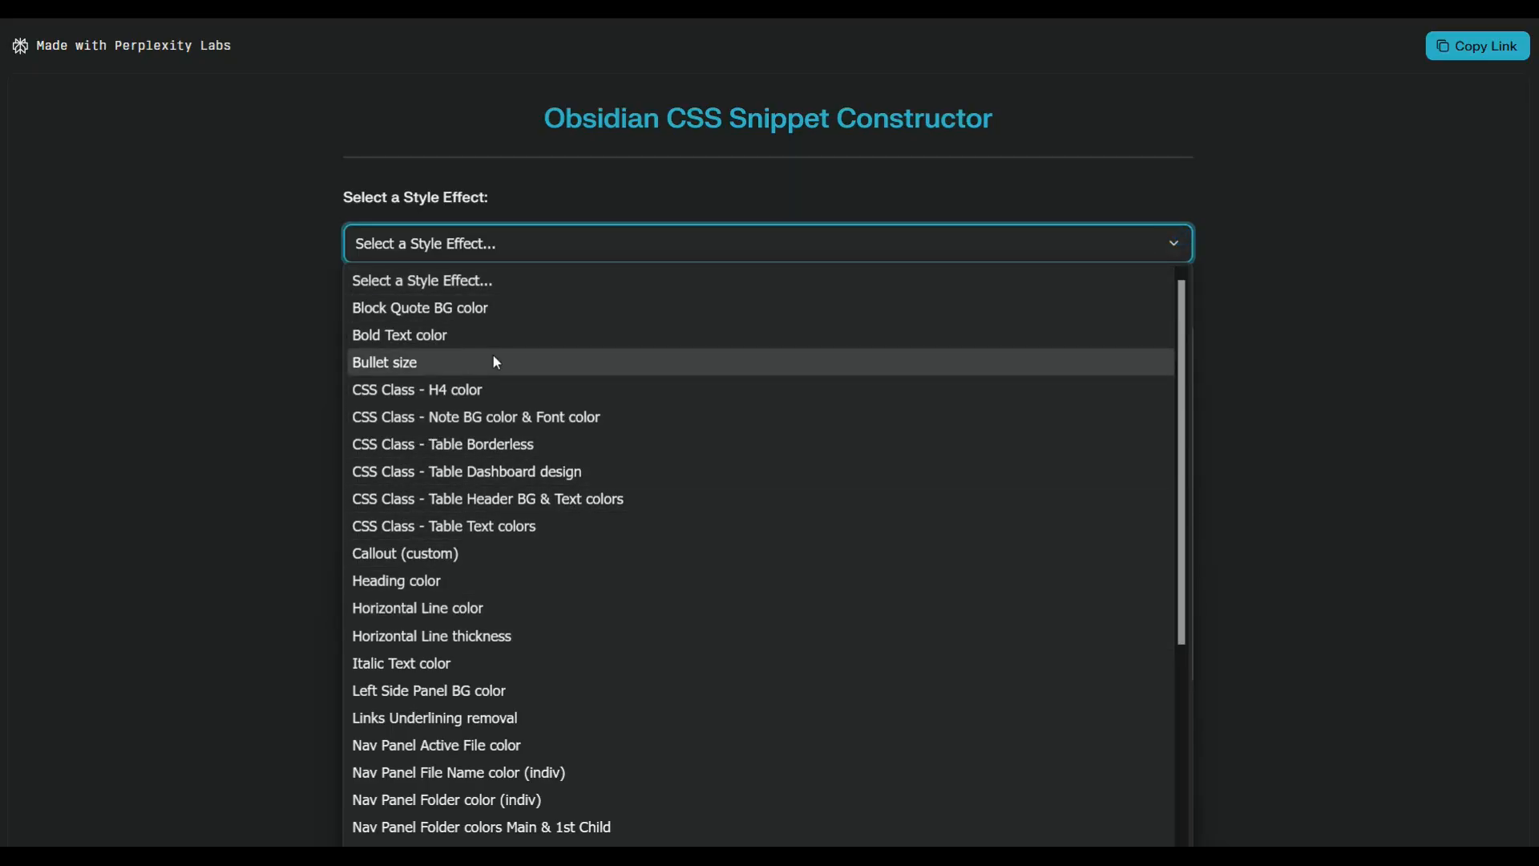
Choose the Block Quote BG color style effect to view its CSS snippet
click(1259, 364)
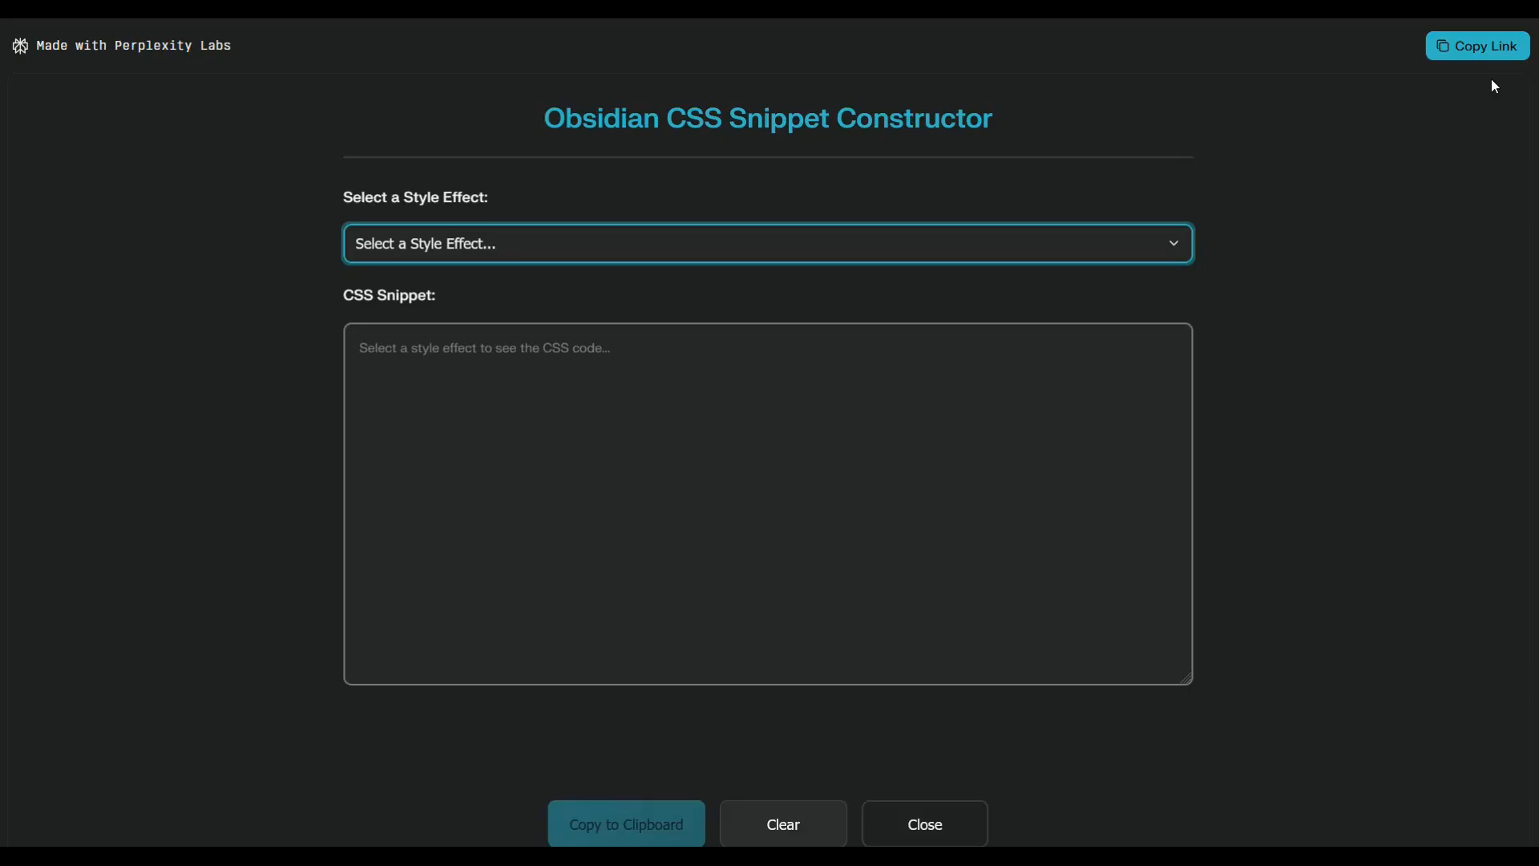
click(1177, 246)
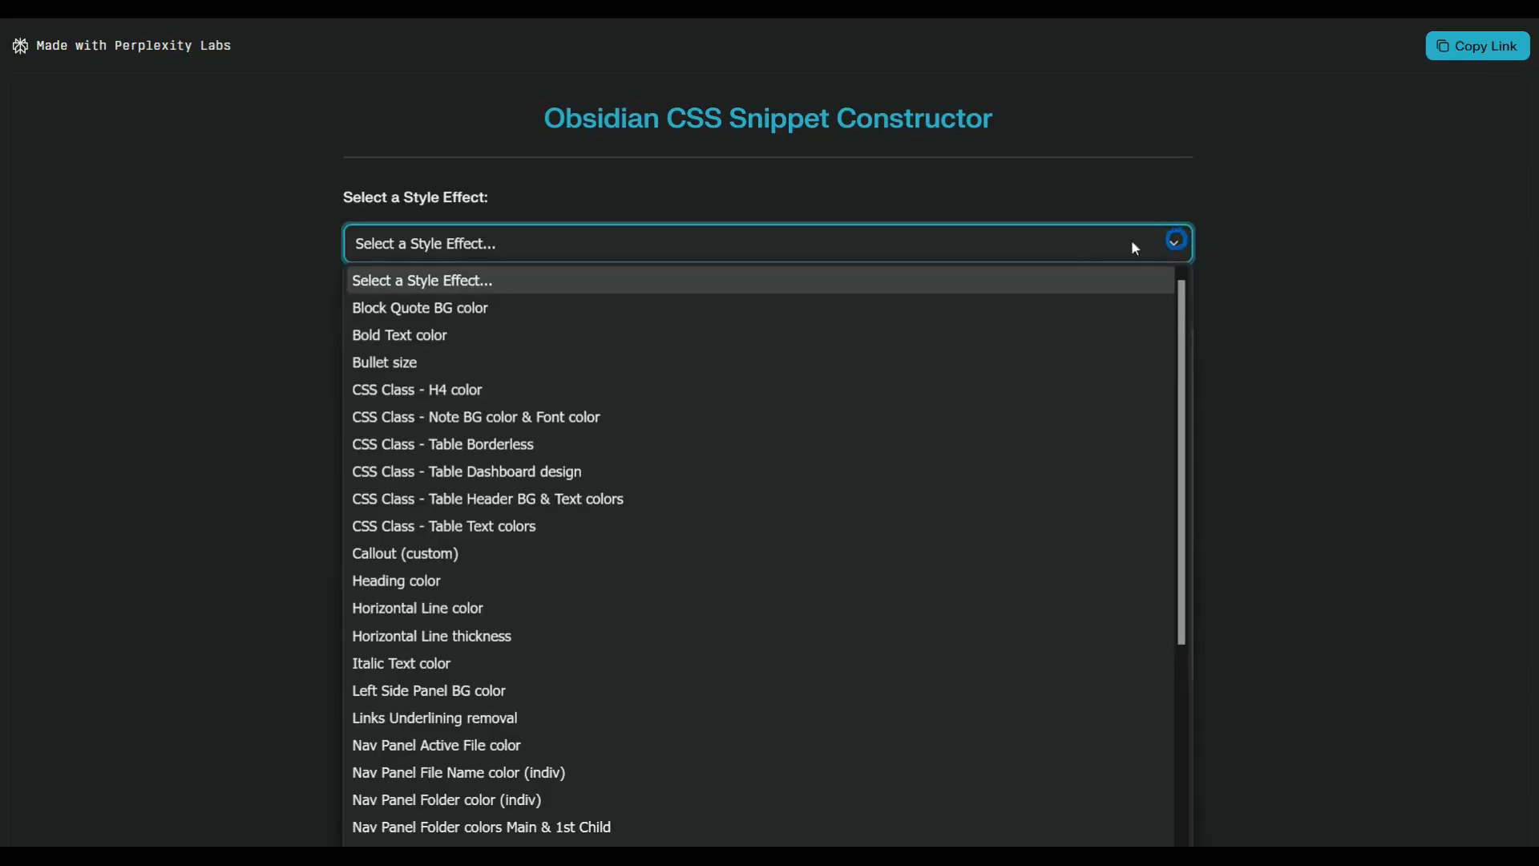
click(472, 311)
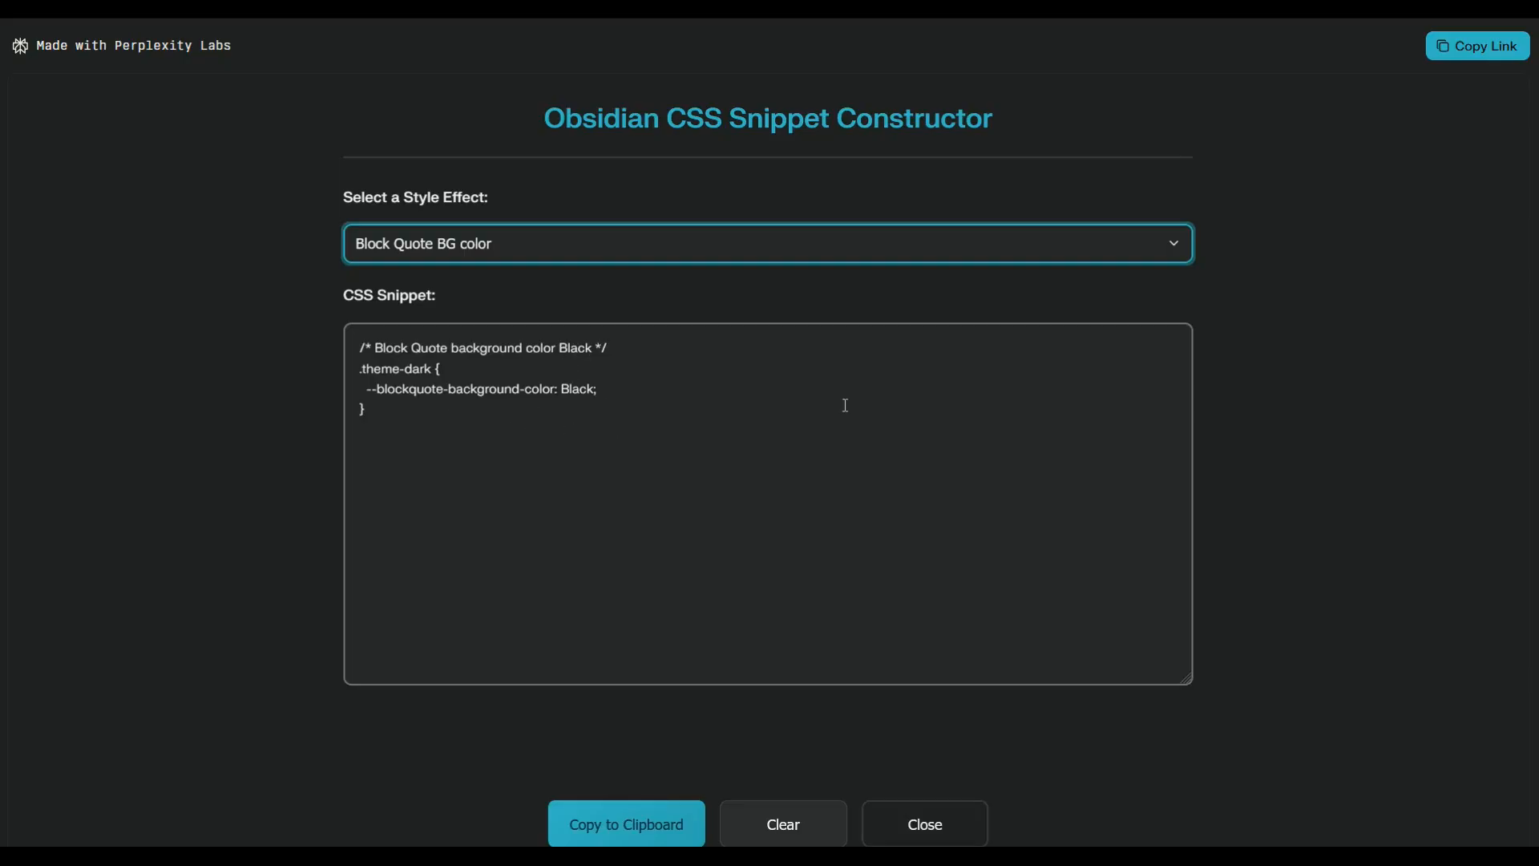
Choose the Bold Text color style effect and copy its CSS snippet to the clipboard
click(1178, 244)
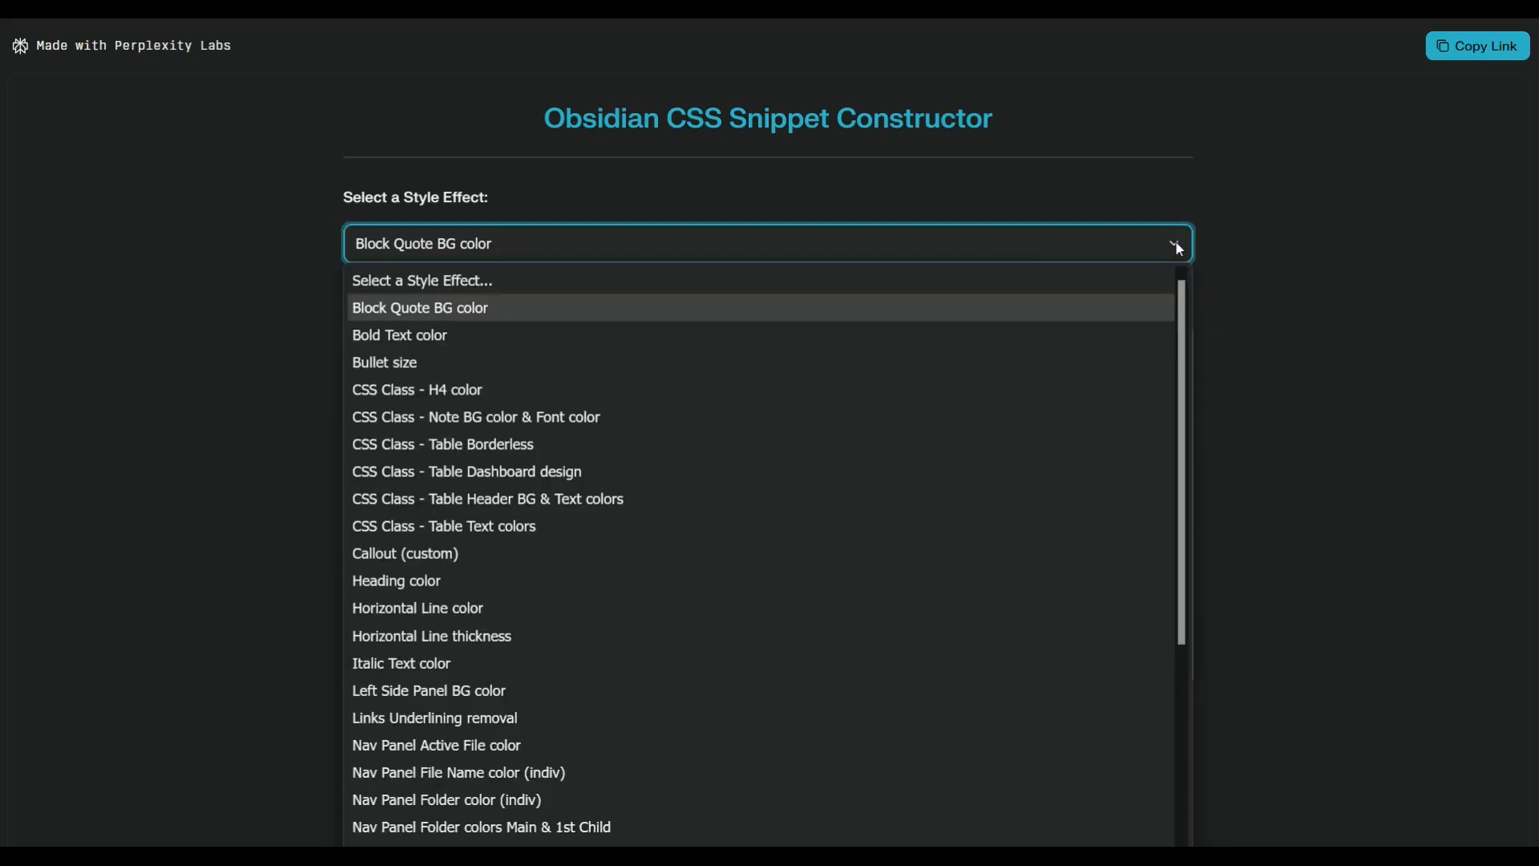
click(603, 330)
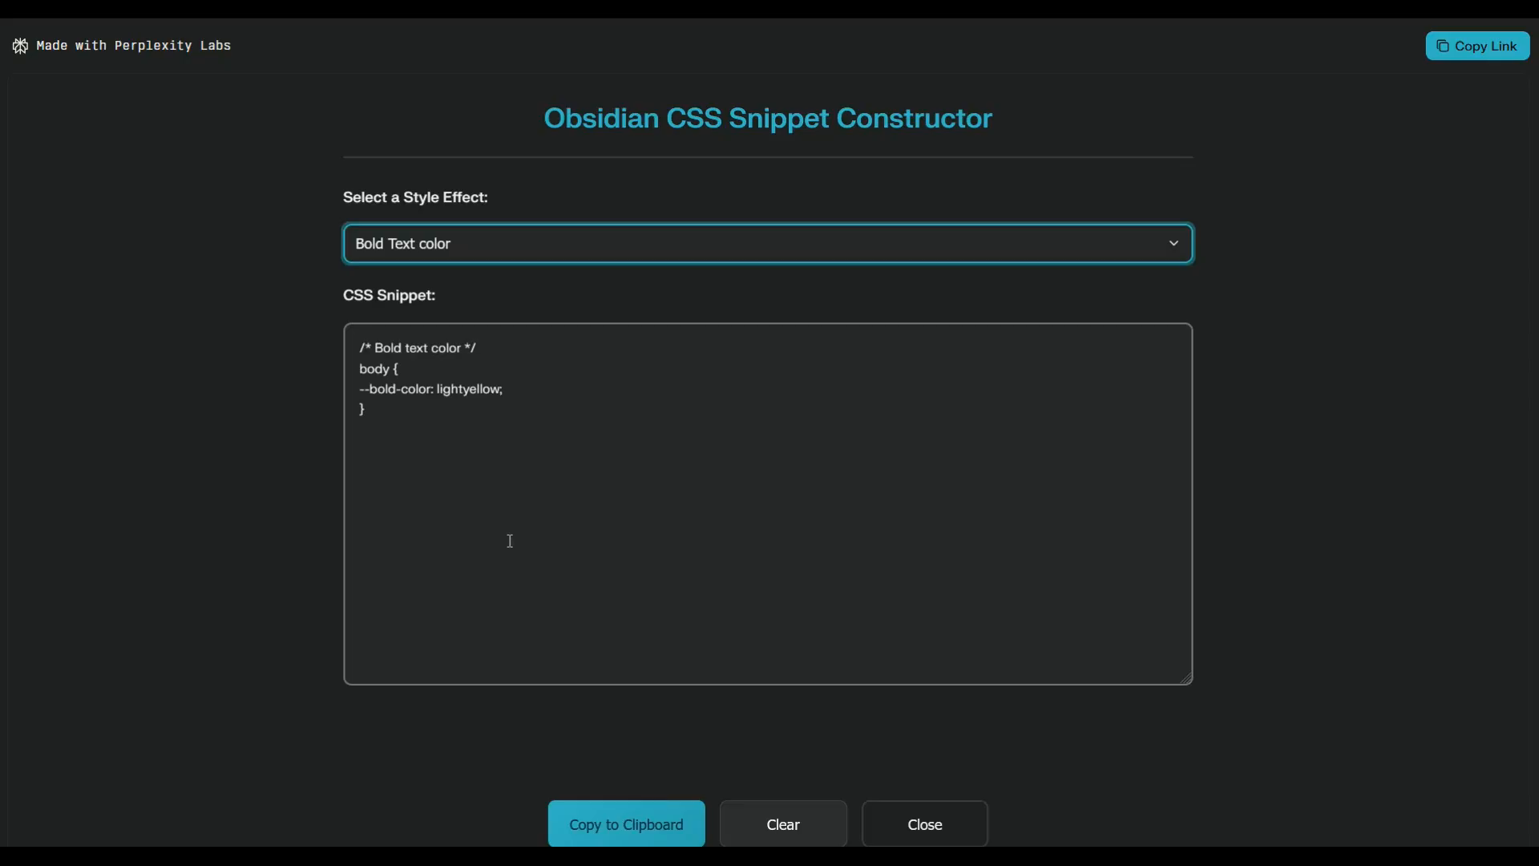
click(603, 824)
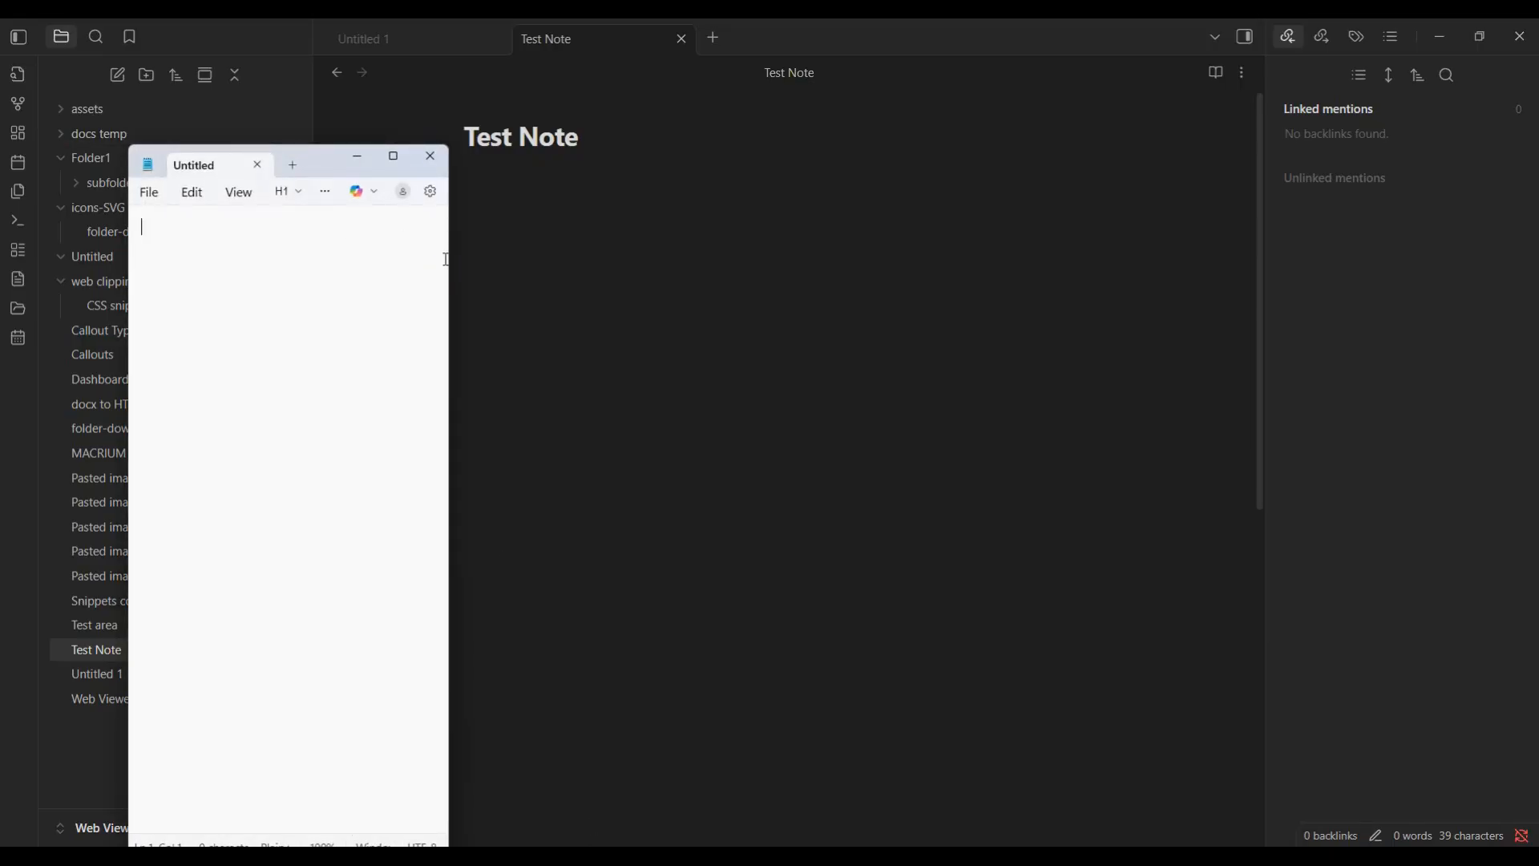
Switch to the blank Notepad document, widen and reposition its window, and paste the copied bold text CSS into it
drag(450, 258, 526, 260)
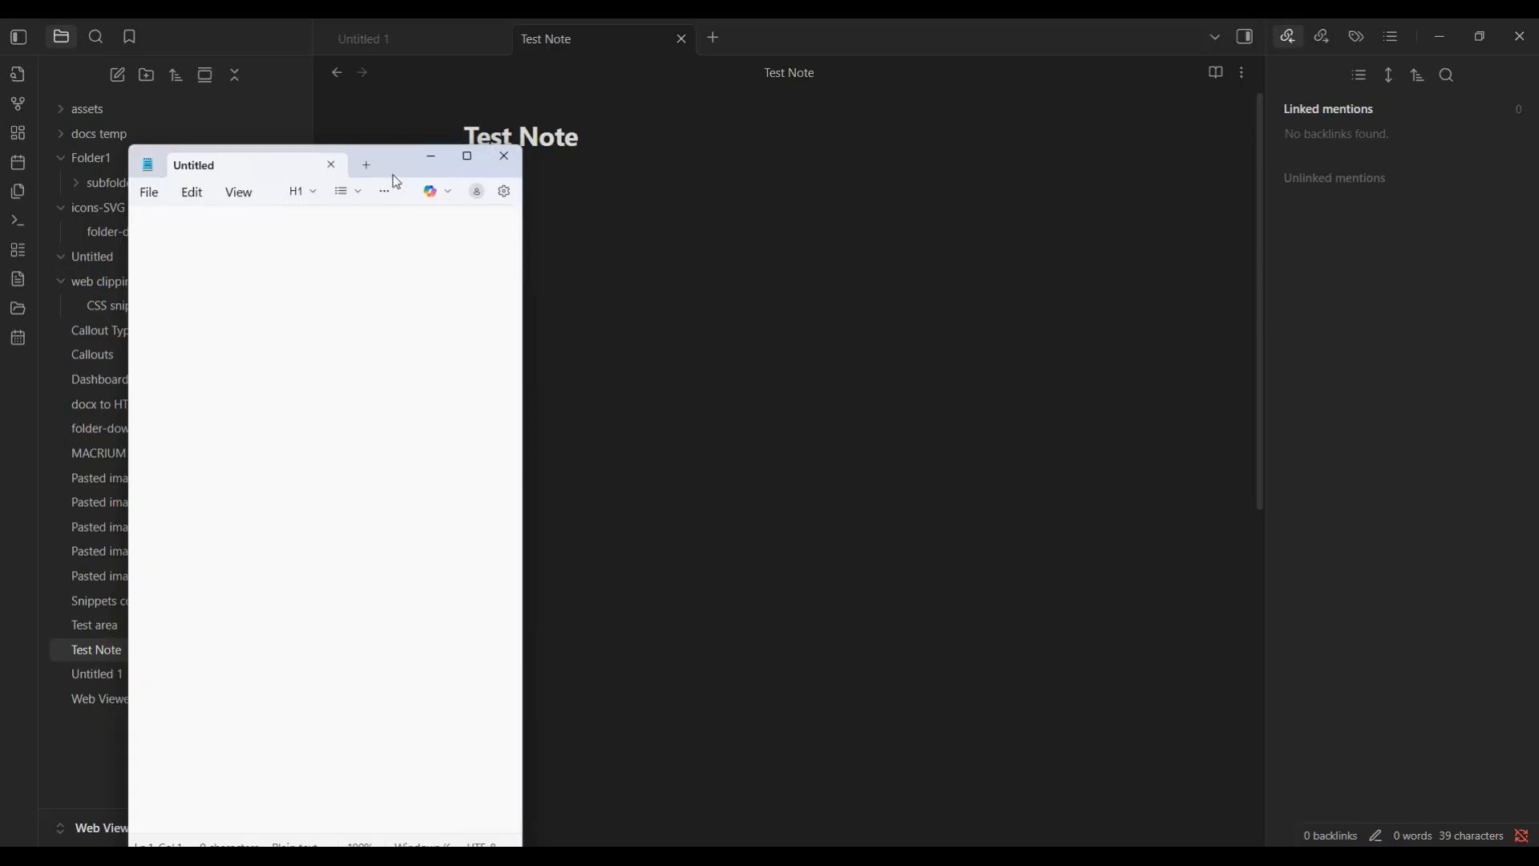
drag(399, 158, 687, 148)
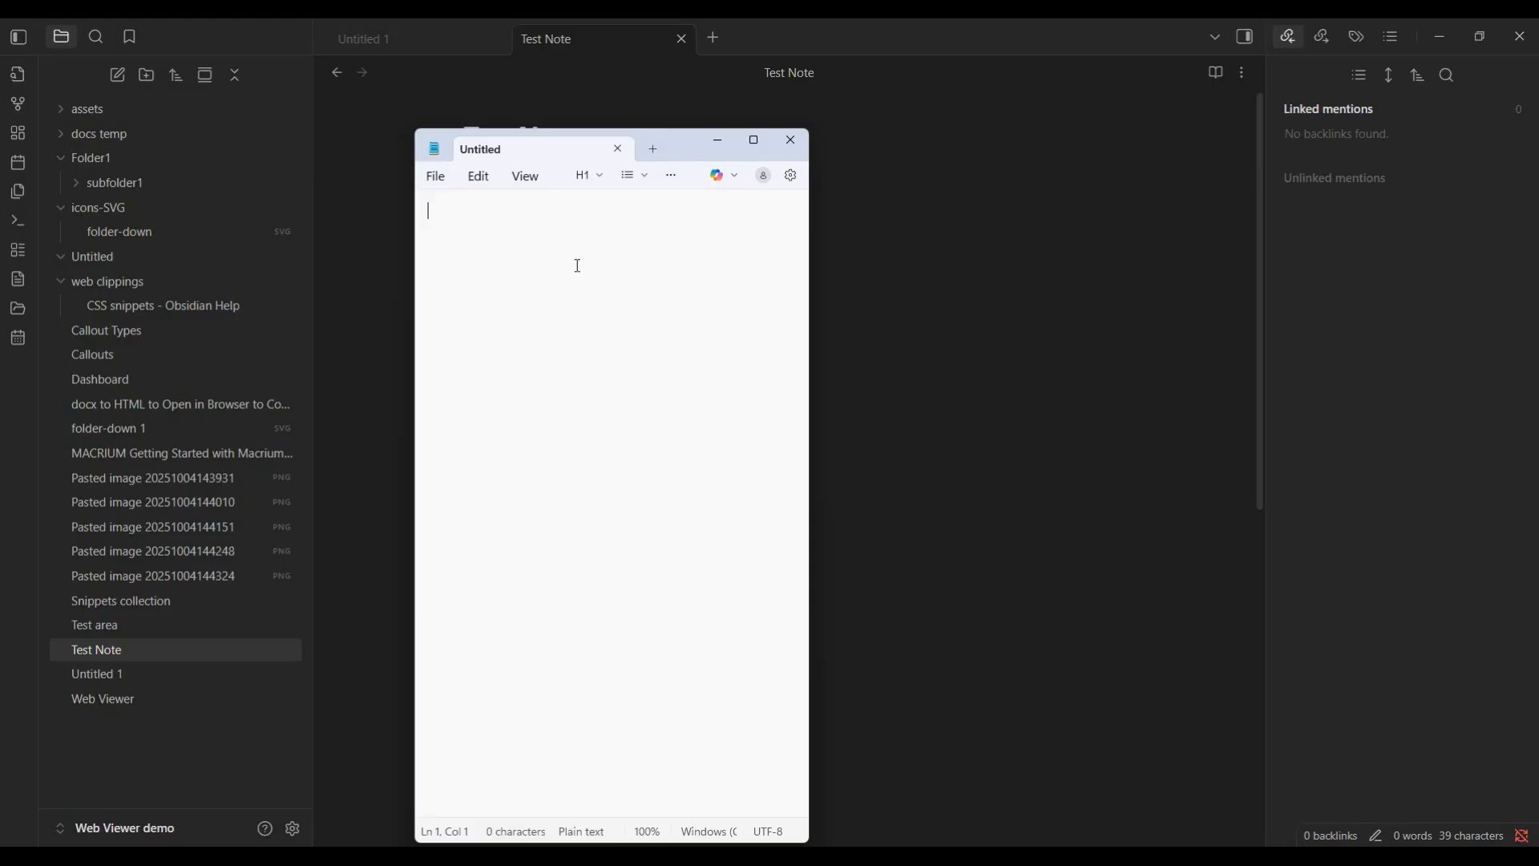
key(ctrl+v)
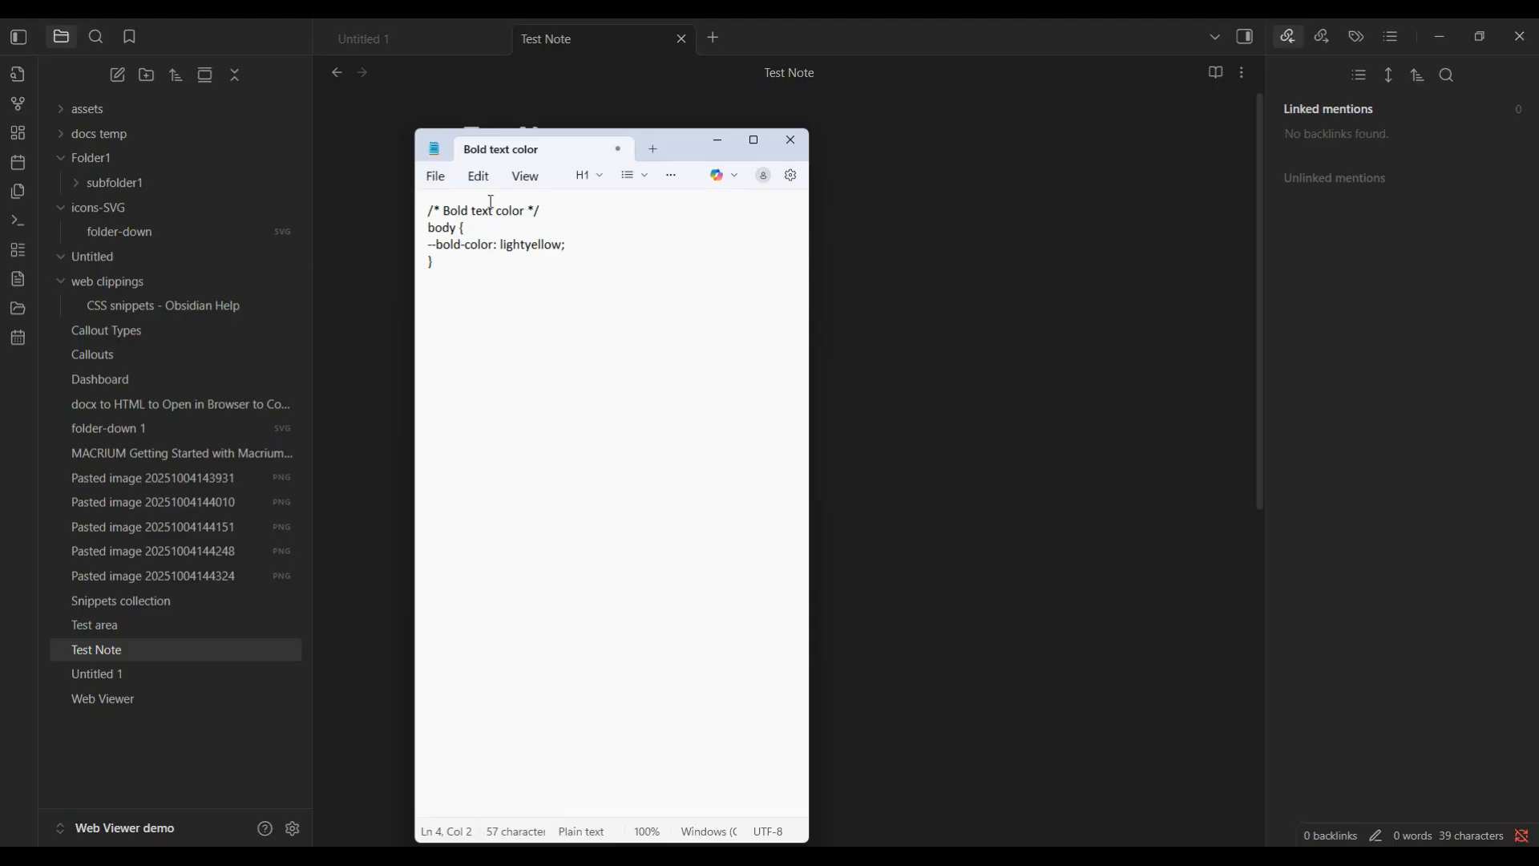
Start saving the document under a new name and set the file name to "Bold text color.css"
click(434, 178)
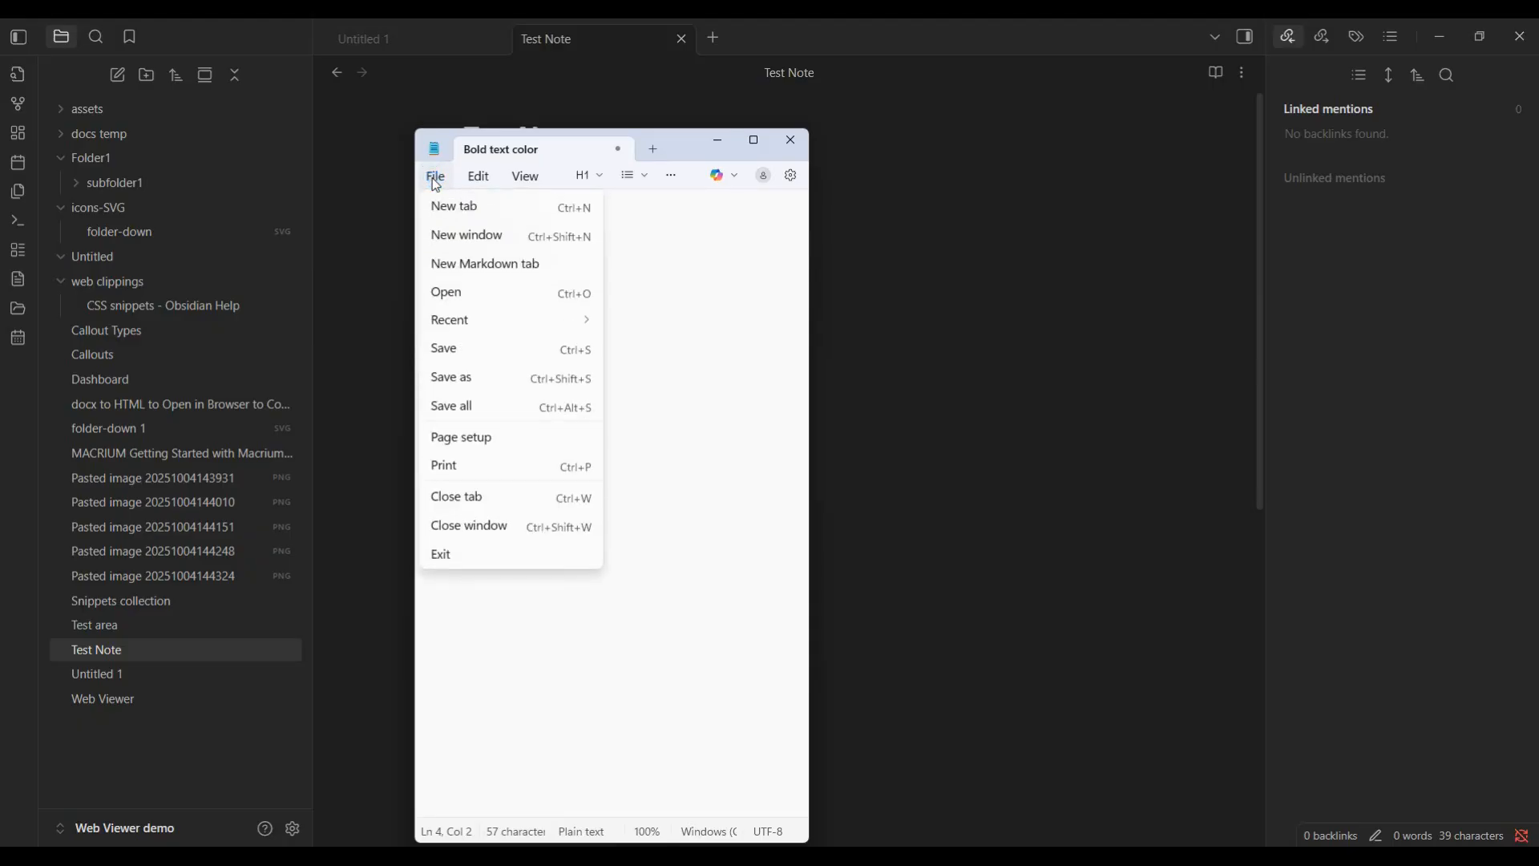
click(455, 377)
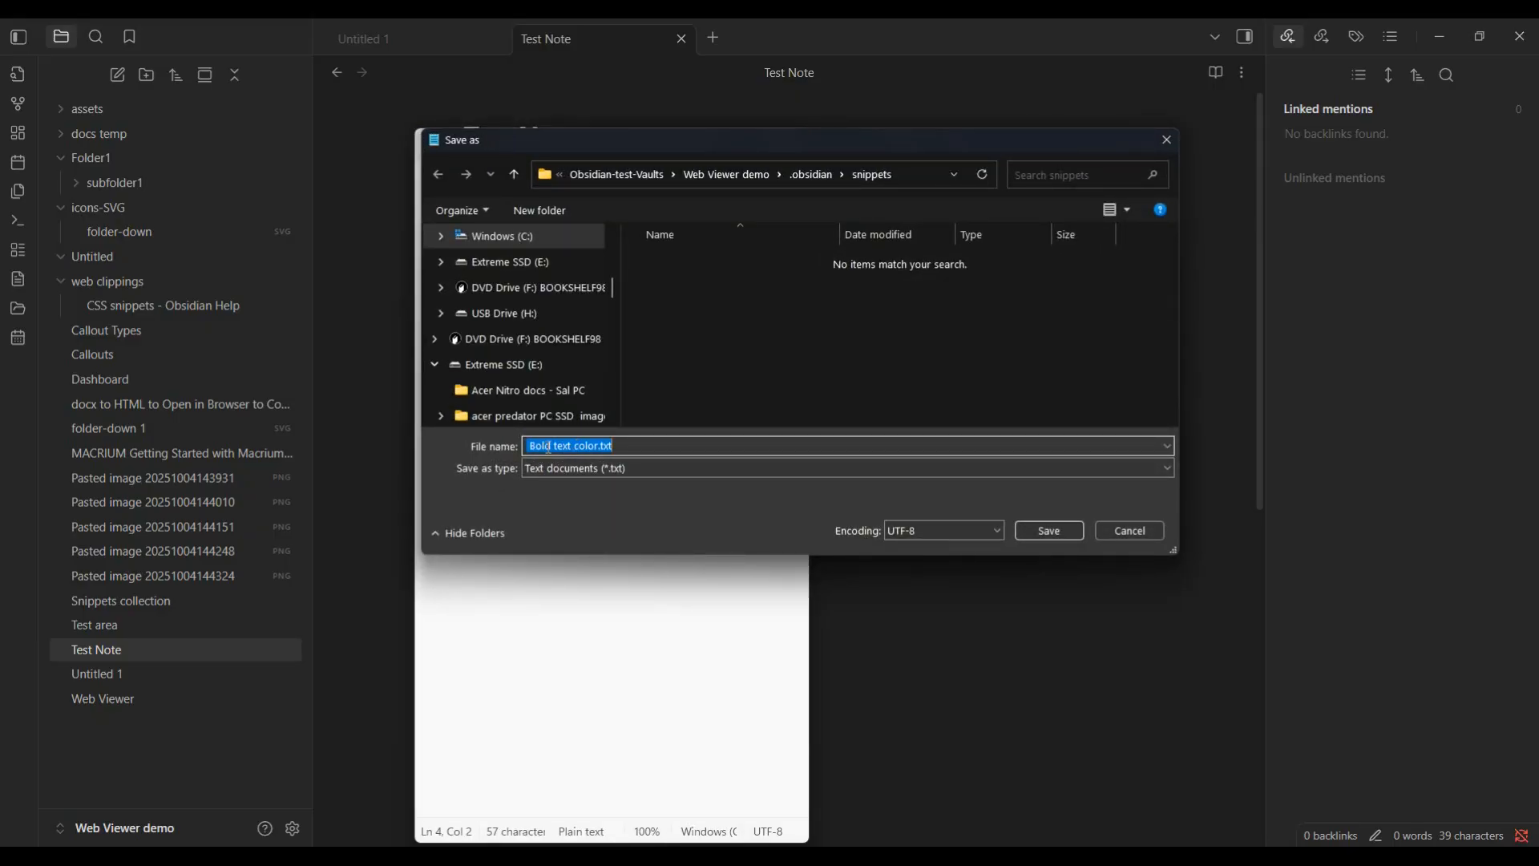
click(614, 445)
drag(616, 444, 591, 442)
click(602, 443)
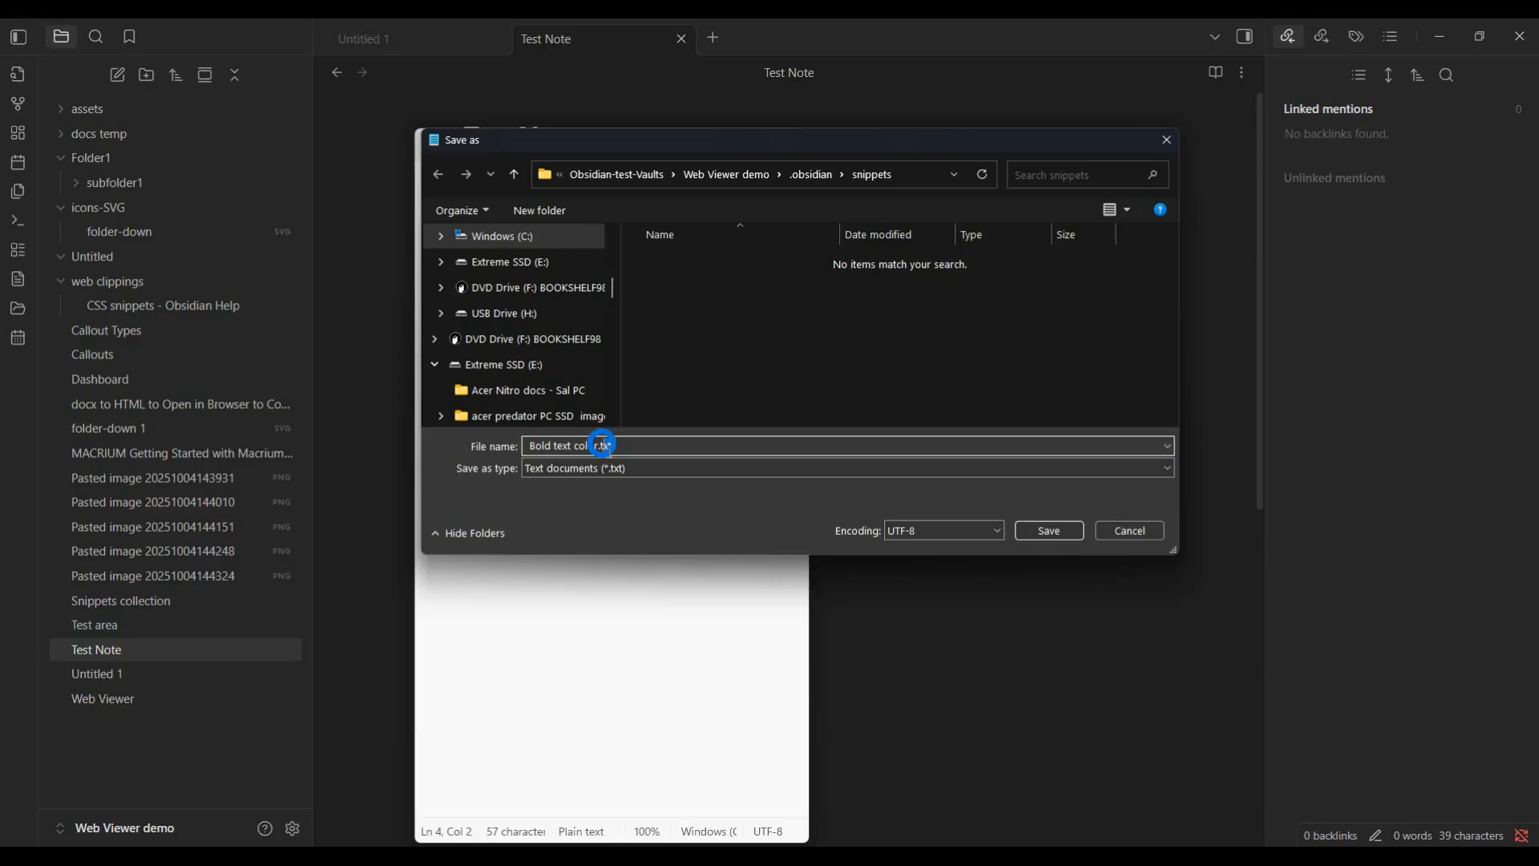
double_click(602, 445)
key(BackSpace)
key(BackSpace)
text(css)
Save the CSS file in the .obsidian\snippets folder of the Web Viewer demo vault
click(629, 175)
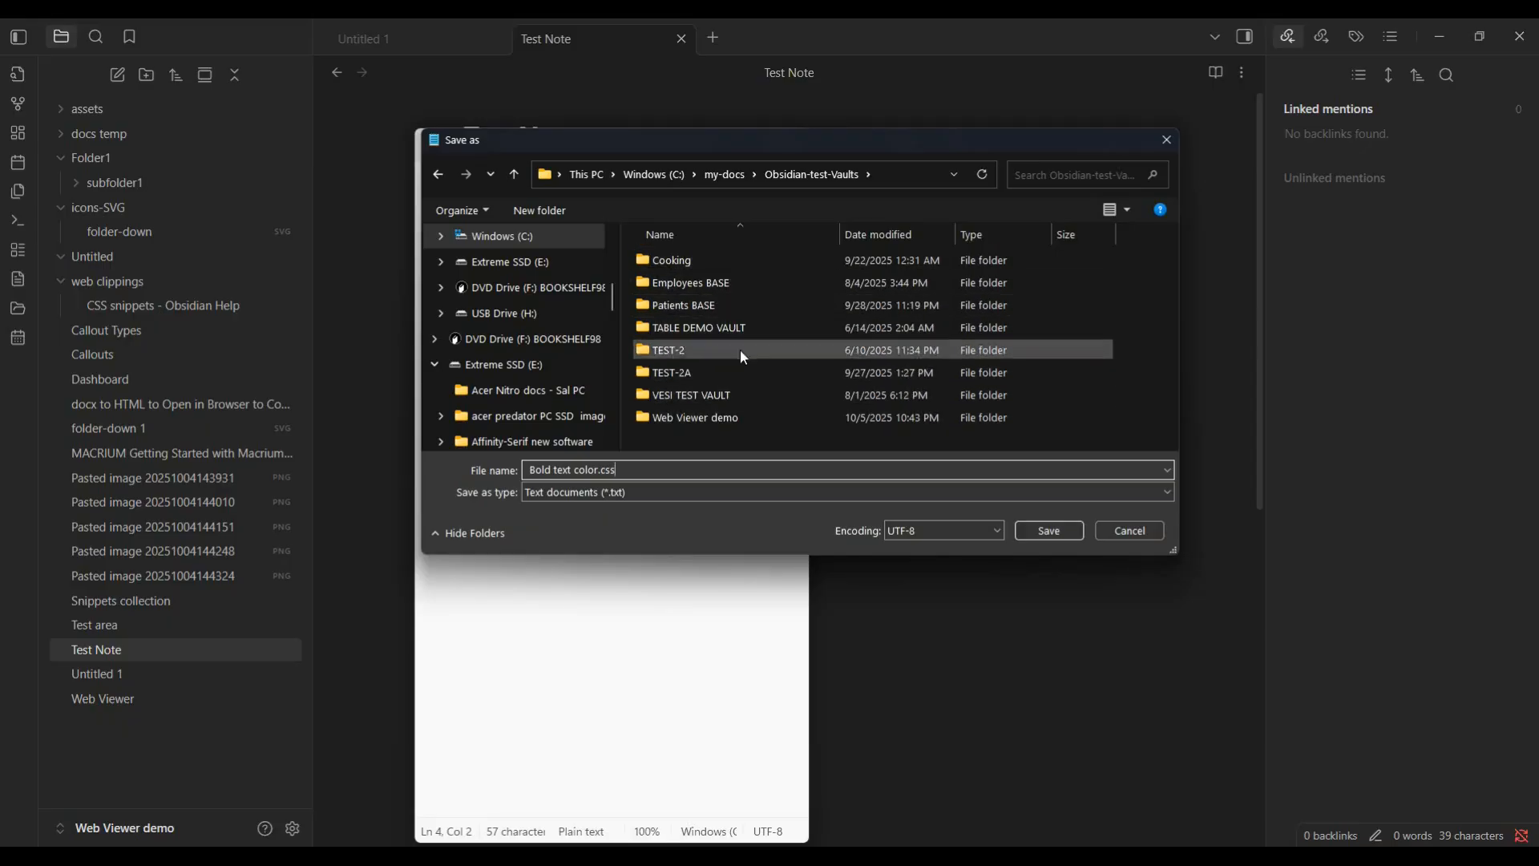
double_click(687, 417)
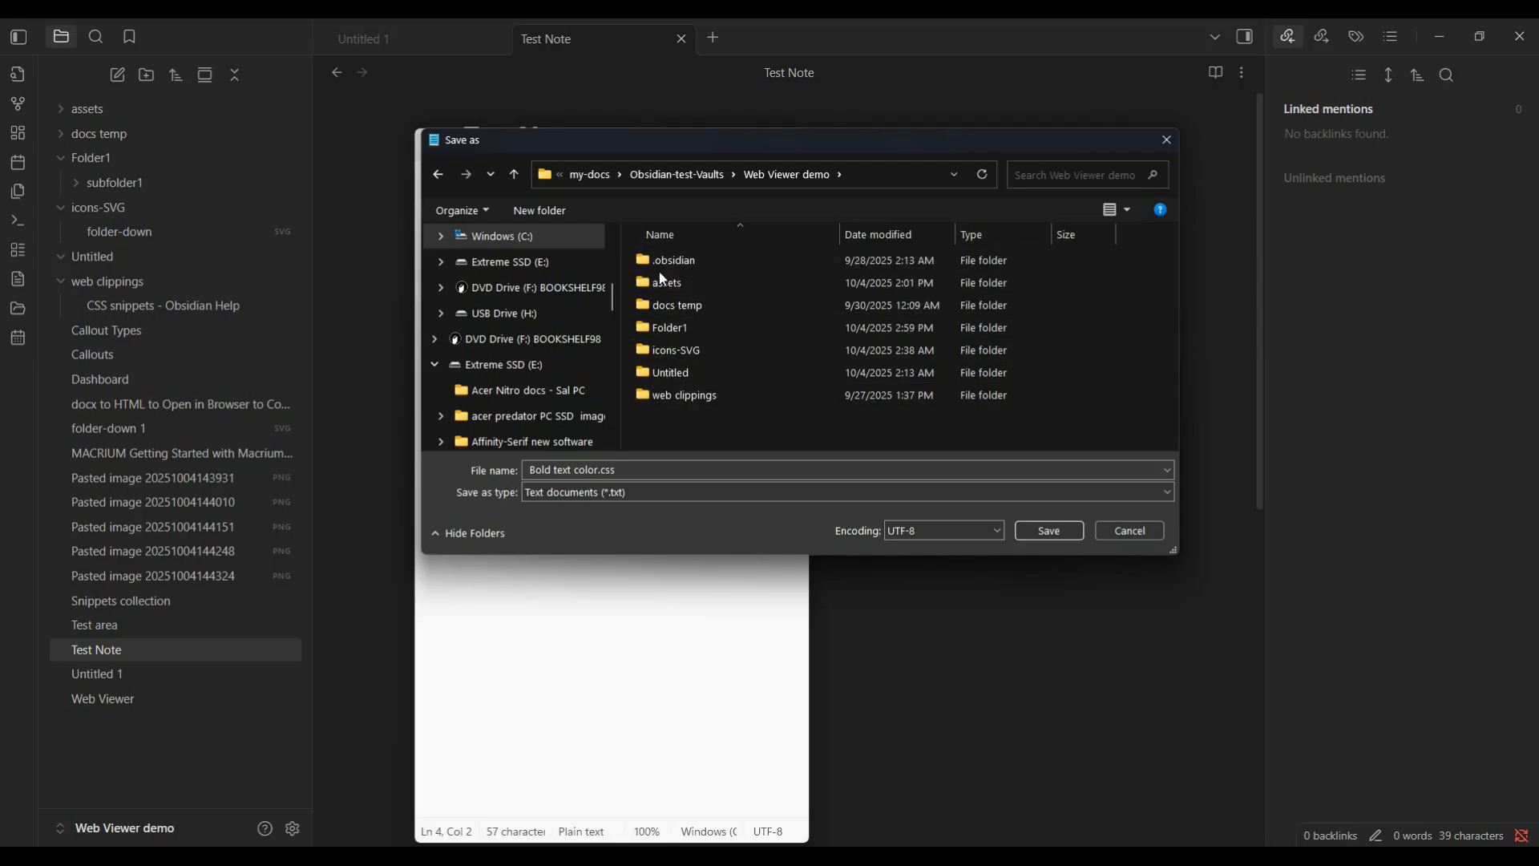
mouse_move(688, 275)
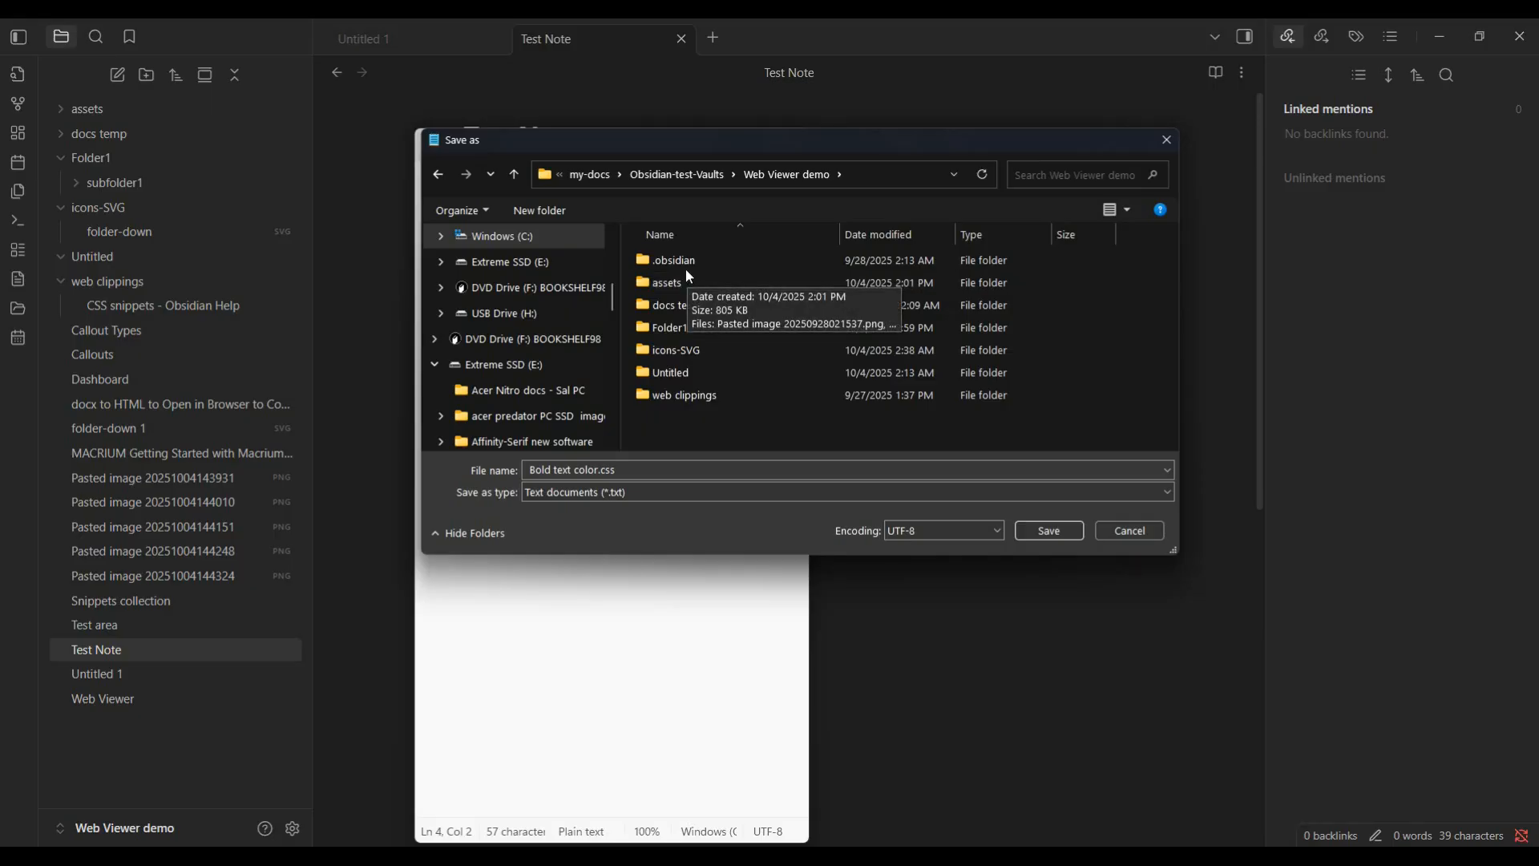
double_click(683, 260)
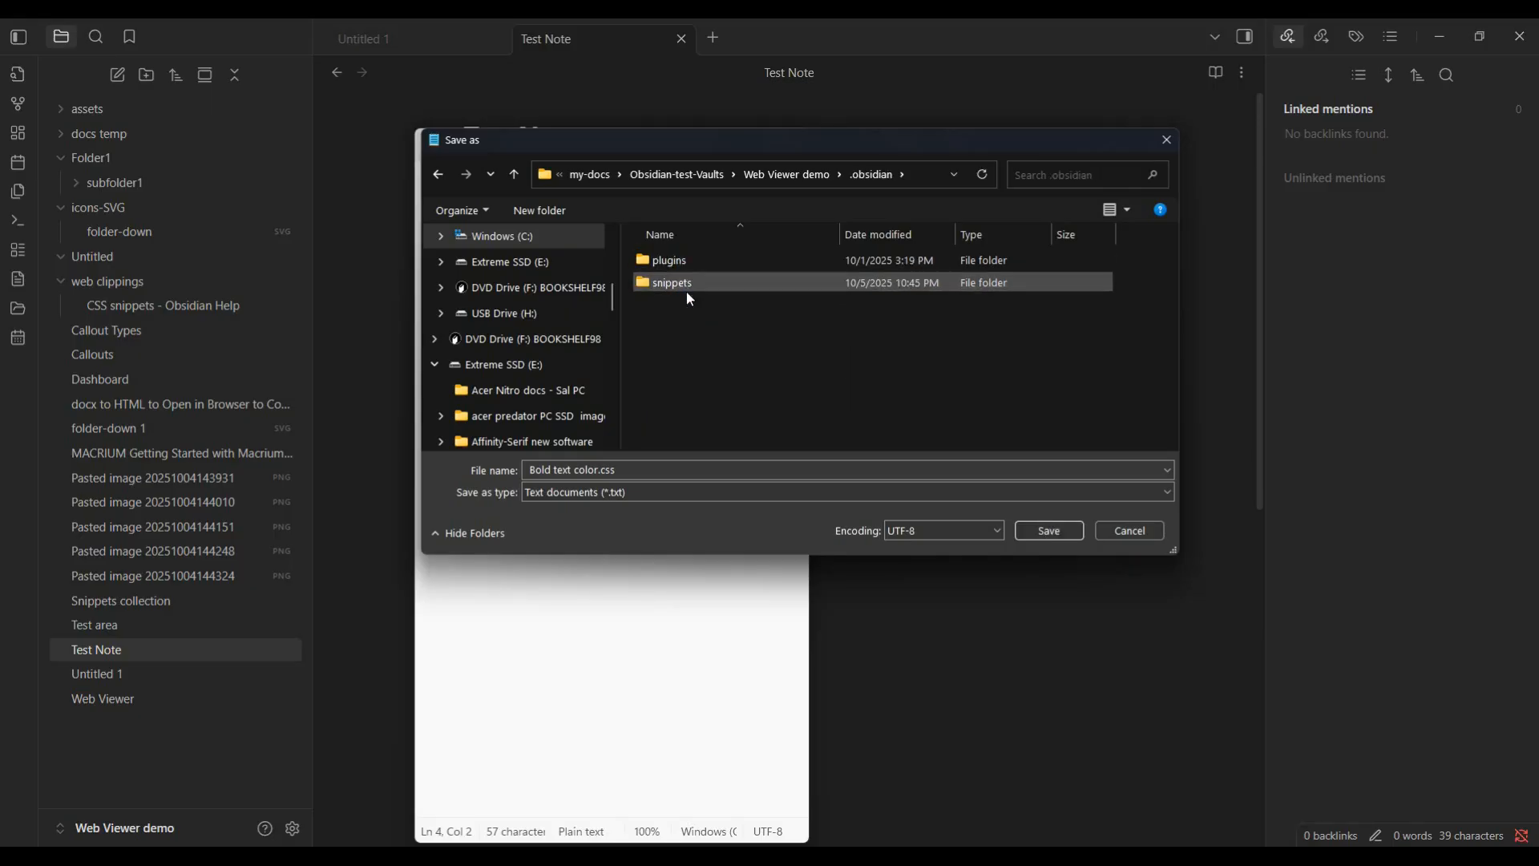
mouse_move(687, 289)
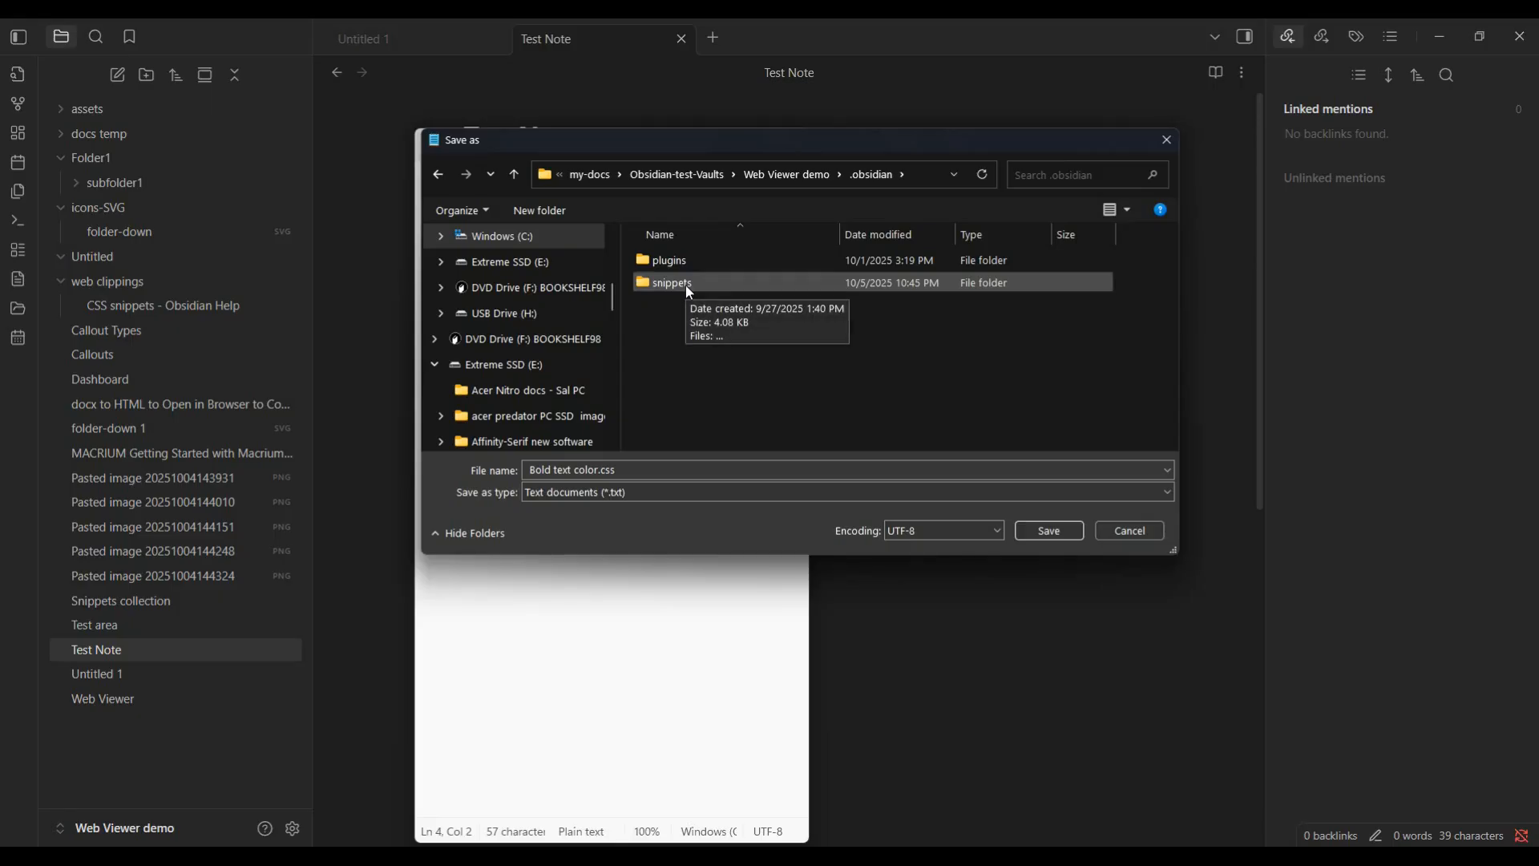
double_click(687, 286)
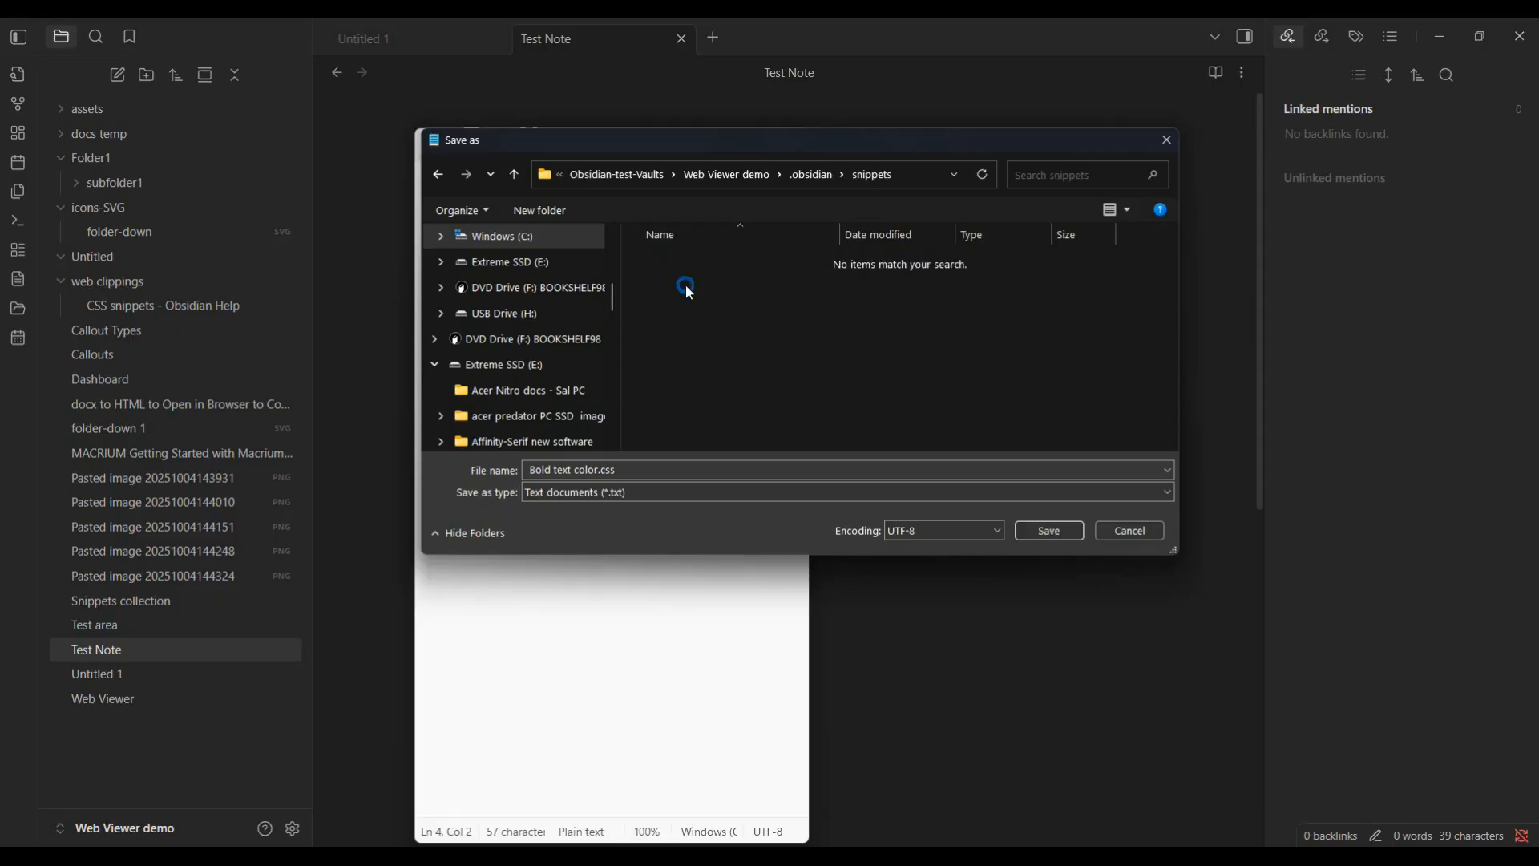
click(1053, 529)
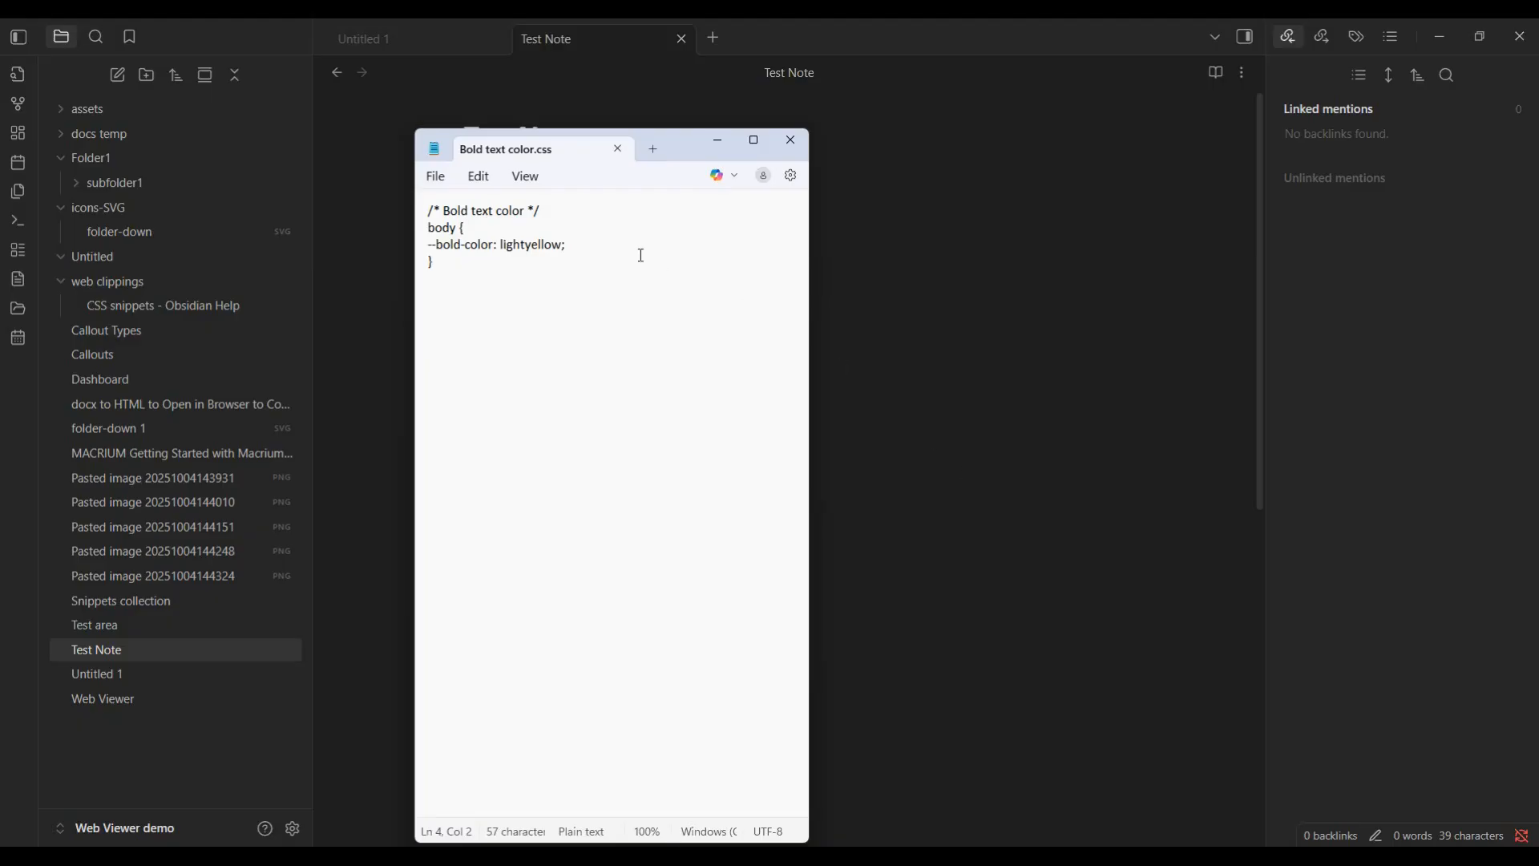
Switch to Obsidian and enable the Bold text color CSS snippet in the Appearance settings
click(716, 144)
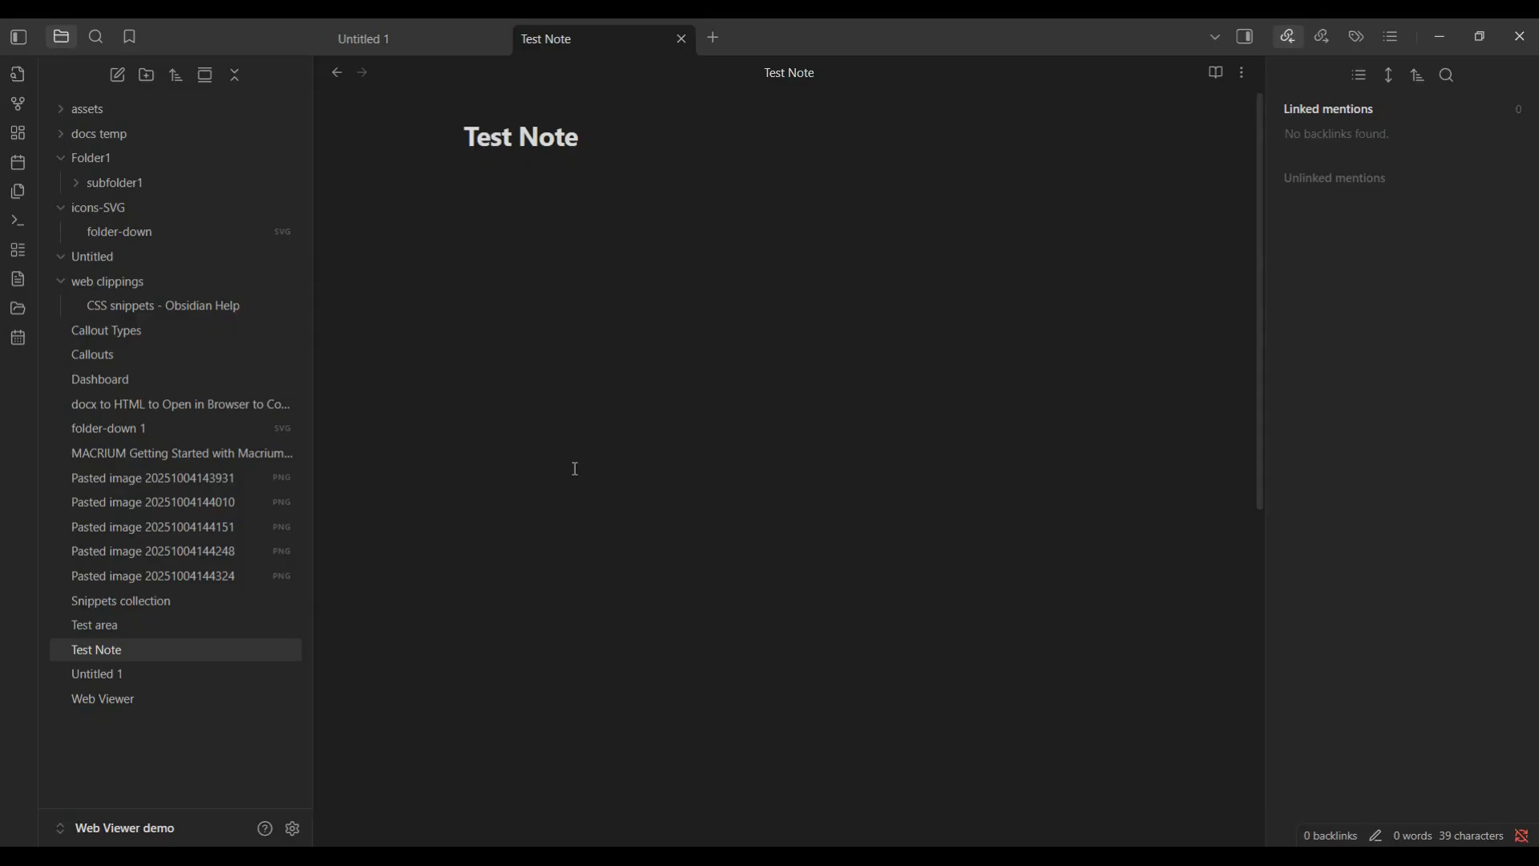
click(294, 828)
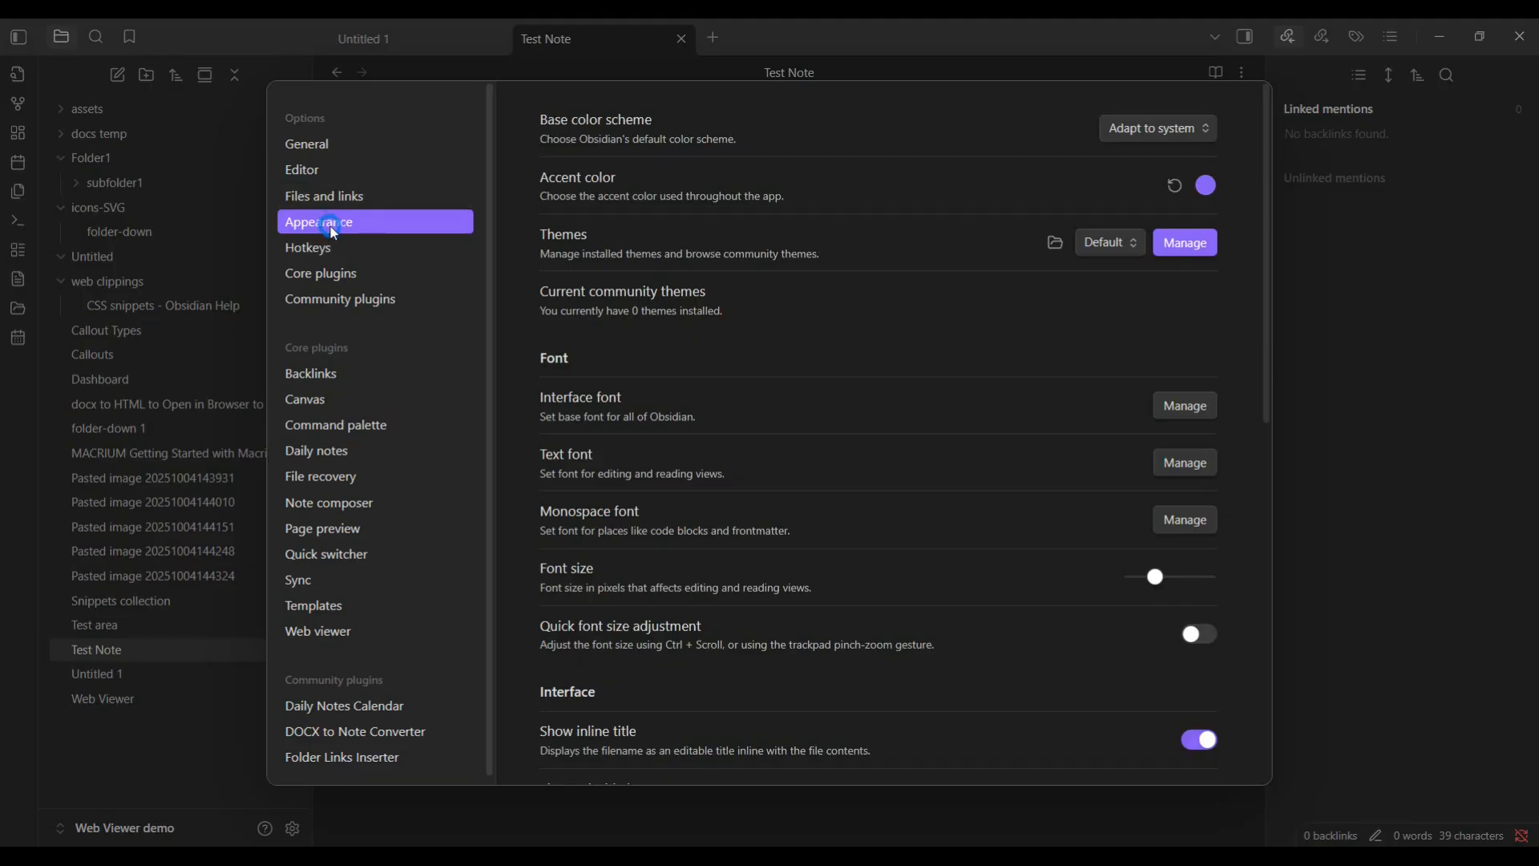
scroll(865, 396, down, 10)
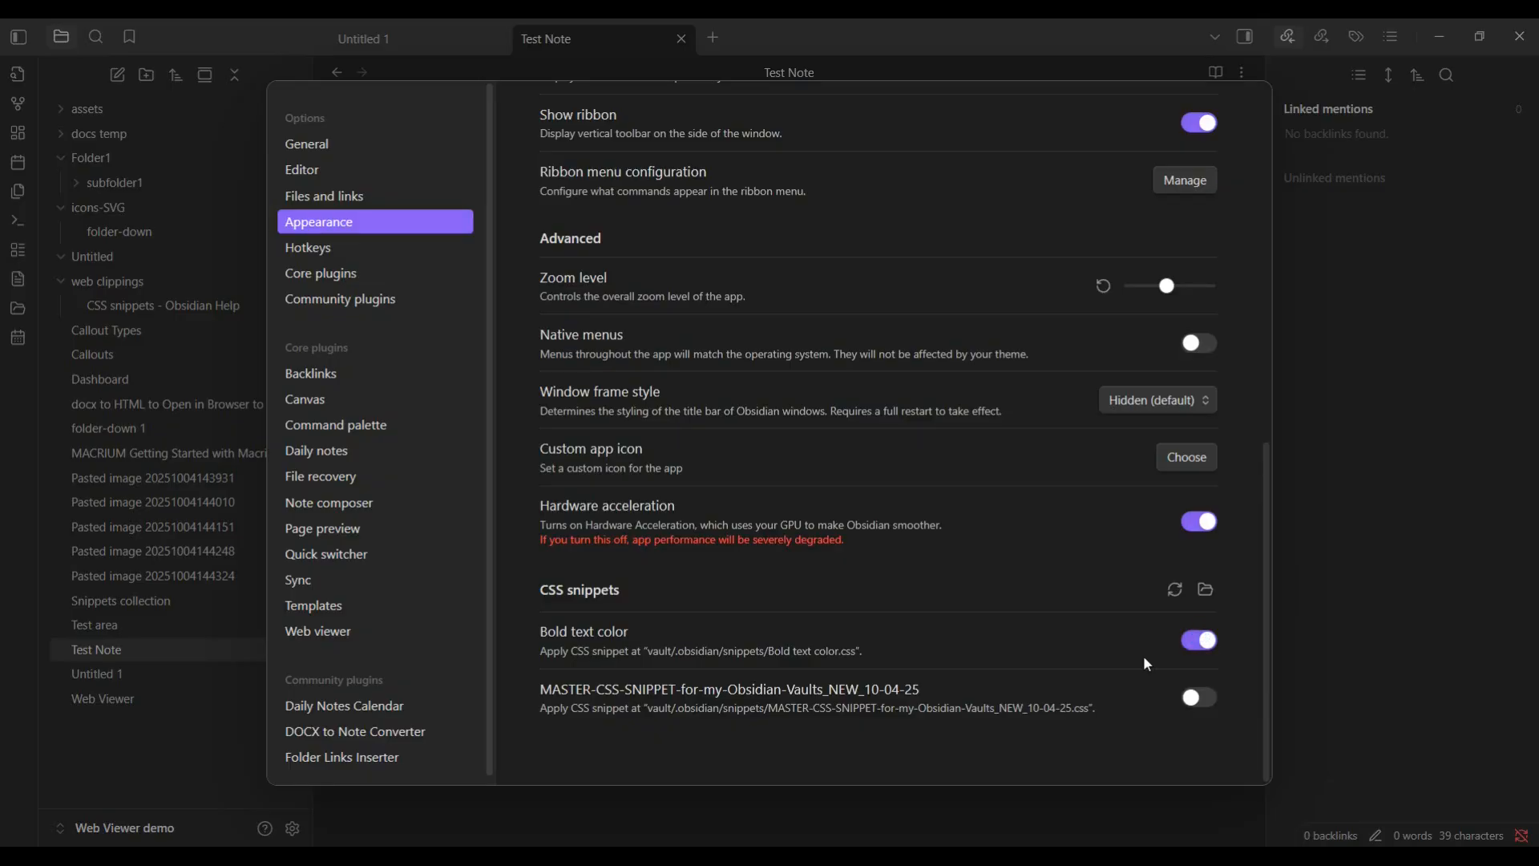
click(1343, 559)
Add a line with the Markdown bold text "**bold**" to the body of Test Note
click(669, 359)
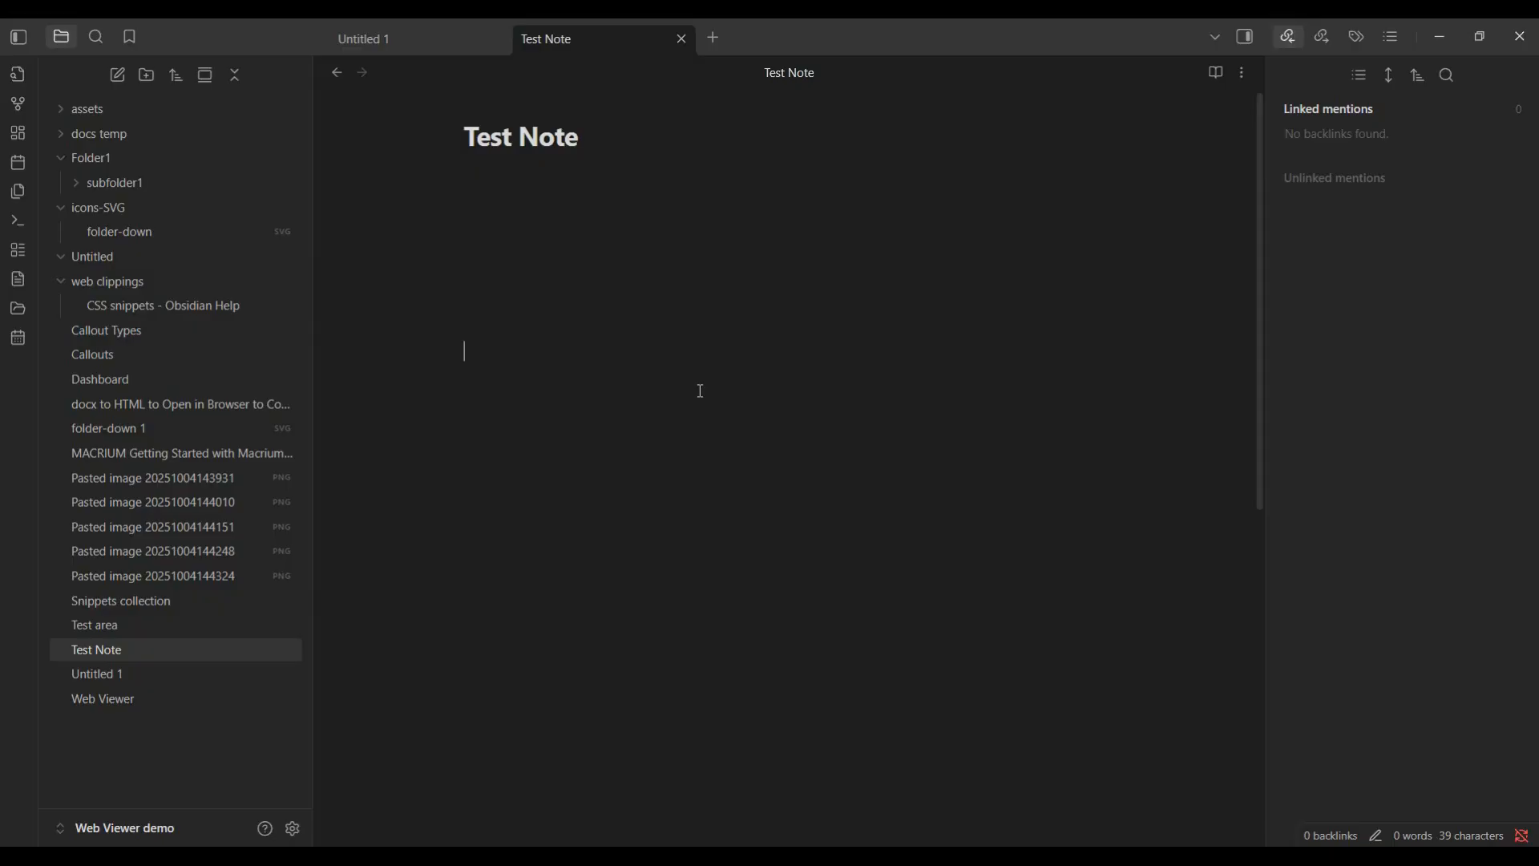
text(**bold**)
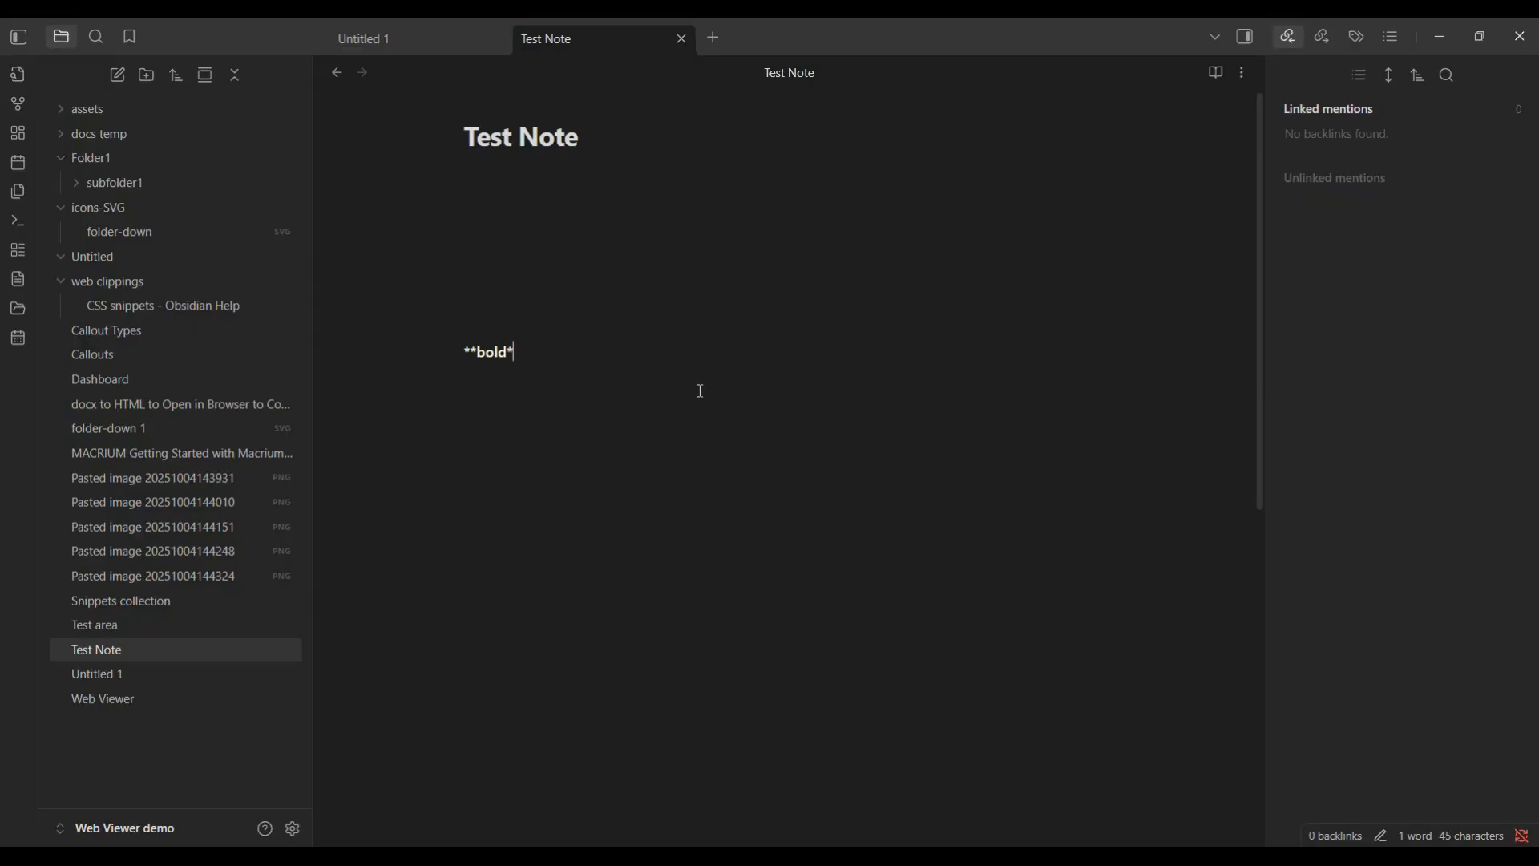
key(Return)
Disable the Bold text color CSS snippet in Obsidian's Appearance settings and return to Test Note
click(593, 856)
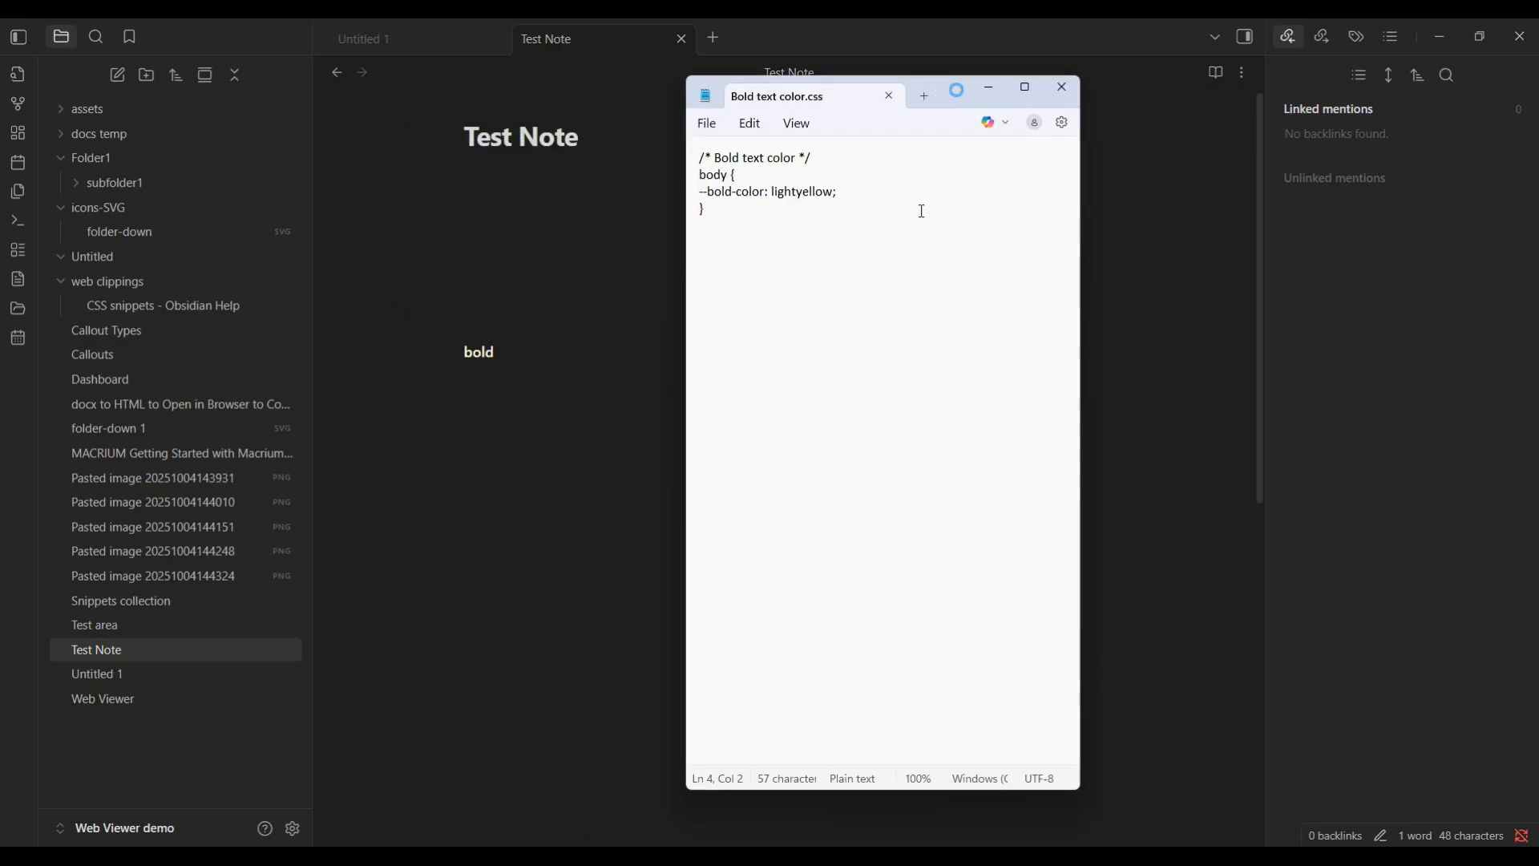
click(989, 87)
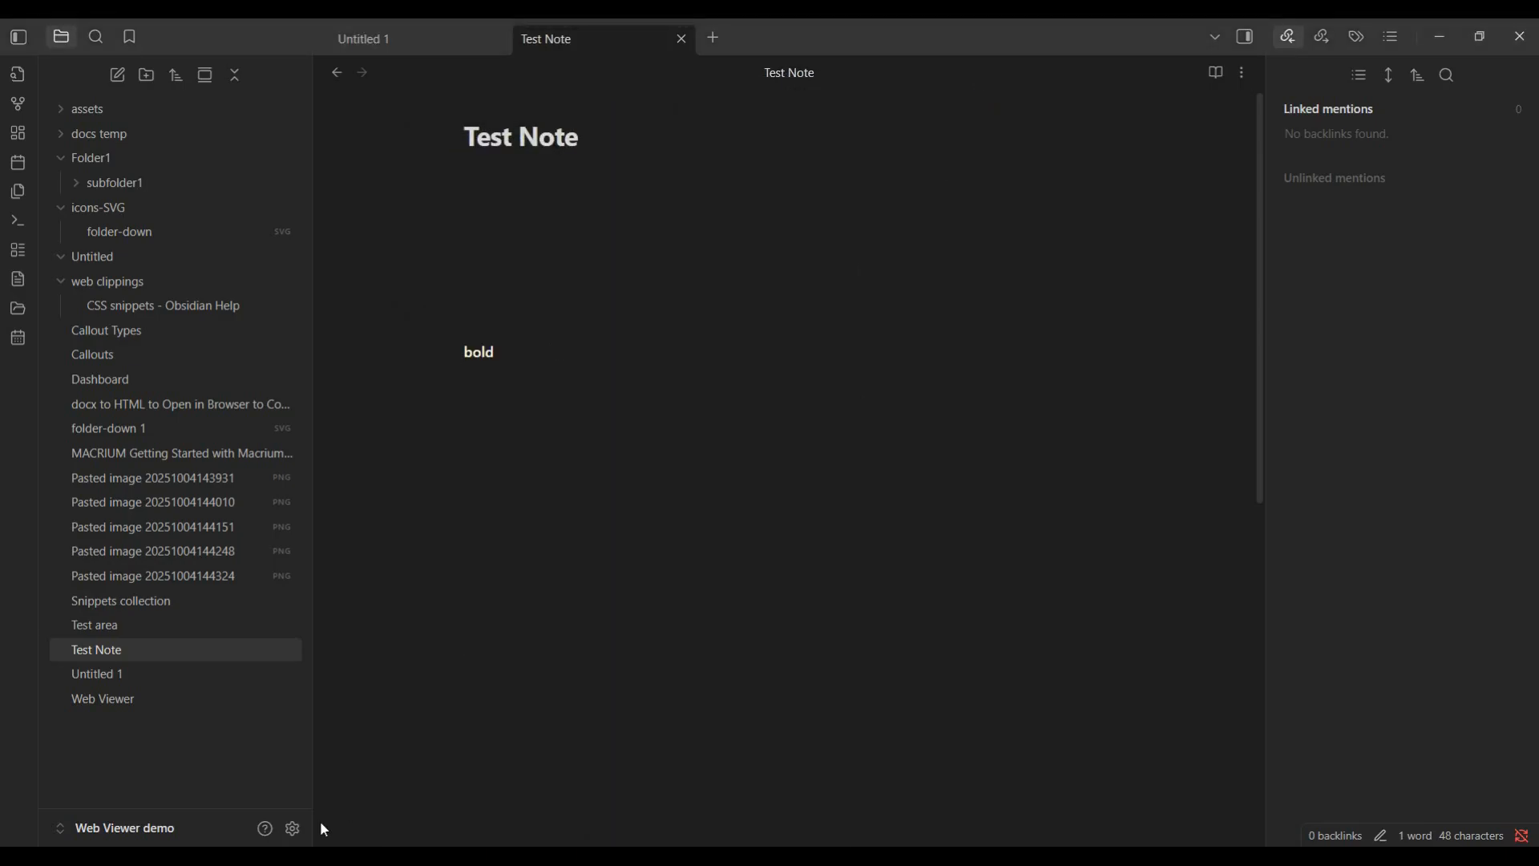
click(292, 827)
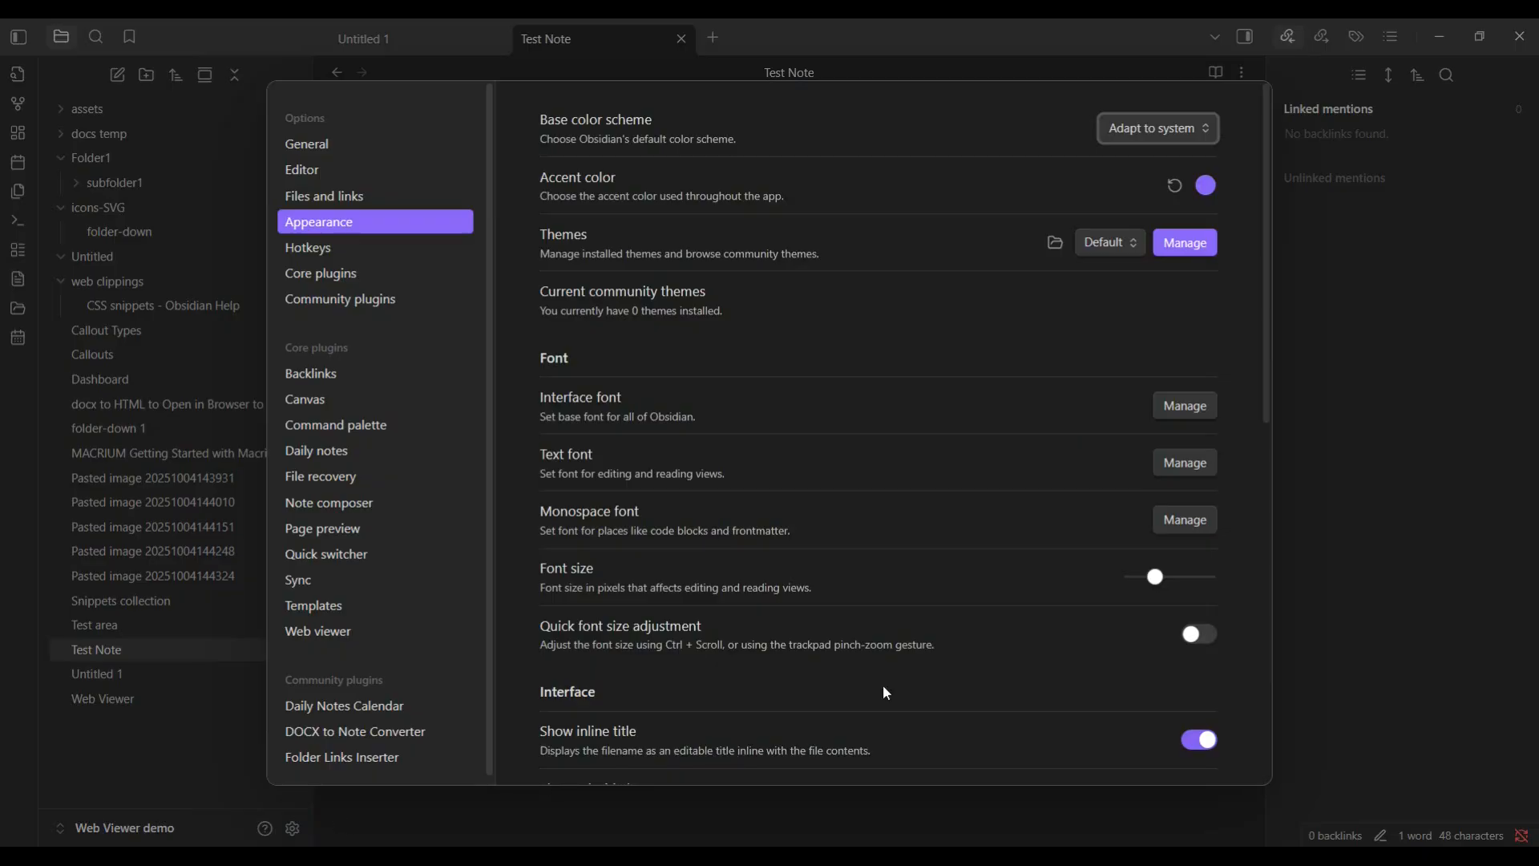
scroll(893, 672, down, 10)
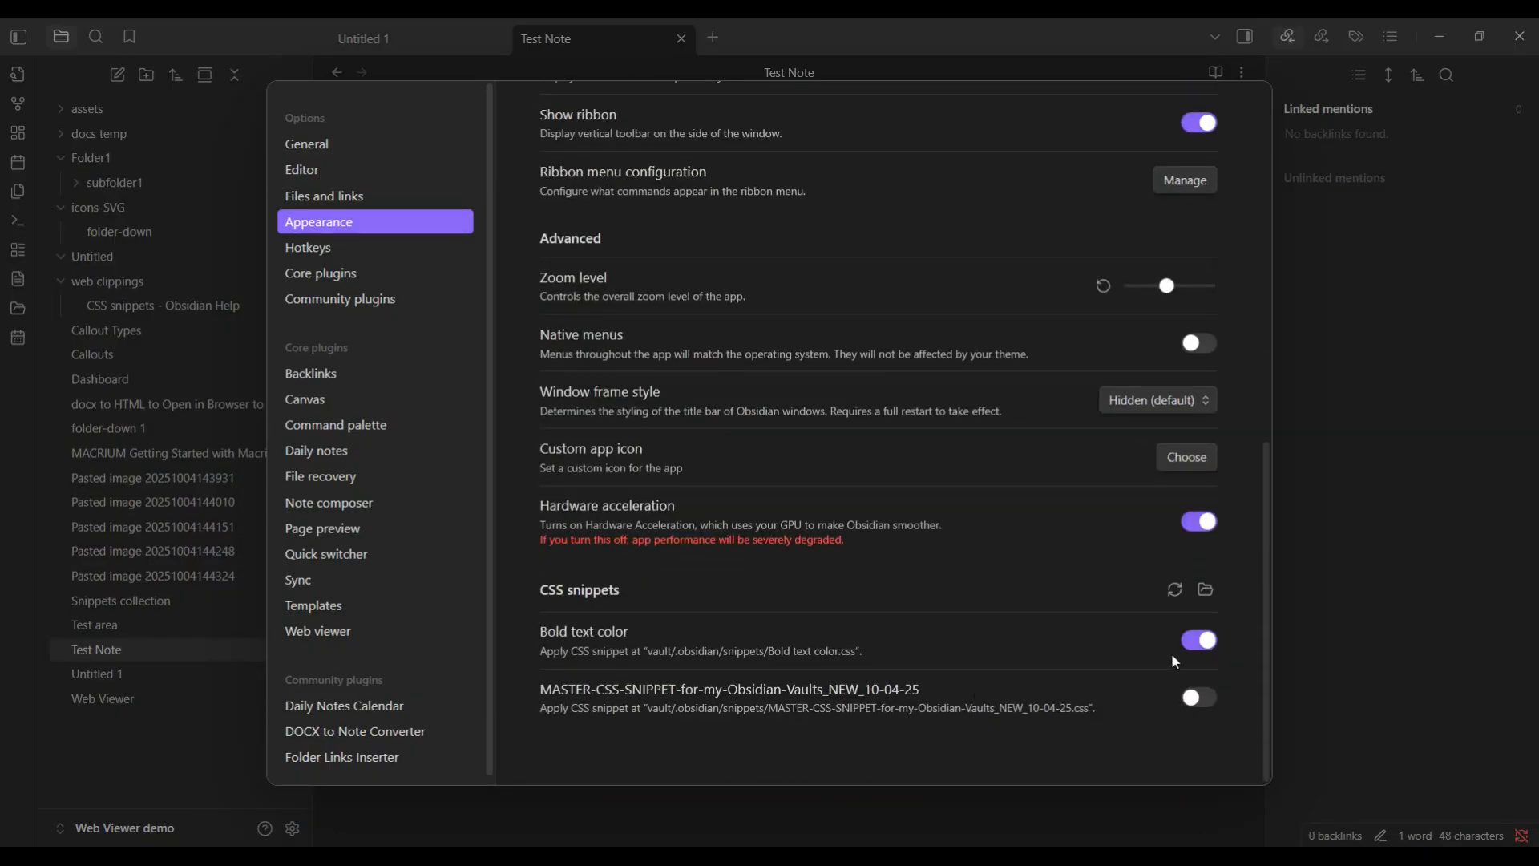
click(1196, 641)
click(1341, 541)
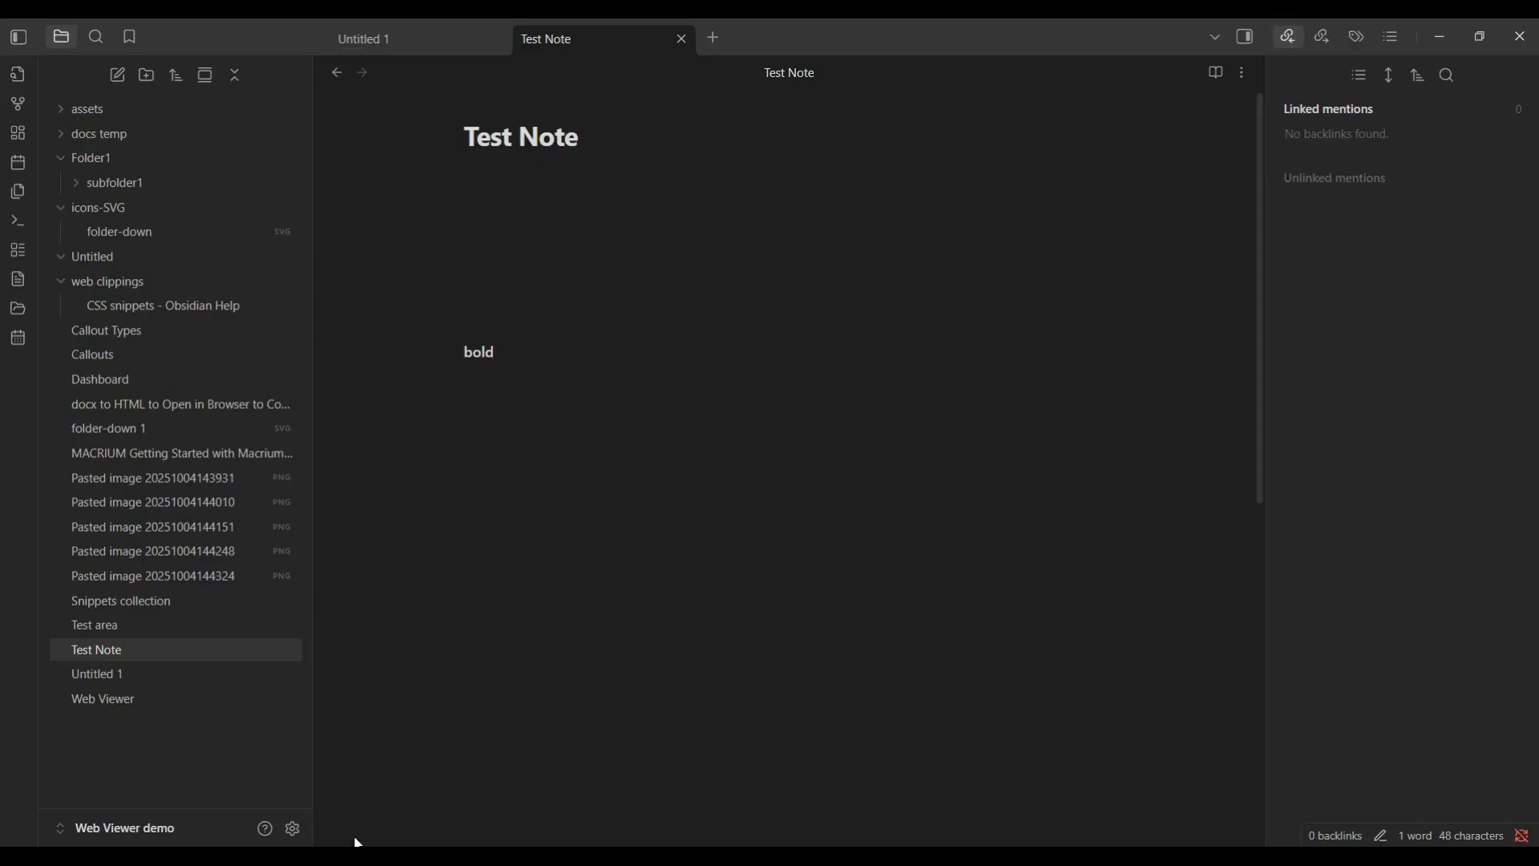
Enable the Bold text color CSS snippet again in the Appearance settings and close the settings
click(291, 829)
scroll(656, 646, down, 10)
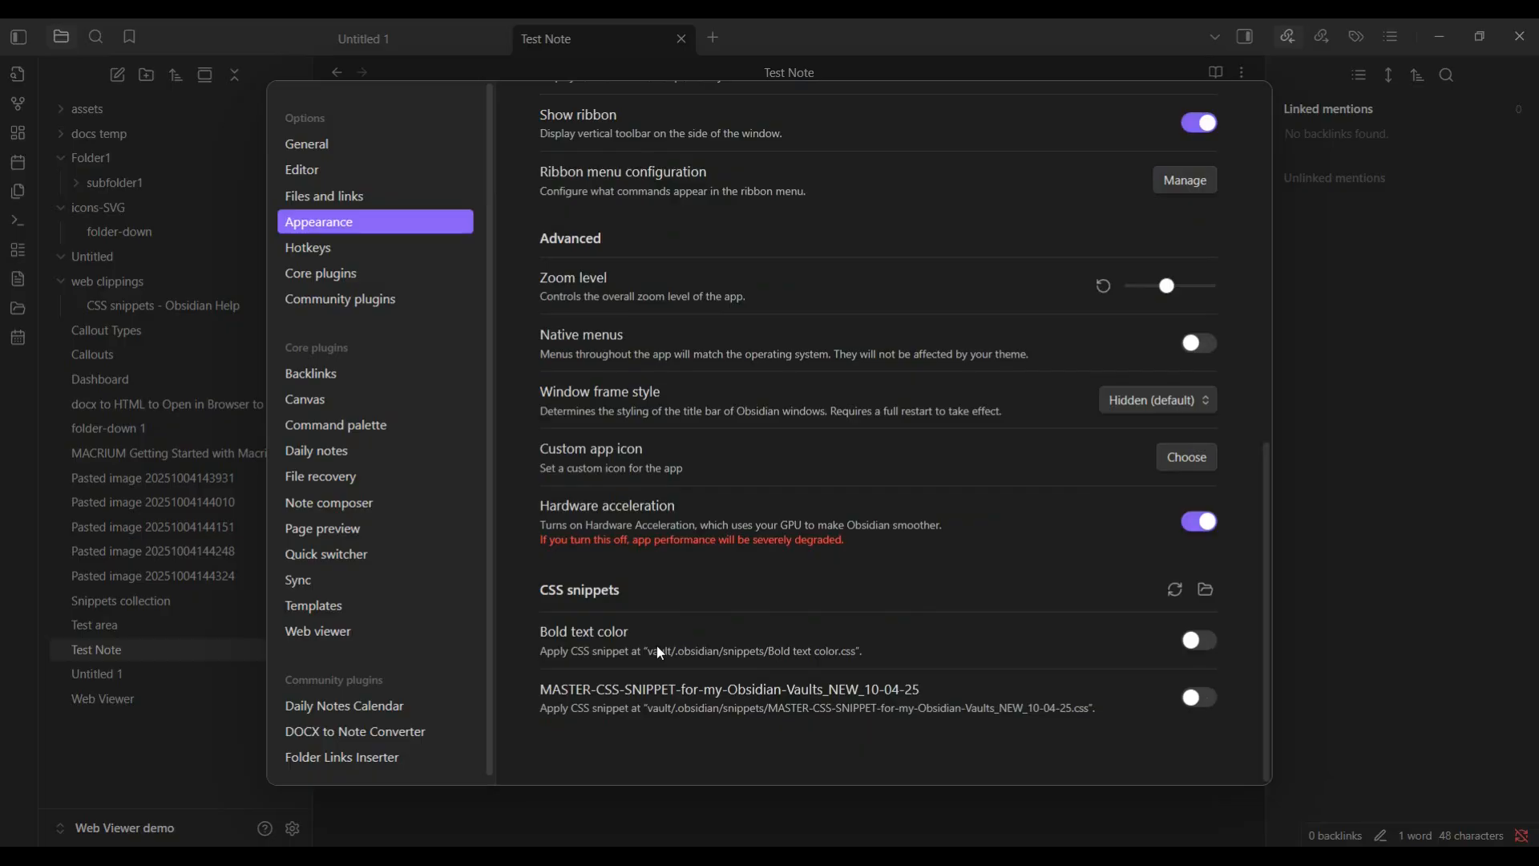
click(1213, 641)
click(1326, 558)
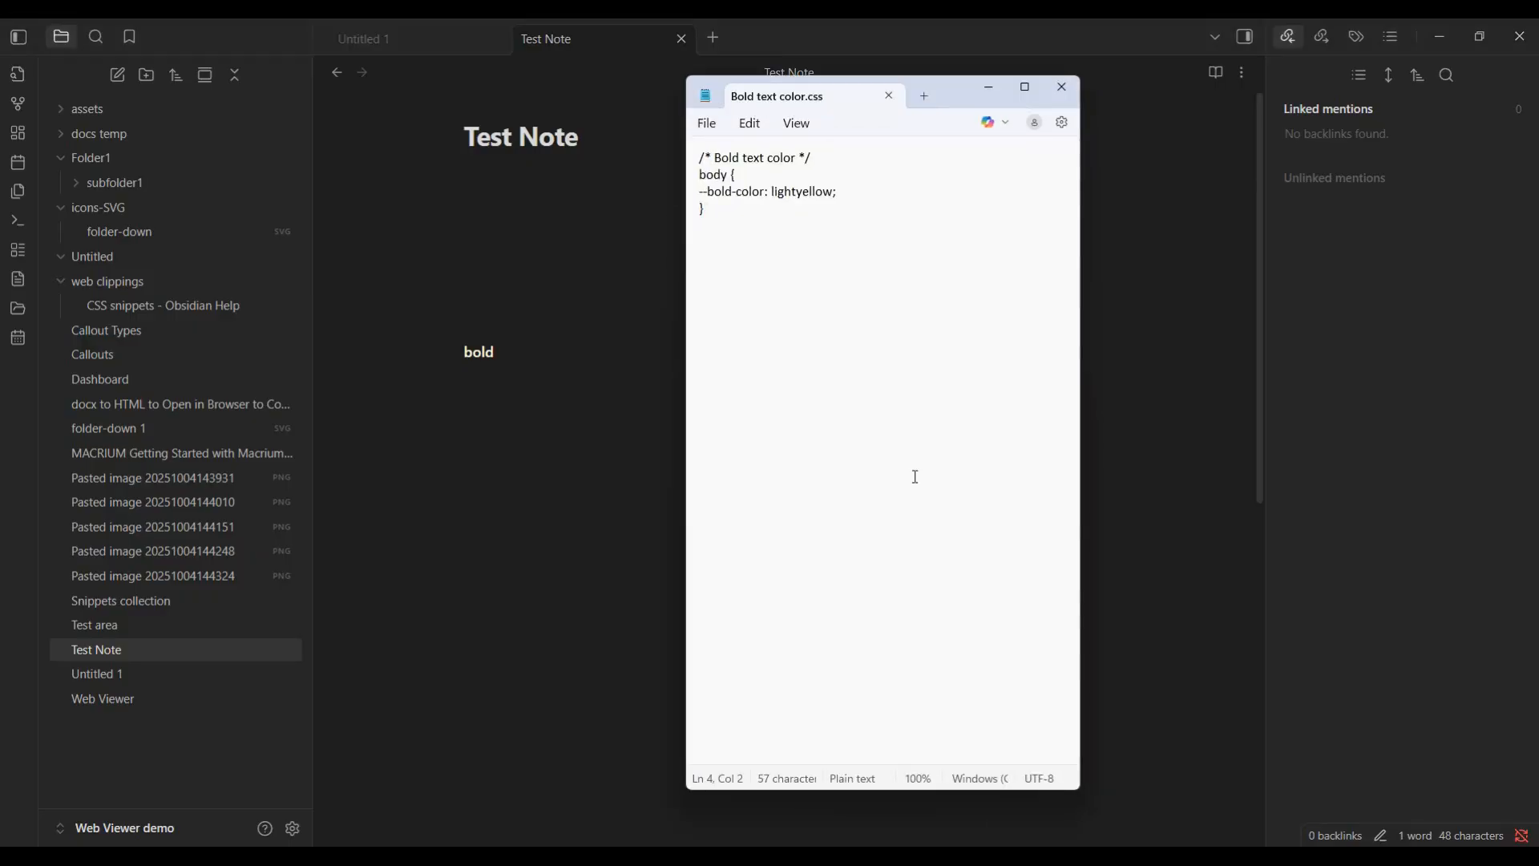
In Notepad, set the --bold-color value in Bold text color.css to red and save the file
double_click(799, 191)
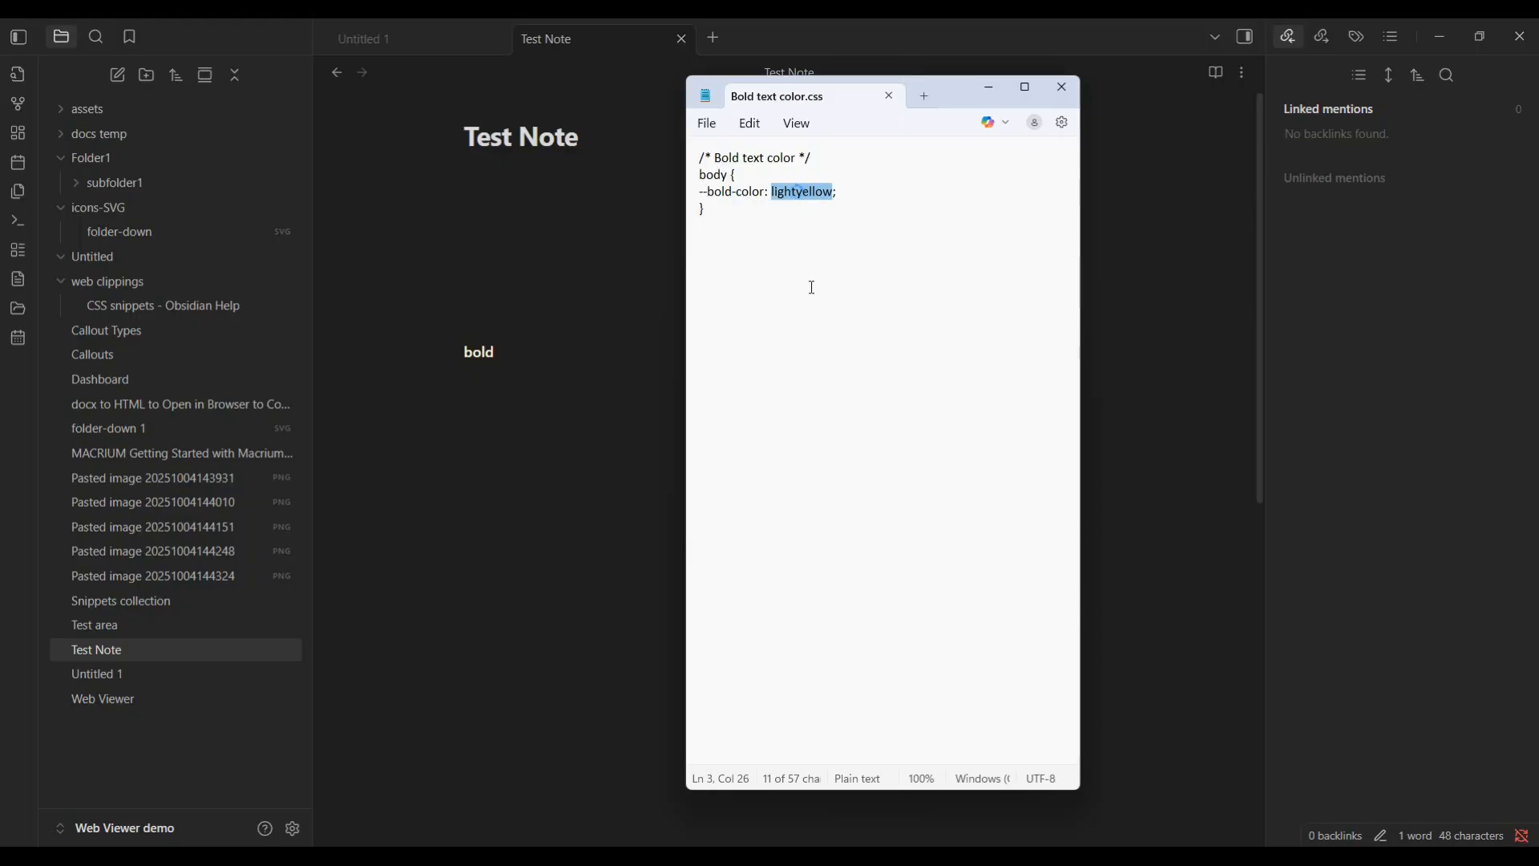
text(red)
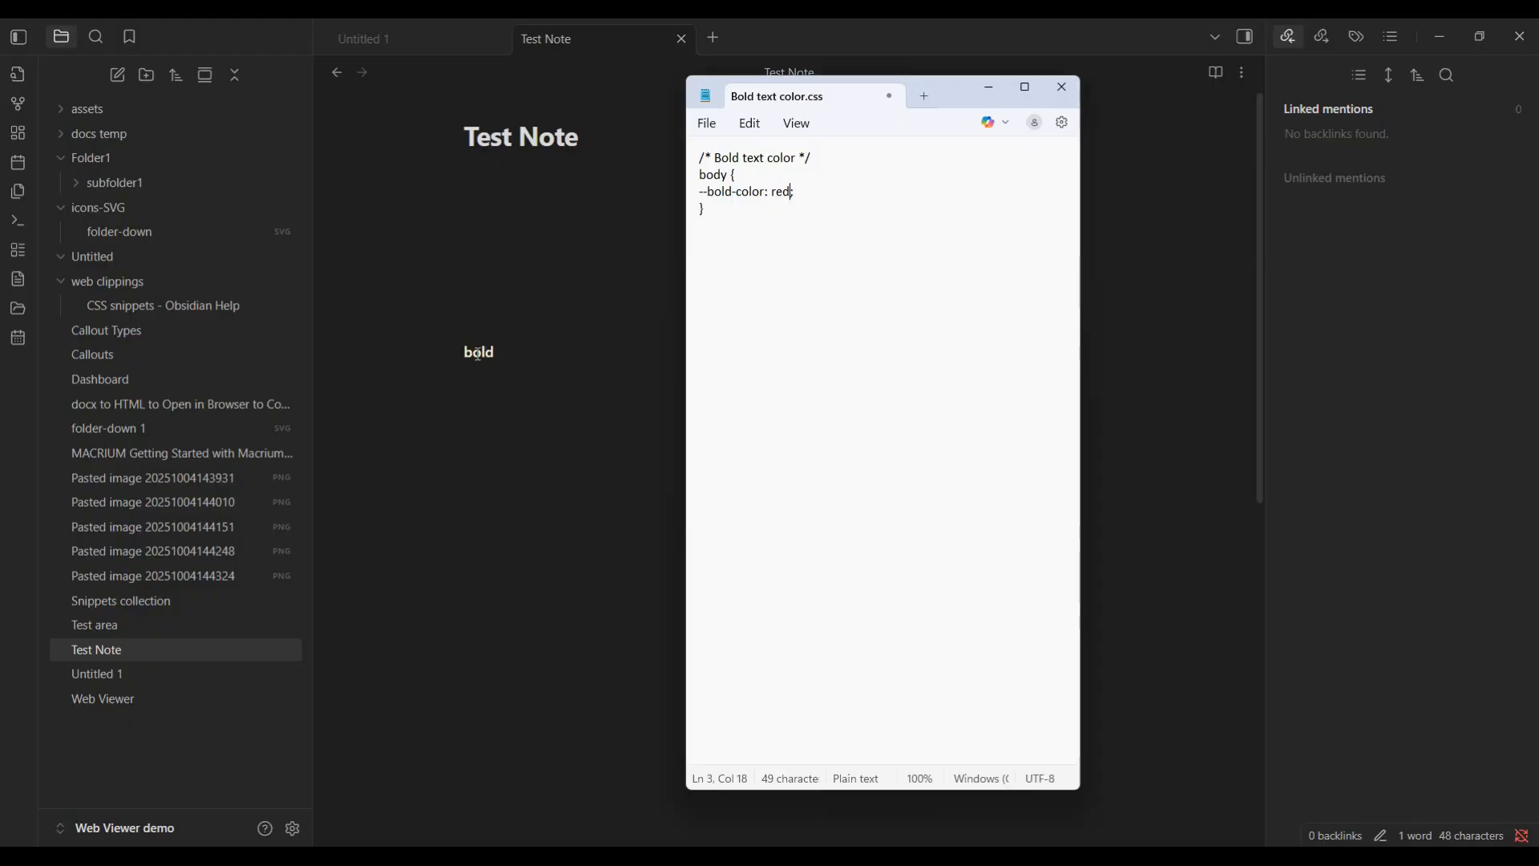
click(708, 123)
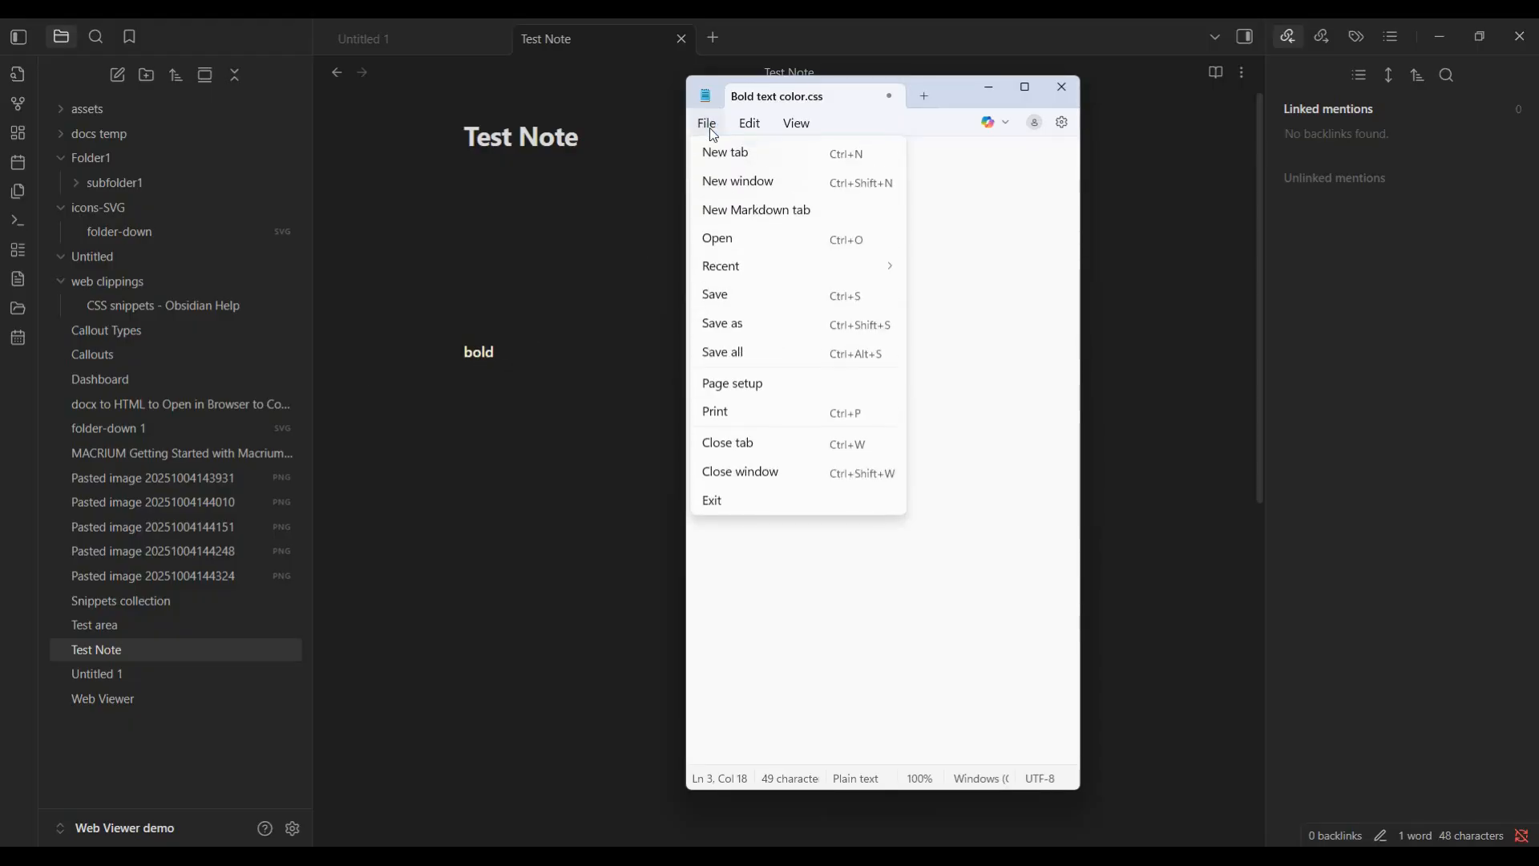
click(720, 296)
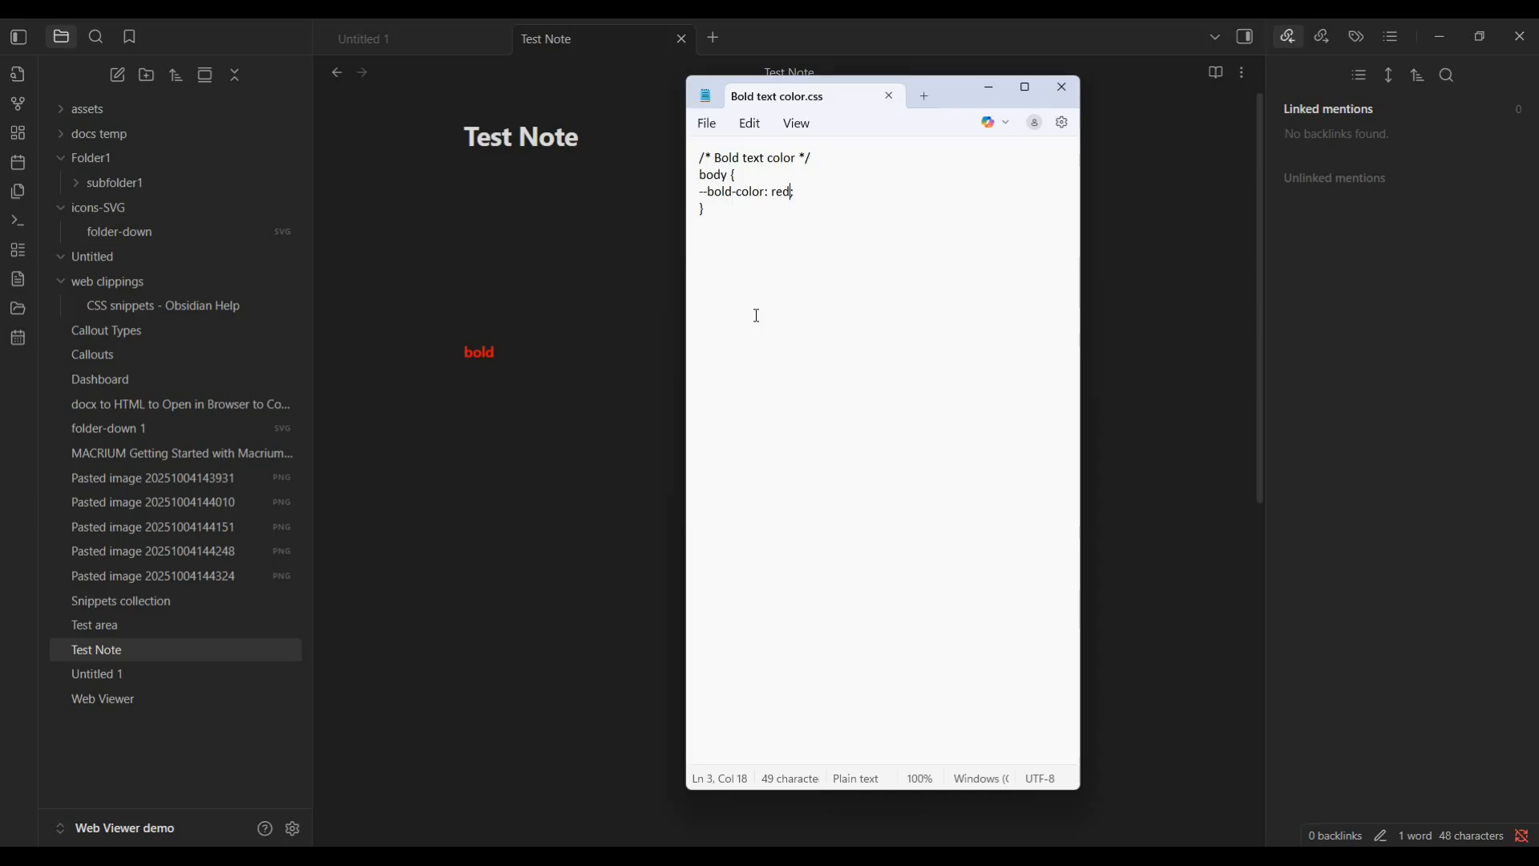
Set the --bold-color value in Bold text color.css to lightblue, save the file and minimize Notepad
double_click(783, 192)
text(lightblue)
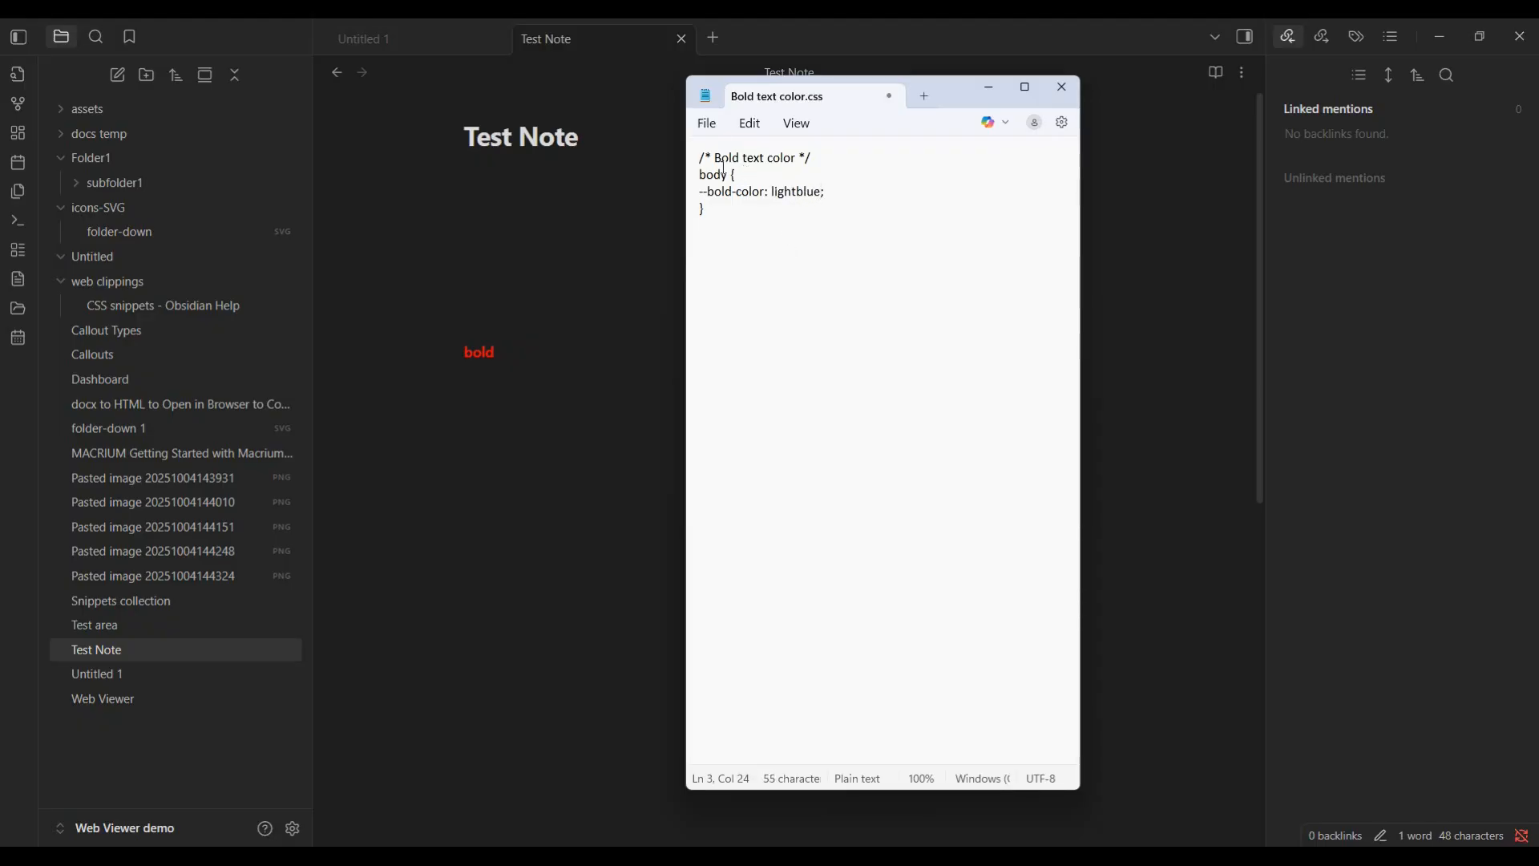
click(709, 125)
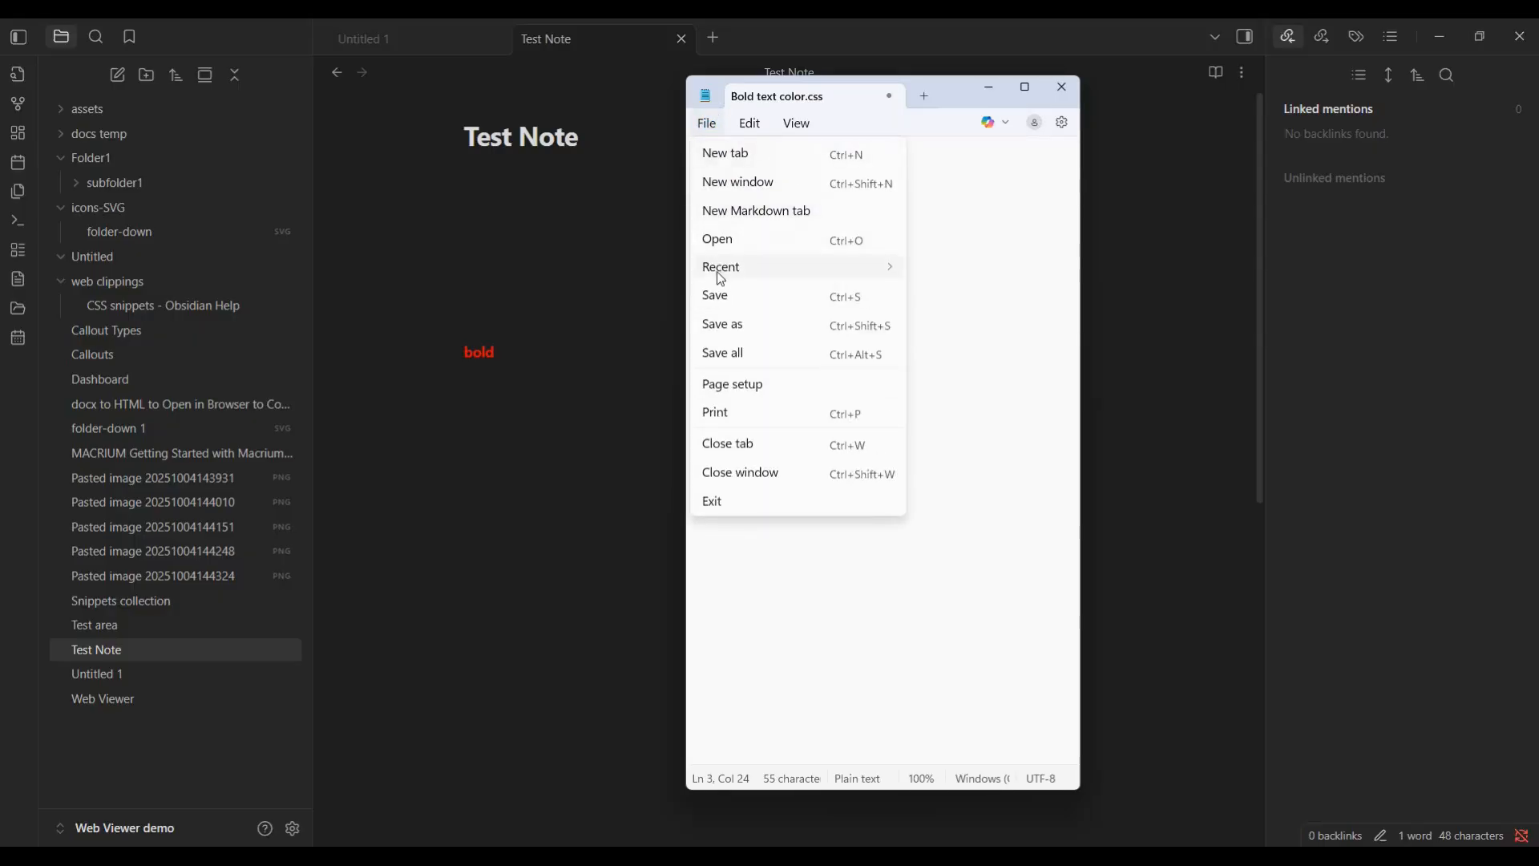
click(719, 301)
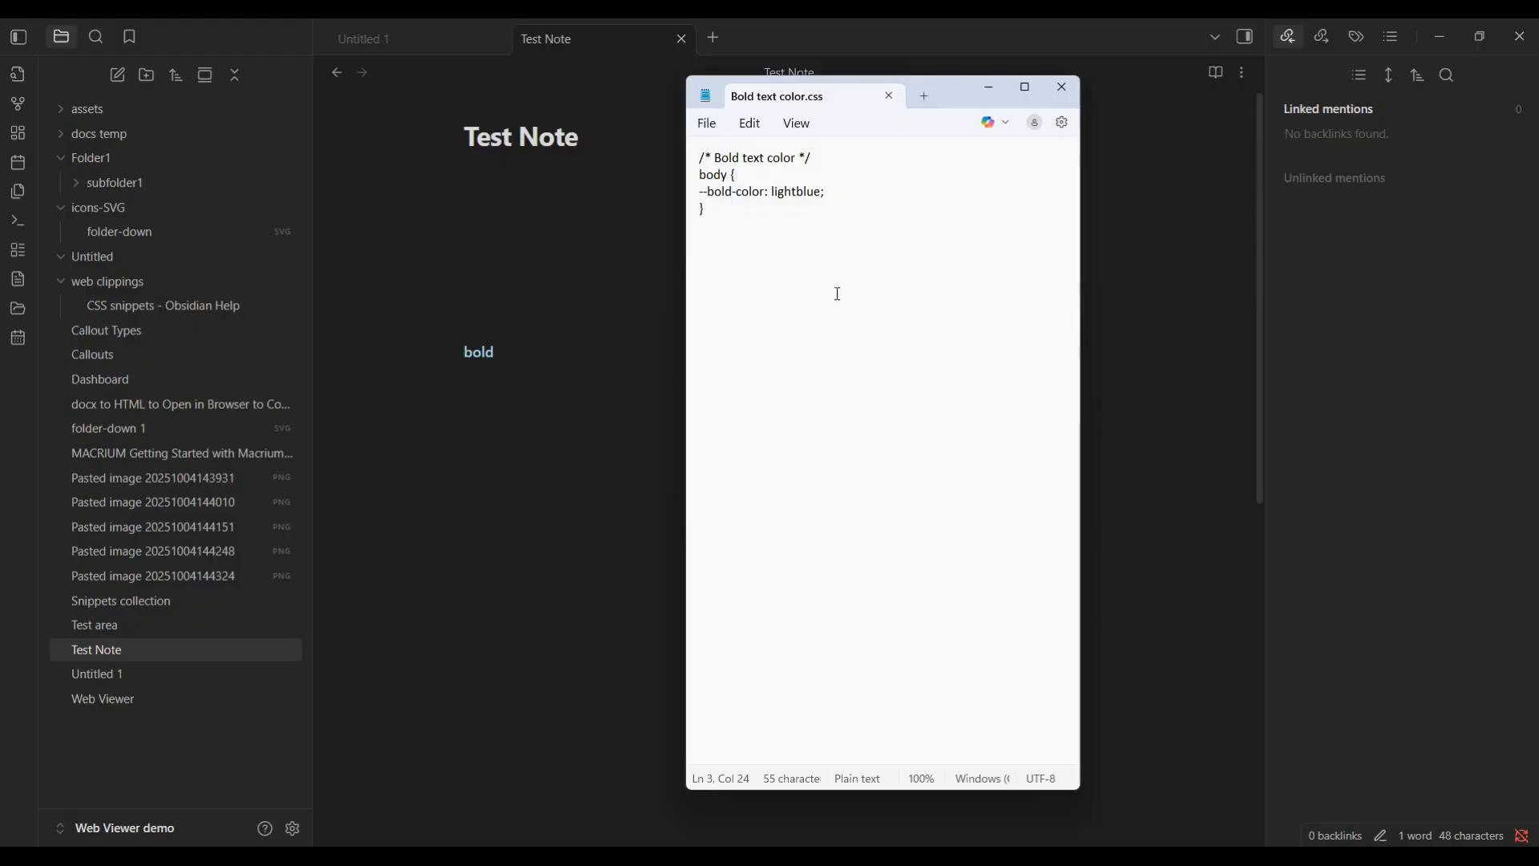
click(988, 87)
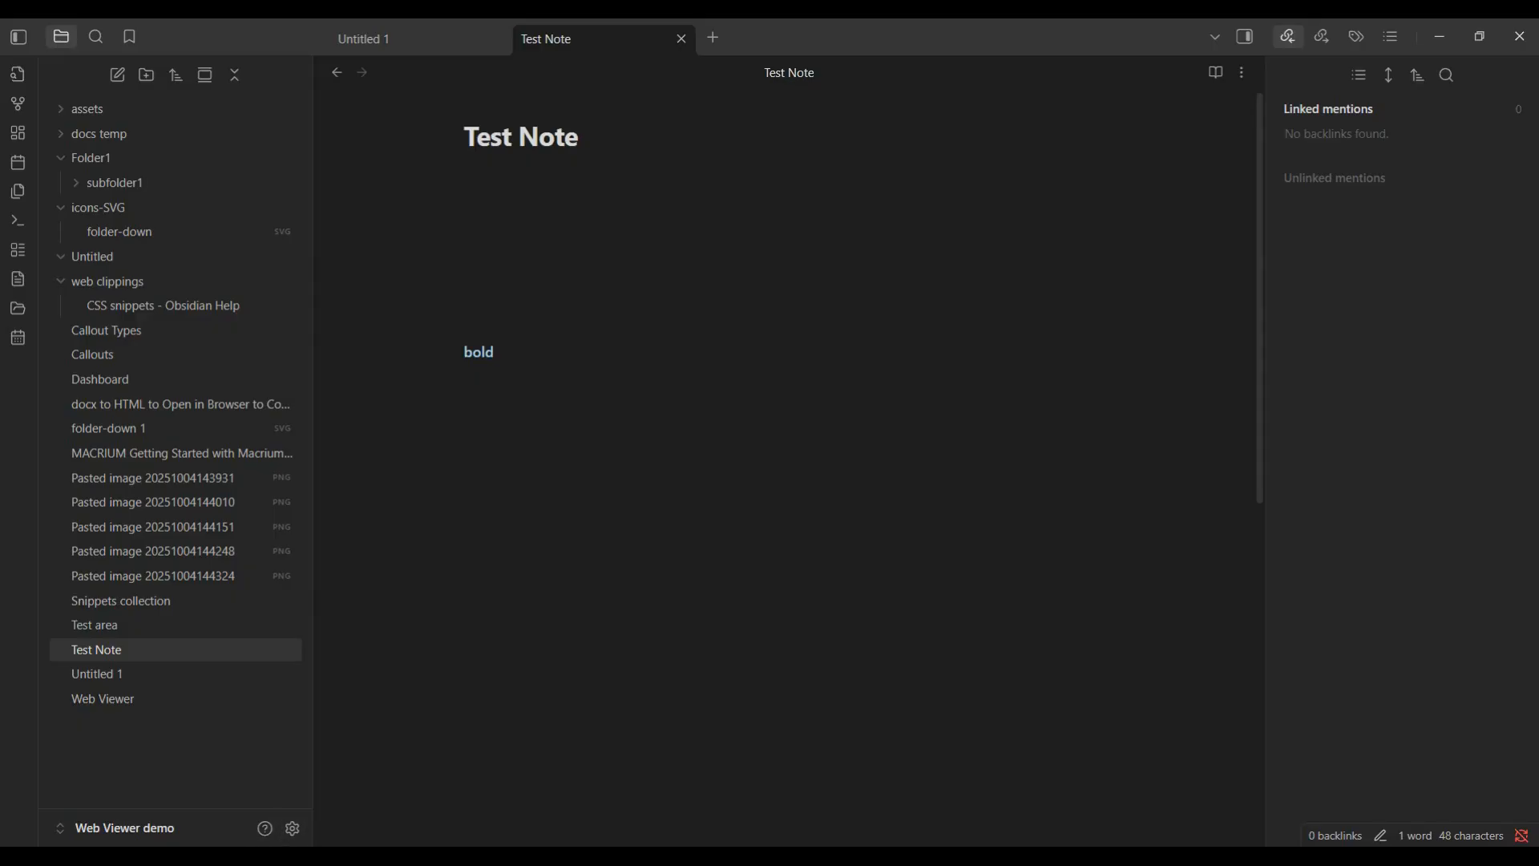
Switch to the Obsidian CSS Snippet Constructor in the browser and show the snippet for the Bullet size style effect
click(312, 856)
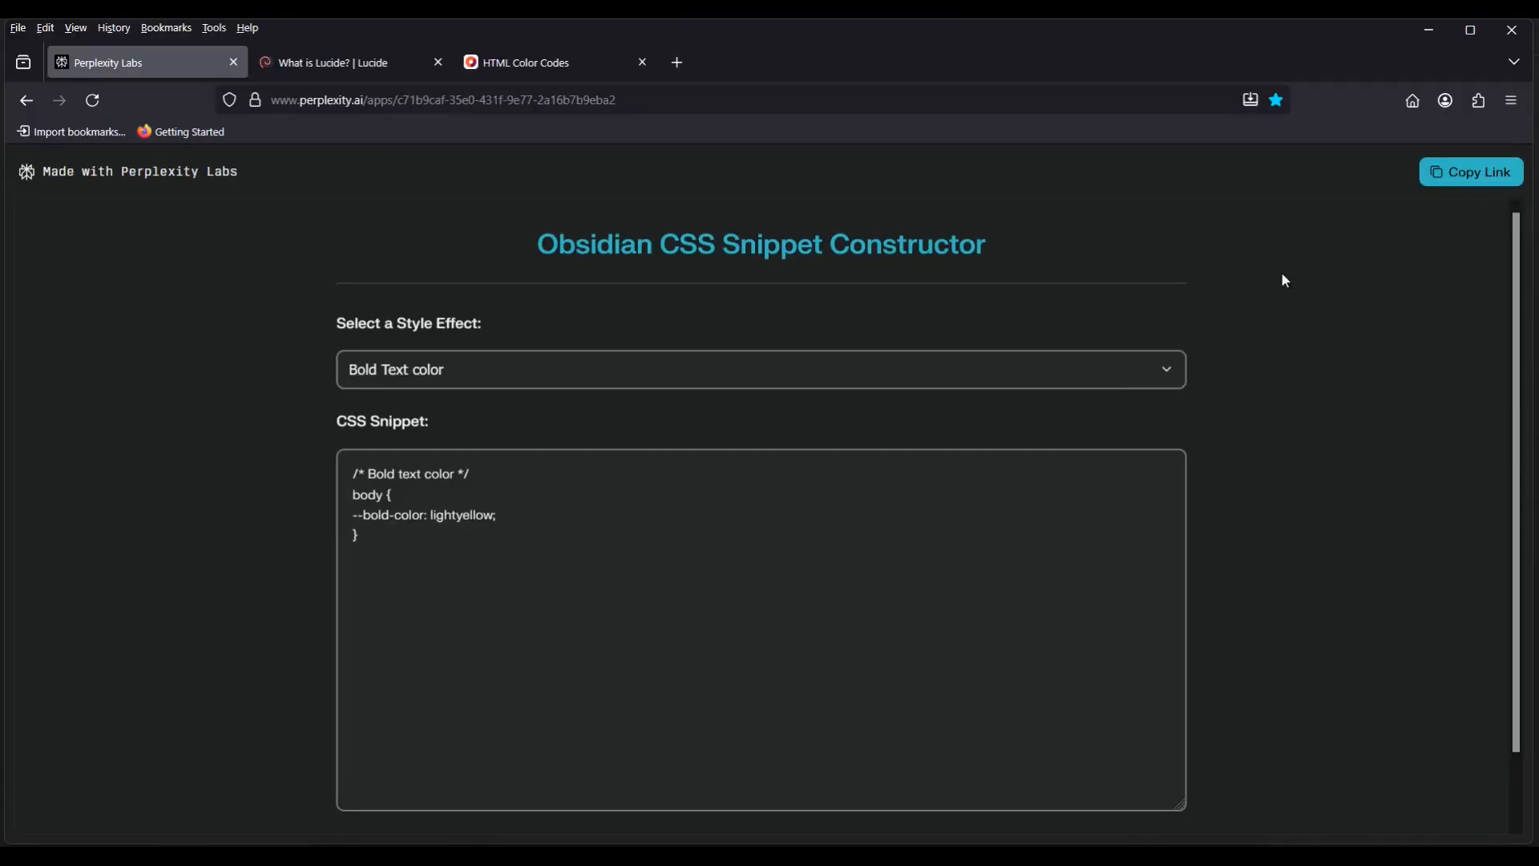
click(1168, 370)
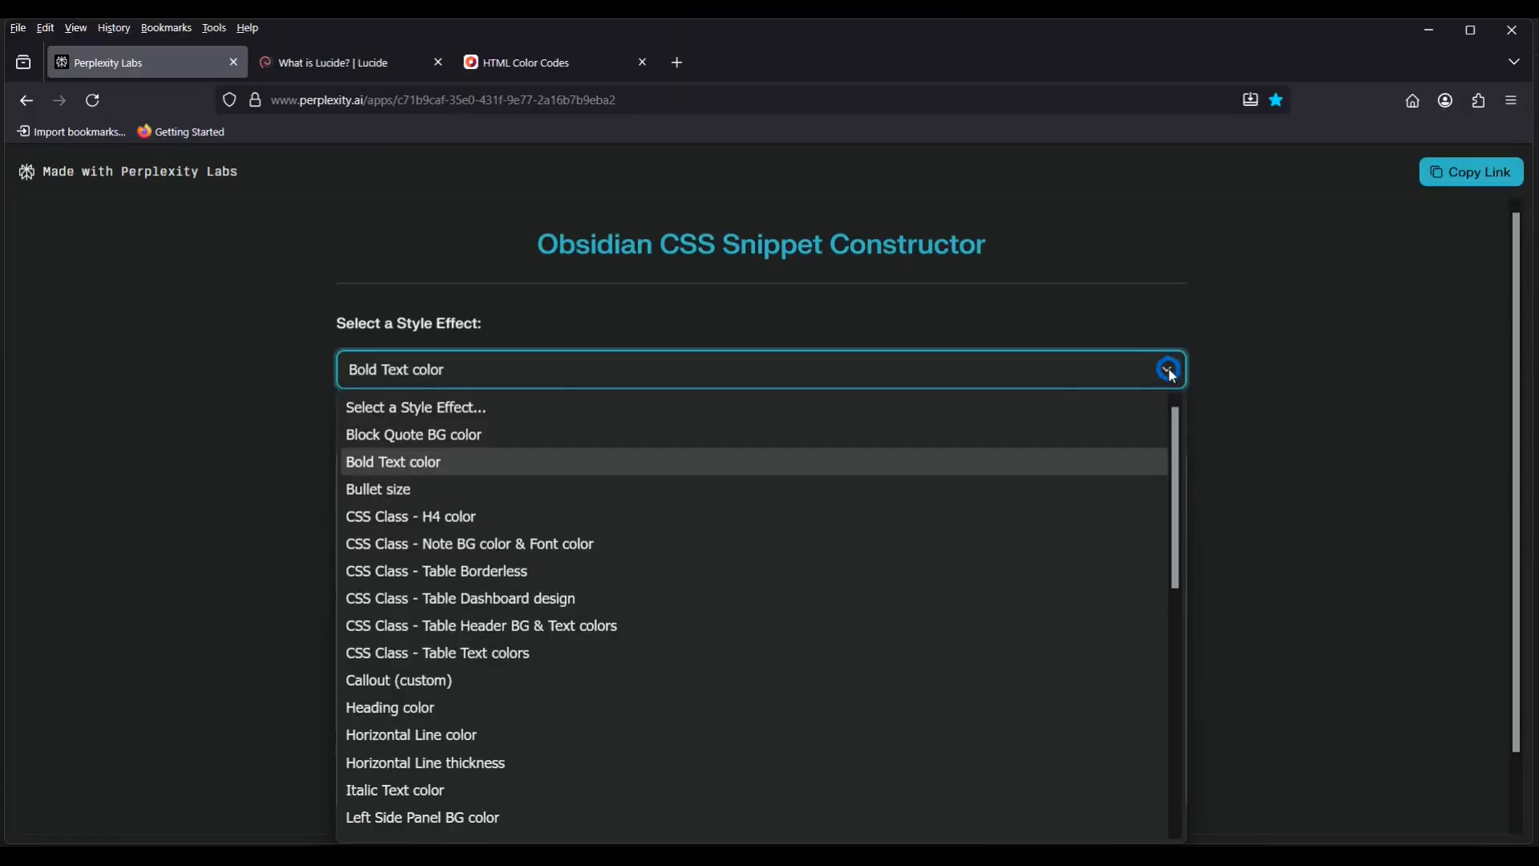
click(402, 499)
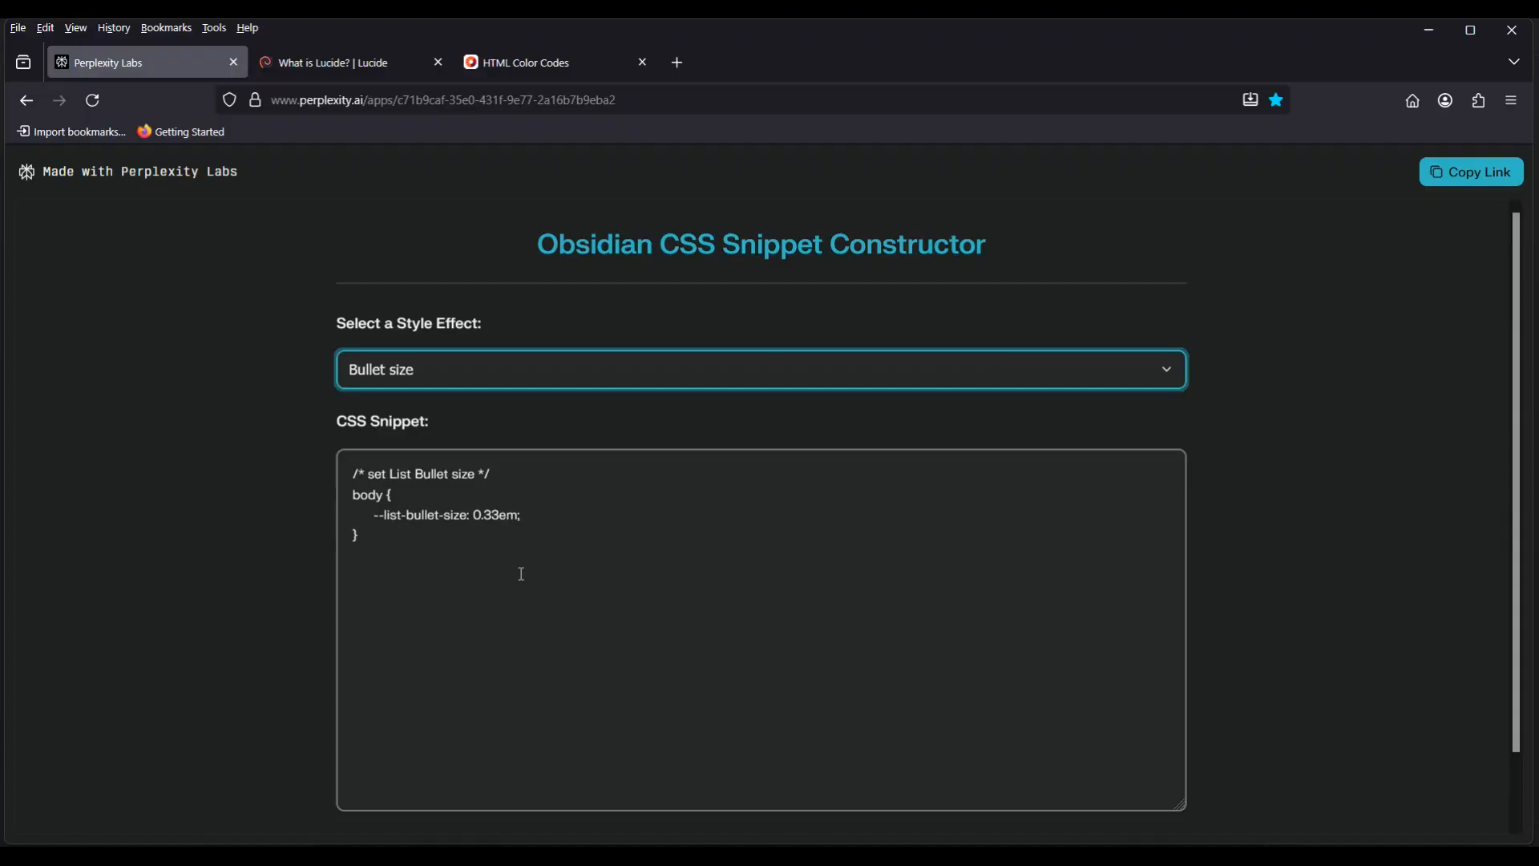
Choose the "CSS Class - H4 color" style effect and copy its CSS snippet to the clipboard
click(1170, 376)
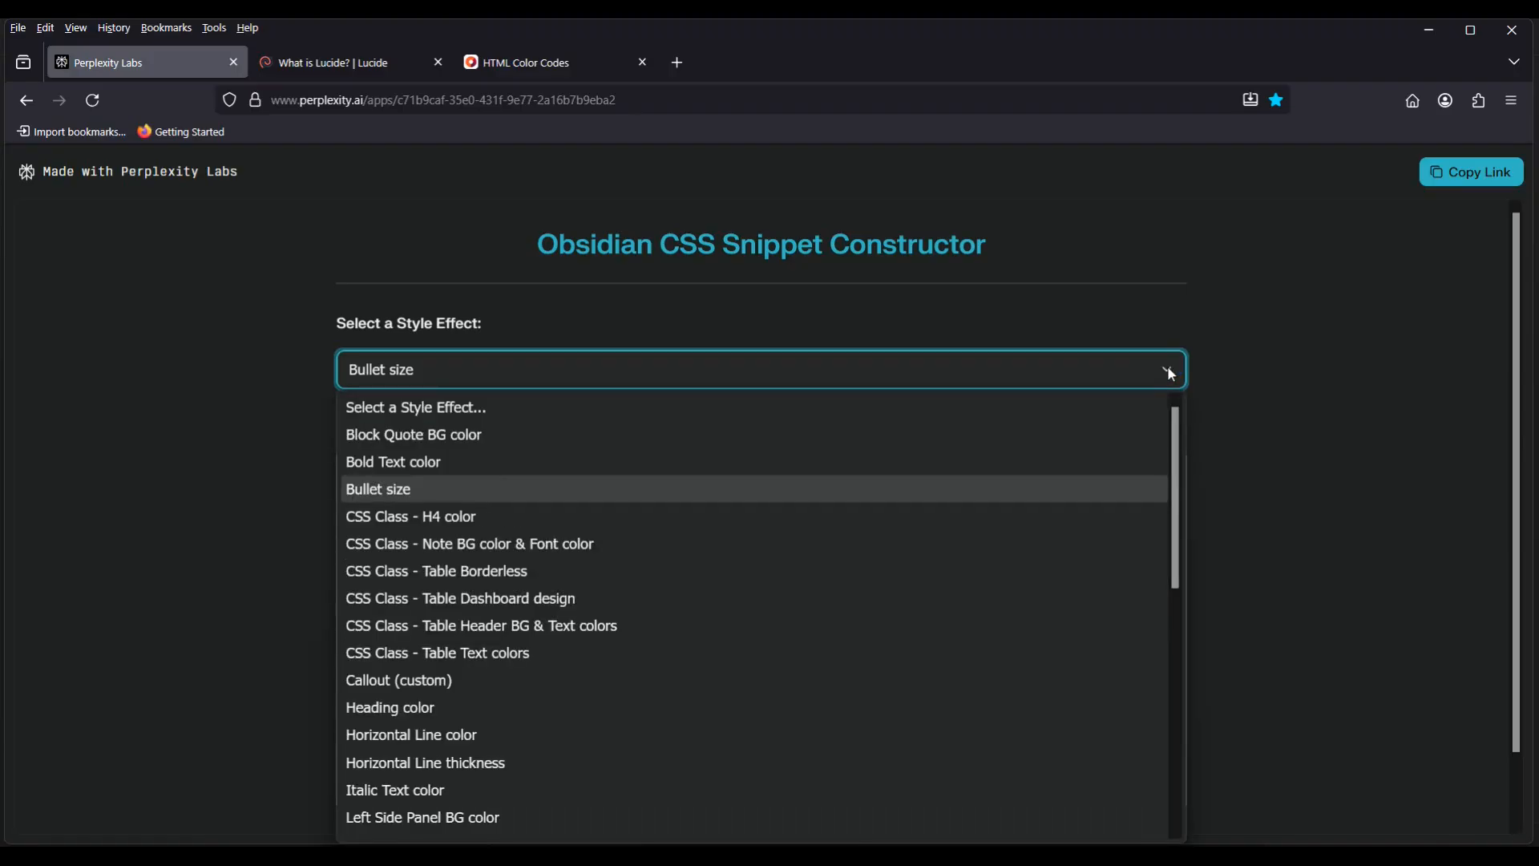
click(443, 528)
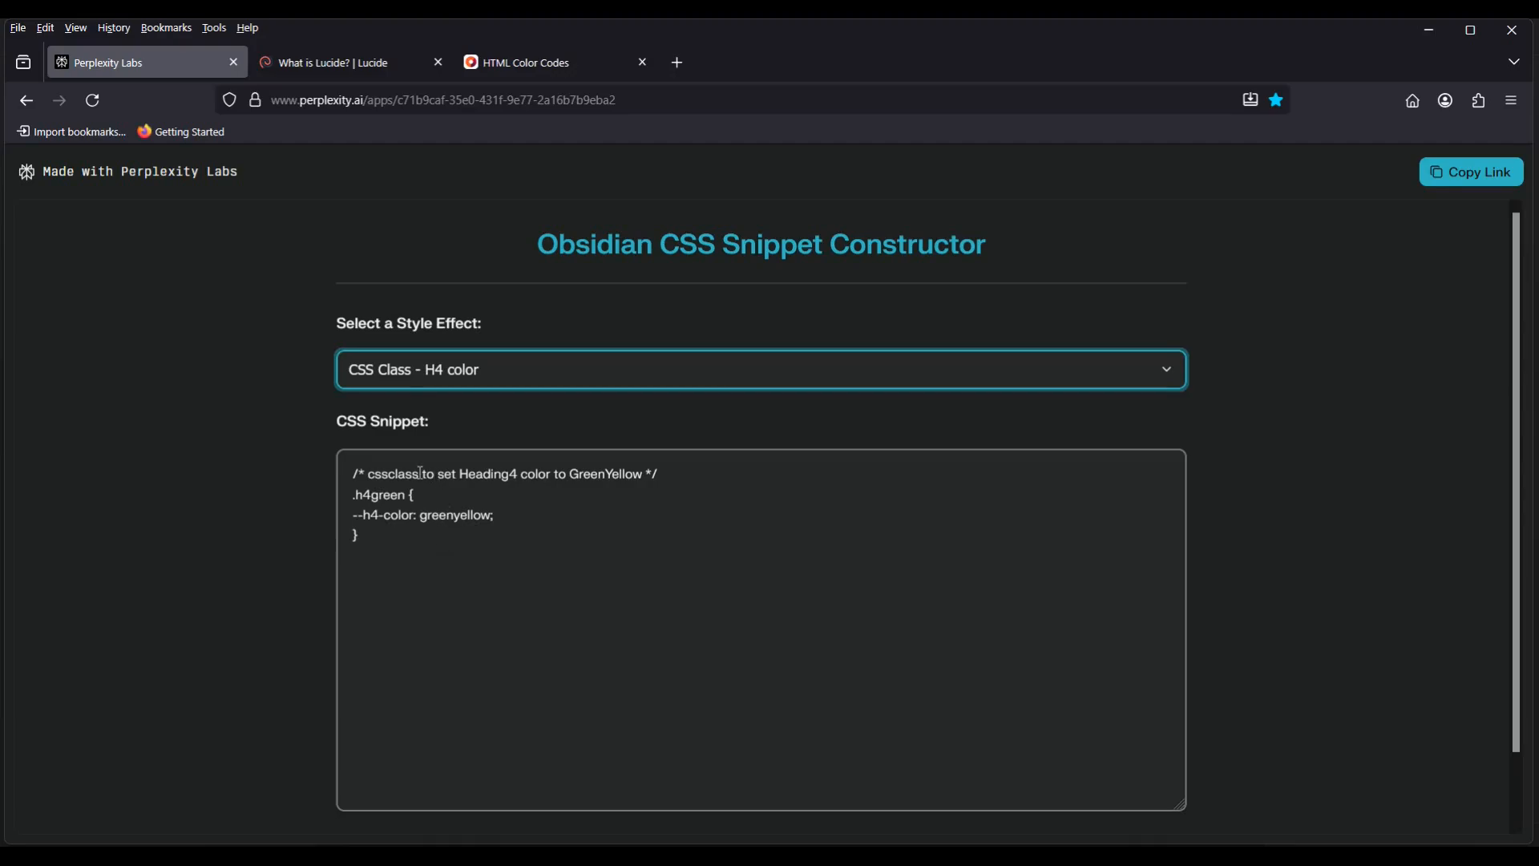
double_click(375, 475)
click(452, 606)
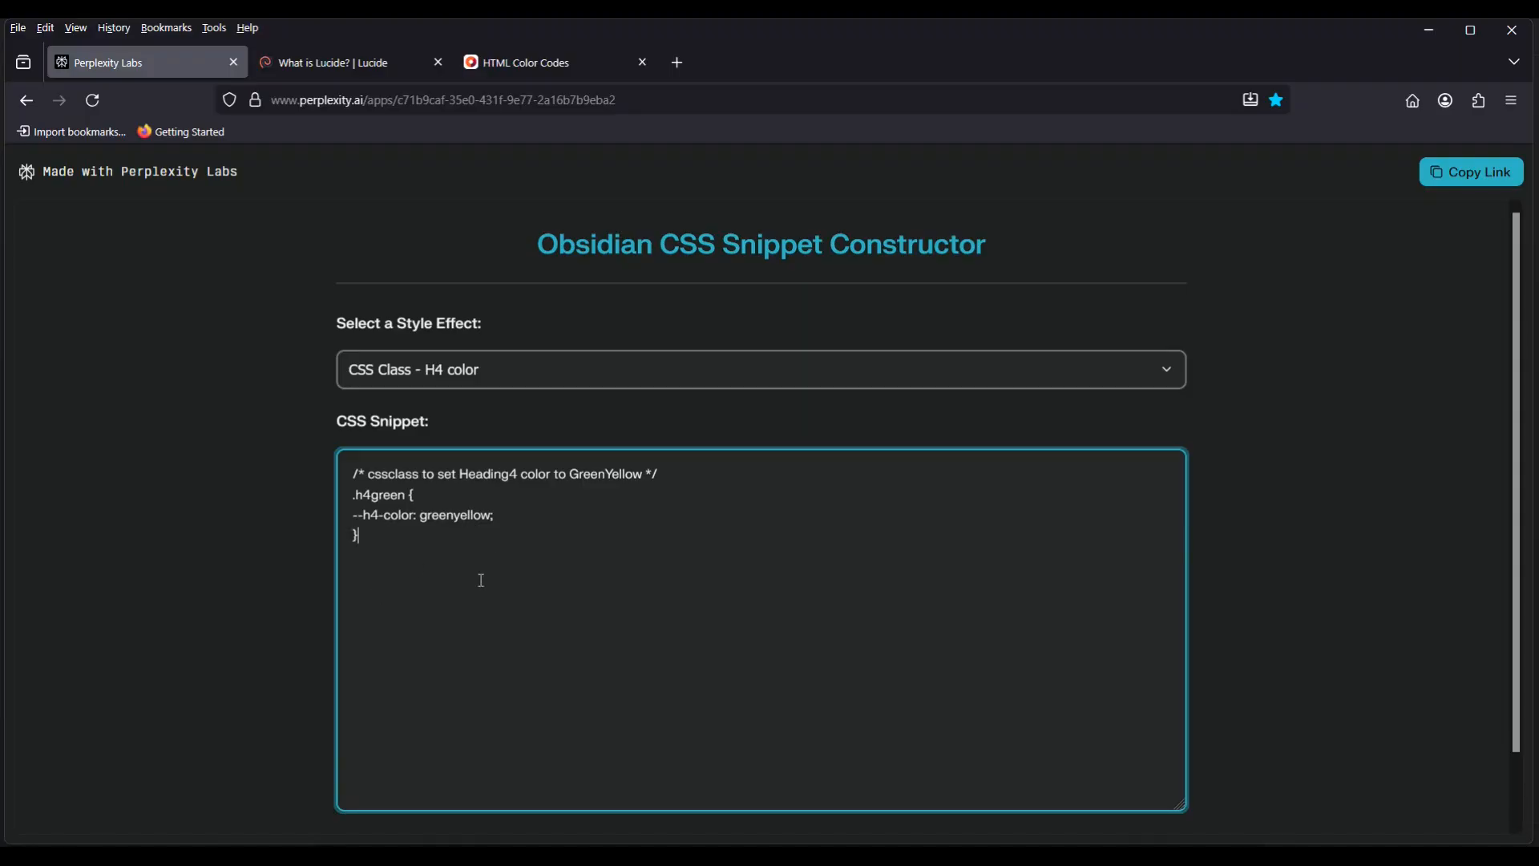
scroll(481, 580, down, 1)
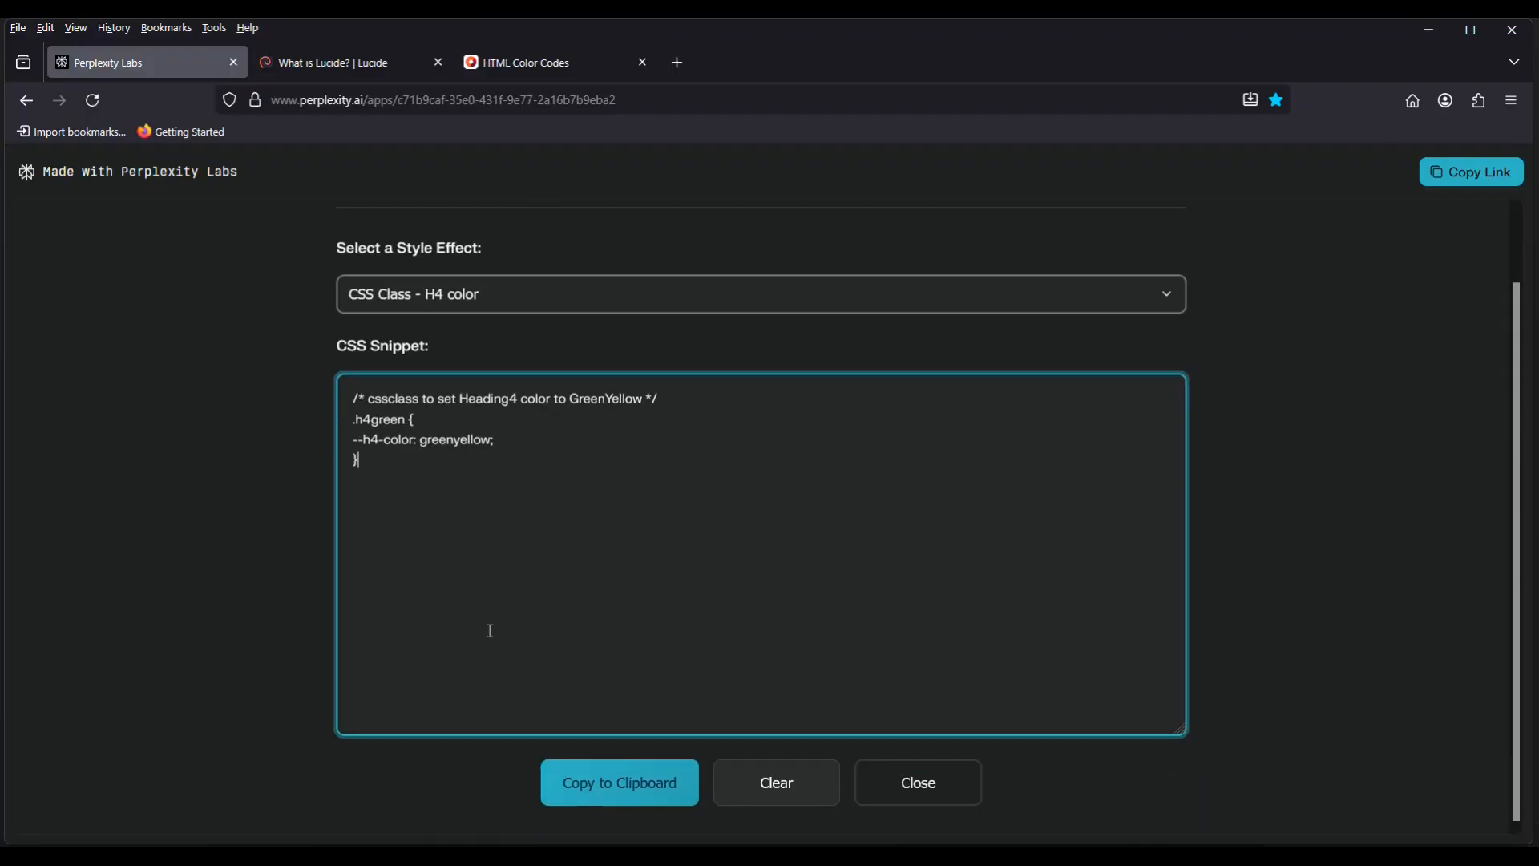
click(581, 792)
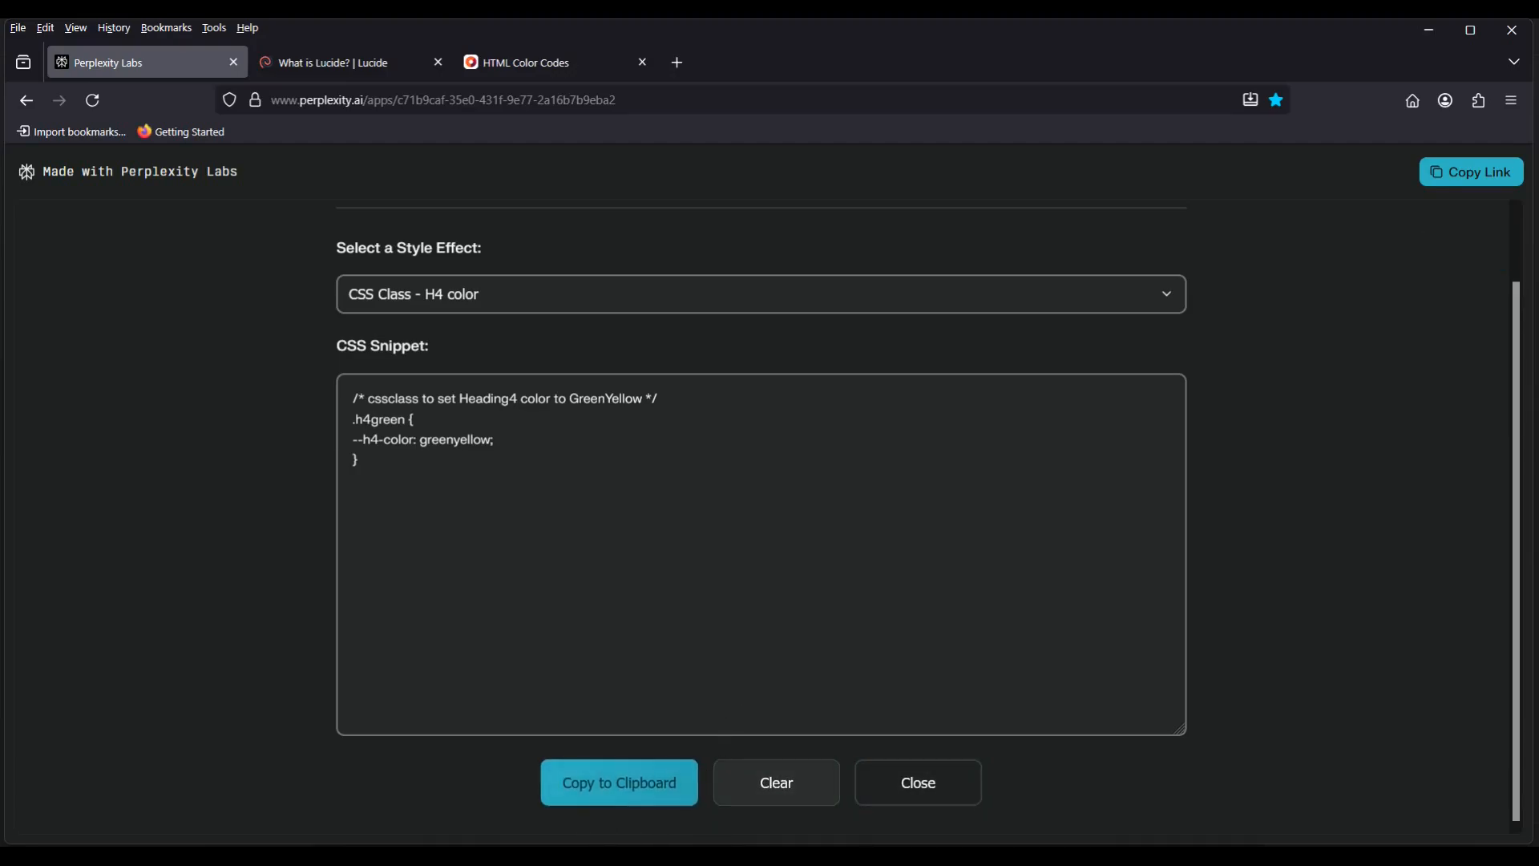
Switch to Notepad and replace the entire bold color code with the copied H4 color class snippet
key(alt+Tab)
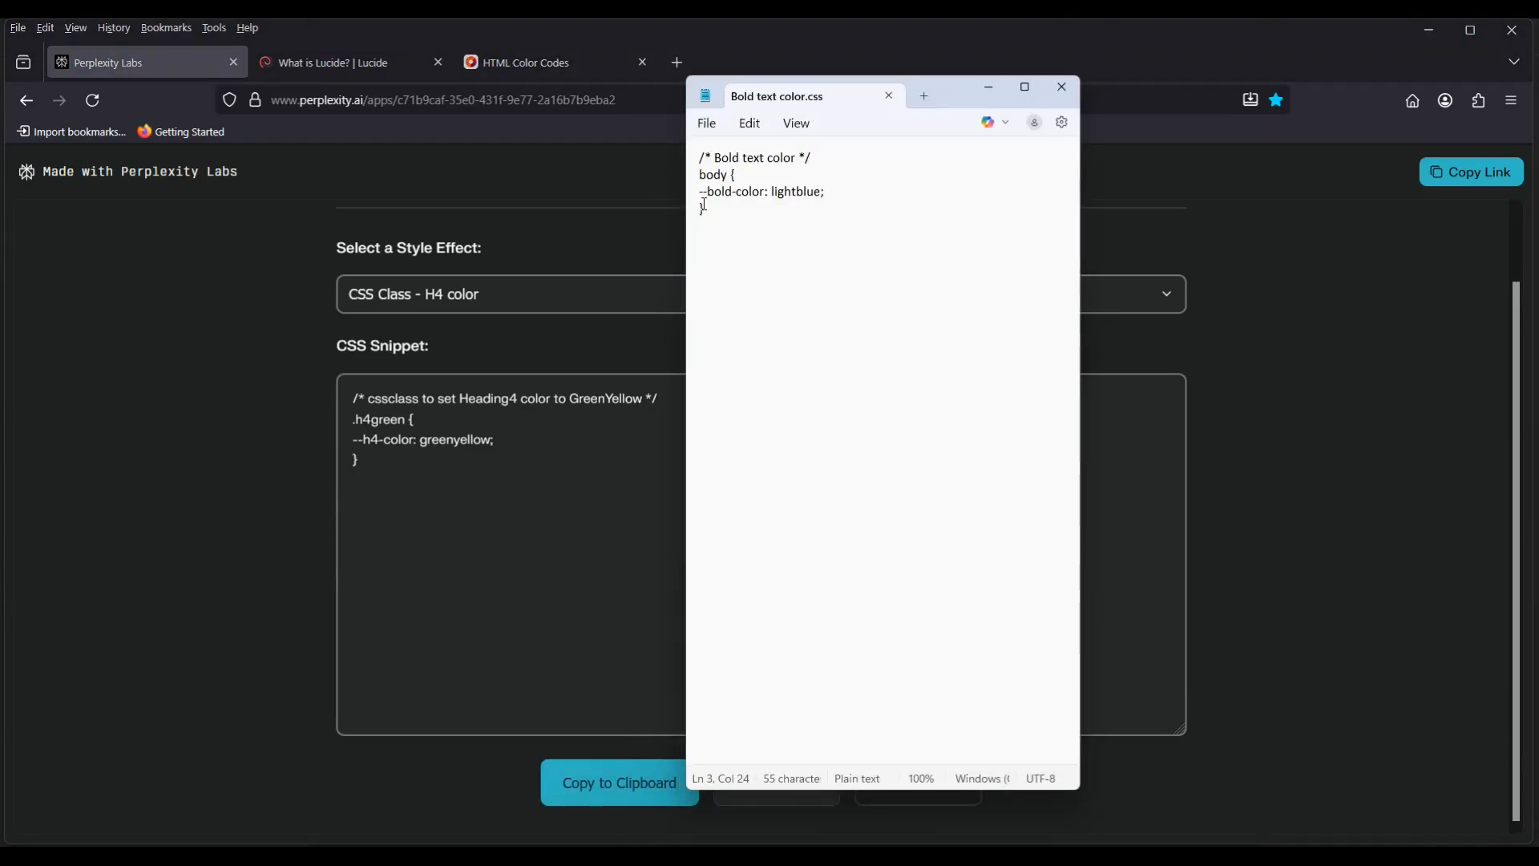
drag(705, 211, 687, 161)
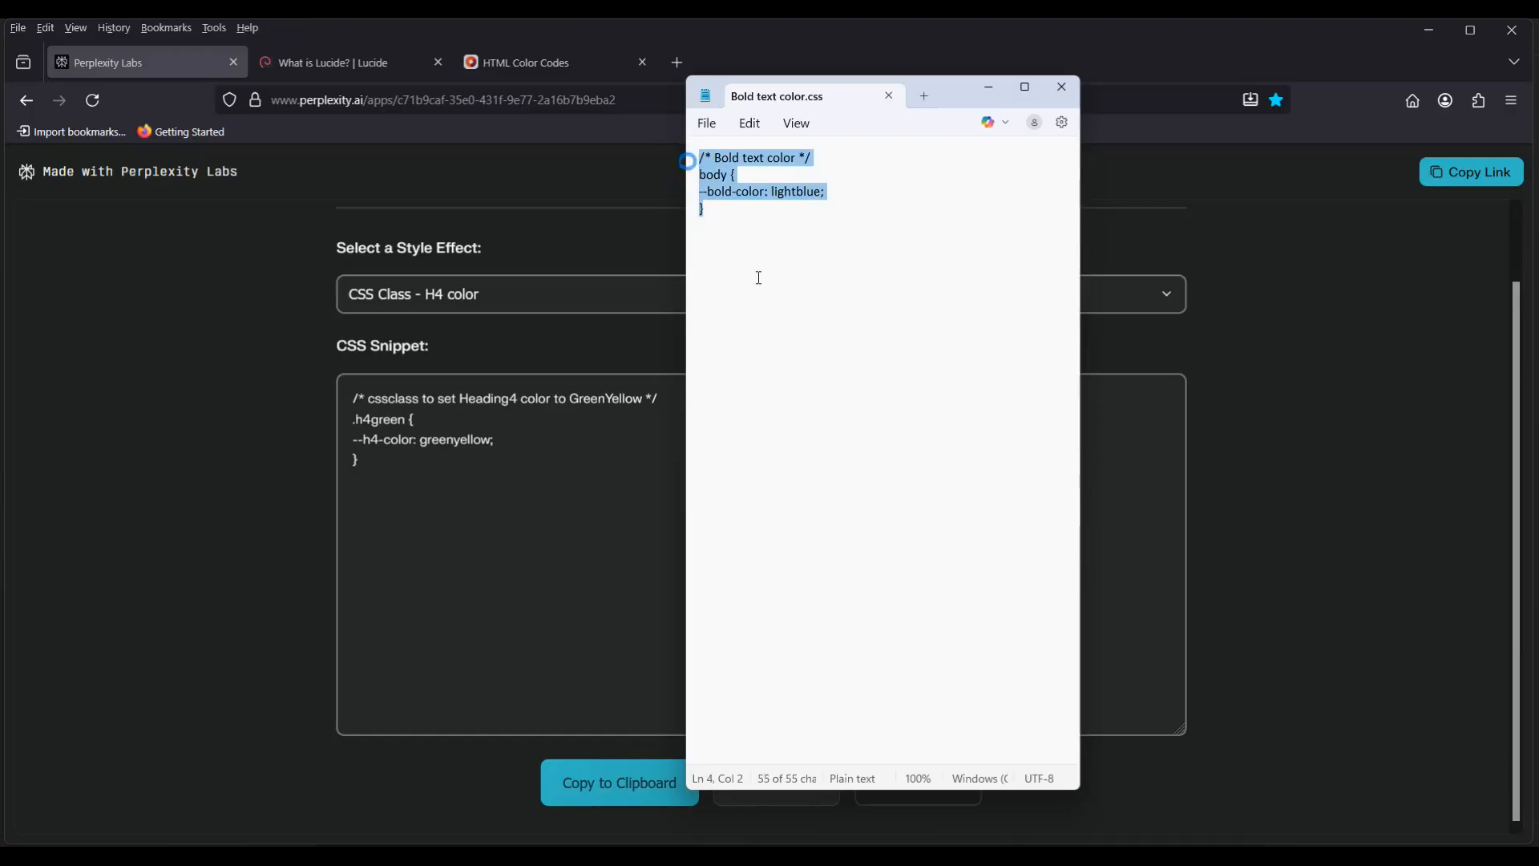
key(Delete)
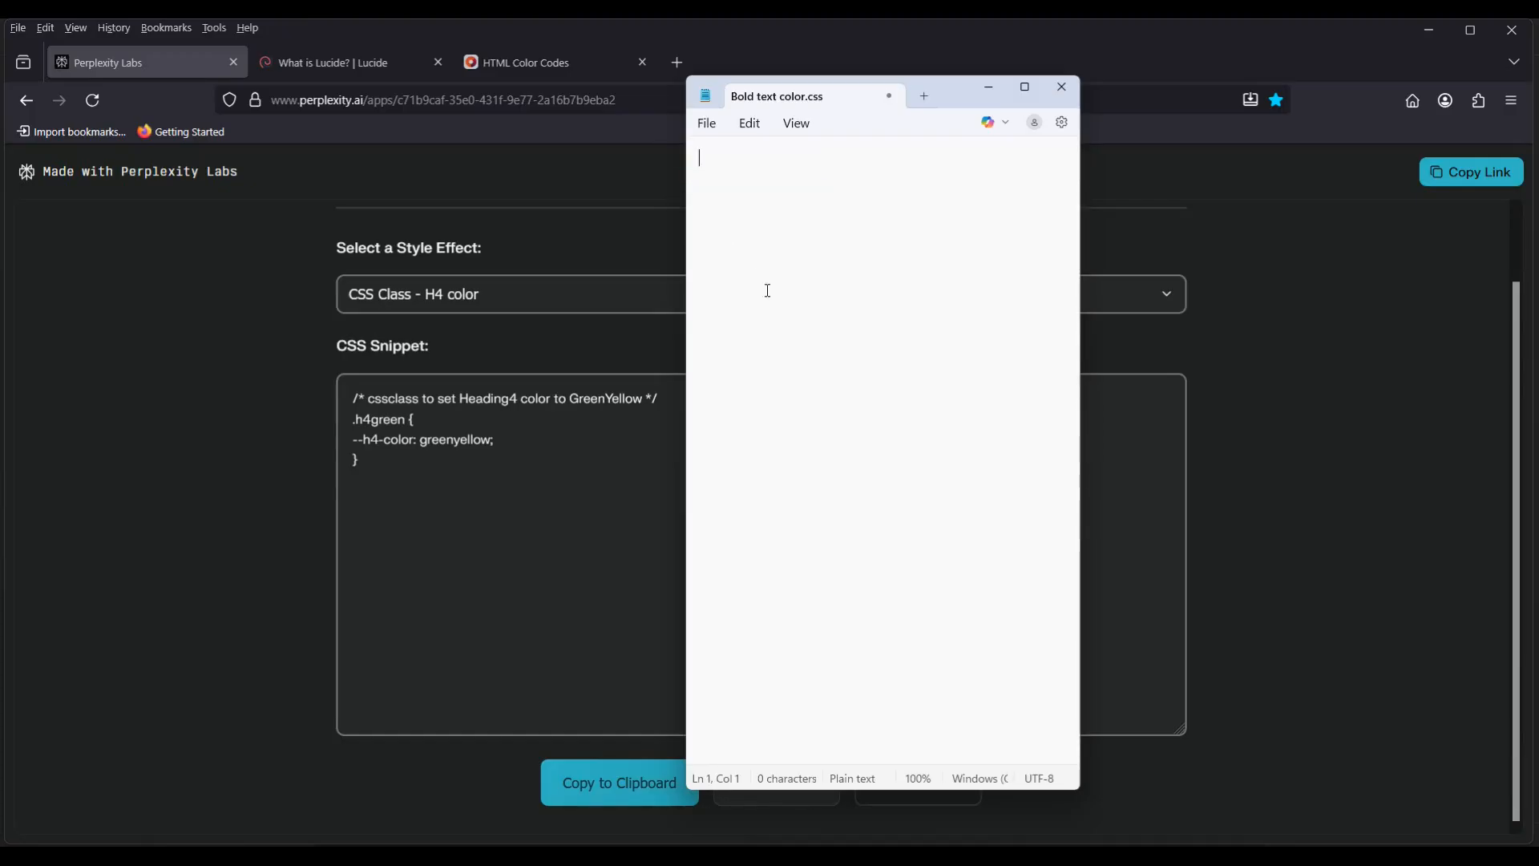
key(ctrl+v)
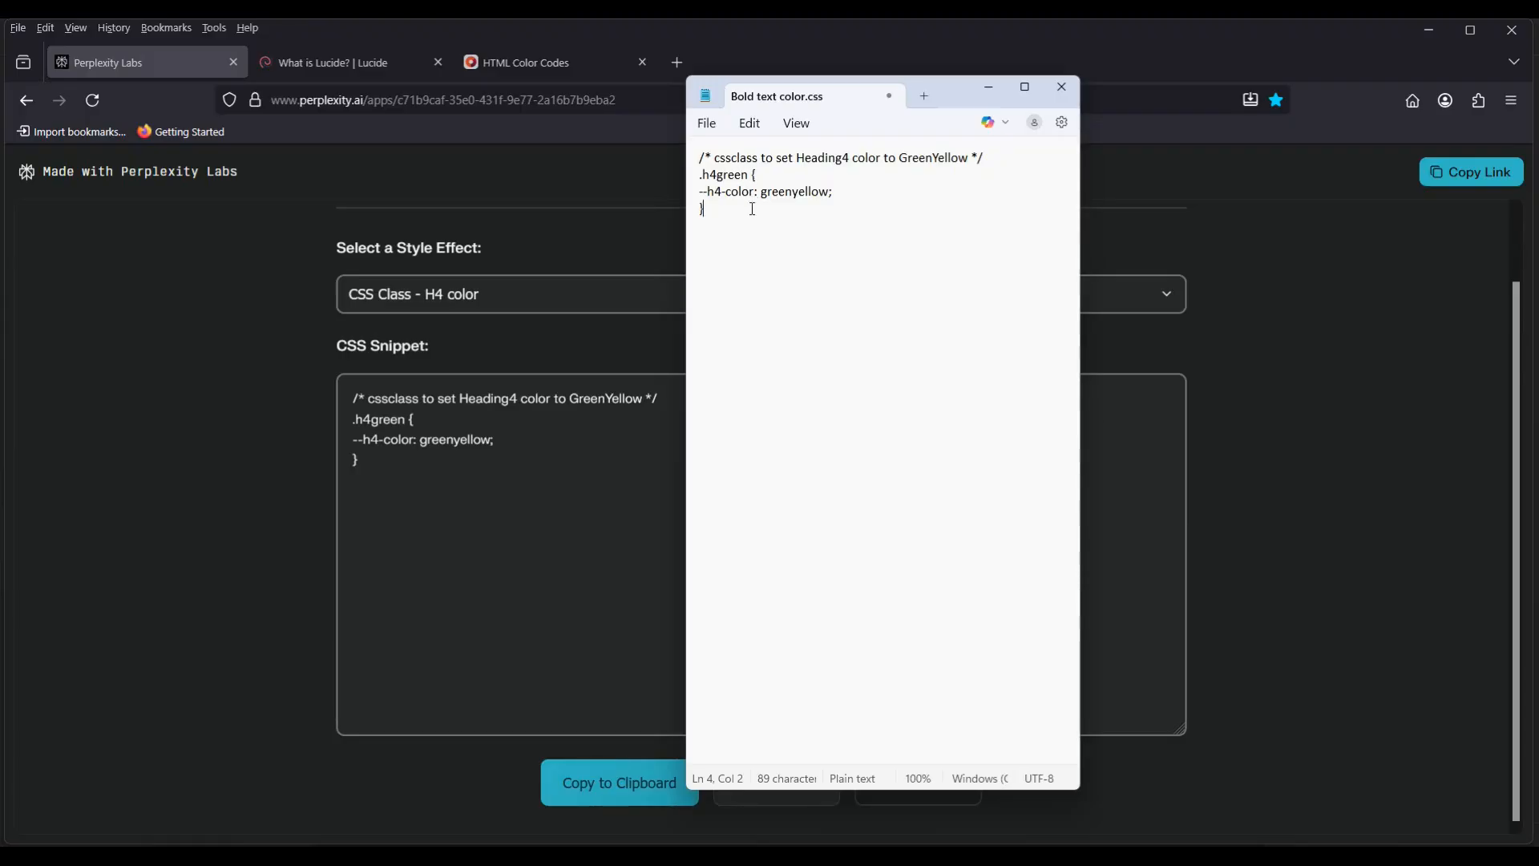
Copy the class name h4green, without its leading dot, from the pasted snippet in Notepad
click(746, 174)
drag(749, 175, 702, 174)
key(ctrl+End)
click(747, 174)
drag(752, 175, 702, 174)
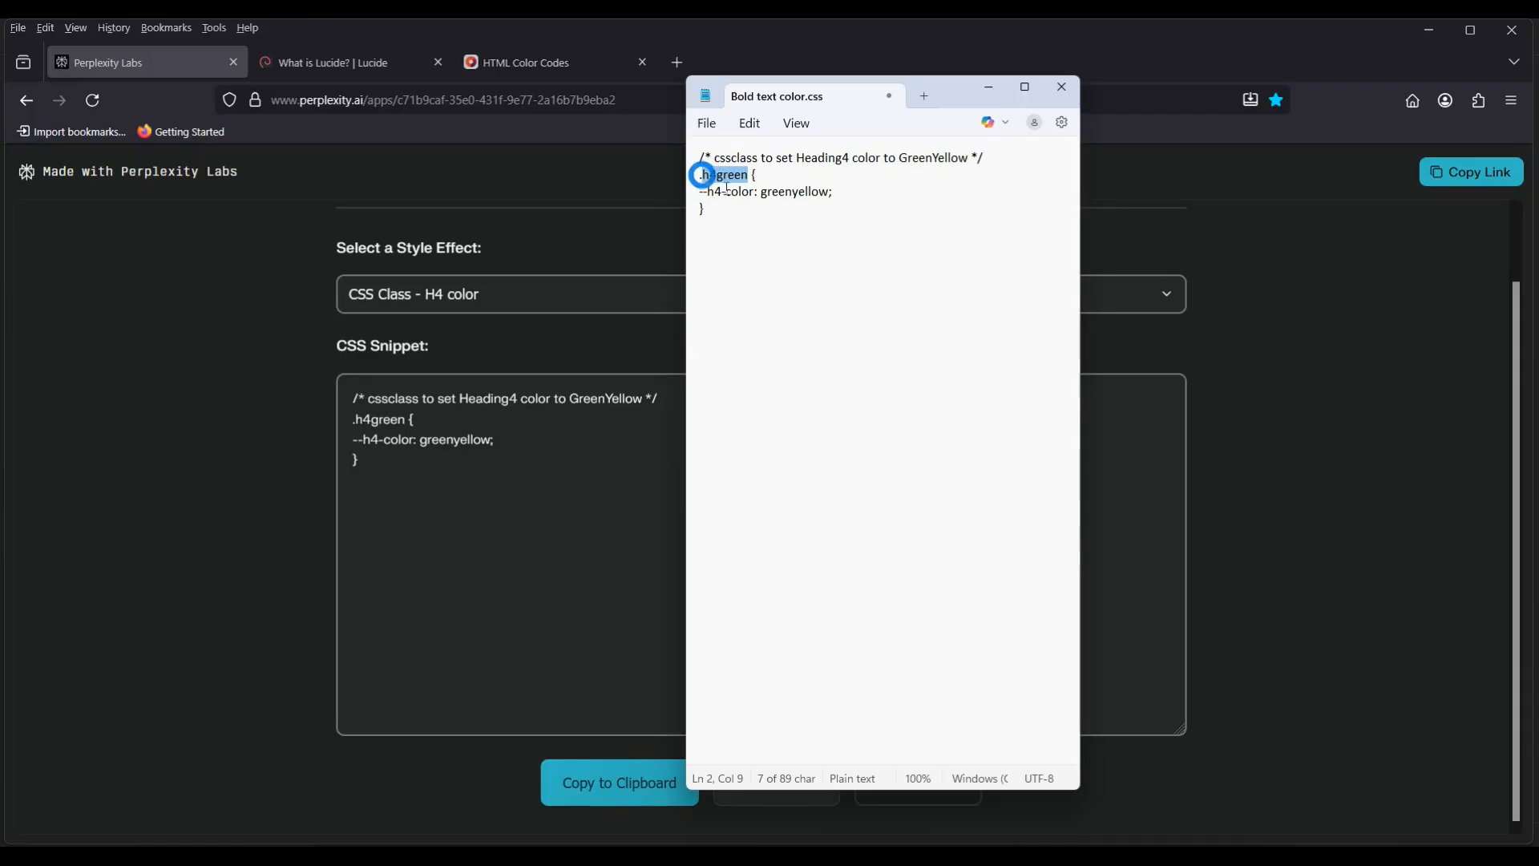
right_click(729, 180)
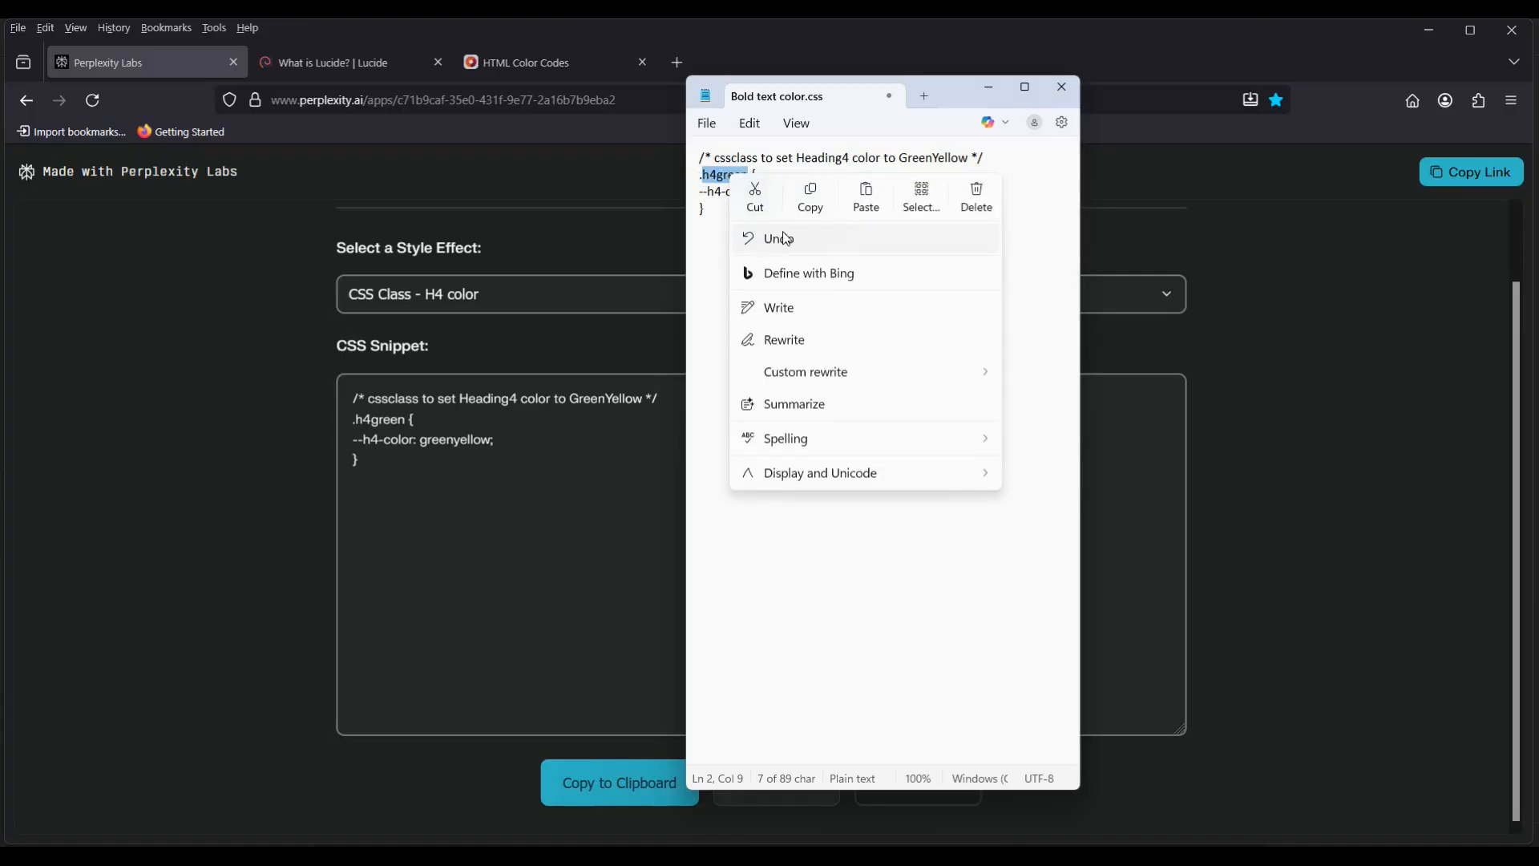
click(810, 196)
click(753, 305)
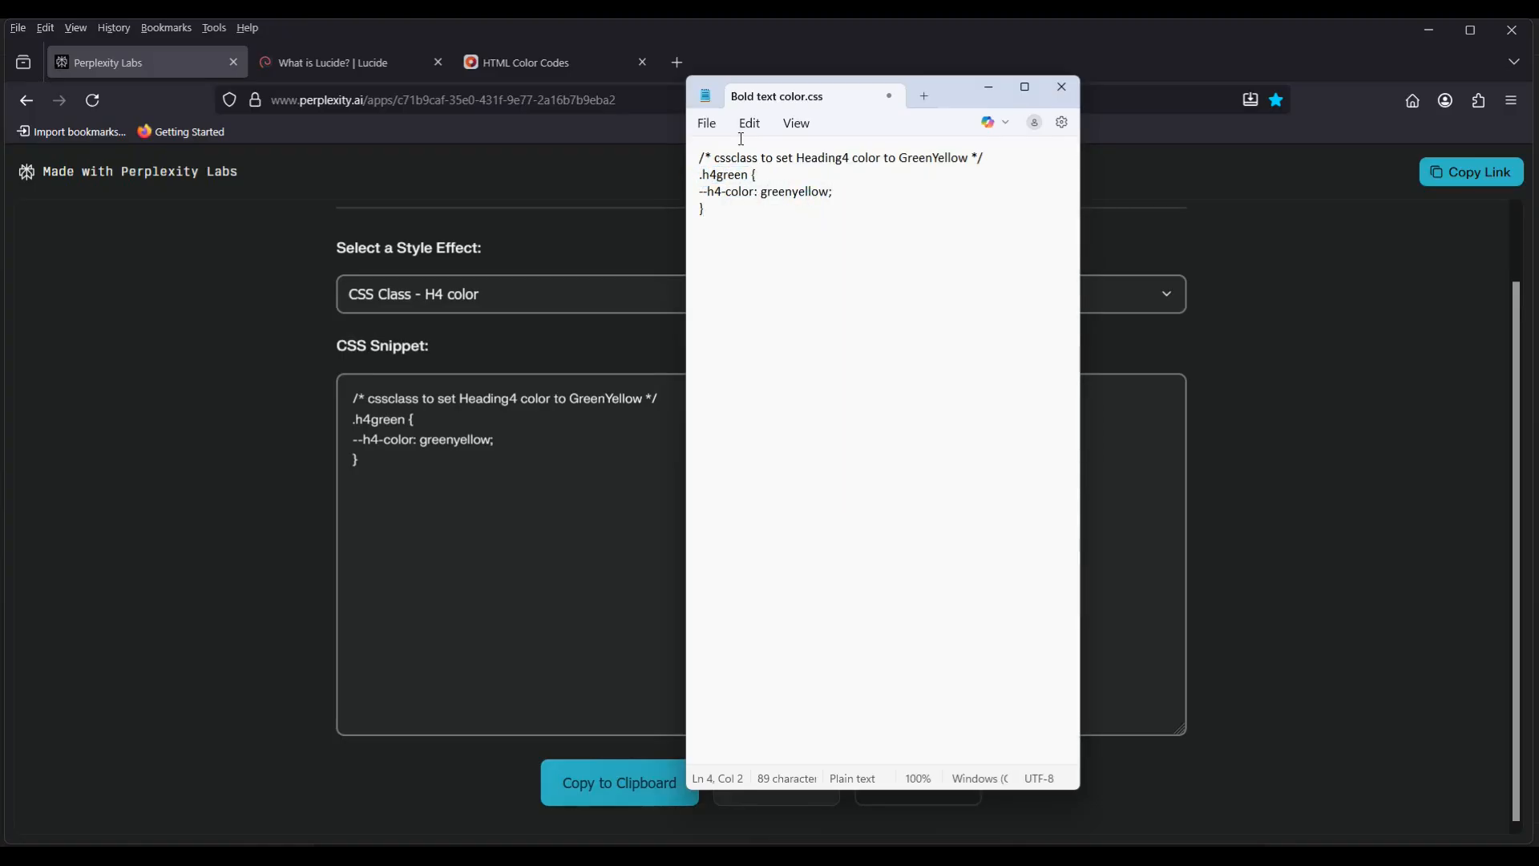
Save the snippet as a new file named "CSSClass H4 color.css" in the vault's snippets folder and minimize Notepad
click(707, 122)
click(727, 323)
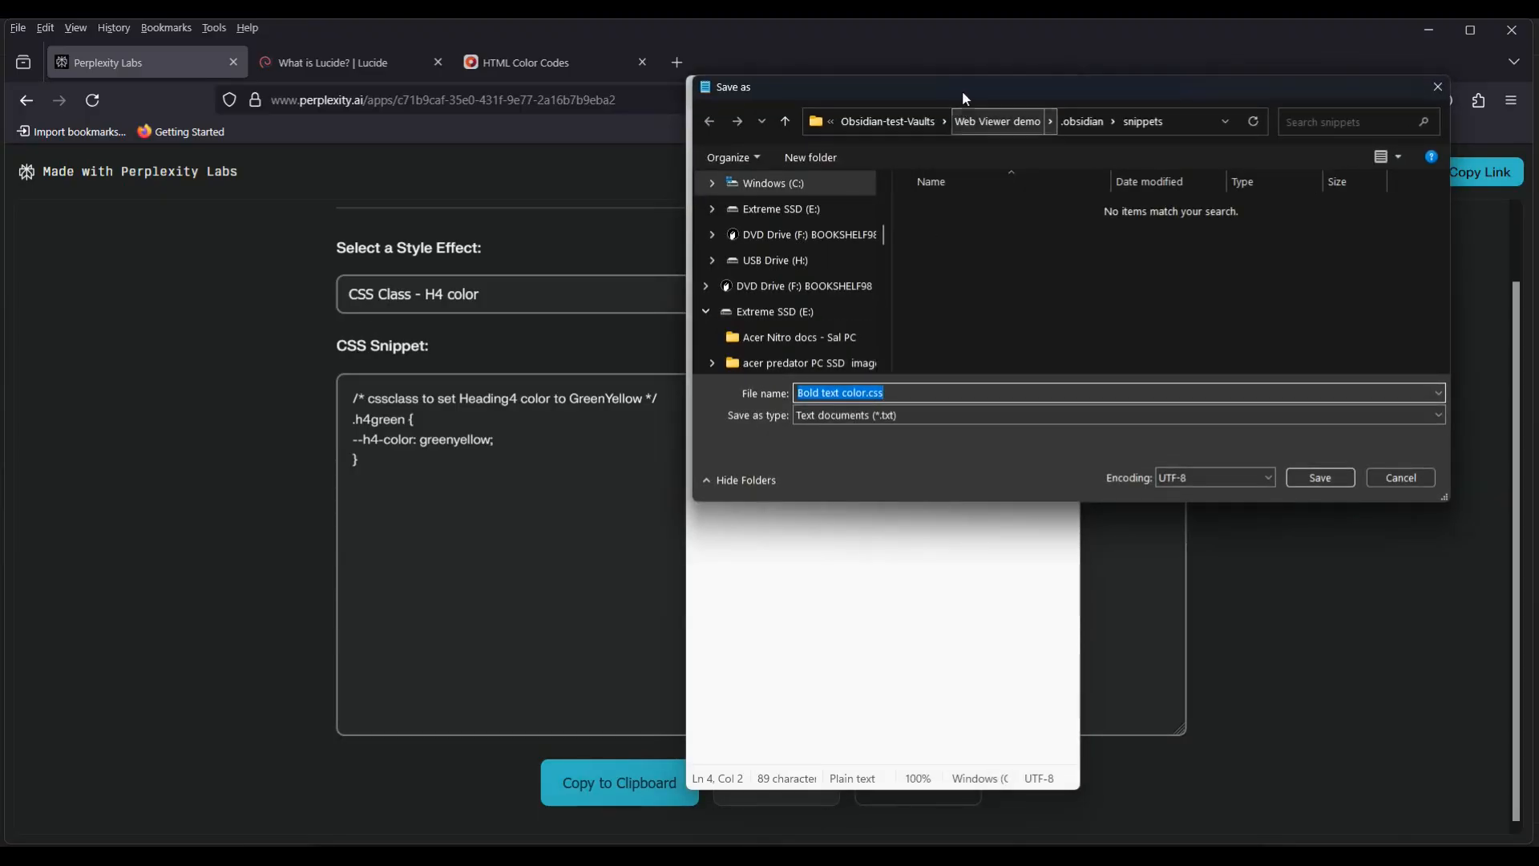
drag(963, 93, 931, 169)
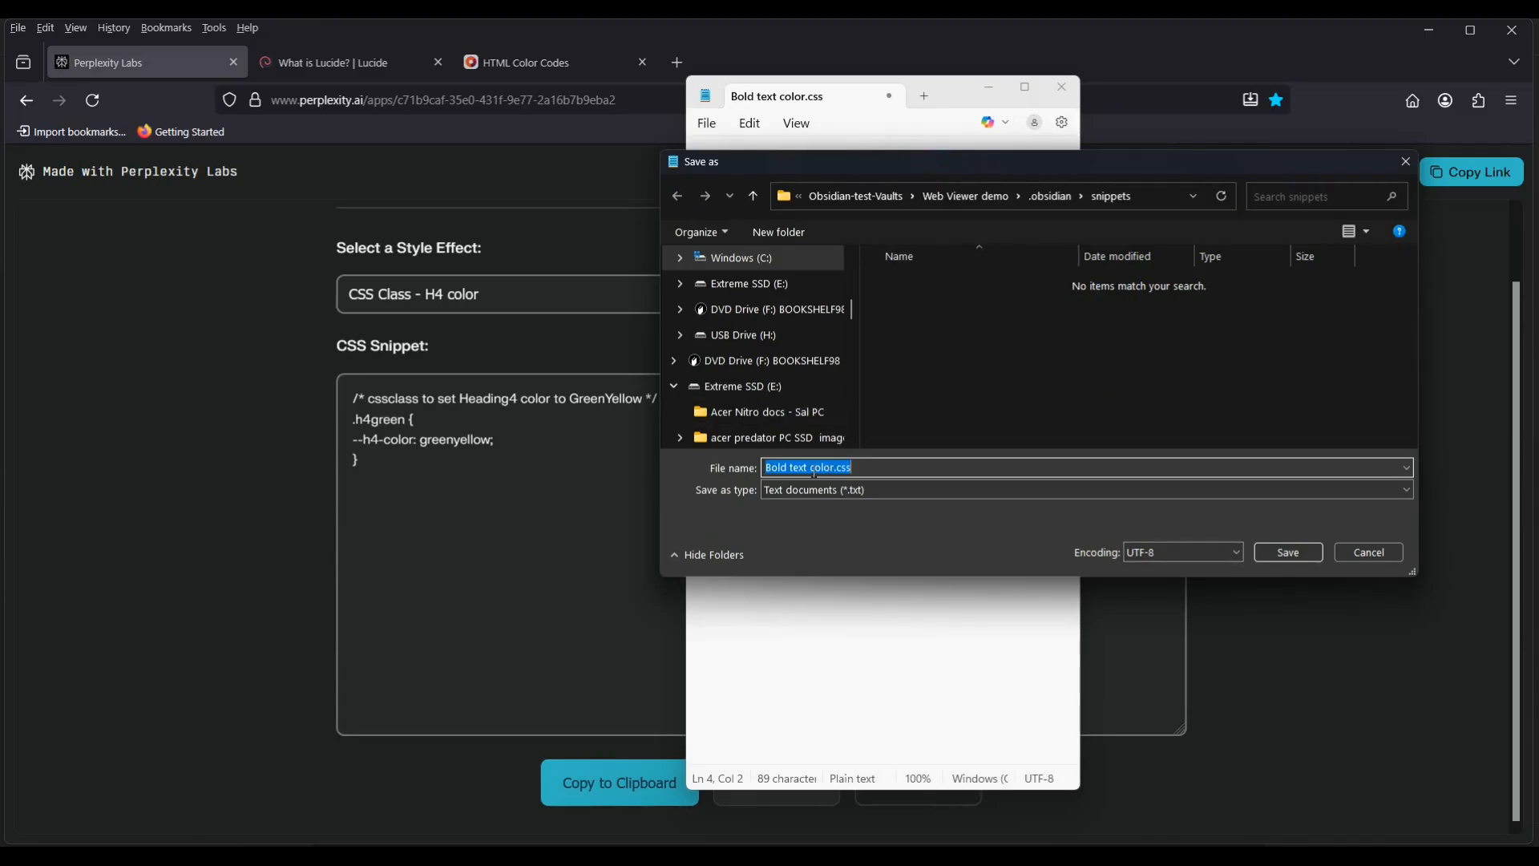
drag(808, 468, 766, 470)
text(H4)
text(C)
text(SSC)
text(lass)
click(1289, 552)
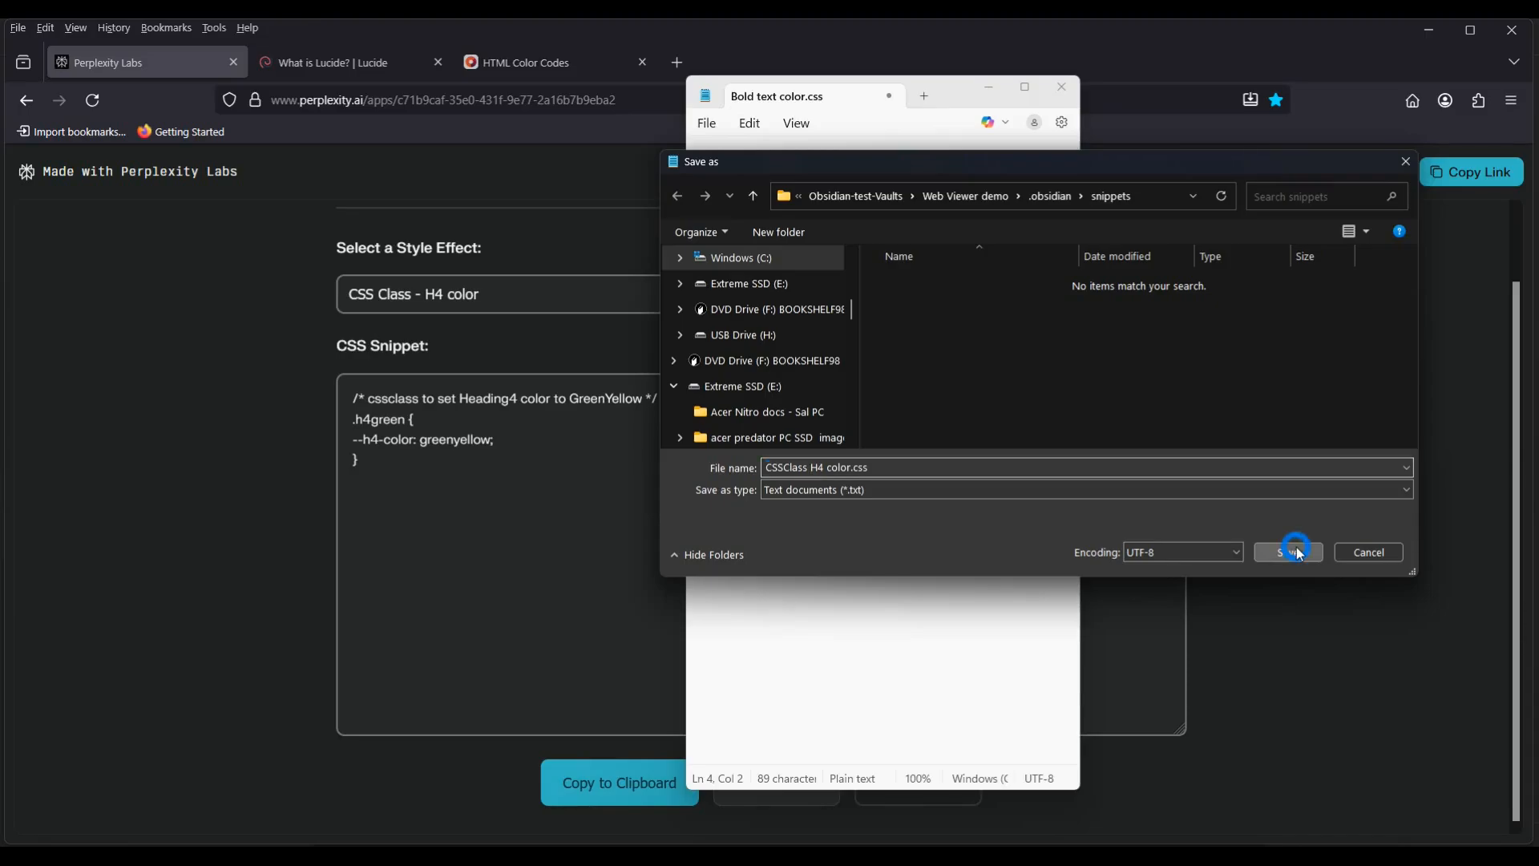
click(988, 87)
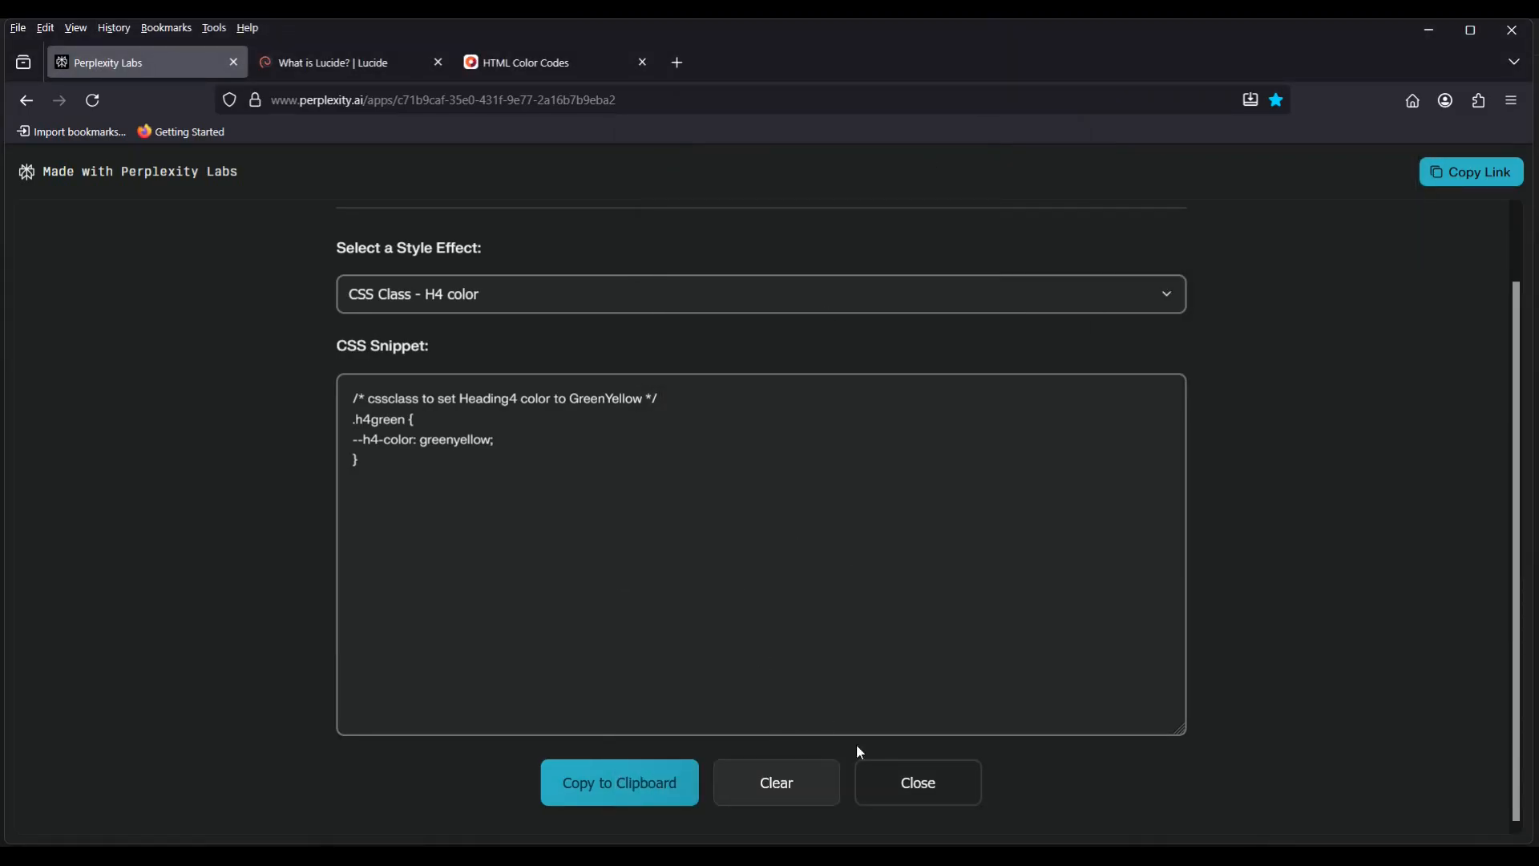
Switch to Obsidian, enable the CSSClass H4 color snippet in the Appearance settings and close the settings
key(alt+Tab)
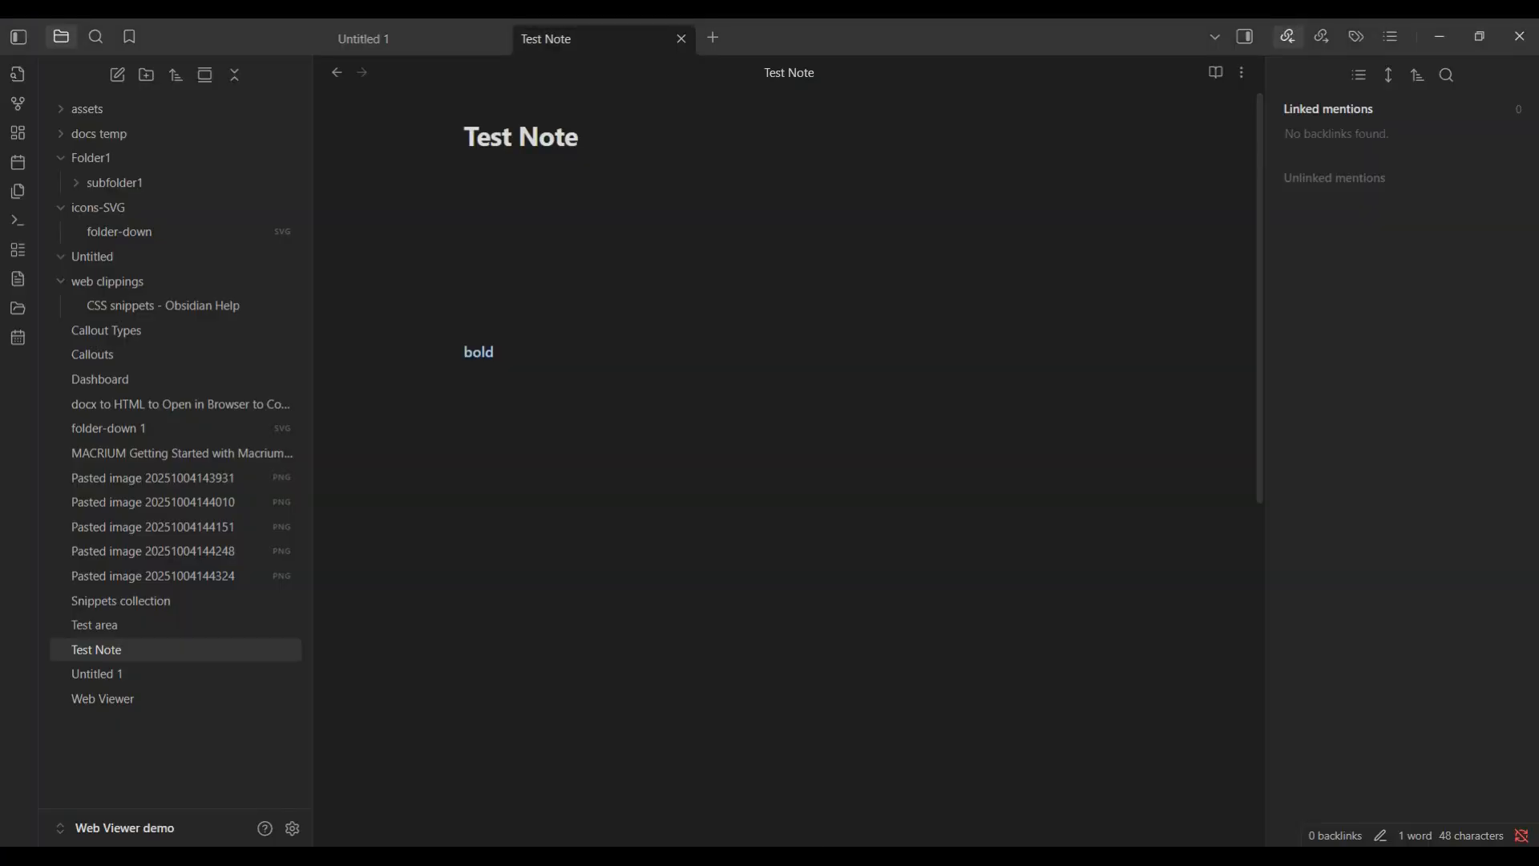
click(293, 829)
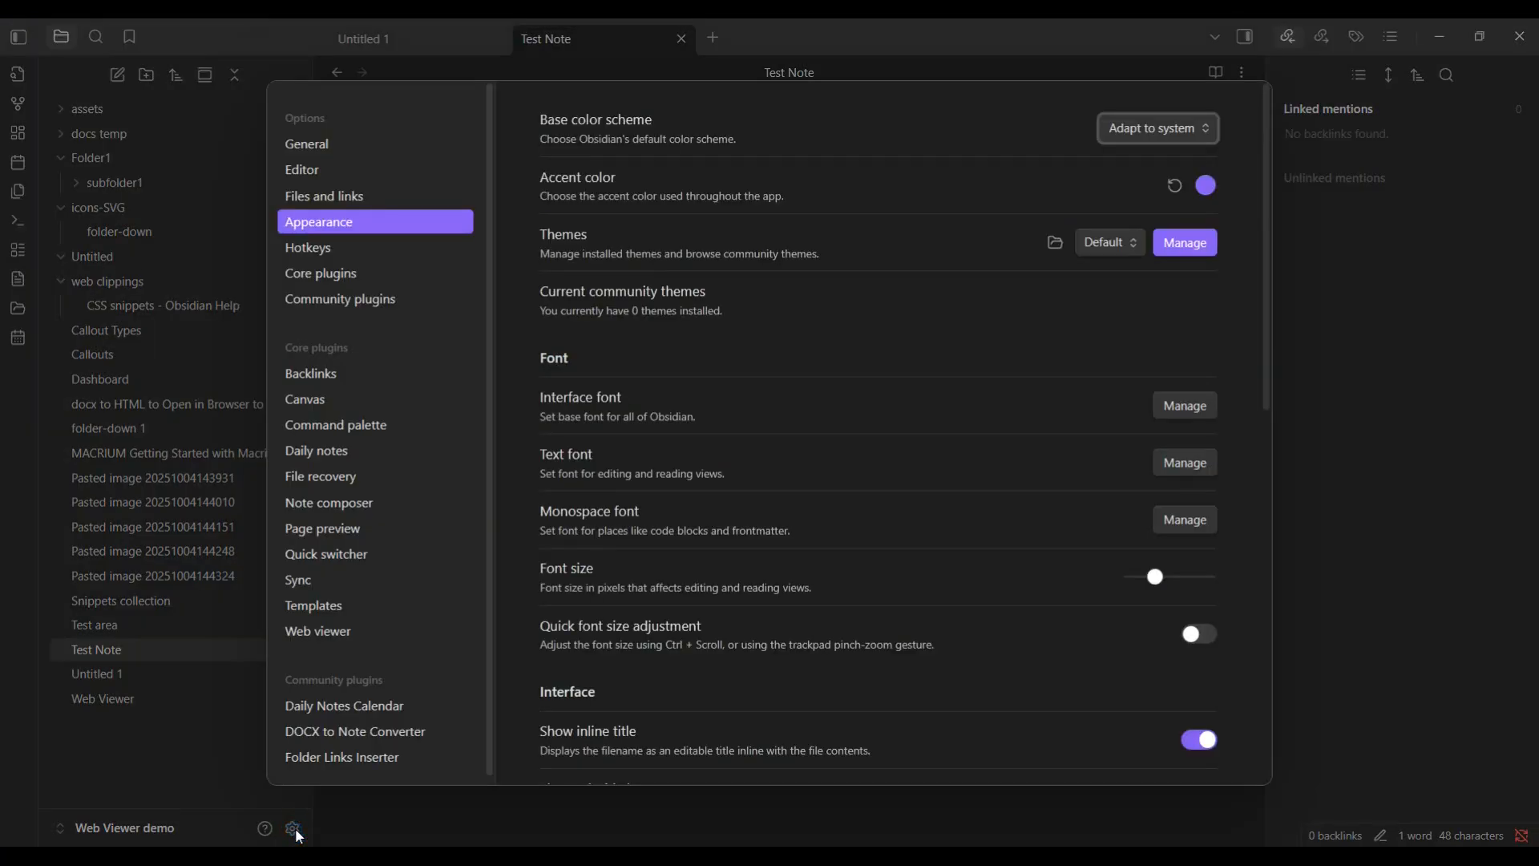
scroll(831, 456, down, 5)
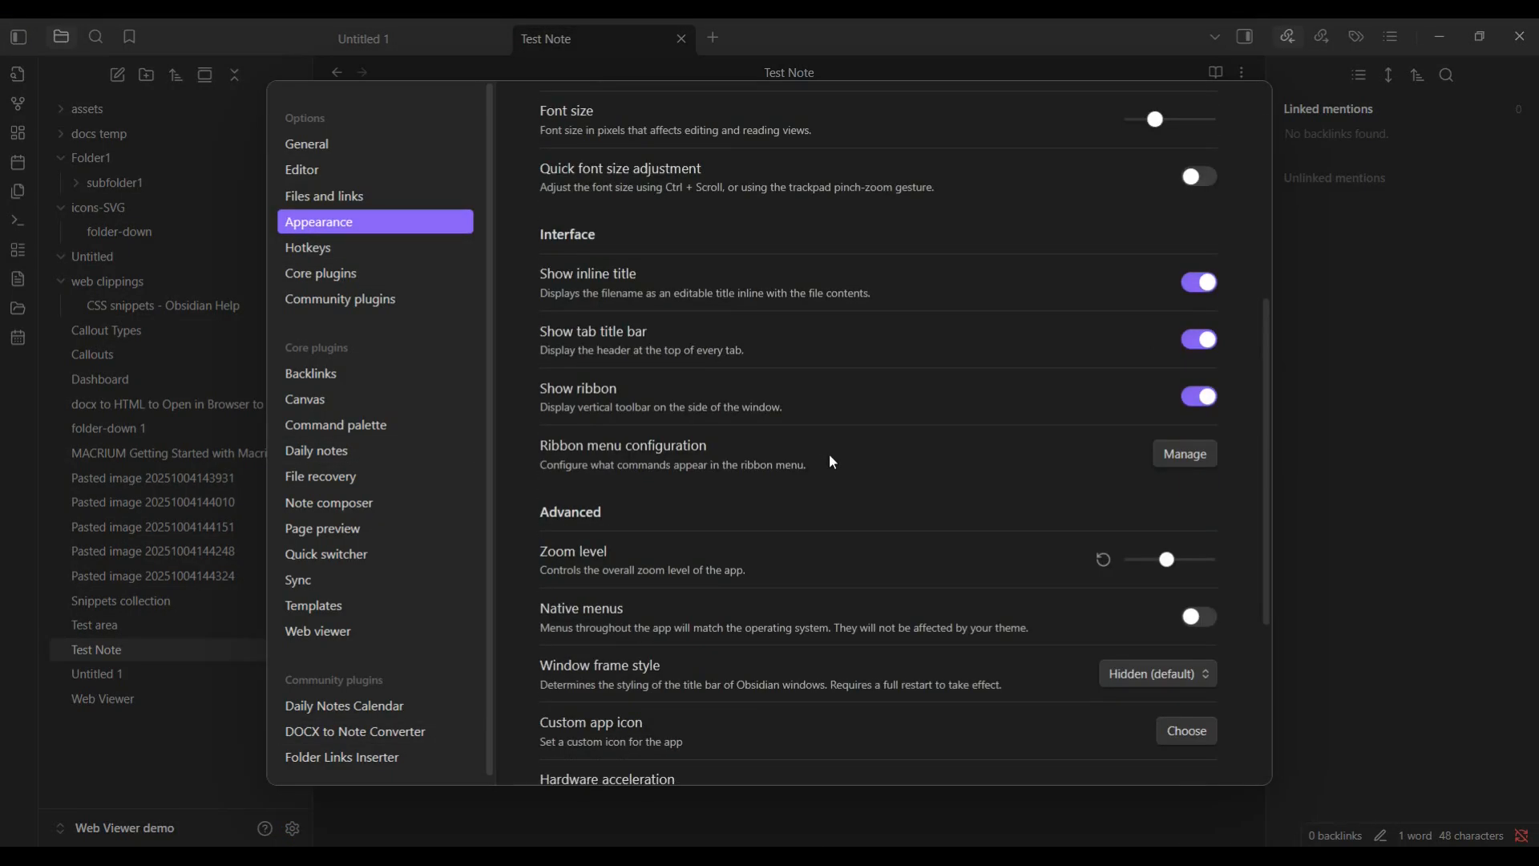
scroll(832, 462, down, 4)
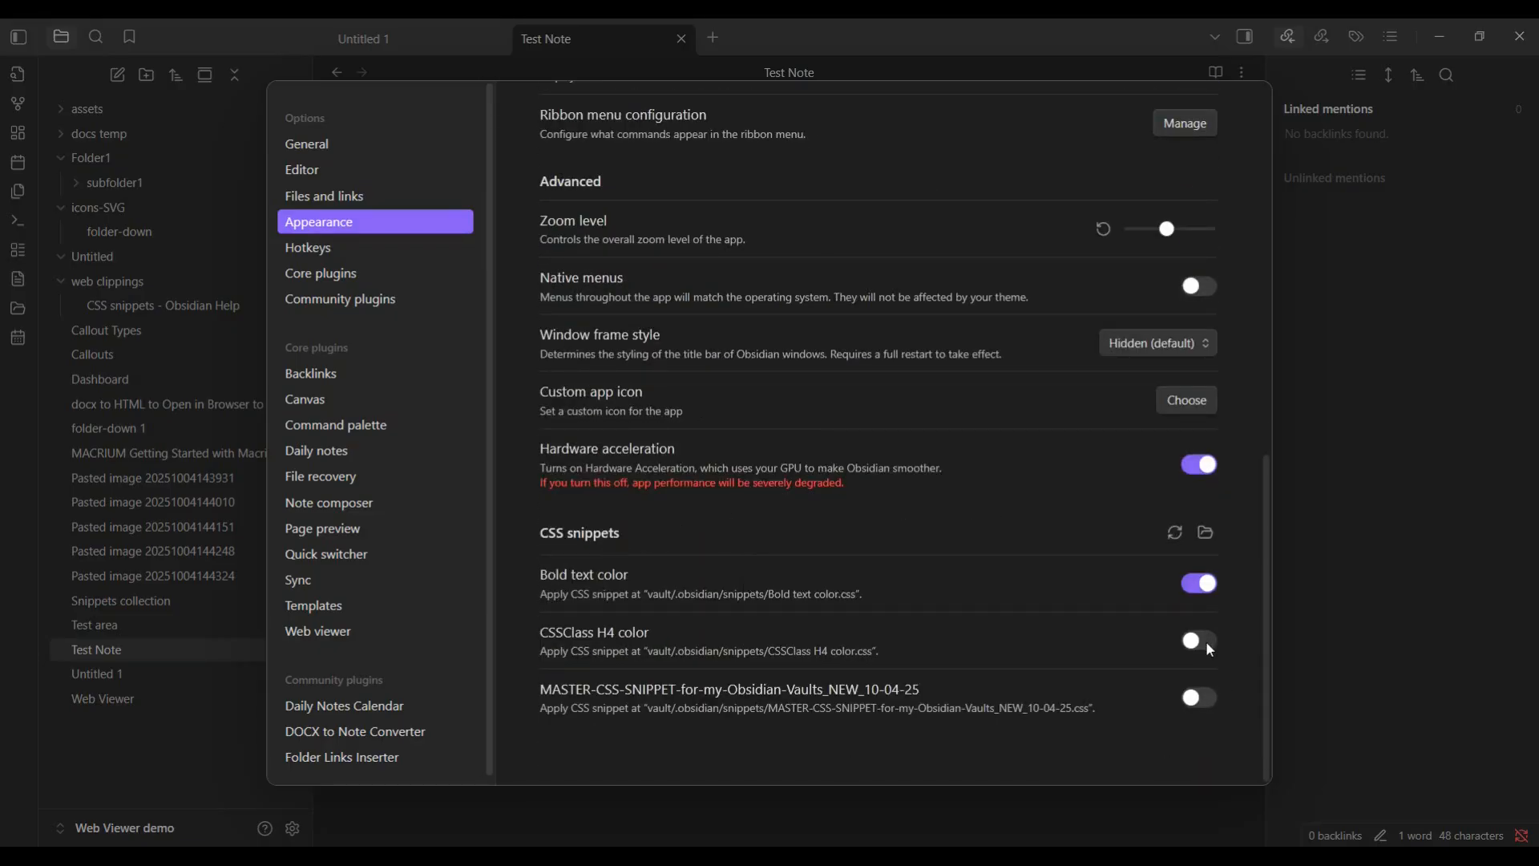
click(1339, 513)
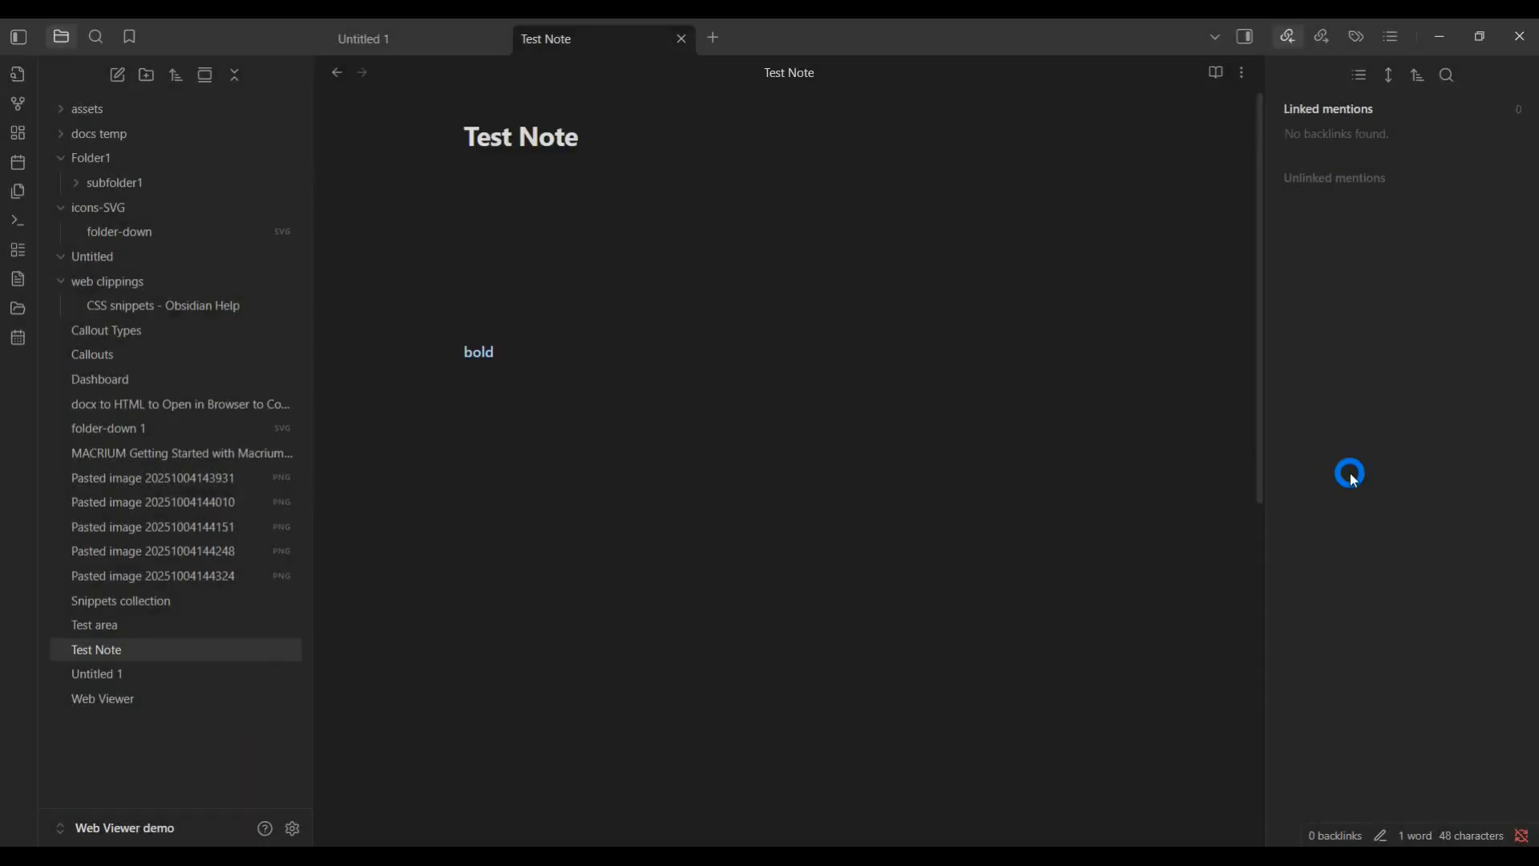
Replace the bold line in Test Note with the level 4 heading "#### Text"
drag(533, 359, 413, 375)
drag(560, 353, 407, 365)
key(BackSpace)
click(498, 315)
text(#)
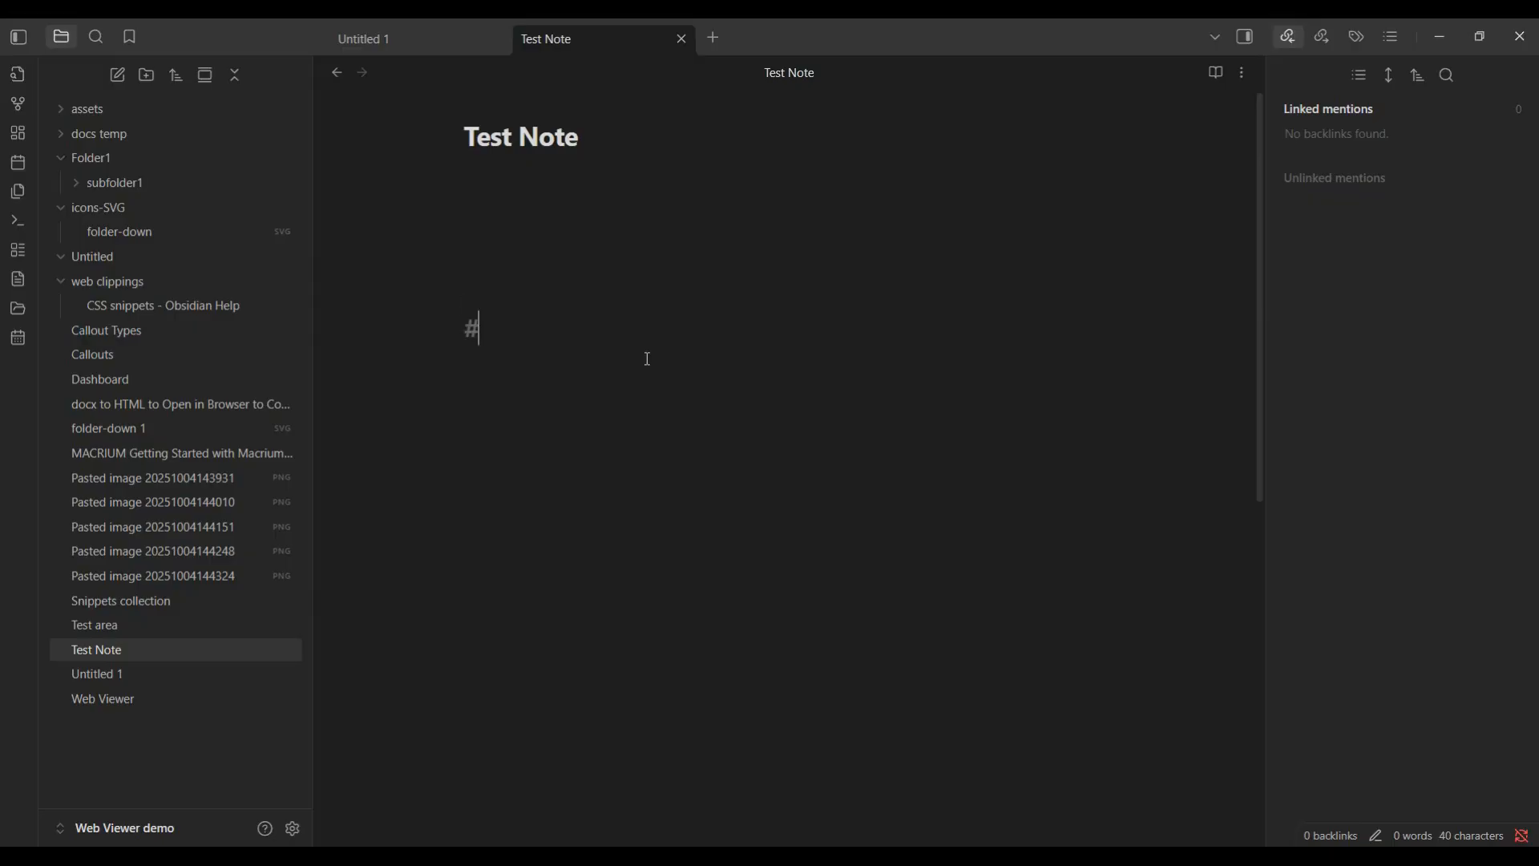
text(### Text)
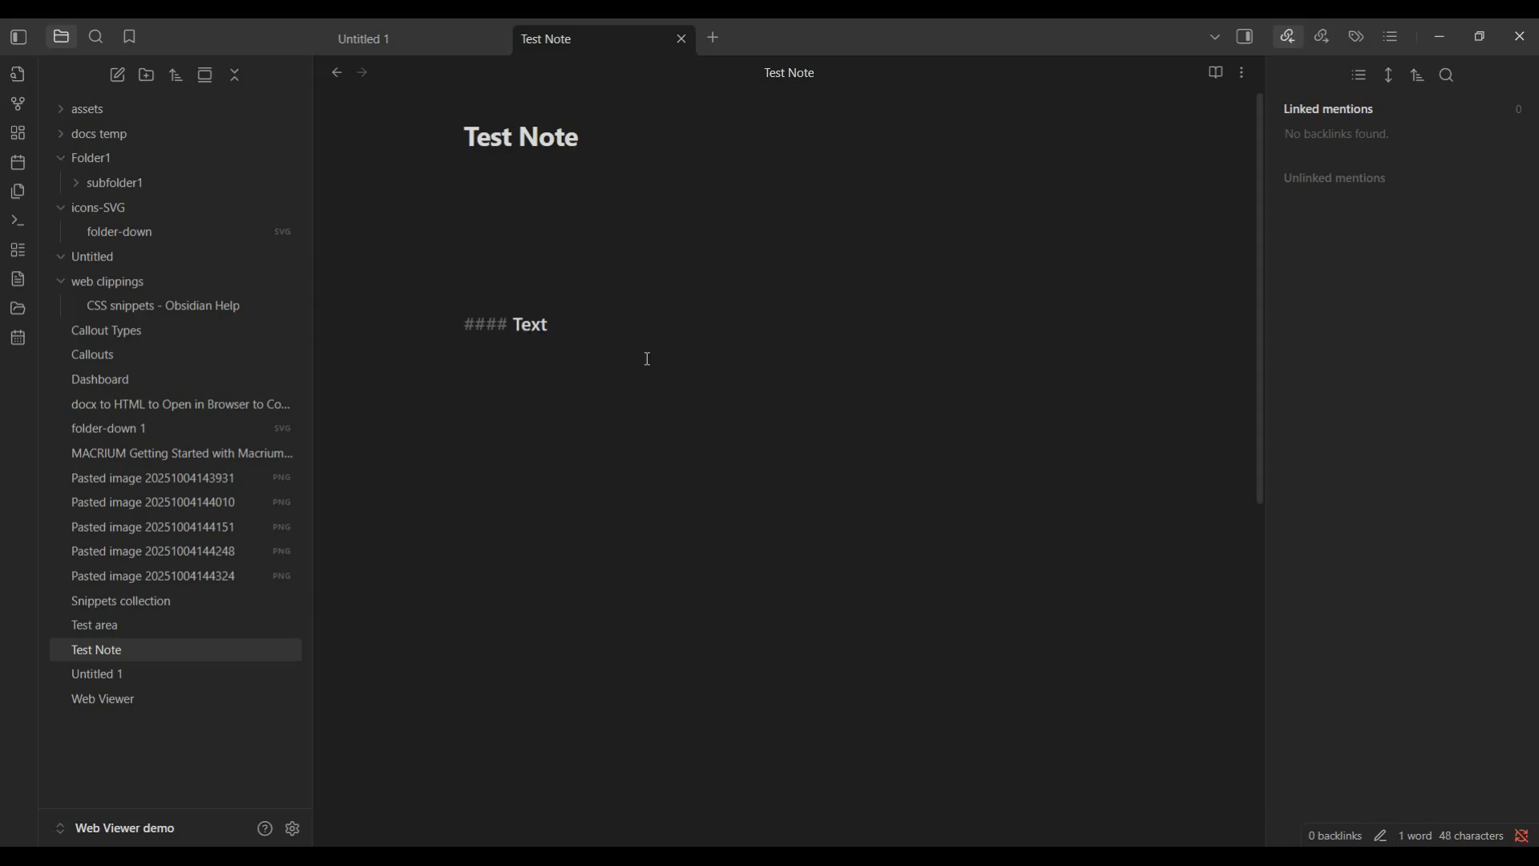
key(Return)
Check the snippet's class name in Notepad, and add a cssclasses property with the value h4green to Test Note
click(594, 856)
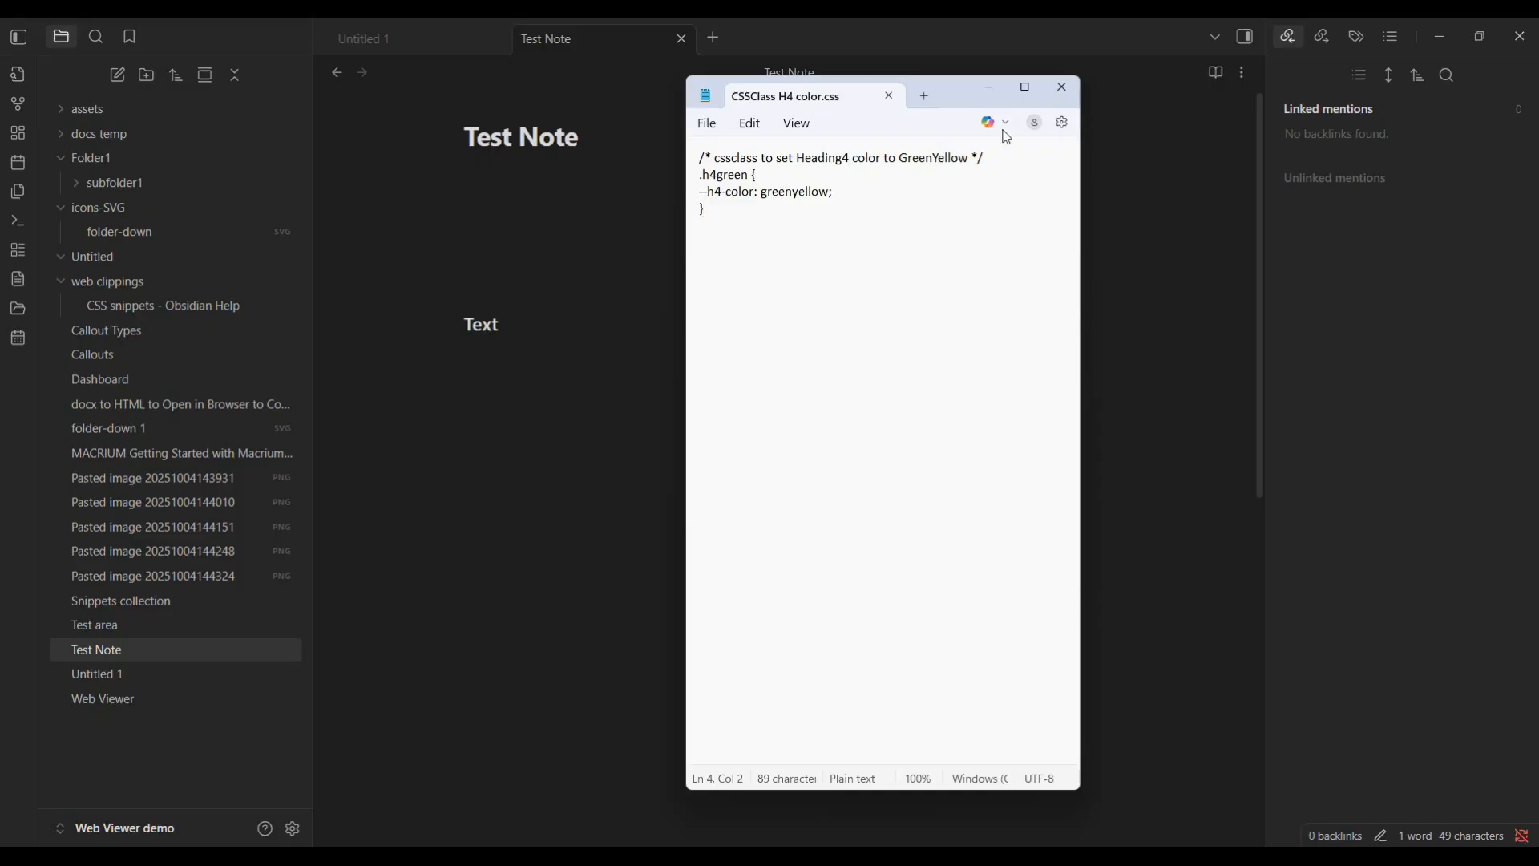
click(988, 87)
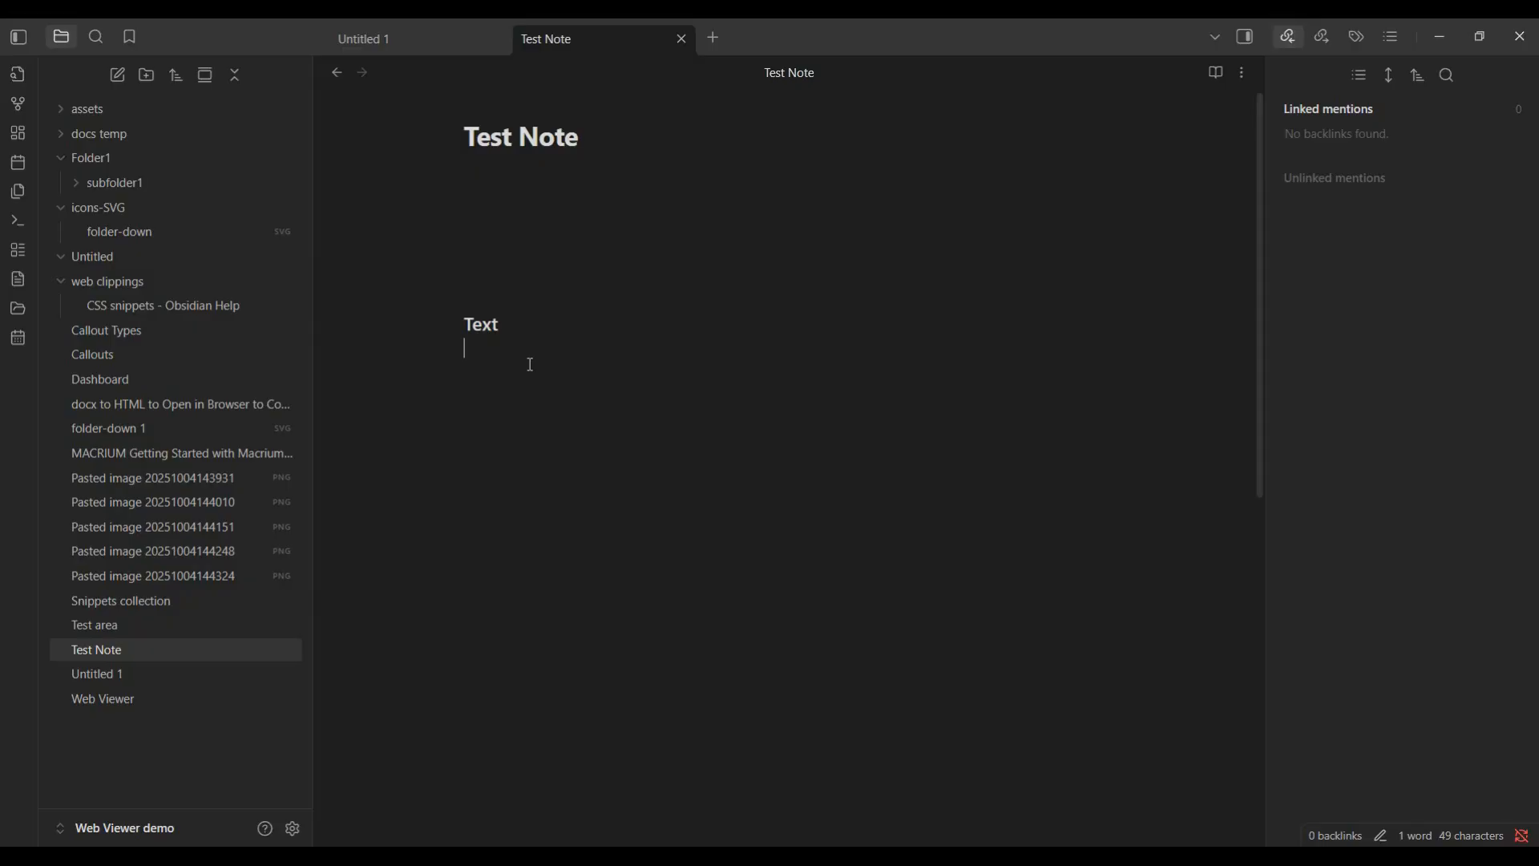
click(508, 173)
text(---)
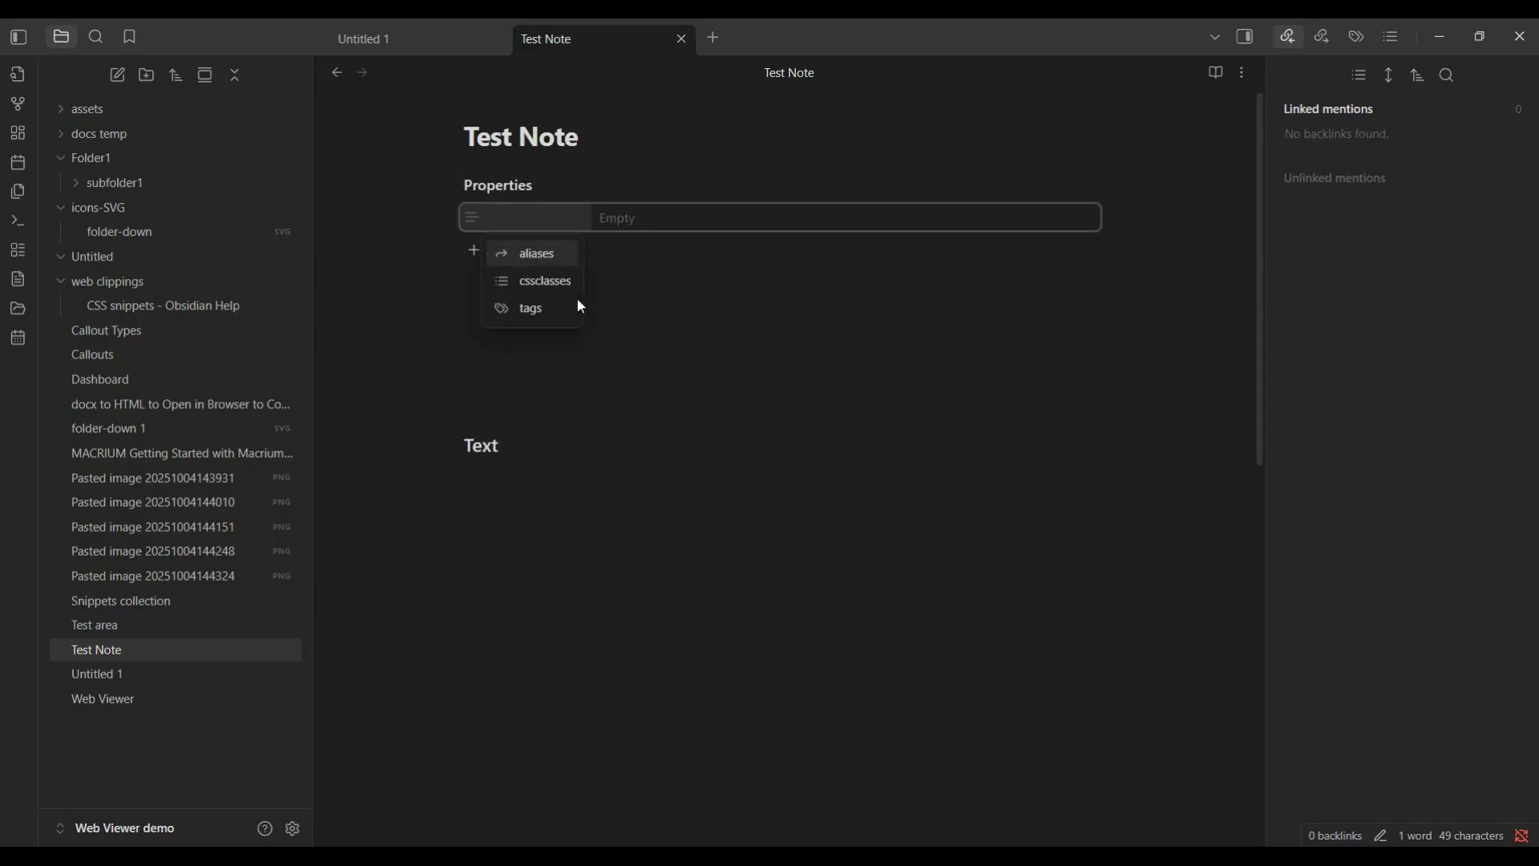
click(562, 286)
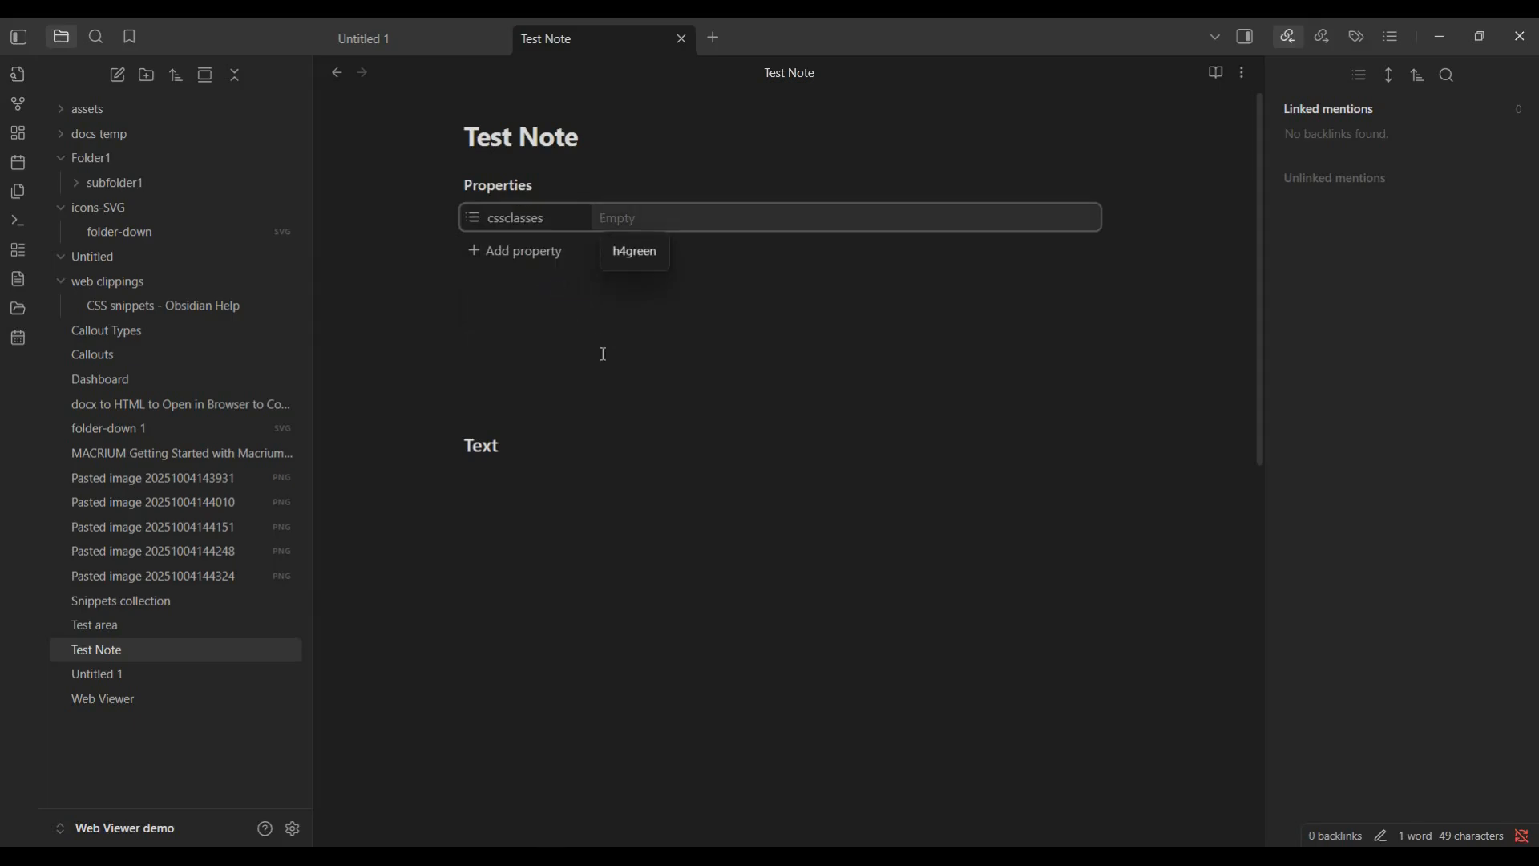
click(632, 218)
right_click(633, 220)
click(661, 278)
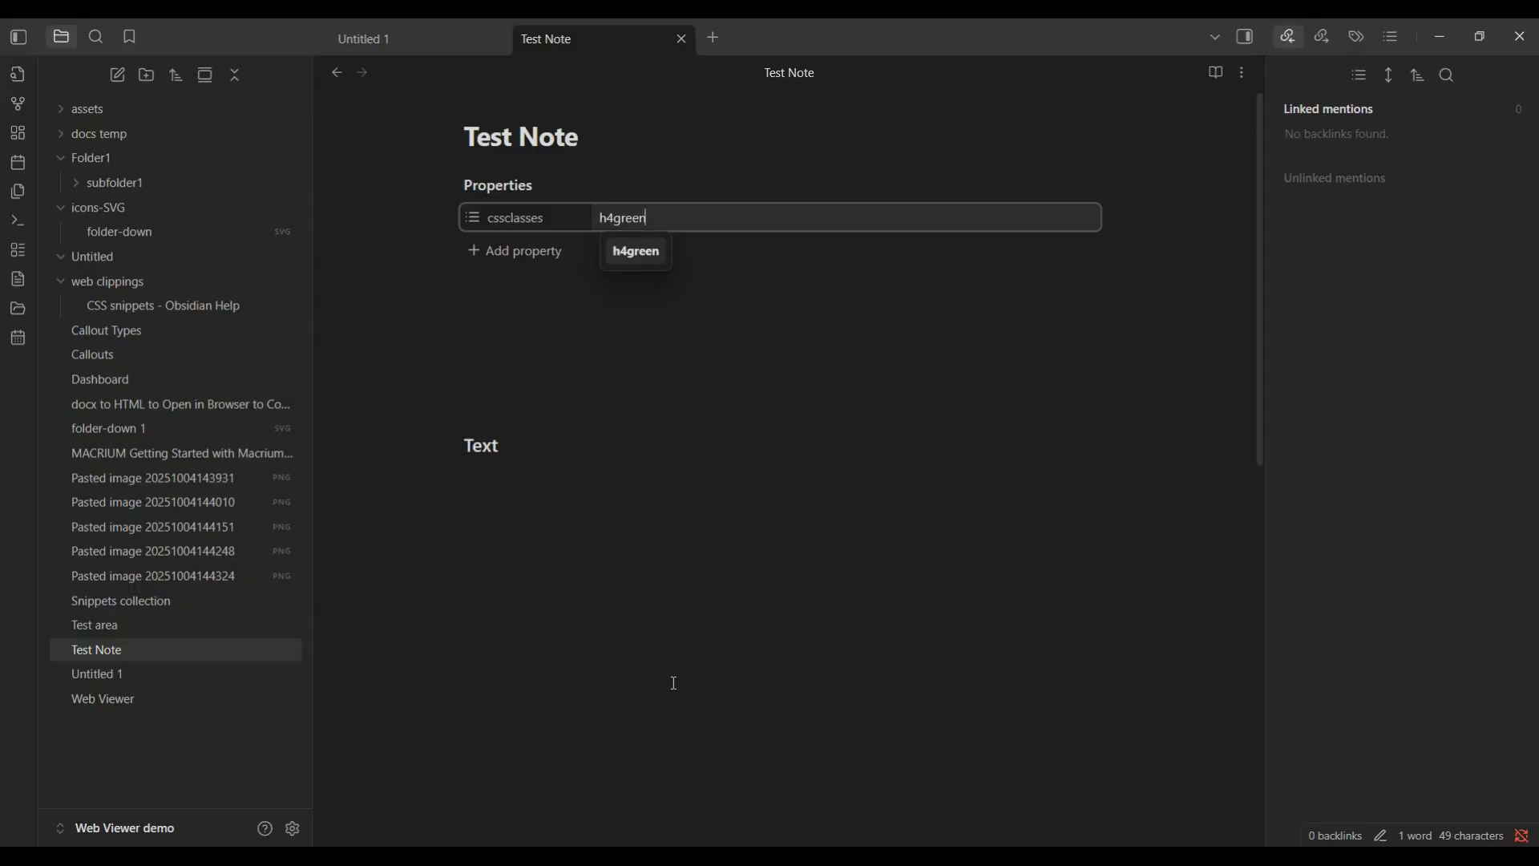
Compare the class name in the Notepad snippet with the cssclasses value in Test Note, and minimize Notepad
key(alt+Tab)
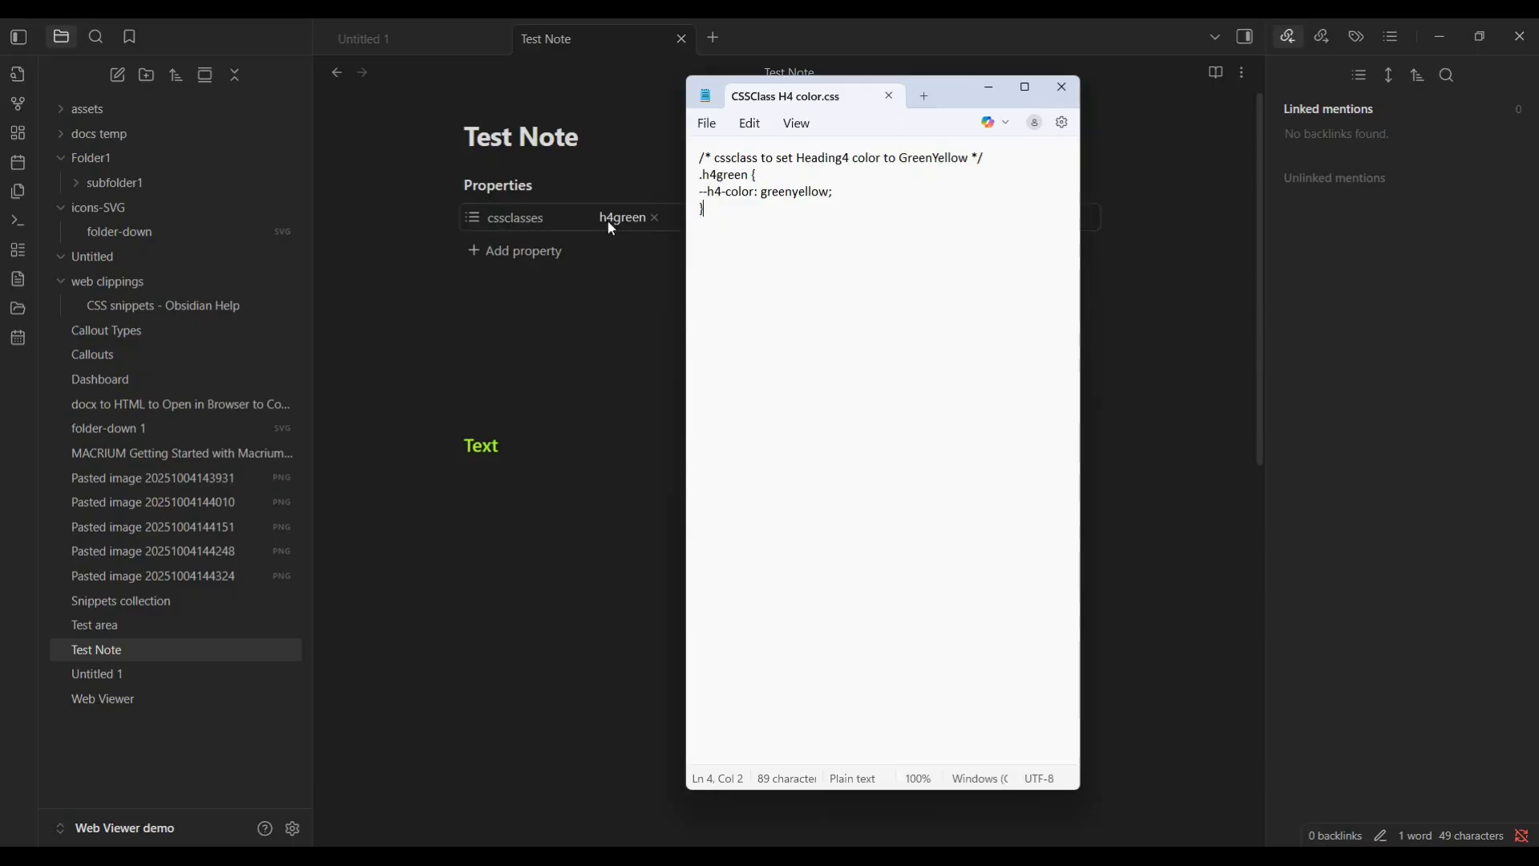
click(988, 88)
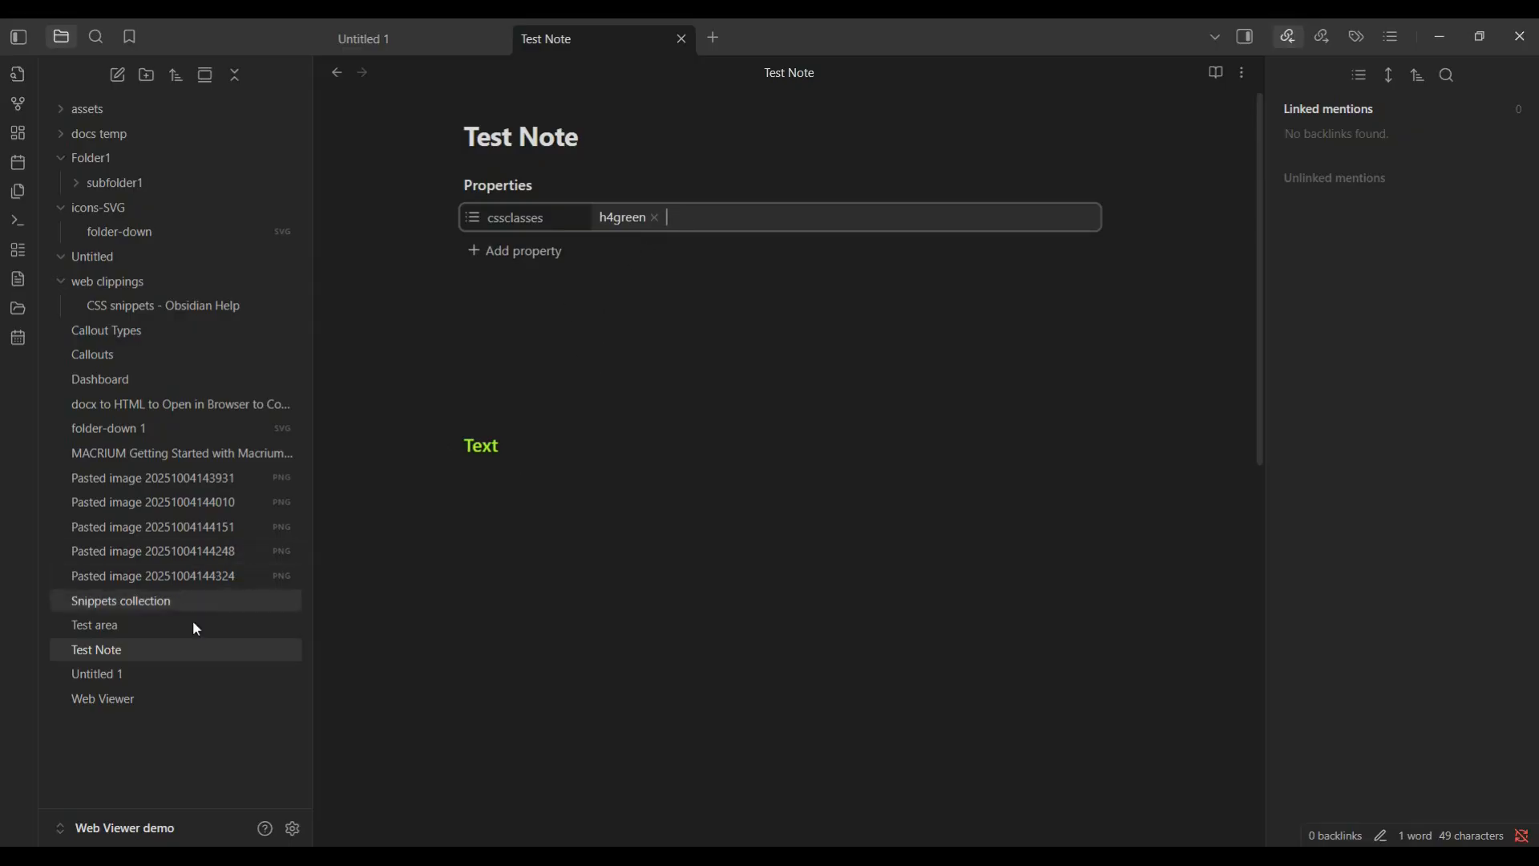
Add the level 4 heading "#### Text" below the table in the Untitled 1 note and return to Test Note
click(103, 674)
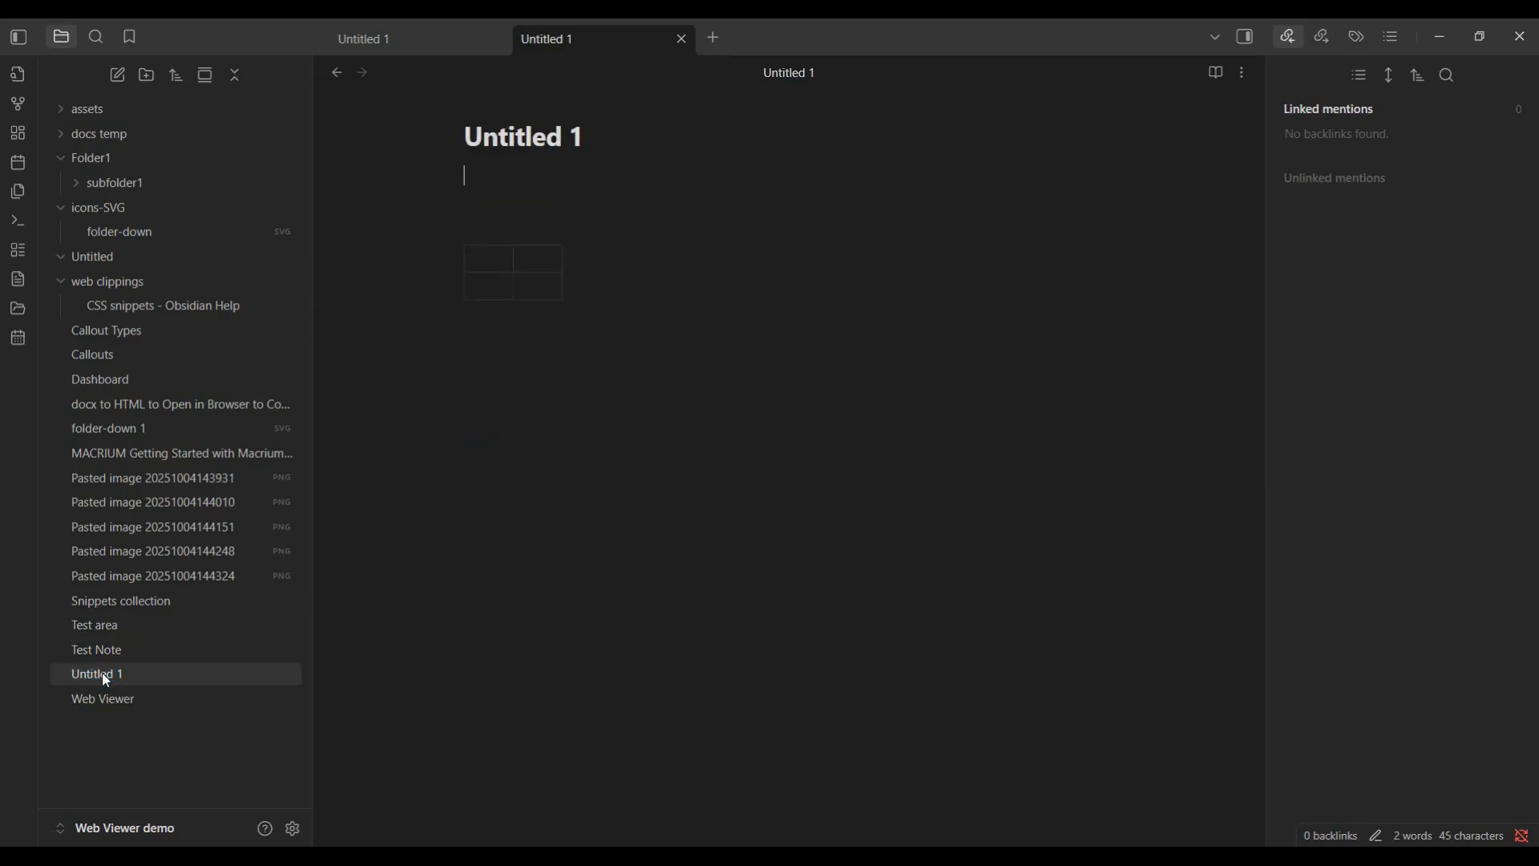
click(493, 449)
key(Return)
key(Return)
key(Return)
text(####)
text( Text)
key(Return)
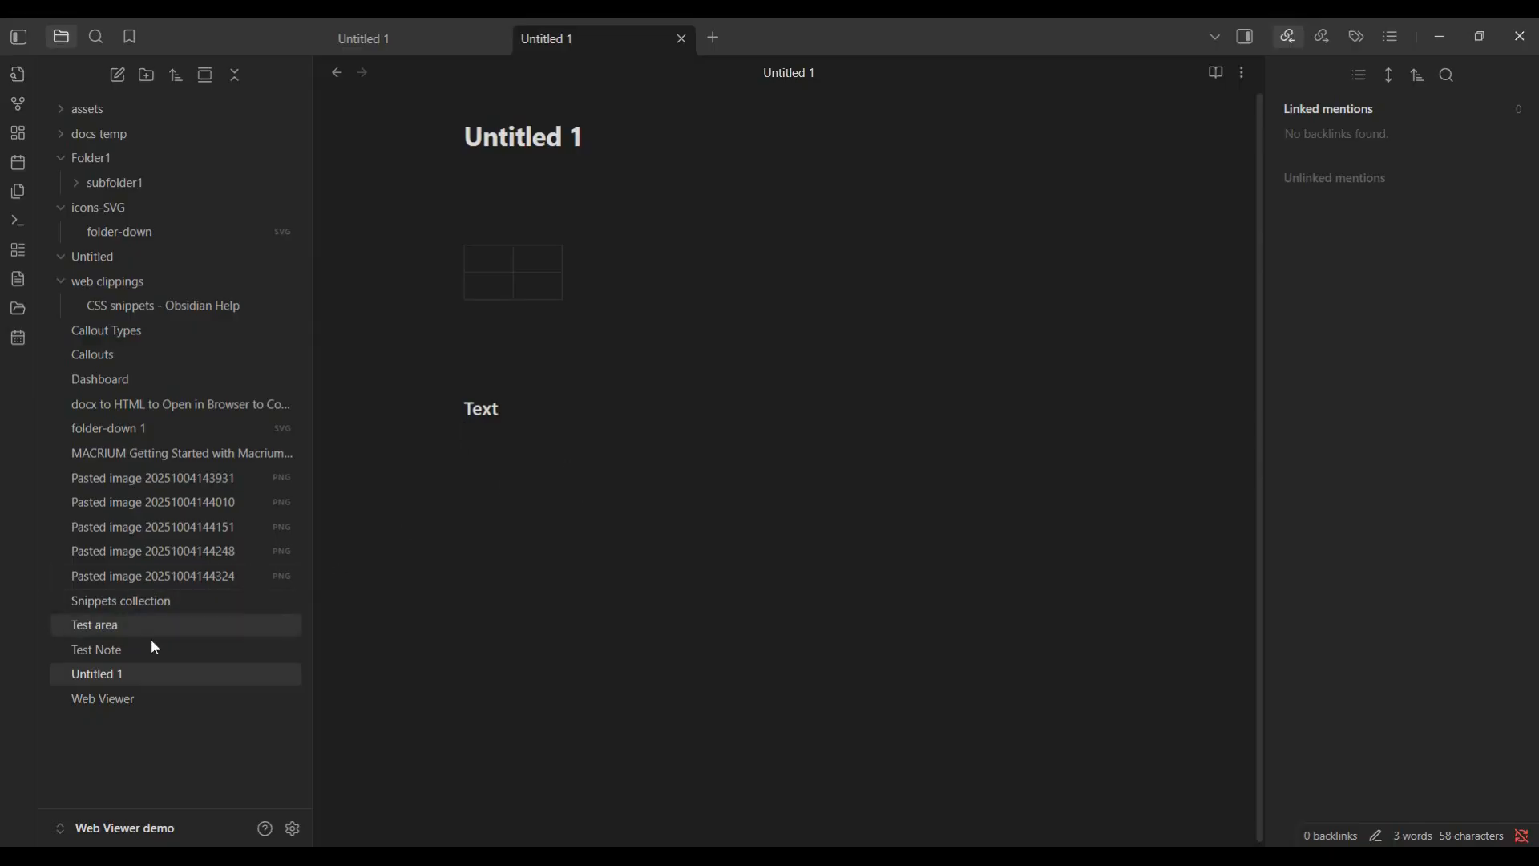
click(96, 648)
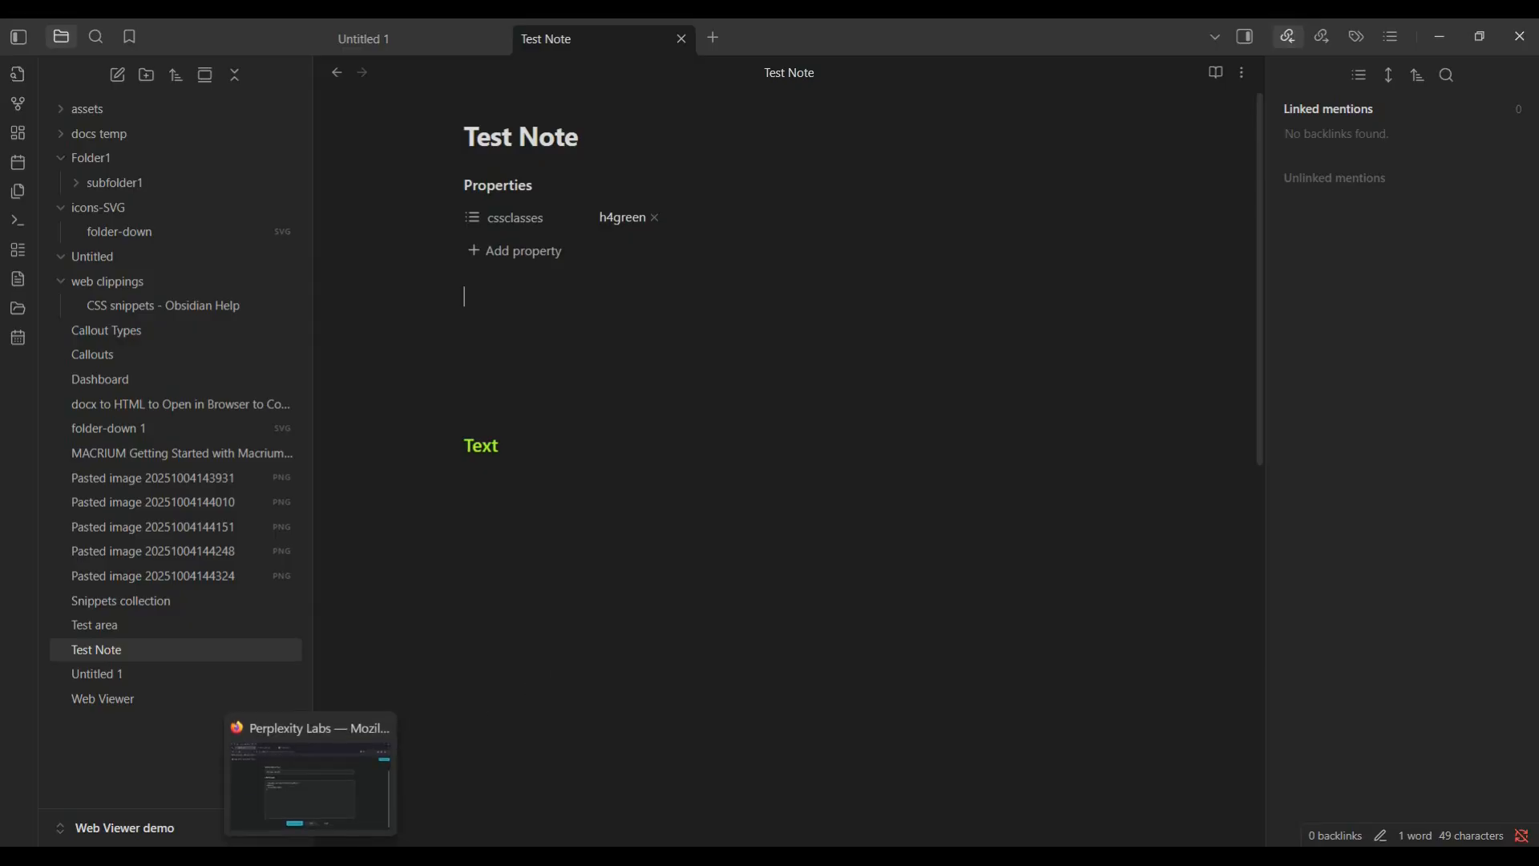
Switch to the snippet constructor in Firefox and examine the class name in the "CSS Class - Note BG color & Font color" snippet
click(313, 855)
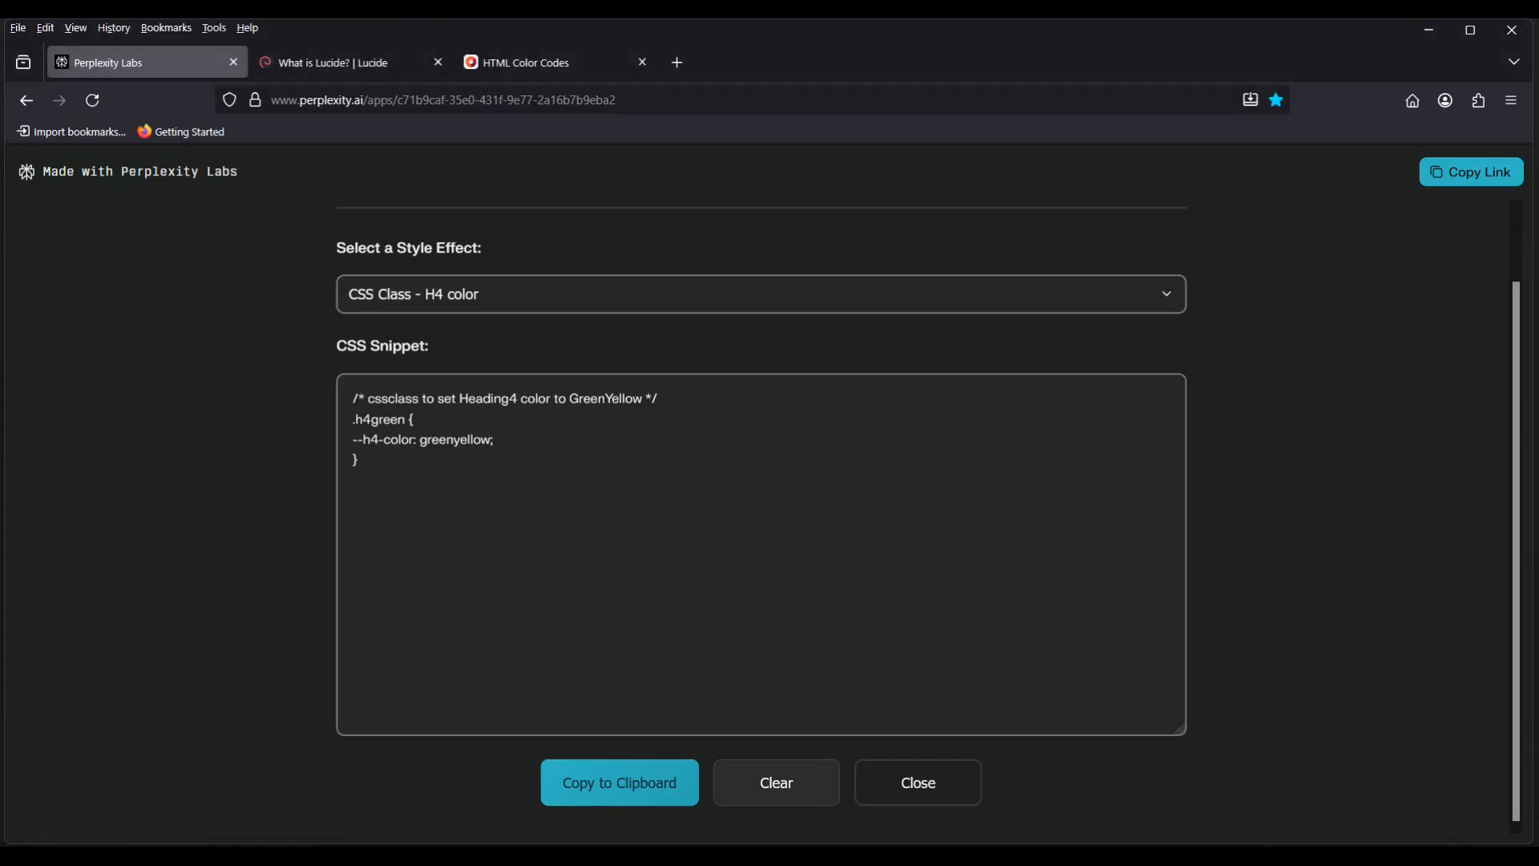
click(1169, 297)
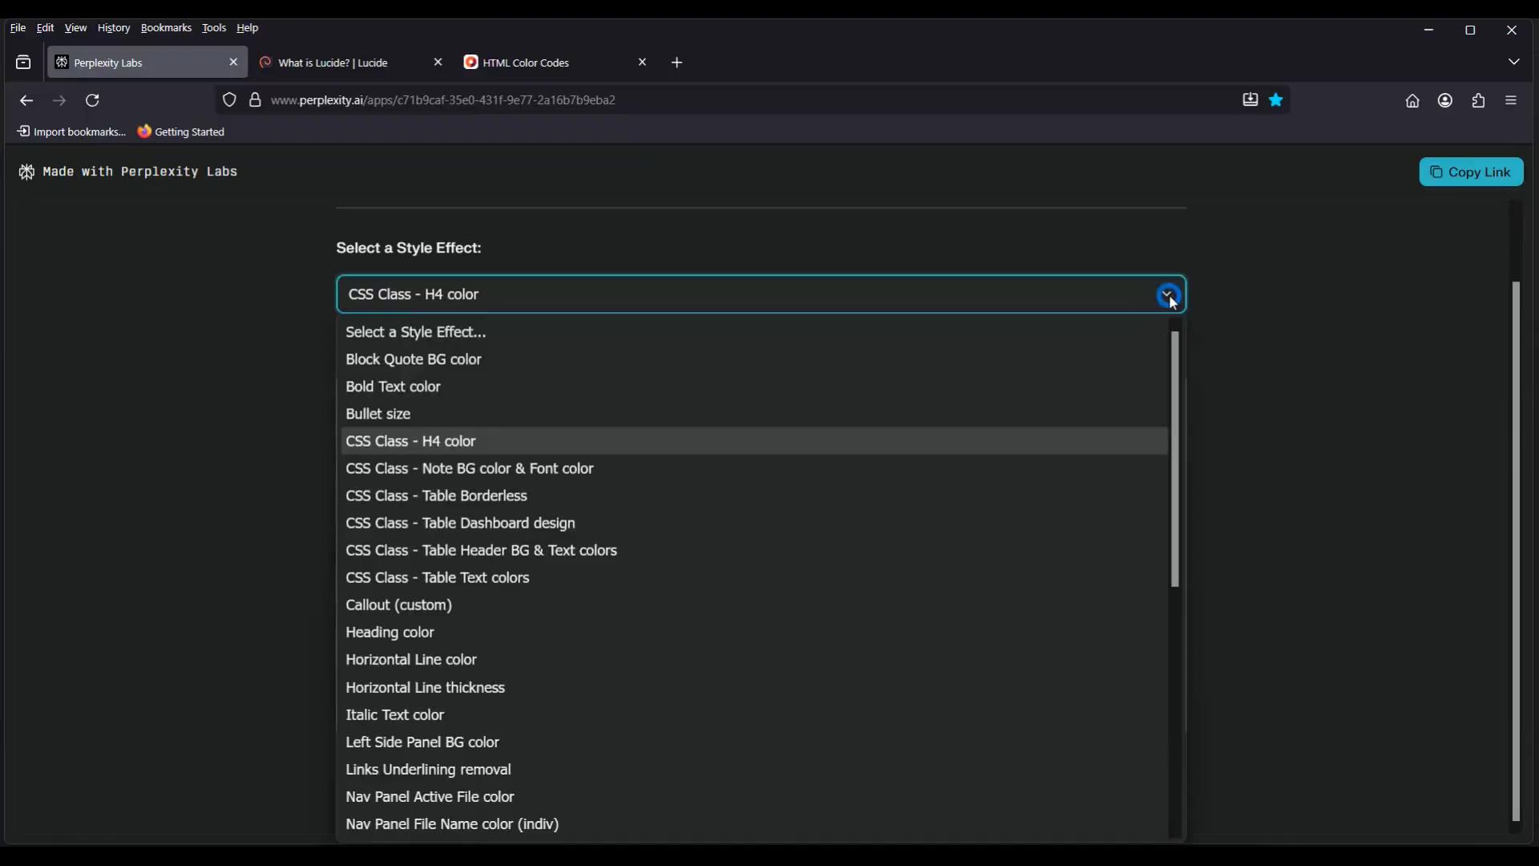
click(472, 473)
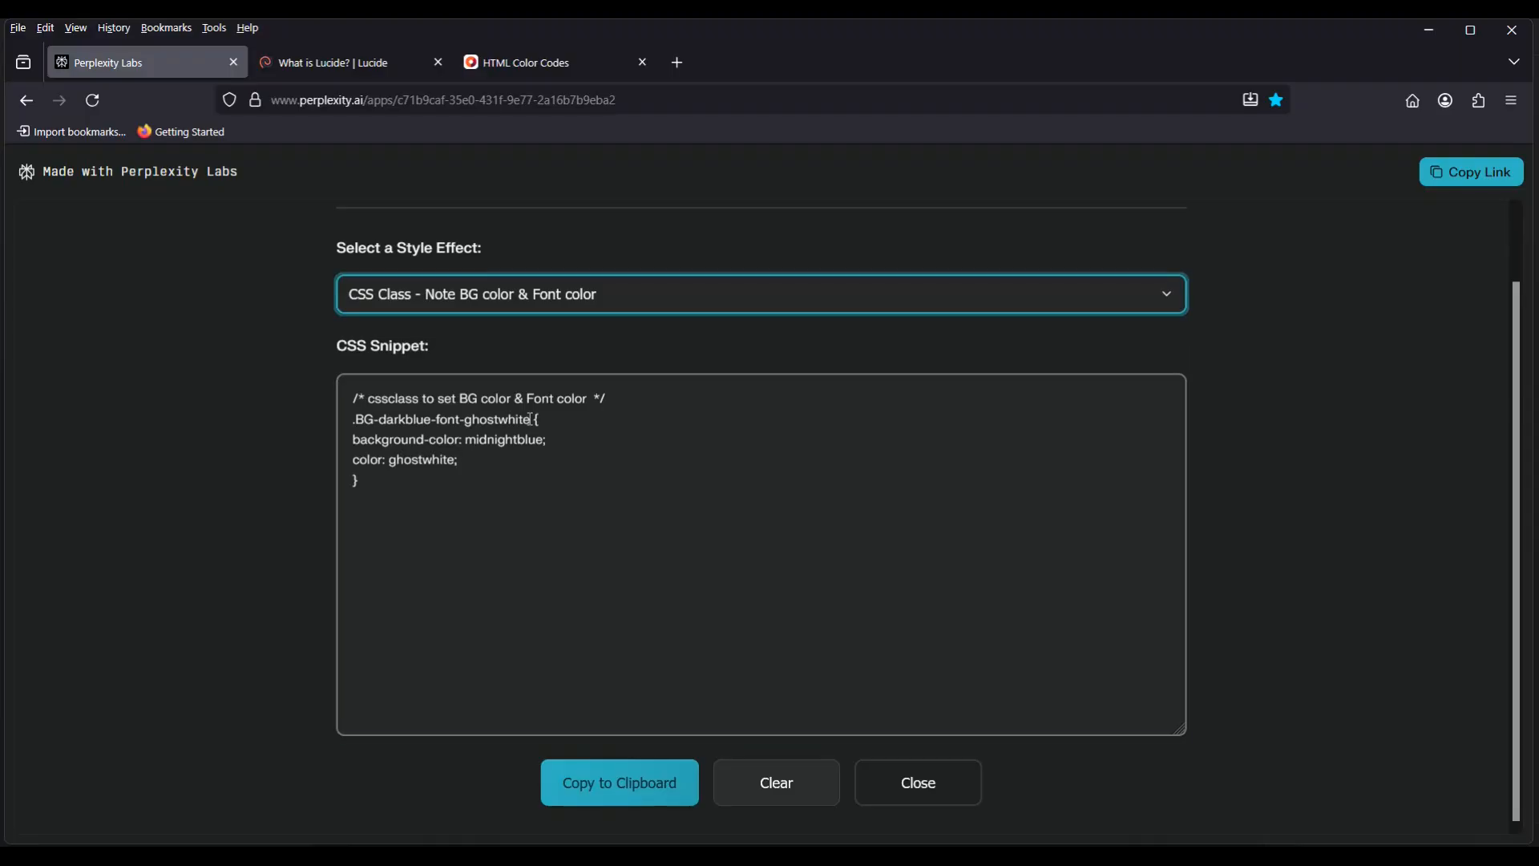
drag(530, 419, 356, 423)
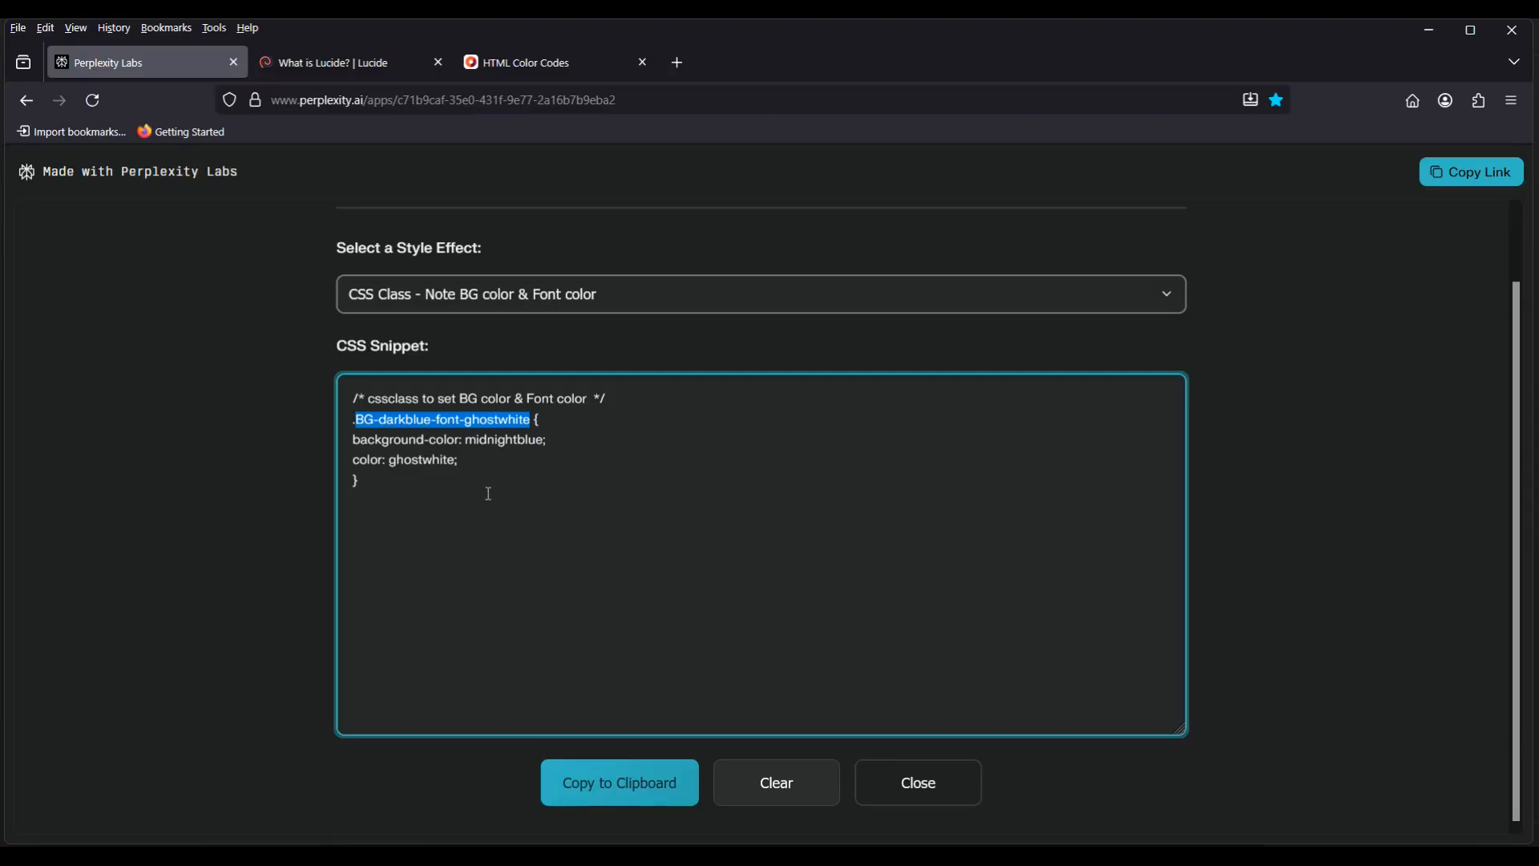
click(495, 559)
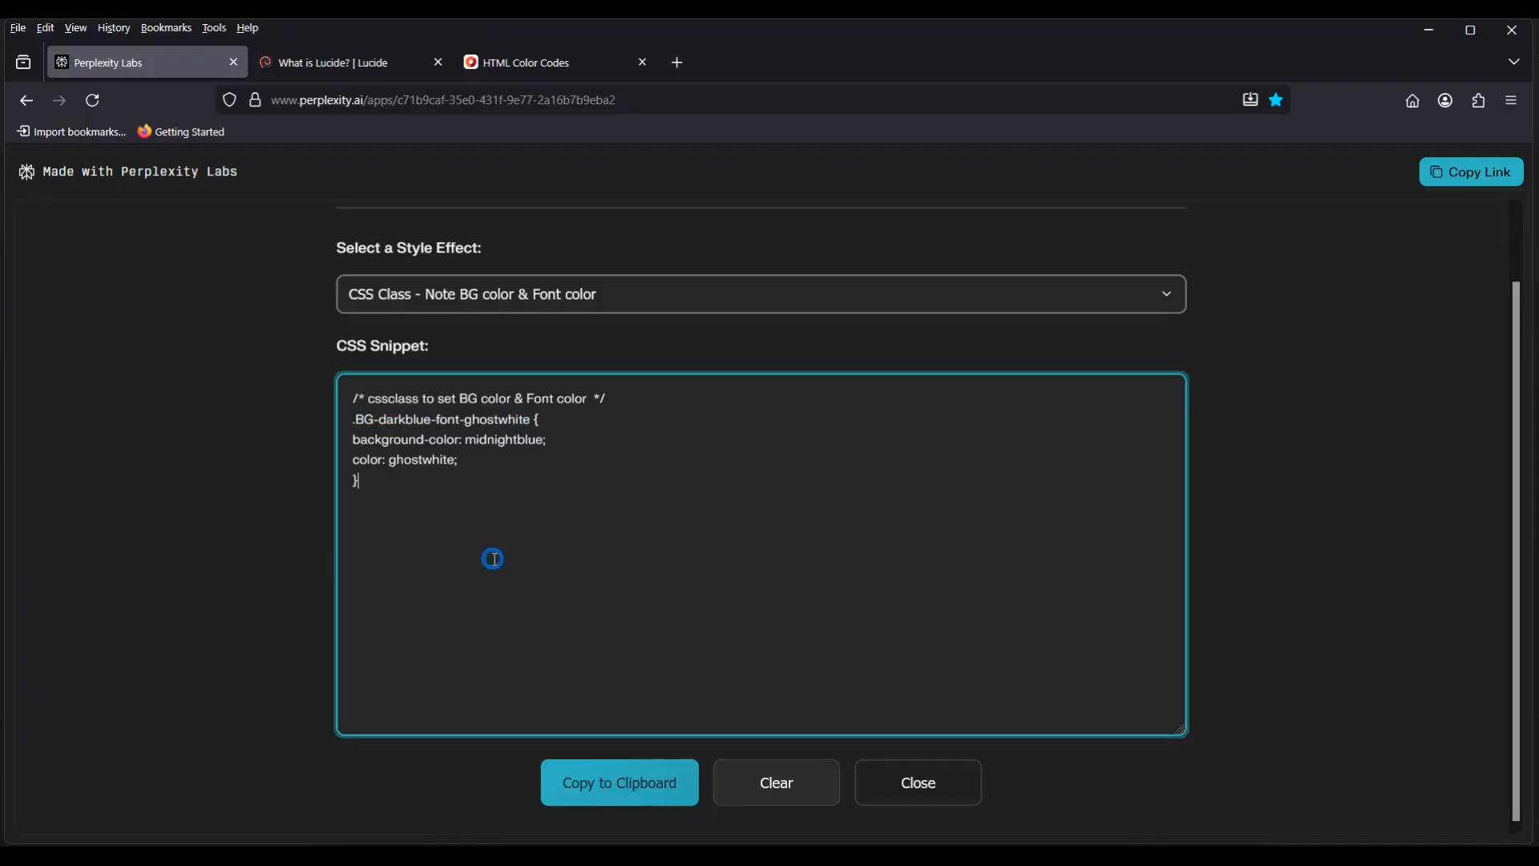
Generate the "CSS Class - Table Borderless" snippet, check its class name and copy the snippet to the clipboard
click(1172, 296)
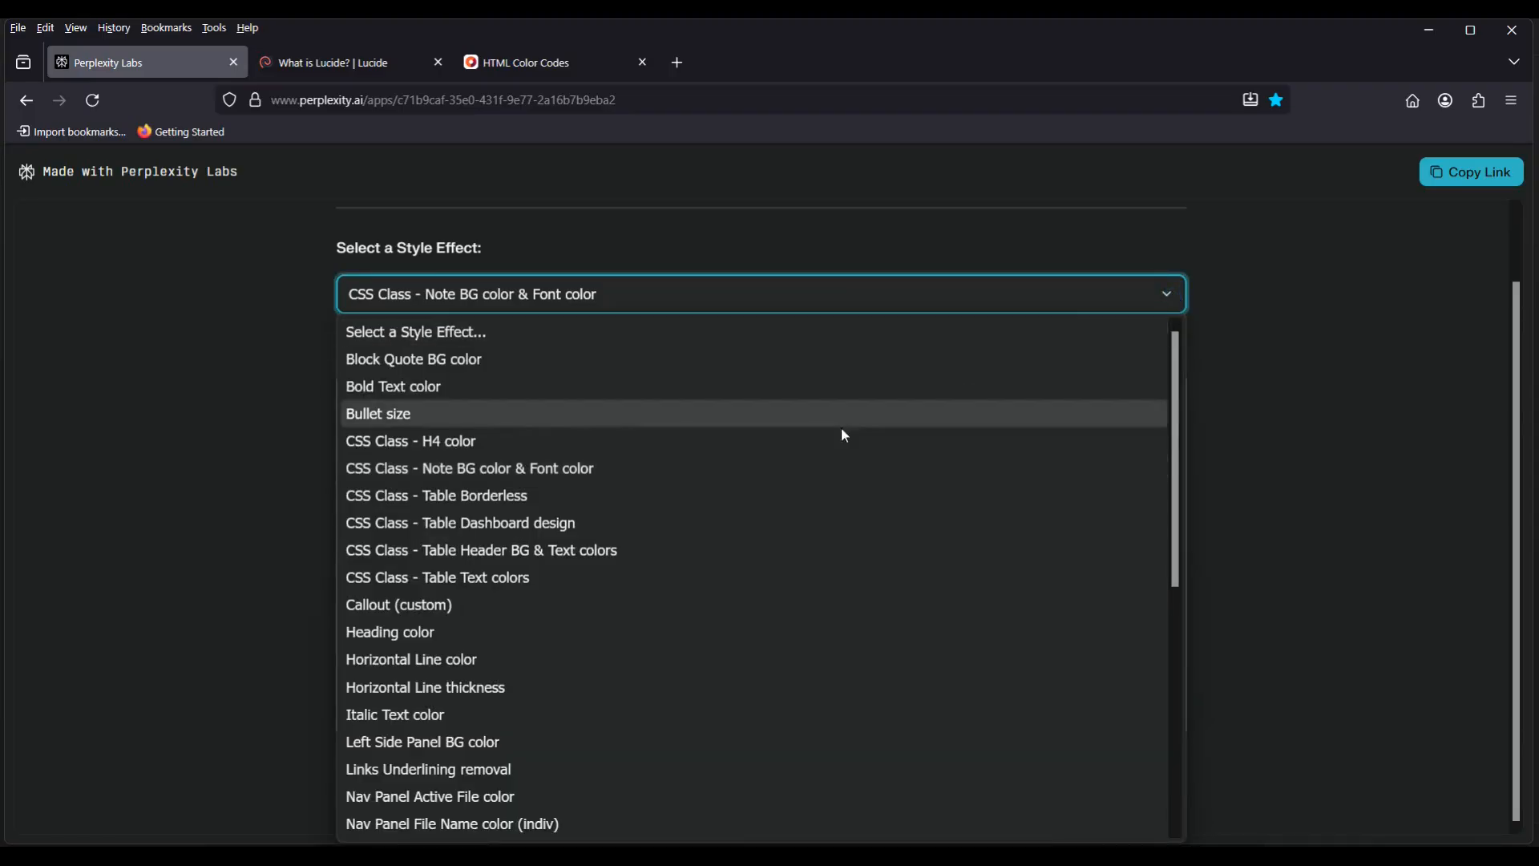
click(516, 497)
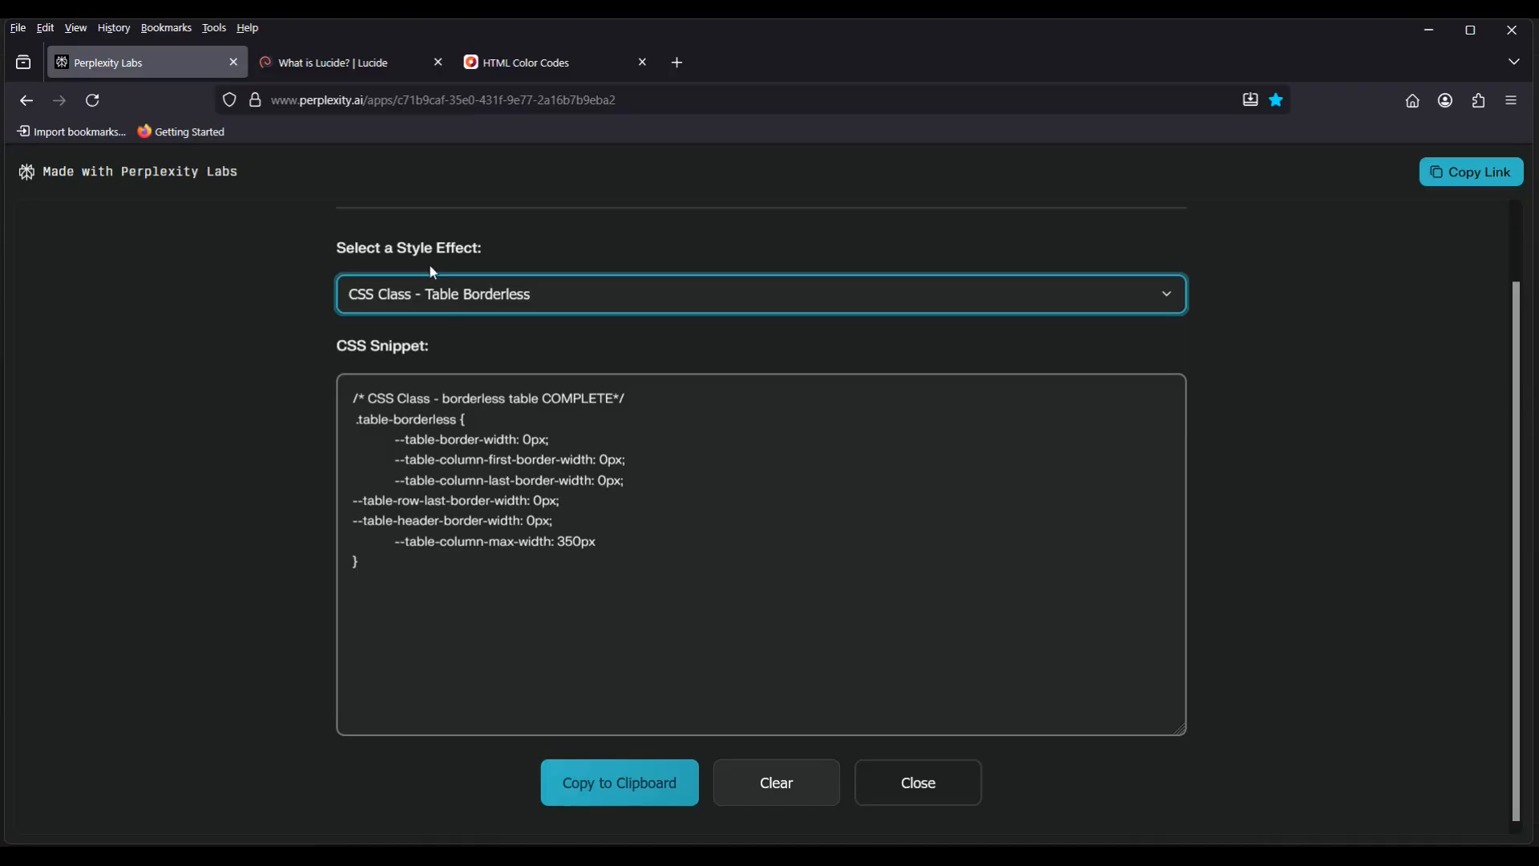
click(437, 418)
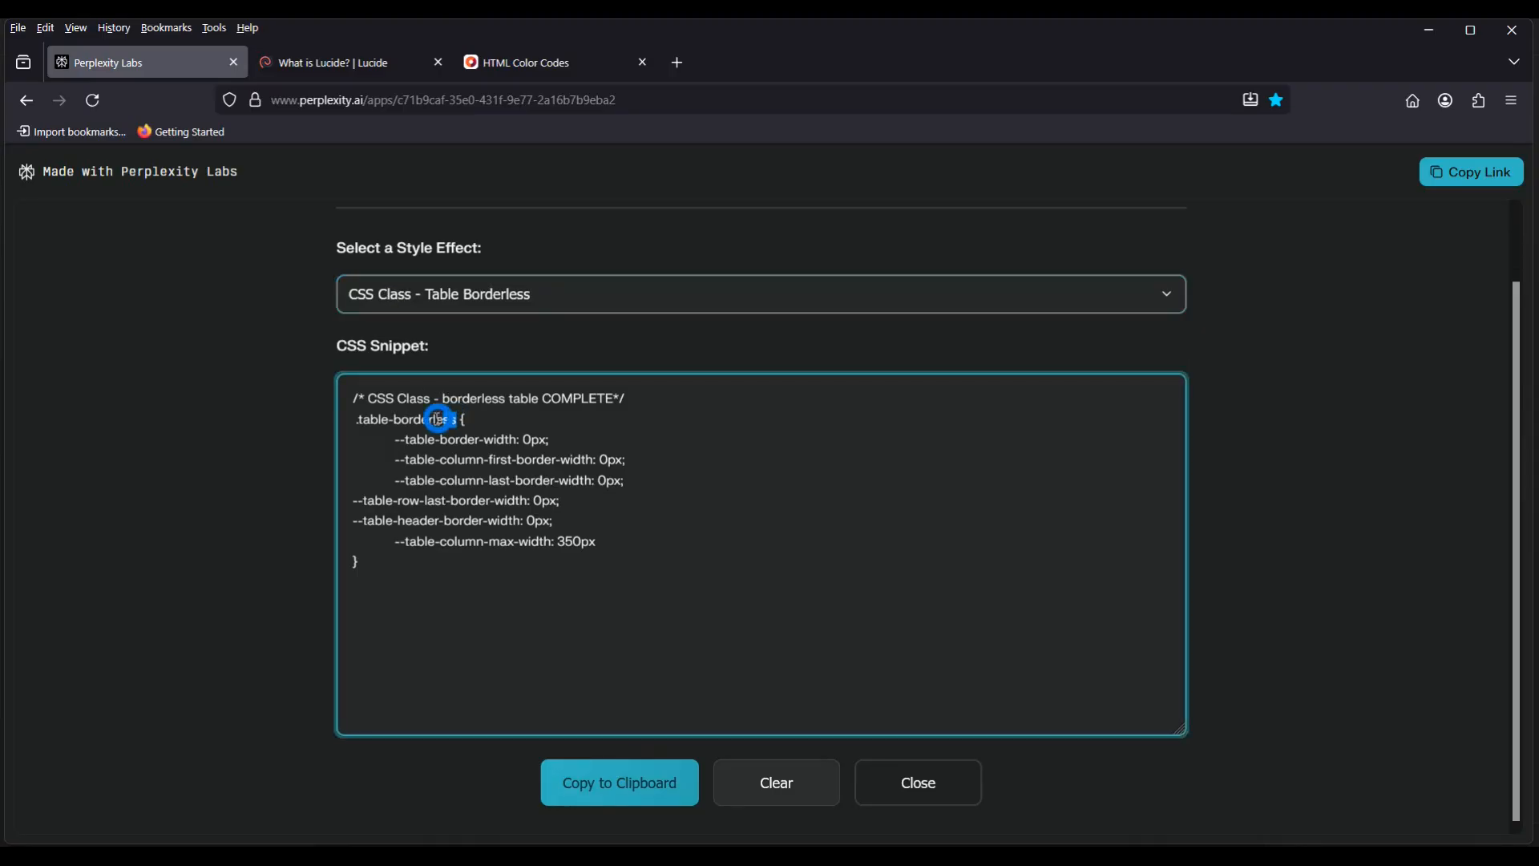
drag(438, 418, 398, 399)
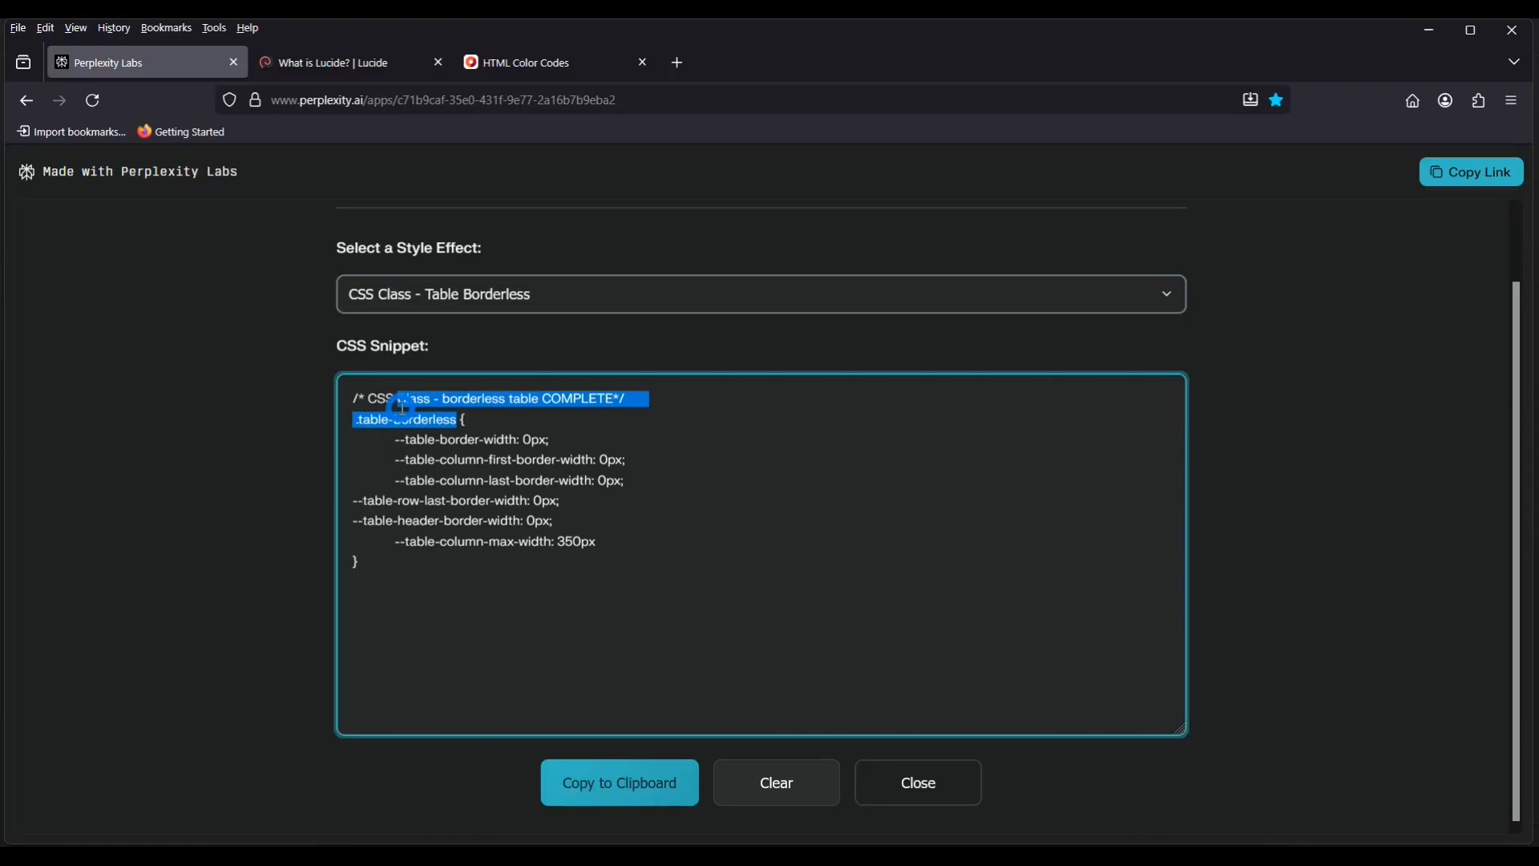
click(477, 621)
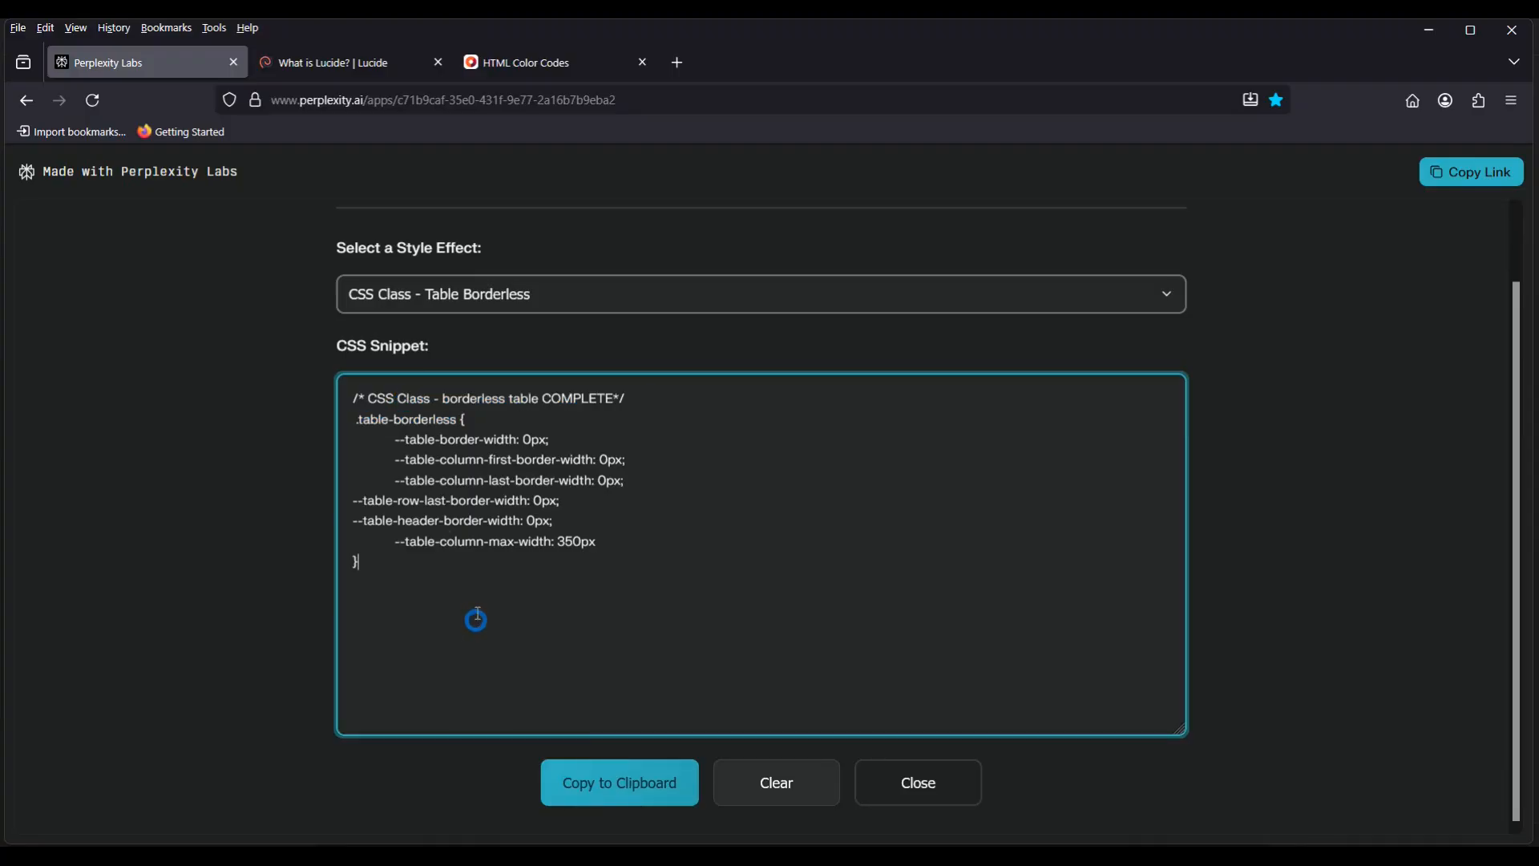
click(618, 794)
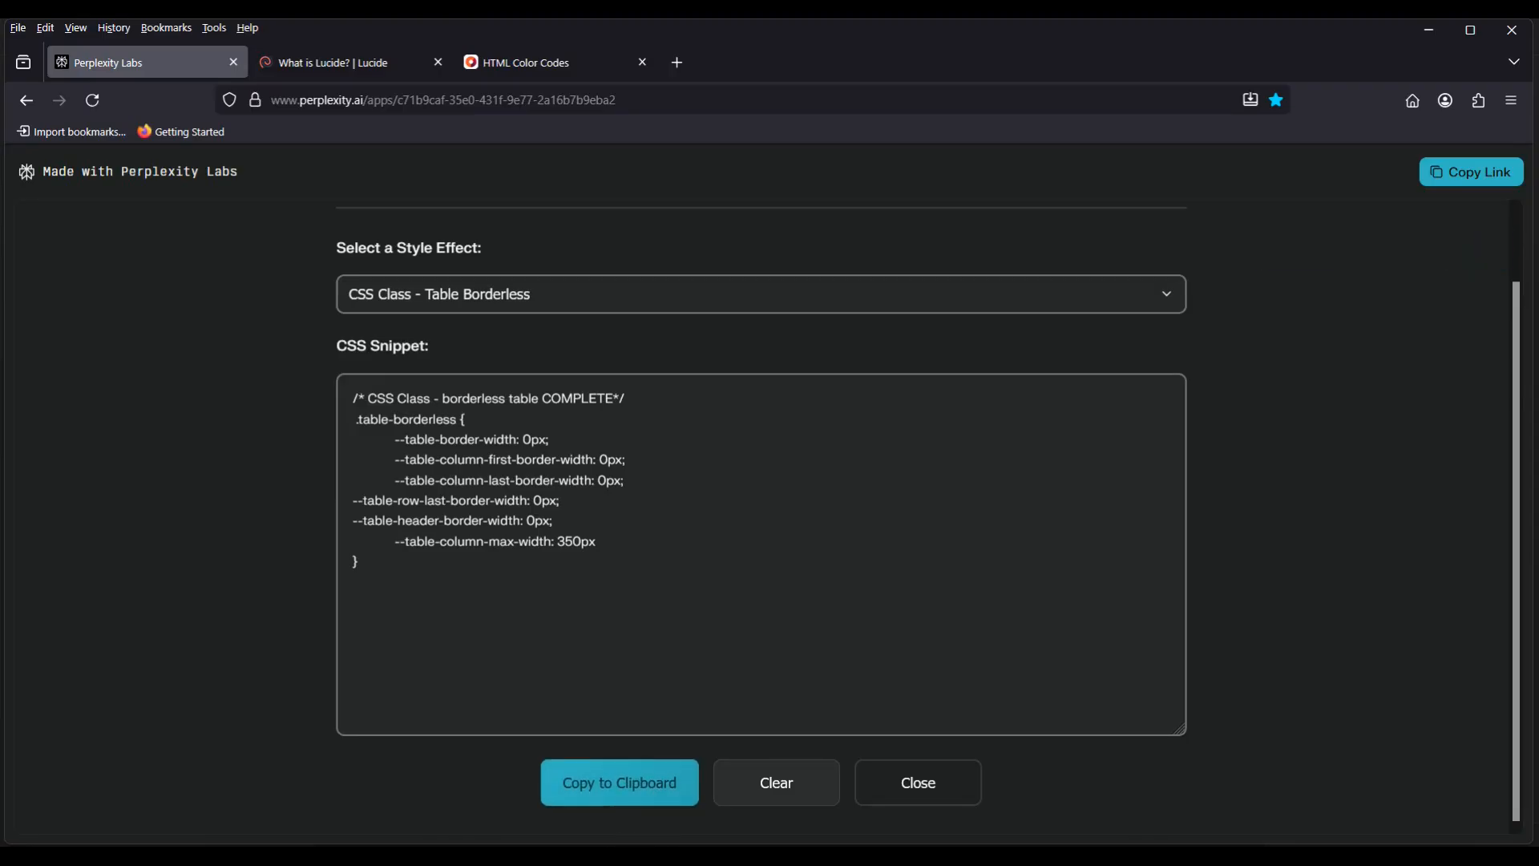
Switch to Notepad and replace the H4 color code with the copied borderless table snippet
key(alt+Tab)
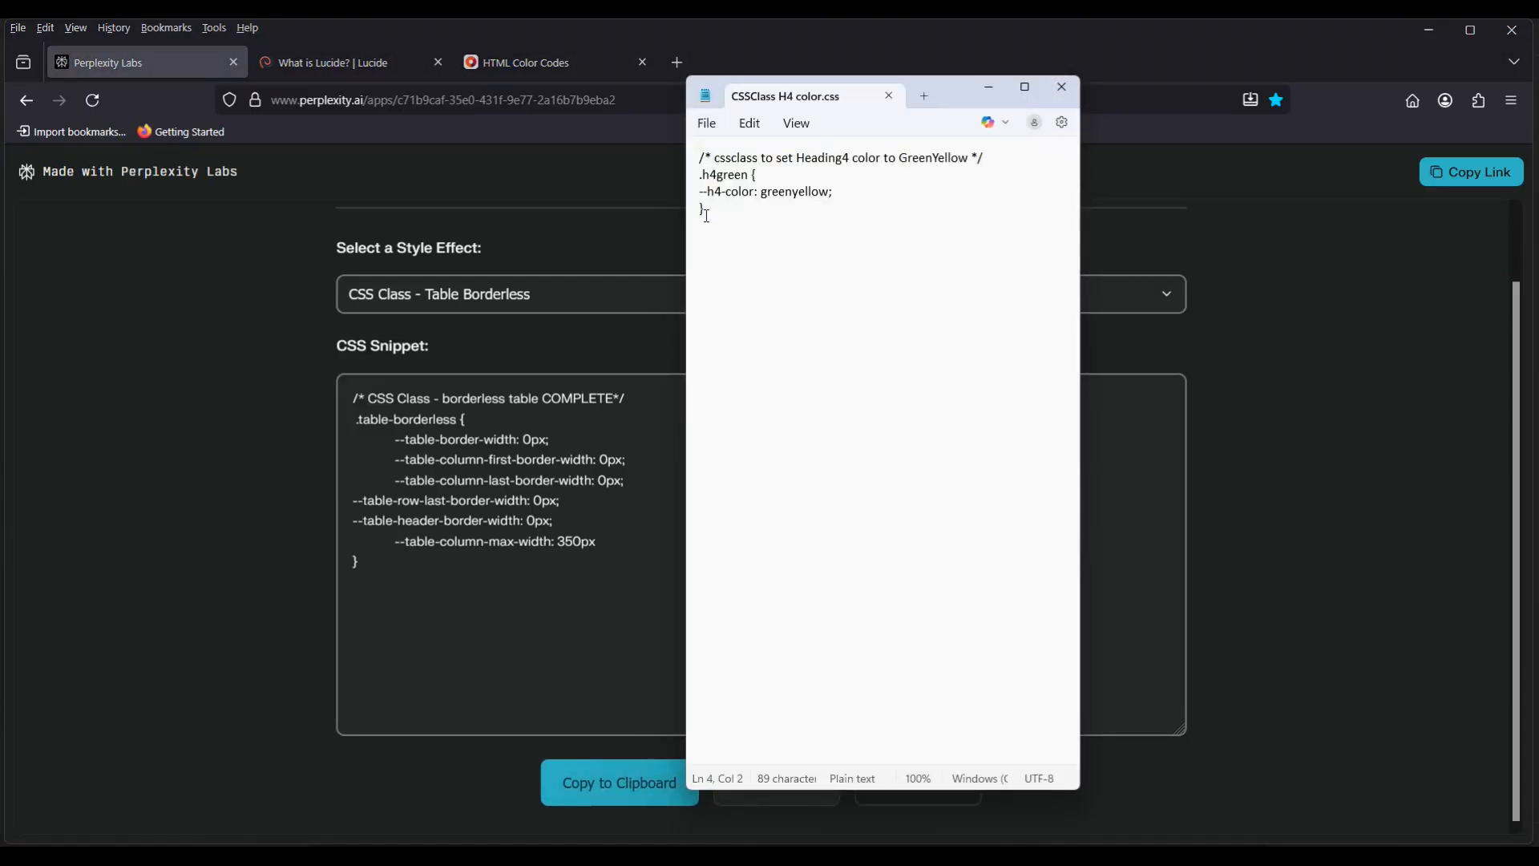
drag(704, 212, 697, 158)
key(Delete)
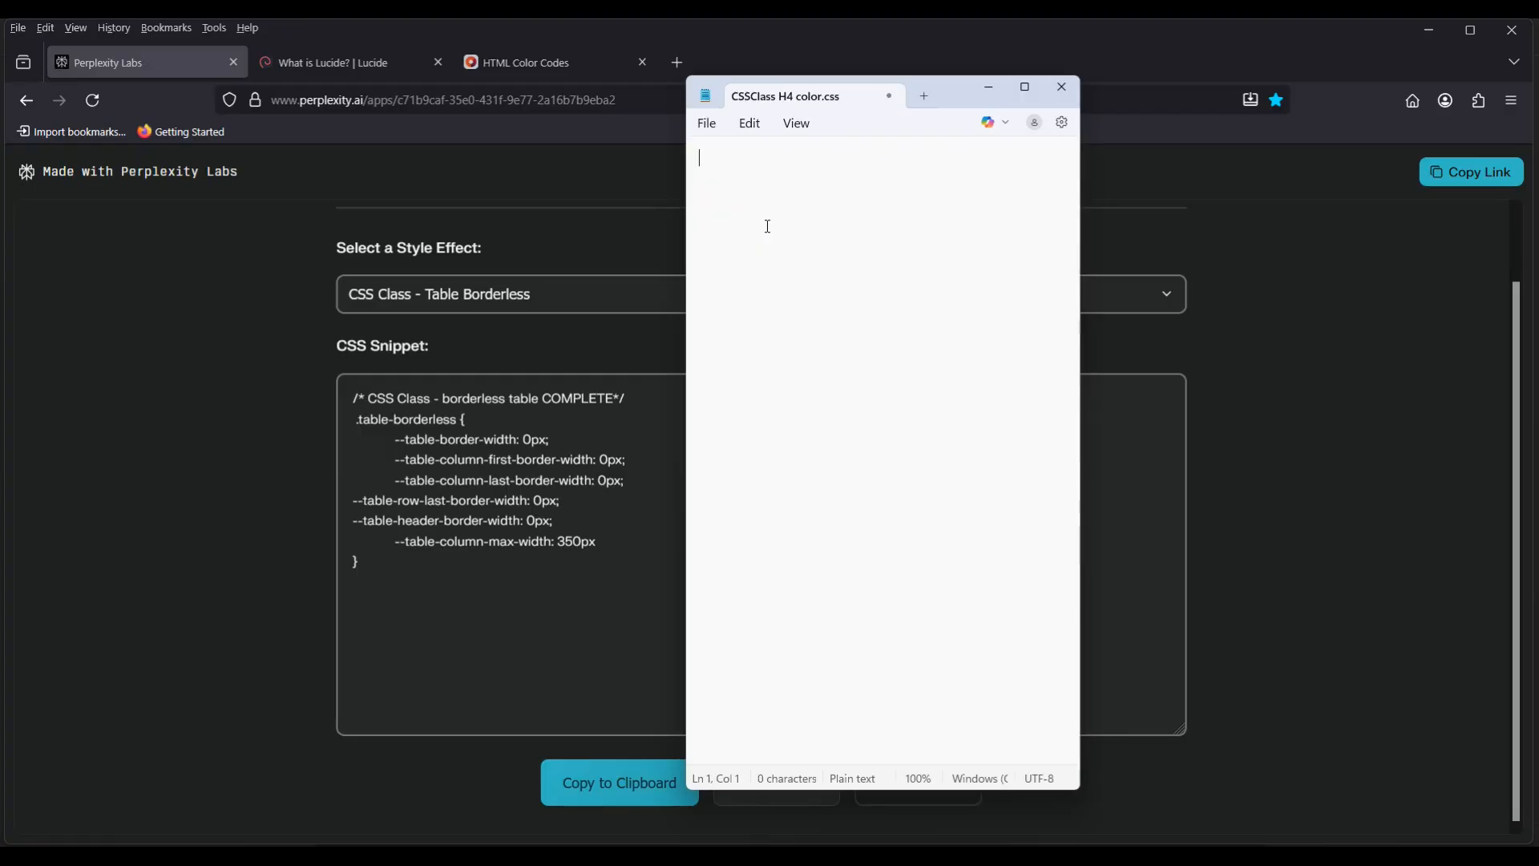
key(ctrl+v)
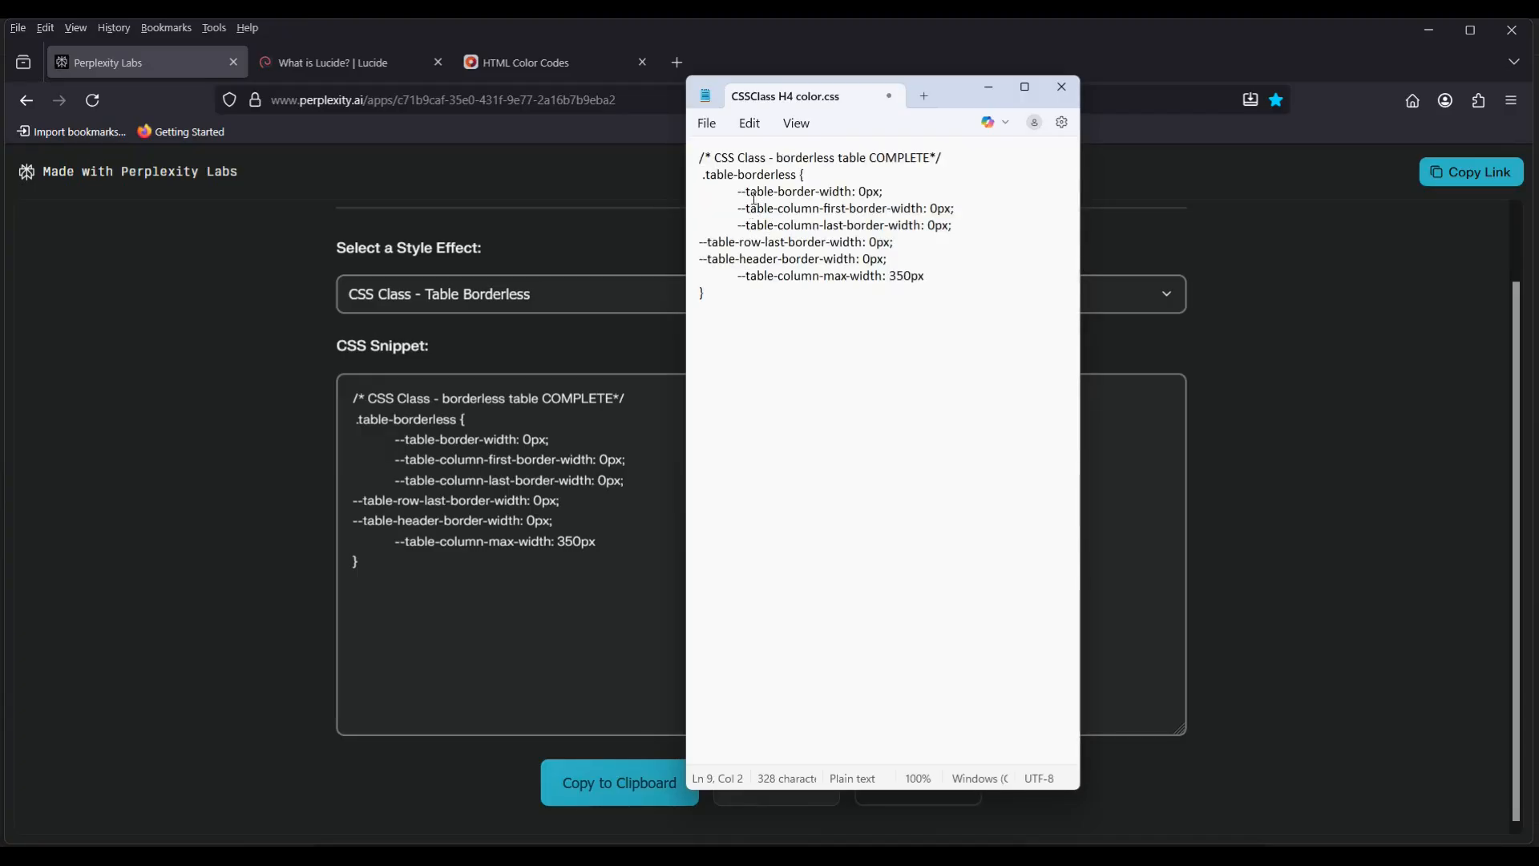
Save the snippet as a new file named "CSSClass borderless table.css" in the vault's snippets folder
click(709, 124)
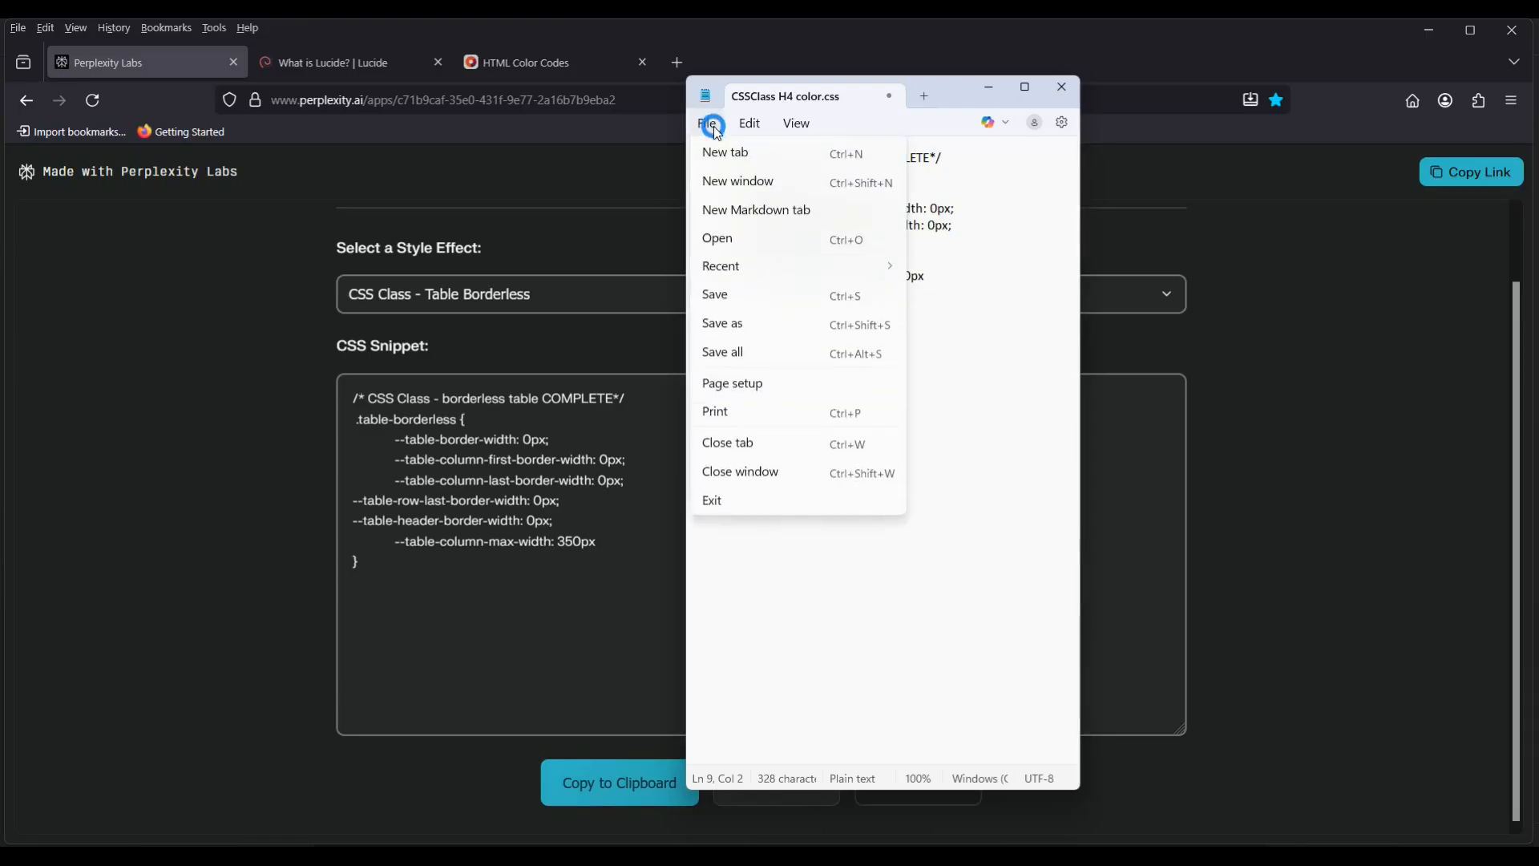
click(733, 324)
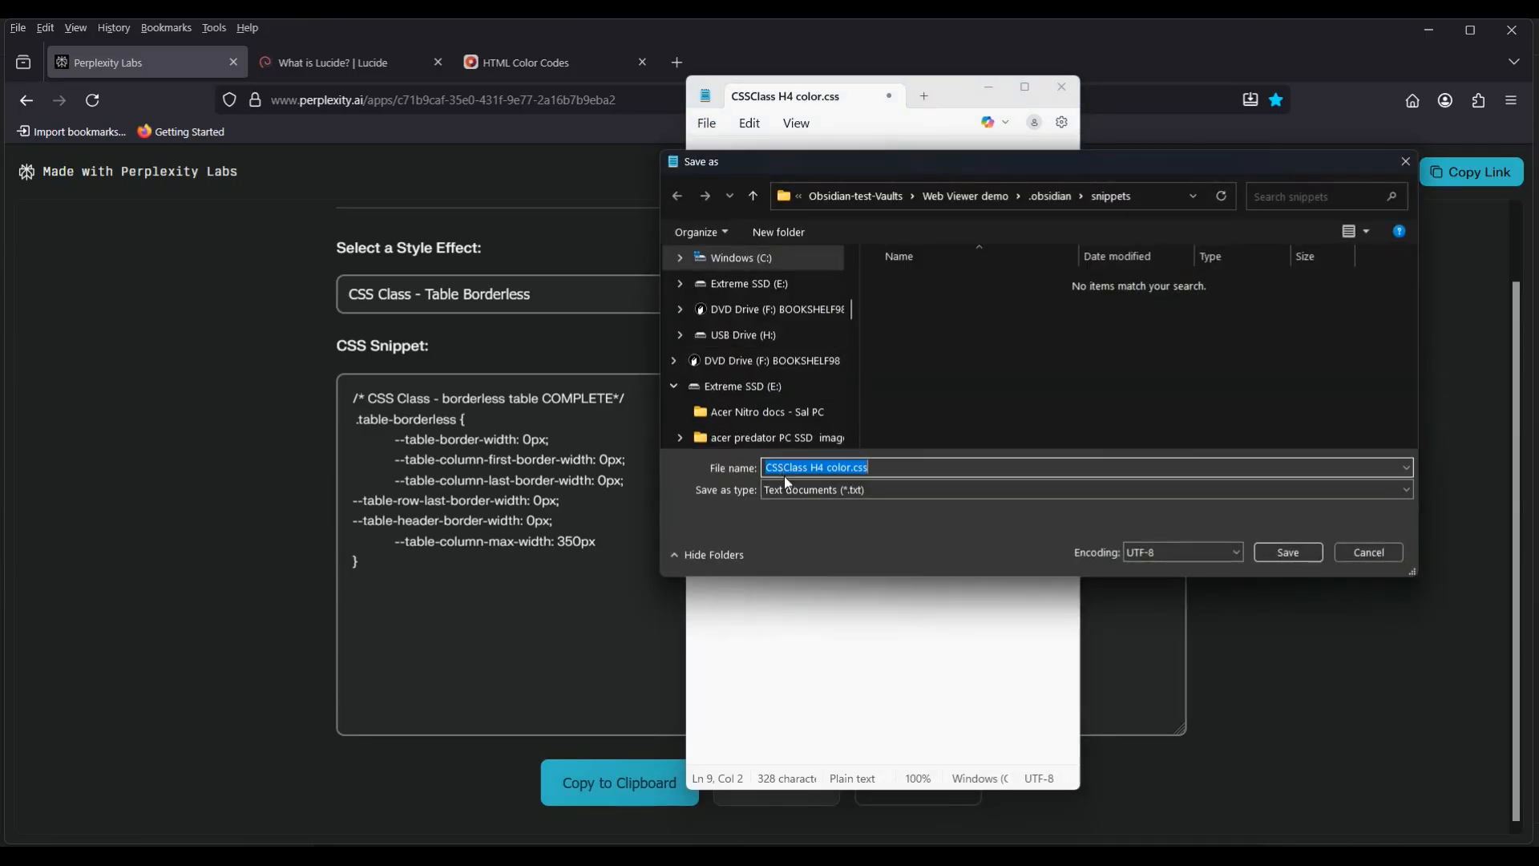
drag(850, 467, 816, 467)
text(borderless table)
click(1289, 552)
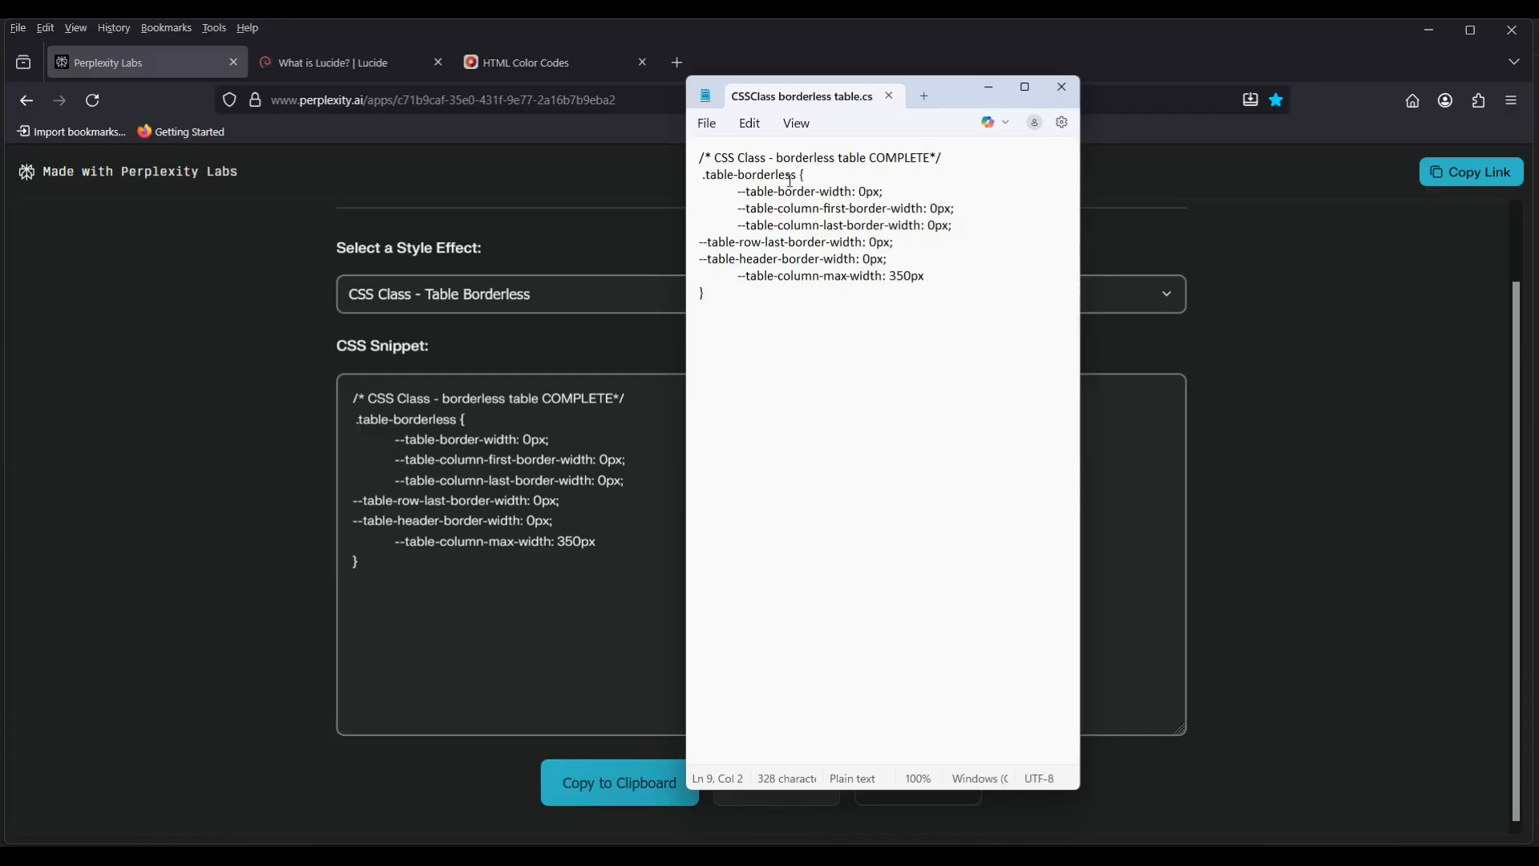
Copy the class name table-borderless, without its leading dot, from the snippet and minimize Notepad
drag(794, 174, 703, 172)
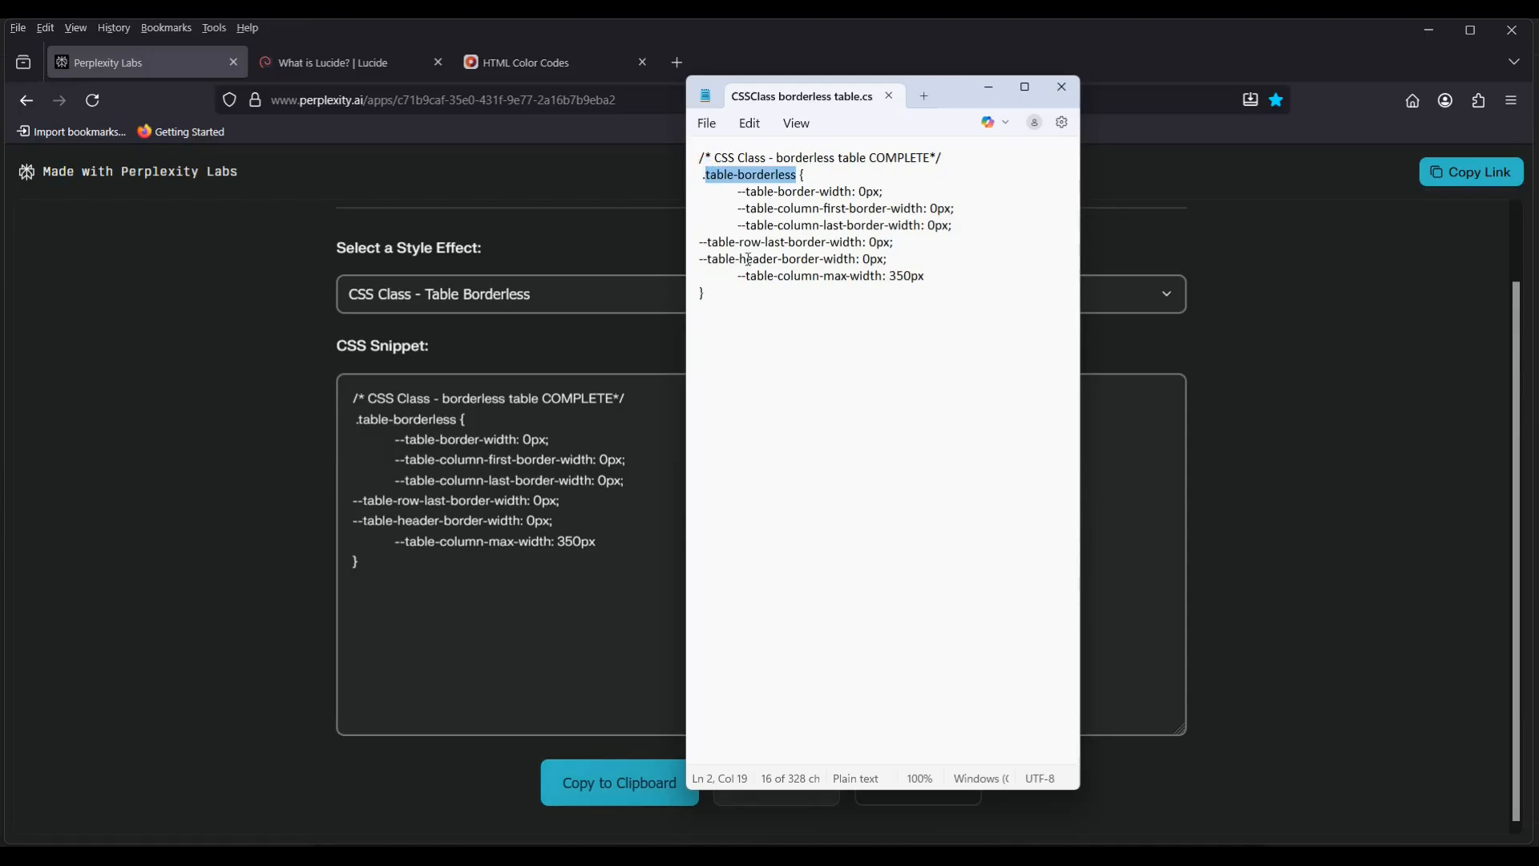
right_click(772, 181)
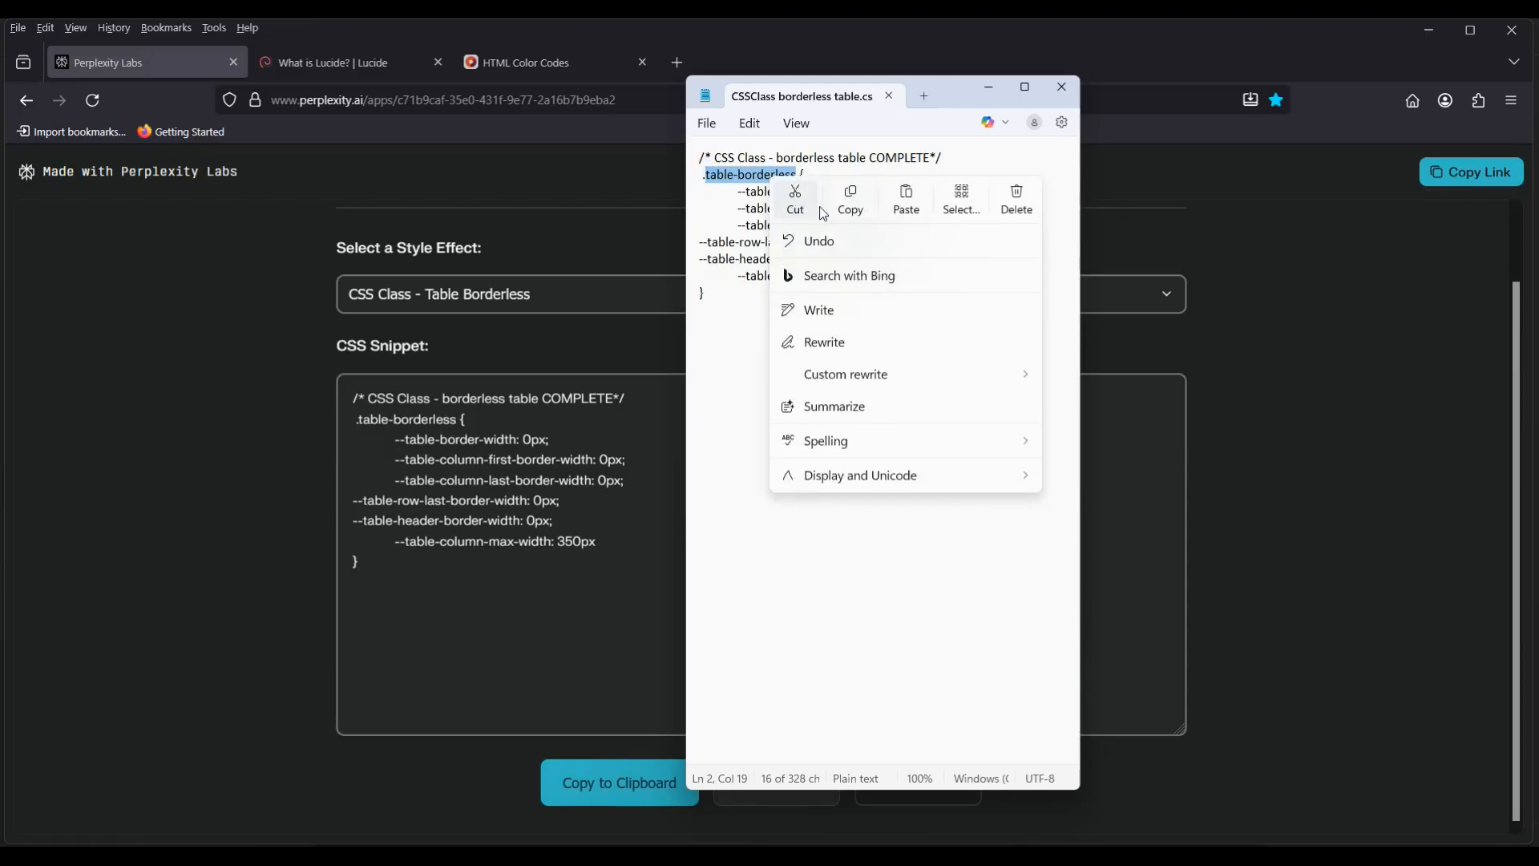
click(849, 196)
click(834, 321)
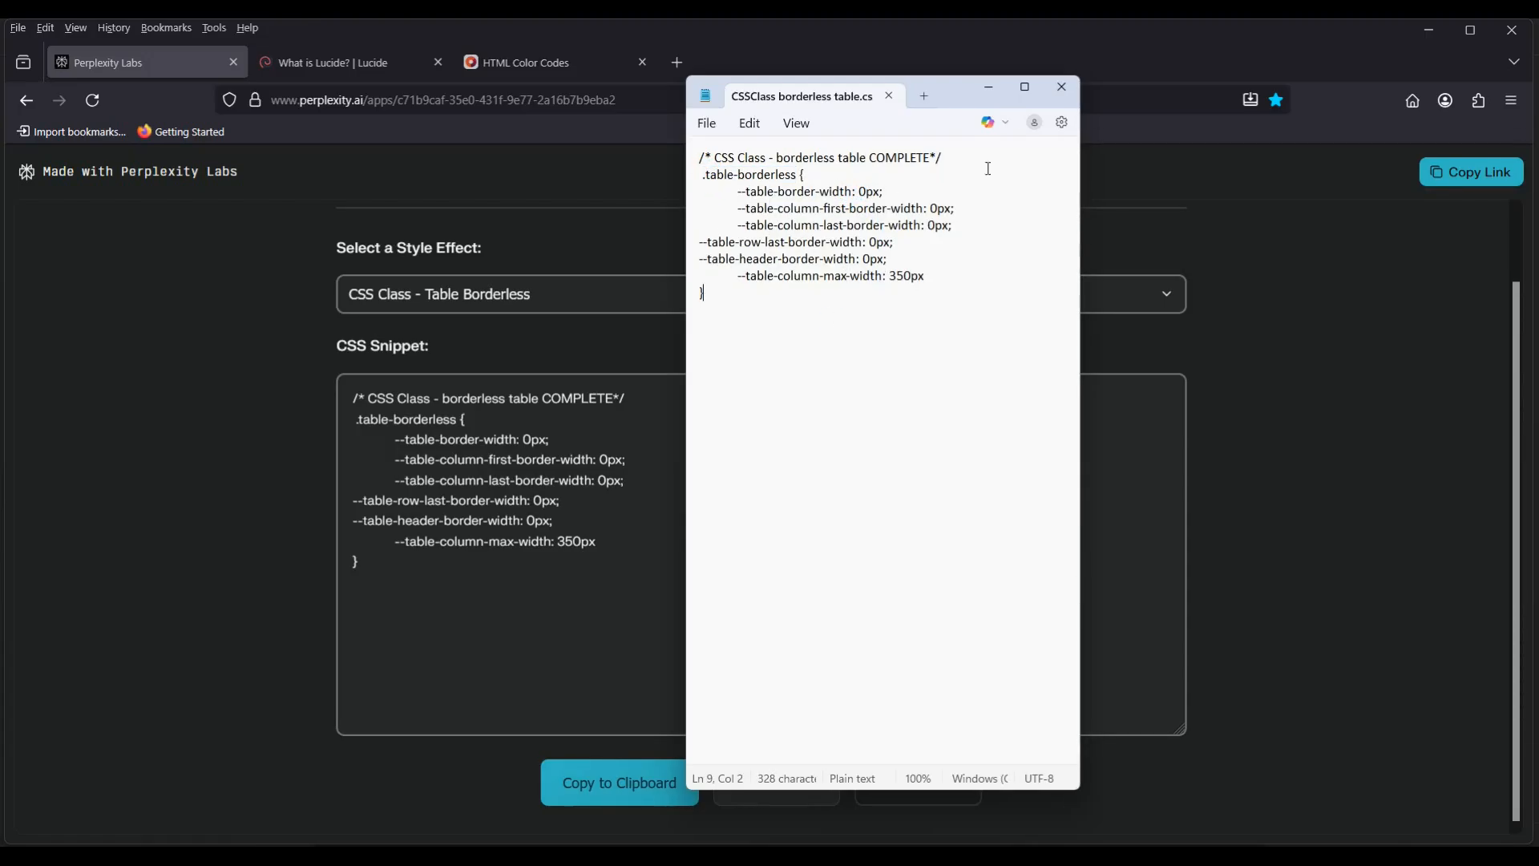
click(988, 87)
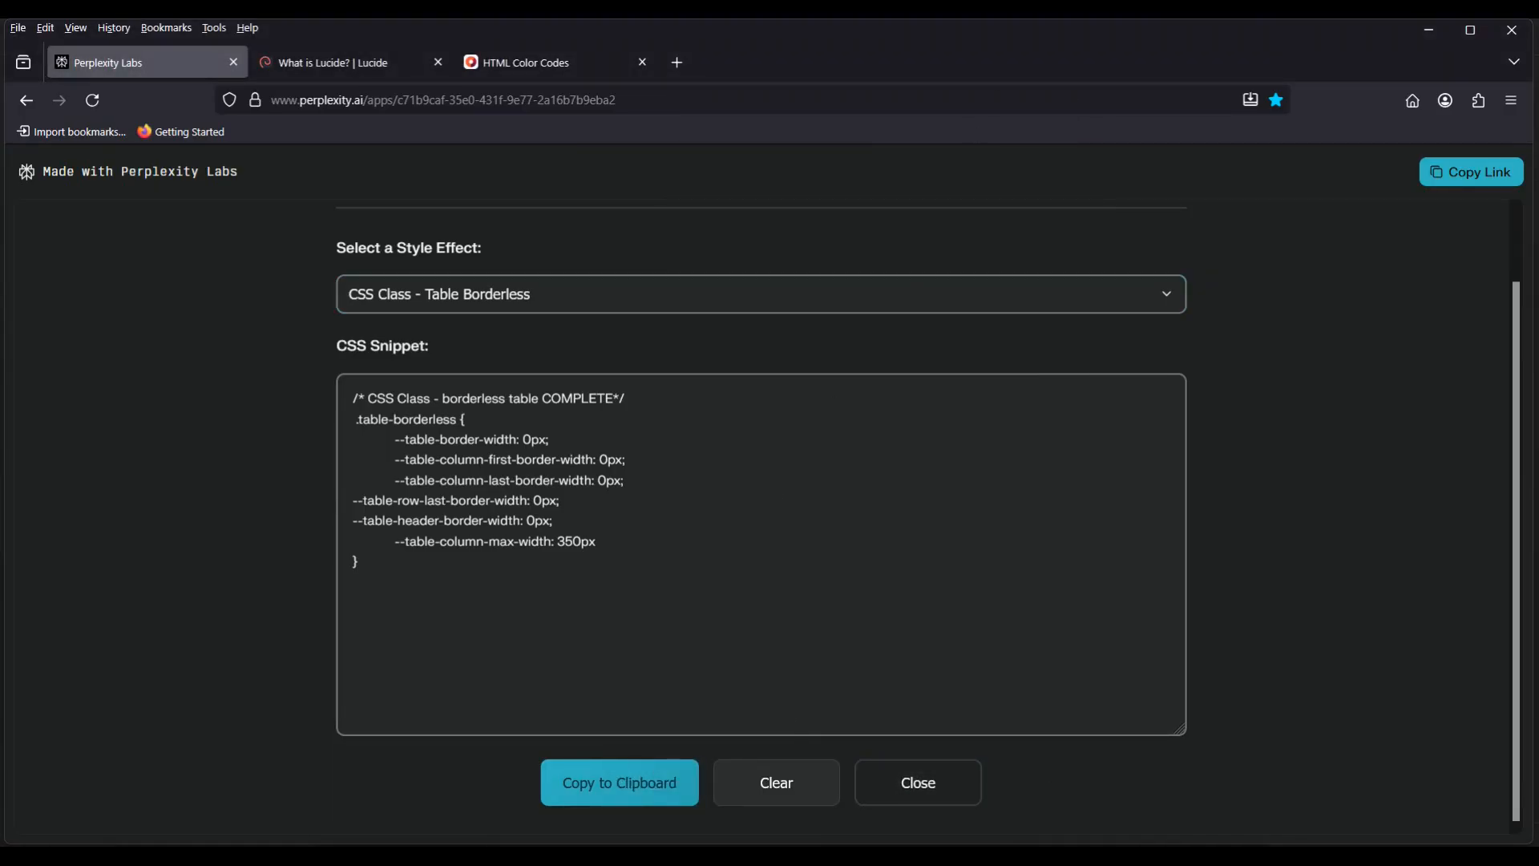
Switch to Obsidian and insert a table above the "Text" heading in Test Note, after adding two blank lines
click(912, 856)
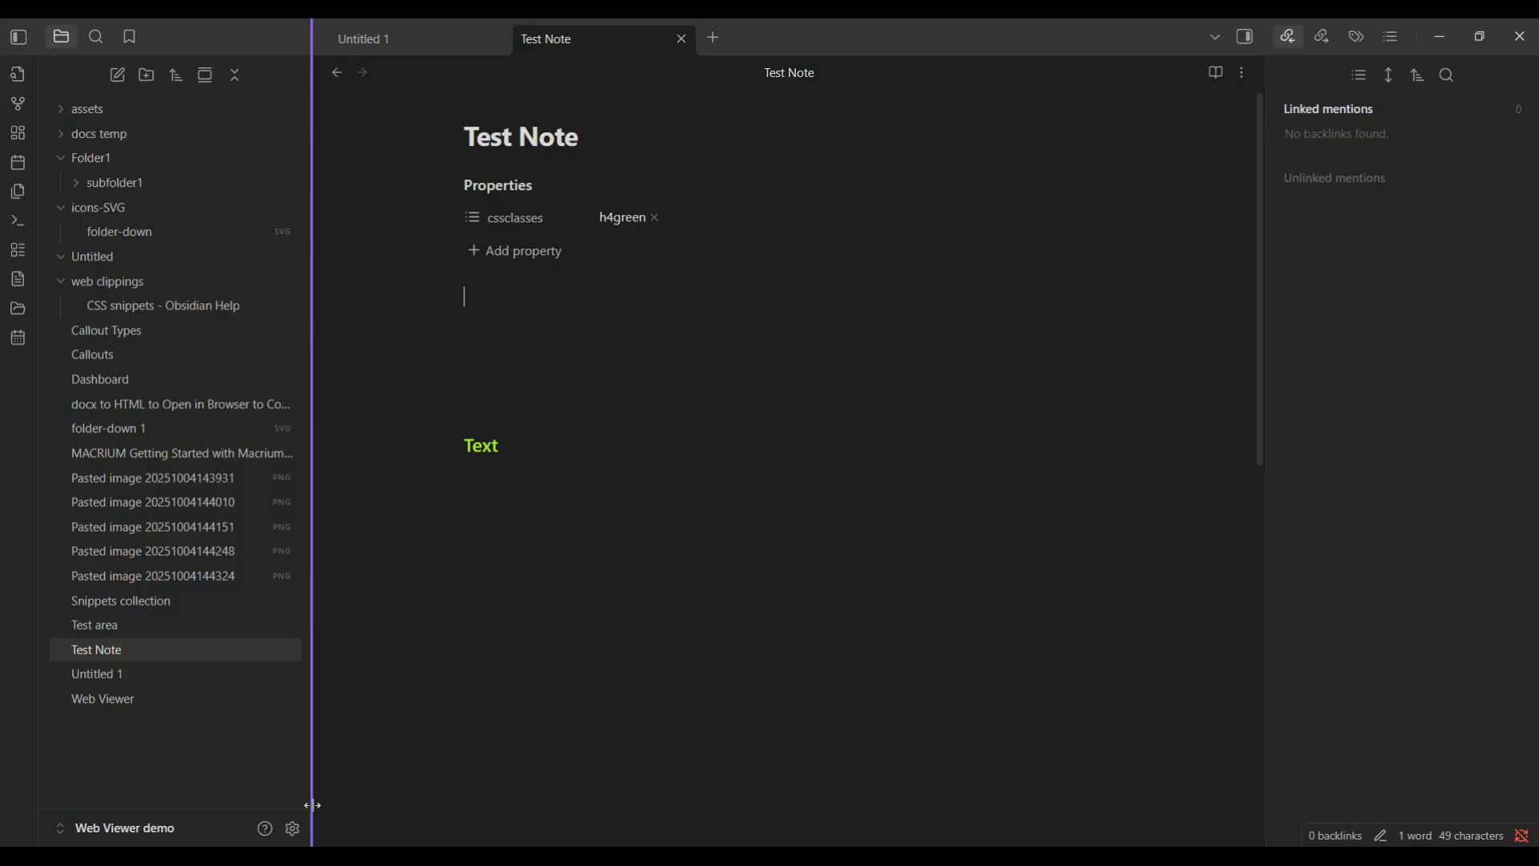
key(Return)
key(Return)
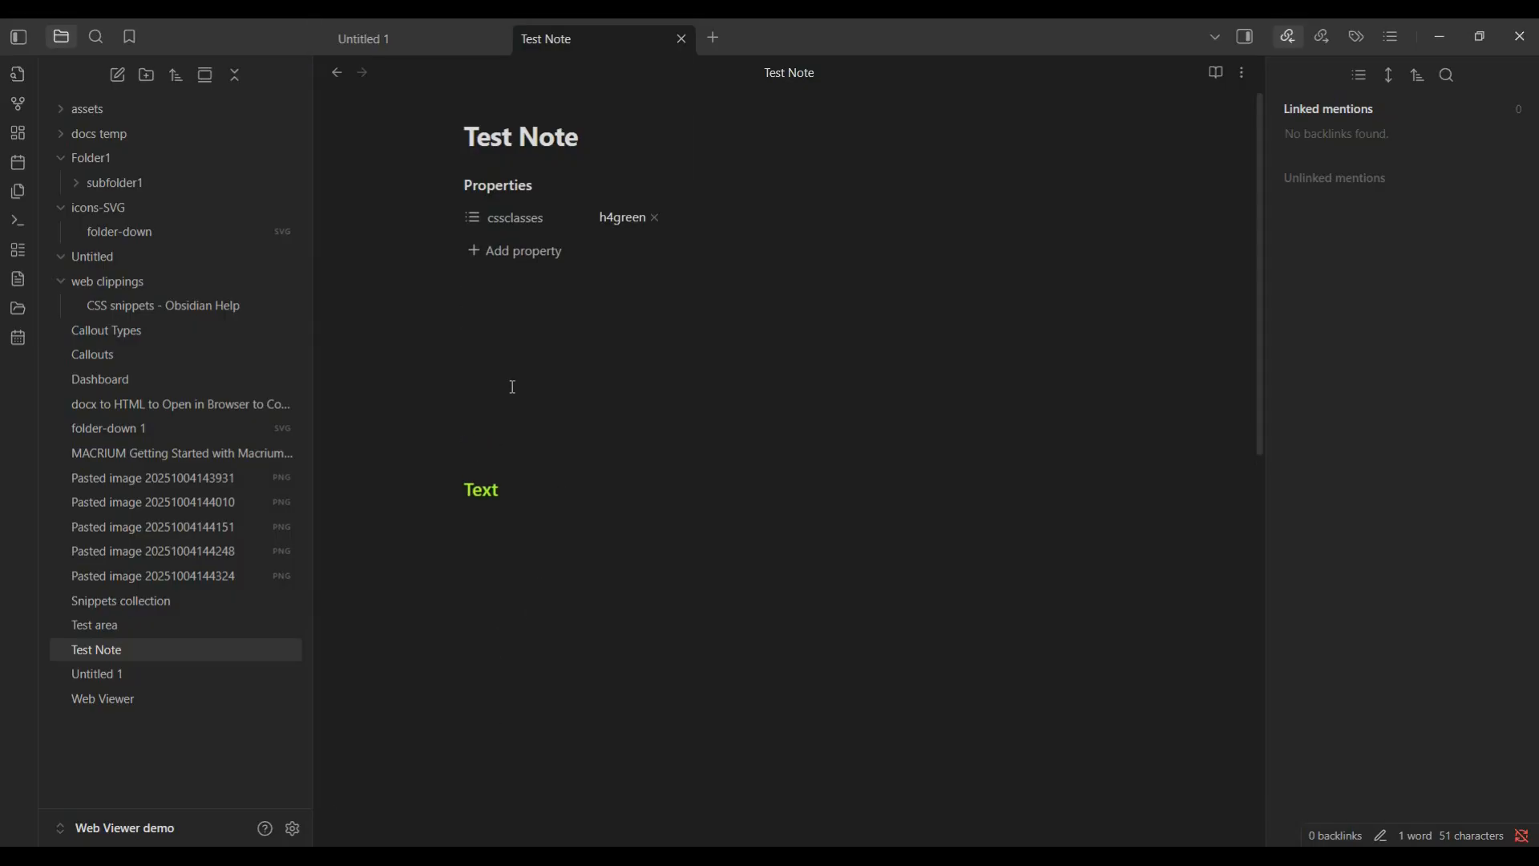
right_click(501, 364)
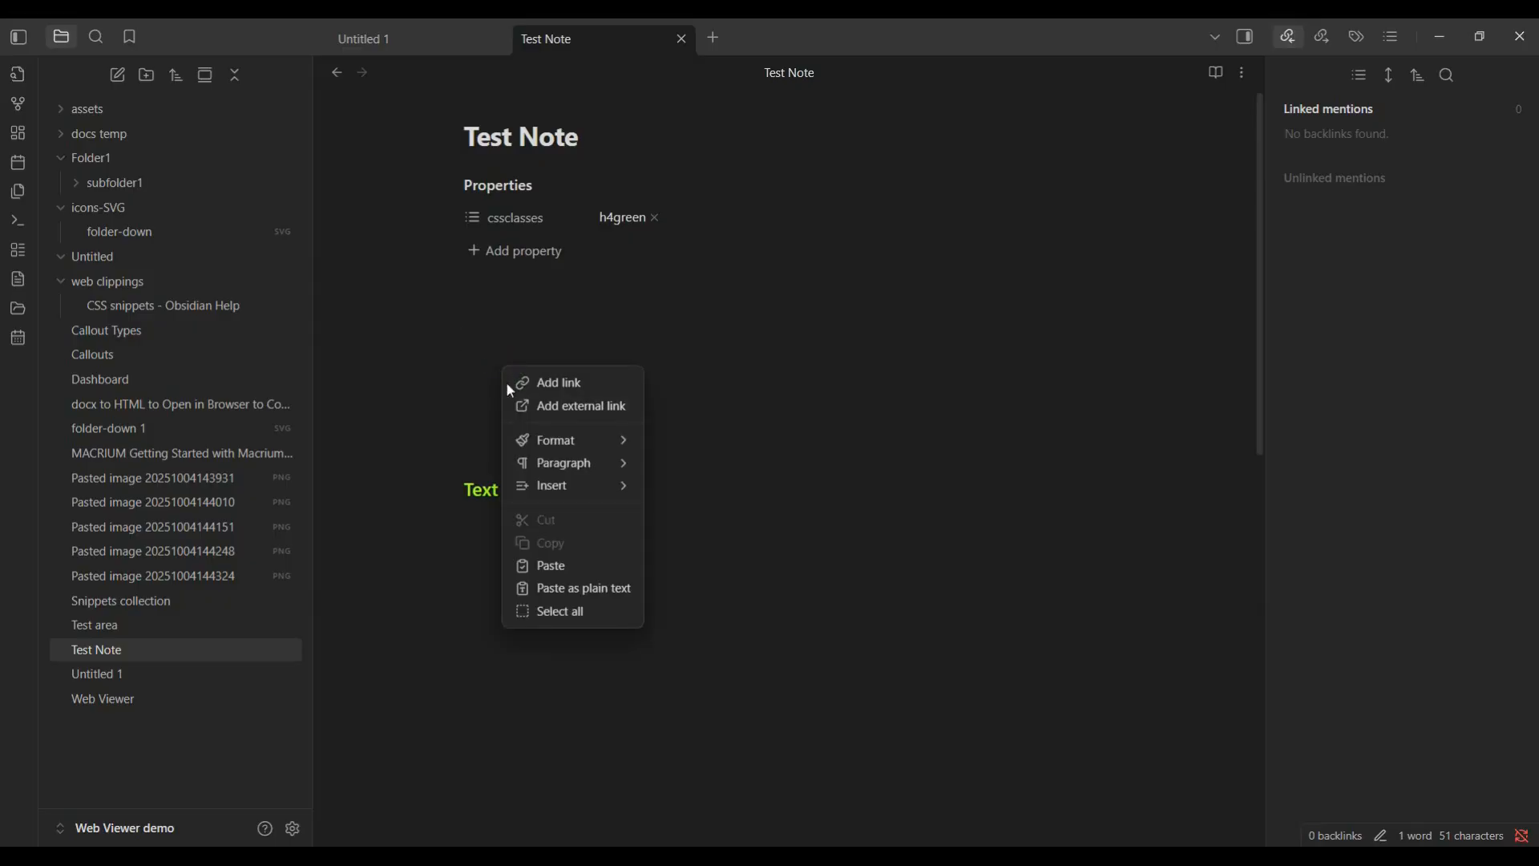
mouse_move(550, 482)
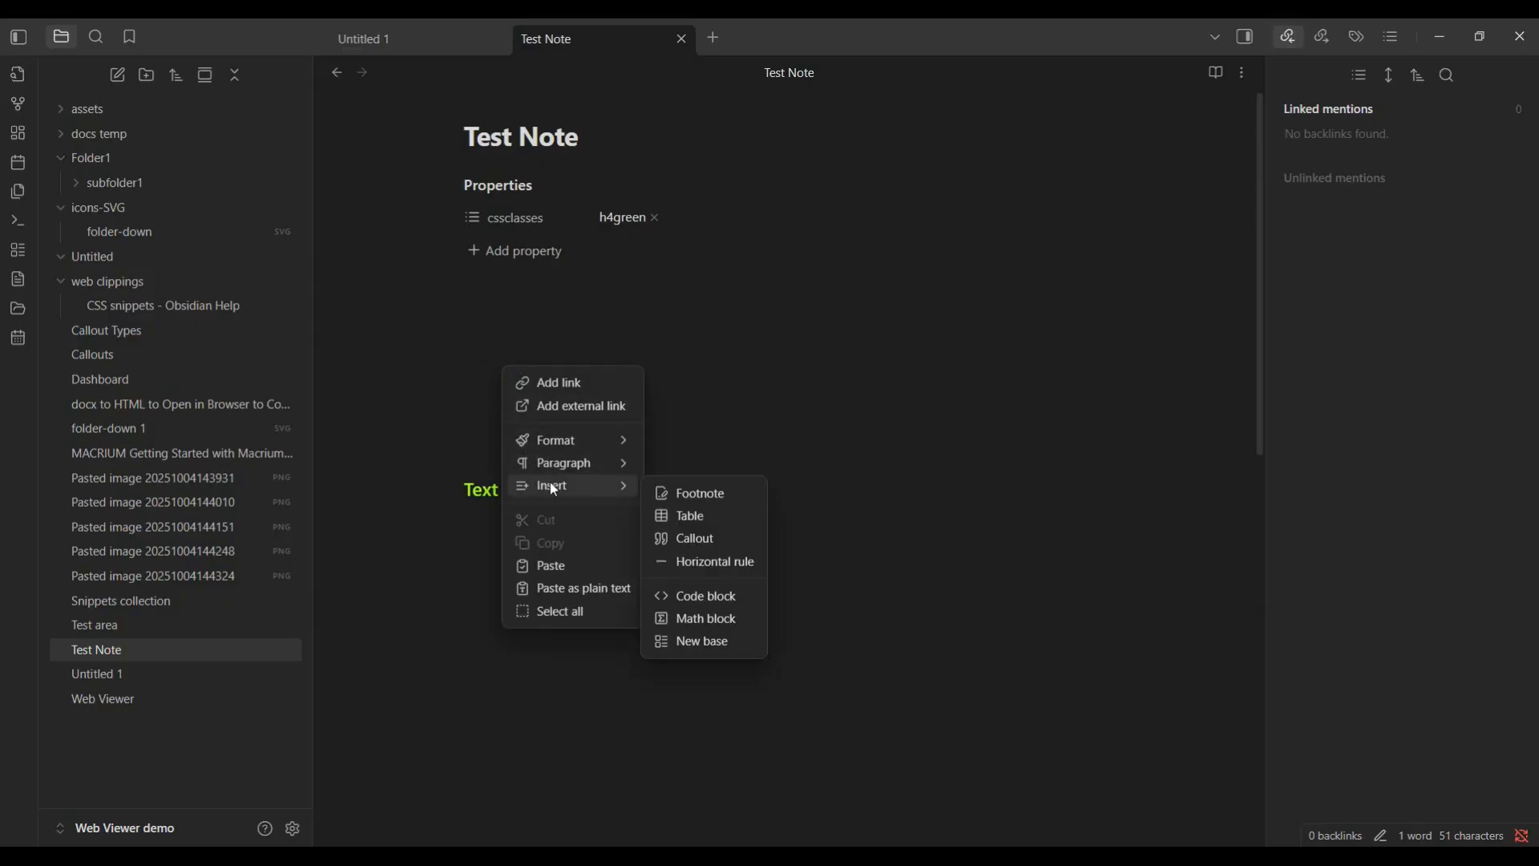
click(694, 517)
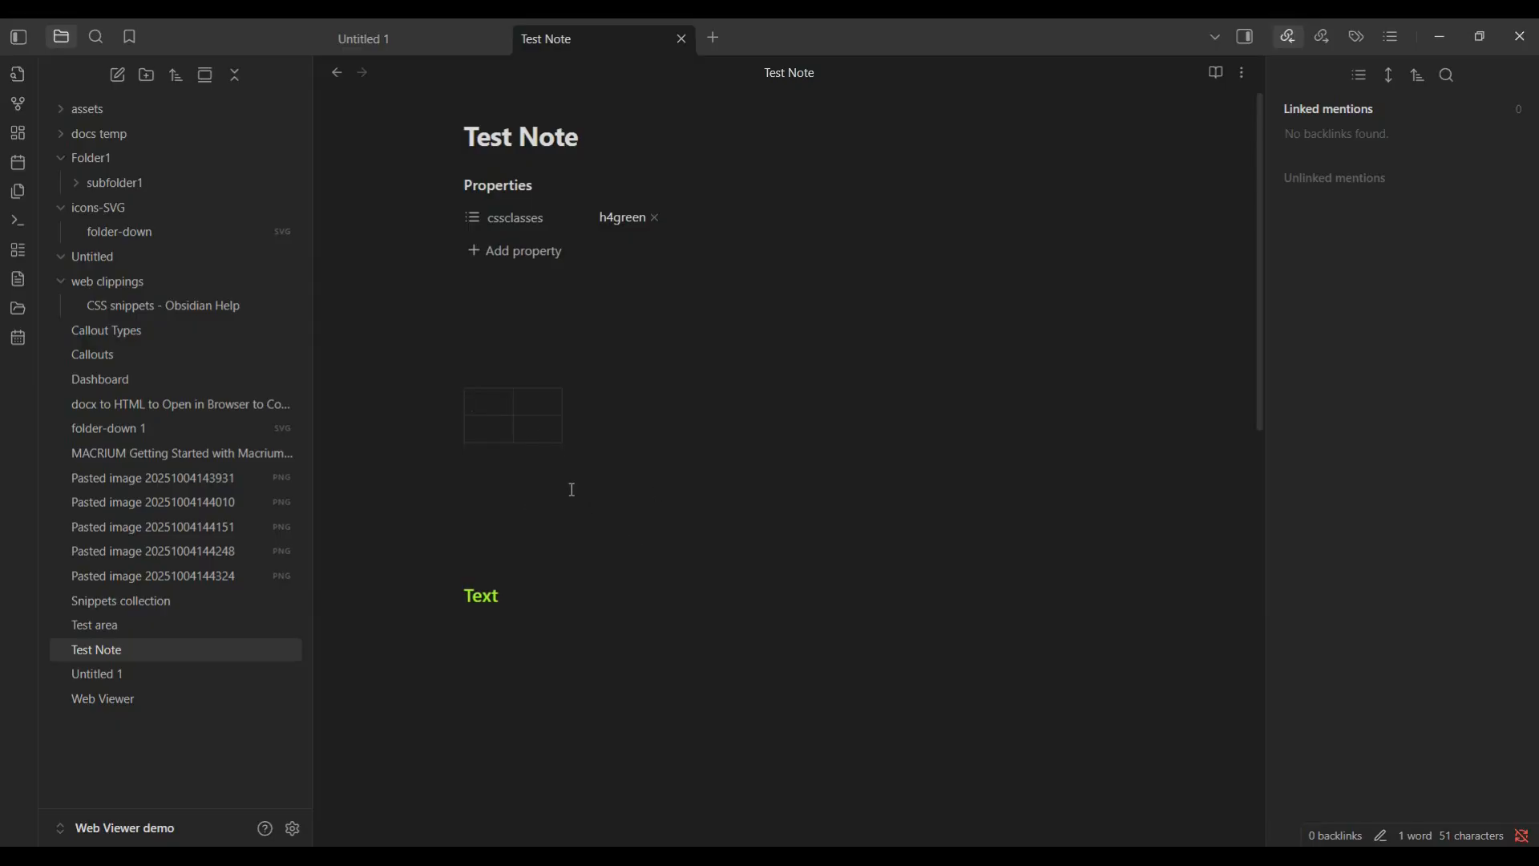
Enable the CSSClass borderless table snippet in the Appearance settings and close the settings
click(292, 828)
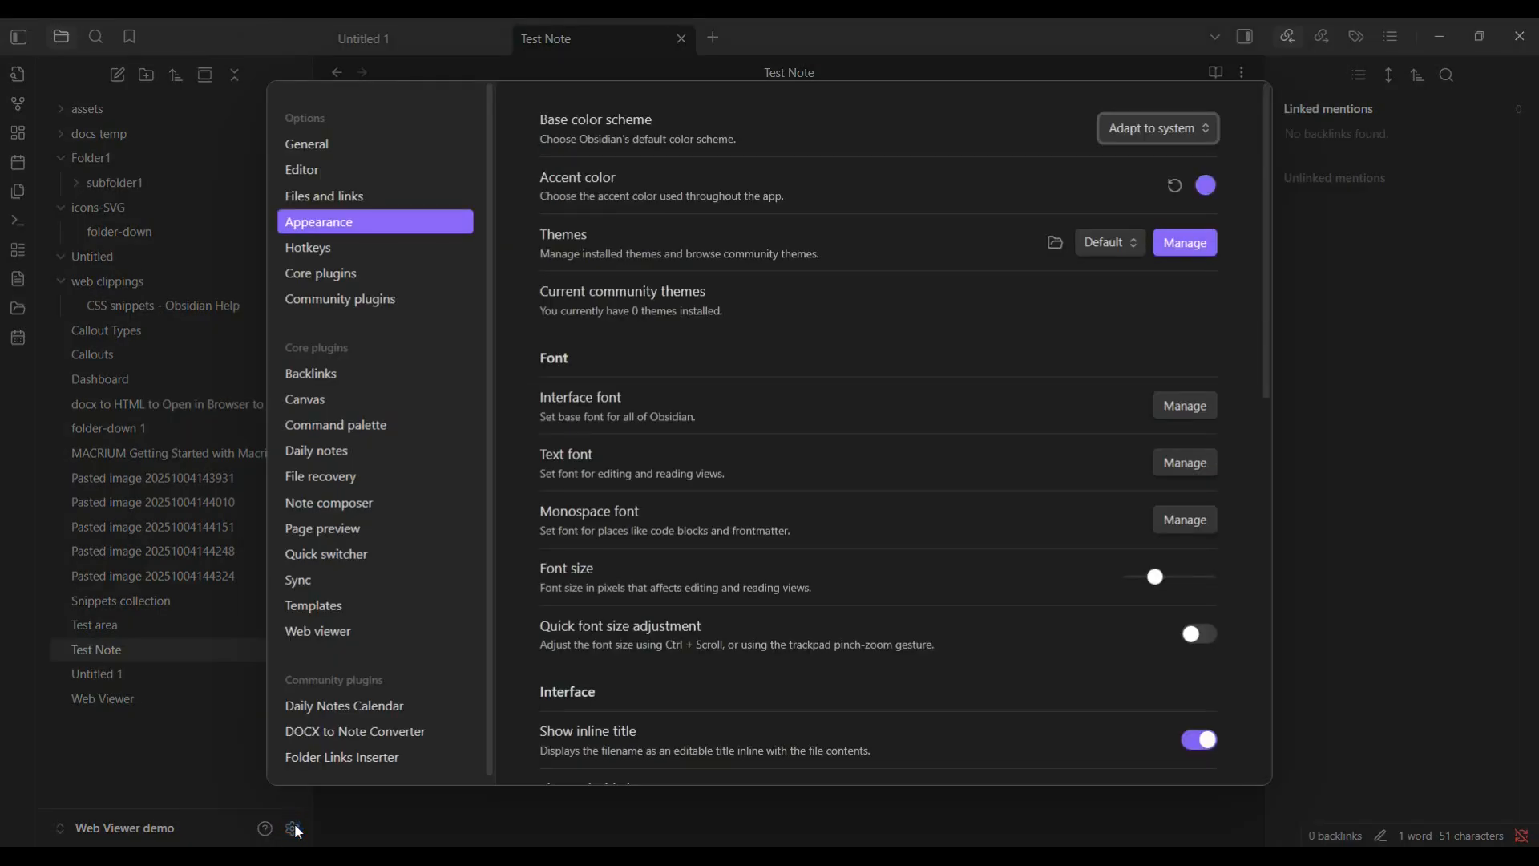
scroll(754, 588, down, 10)
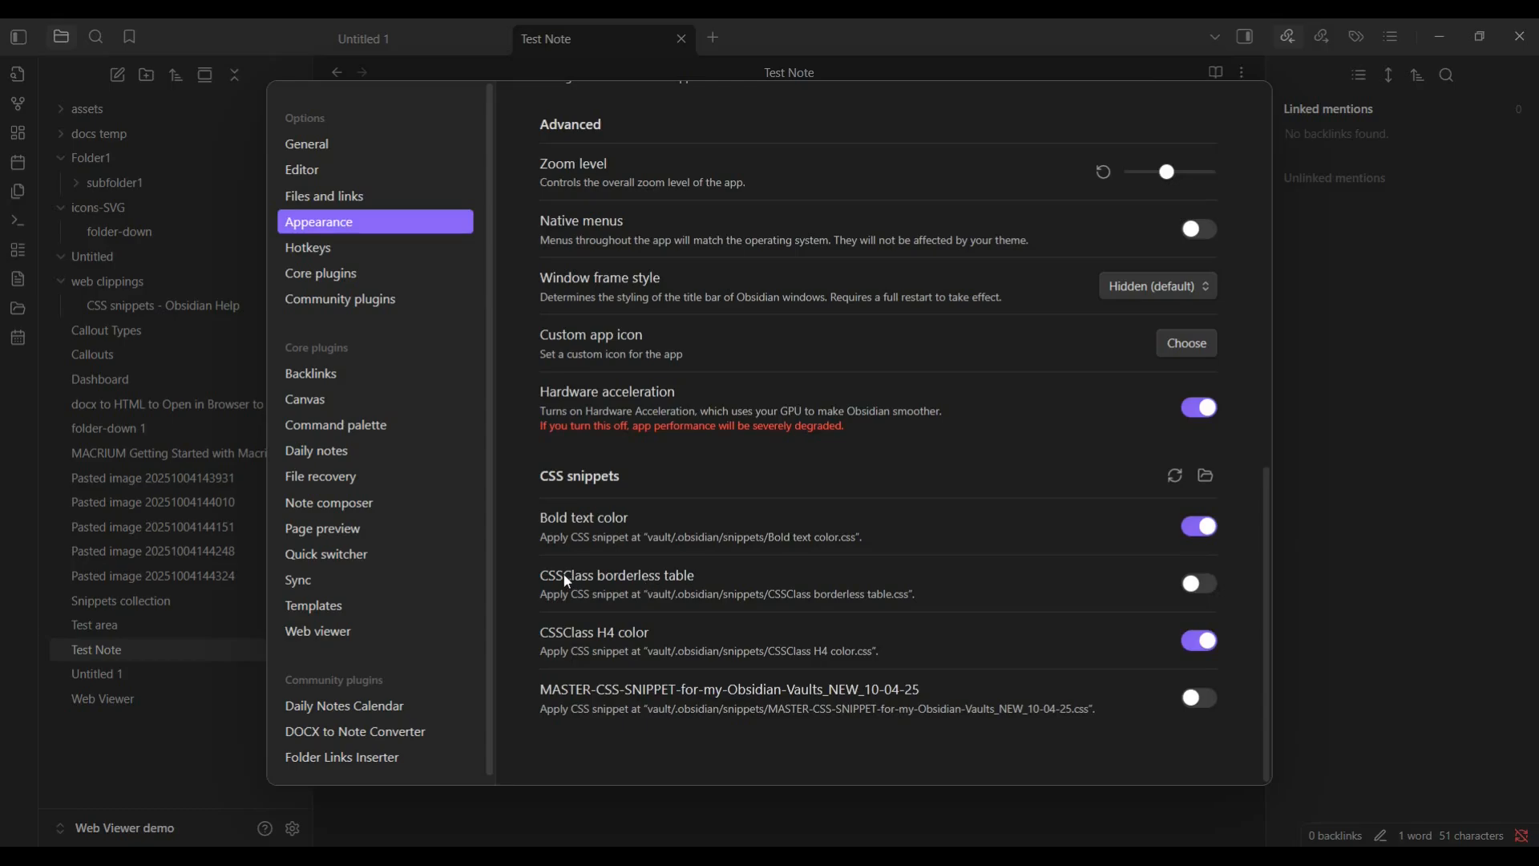
click(1199, 583)
click(1322, 485)
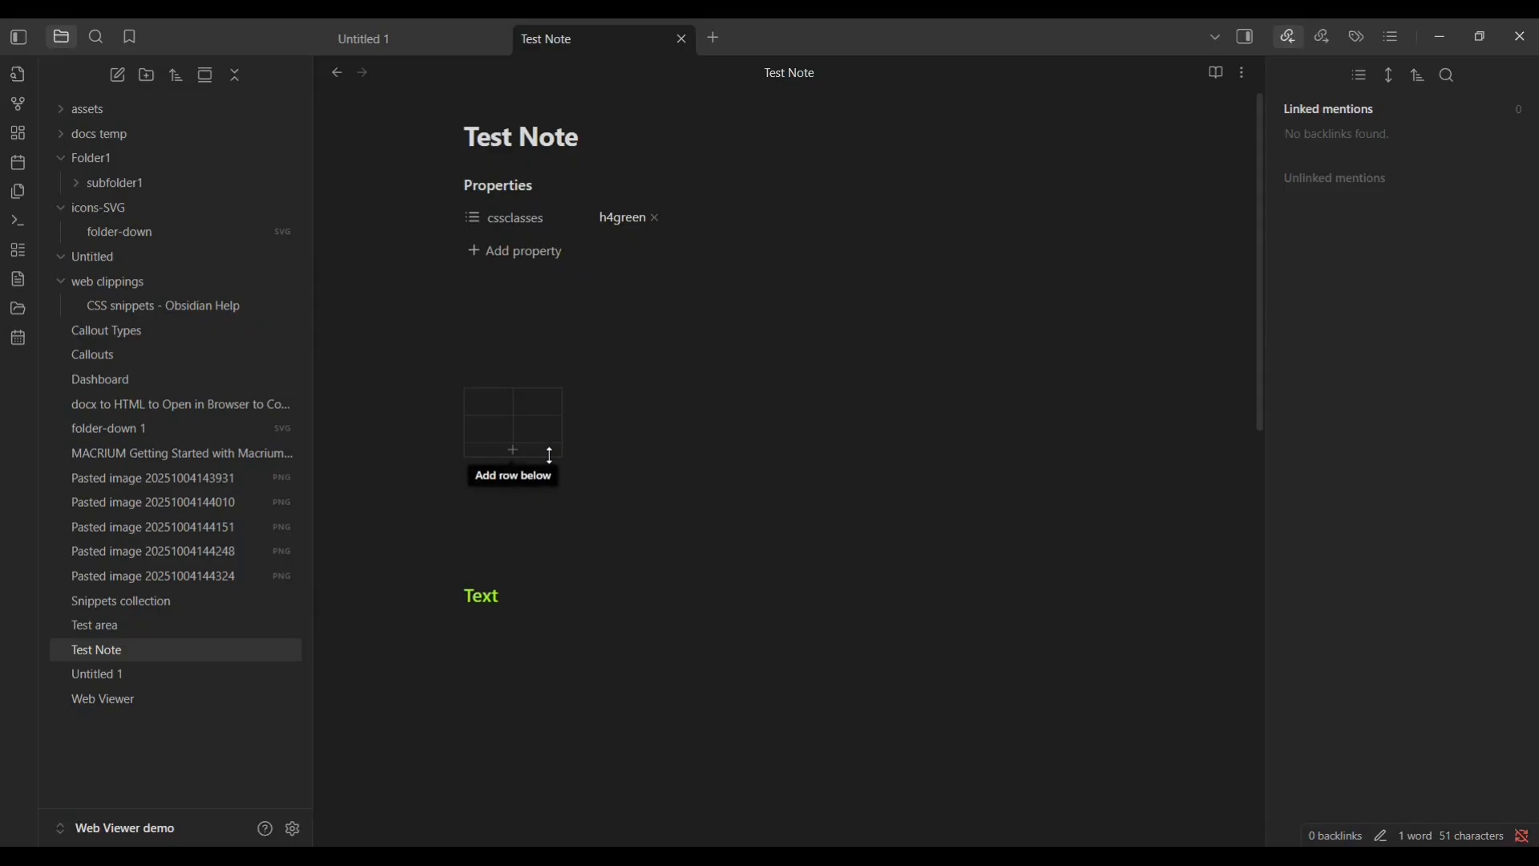
Try the table-borderless class in the note's cssclasses property and remove it again
click(699, 219)
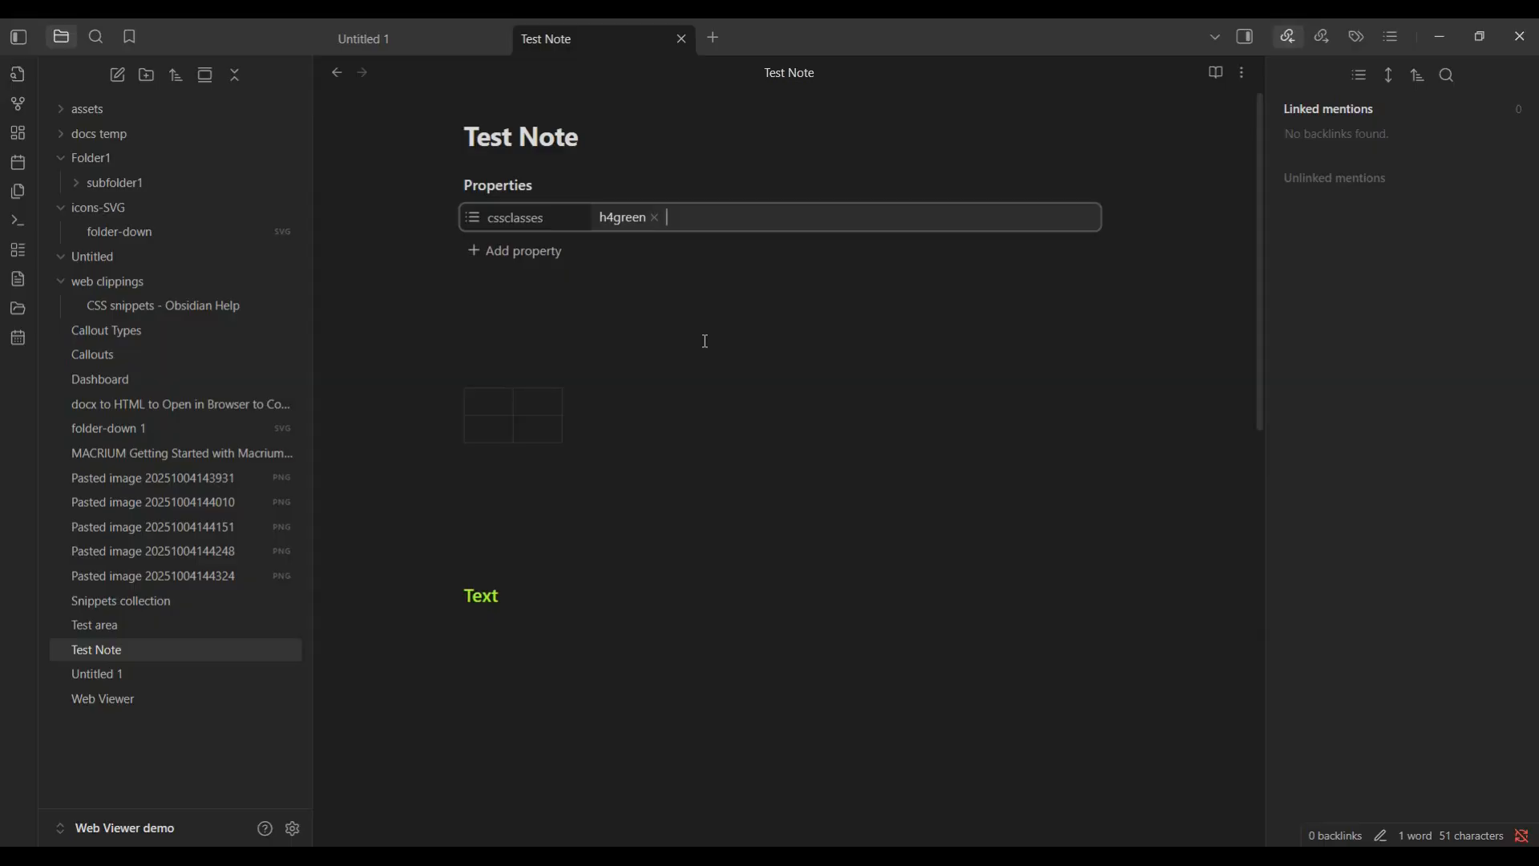
click(687, 218)
key(ctrl+v)
key(Return)
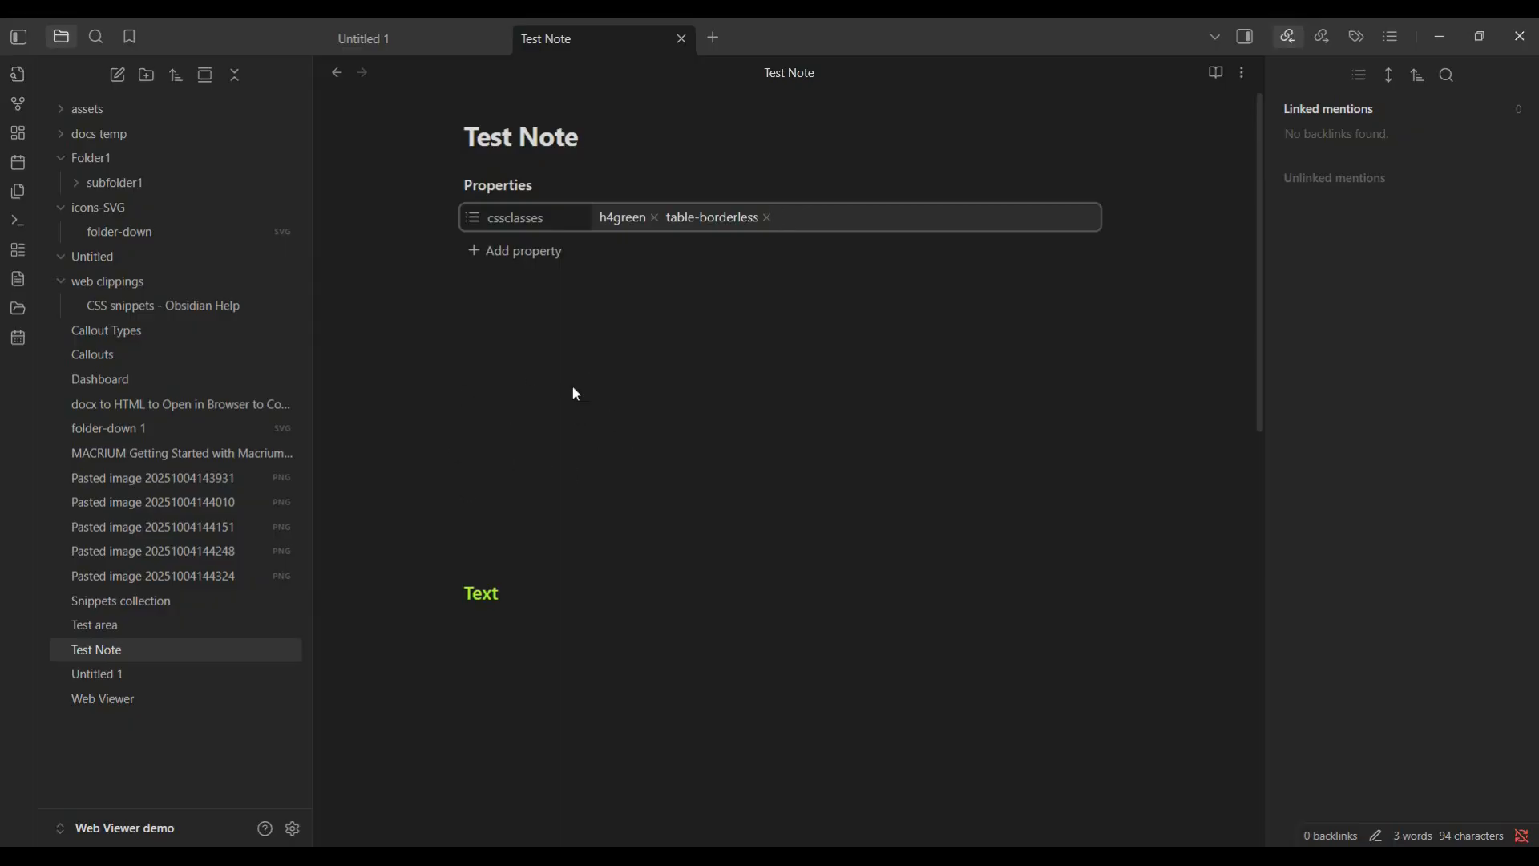
click(768, 217)
Fill the table's cells with 1 and 2 in the header row and 3 and 4 in the row below
click(493, 400)
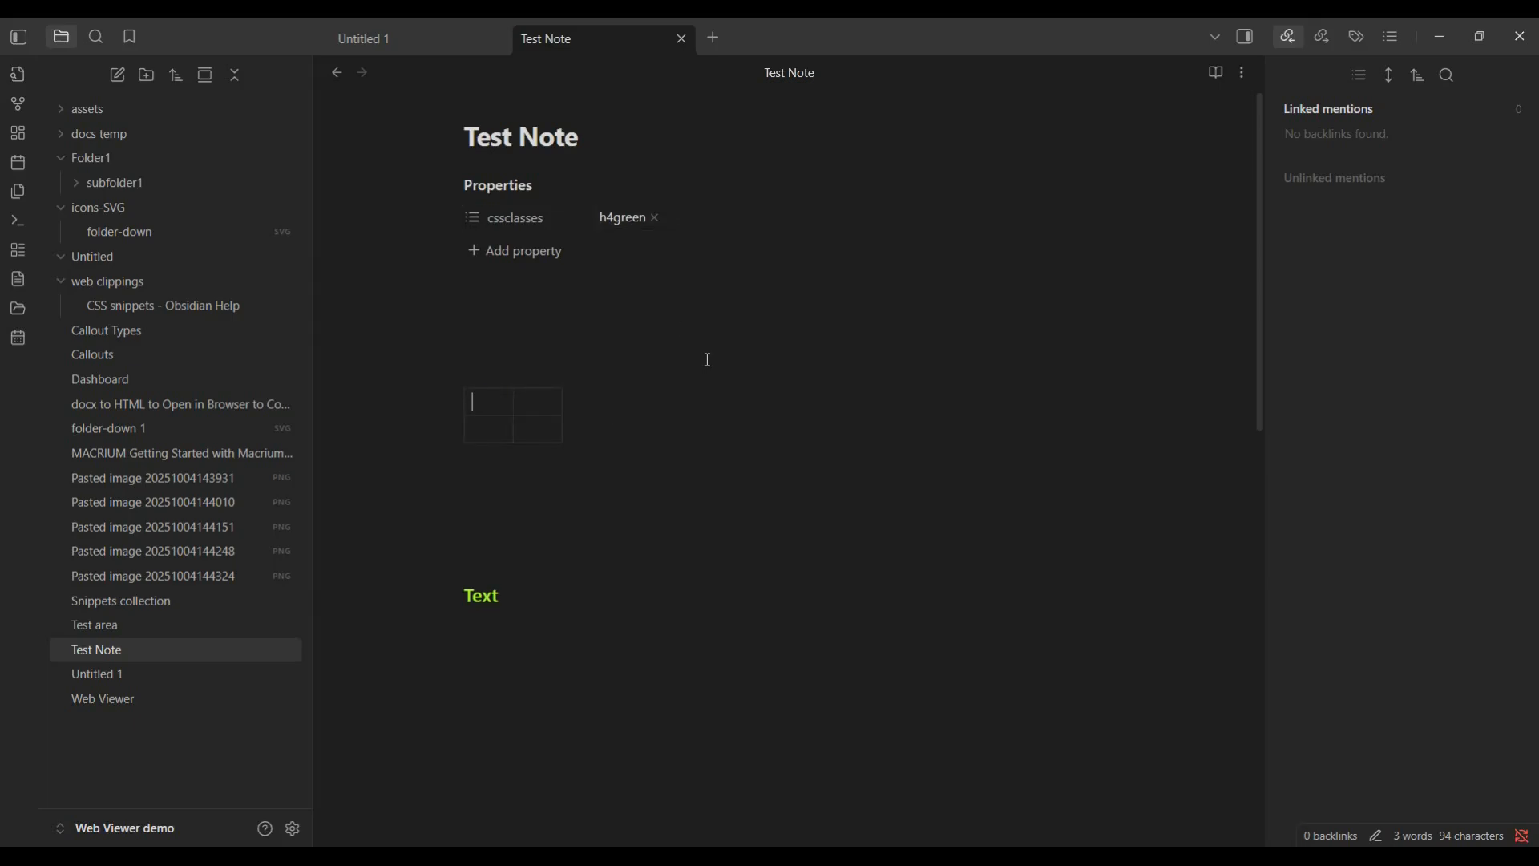
text(1)
key(Tab)
text(2)
key(Return)
text(4)
key(shift+Tab)
text(3)
right_click(680, 375)
Try the table-borderless class on the filled table through the cssclasses property, and remove the class again
click(665, 217)
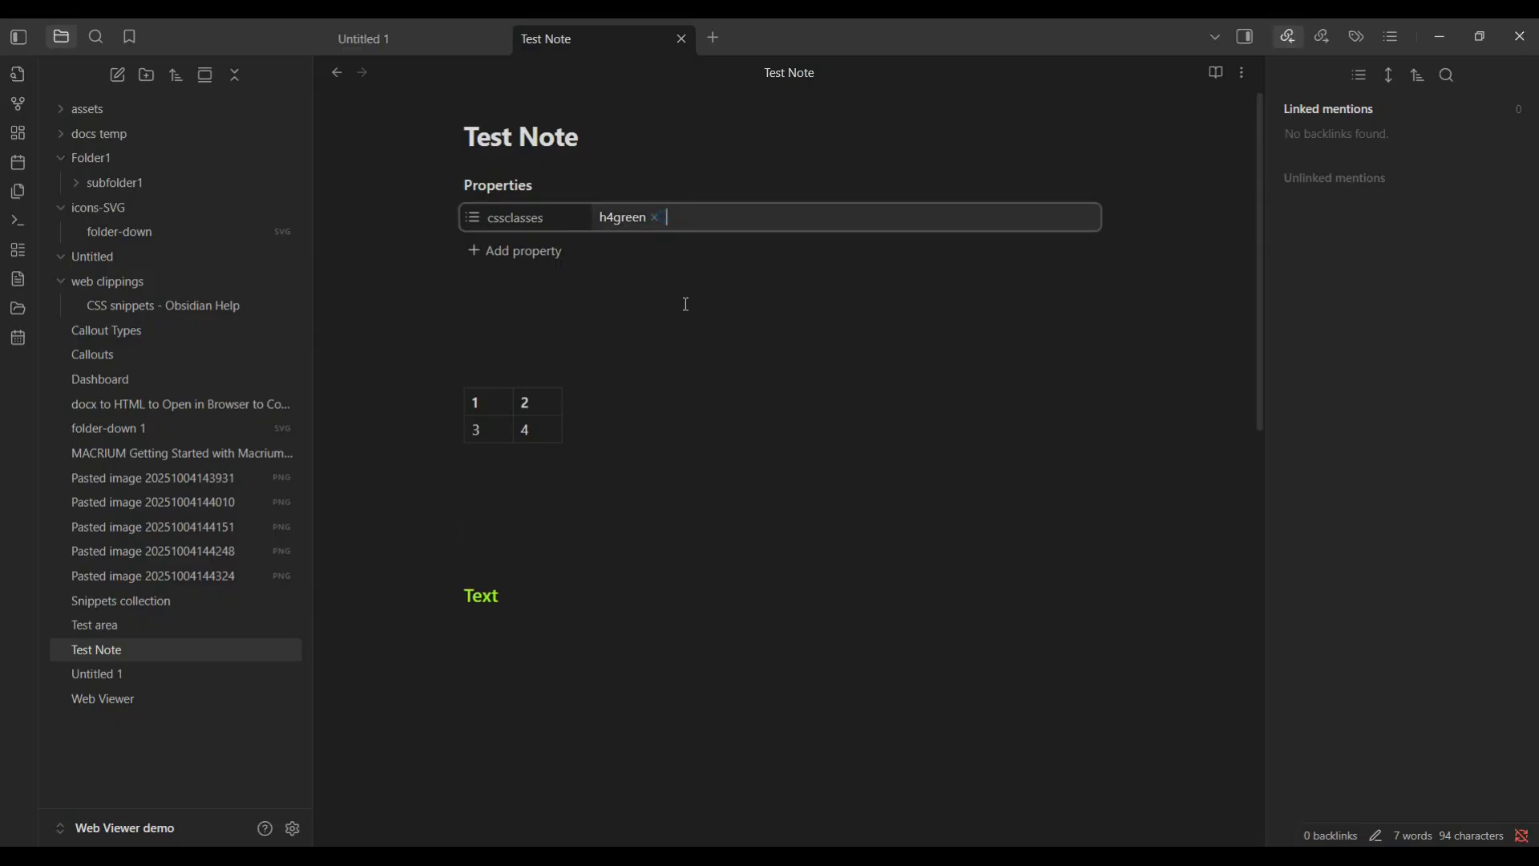
key(ctrl+v)
key(Return)
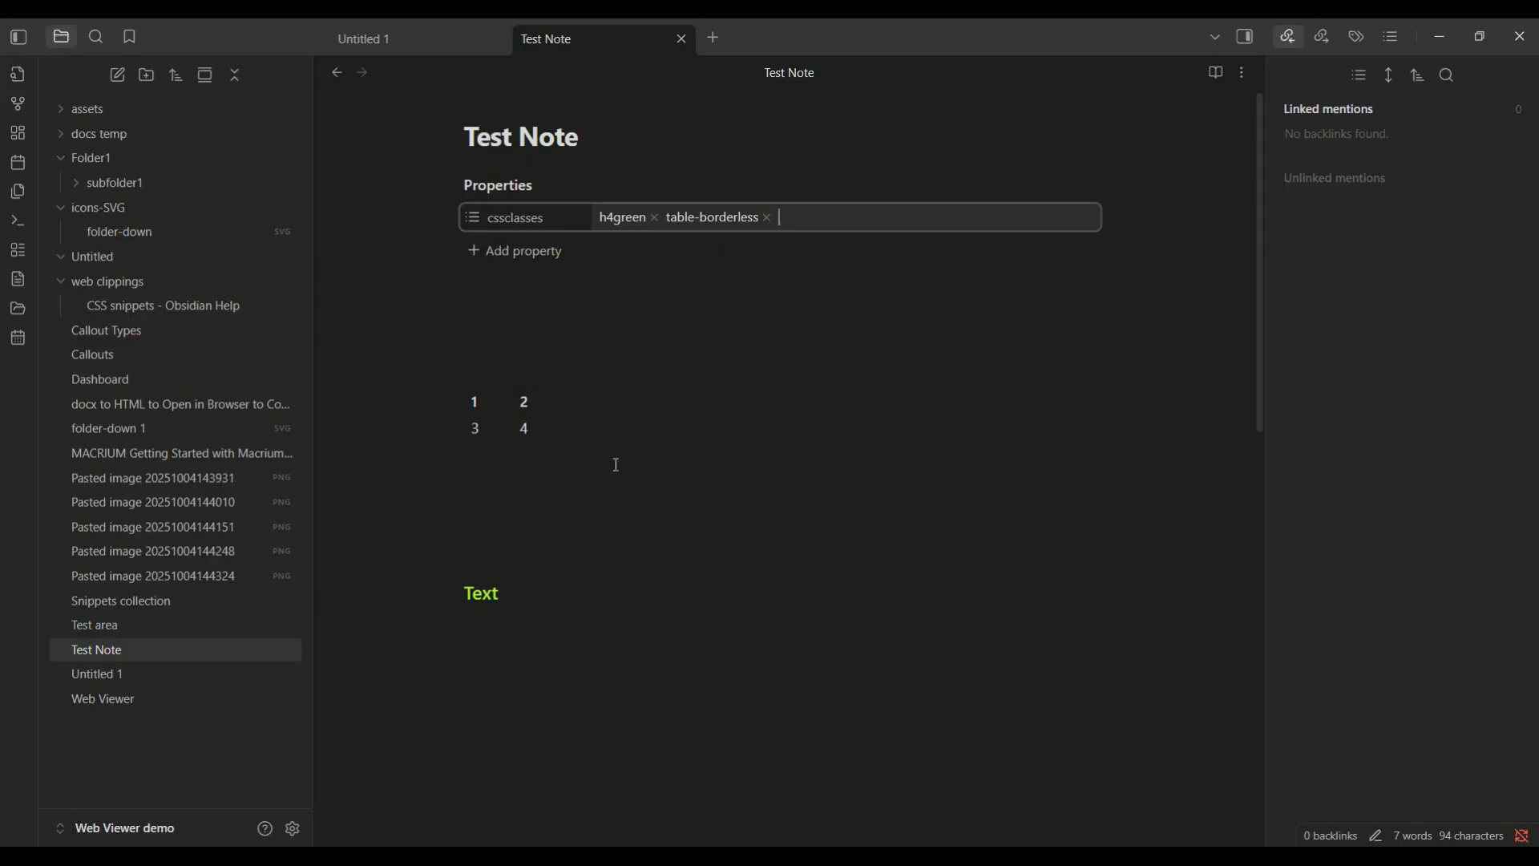
click(767, 216)
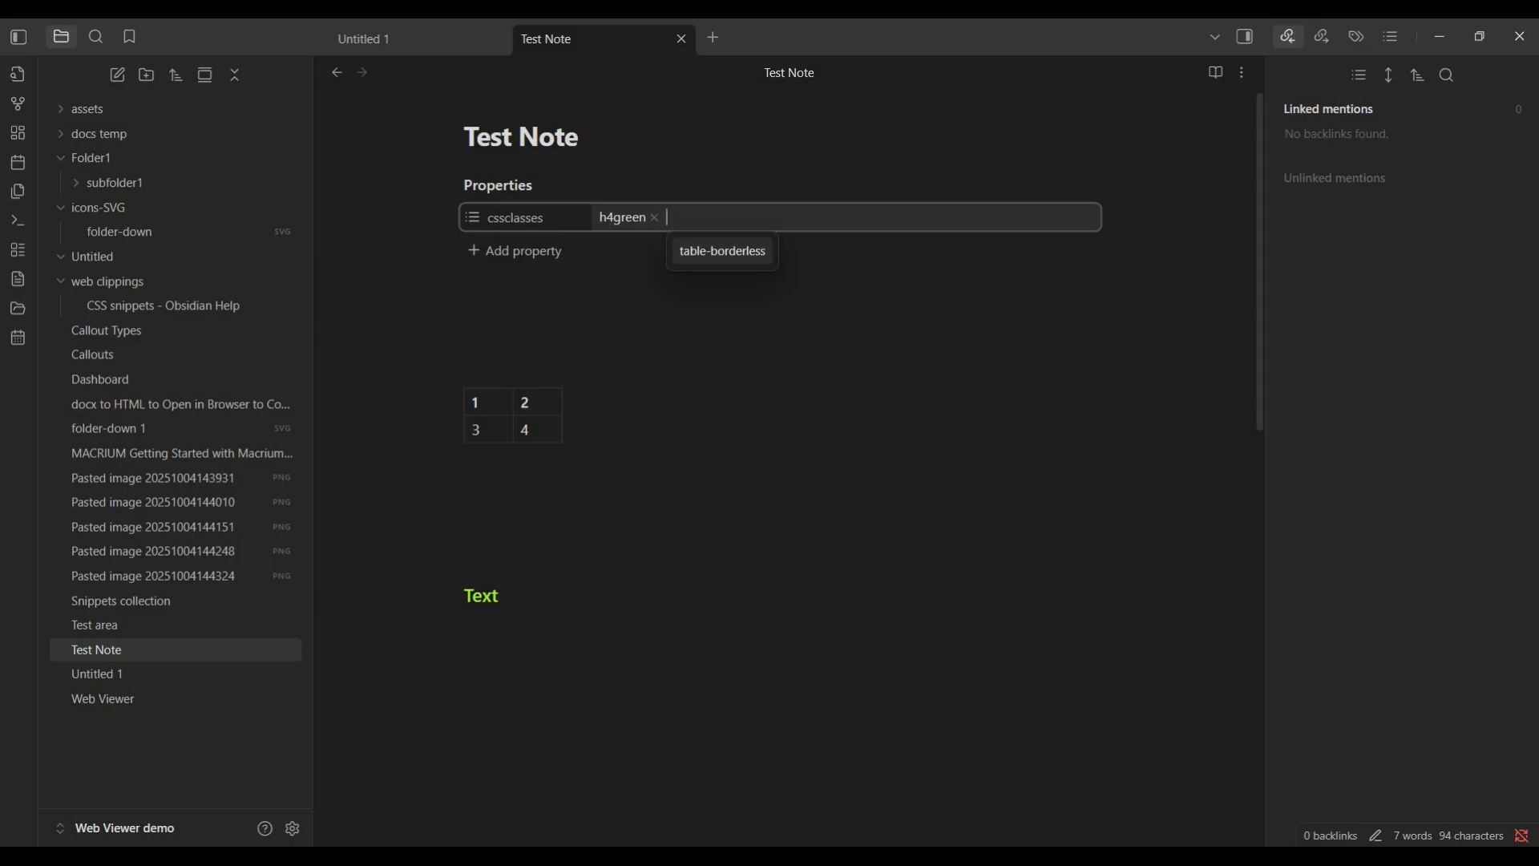
Switch to the snippet constructor in the browser and view the Table Dashboard design and Table Header BG & Text colors snippets
key(alt+Tab)
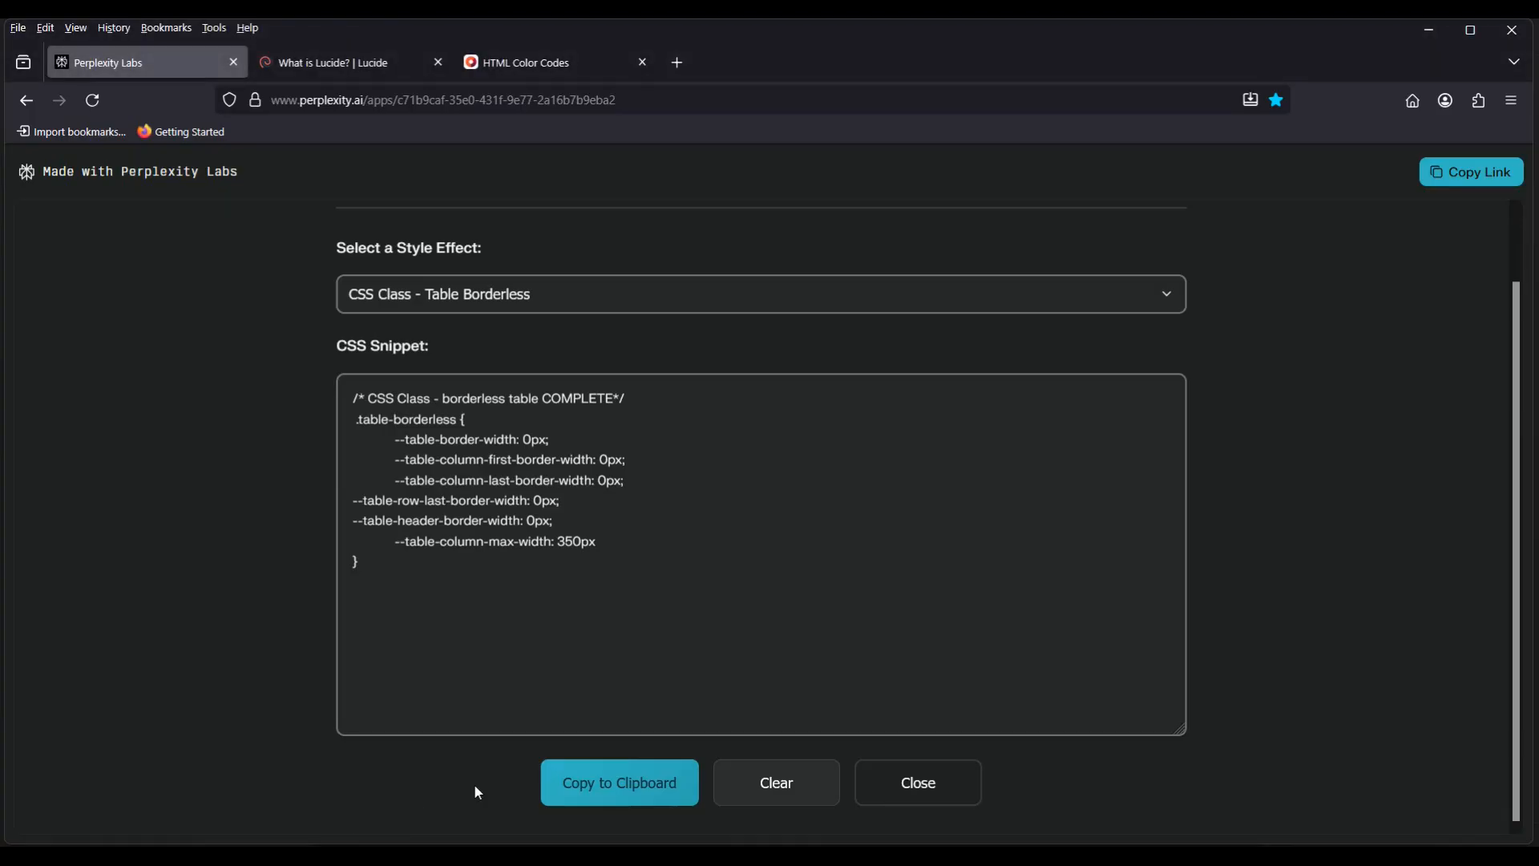
click(1163, 296)
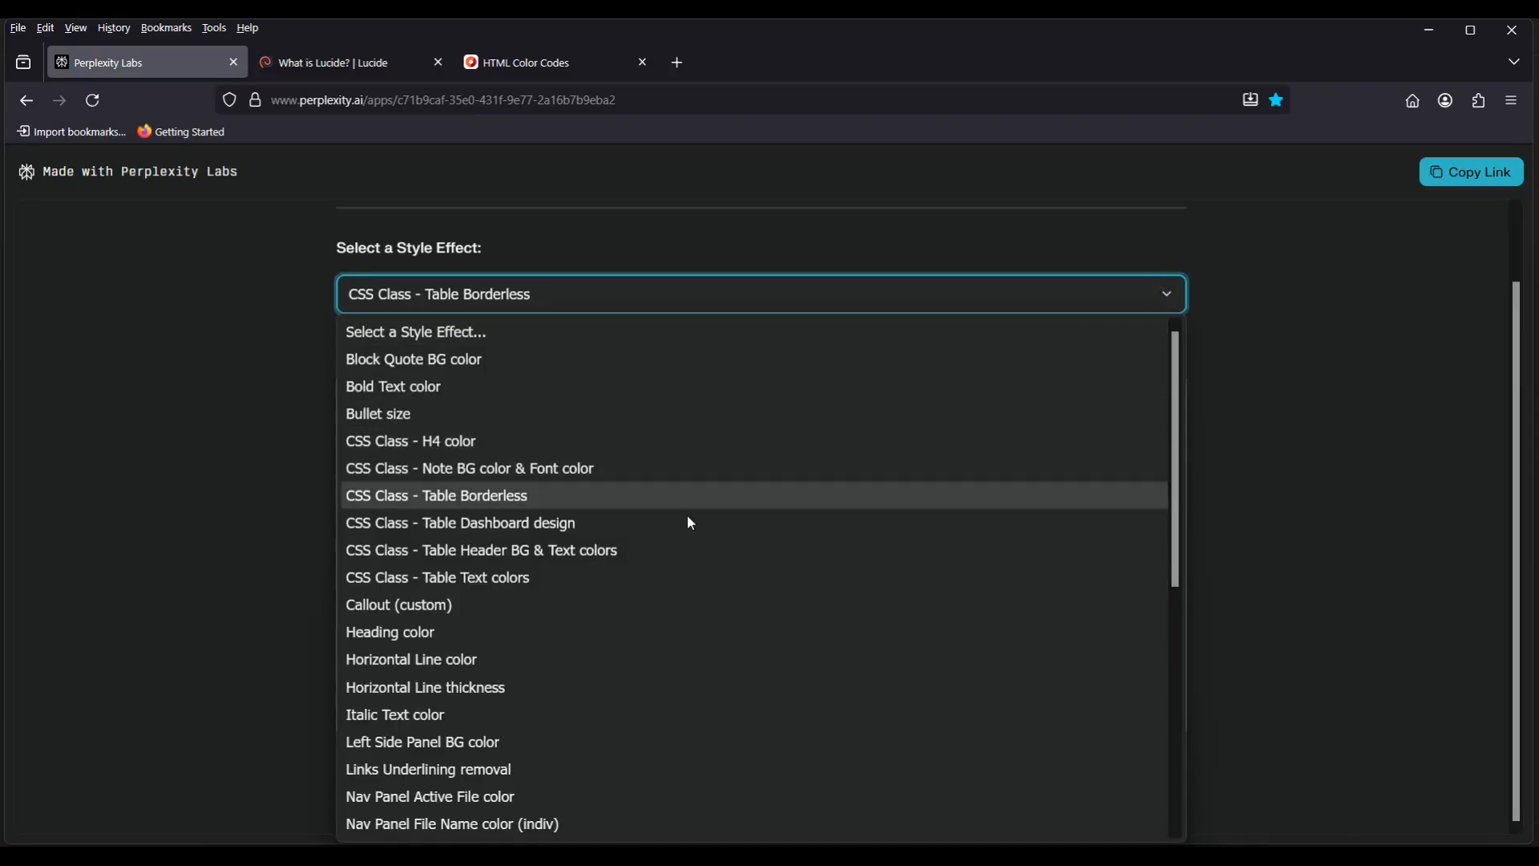
click(520, 526)
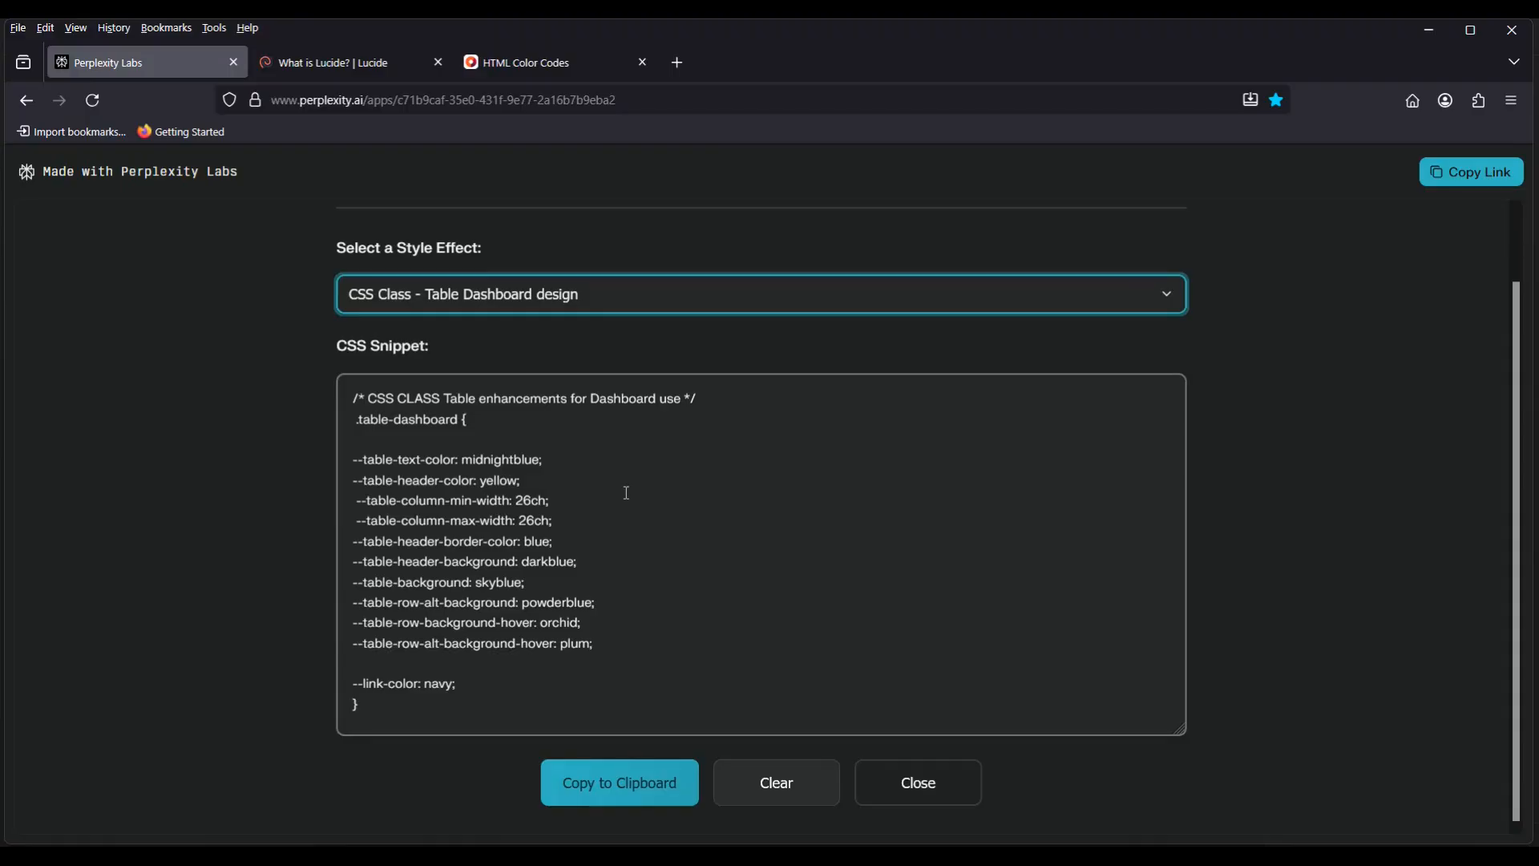
click(1166, 298)
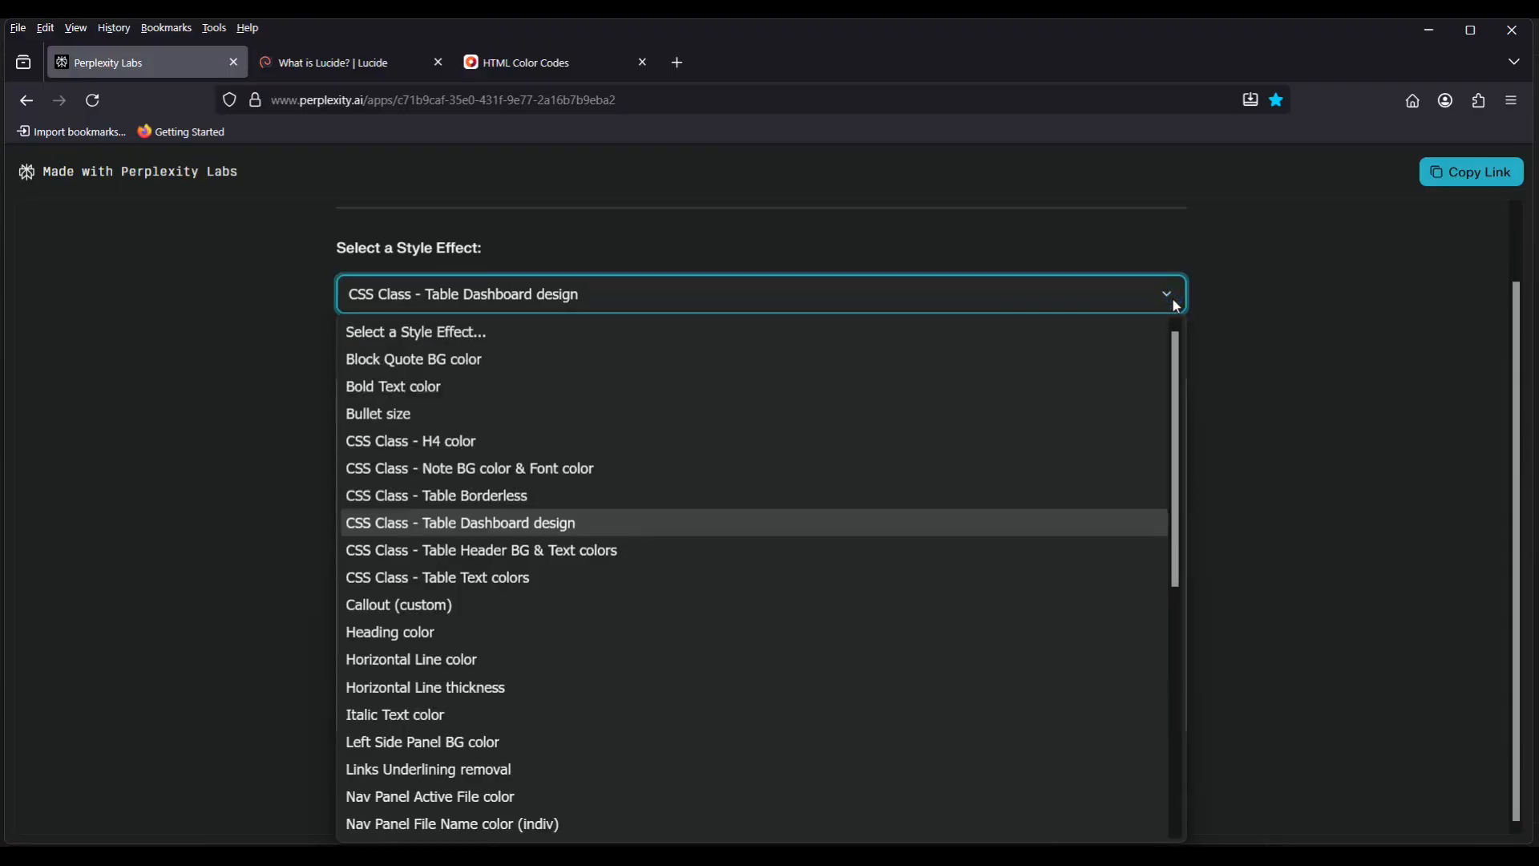
click(593, 553)
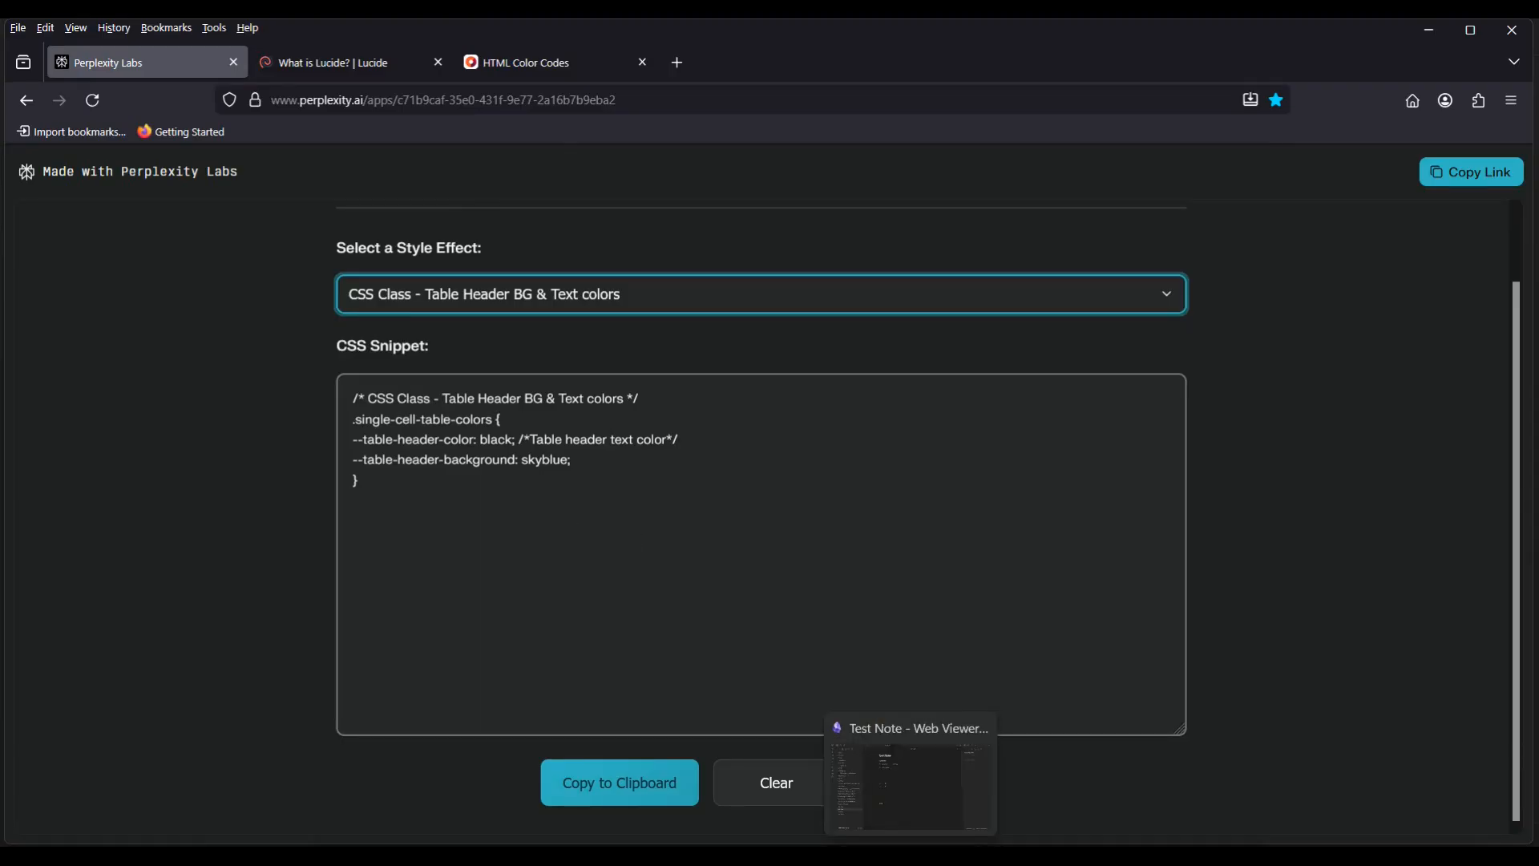
Switch to Obsidian and add a third row below the table in Test Note
click(911, 858)
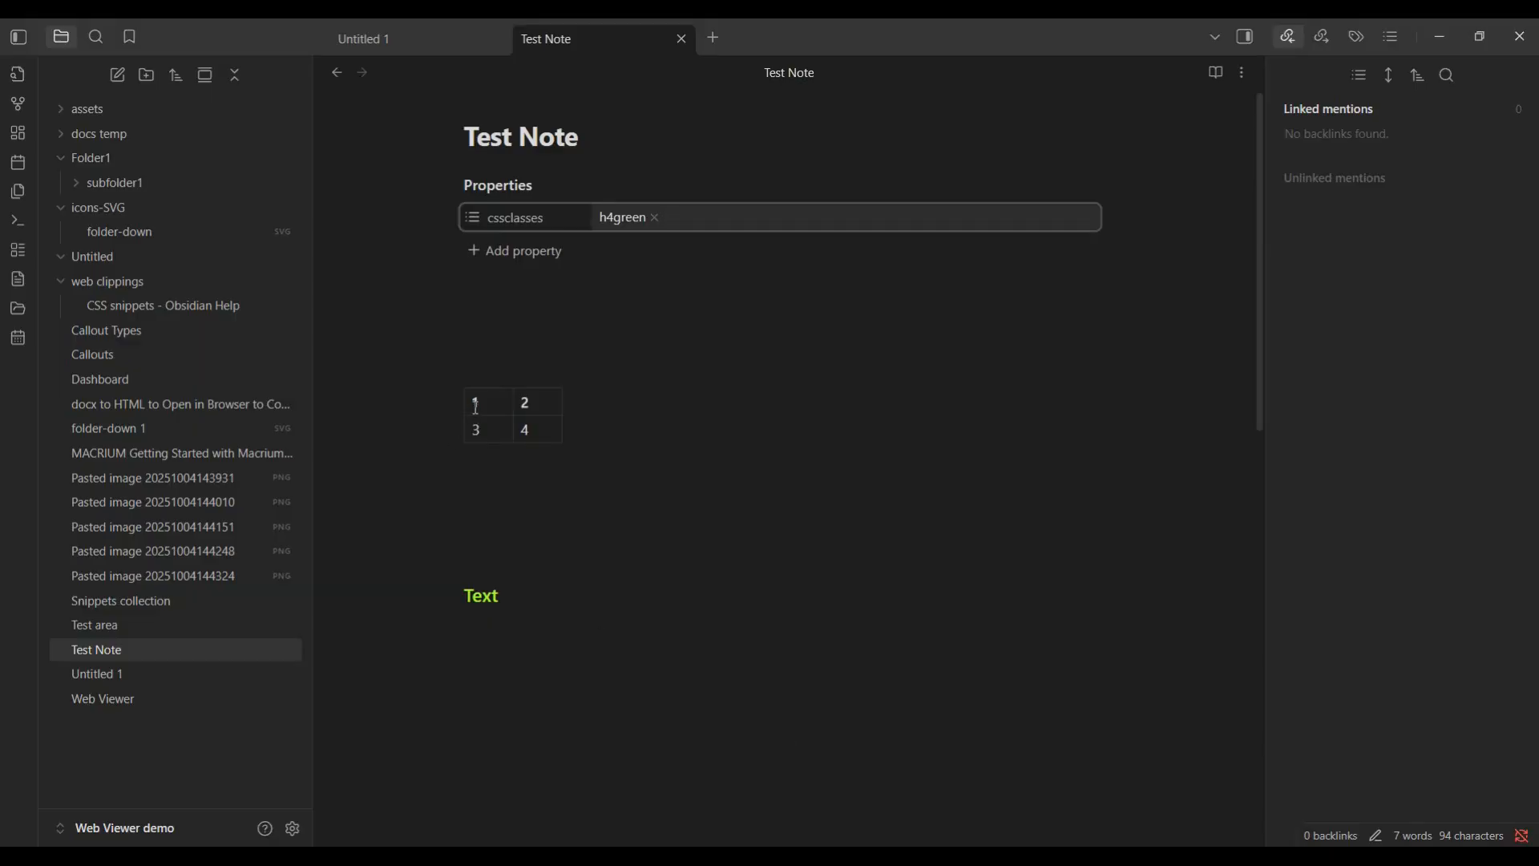
drag(476, 407, 553, 403)
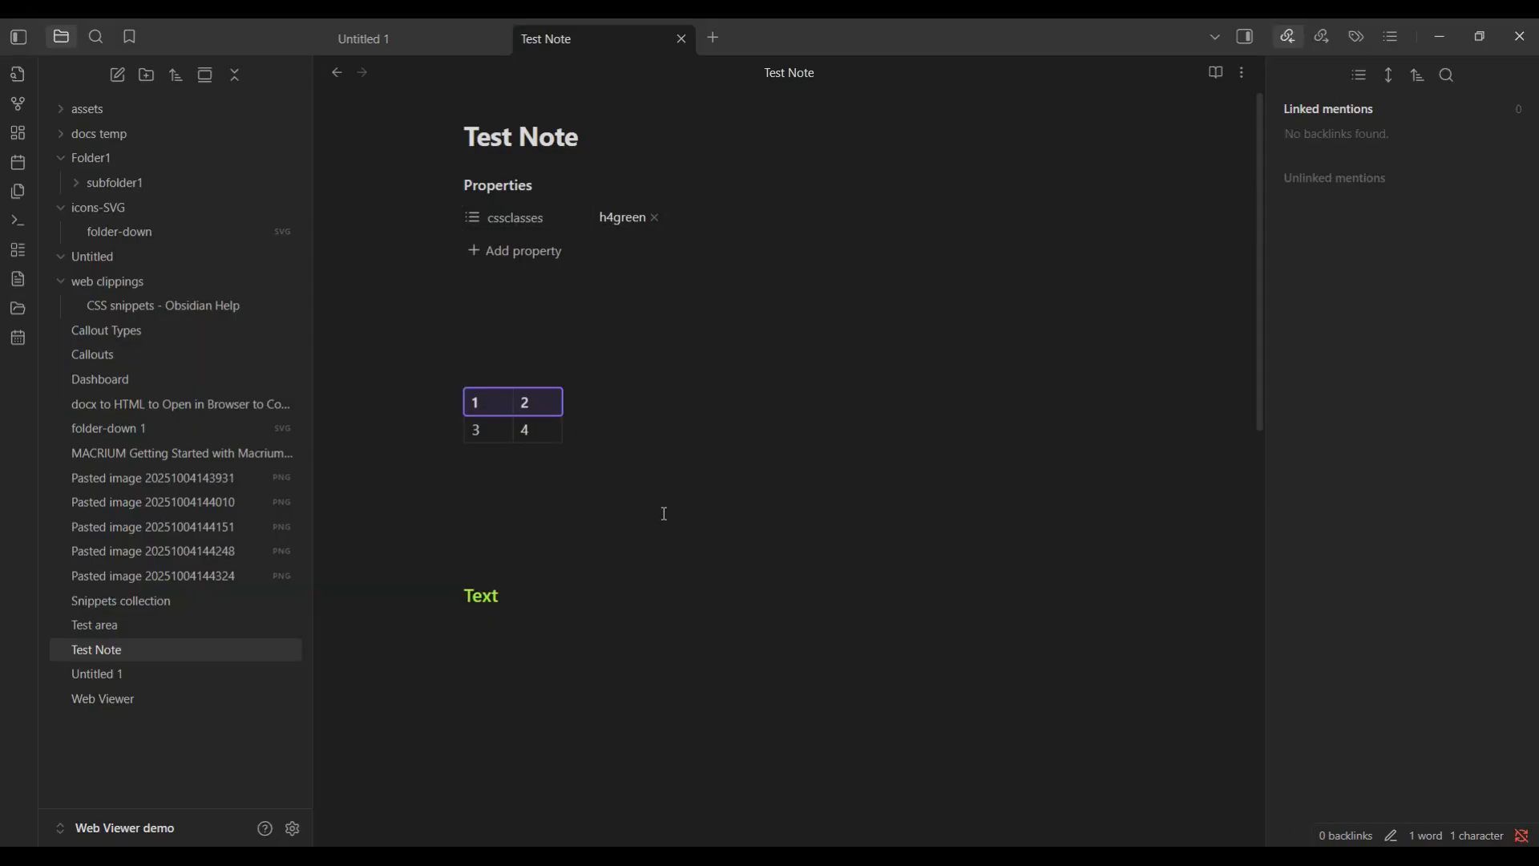
click(512, 443)
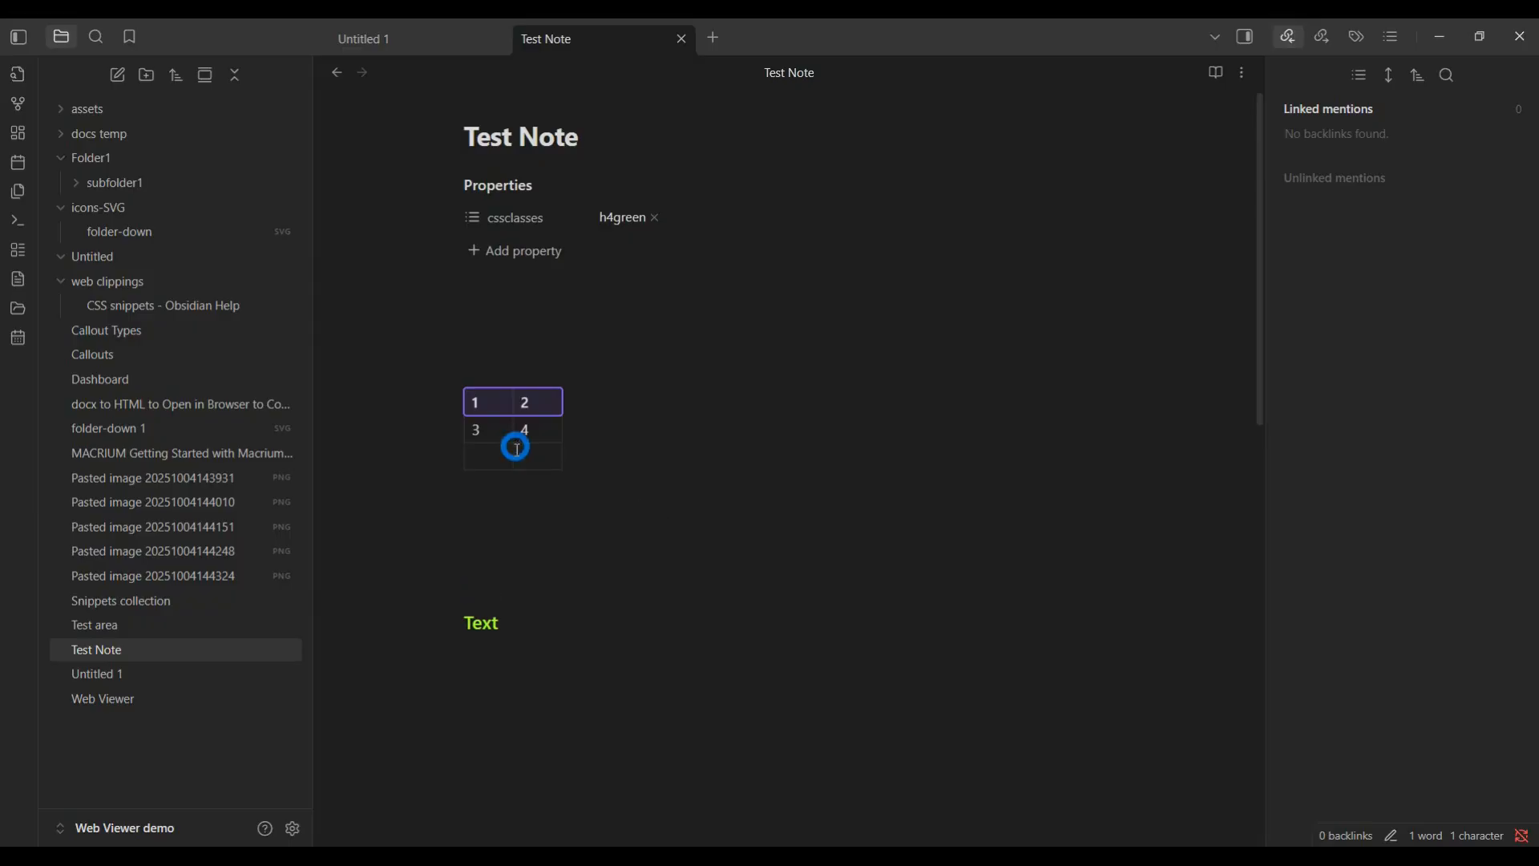
drag(497, 430, 561, 460)
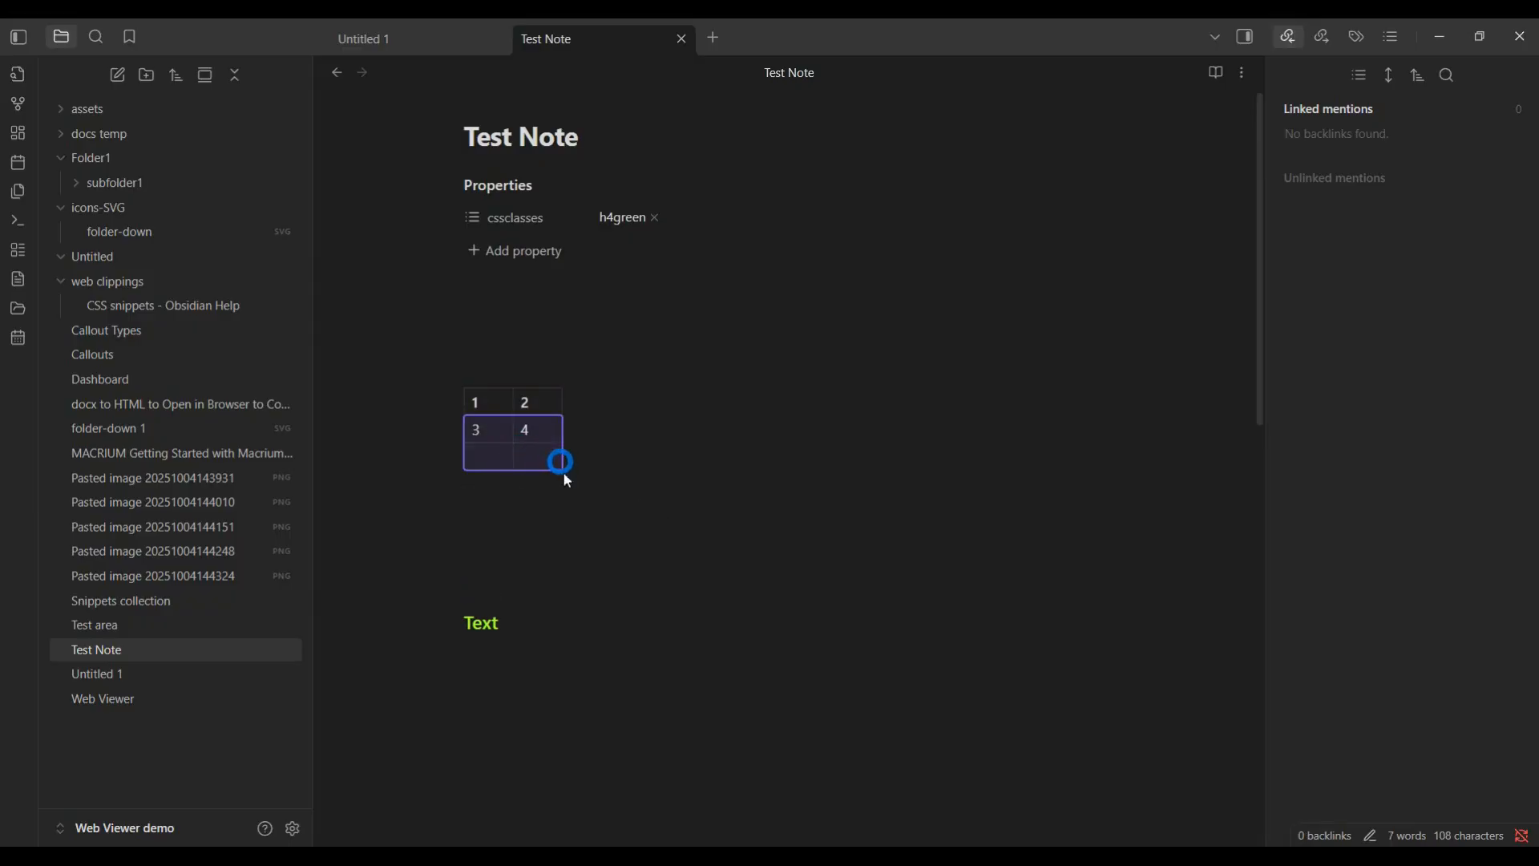
click(577, 505)
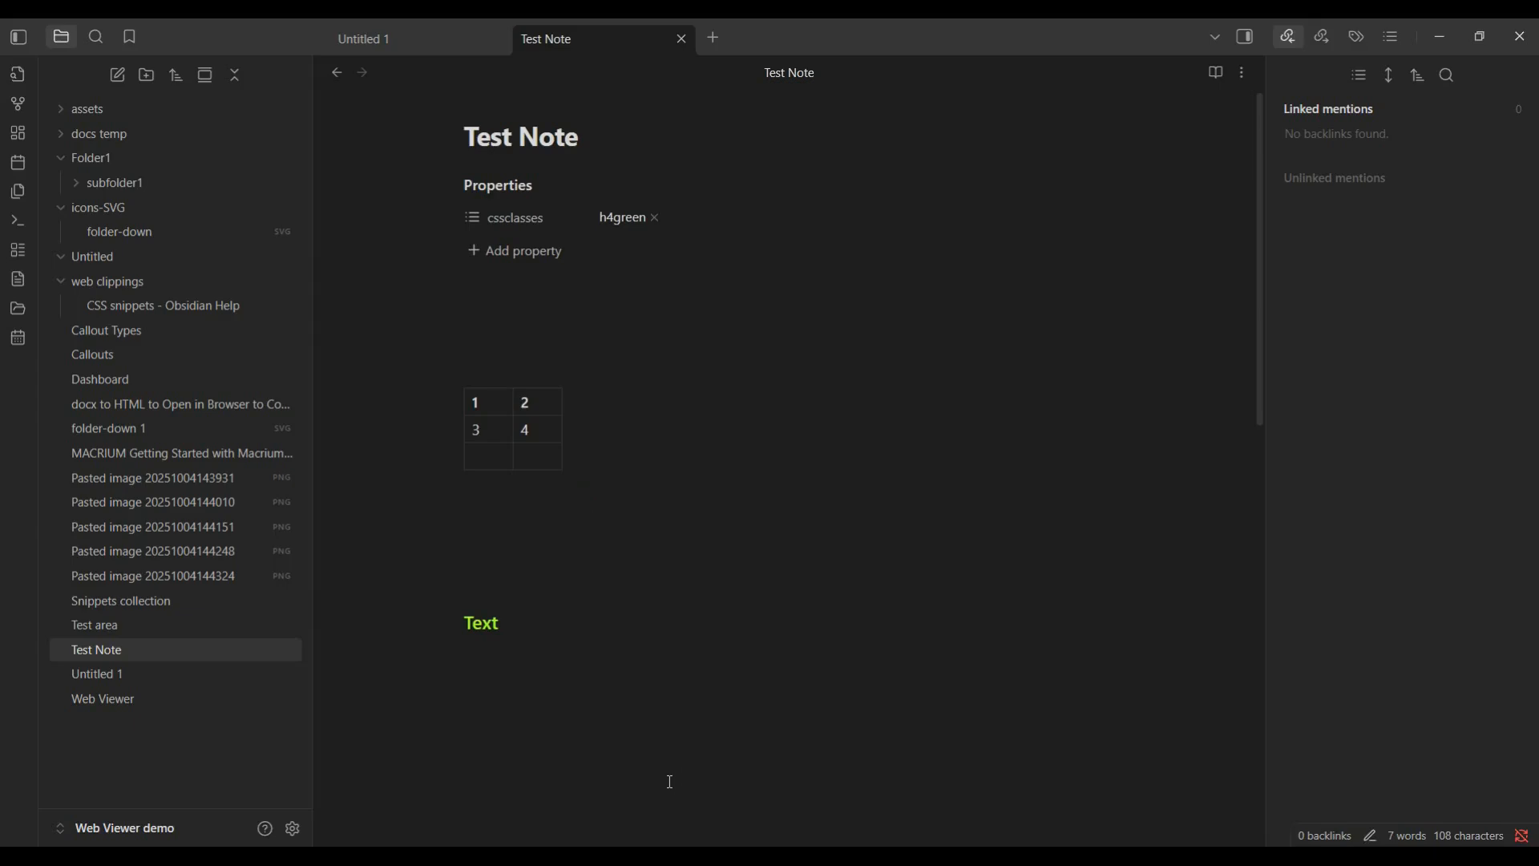
Switch to the snippet constructor, choose the "CSS Class - Table Text colors" style effect and copy its snippet
key(alt+Tab)
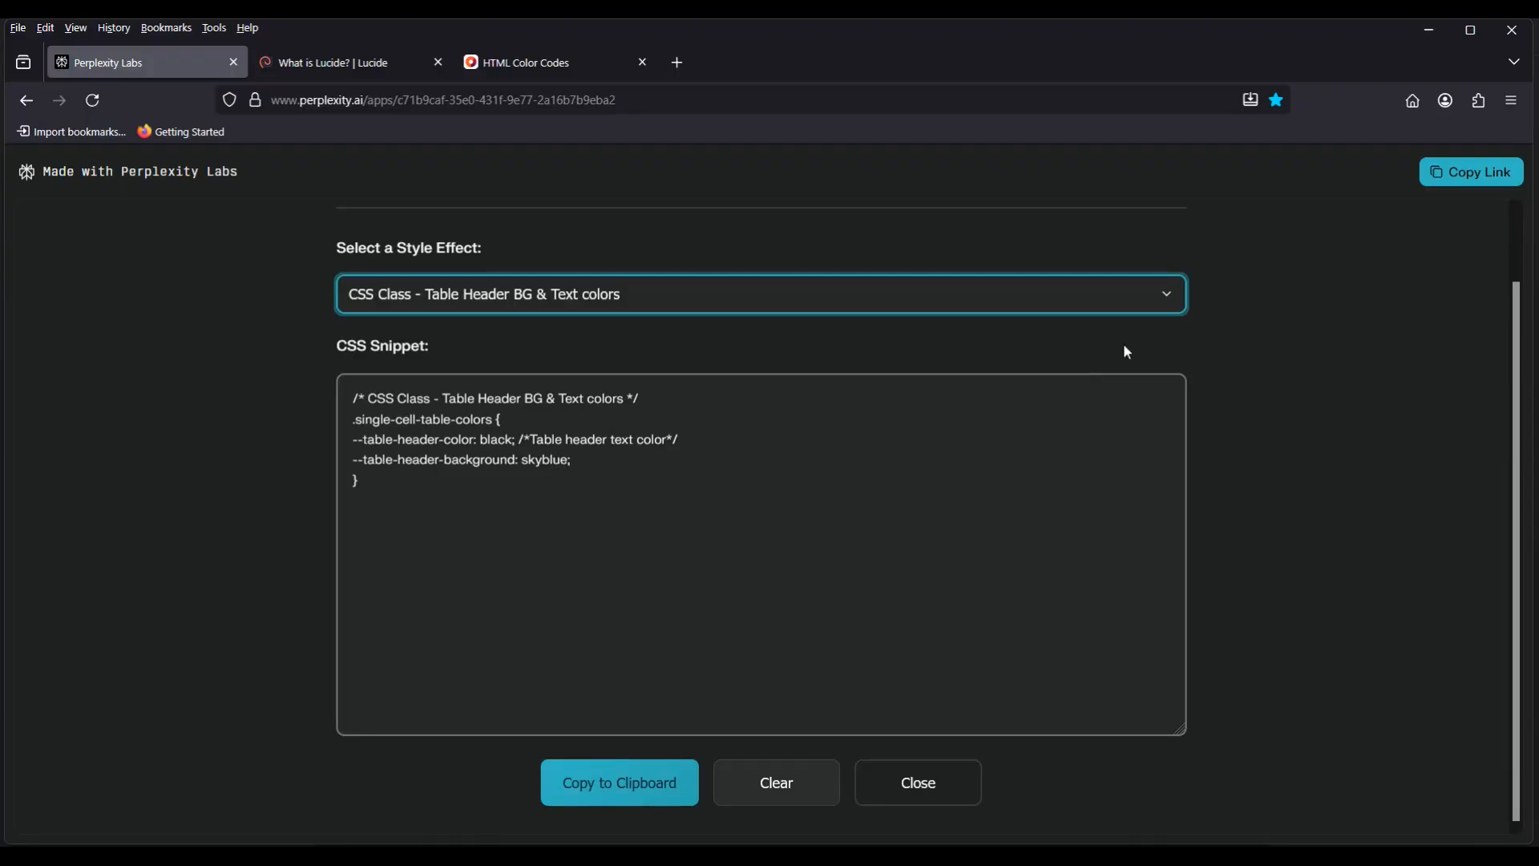
click(1176, 301)
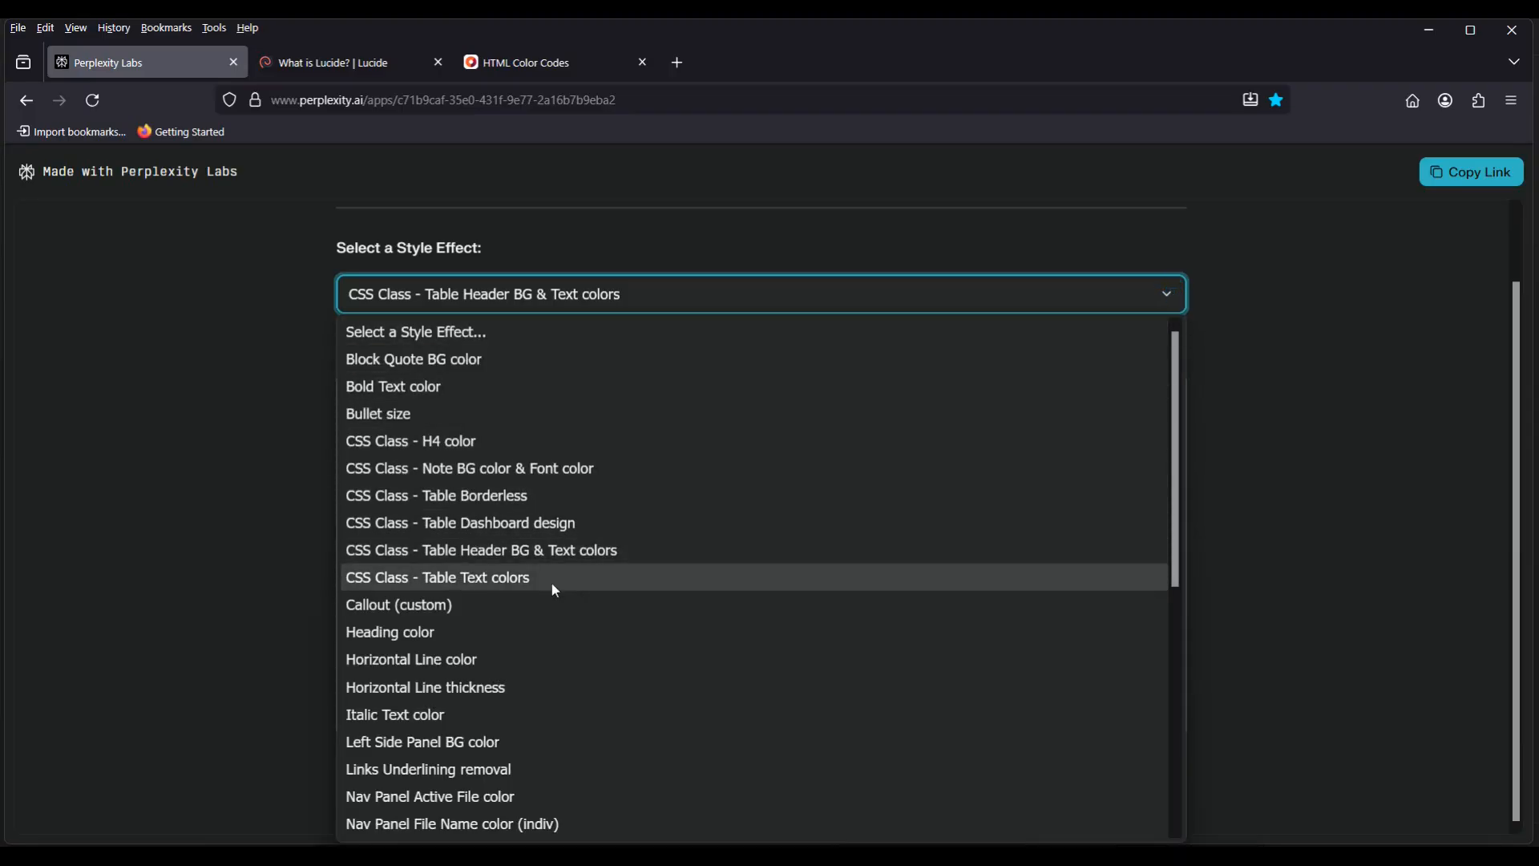
click(498, 588)
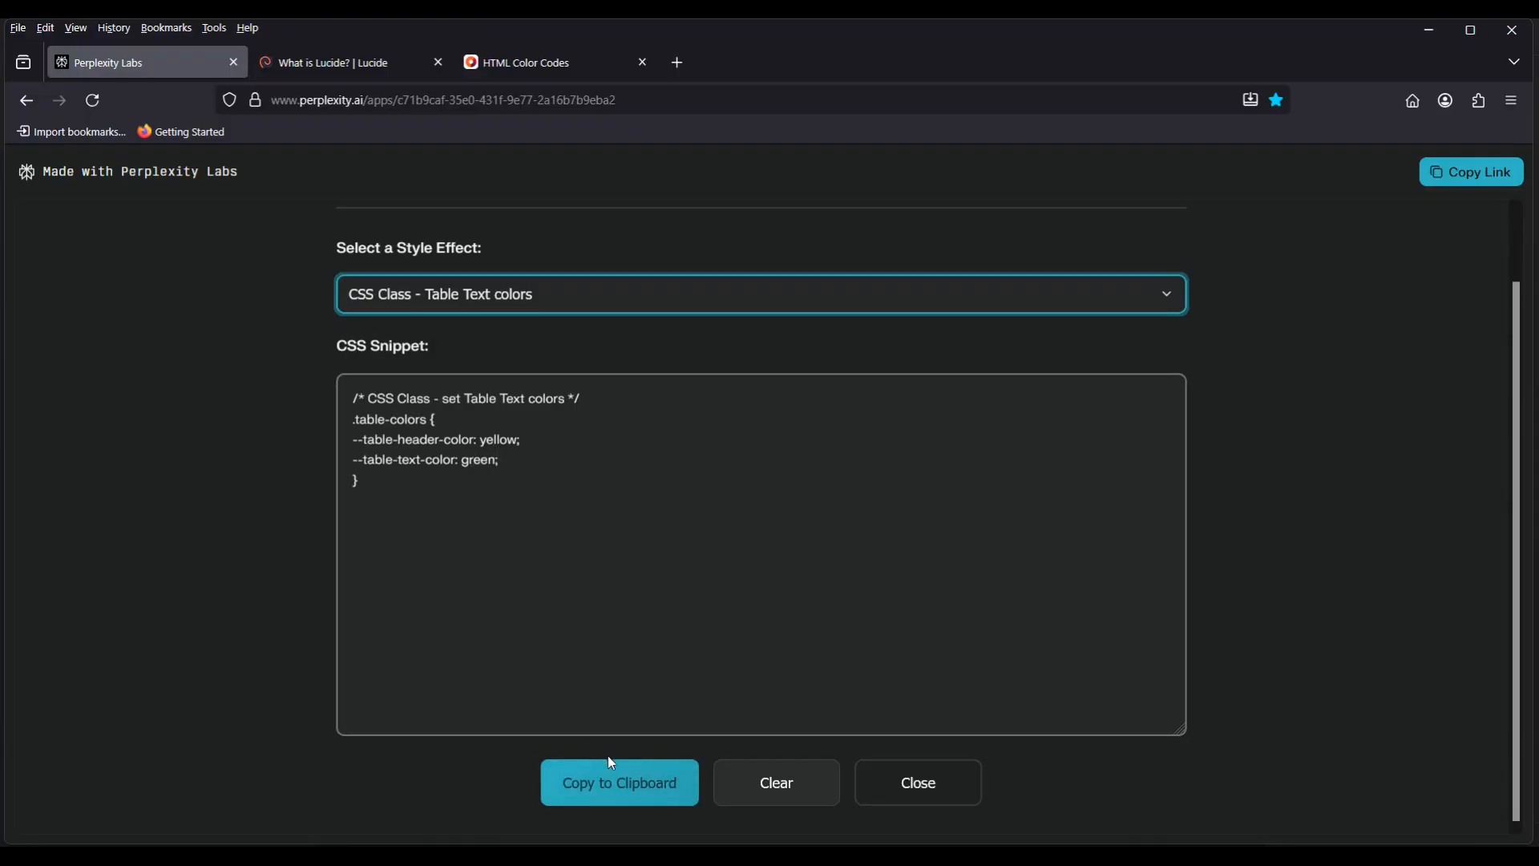
click(609, 779)
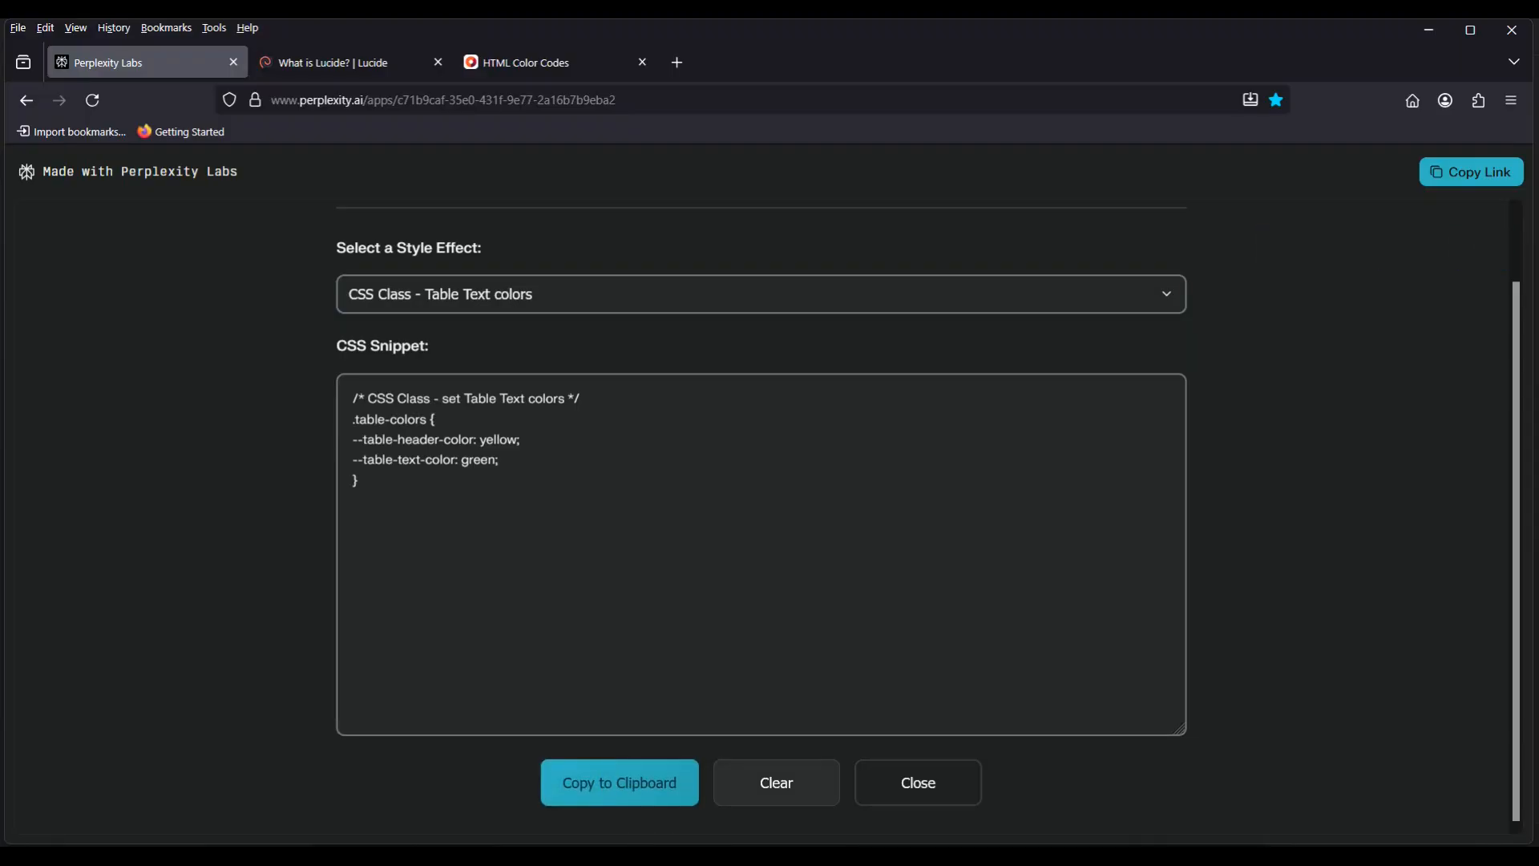
Switch to Notepad and replace the borderless table code with the copied table text colors snippet
key(alt+Tab)
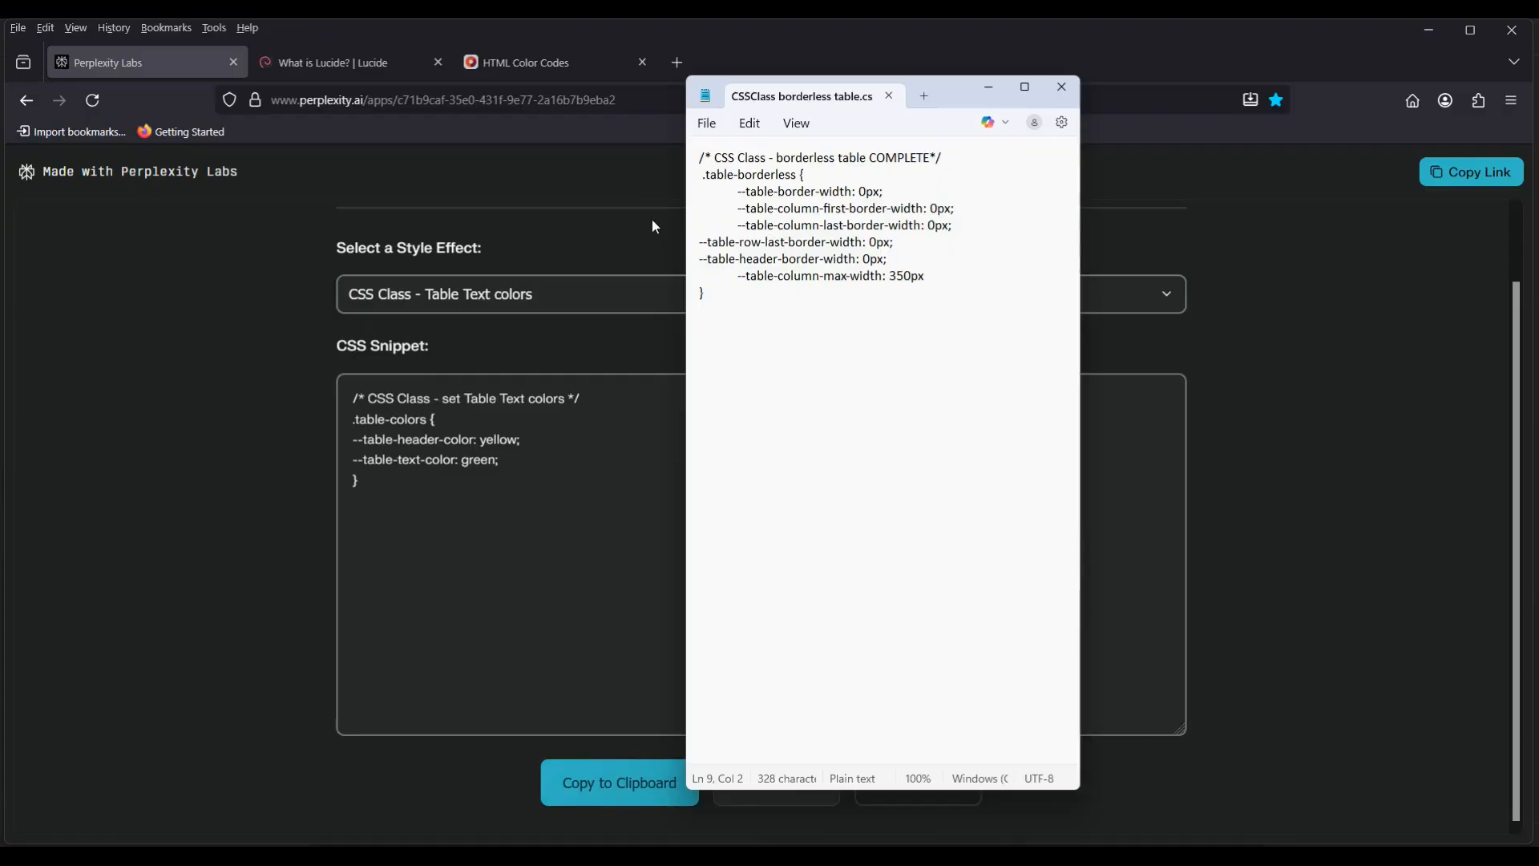
drag(706, 294, 674, 151)
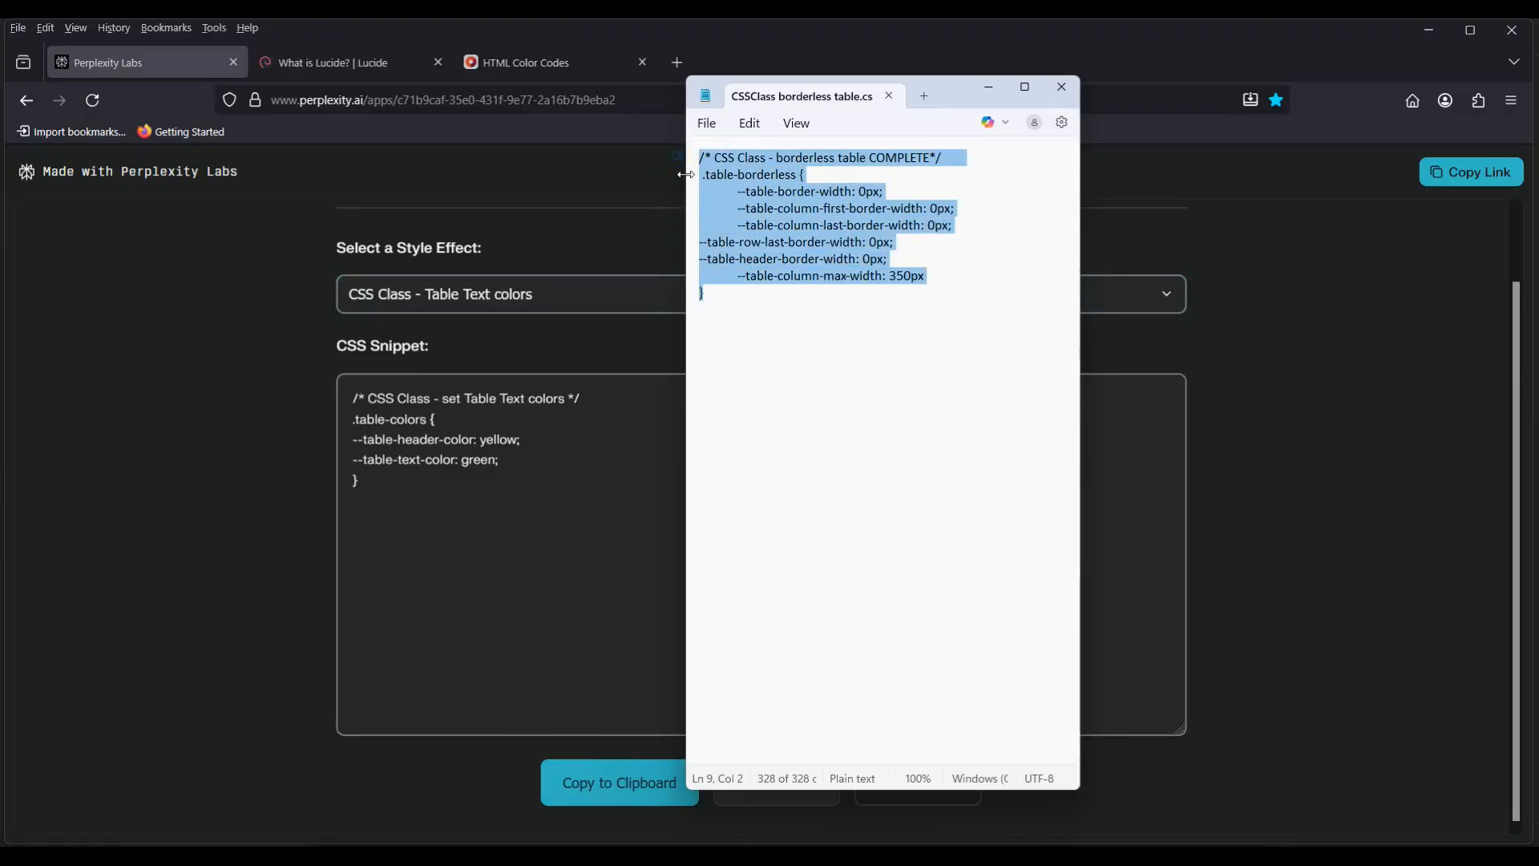
key(ctrl+v)
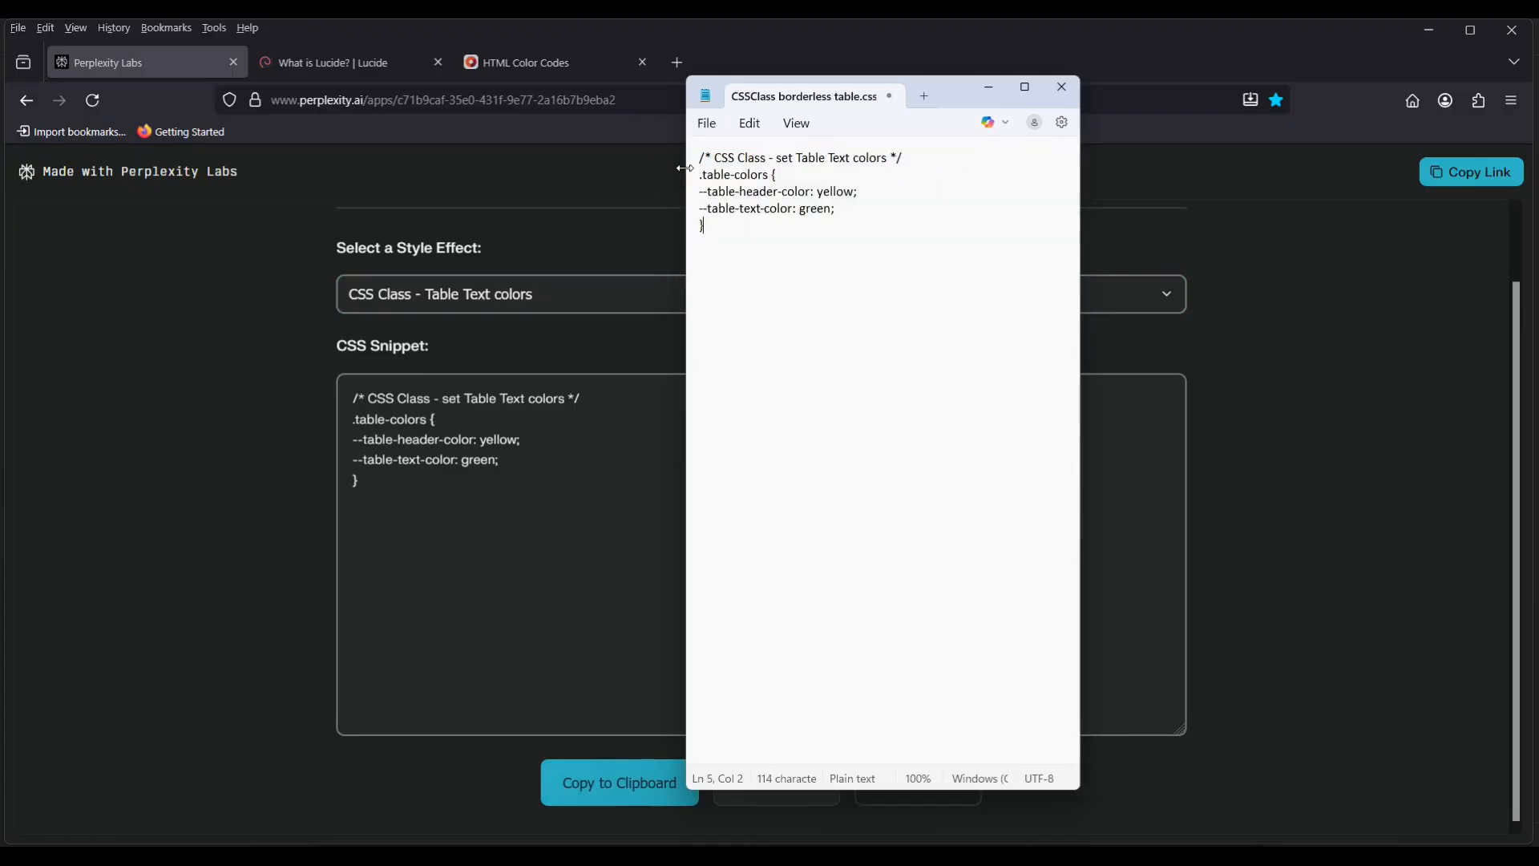
Save the snippet as a new file named "CSSClass table text.css" in the vault's snippets folder
click(709, 129)
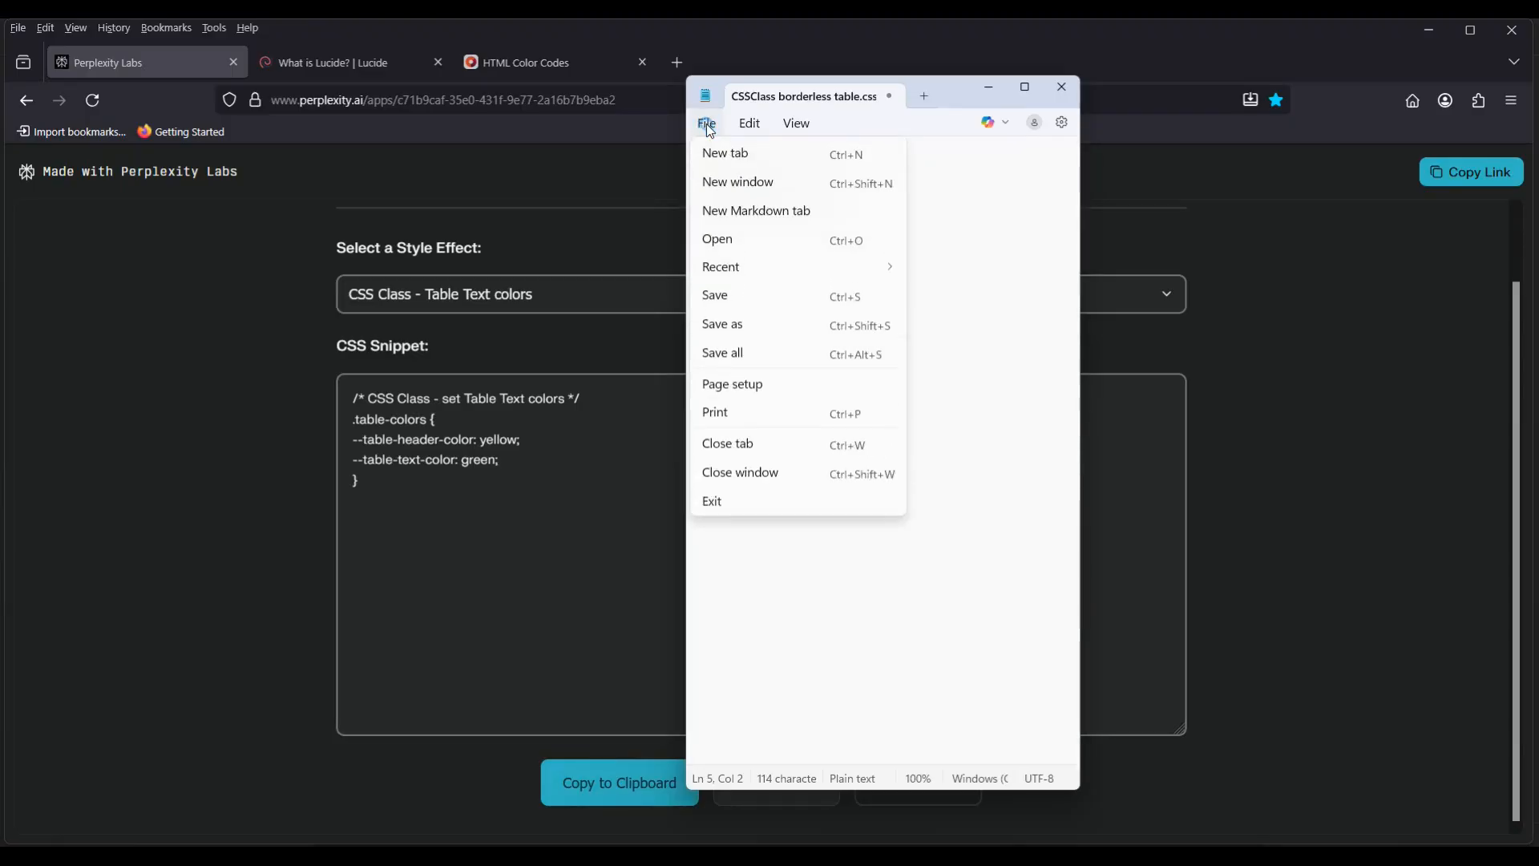
click(740, 335)
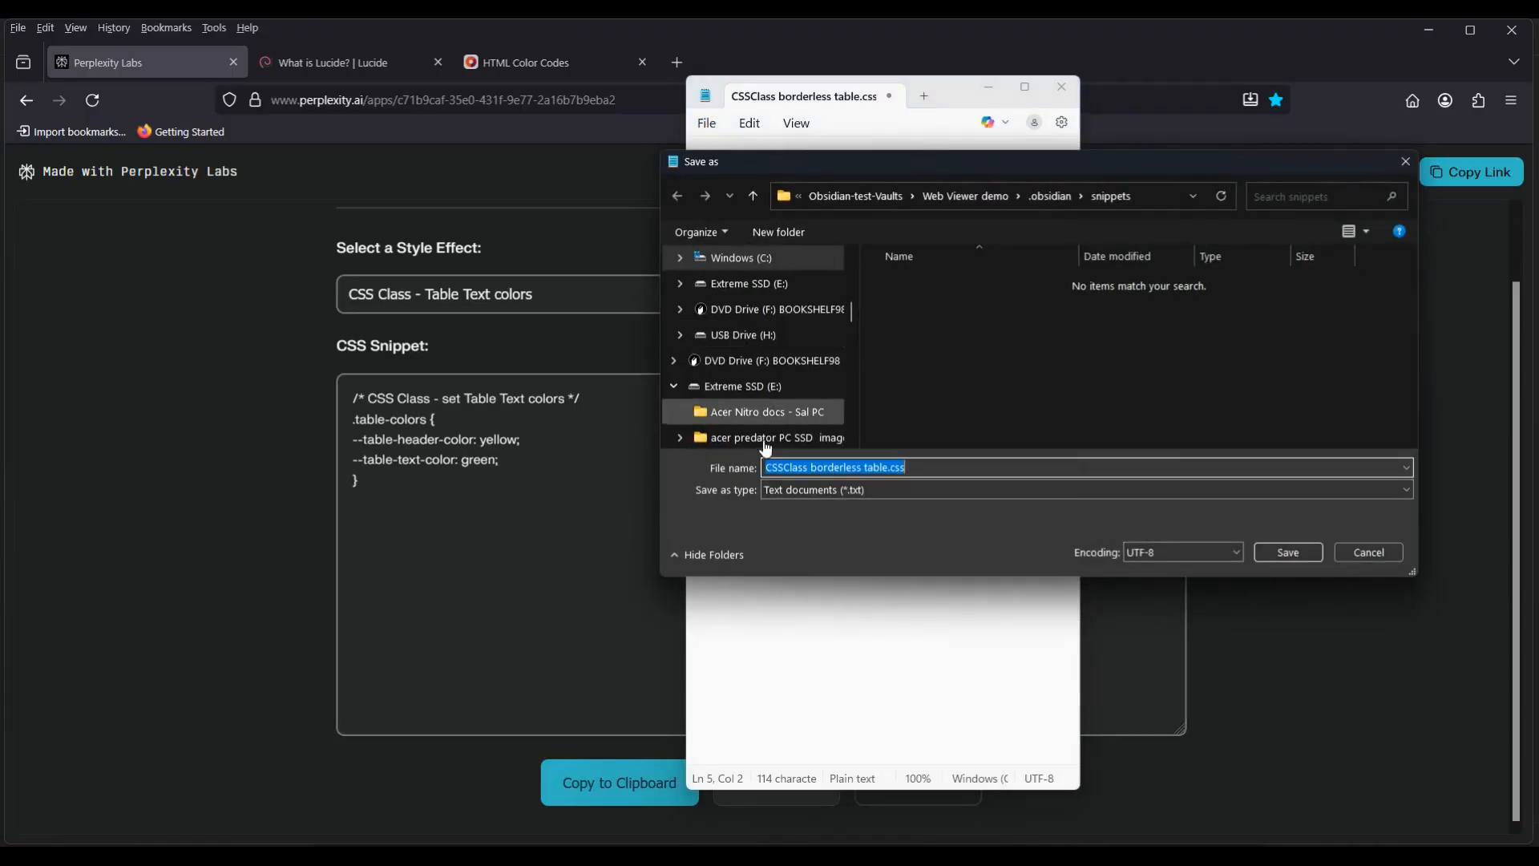
click(874, 467)
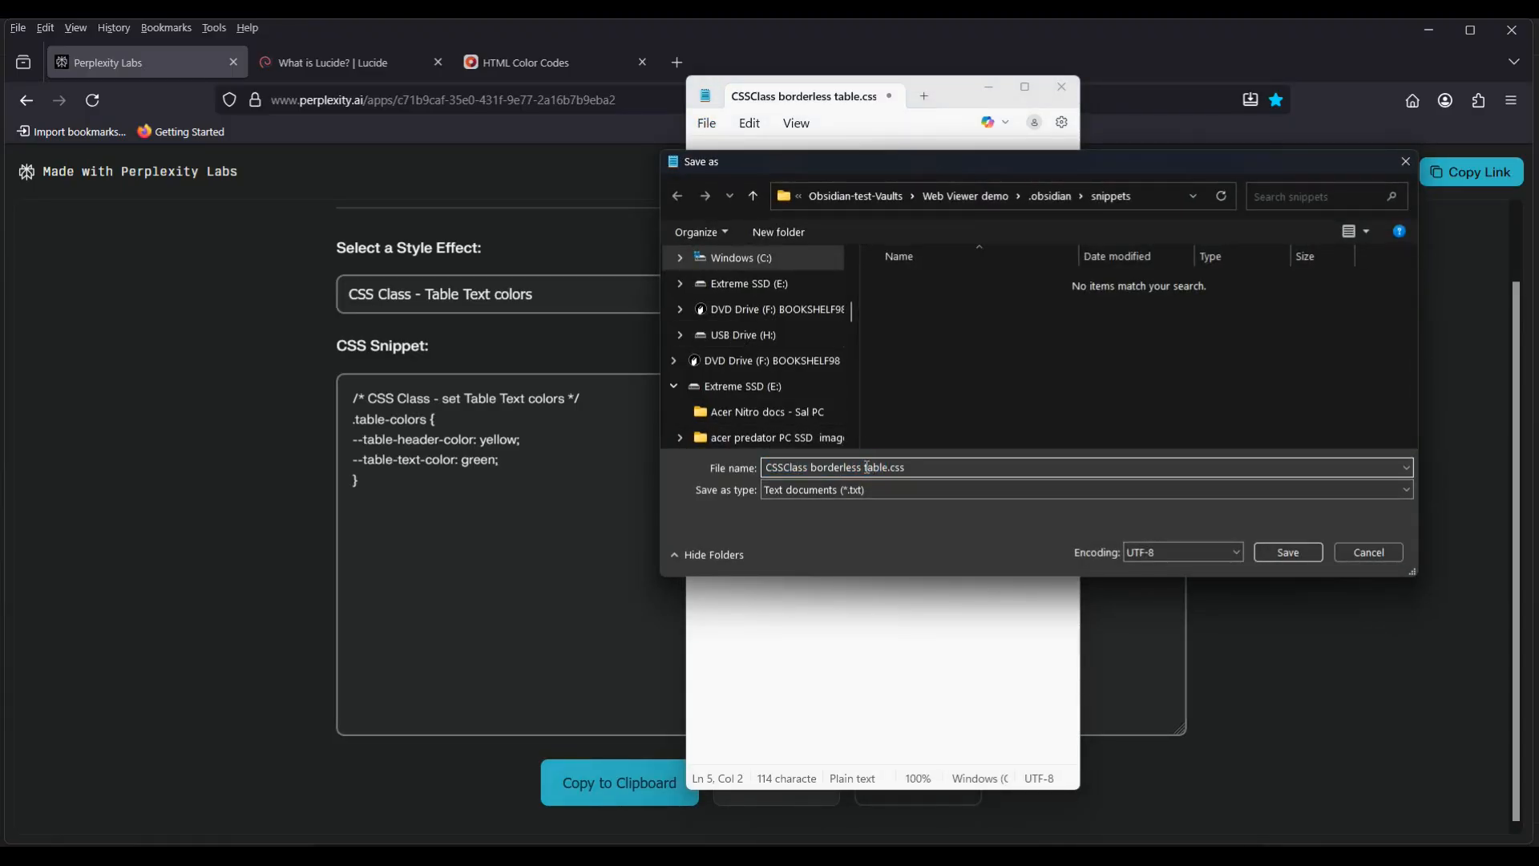
drag(864, 467, 814, 467)
key(BackSpace)
key(BackSpace)
text(text)
click(1288, 552)
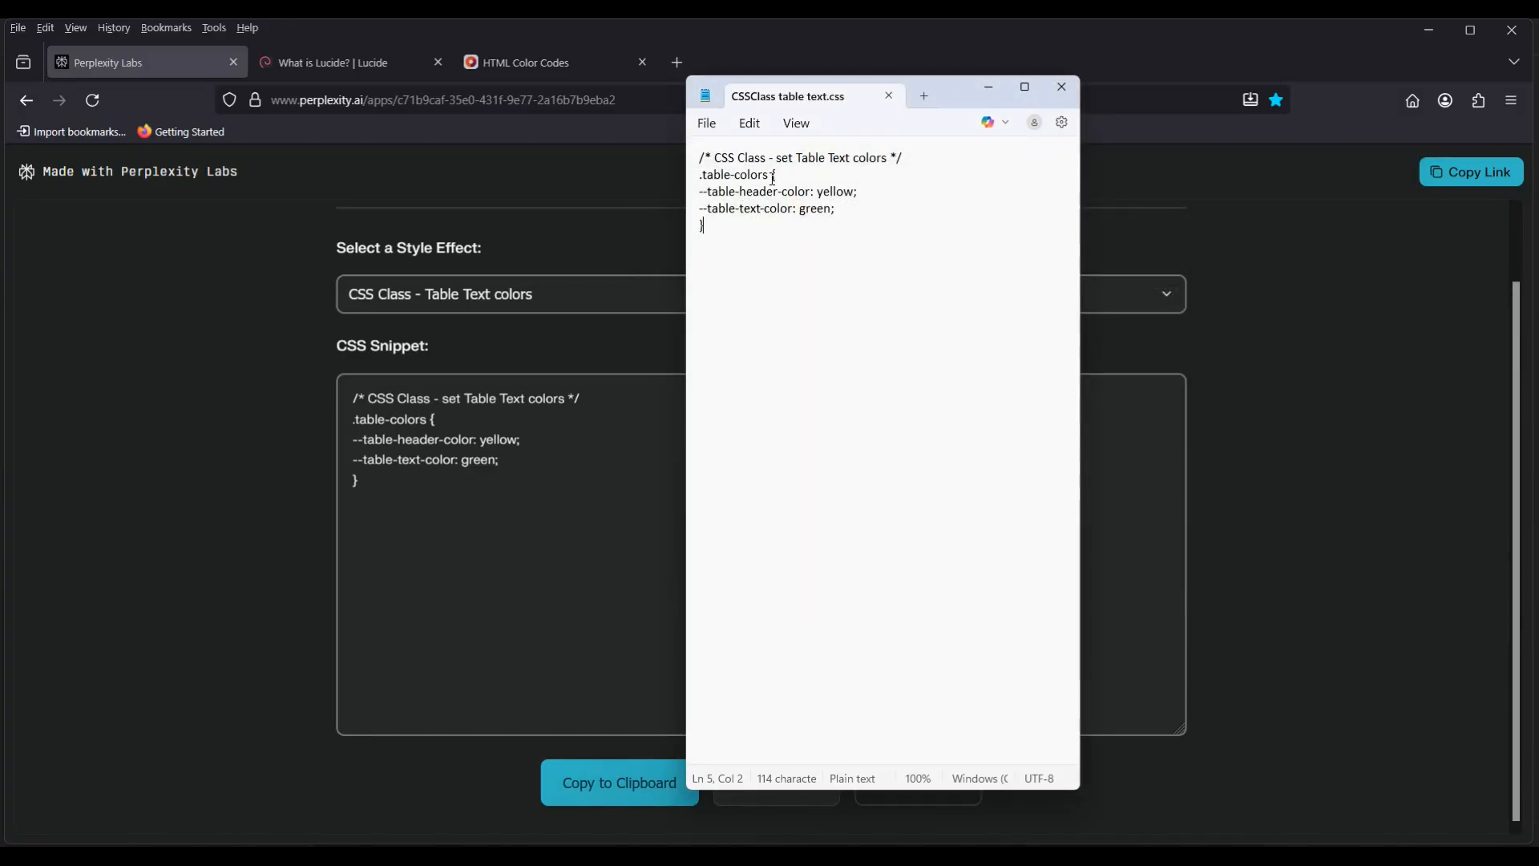
Copy the class name table-colors, without its leading dot, from the snippet and minimize Notepad
drag(768, 175, 705, 176)
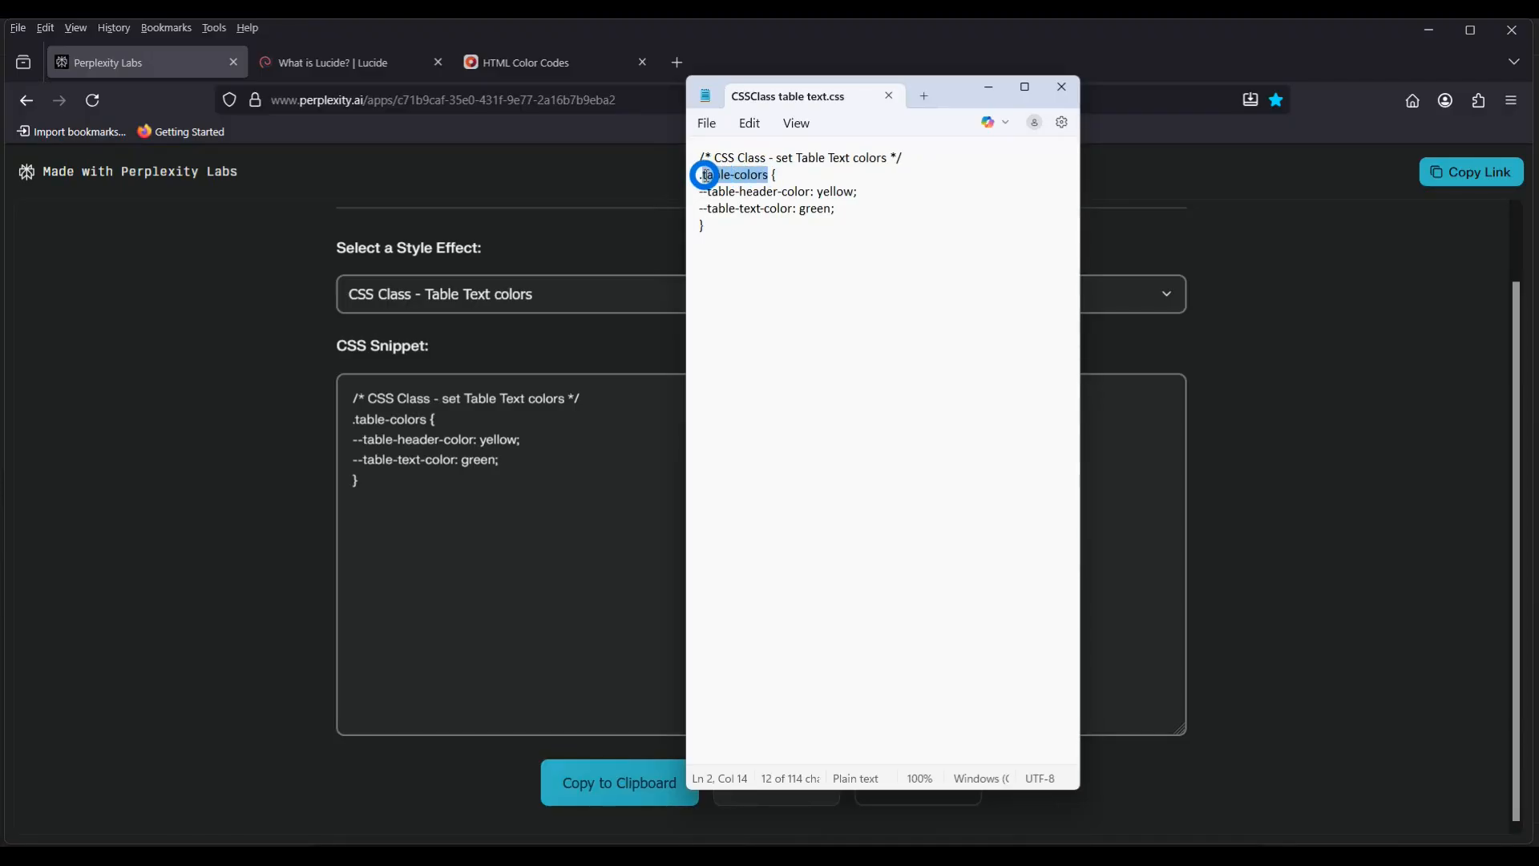
right_click(755, 175)
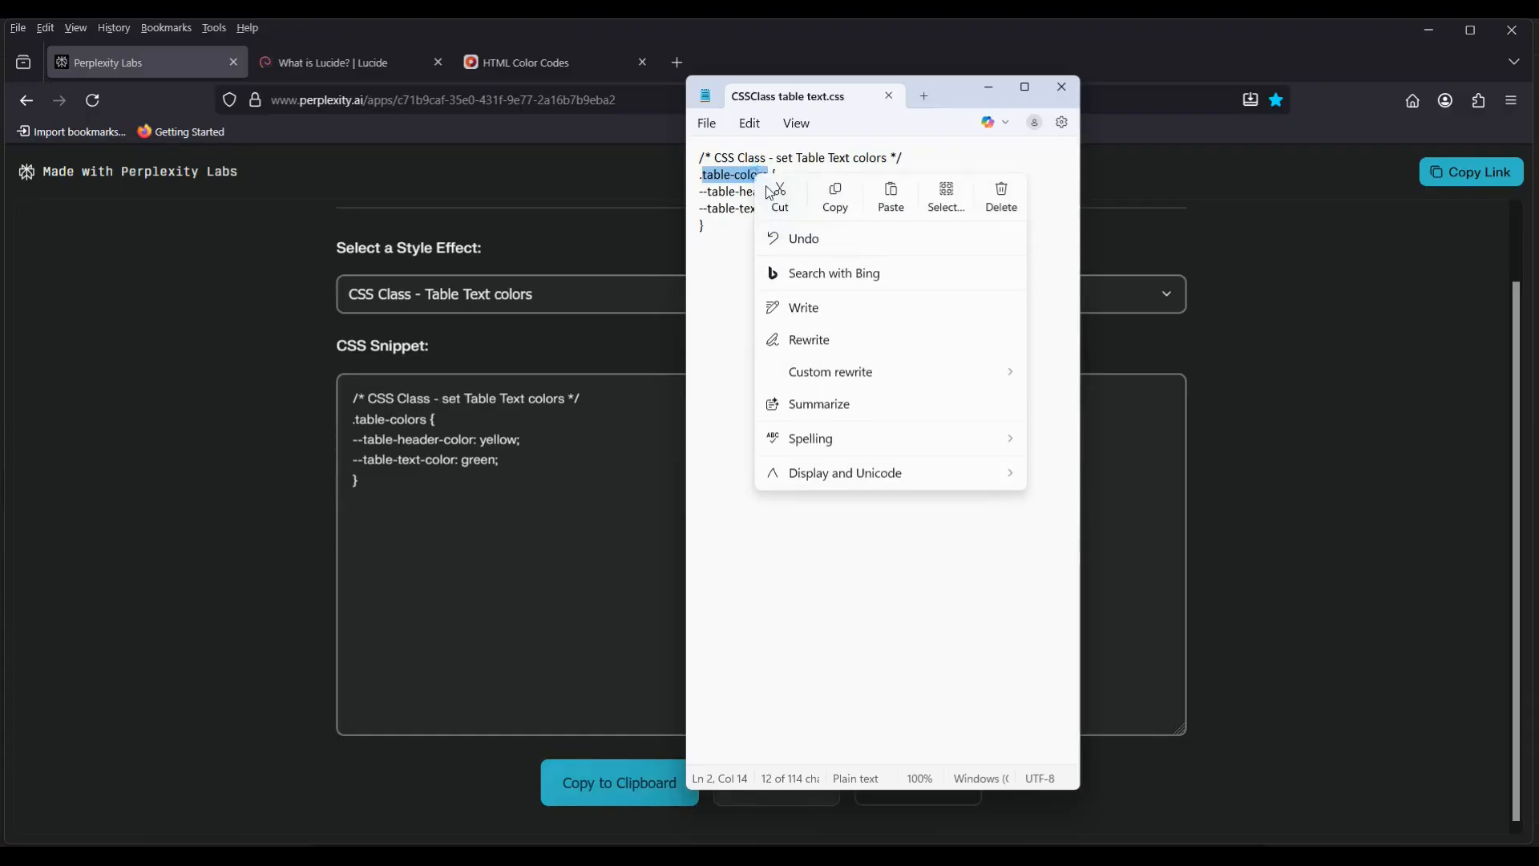
click(834, 195)
click(802, 305)
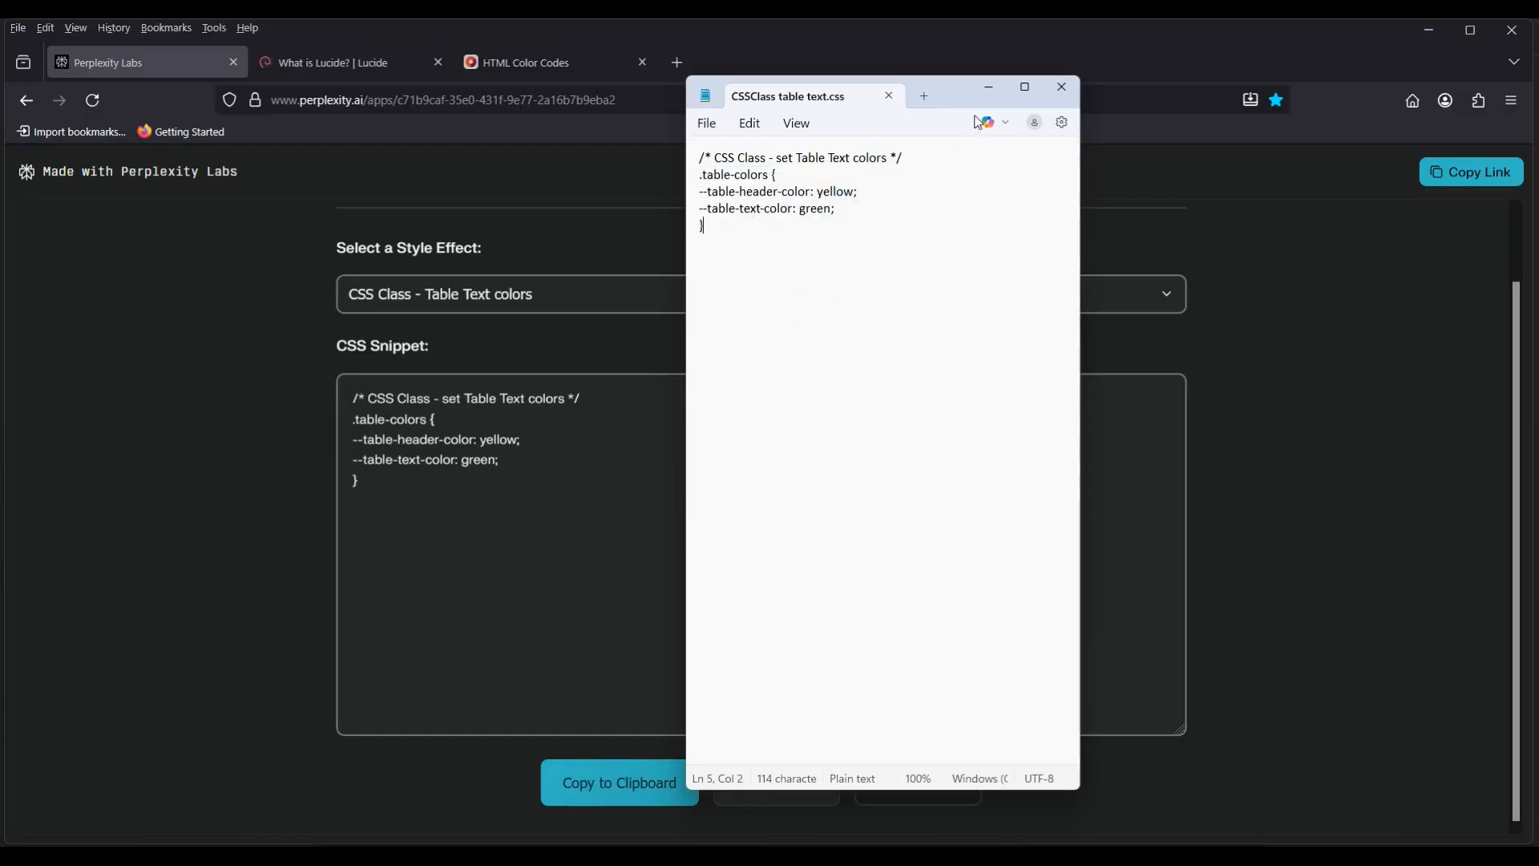
click(988, 86)
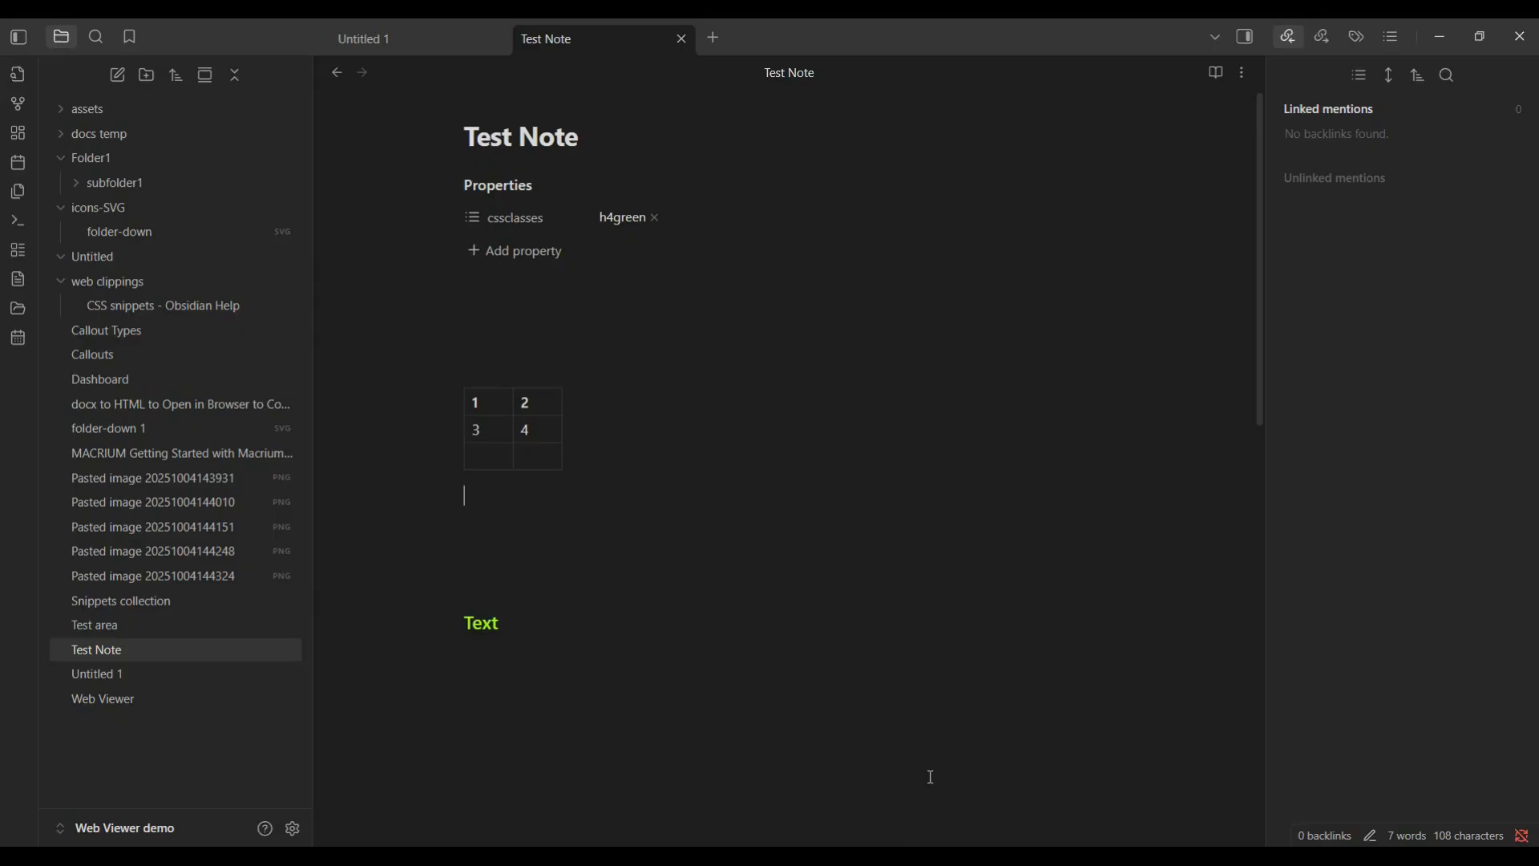
Enter 5 and 6 in the empty last row of the table in Test Note
click(494, 455)
text(5 )
text(6)
Add table-colors to the note's cssclasses property and check the class against the snippet in Notepad
click(669, 218)
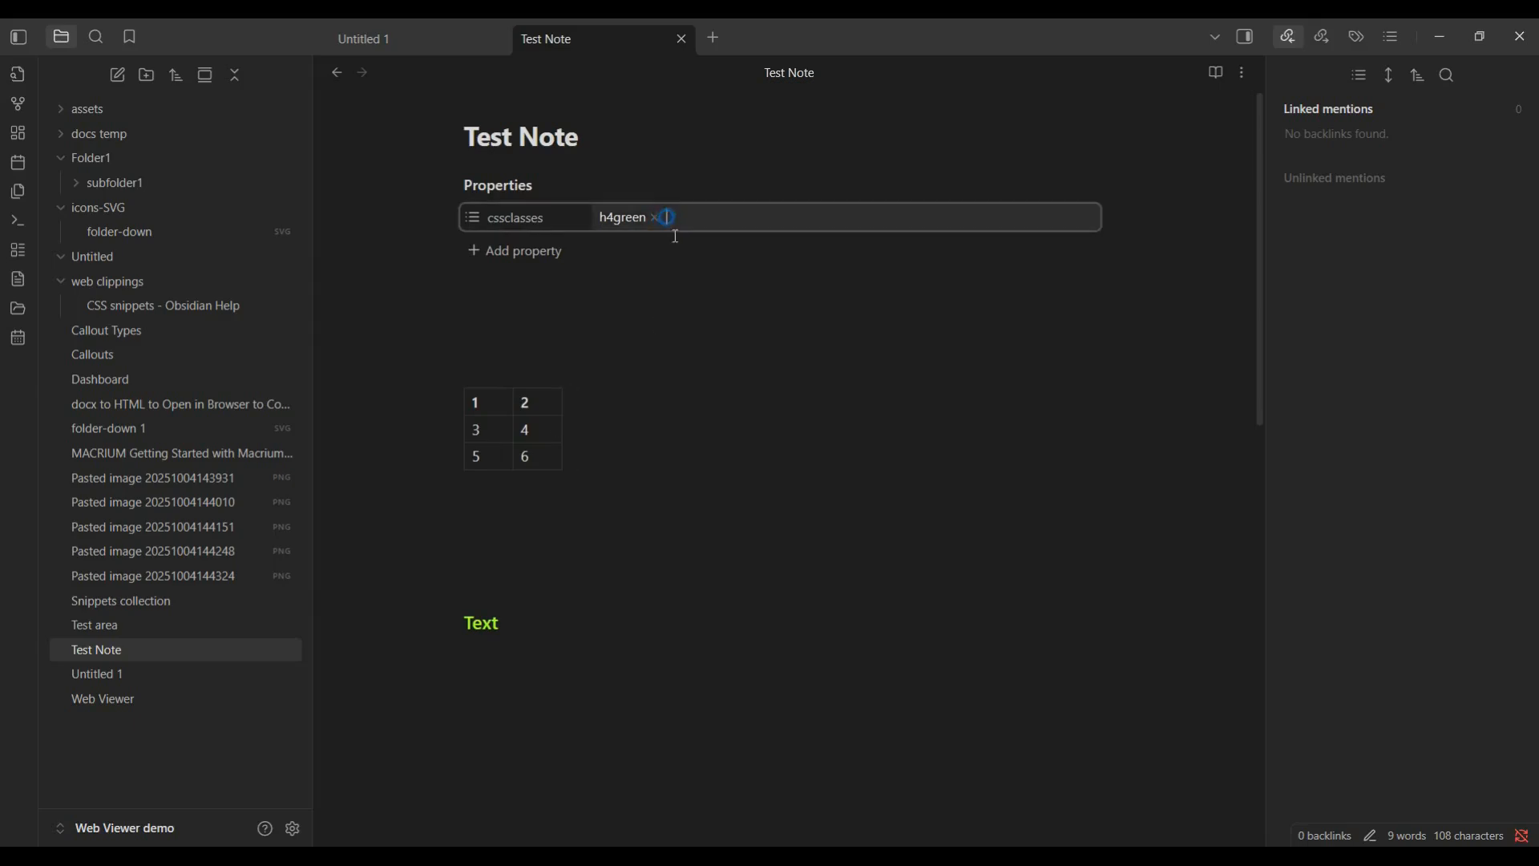
key(ctrl+v)
click(612, 858)
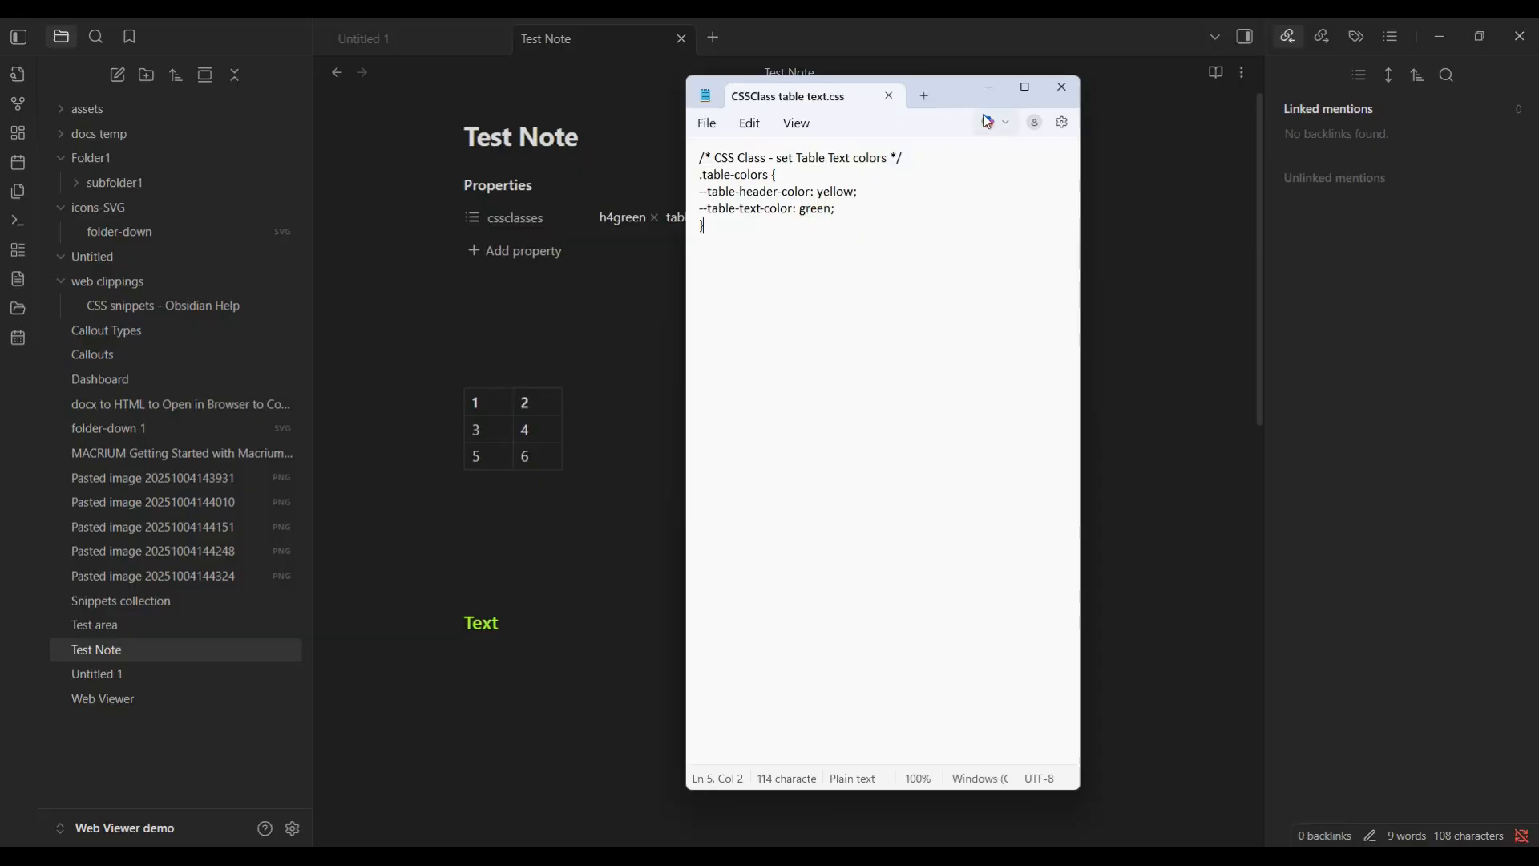
click(988, 88)
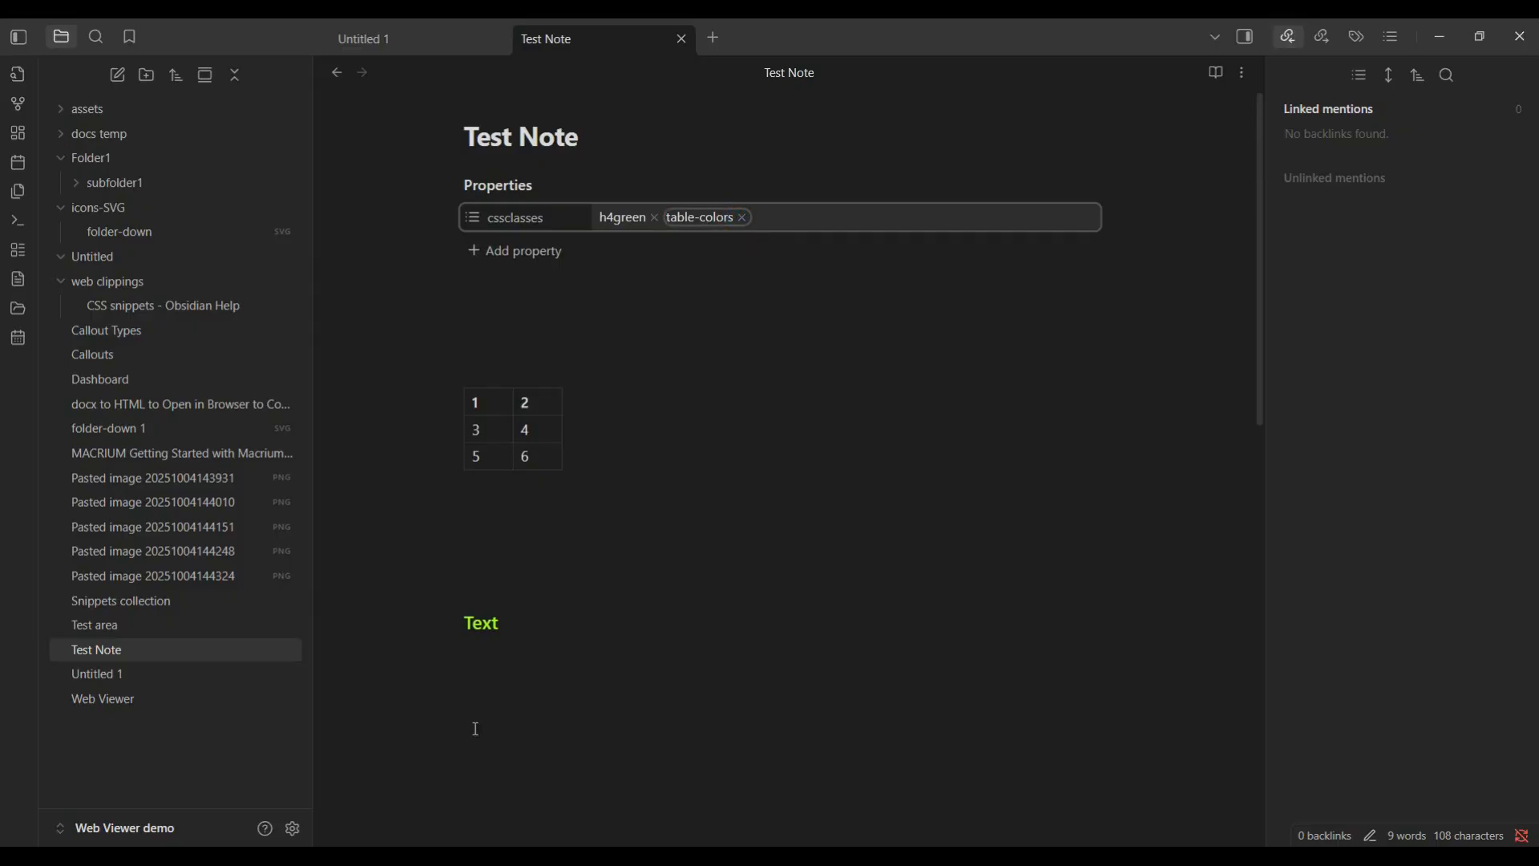
Enable the CSSClass table text snippet in Obsidian's appearance settings and return to Test Note
click(293, 828)
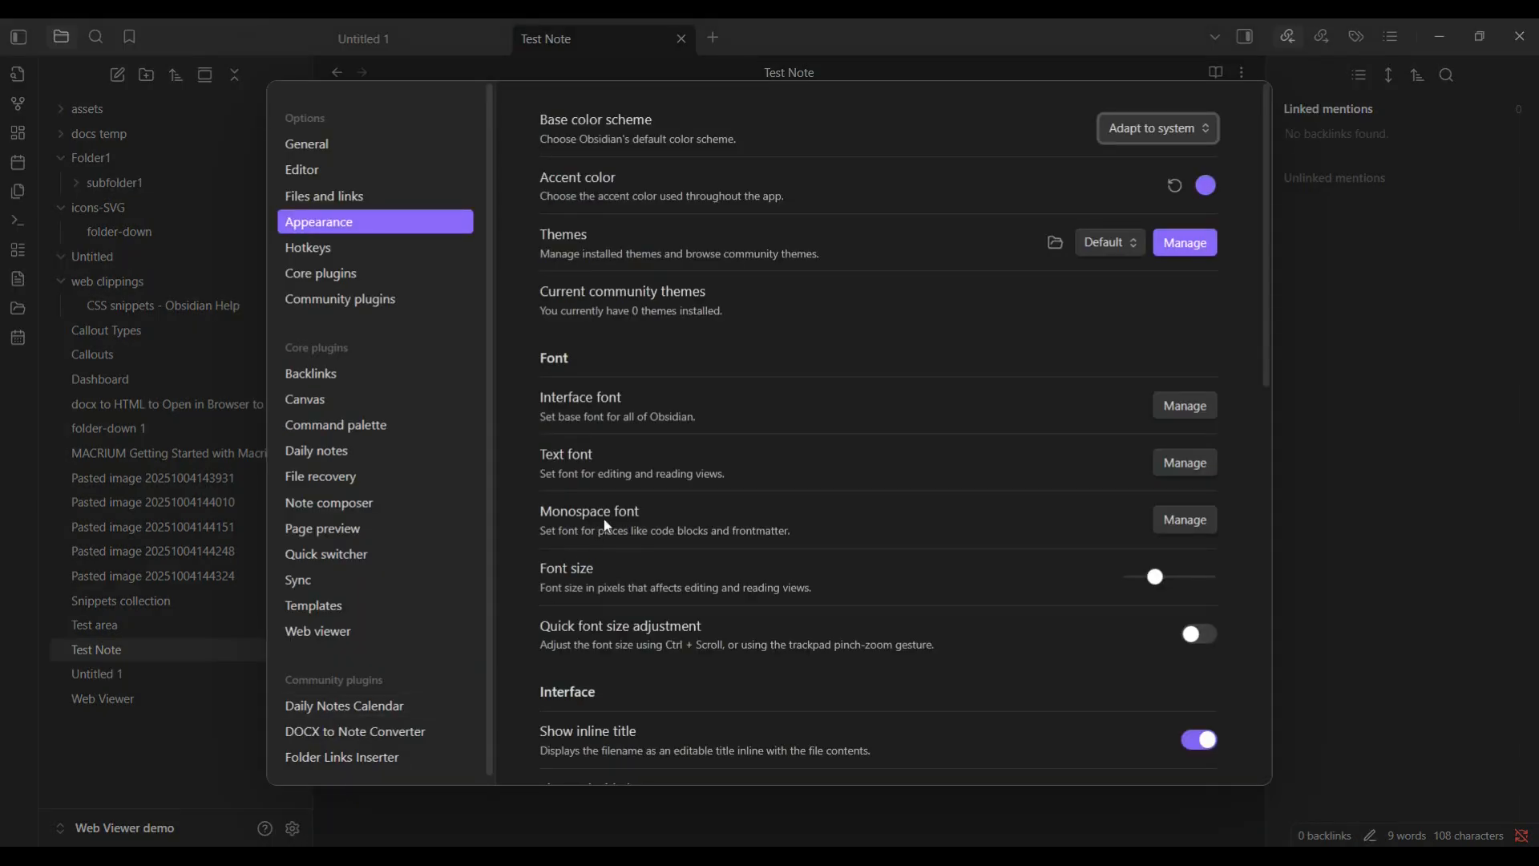
scroll(605, 517, down, 5)
scroll(604, 518, down, 5)
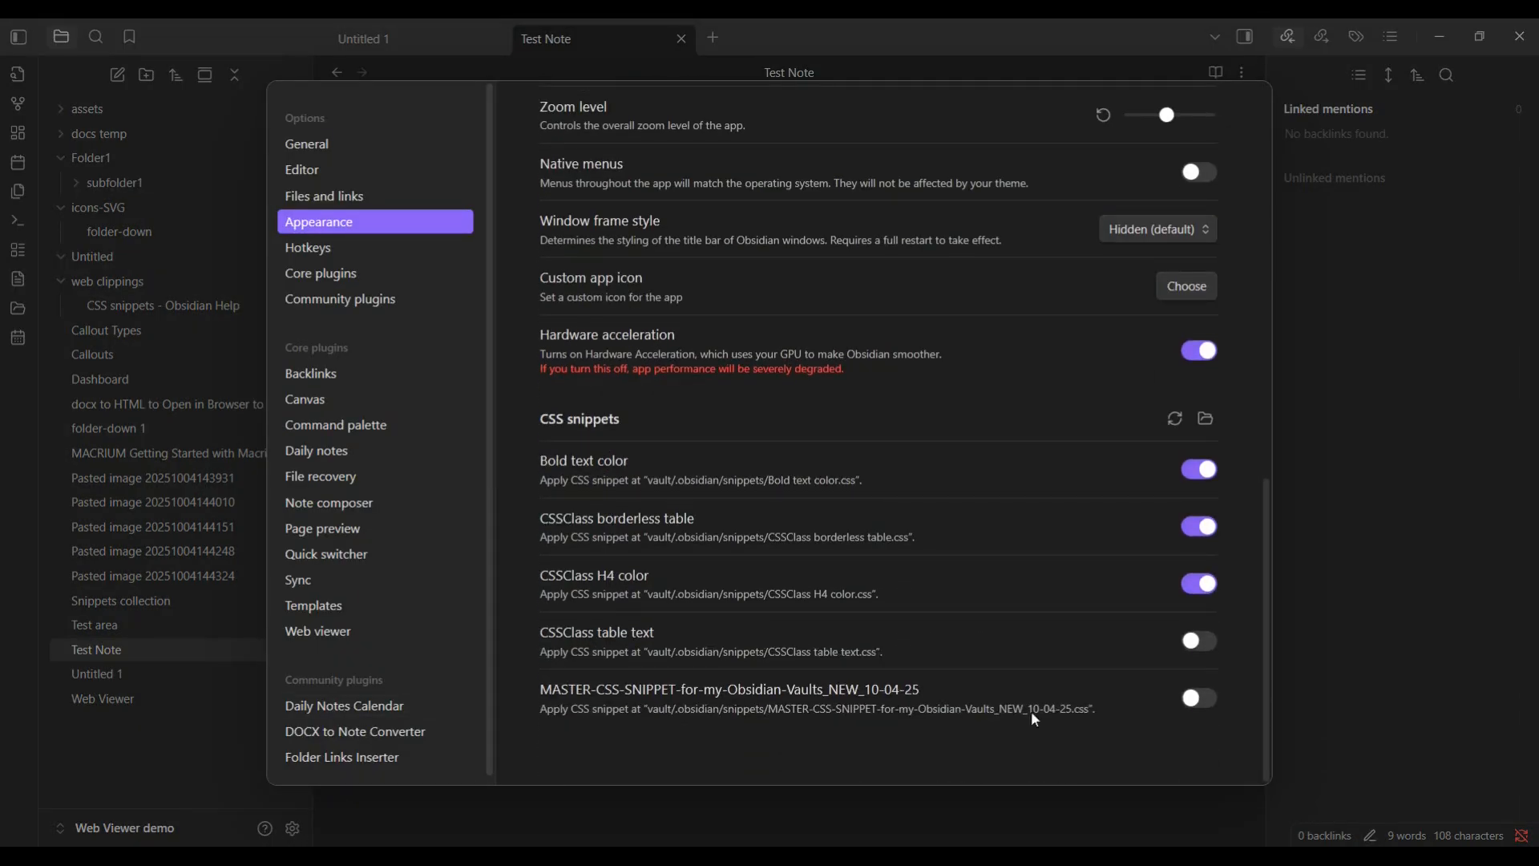
click(1200, 642)
click(1300, 569)
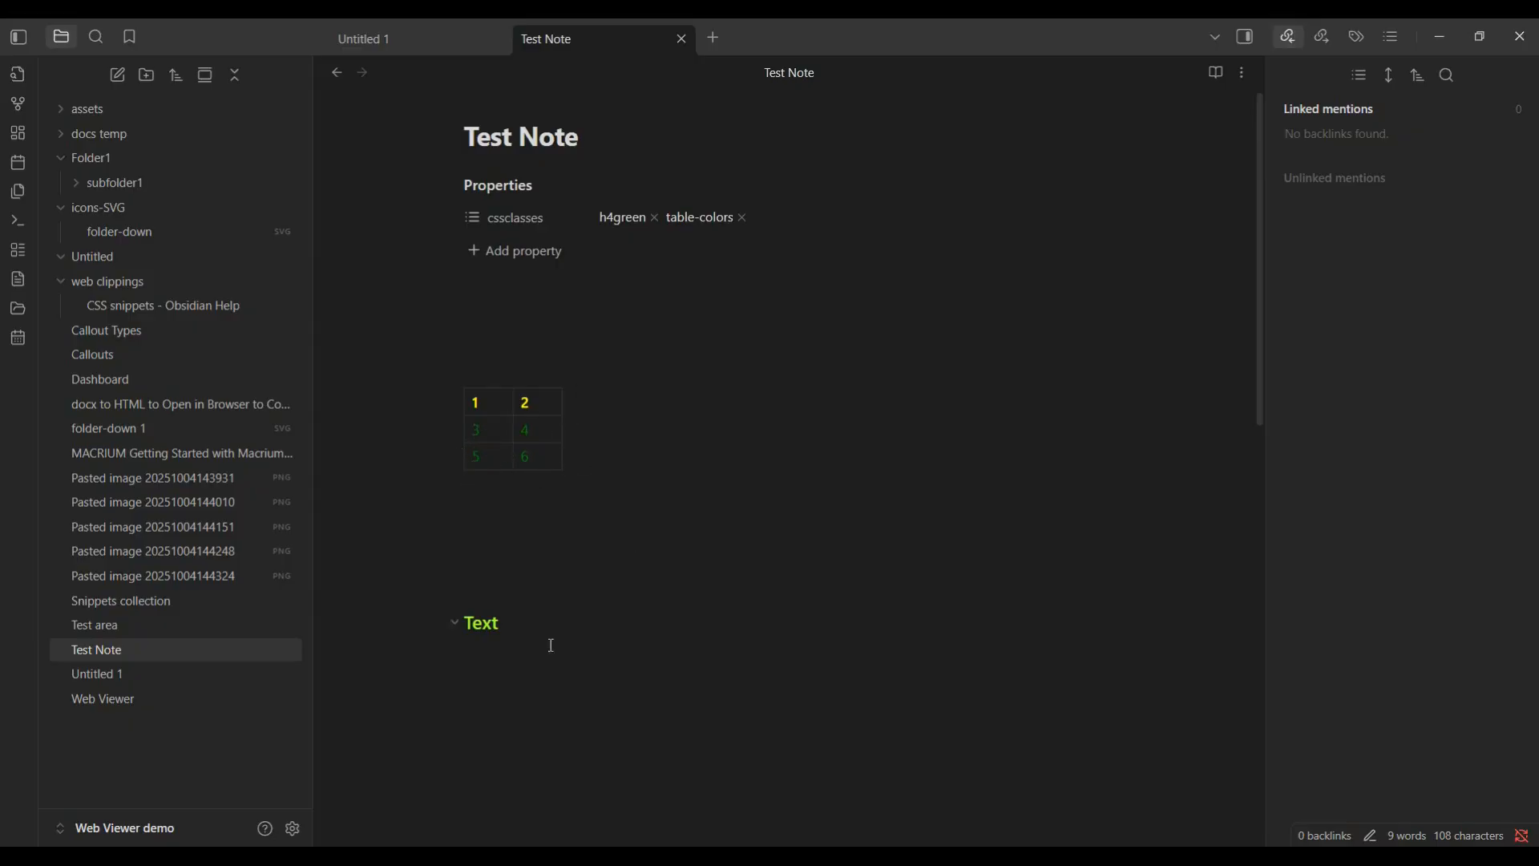
Change --table-text-color to red in CSSClass table text.css, save the file and minimize Notepad
click(593, 854)
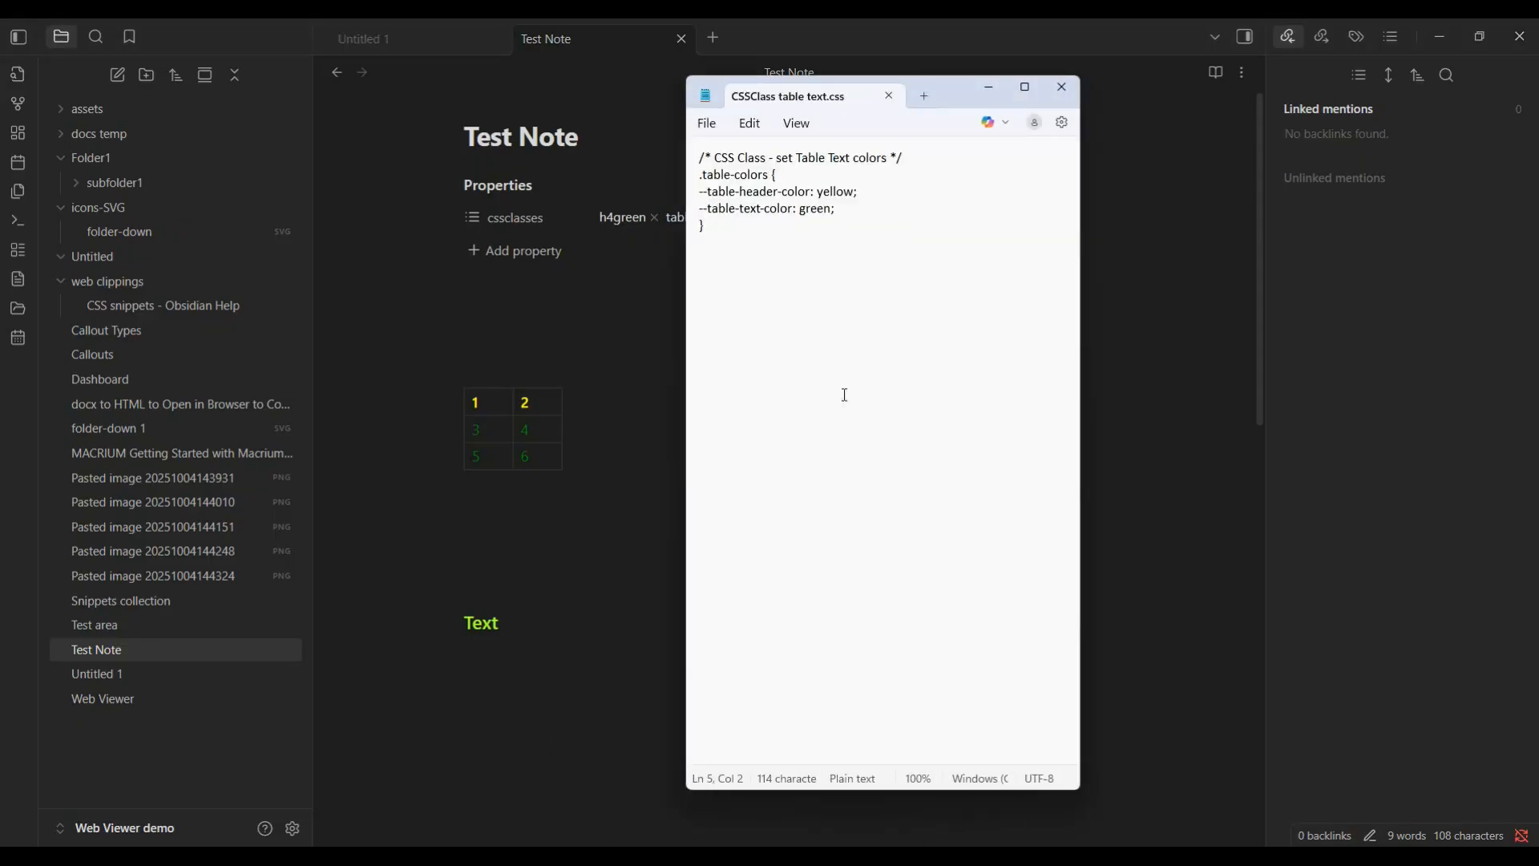
double_click(818, 209)
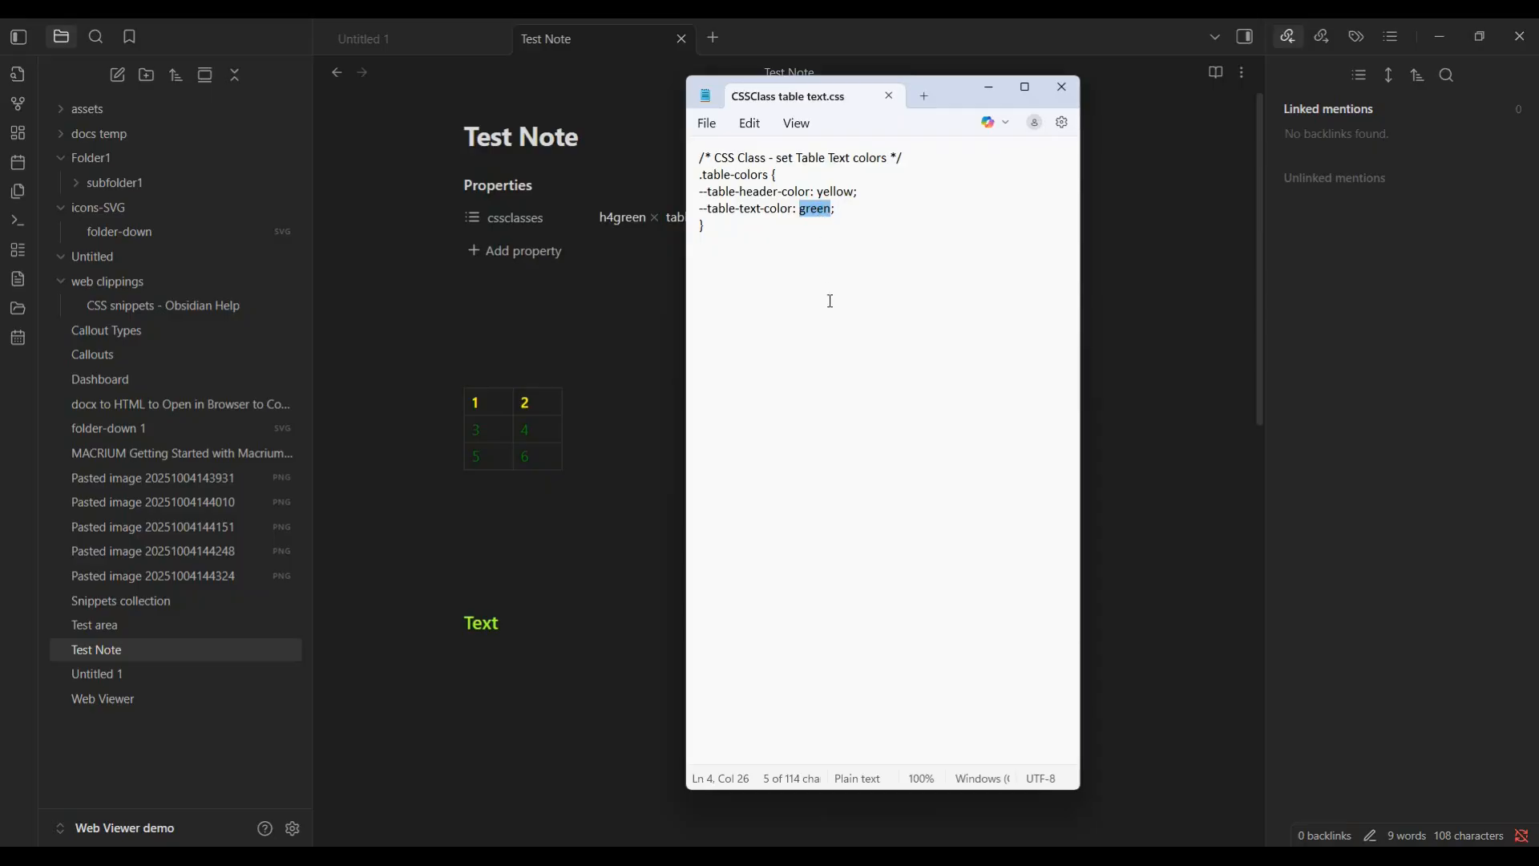
text(red)
click(715, 129)
click(721, 298)
click(988, 88)
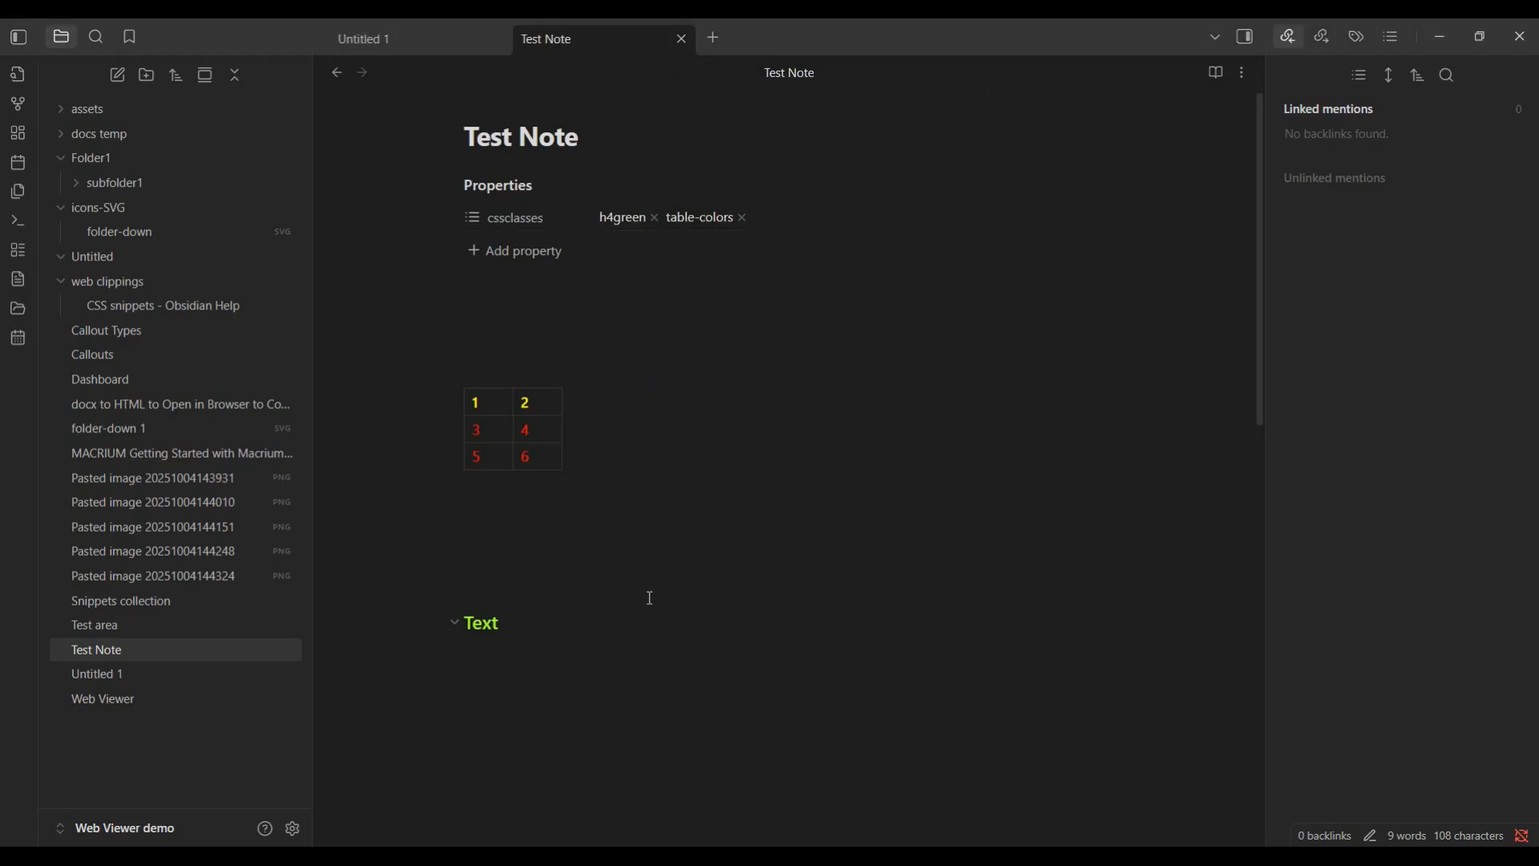
Switch to the Perplexity Labs page in the browser, load the Callout (custom) style effect and return to Obsidian
key(alt+Tab)
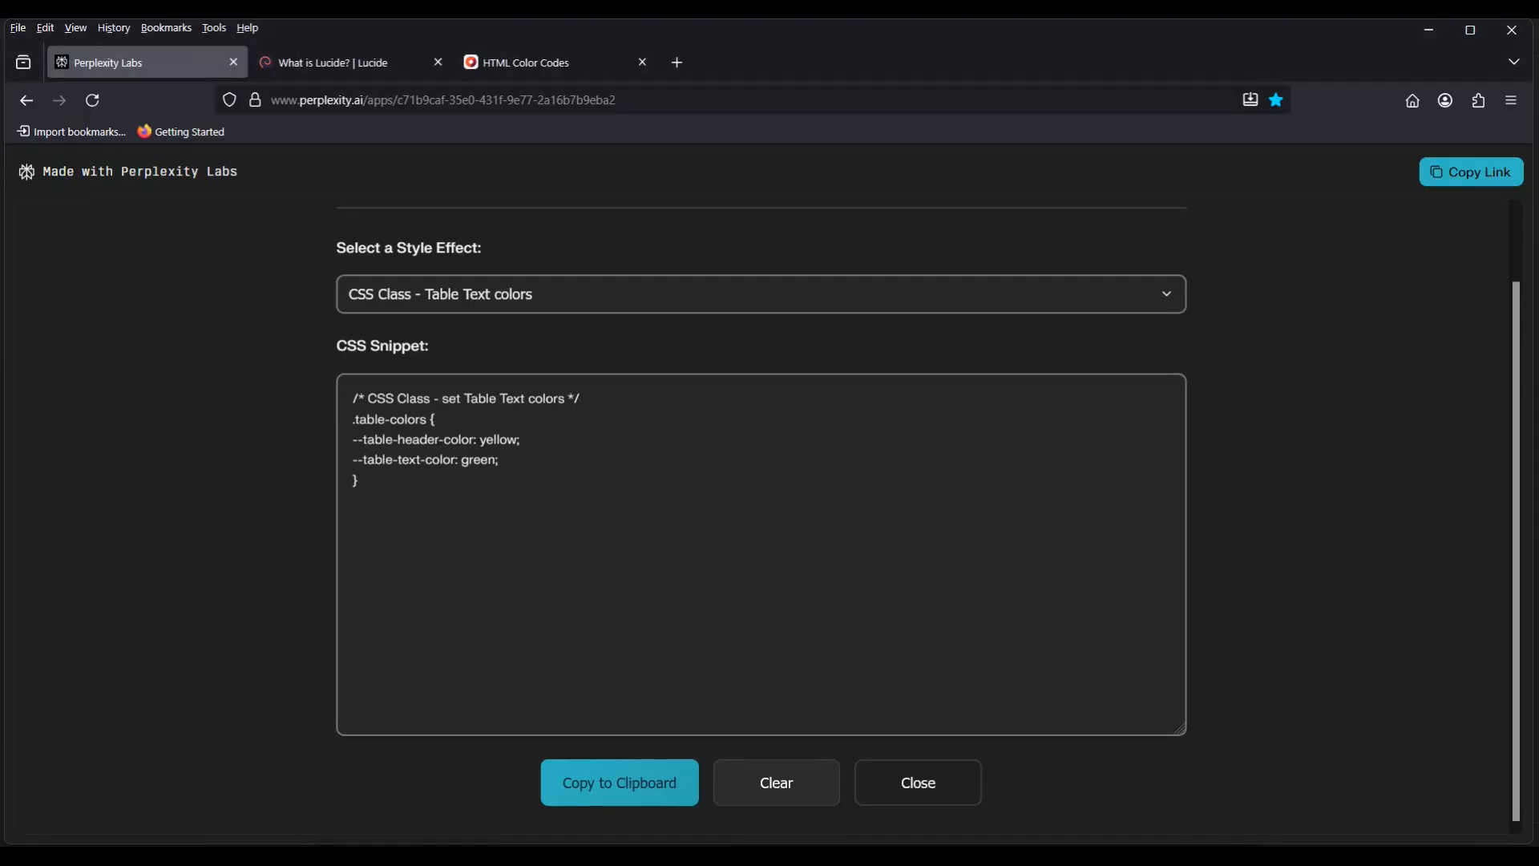
click(1169, 297)
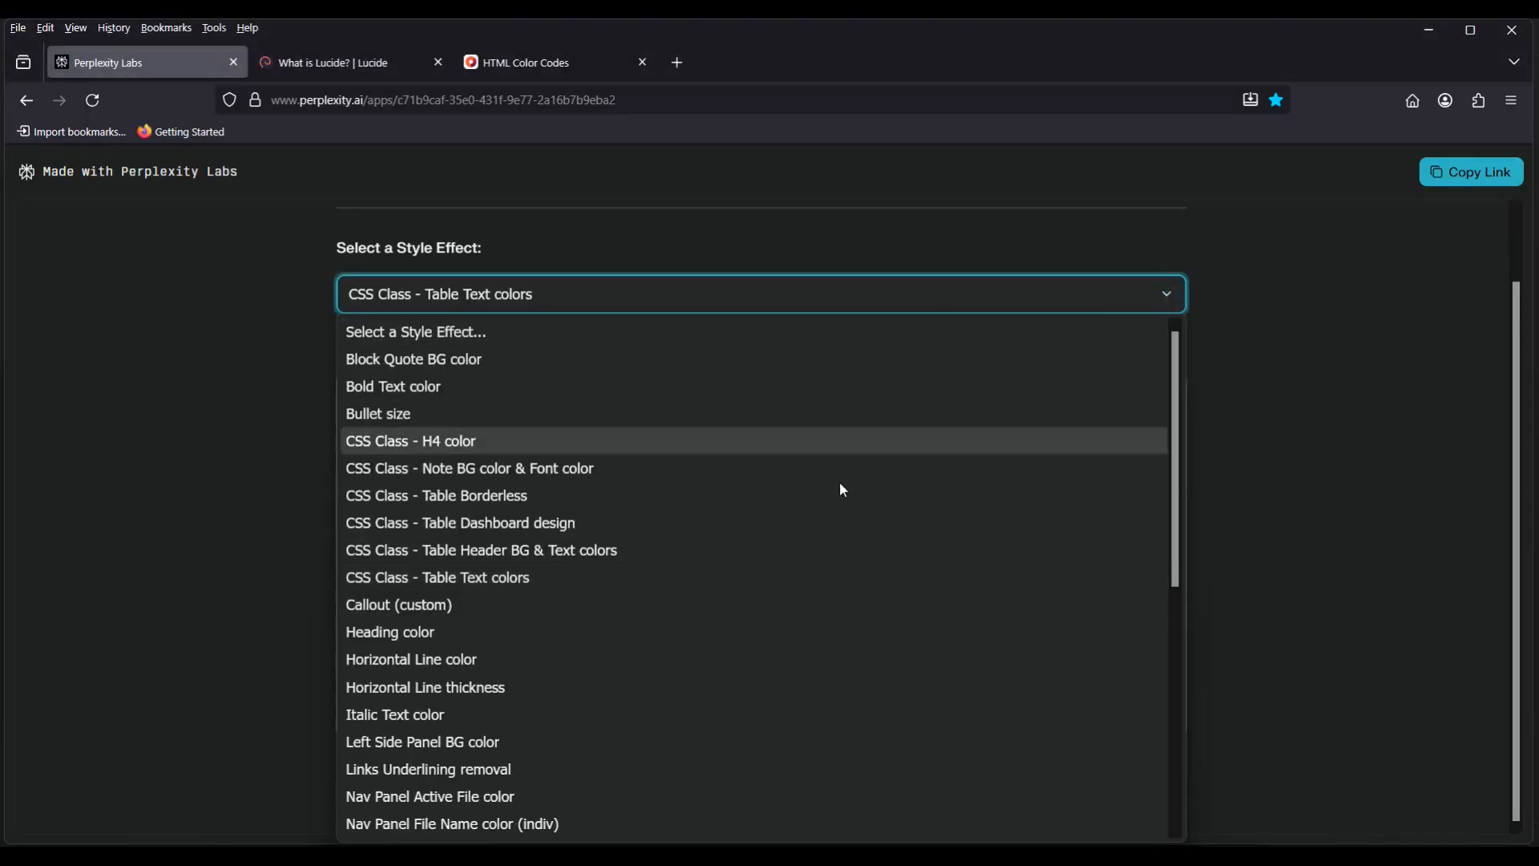
click(433, 607)
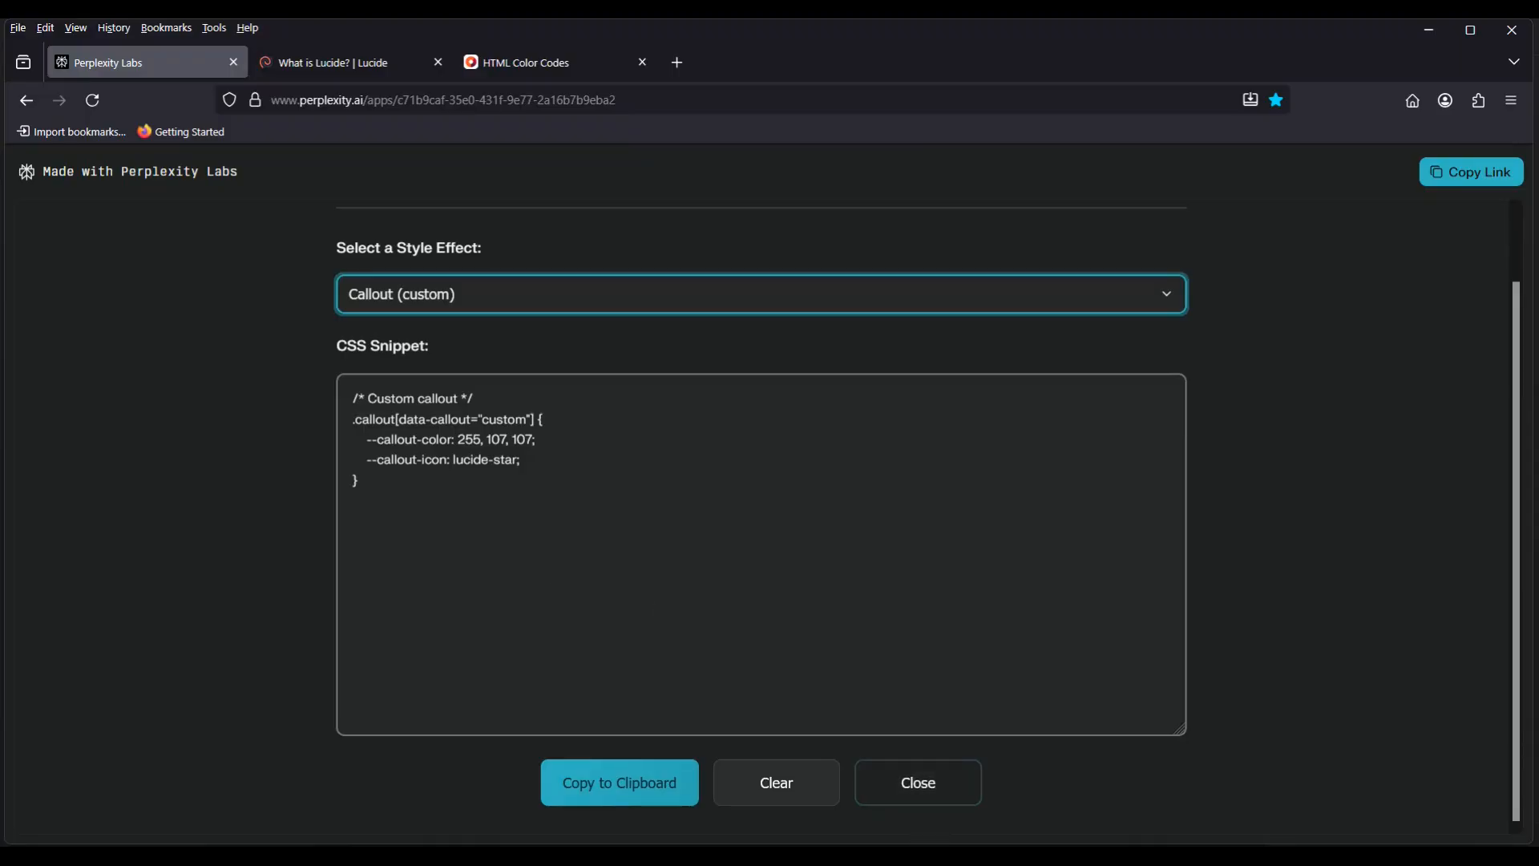
click(919, 782)
Delete the level 4 heading "Text" and the number table from Test Note
click(512, 623)
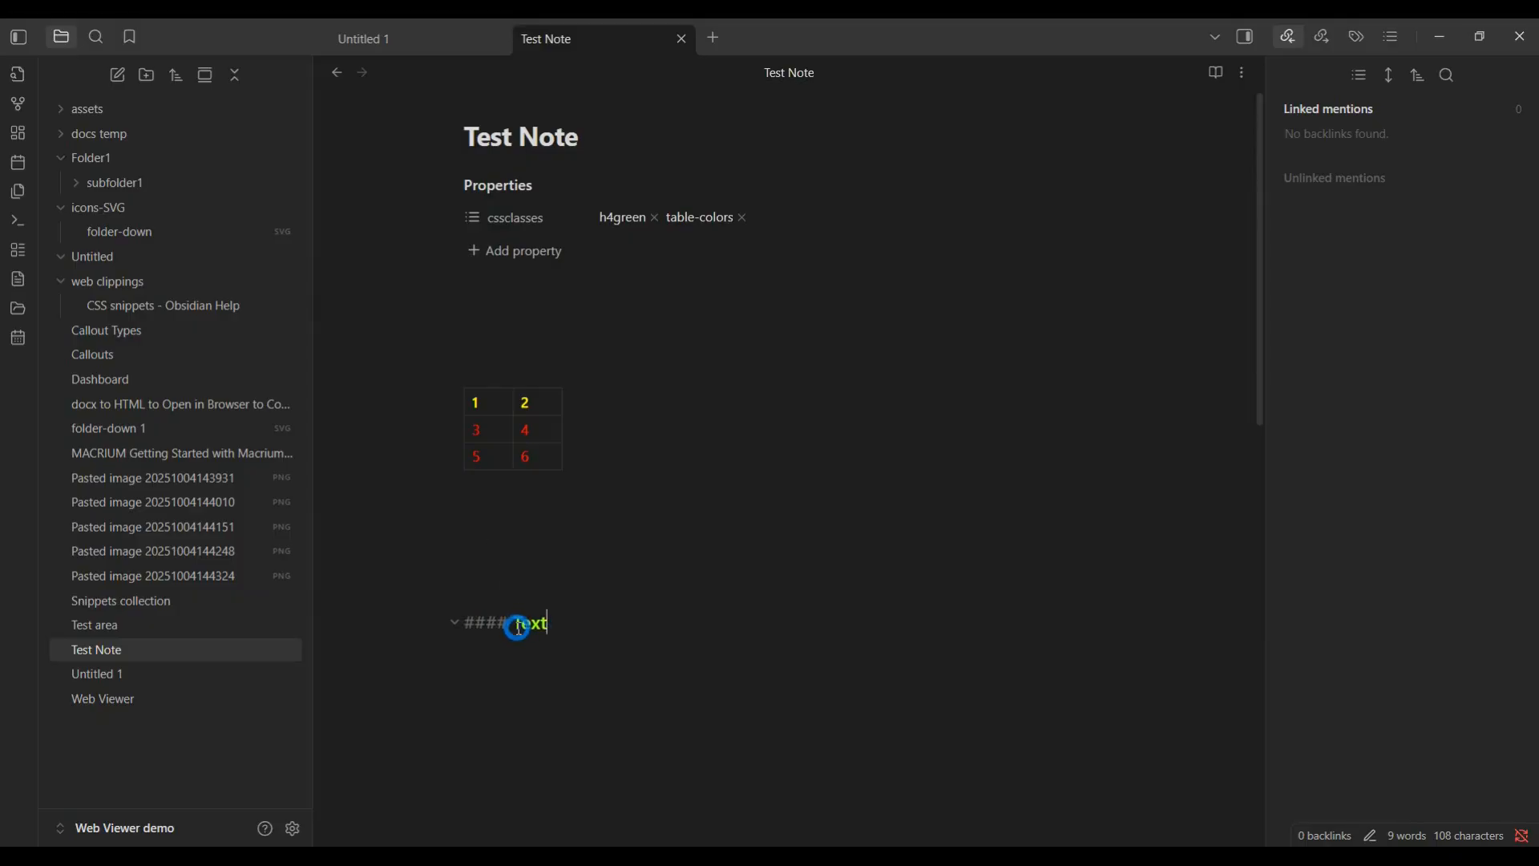
drag(583, 625, 439, 623)
key(BackSpace)
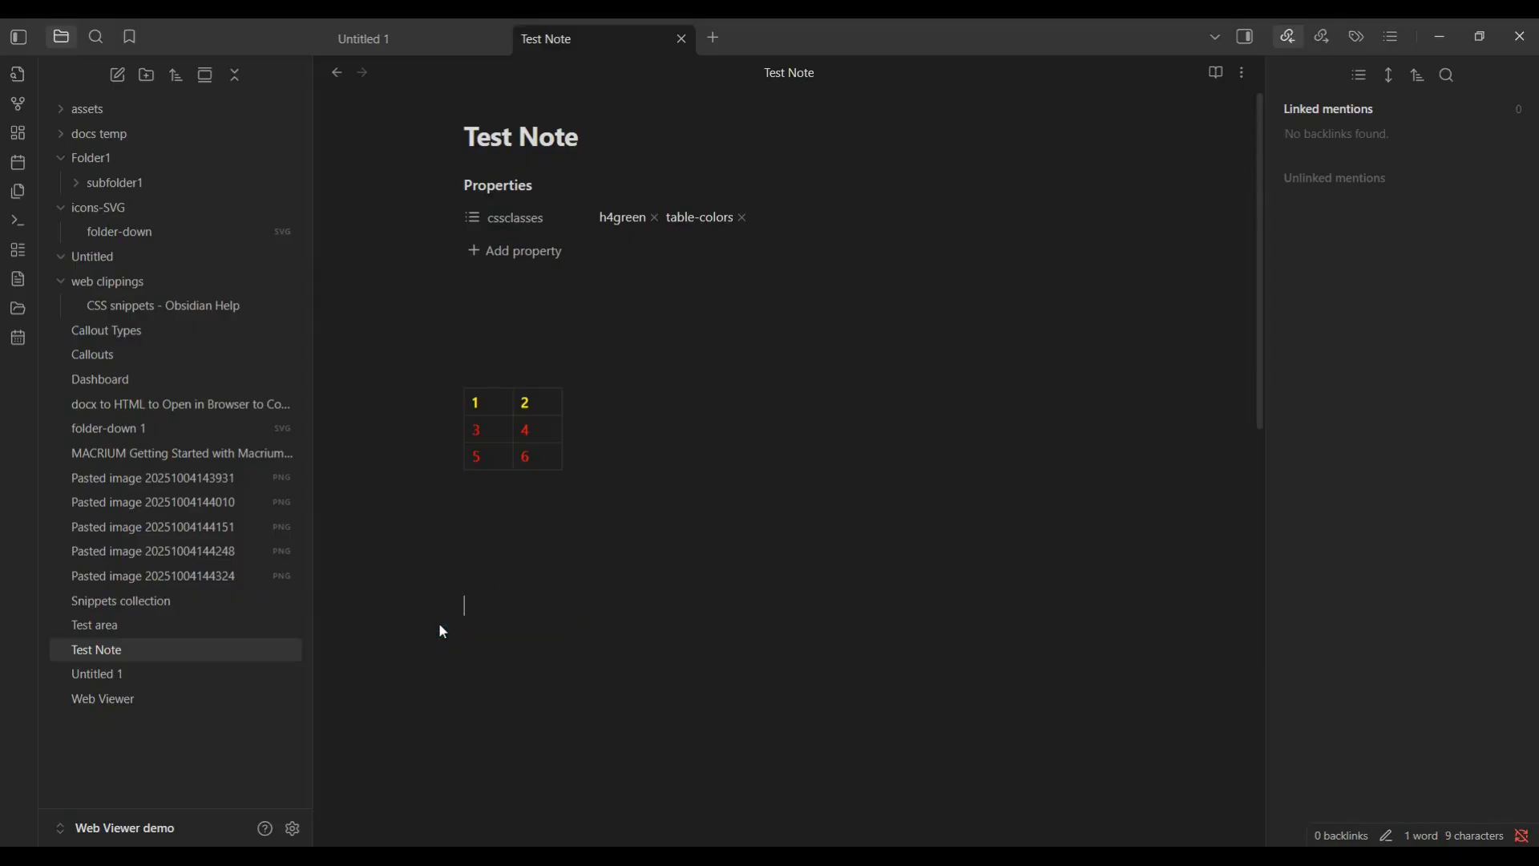
click(589, 461)
drag(586, 459, 567, 501)
key(BackSpace)
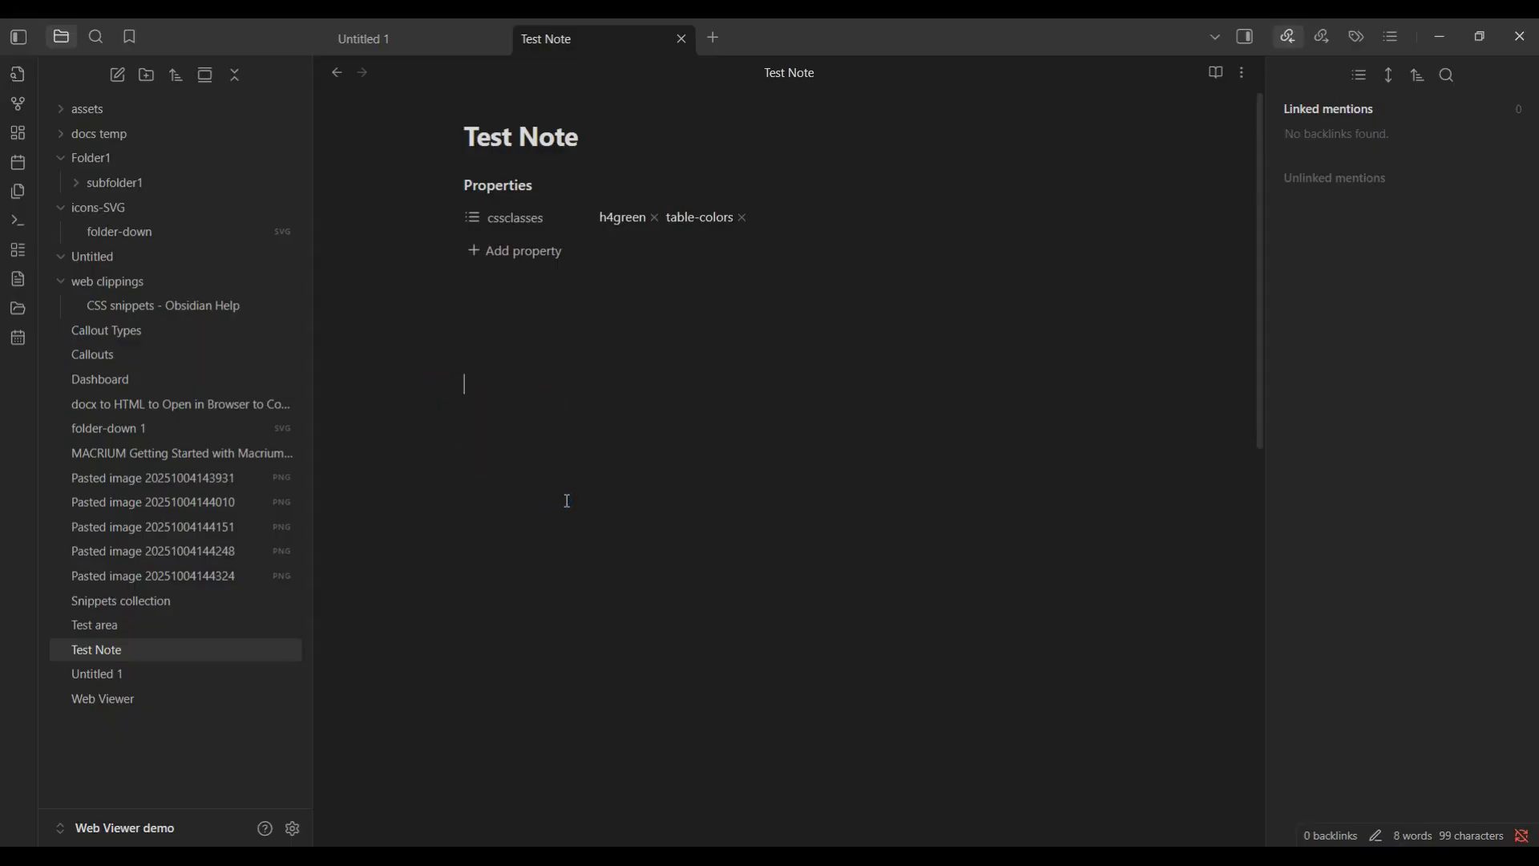
Insert a default callout in Test Note and move the cursor below it to render it
right_click(491, 373)
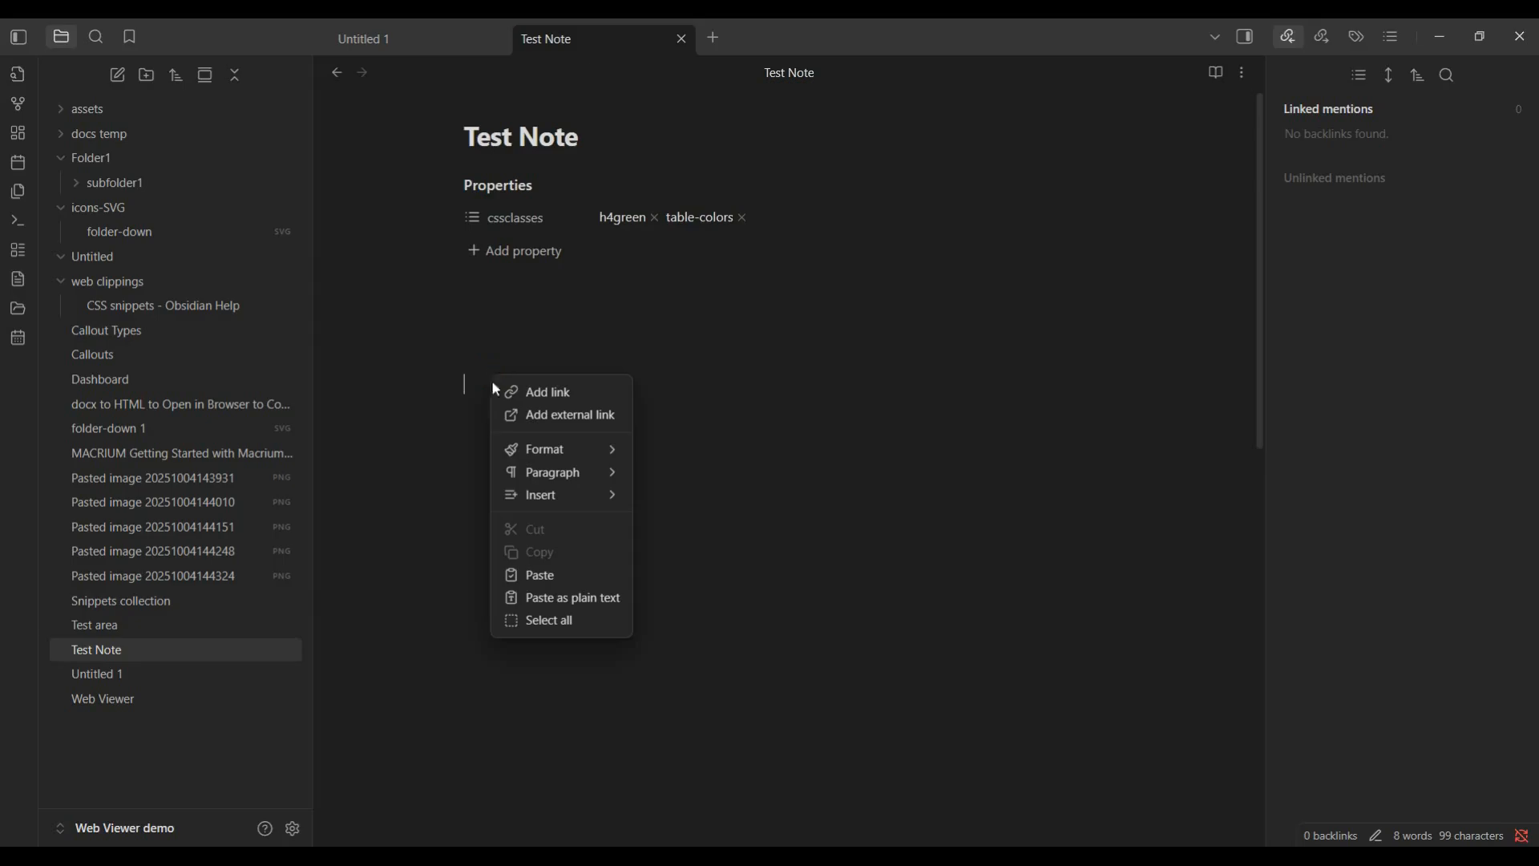
mouse_move(542, 492)
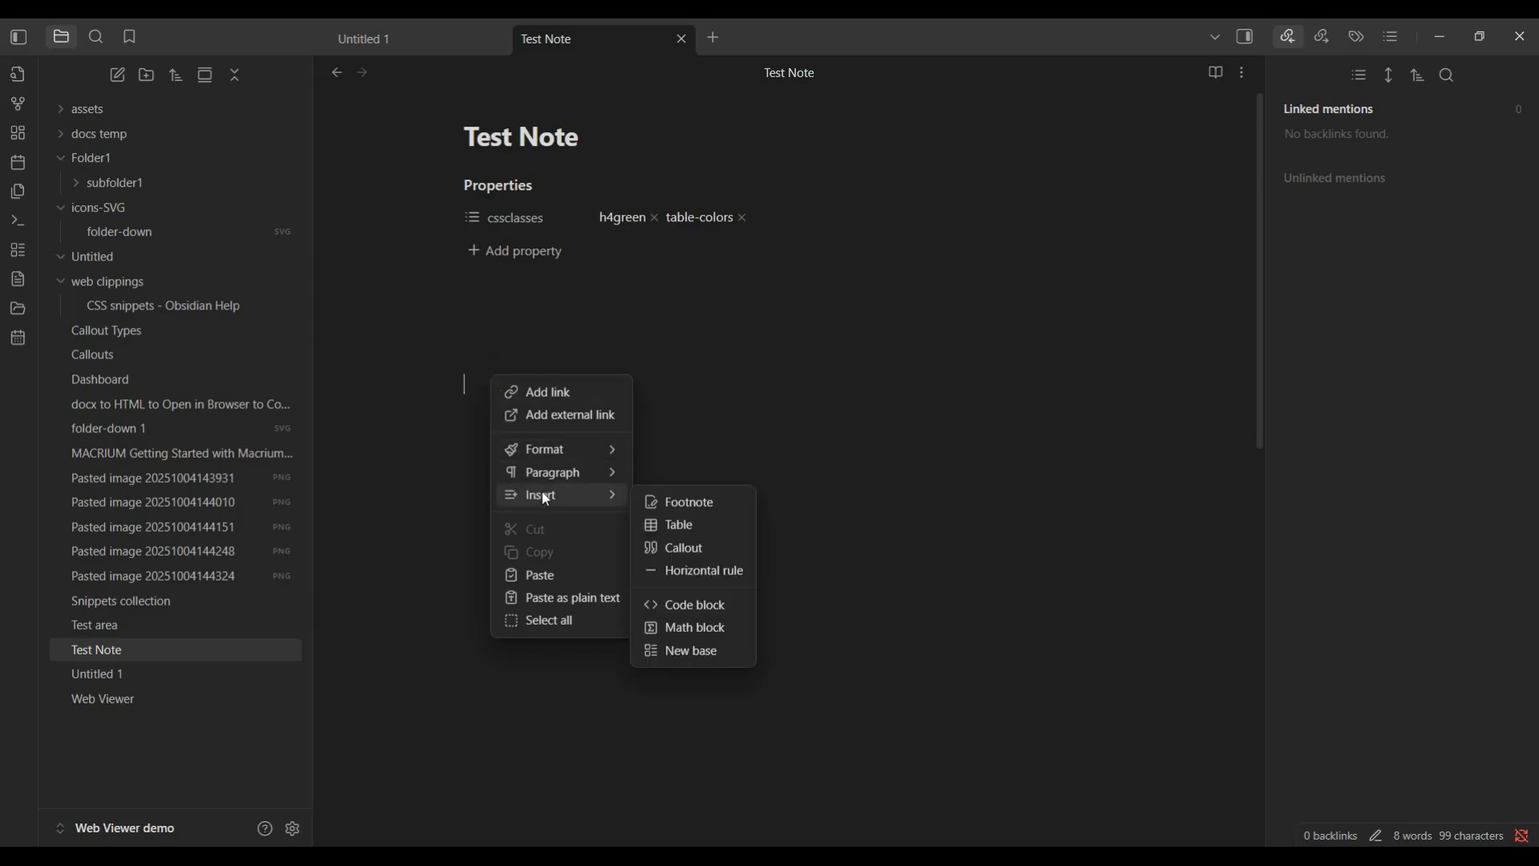
click(683, 548)
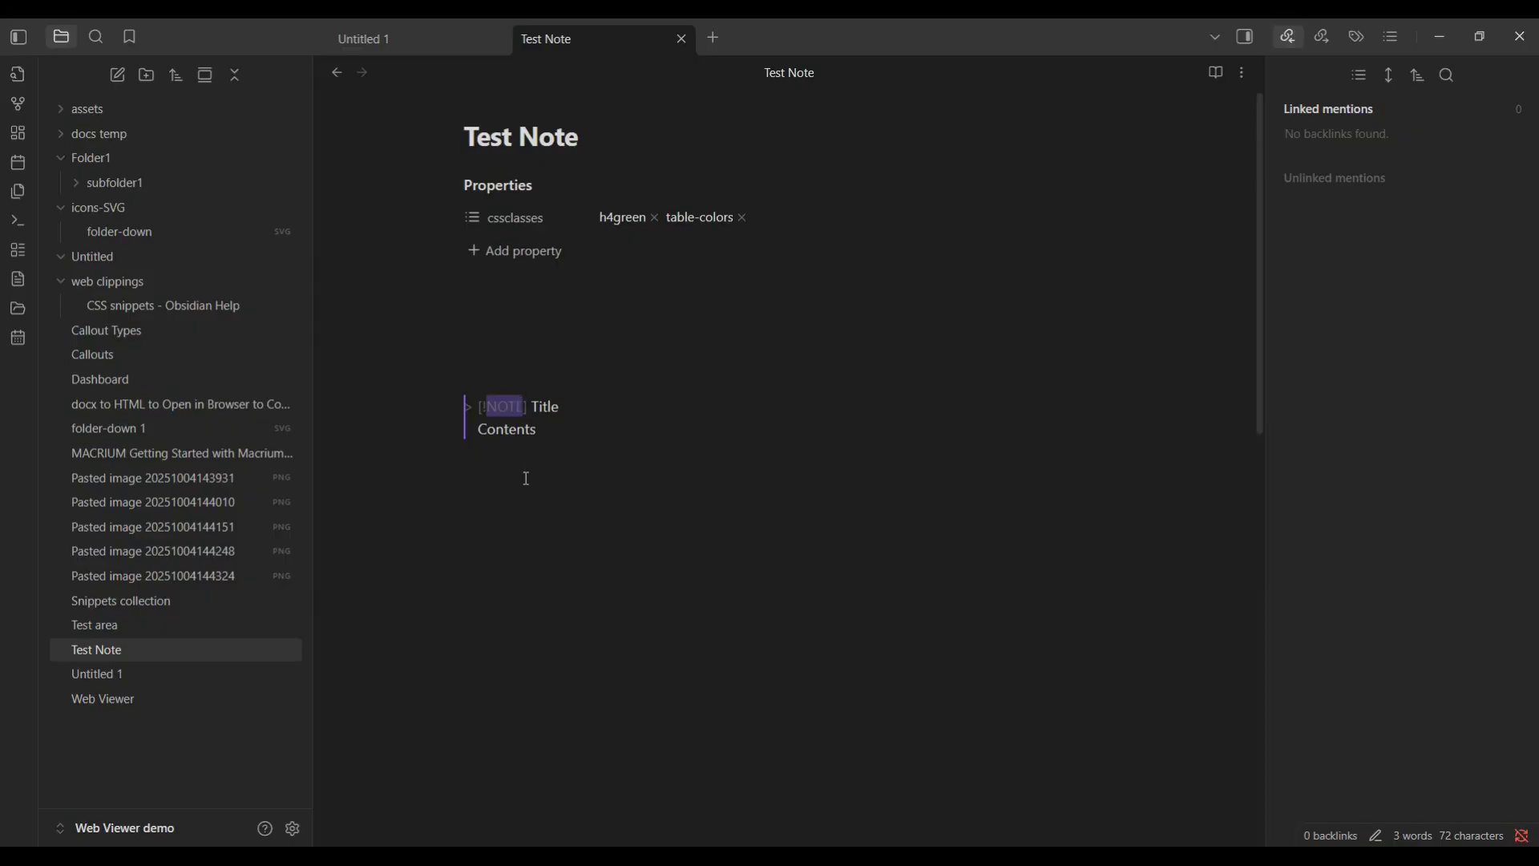
key(Down)
key(Down)
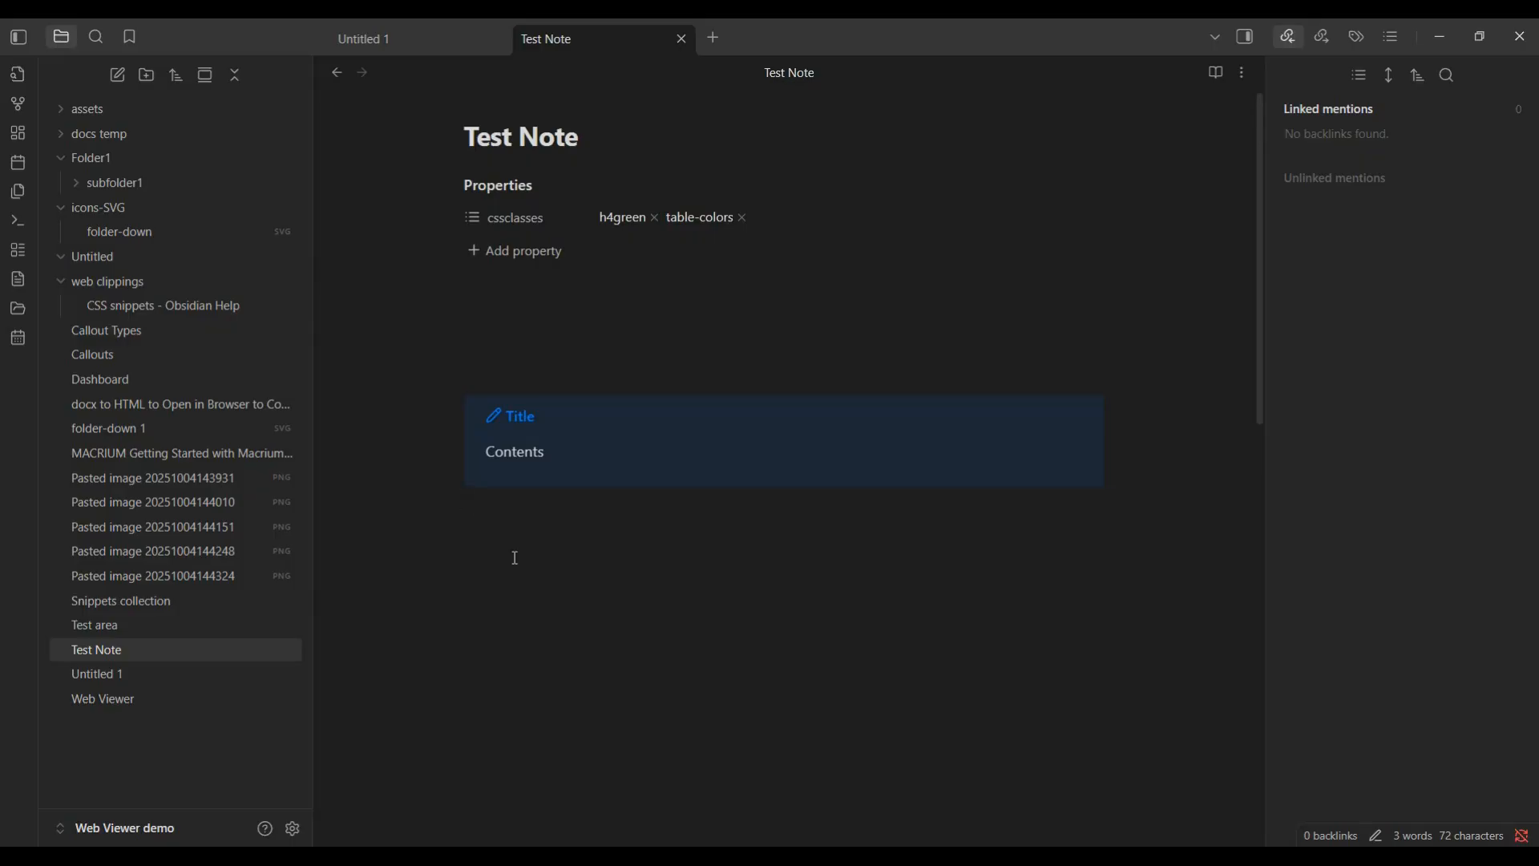
Open the Callout Types note and look through the built-in callout types and their aliases
click(113, 331)
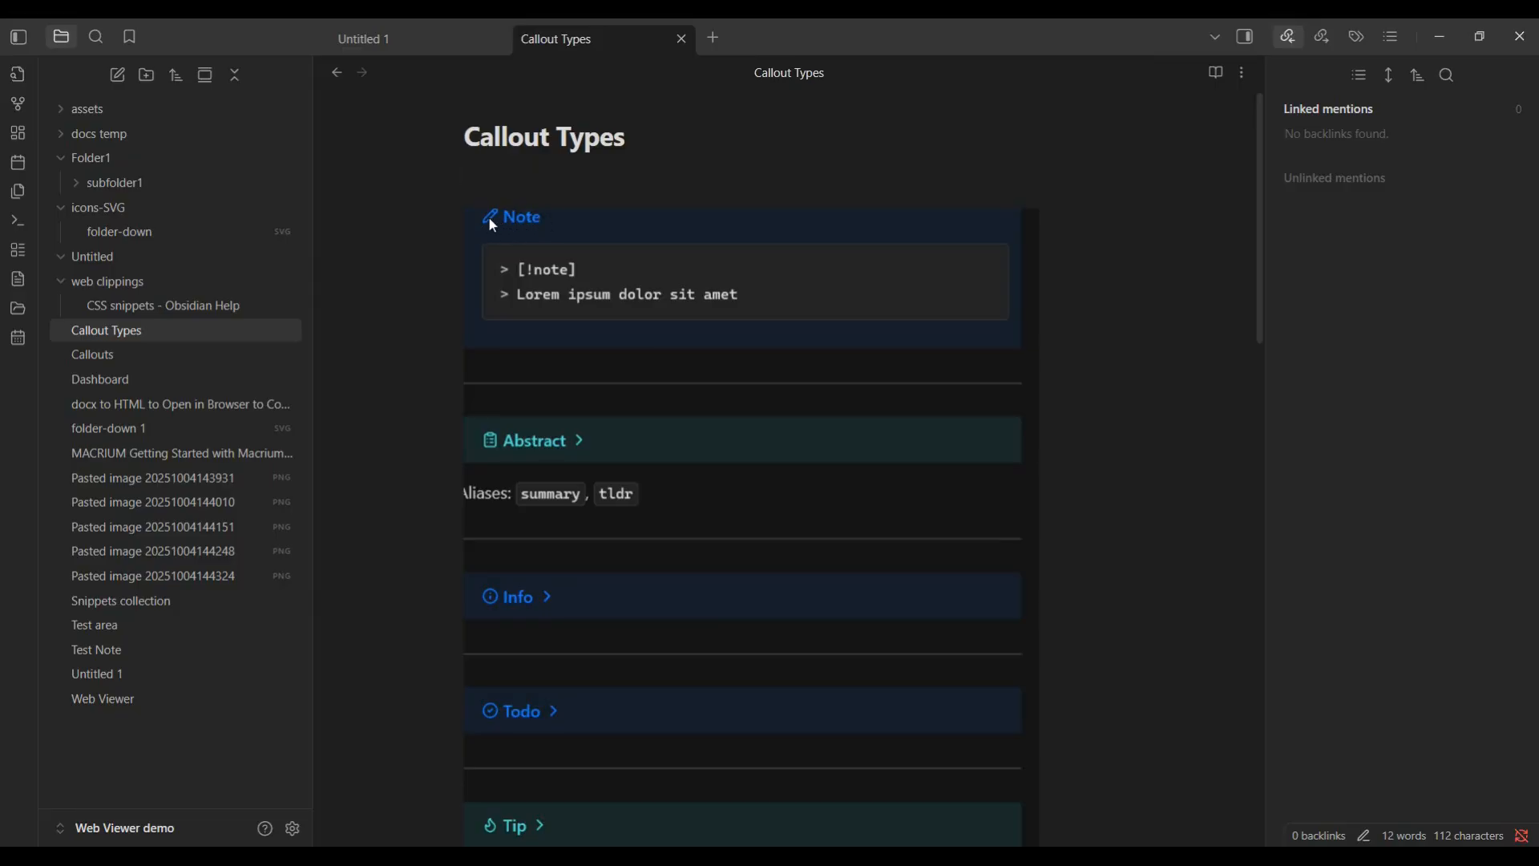
scroll(654, 377, down, 3)
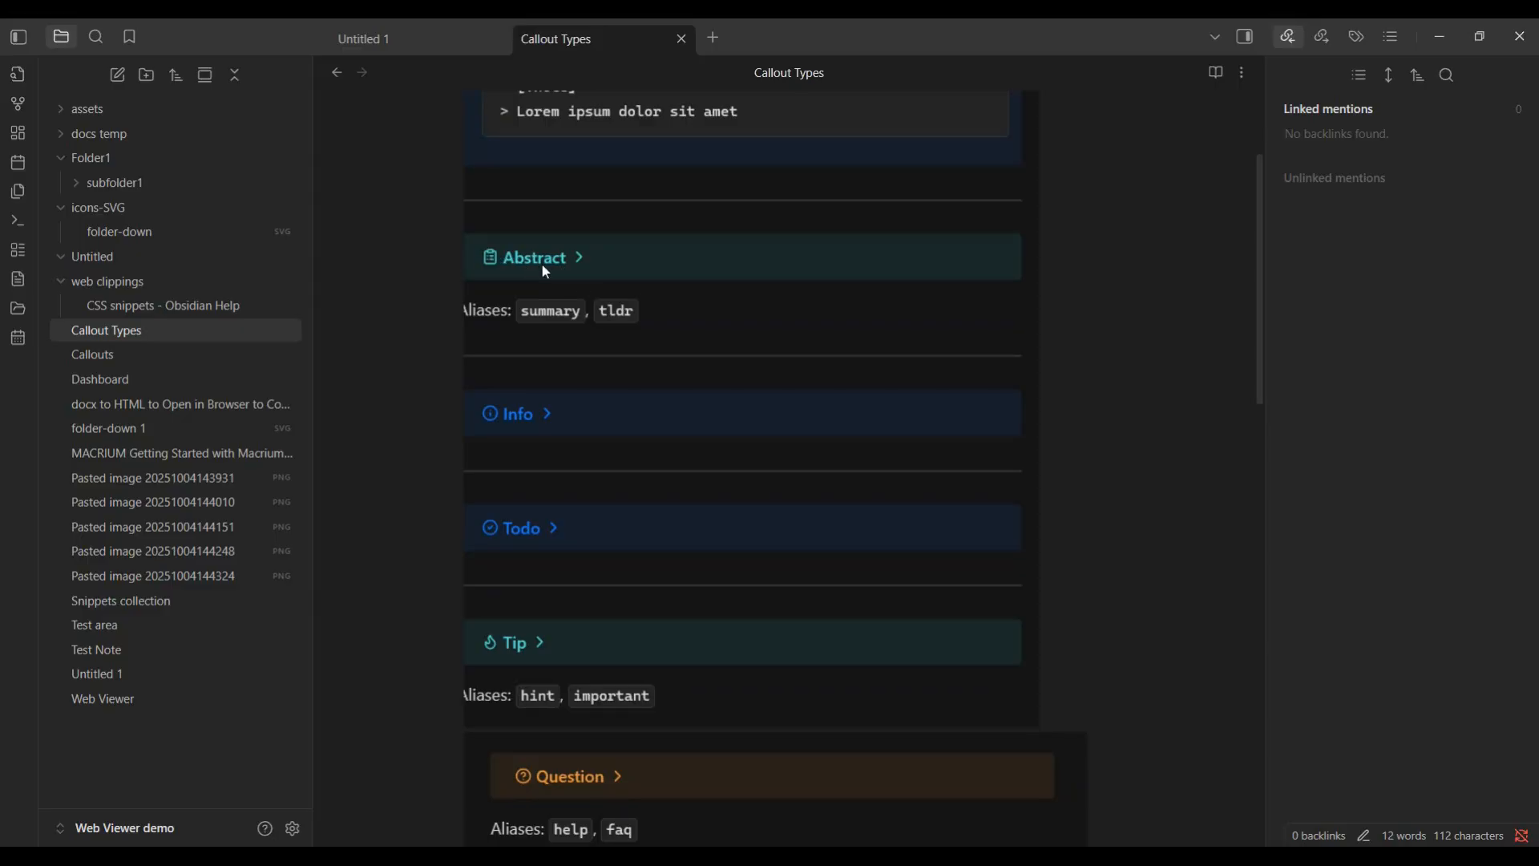
scroll(609, 268, down, 3)
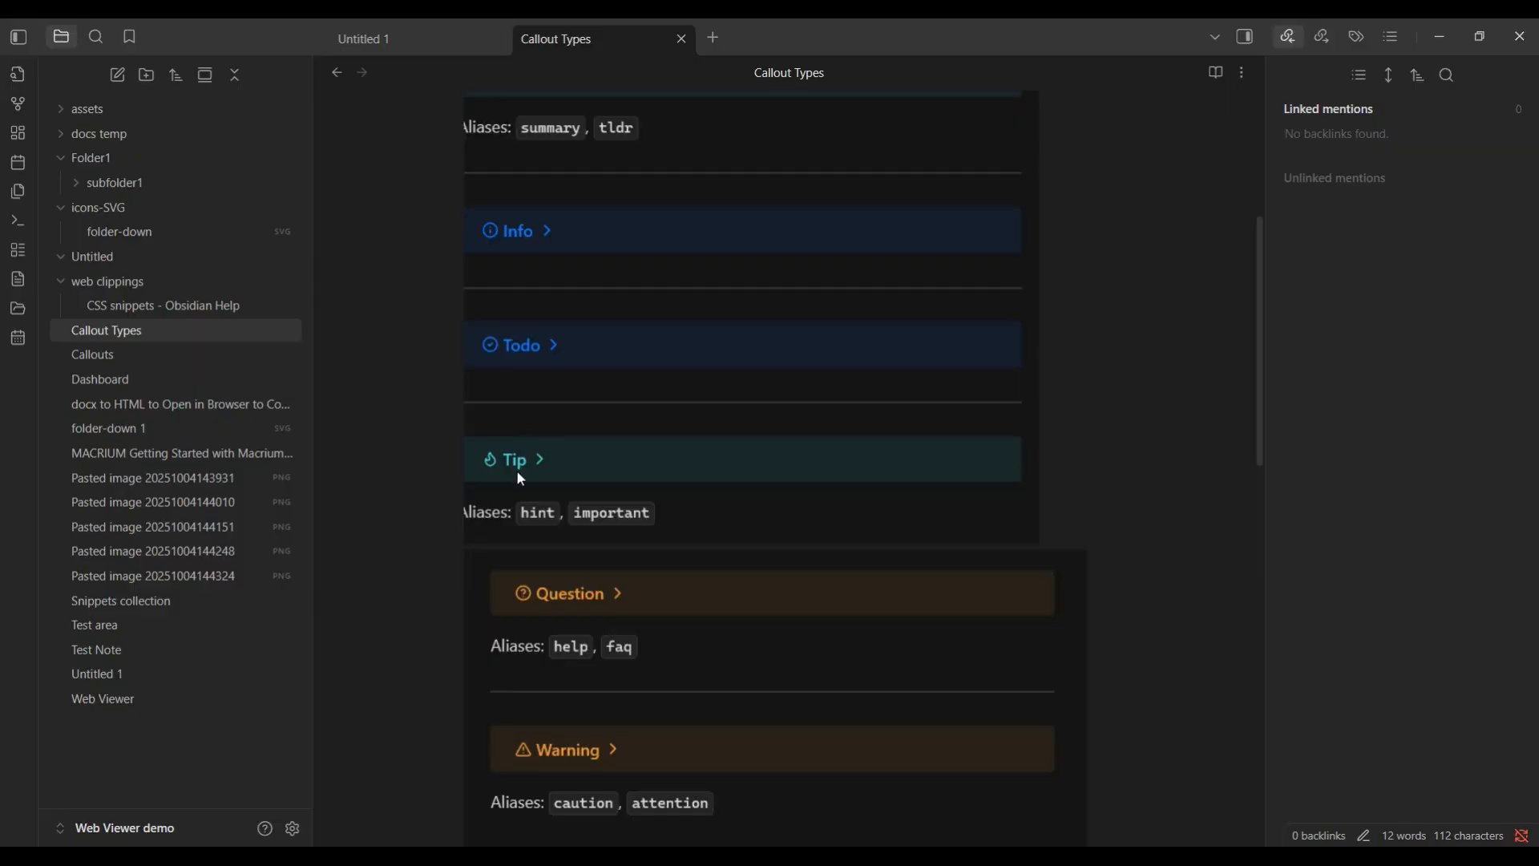
scroll(517, 461, down, 3)
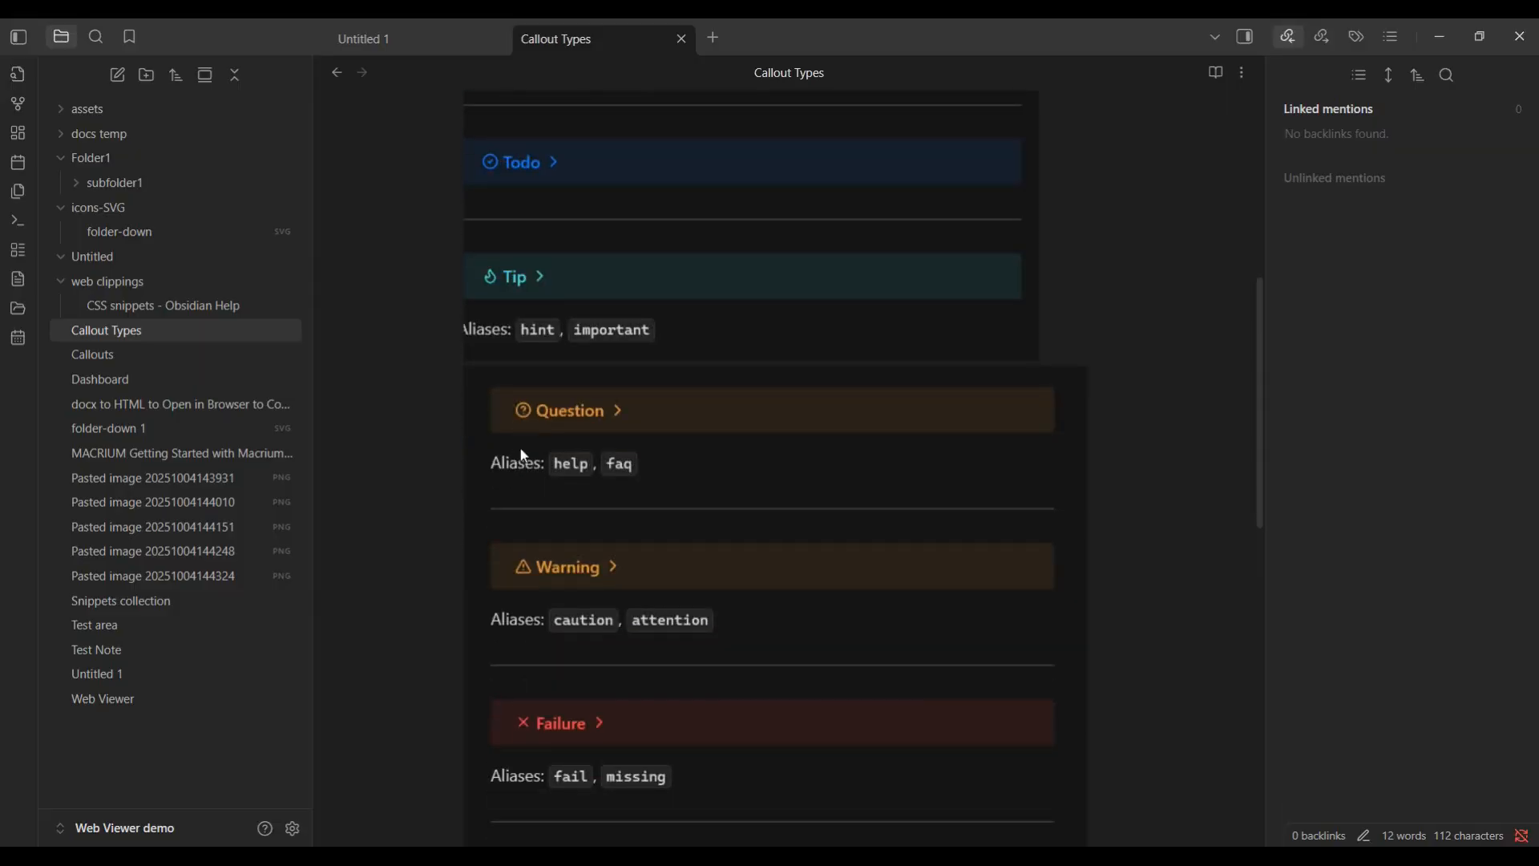
scroll(553, 423, down, 4)
scroll(575, 455, down, 1)
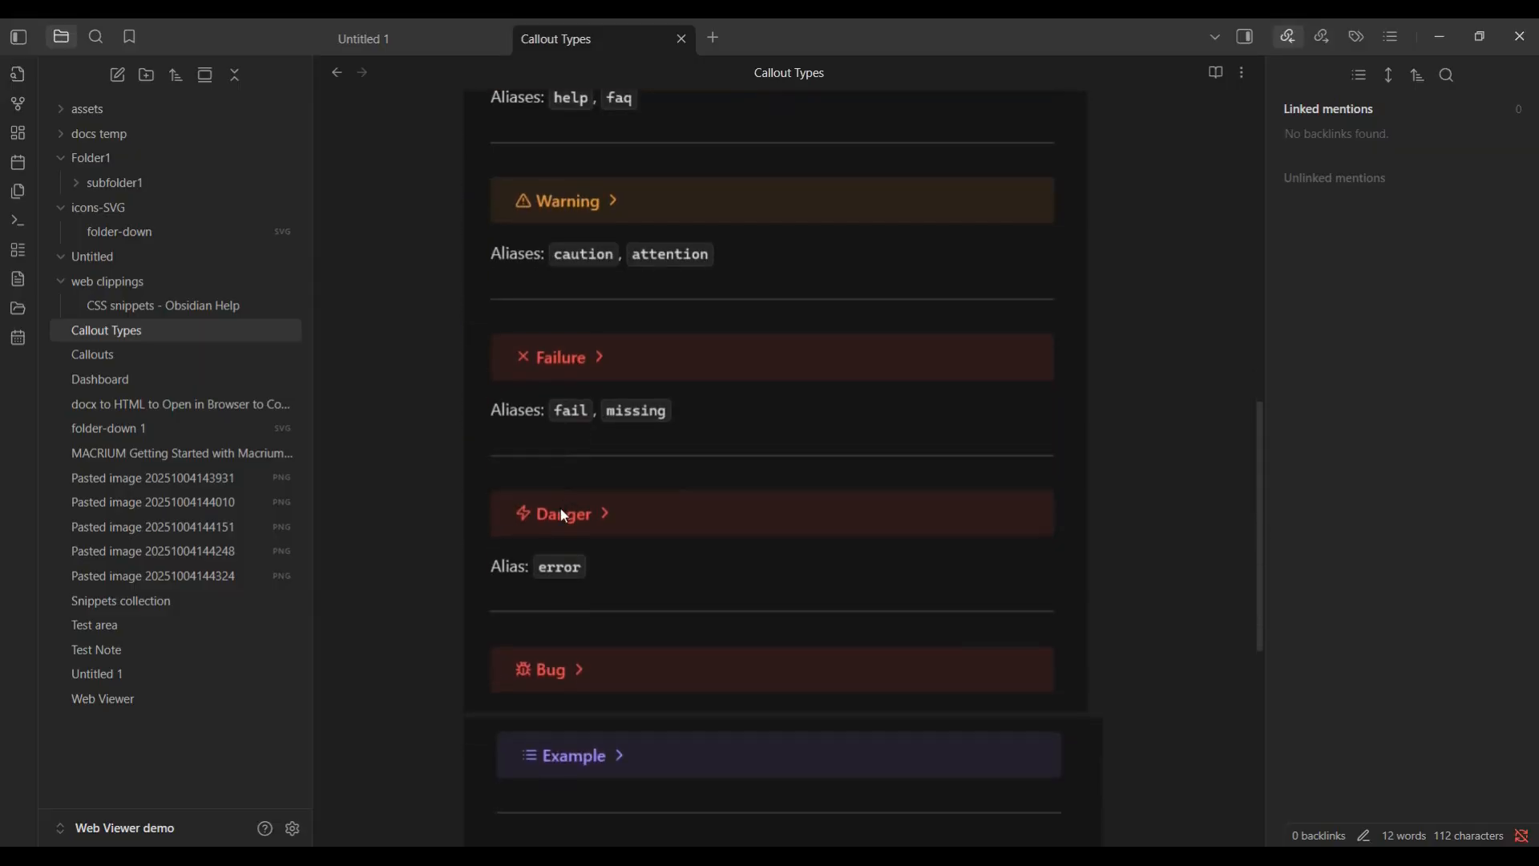
scroll(671, 503, down, 3)
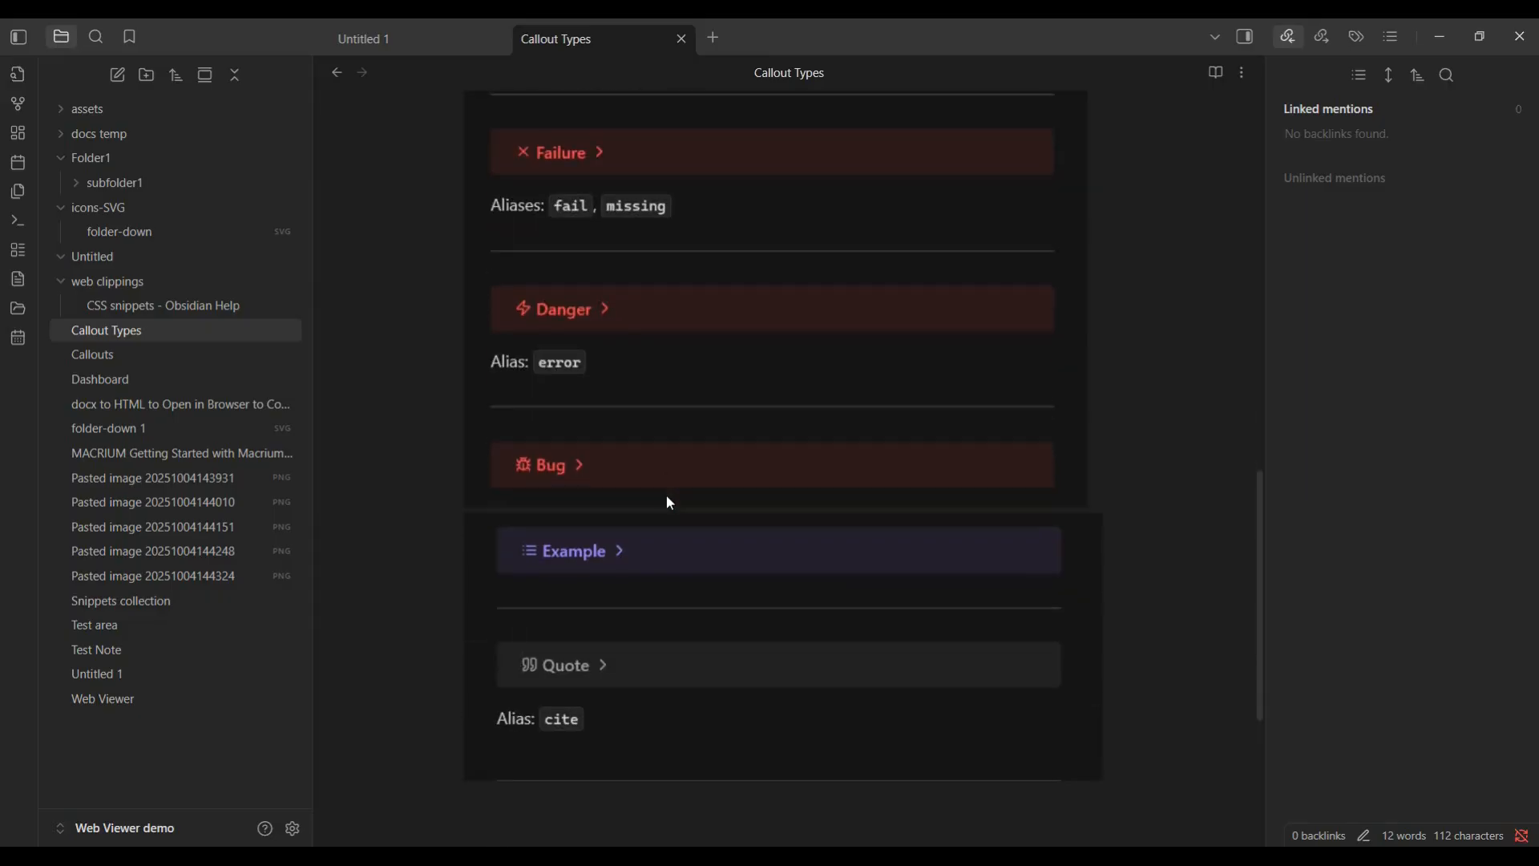
scroll(622, 533, up, 10)
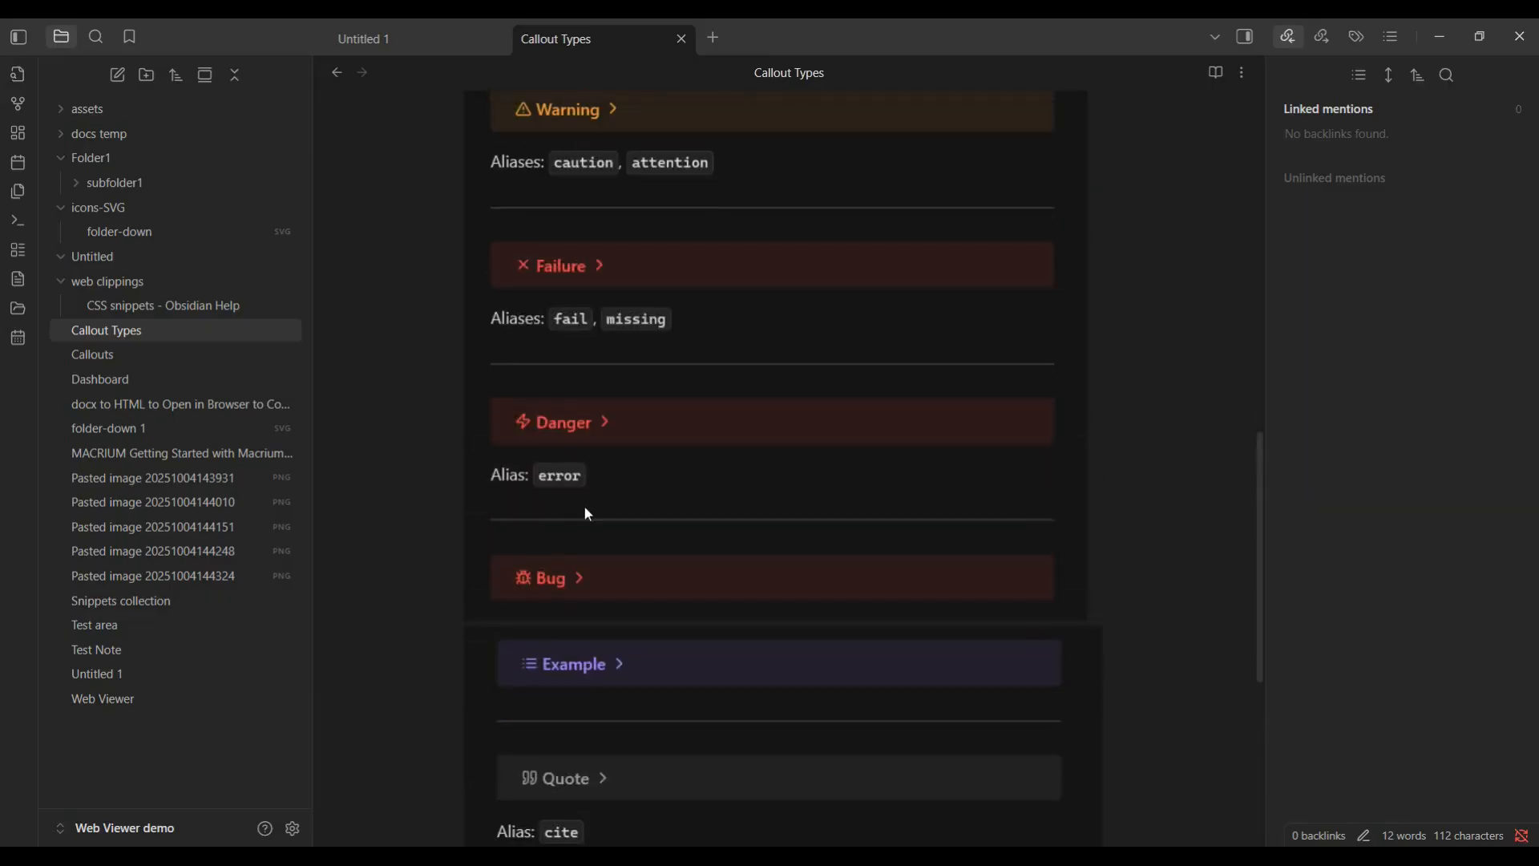
scroll(592, 511, up, 2)
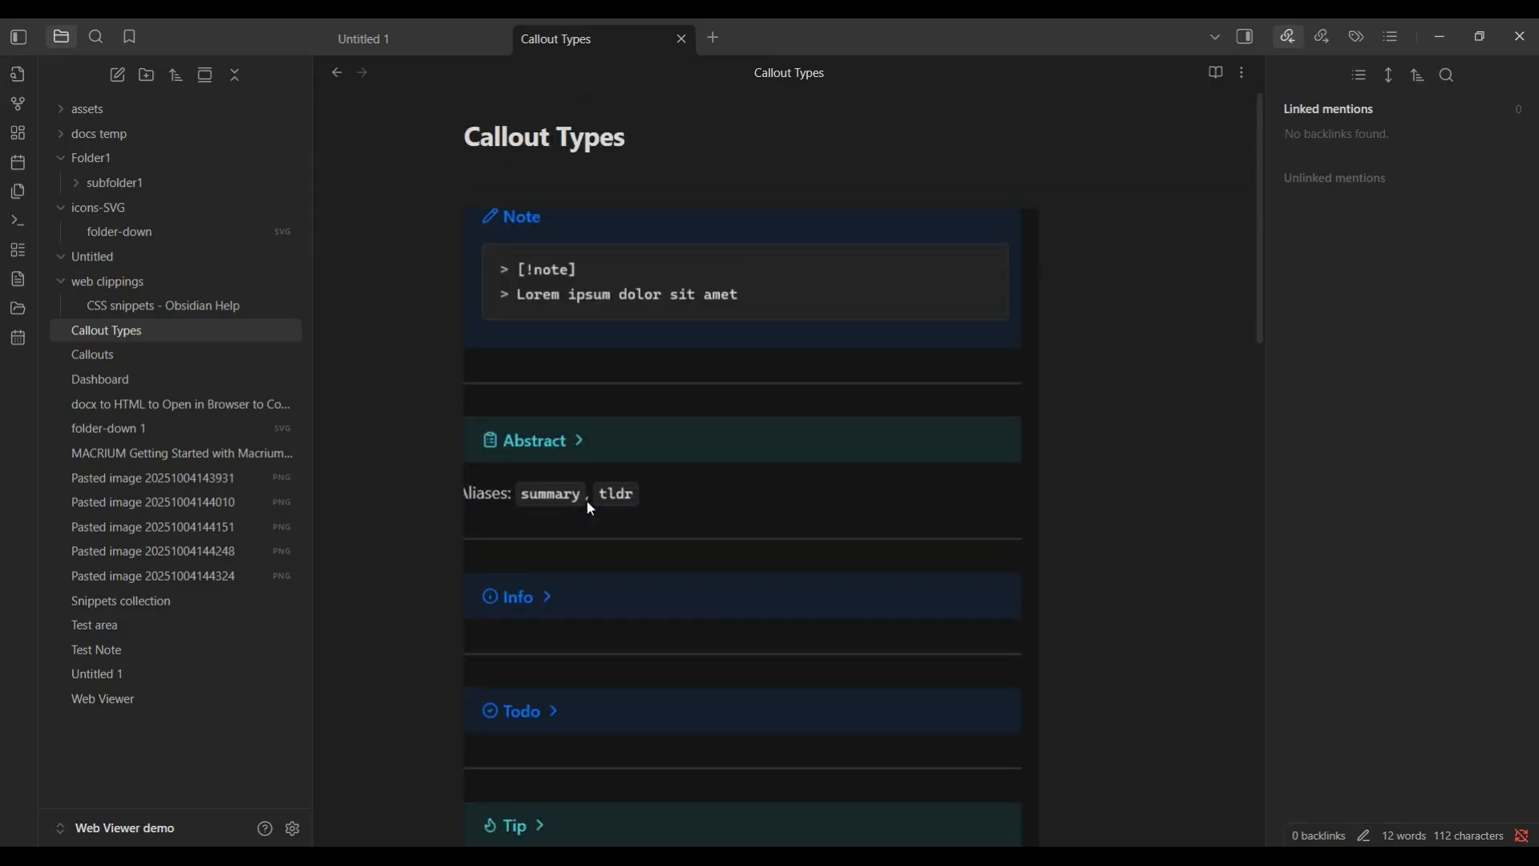
Reopen Test Note, change the callout's type from NOTE to danger and leave the callout to render it
click(108, 646)
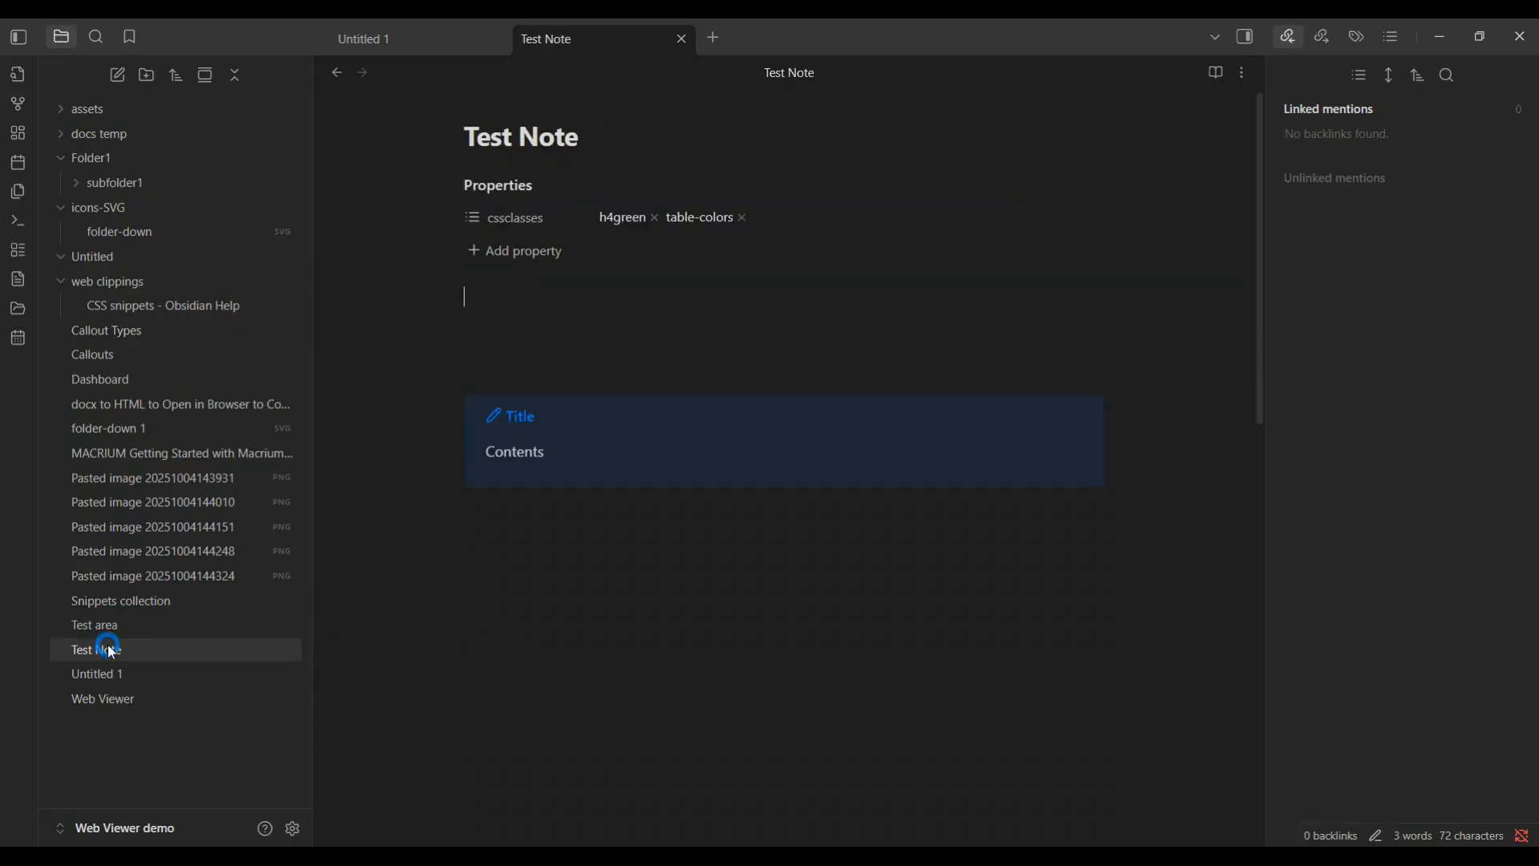
click(537, 543)
key(Up)
key(Up)
key(Up)
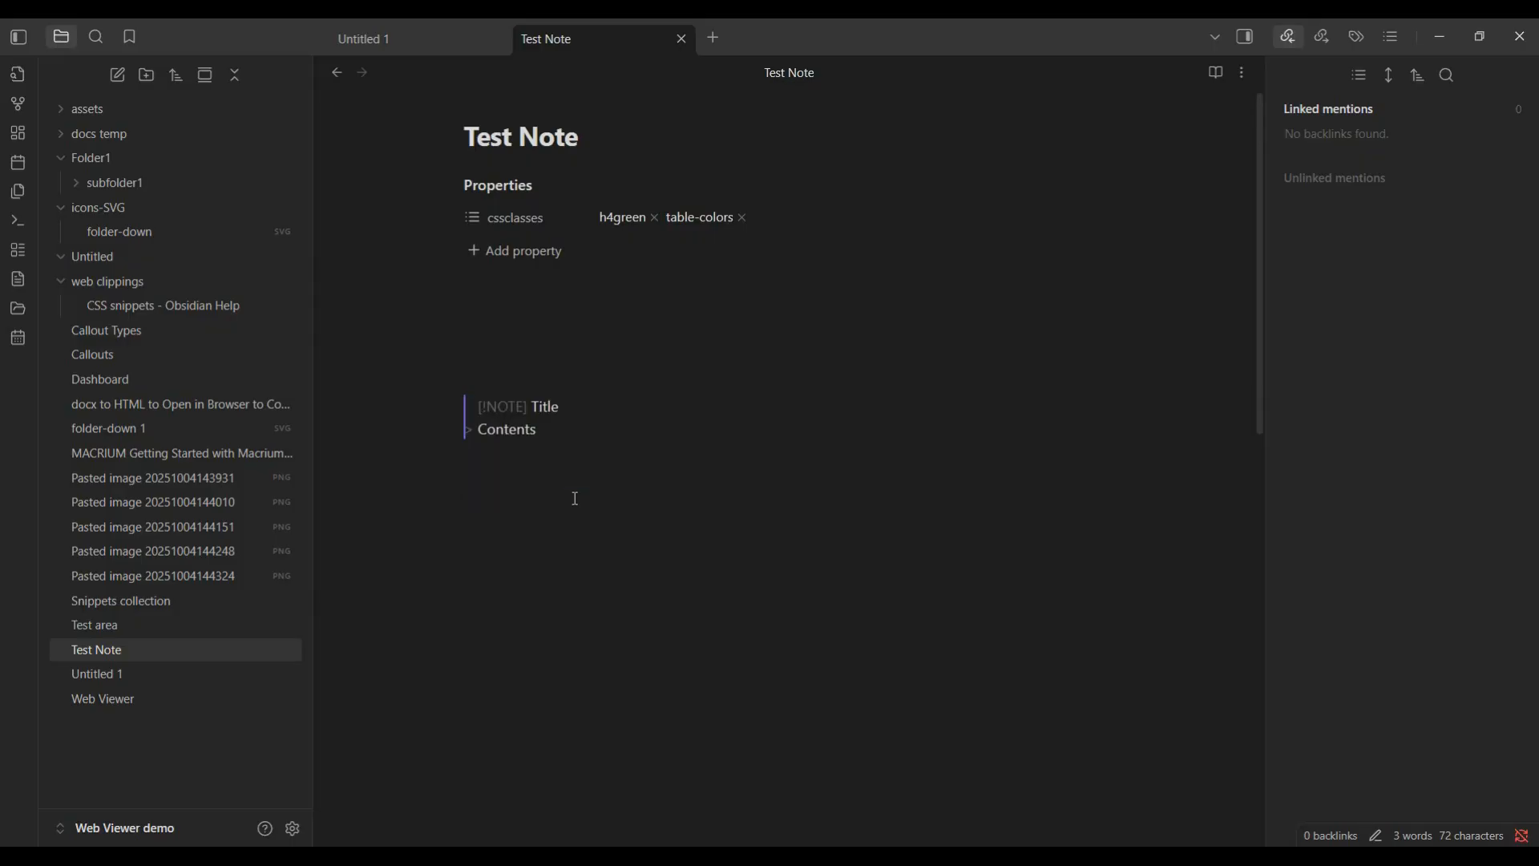
key(Right)
key(Delete)
key(Delete)
key(Delete)
key(Delete)
text(danger)
click(575, 499)
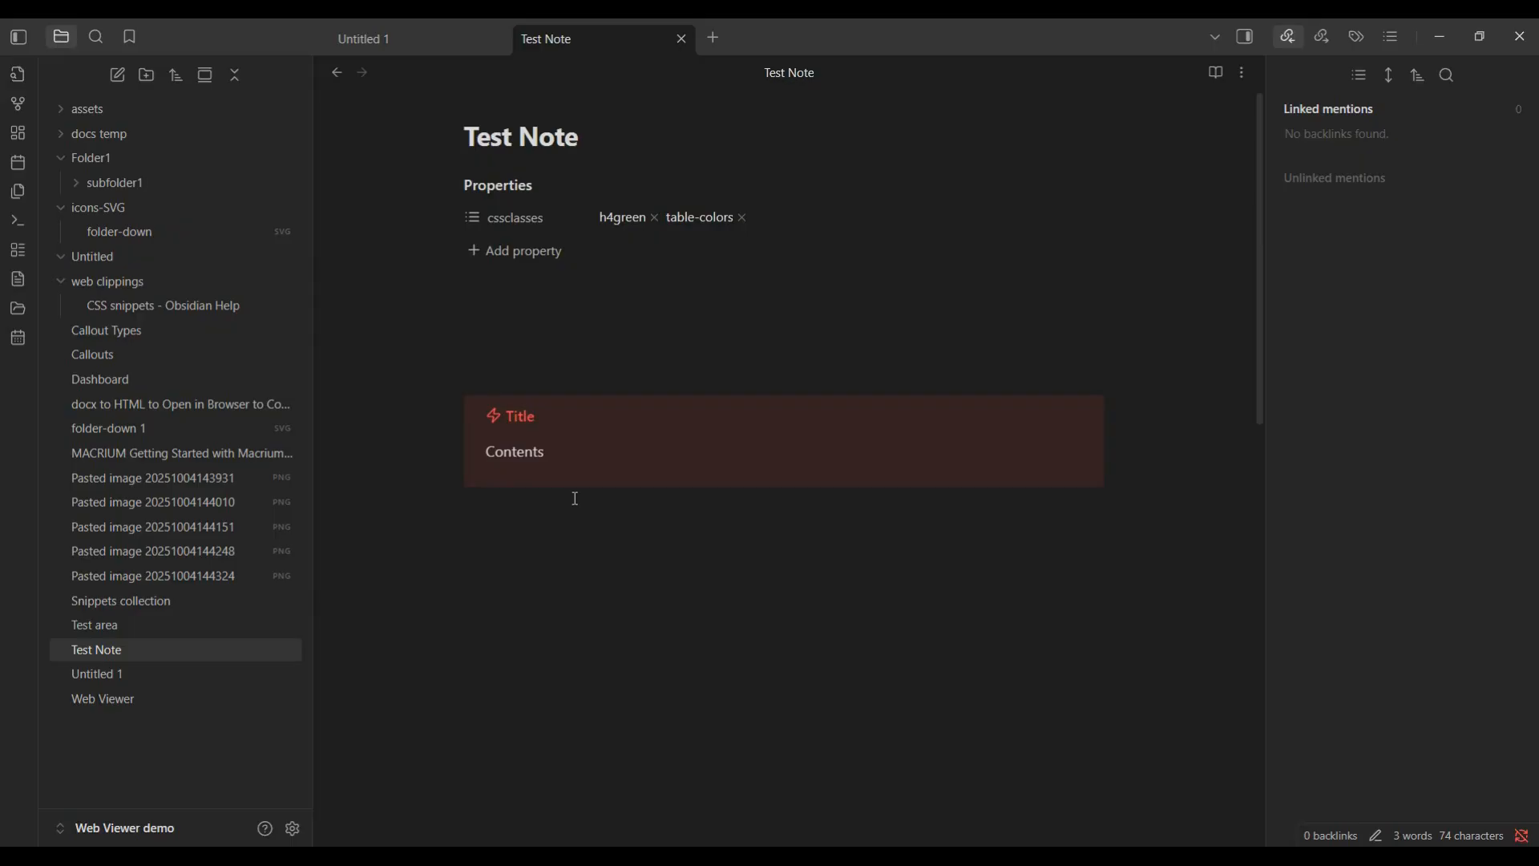
Copy the Callout (custom) snippet from the browser page and replace the whole Notepad content with it
key(alt+Tab)
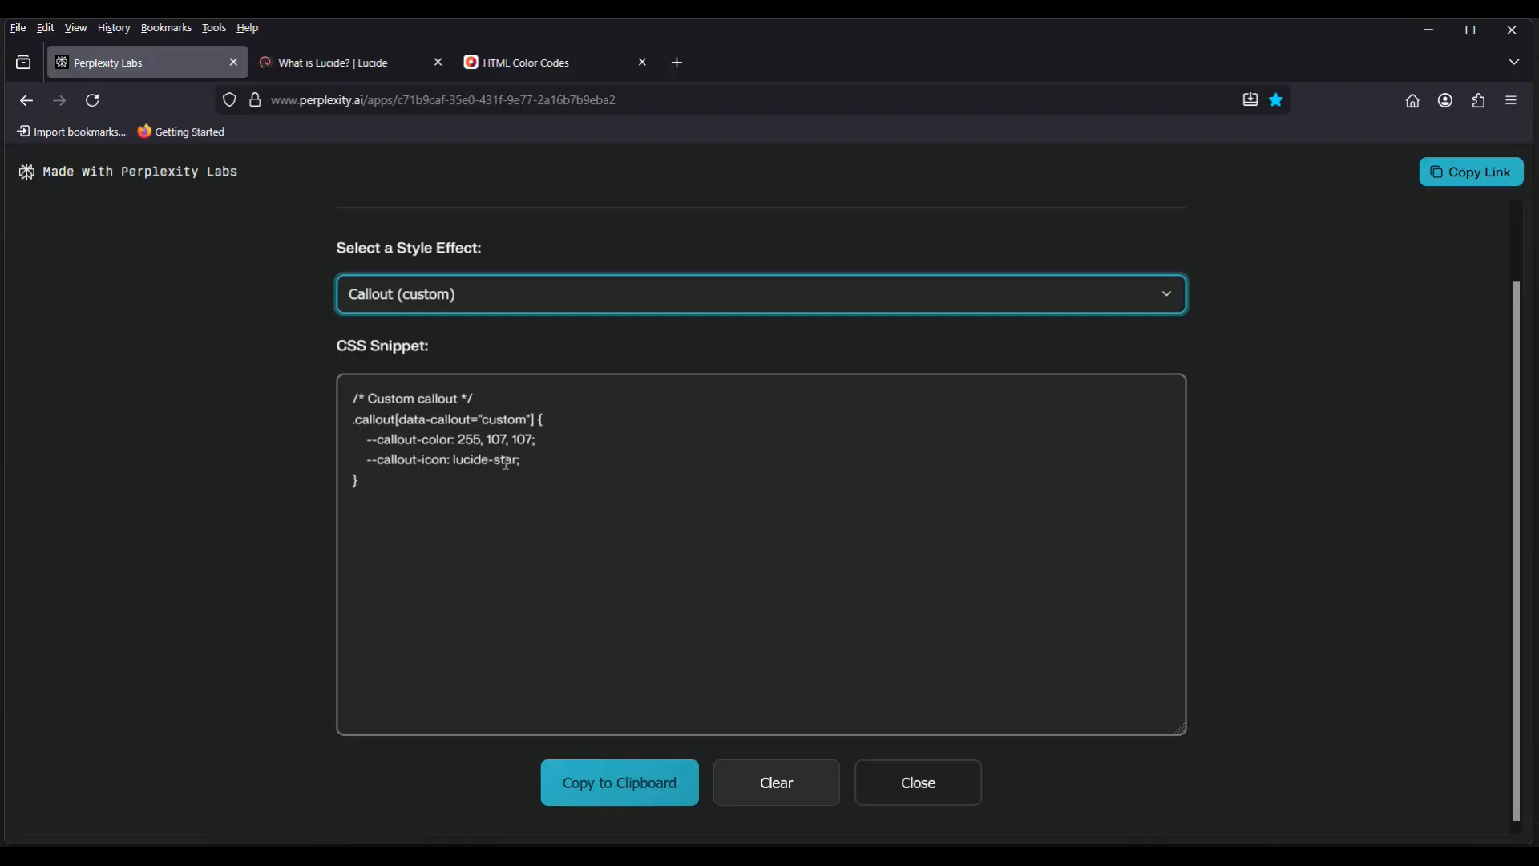
click(660, 782)
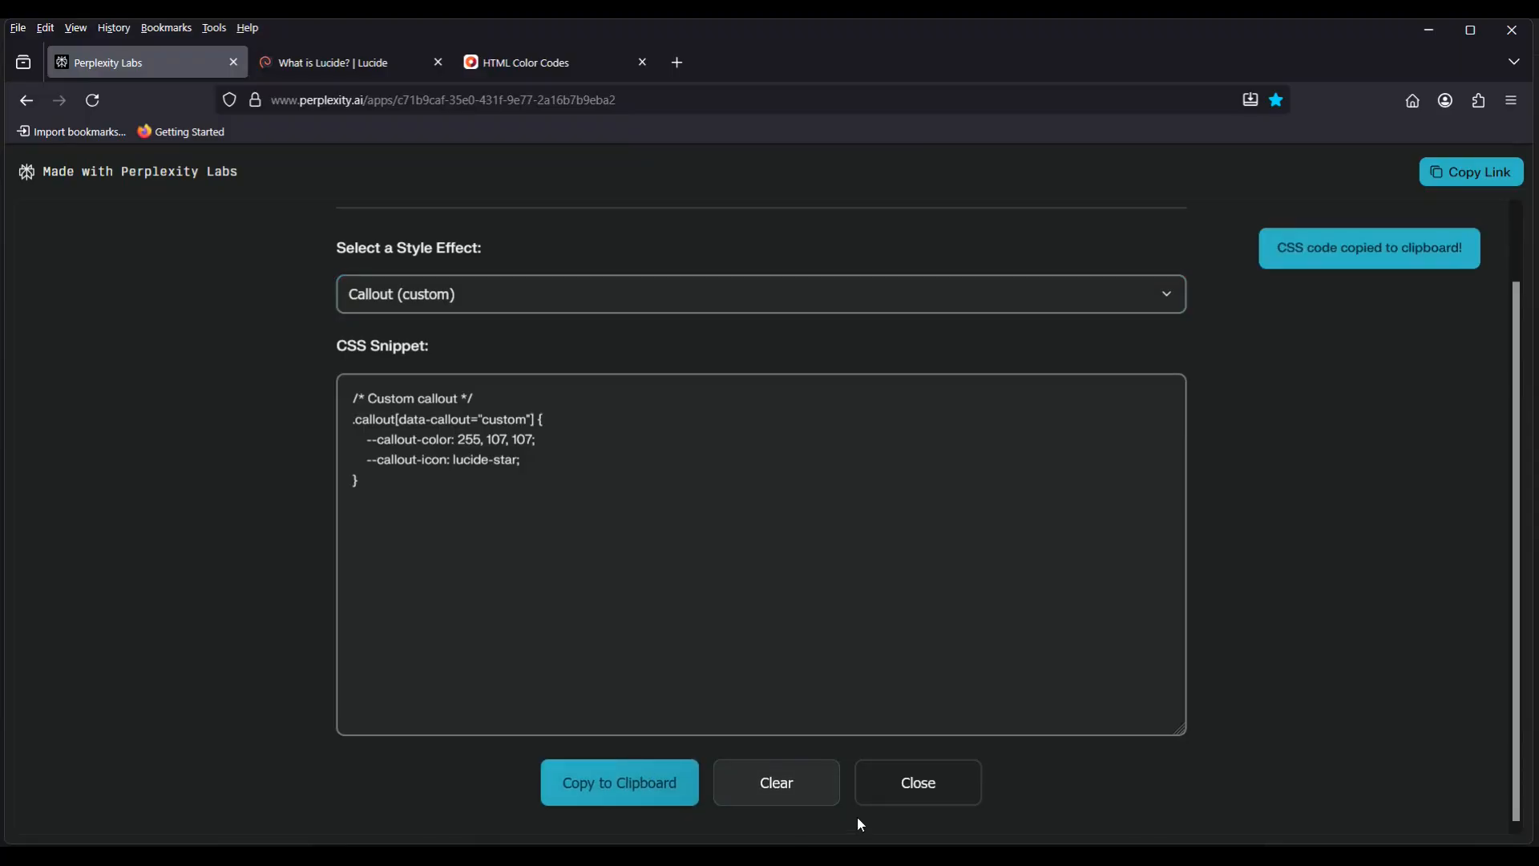
key(alt+Tab)
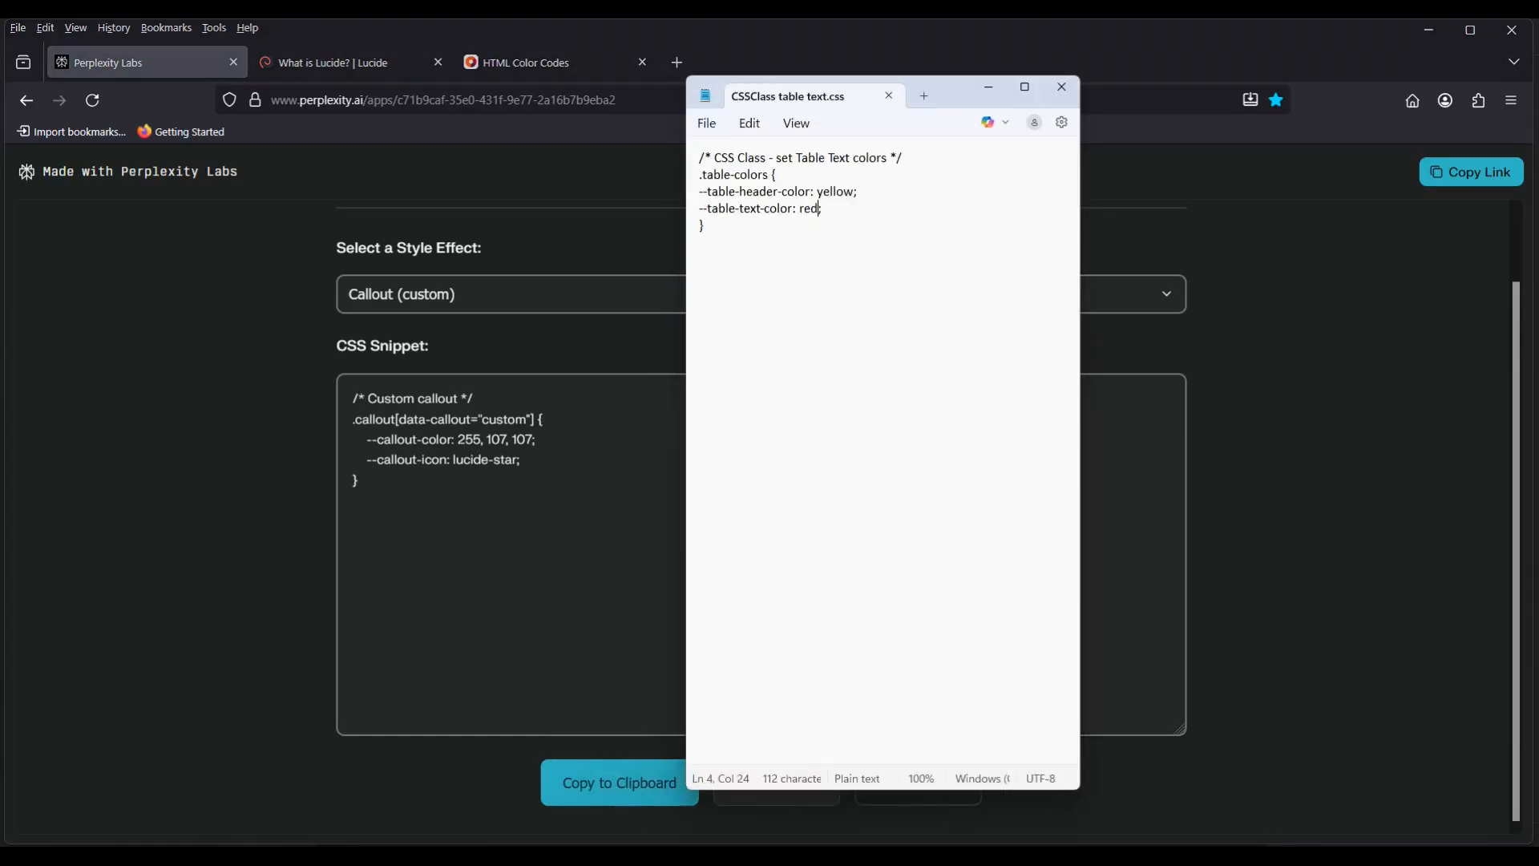
click(703, 230)
drag(703, 230, 691, 156)
key(ctrl+v)
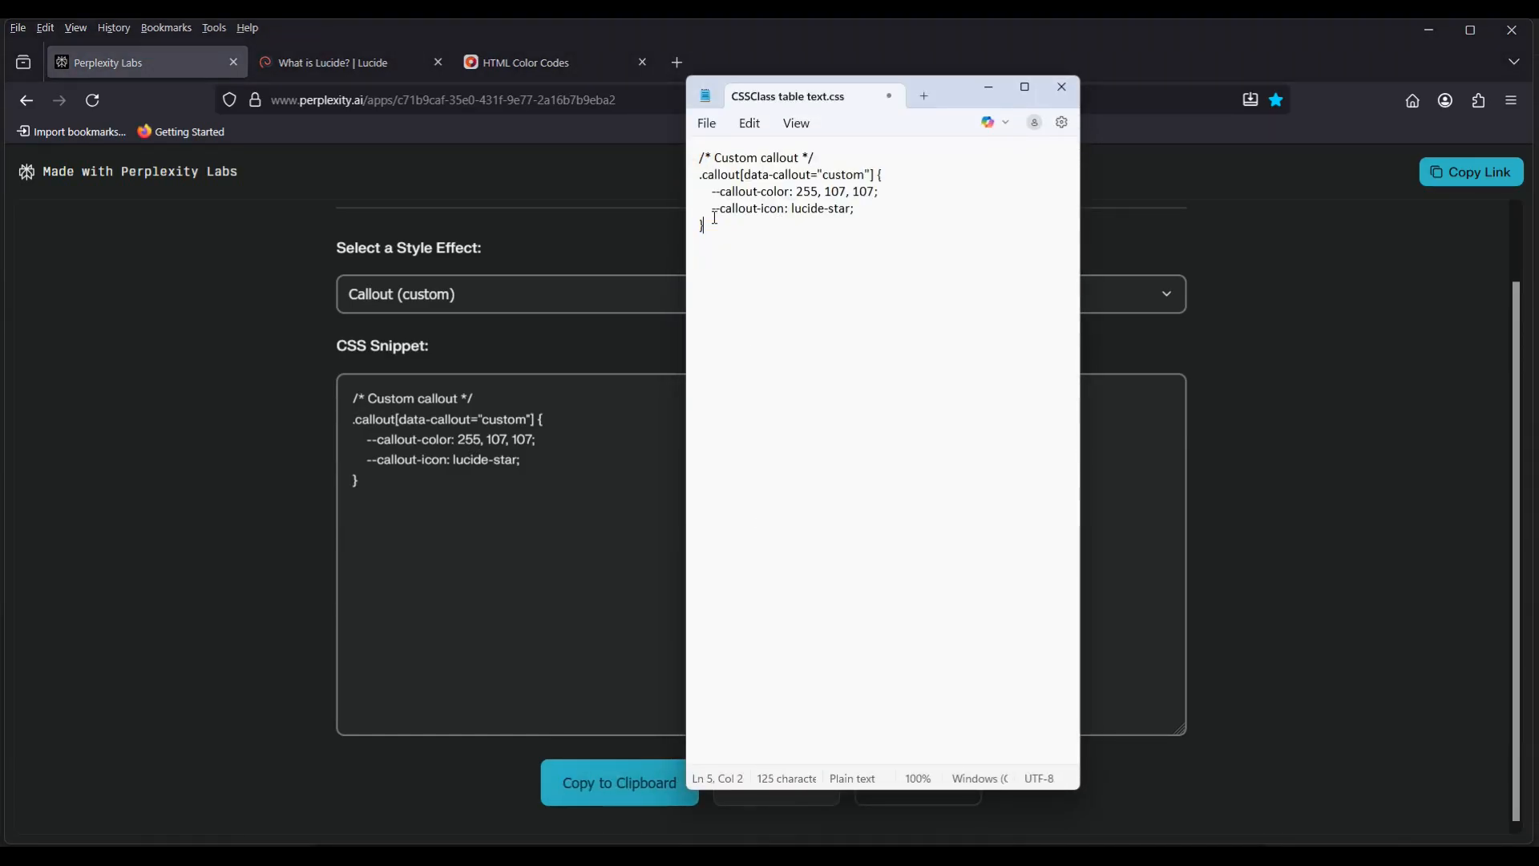
Save the snippet as a new file named "custom callout.css" in the vault's snippets folder
click(714, 125)
click(726, 325)
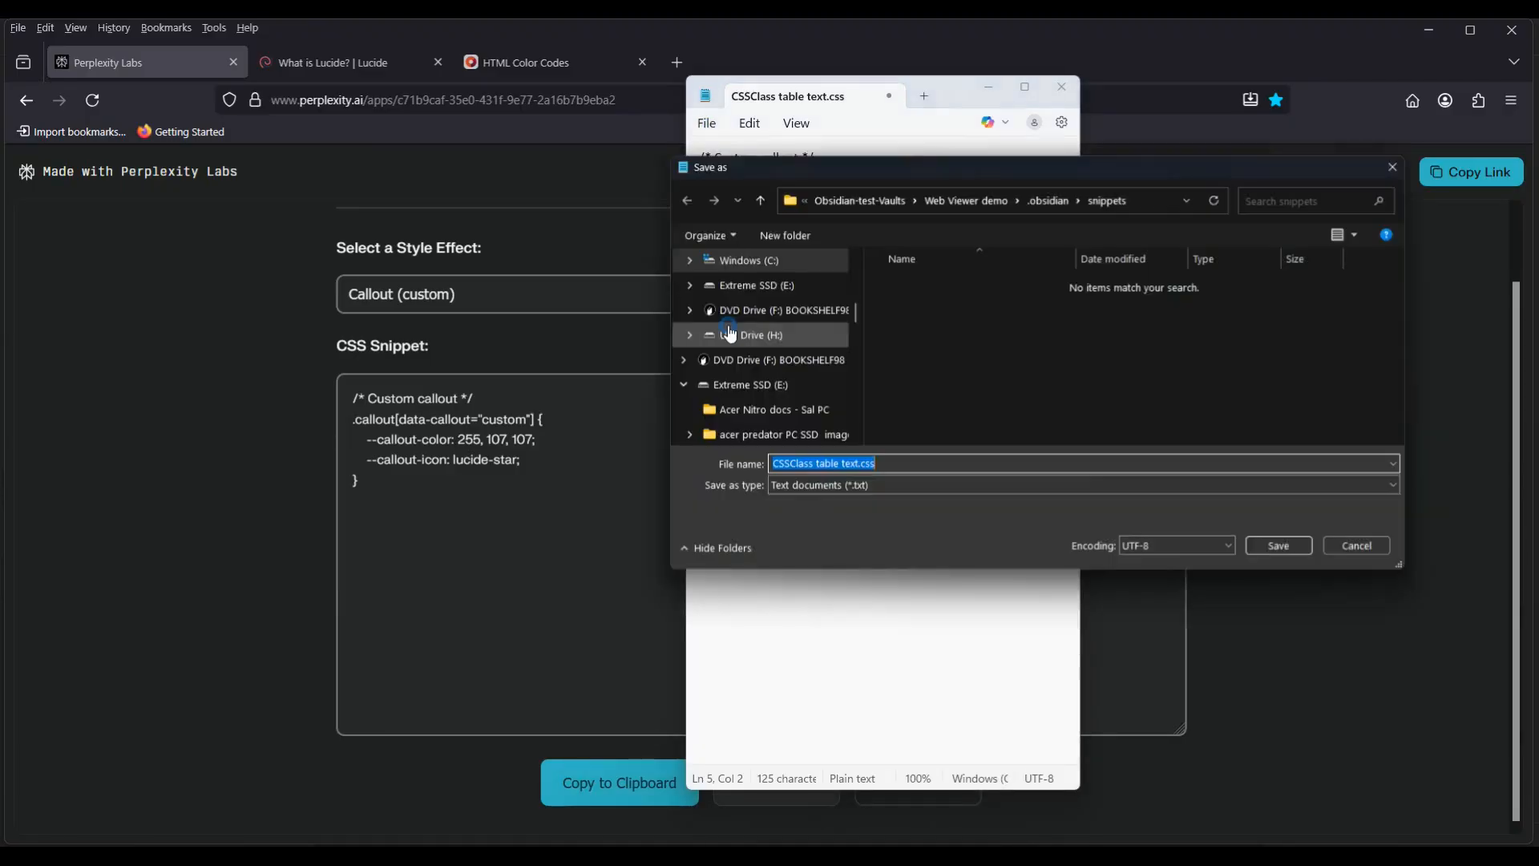
drag(853, 468, 755, 469)
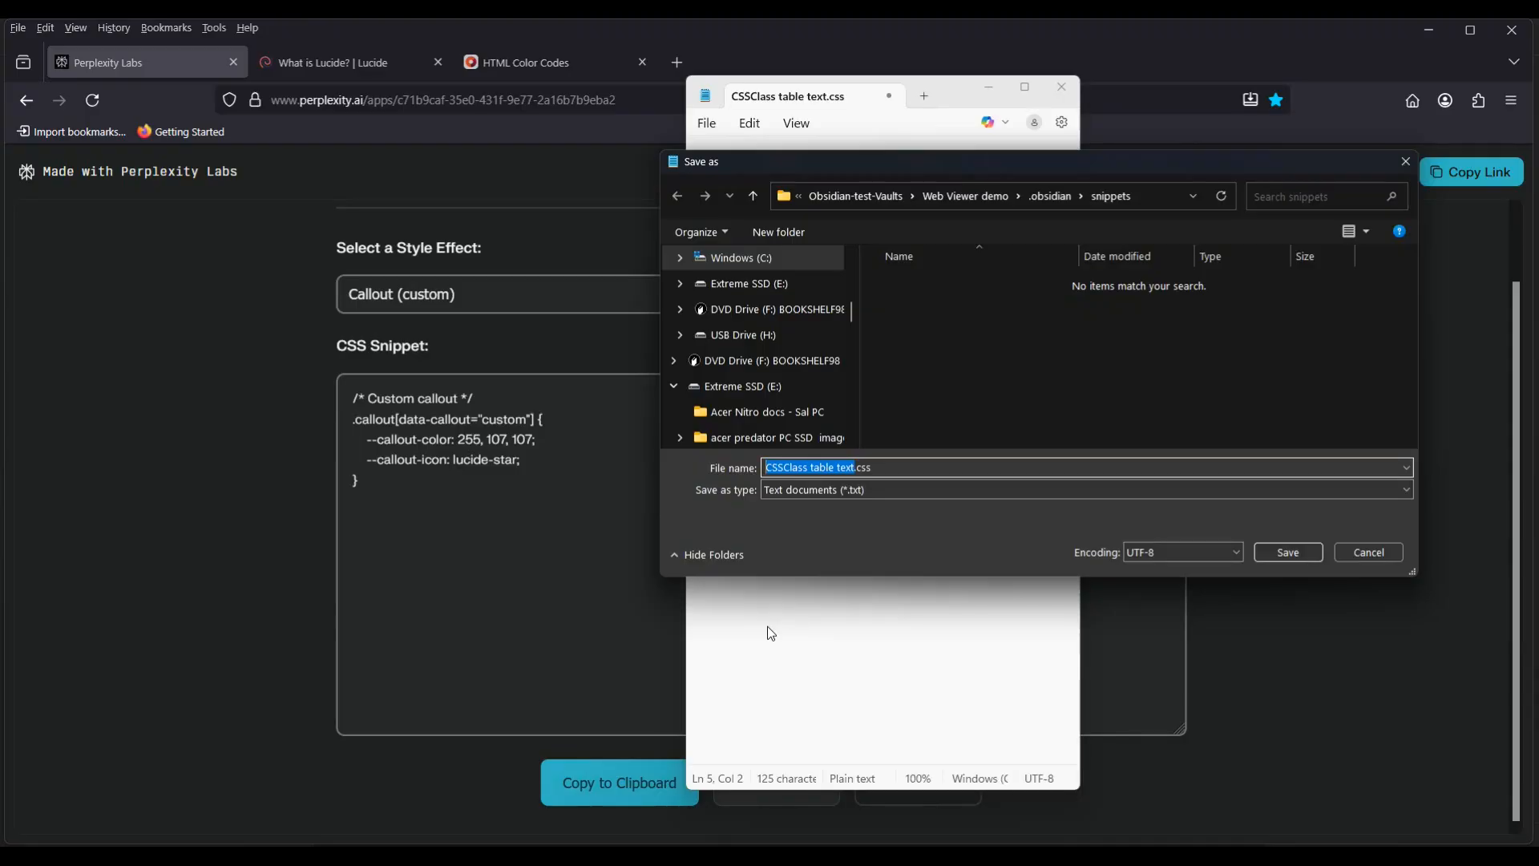
text(cust)
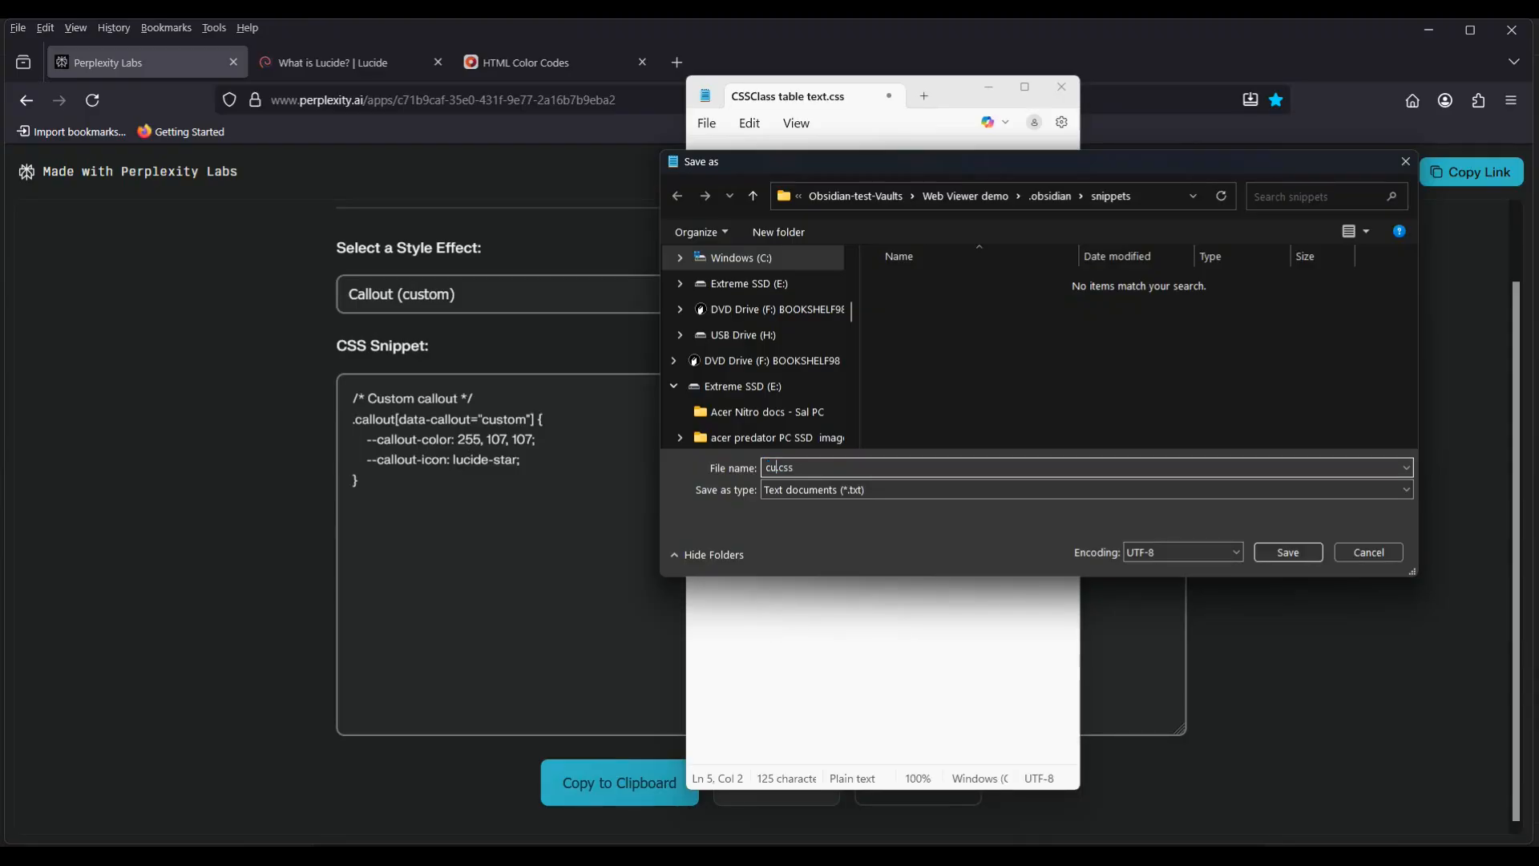
text(om callout)
click(1276, 550)
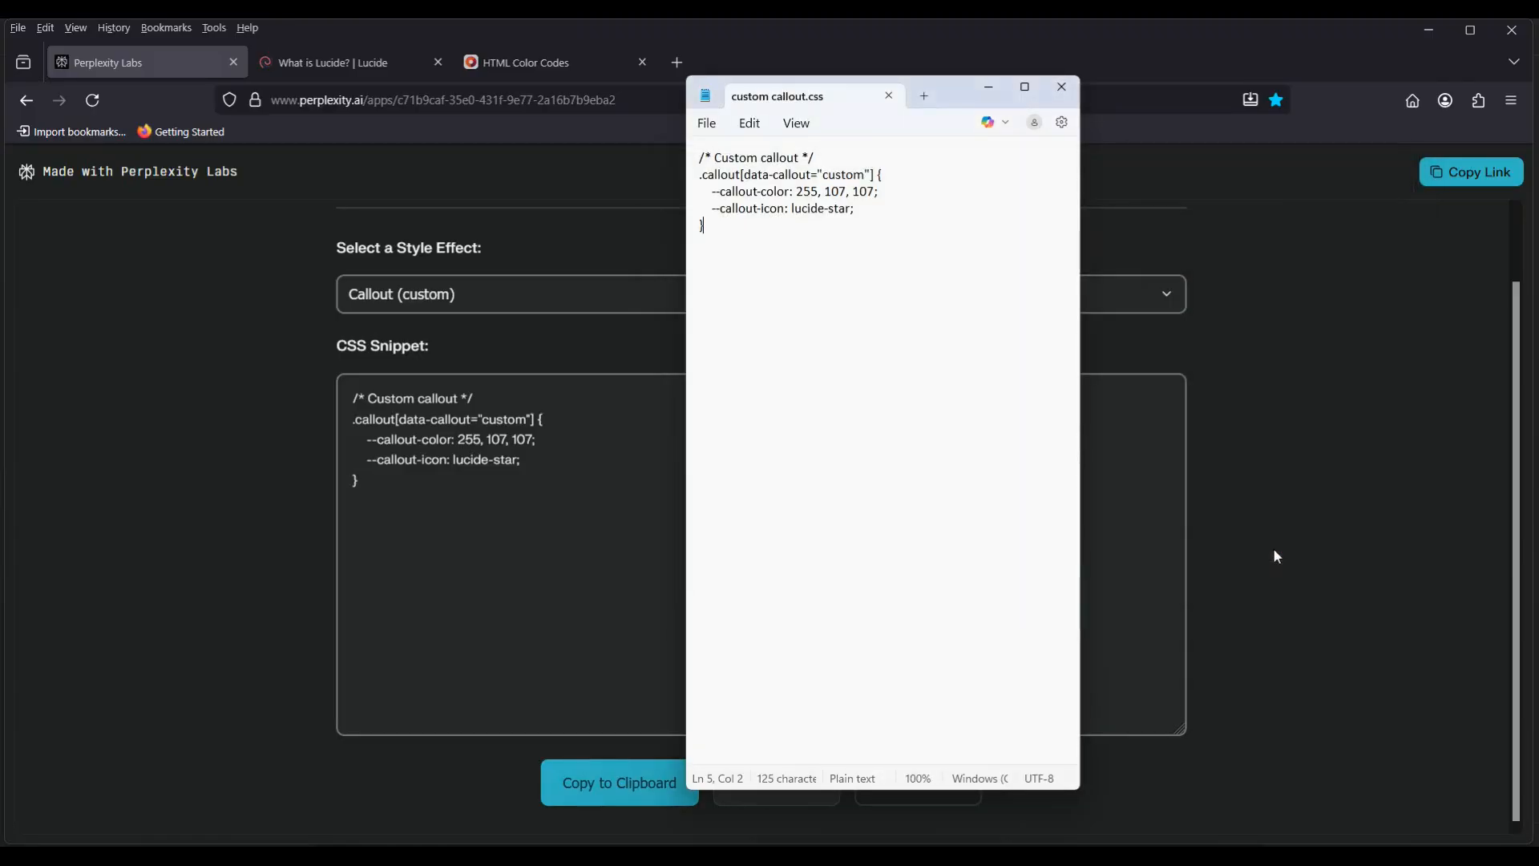
Switch back to Test Note in Obsidian, change the danger callout's type to note and leave the callout to render it
click(991, 86)
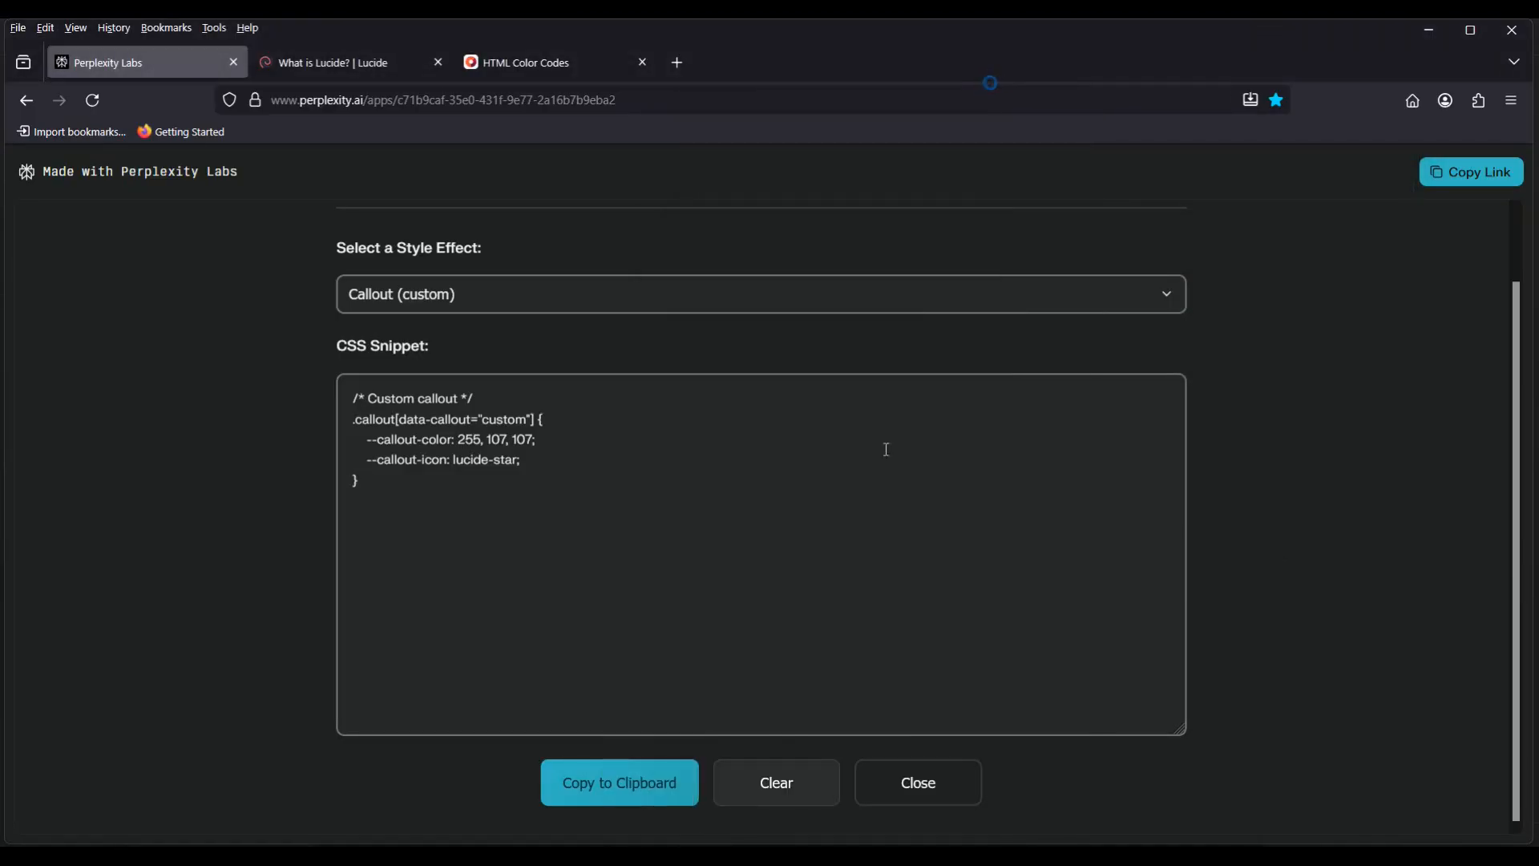
click(886, 762)
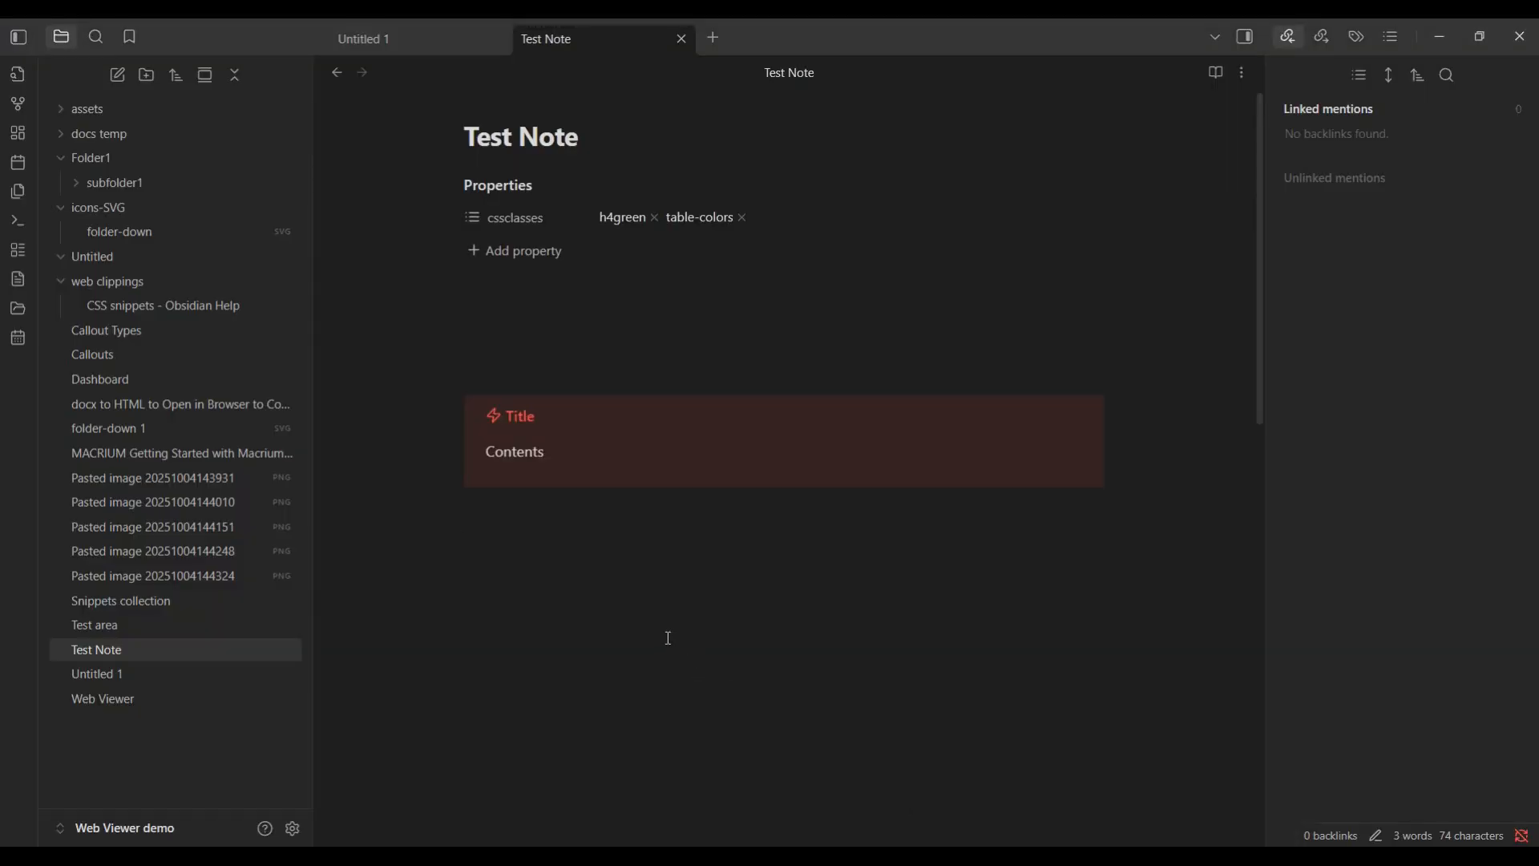
key(BackSpace)
key(BackSpace)
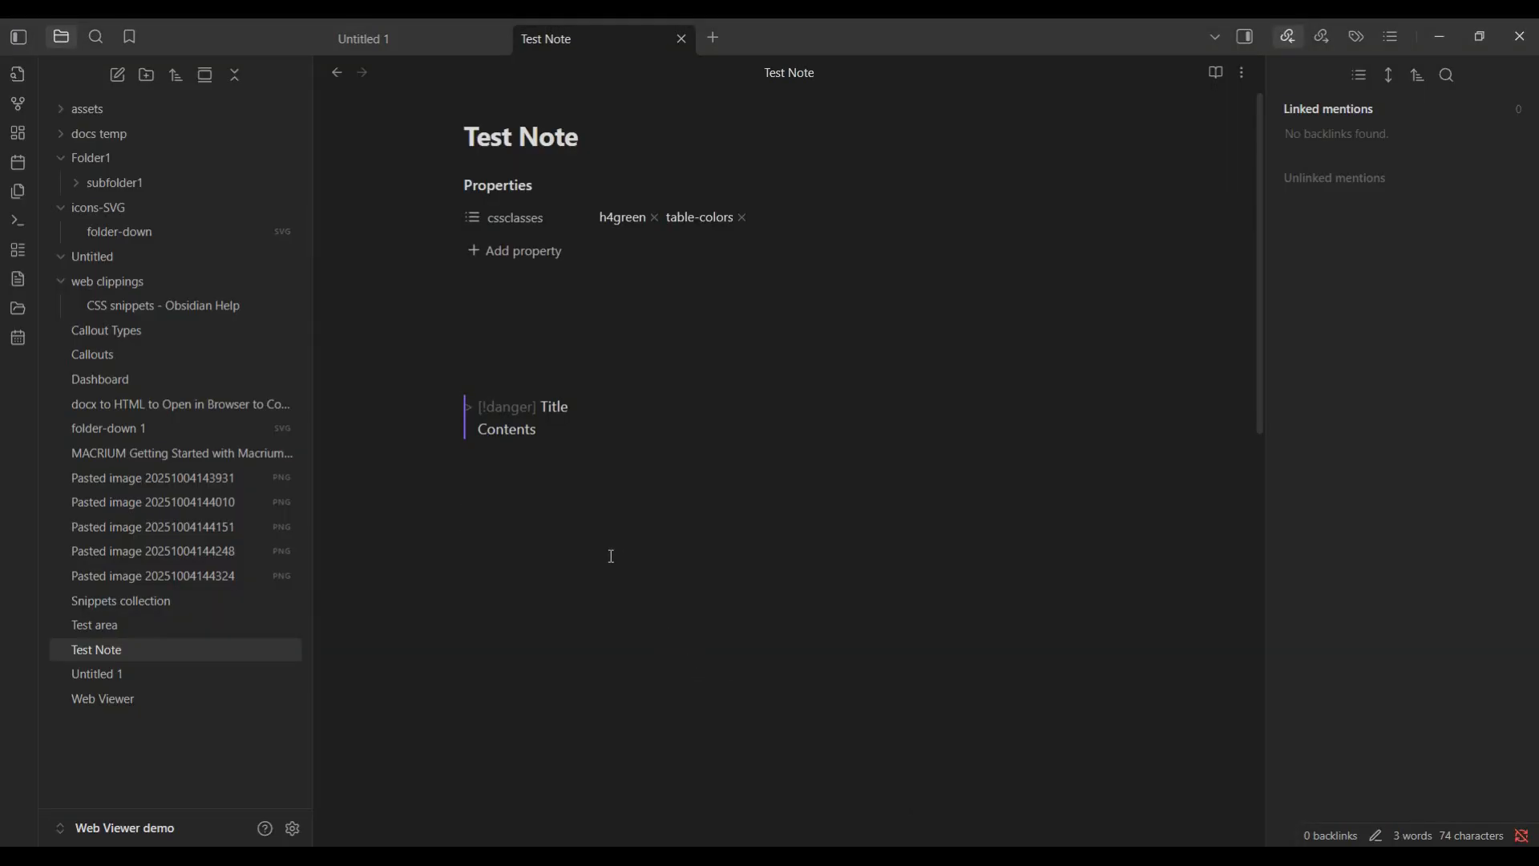
key(BackSpace)
key(BackSpace)
key(BackSpace)
key(BackSpace)
key(BackSpace)
key(BackSpace)
text(noye)
key(BackSpace)
key(BackSpace)
text(te)
click(612, 557)
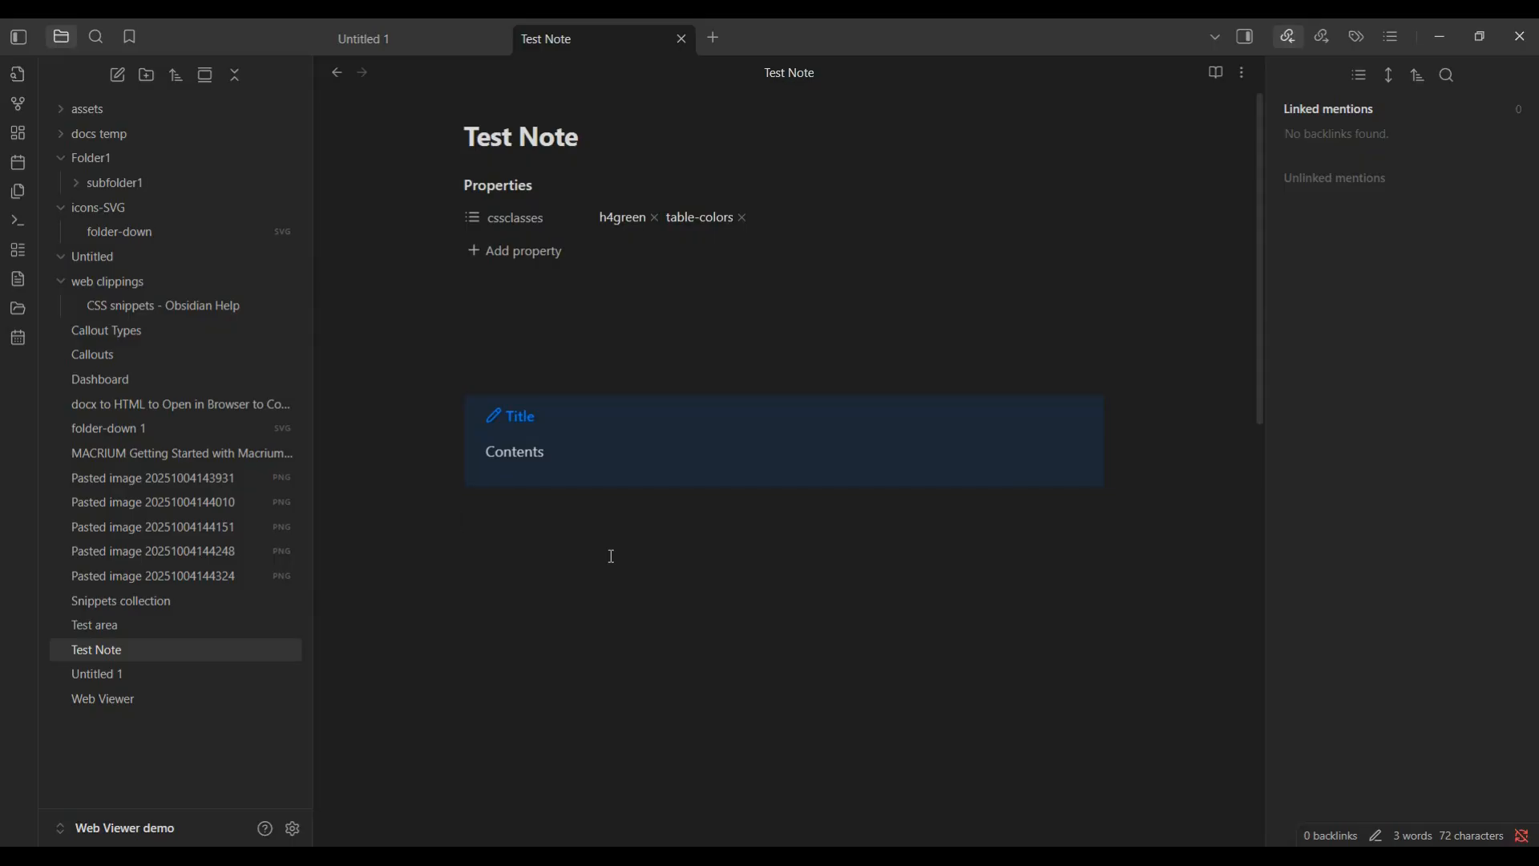
Enable the custom callout CSS snippet in Obsidian's Appearance settings and close the settings
click(293, 828)
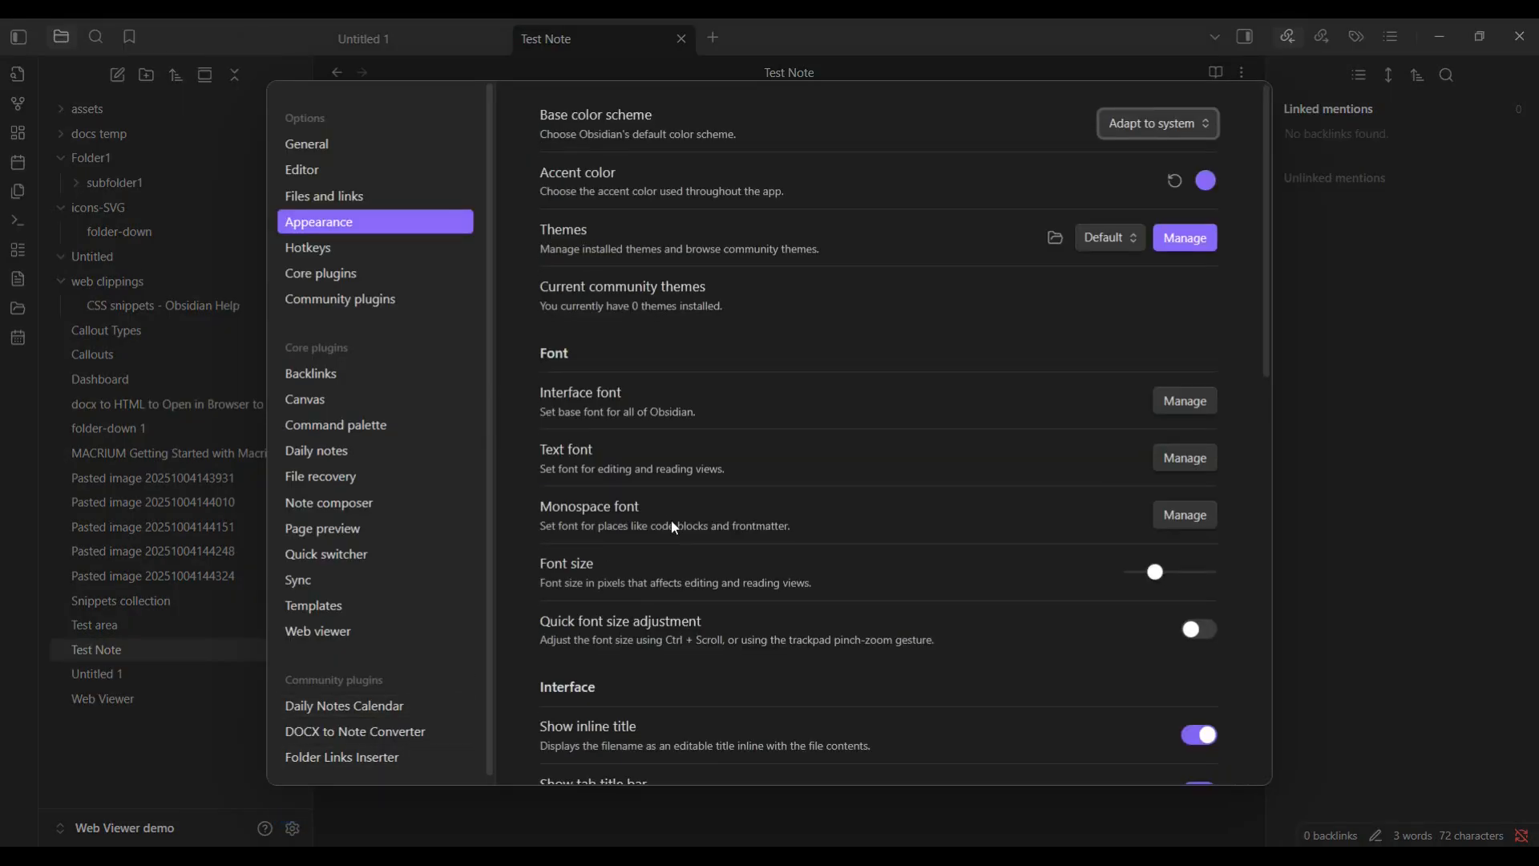
scroll(674, 525, down, 10)
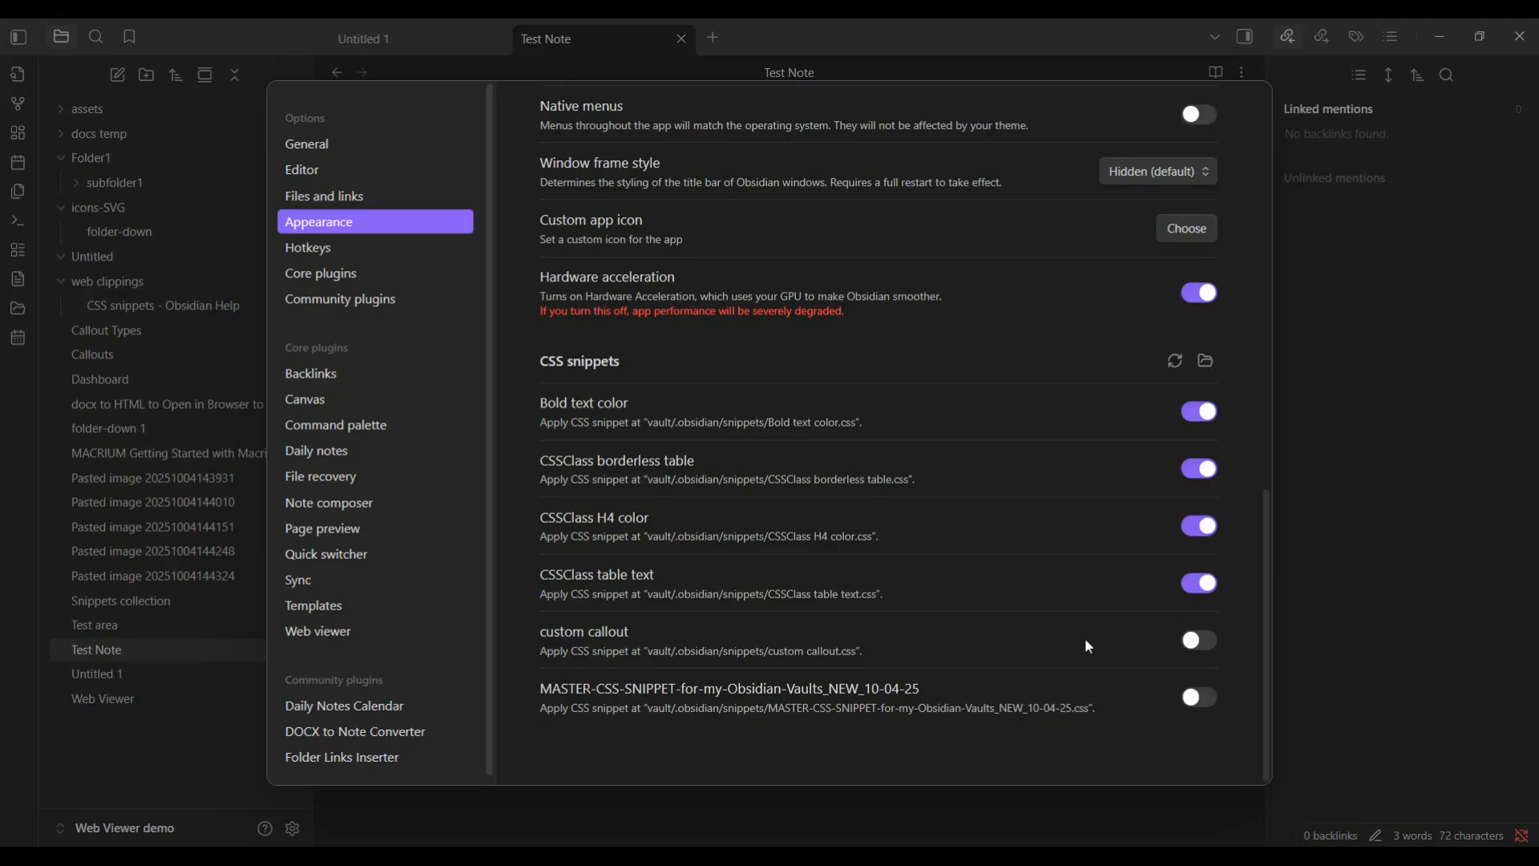
click(1315, 503)
Insert a second callout below the existing one in Test Note and set its type to custom
right_click(523, 551)
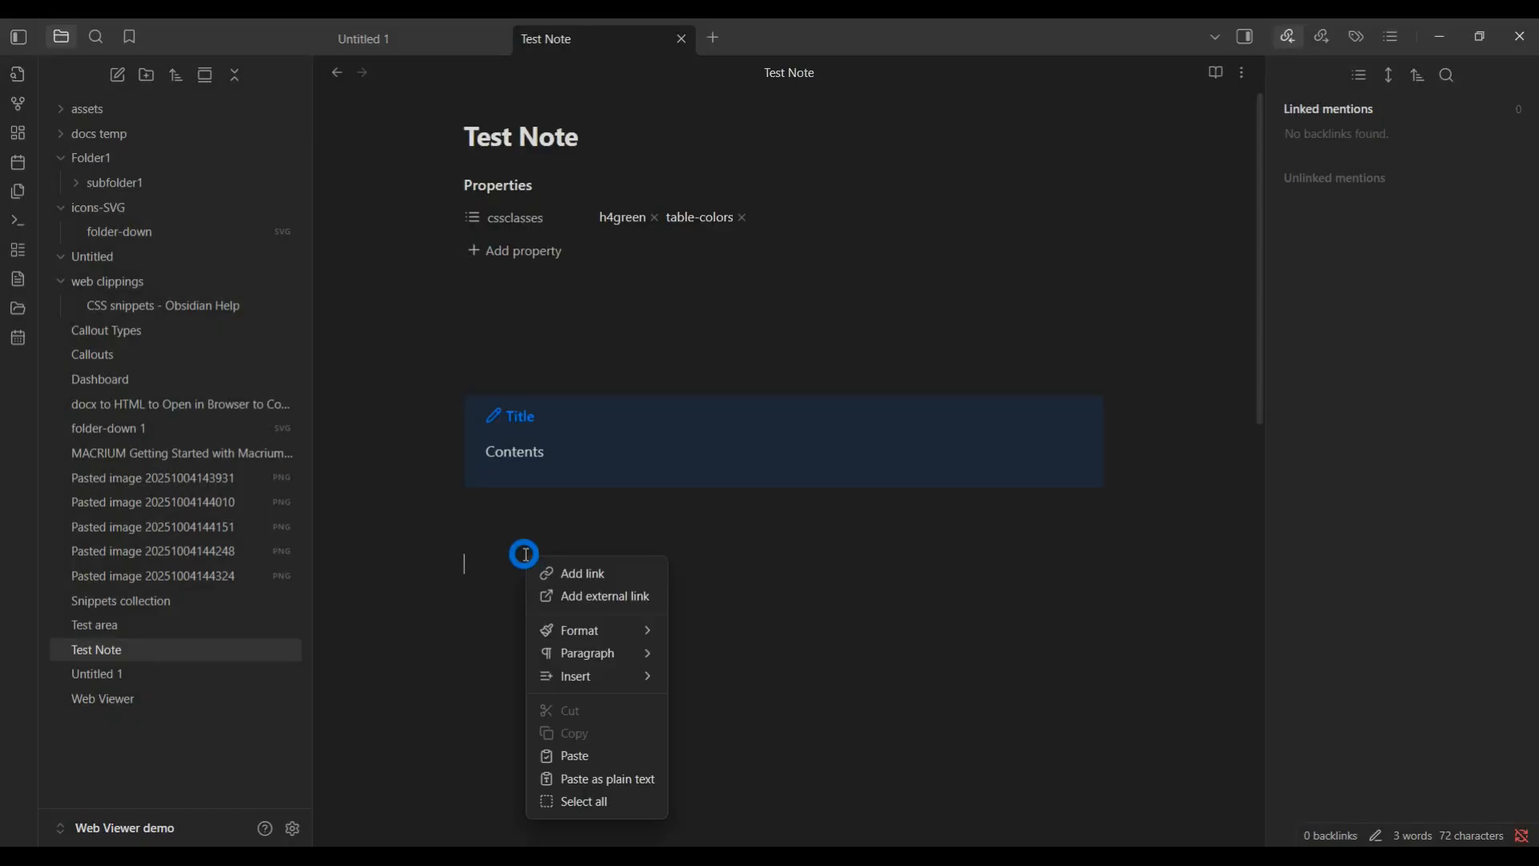
mouse_move(605, 676)
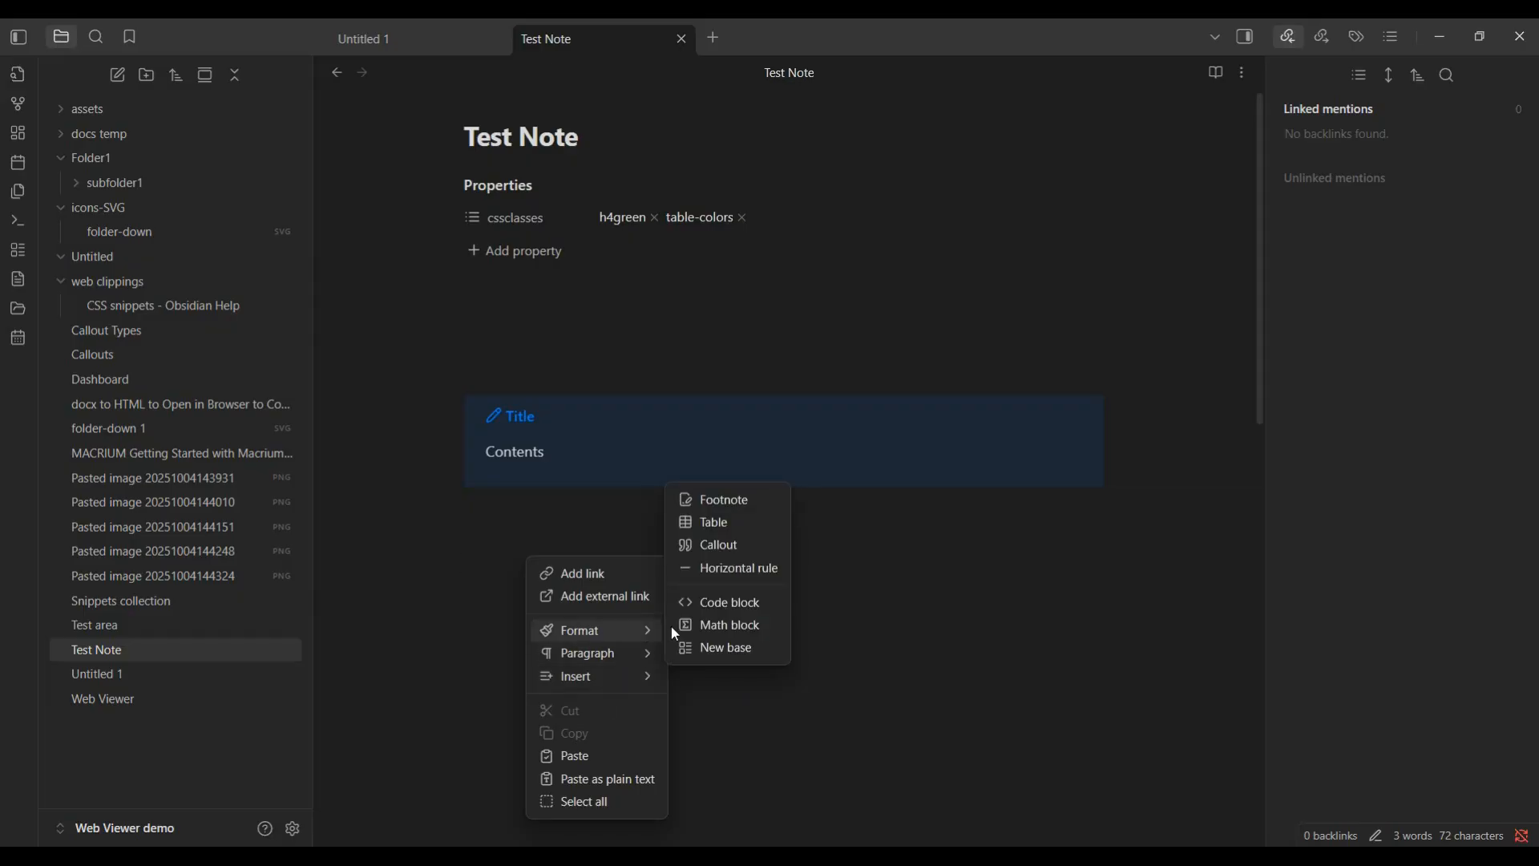
click(710, 550)
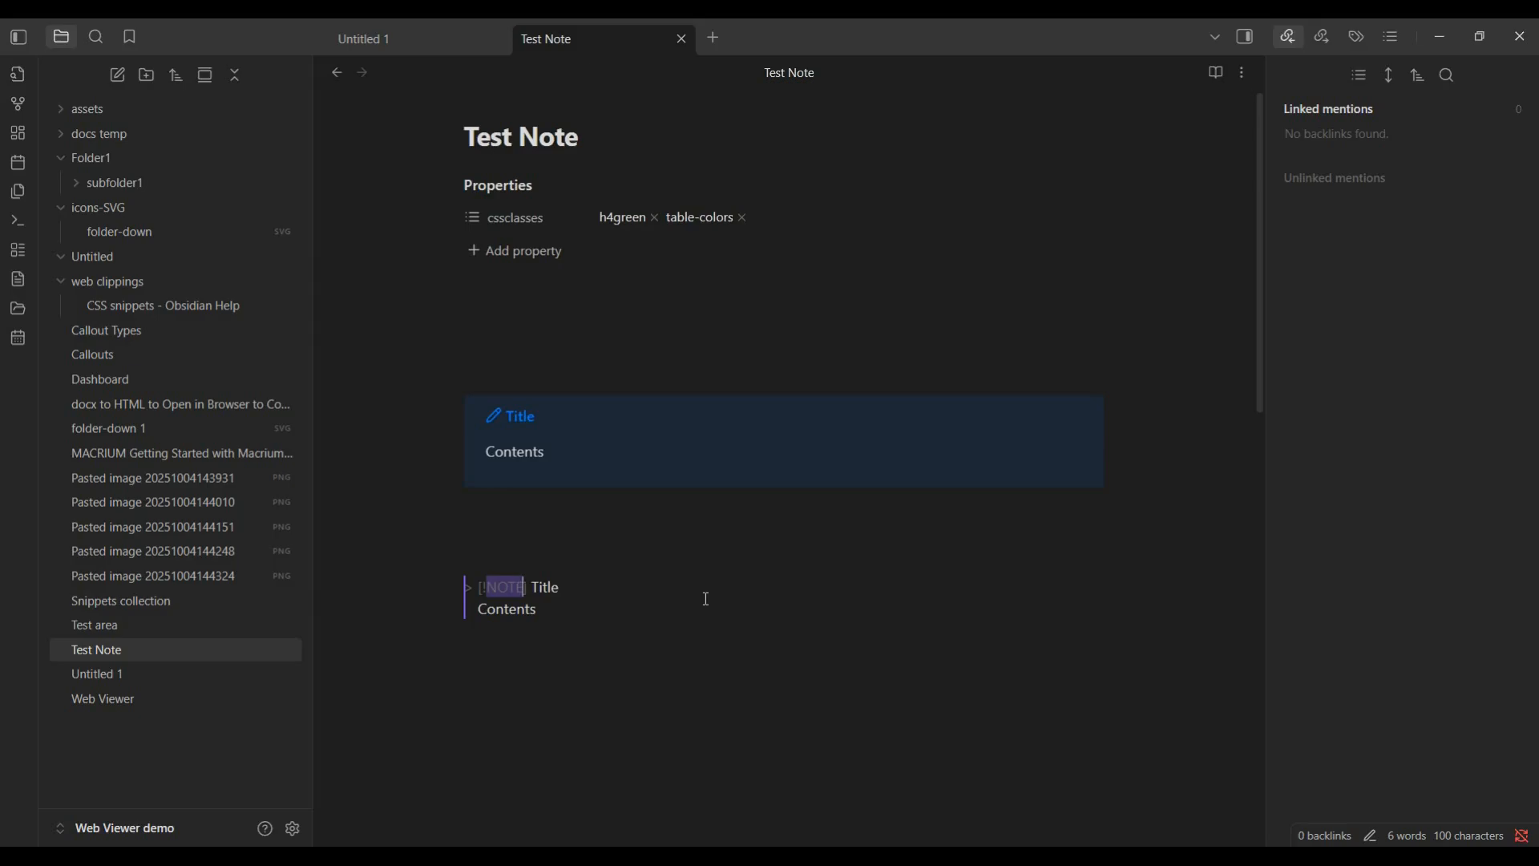
key(BackSpace)
text(custom)
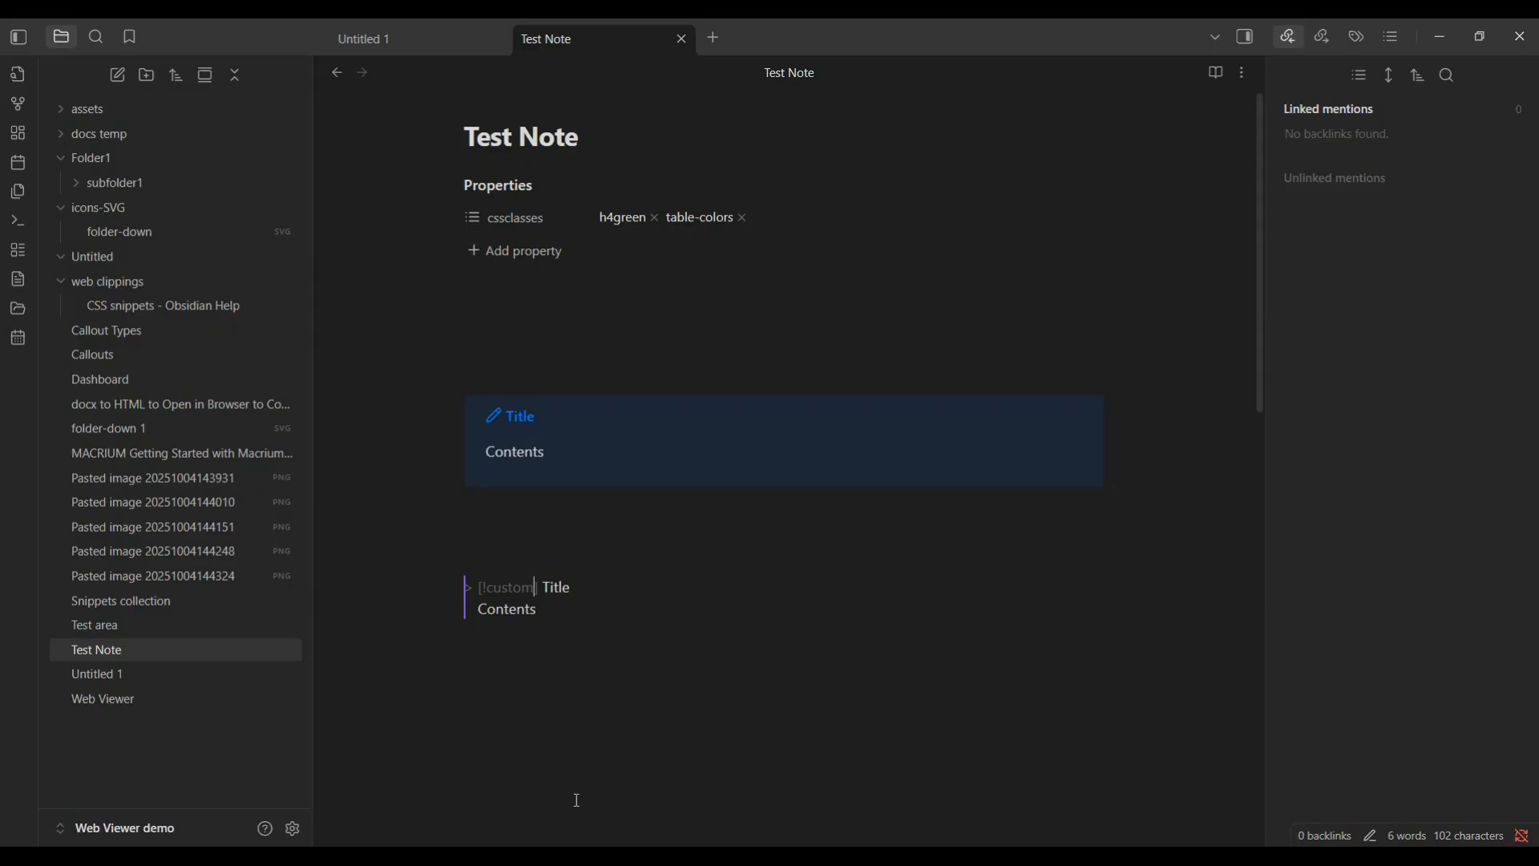
Check the callout's name, color and icon in custom callout.css in Notepad, and return to Test Note with the cursor outside the callout
key(alt+Tab)
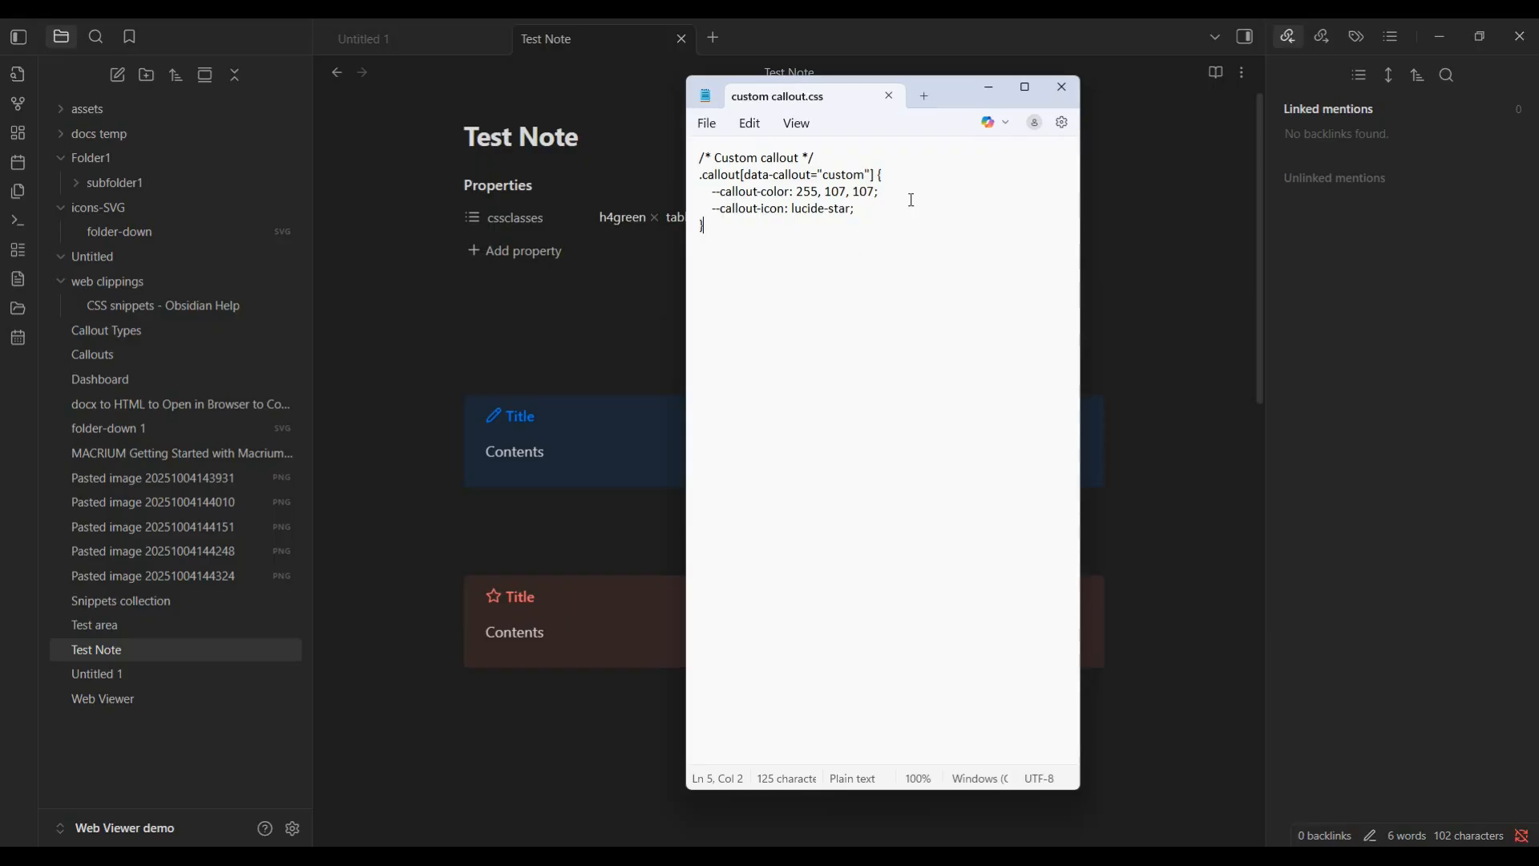
click(988, 87)
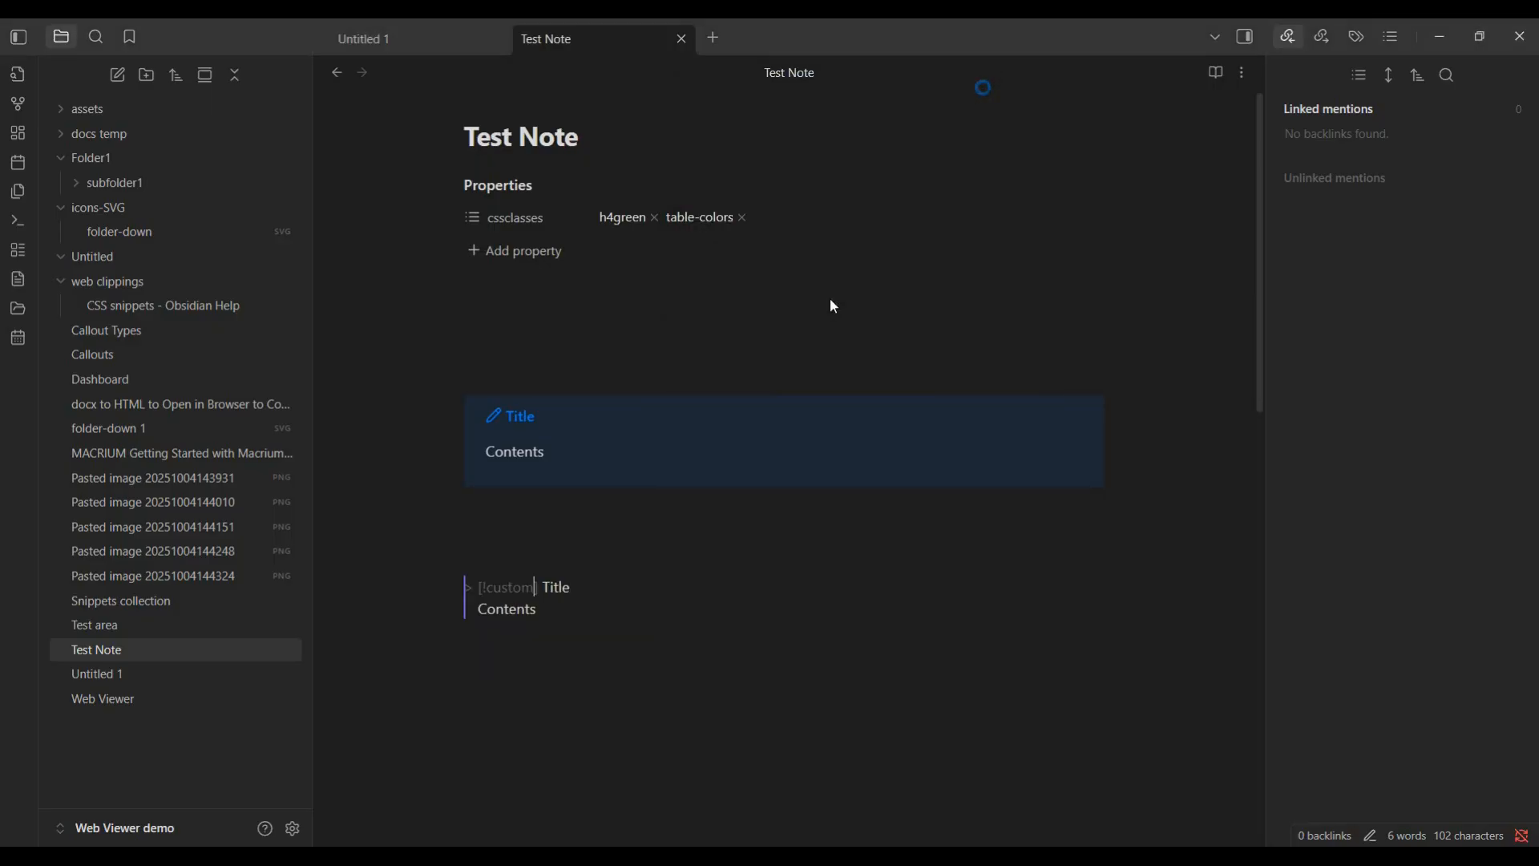
click(621, 693)
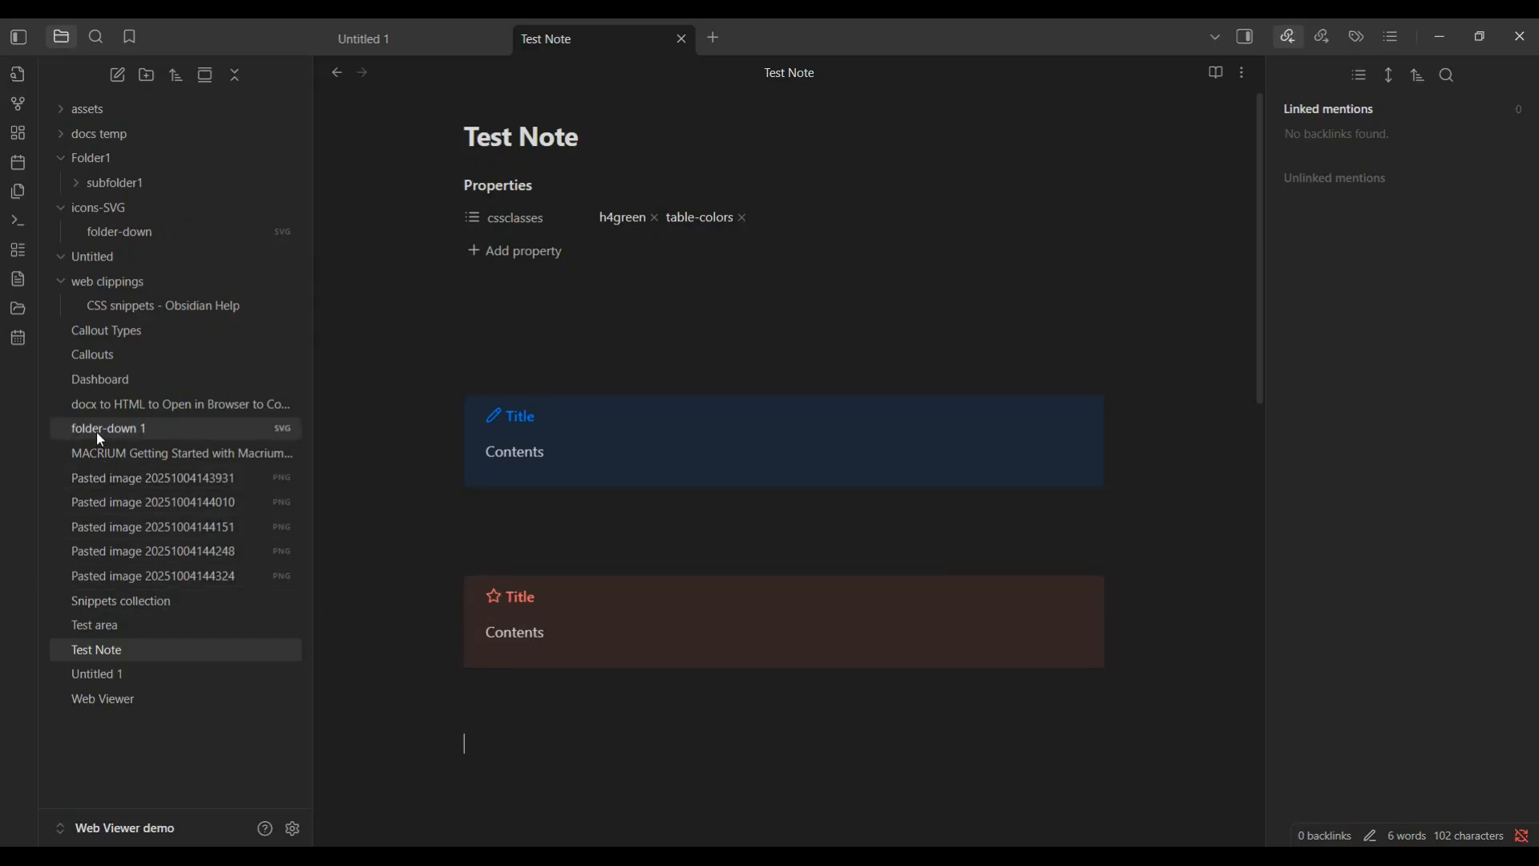
Look through the built-in callout types and aliases in the Callout Types note and reopen Test Note
click(125, 341)
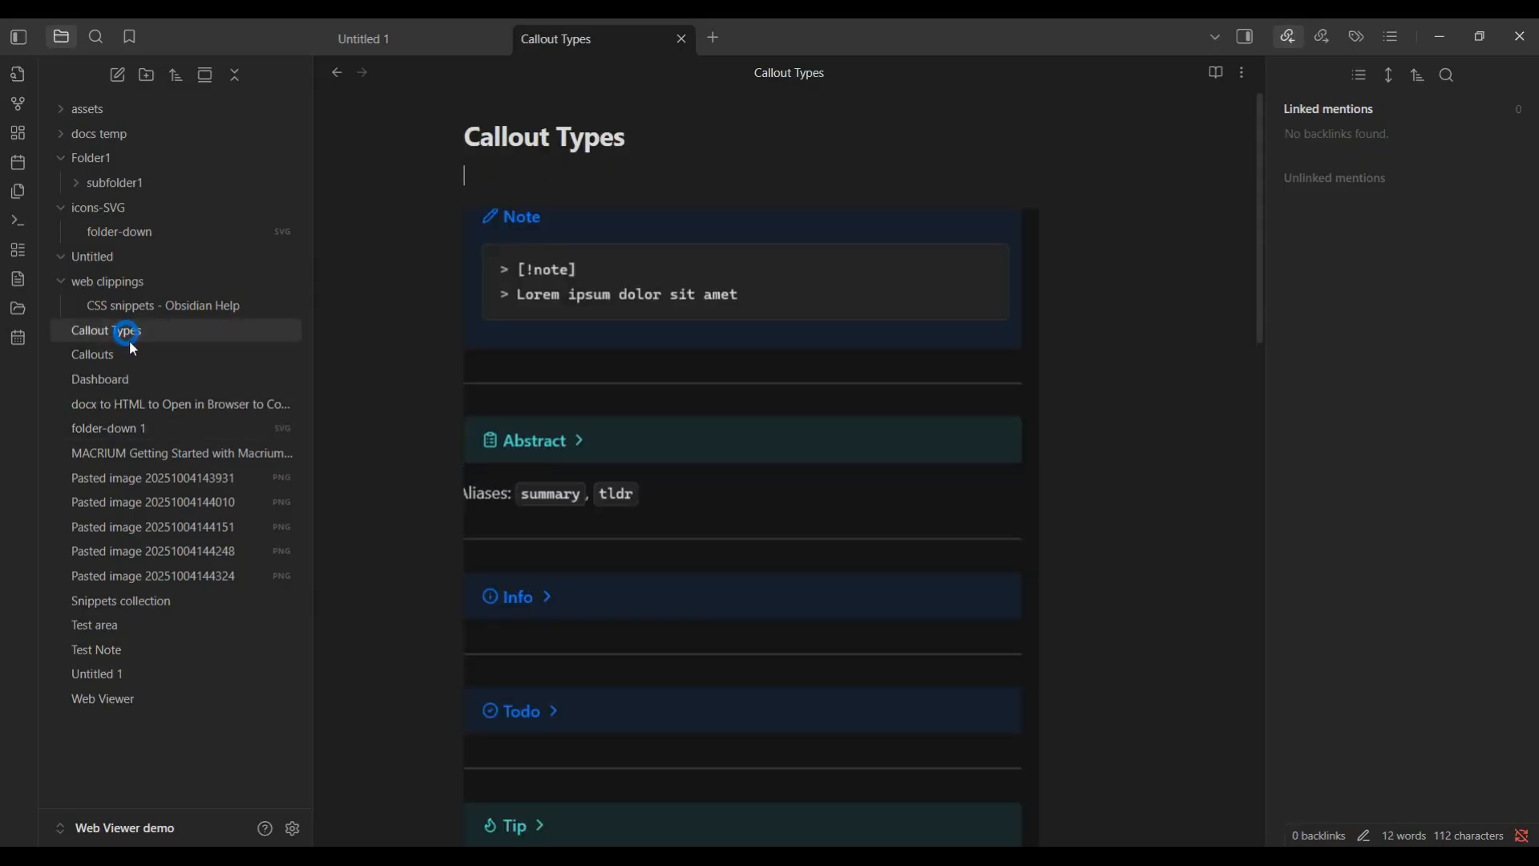
scroll(563, 436, down, 2)
scroll(492, 252, up, 1)
scroll(492, 436, down, 3)
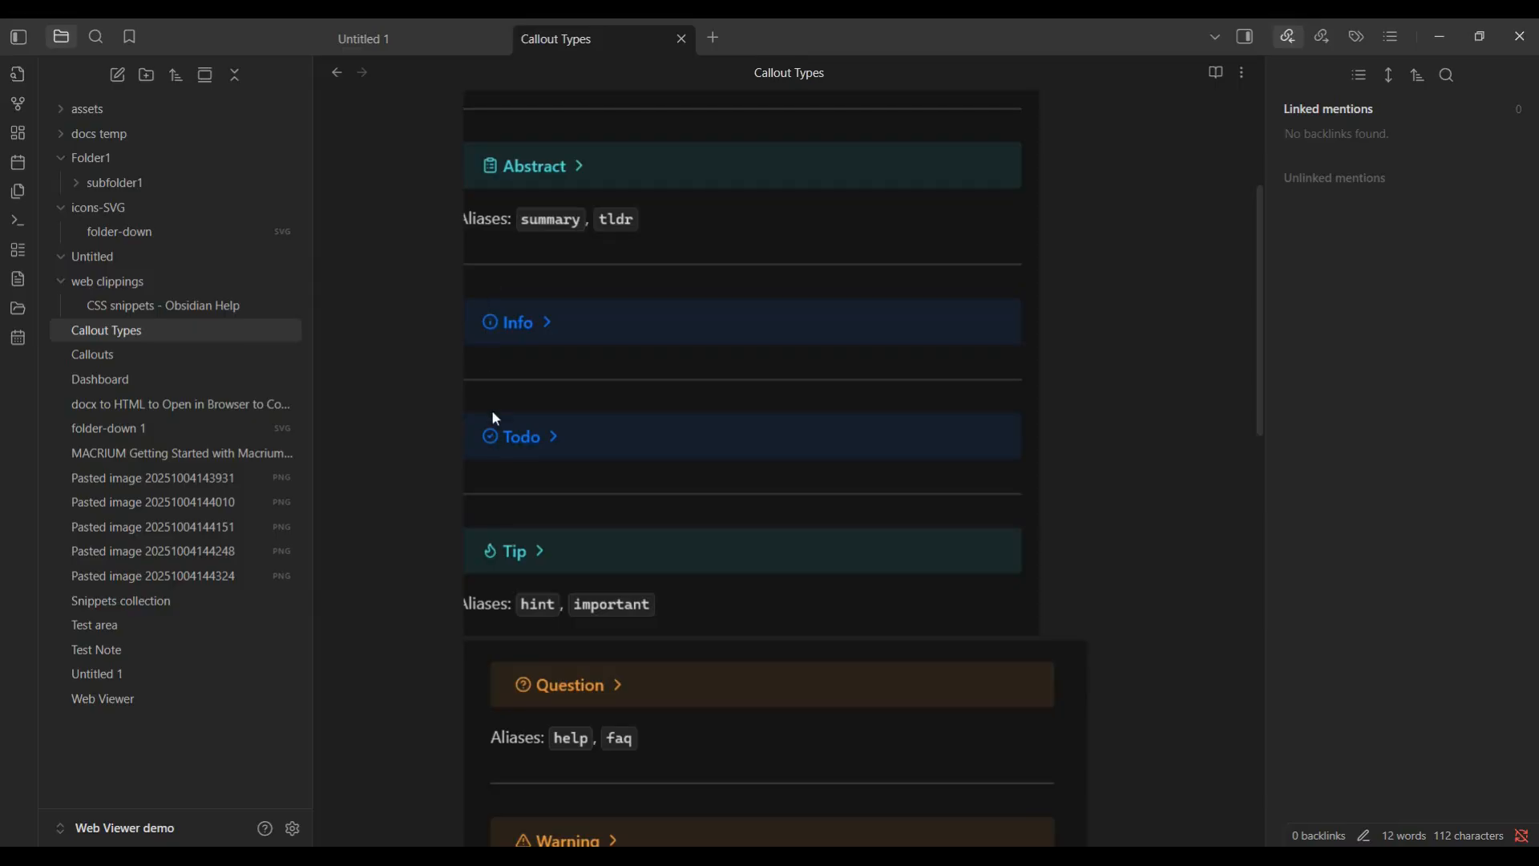
scroll(494, 473, down, 6)
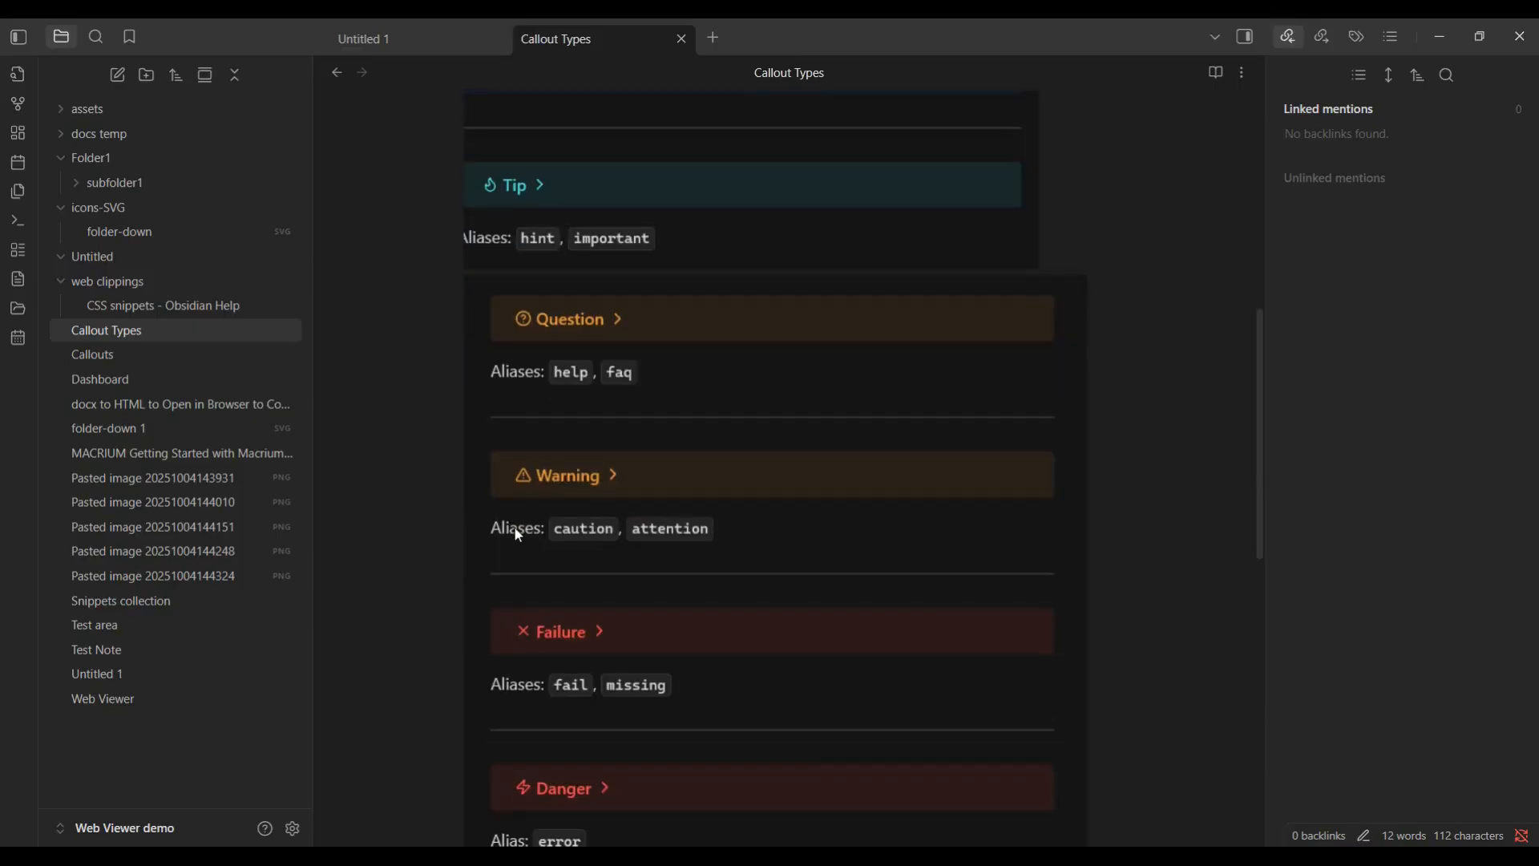
scroll(519, 535, down, 5)
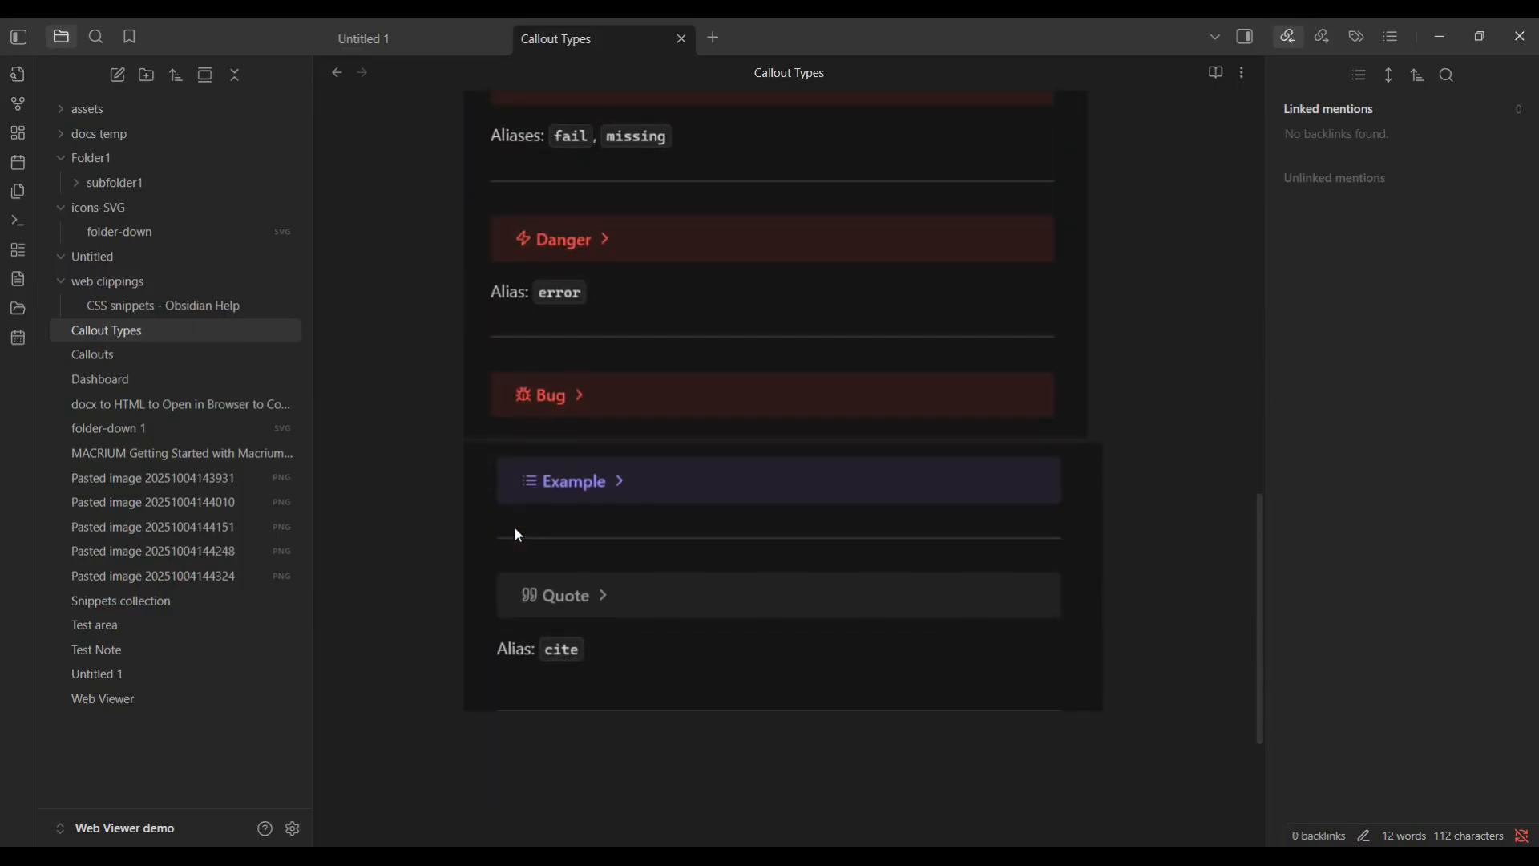
scroll(556, 549, up, 11)
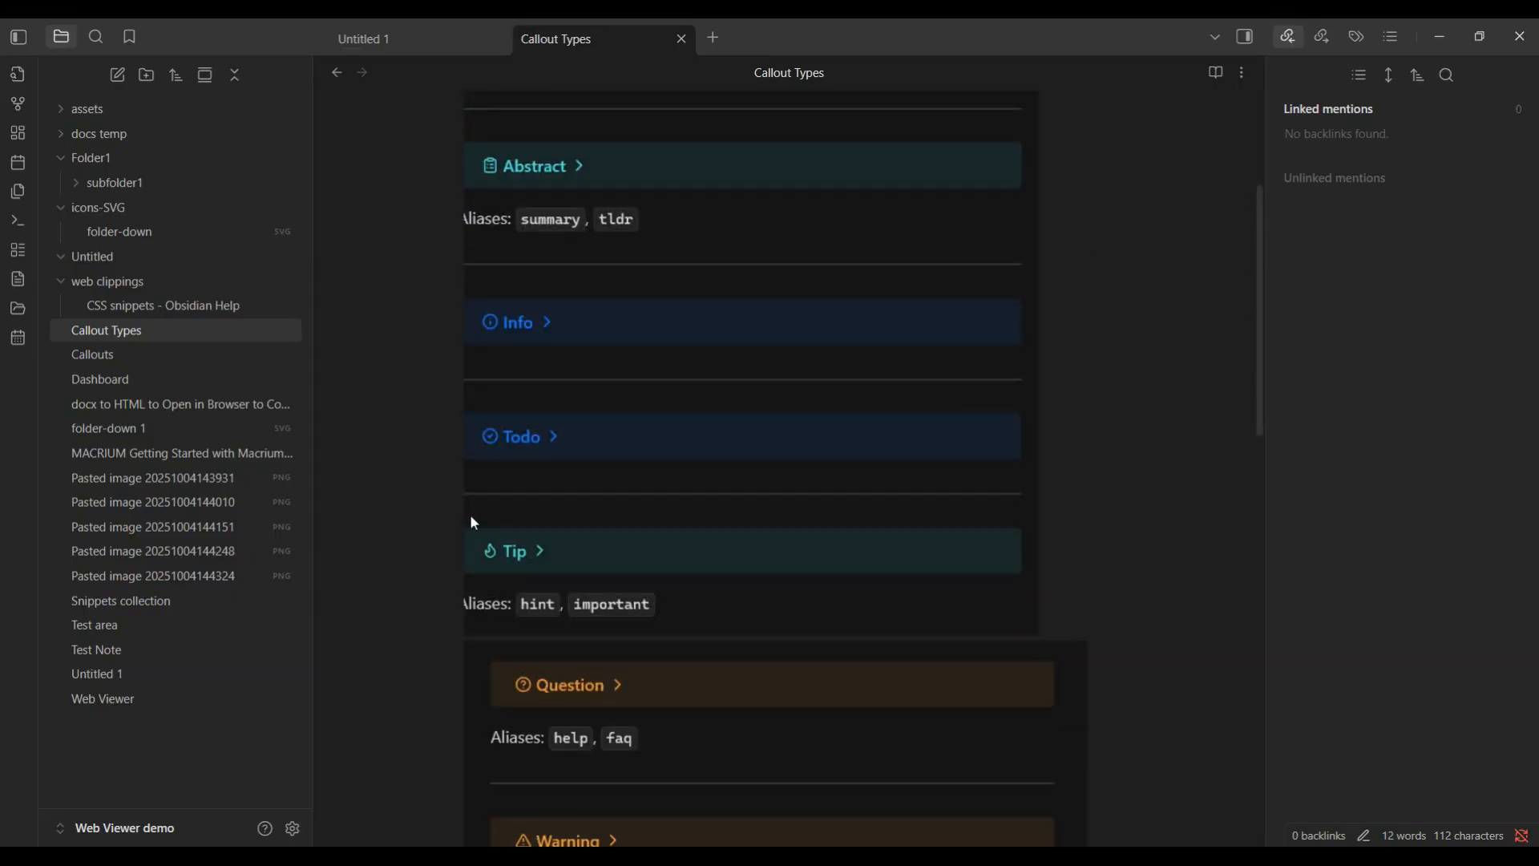
click(104, 650)
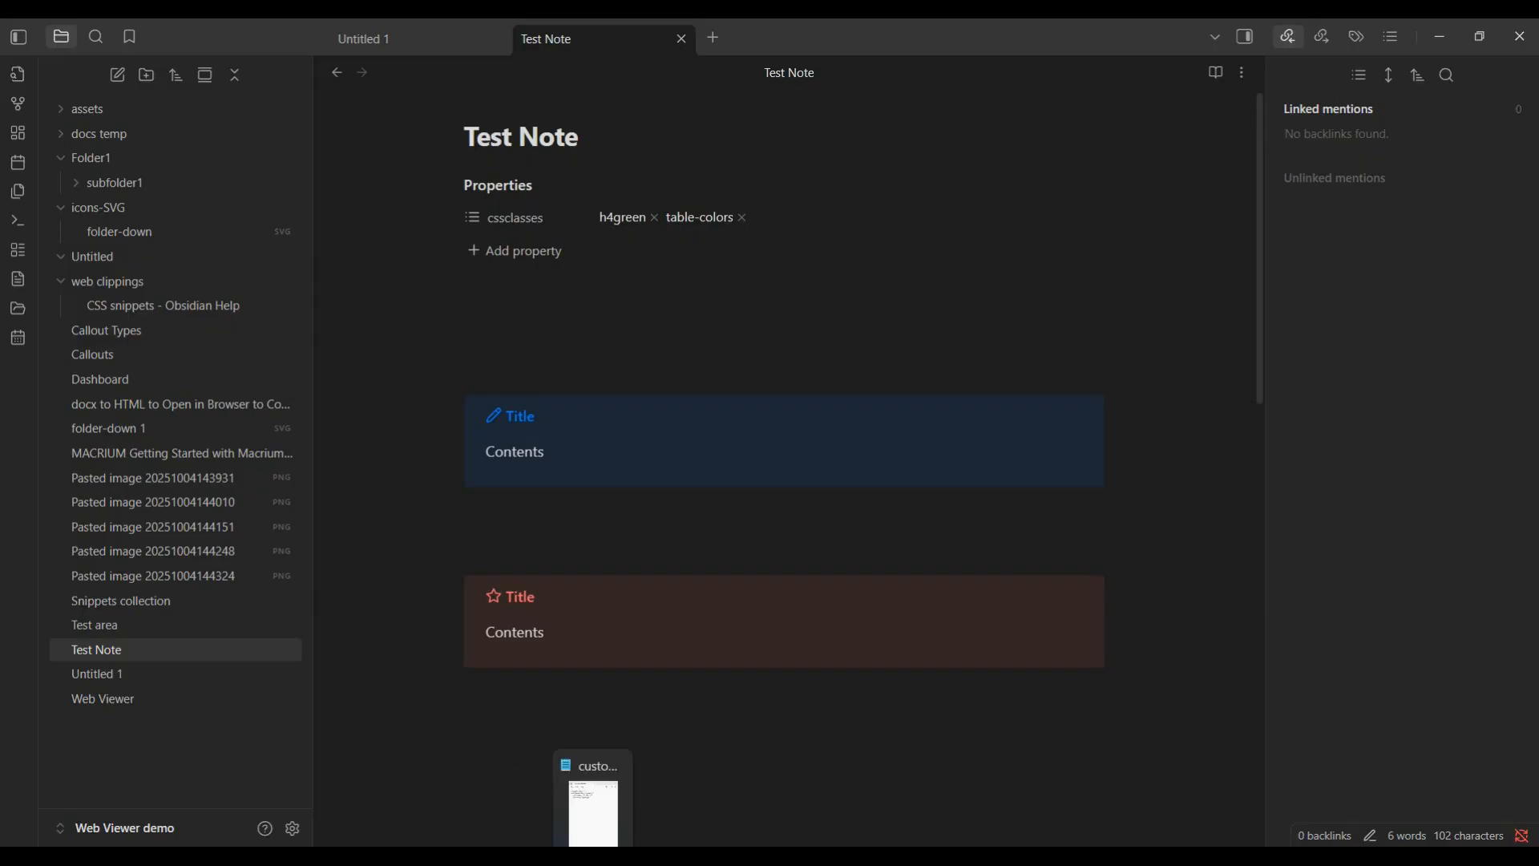
Bring up custom callout.css, switch to the HTML Color Codes page in the browser and pick the blue #2776F5
click(592, 856)
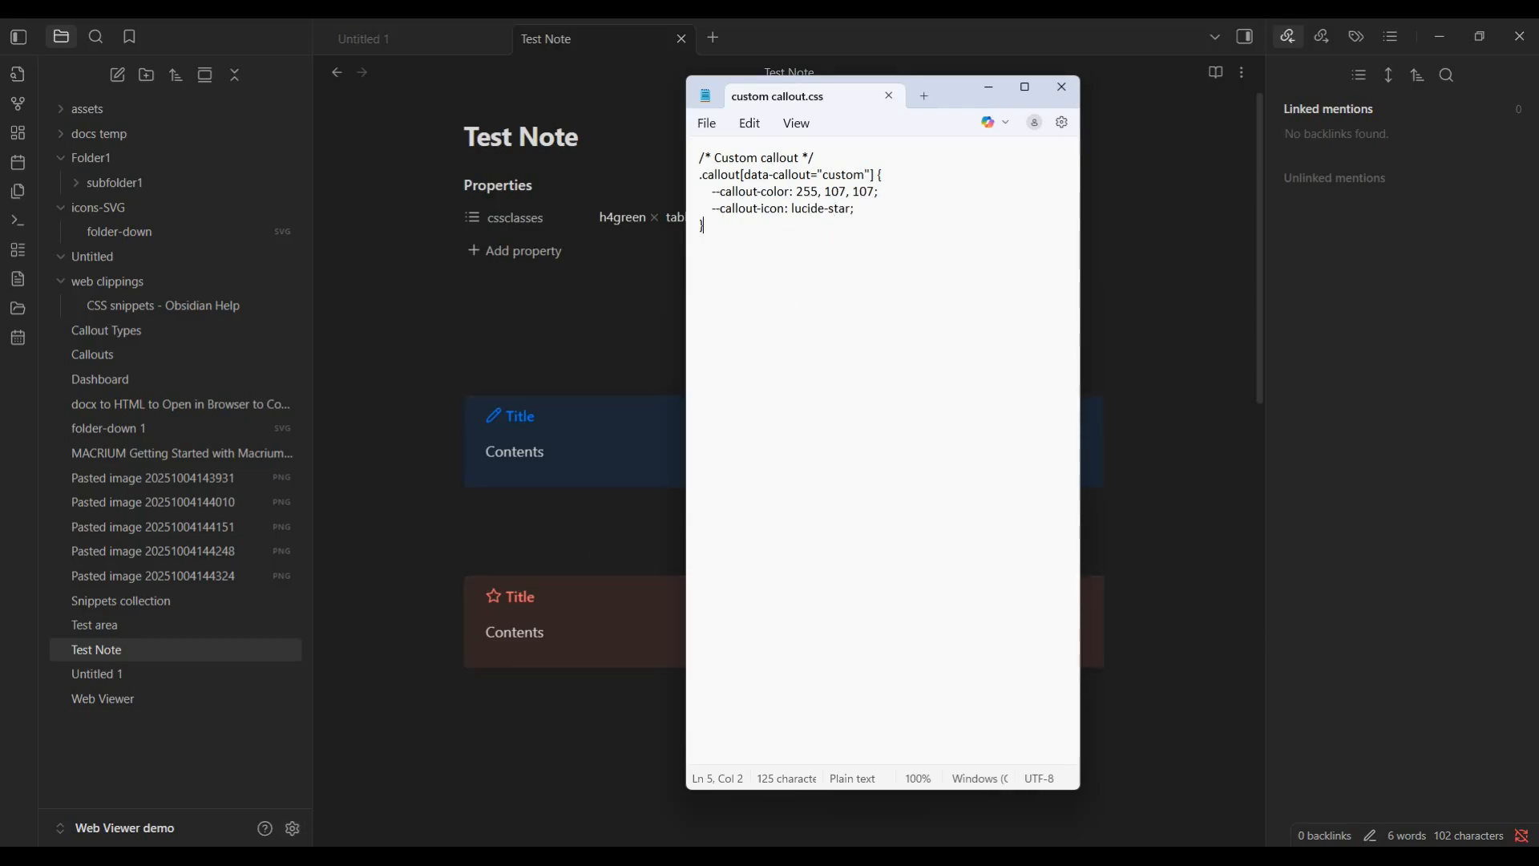
click(276, 858)
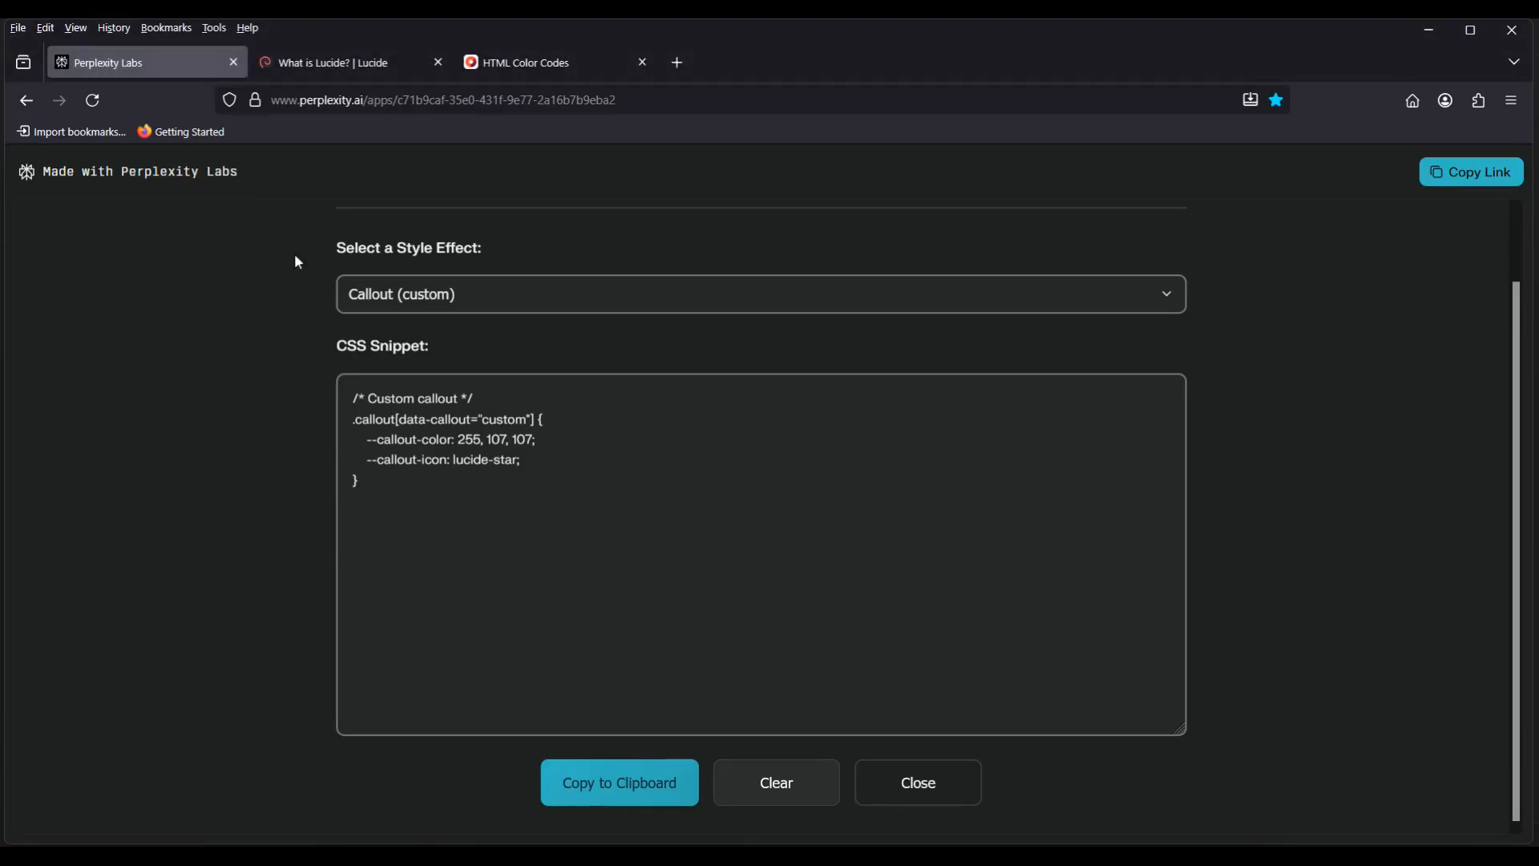
click(514, 63)
scroll(885, 364, down, 2)
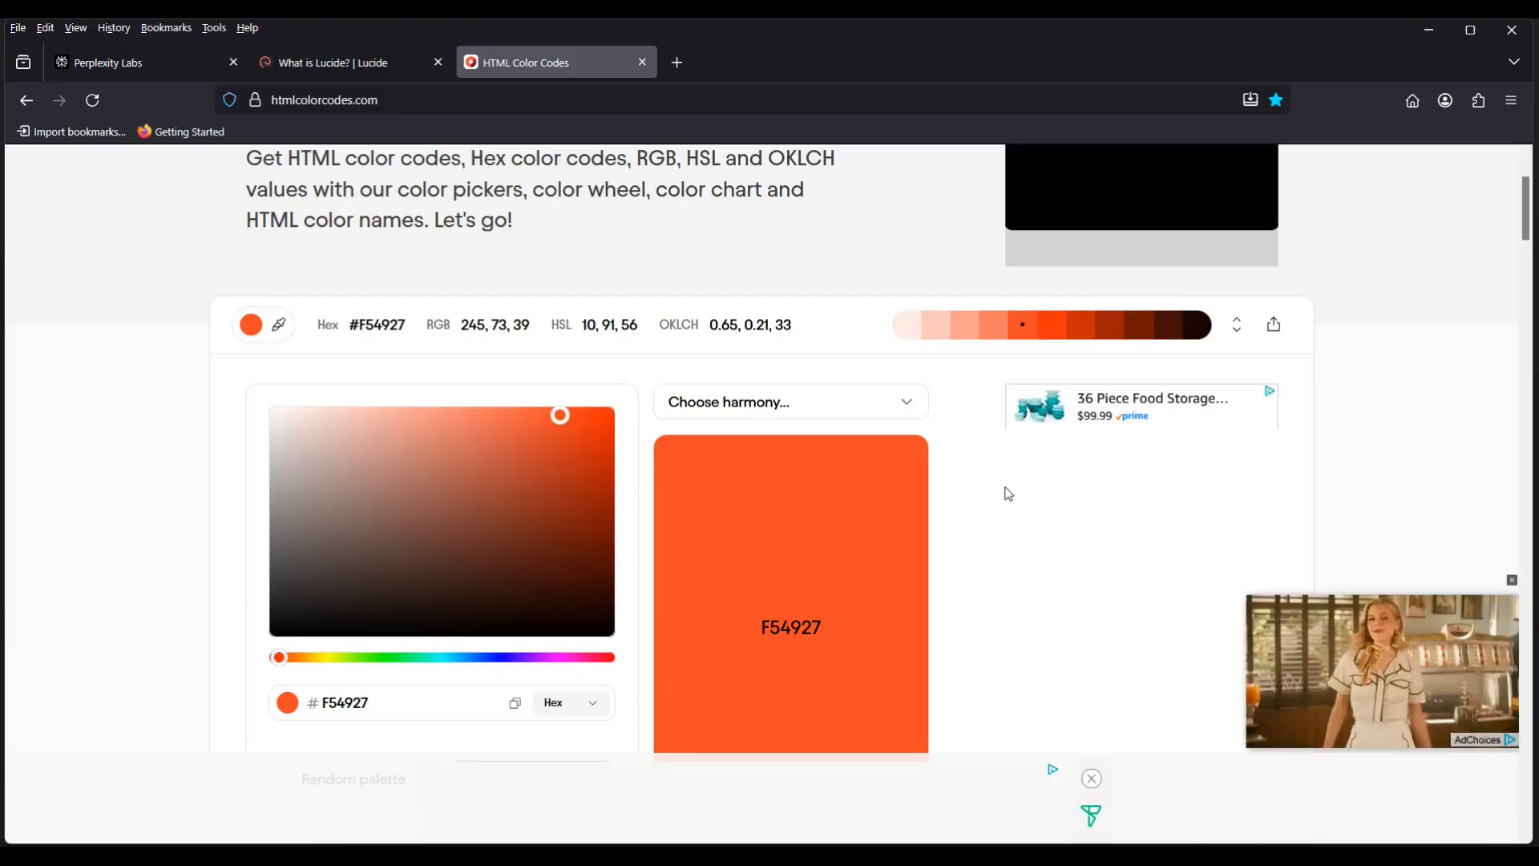
scroll(1009, 492, up, 1)
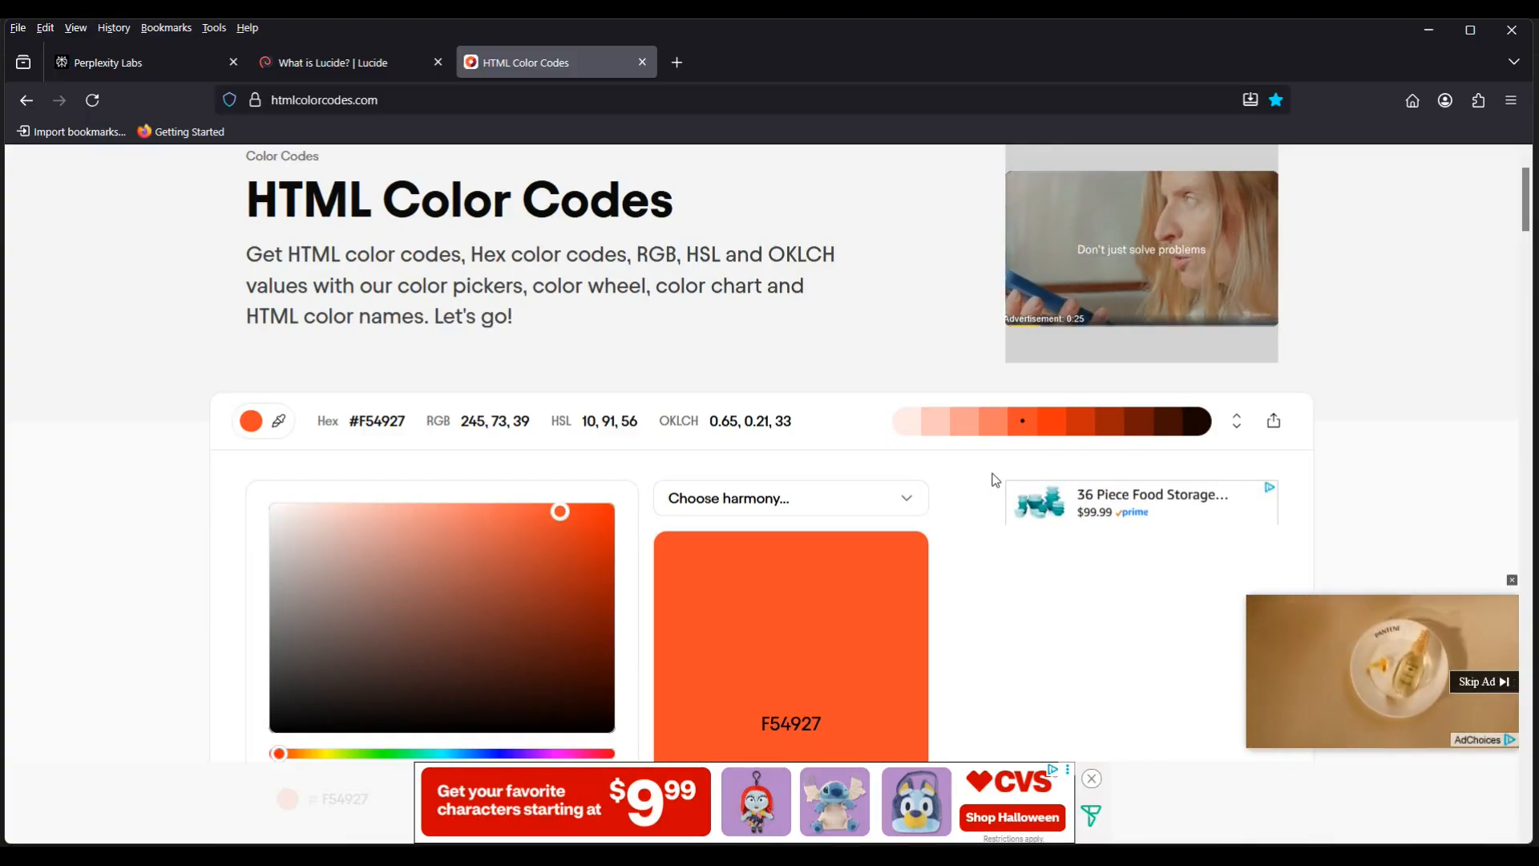
scroll(994, 480, down, 2)
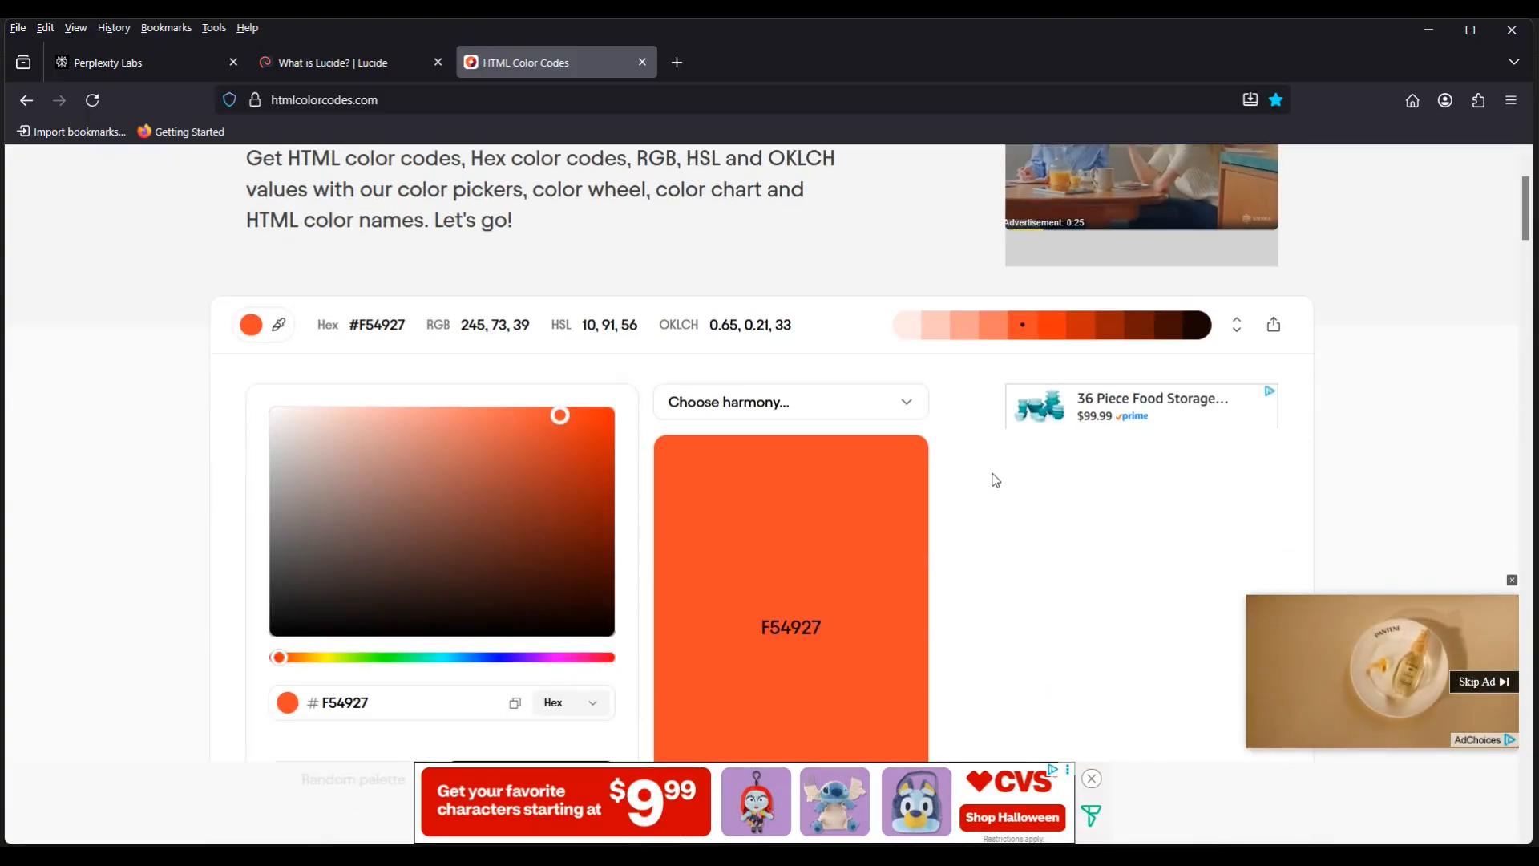
click(479, 659)
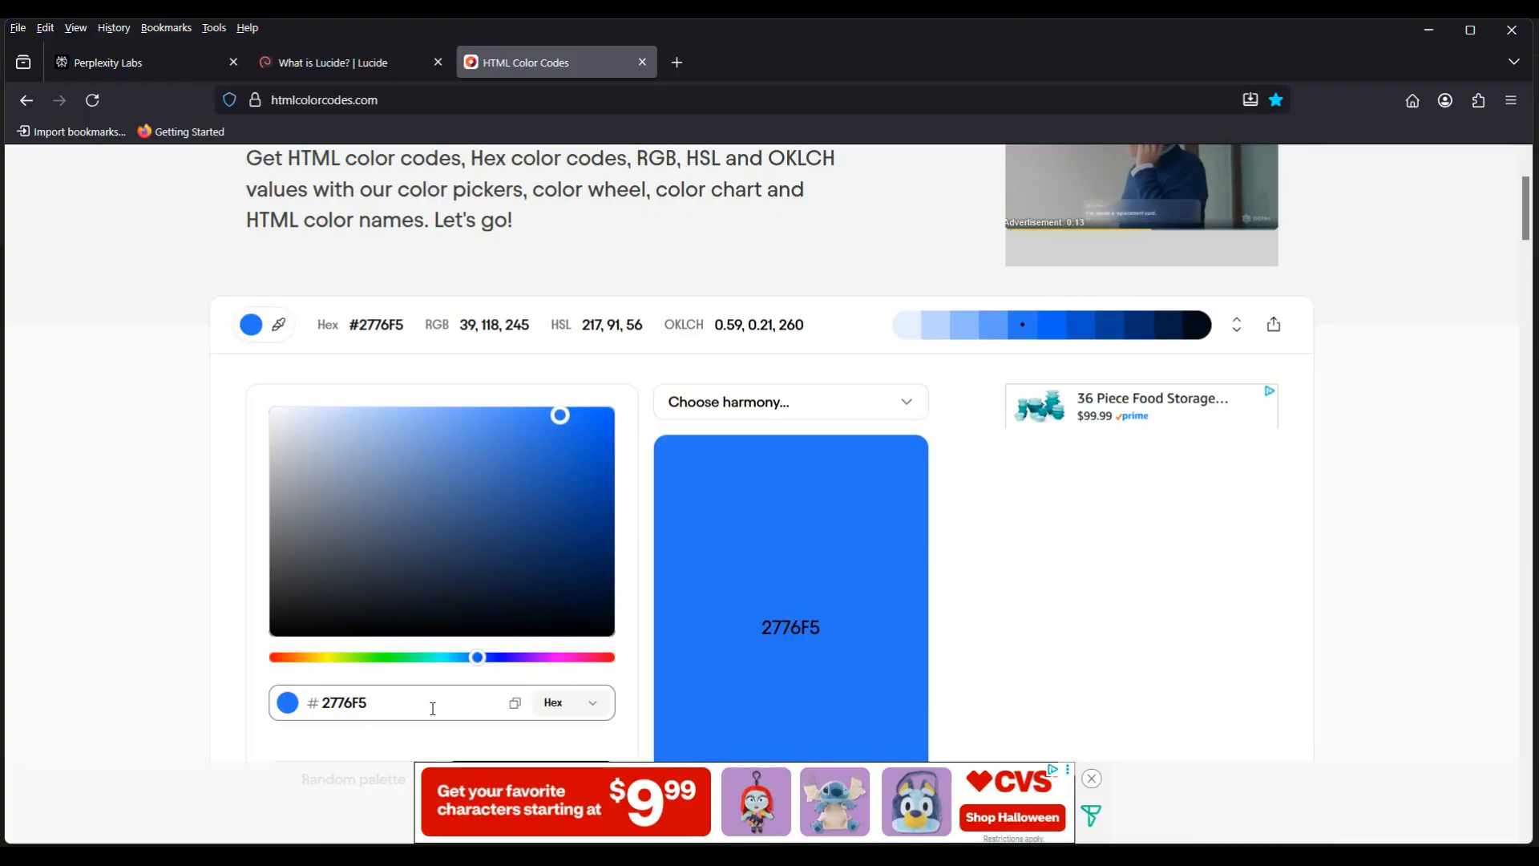
Dismiss the ad banner, switch the color code format to RGB and copy the code 39, 118, 245
click(593, 709)
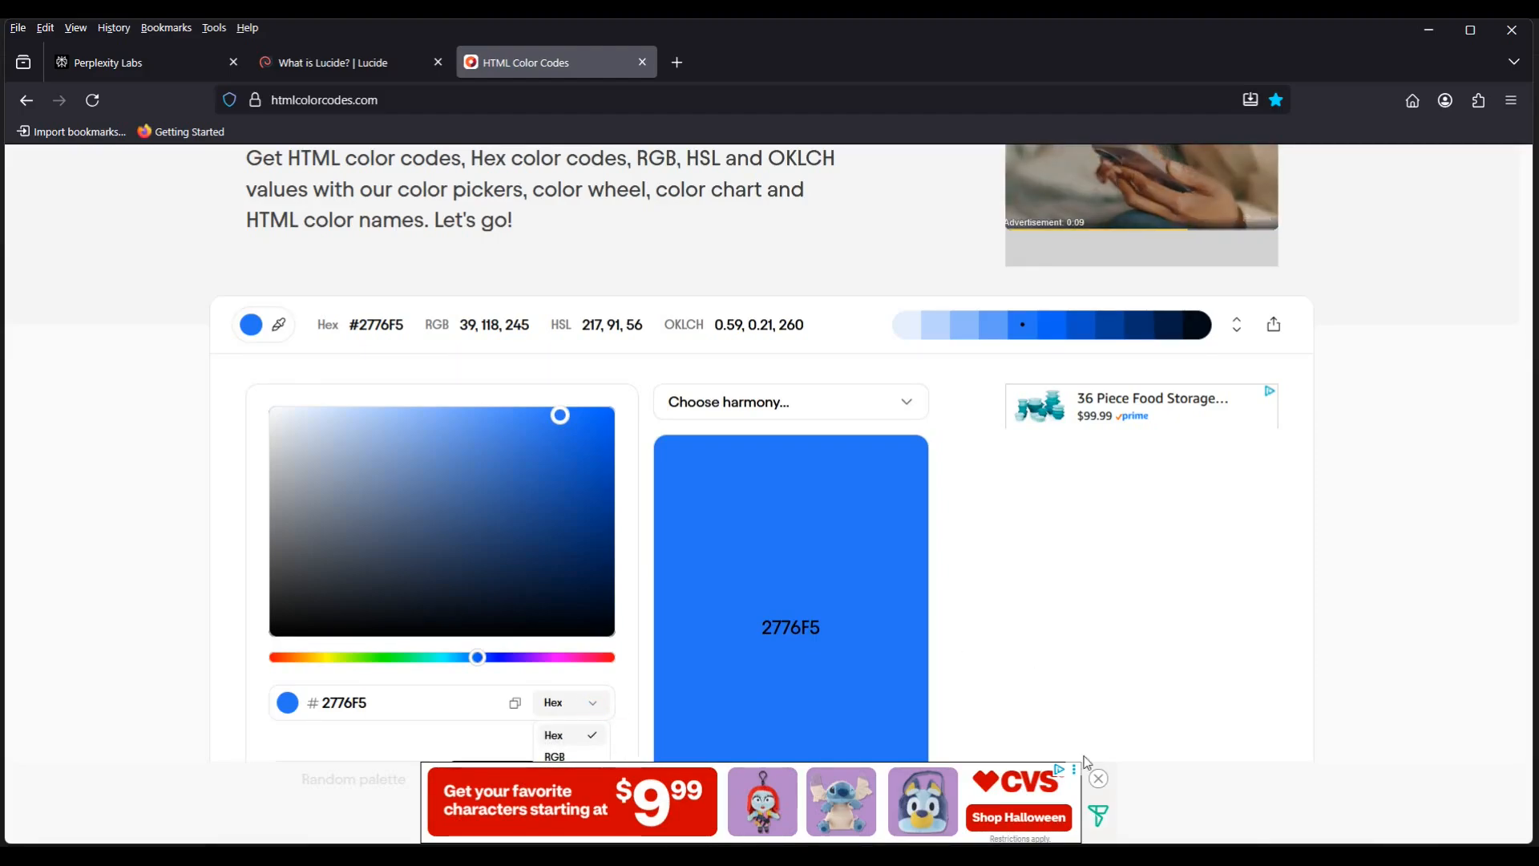
key(Escape)
click(1090, 775)
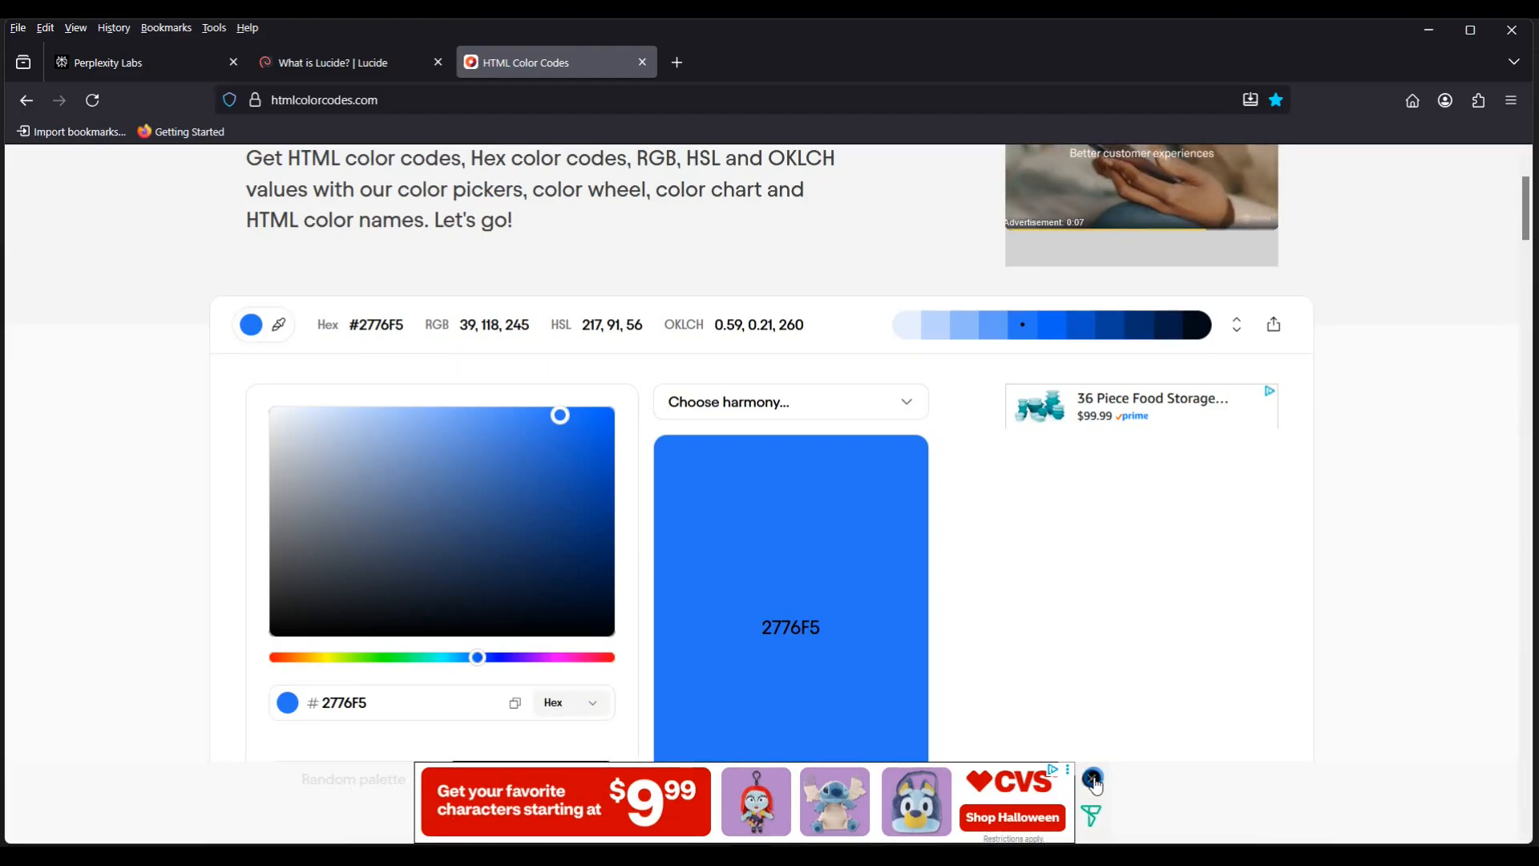
click(593, 703)
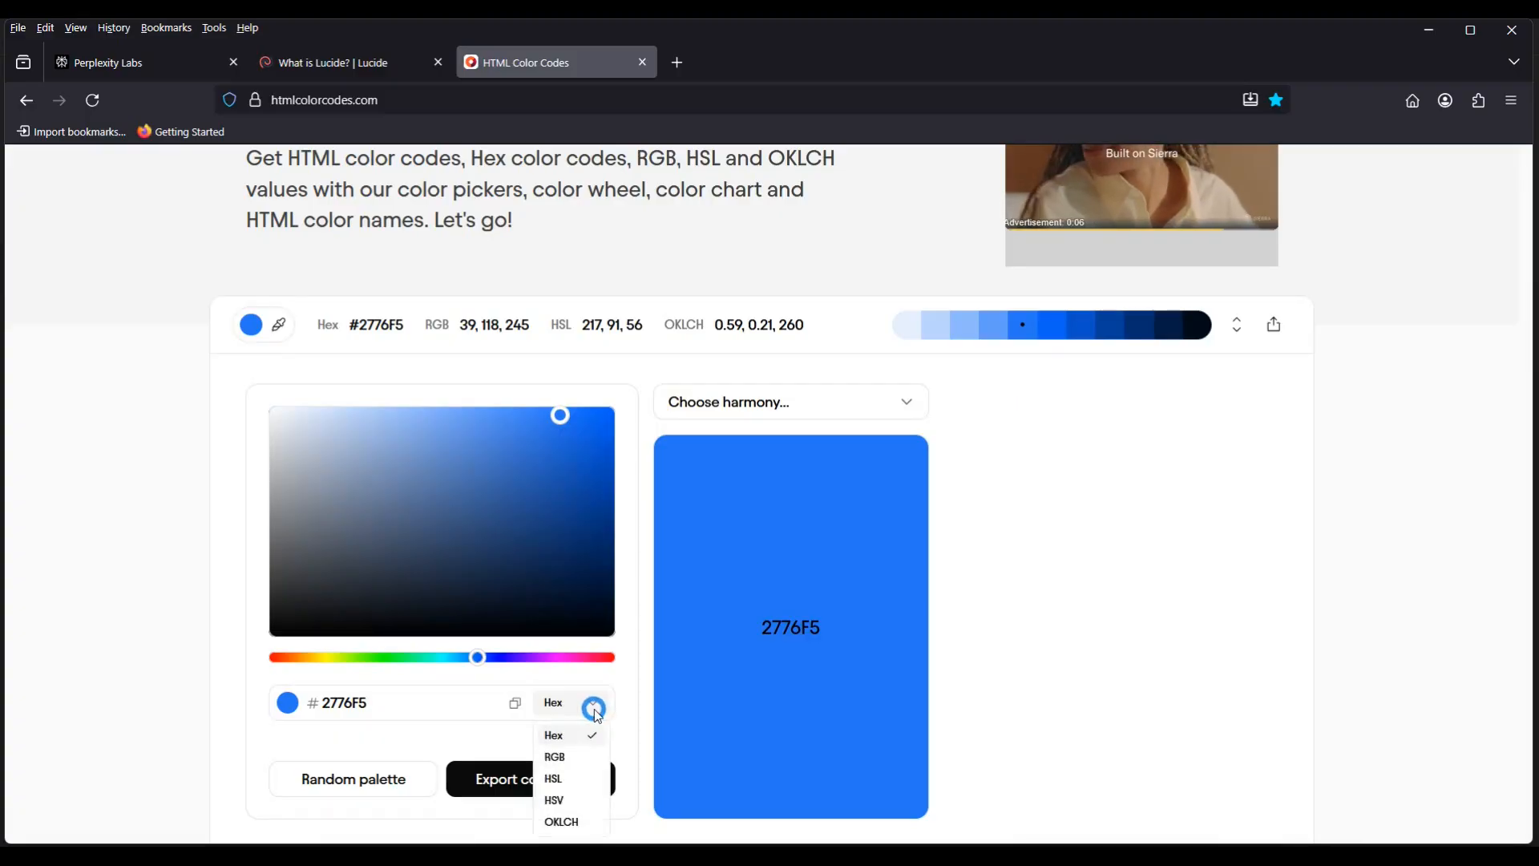
click(568, 757)
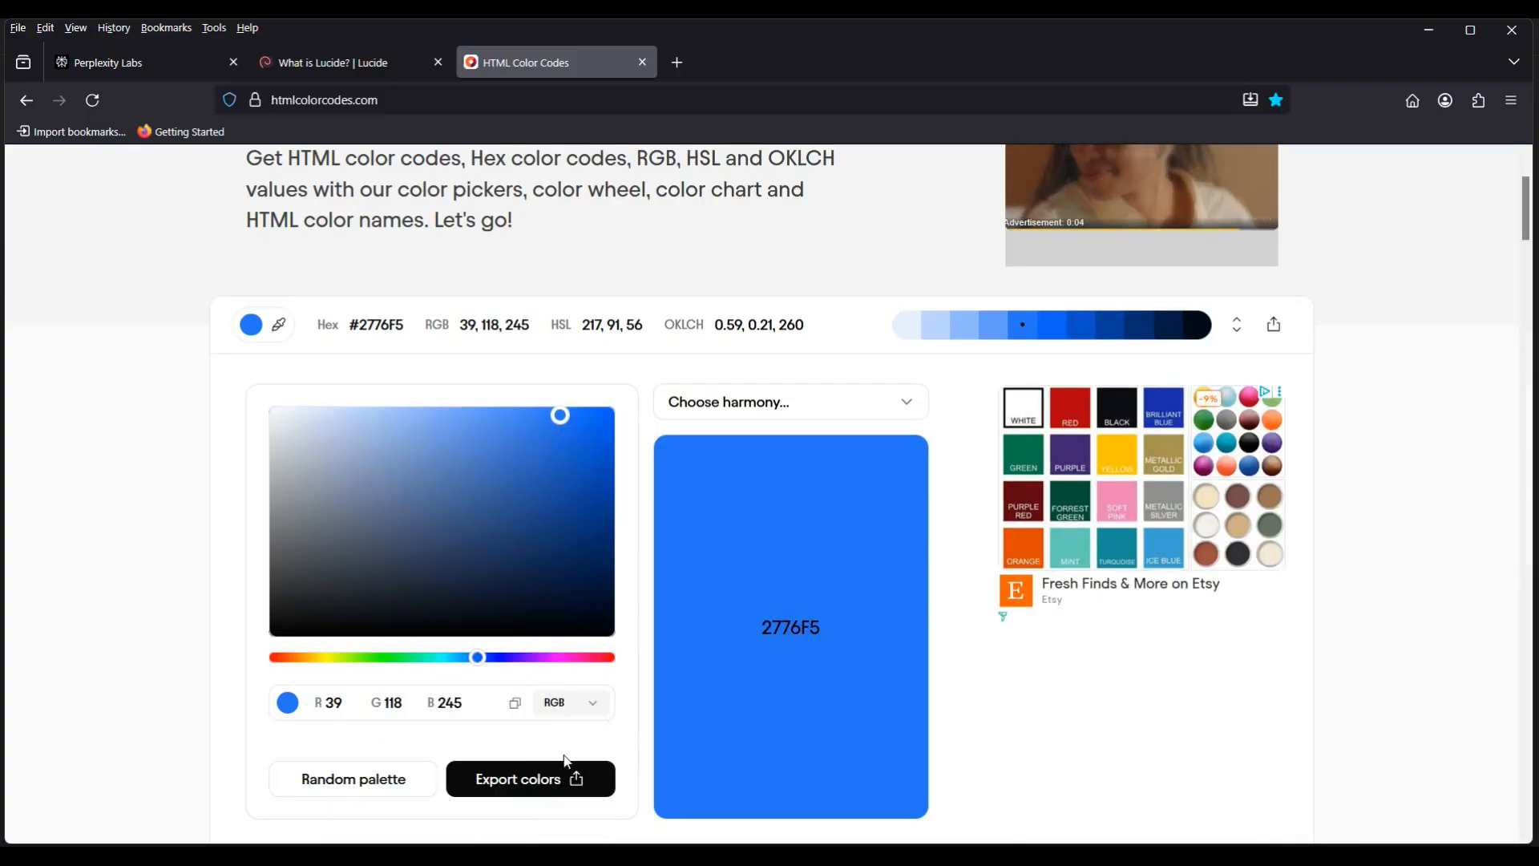
click(516, 706)
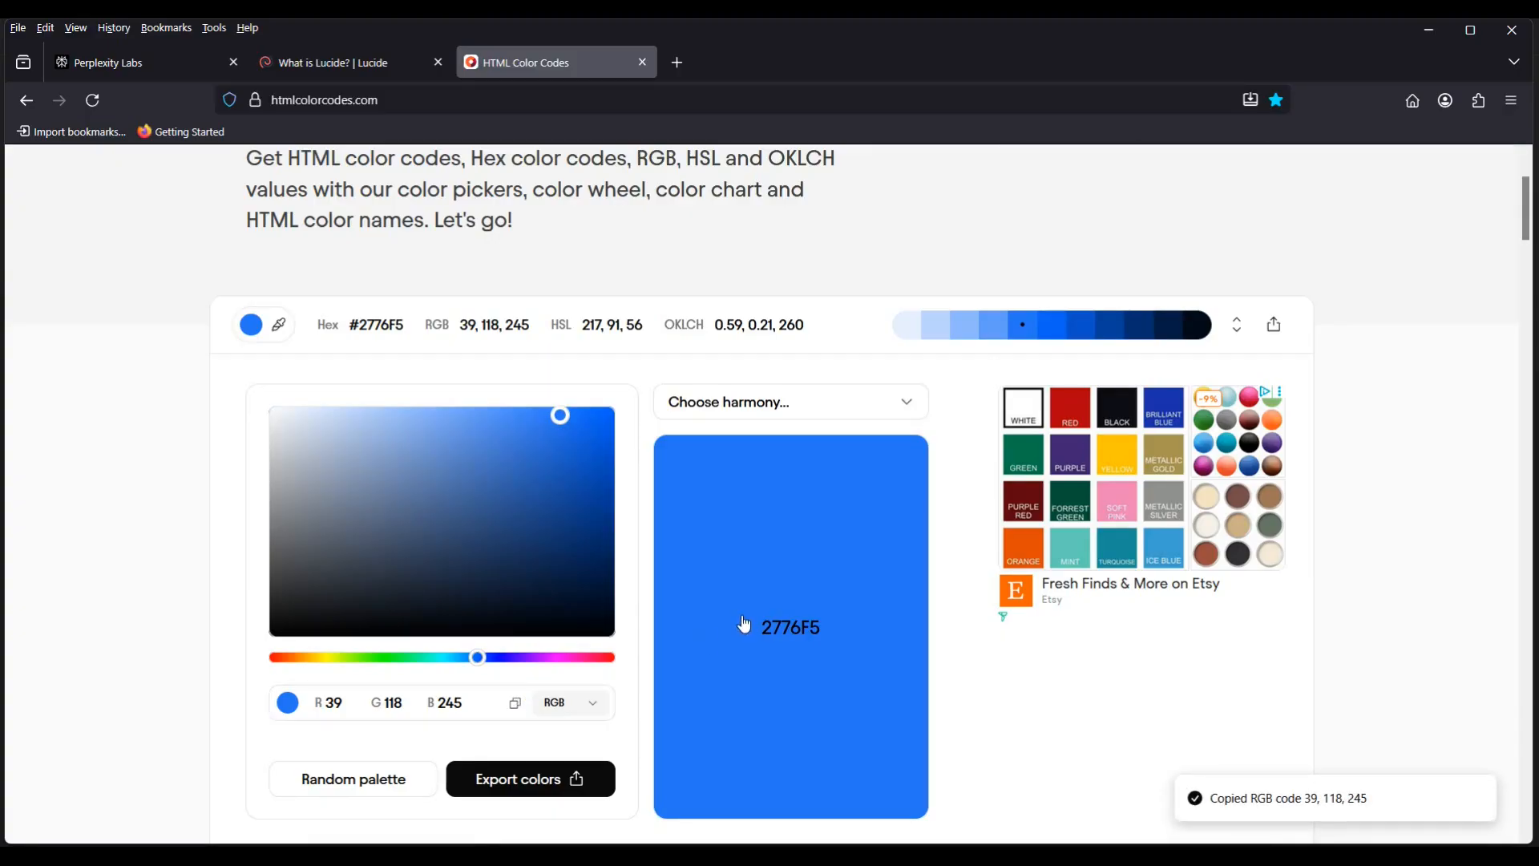
Replace the --callout-color value in custom callout.css with 39, 118, 245 and save the file
click(1429, 30)
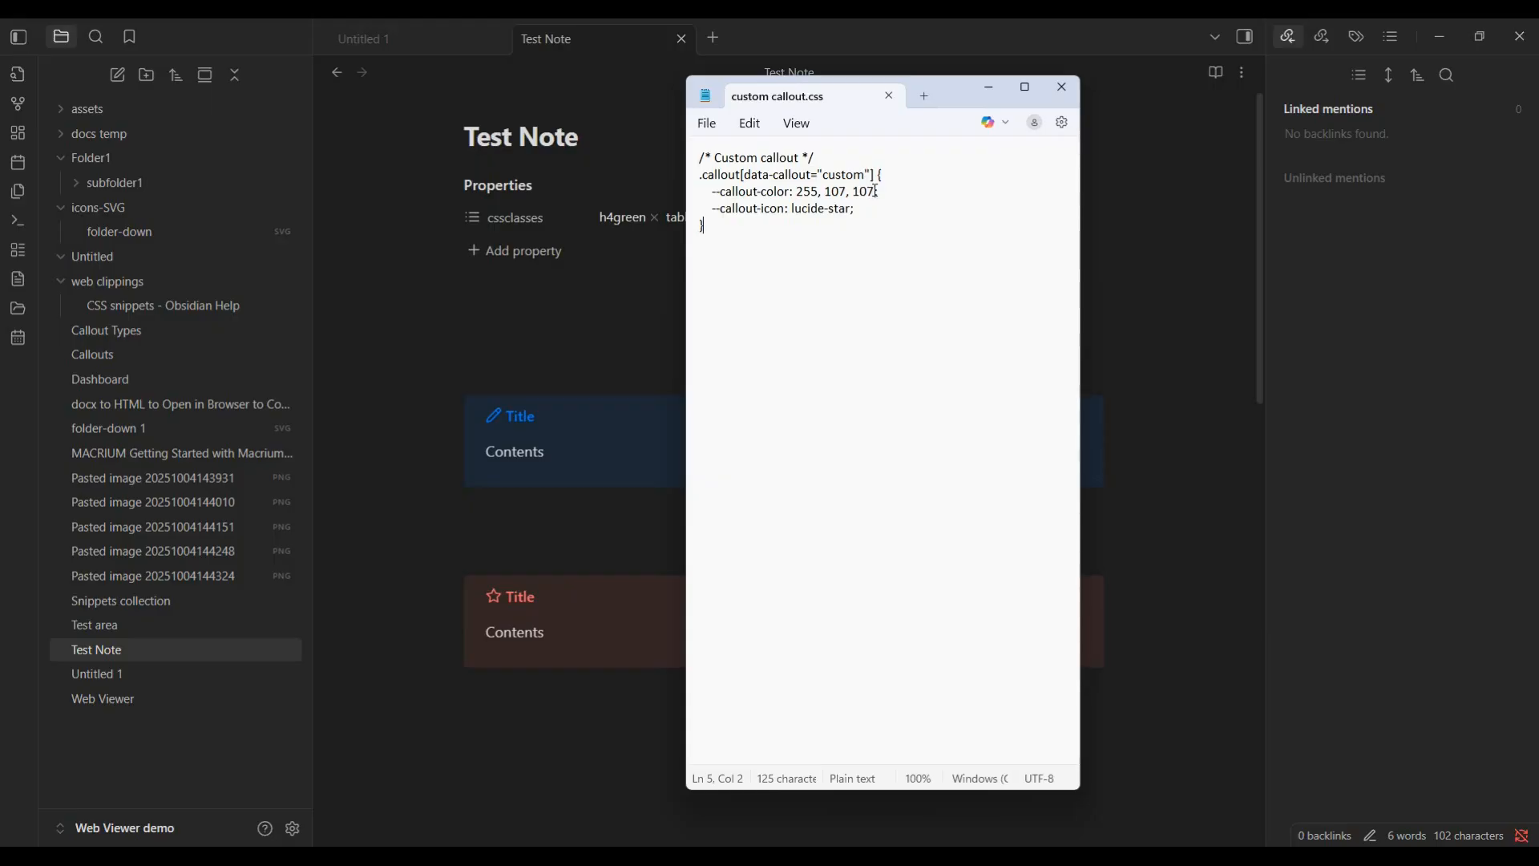
drag(875, 191, 800, 192)
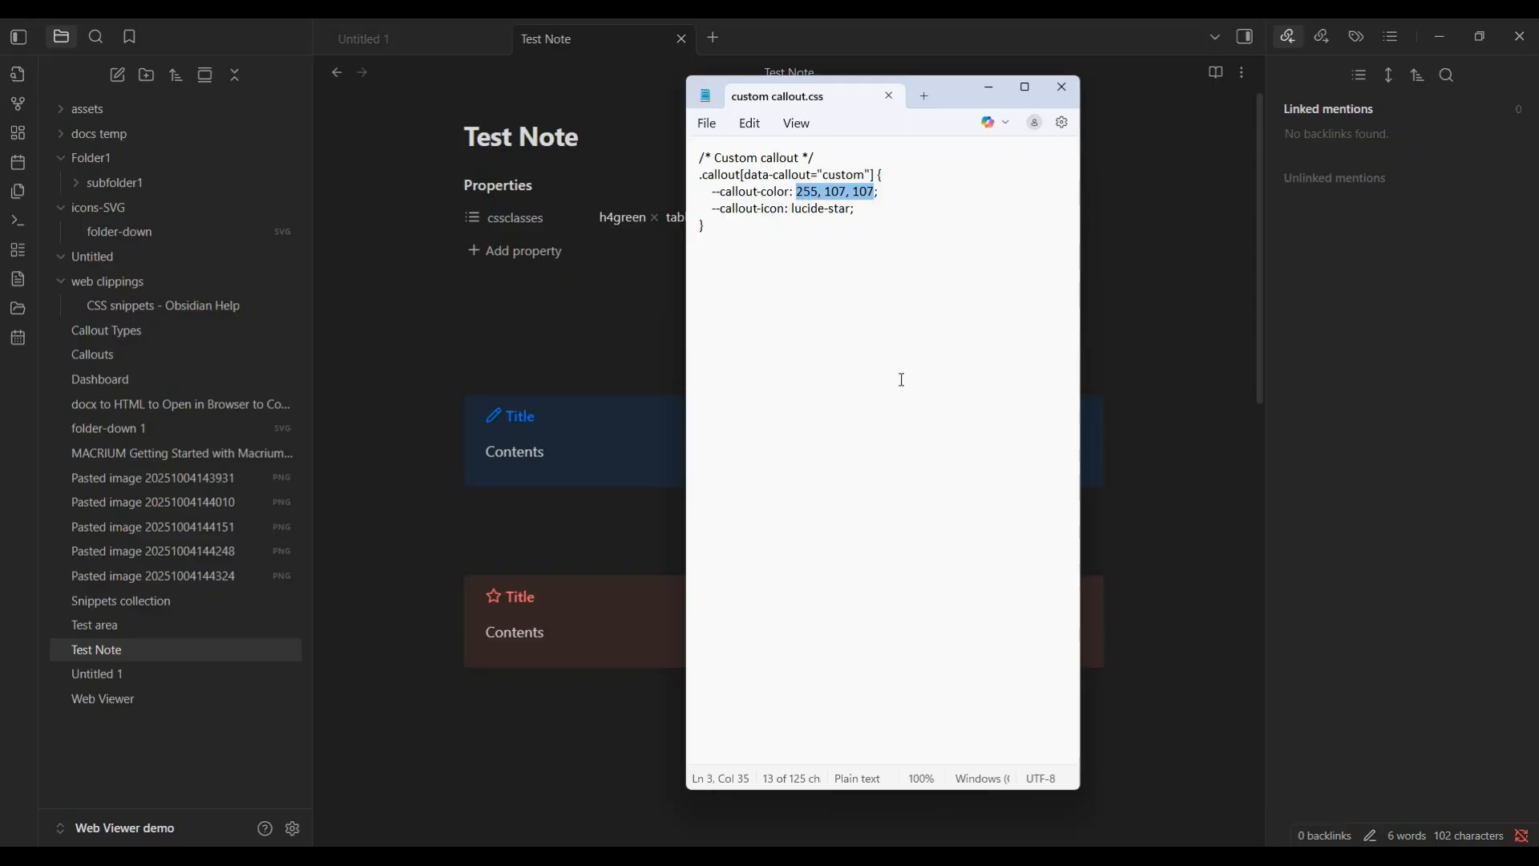
key(ctrl+v)
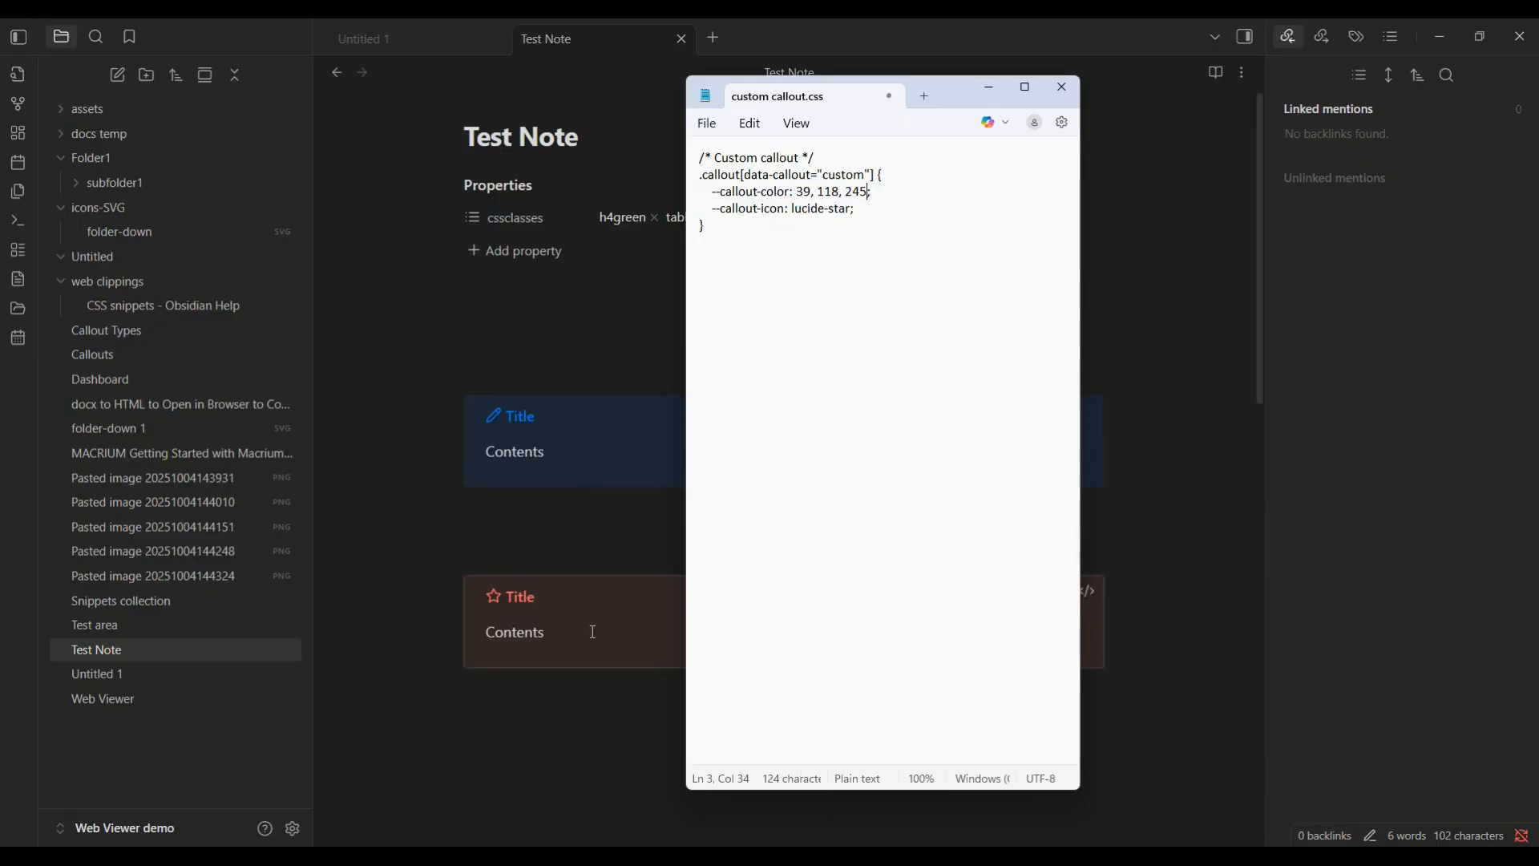
click(707, 123)
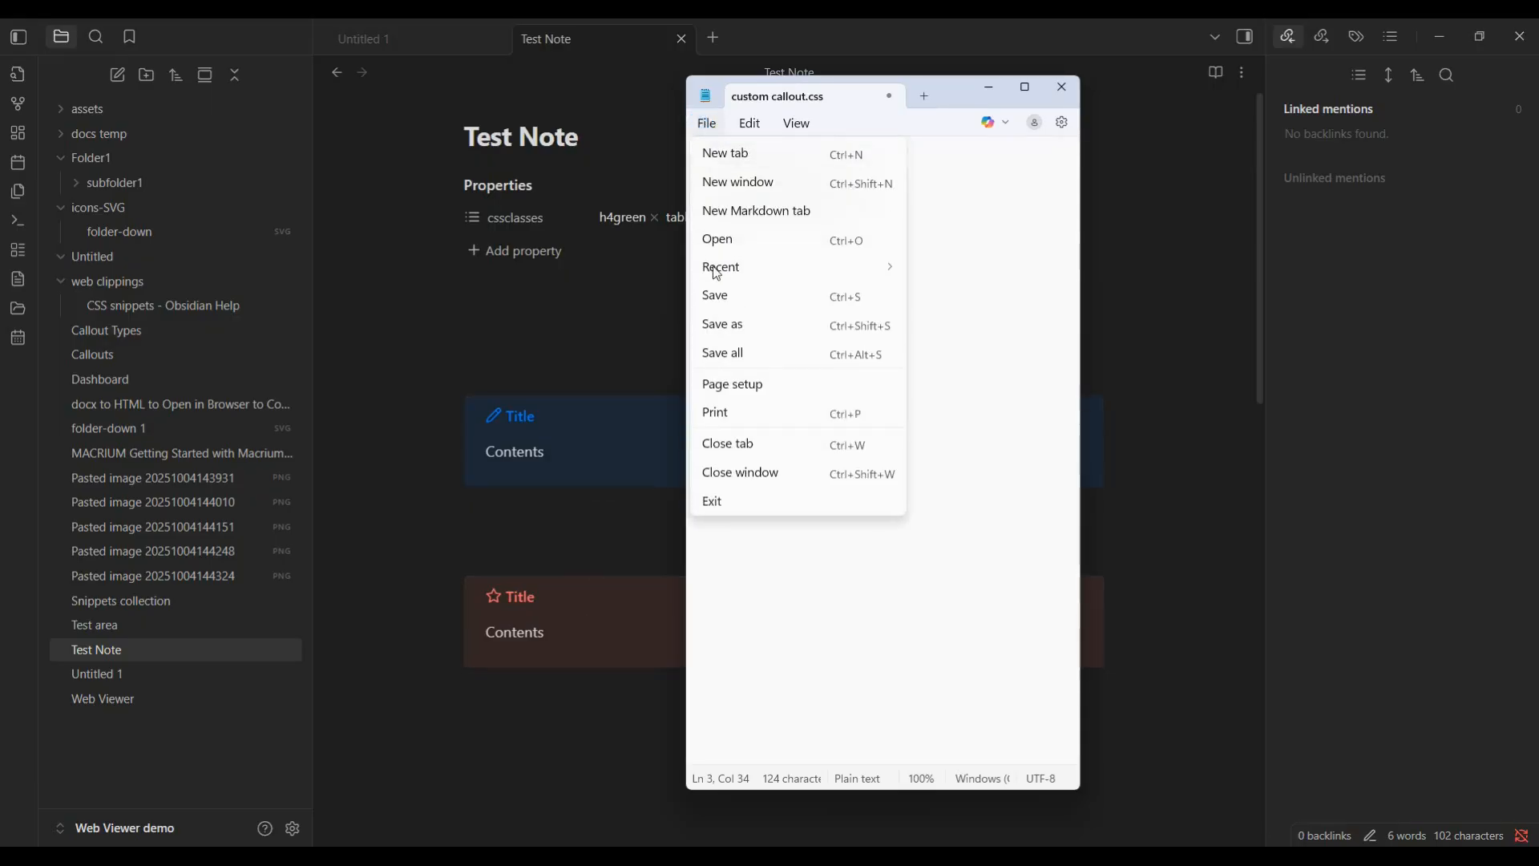
click(717, 298)
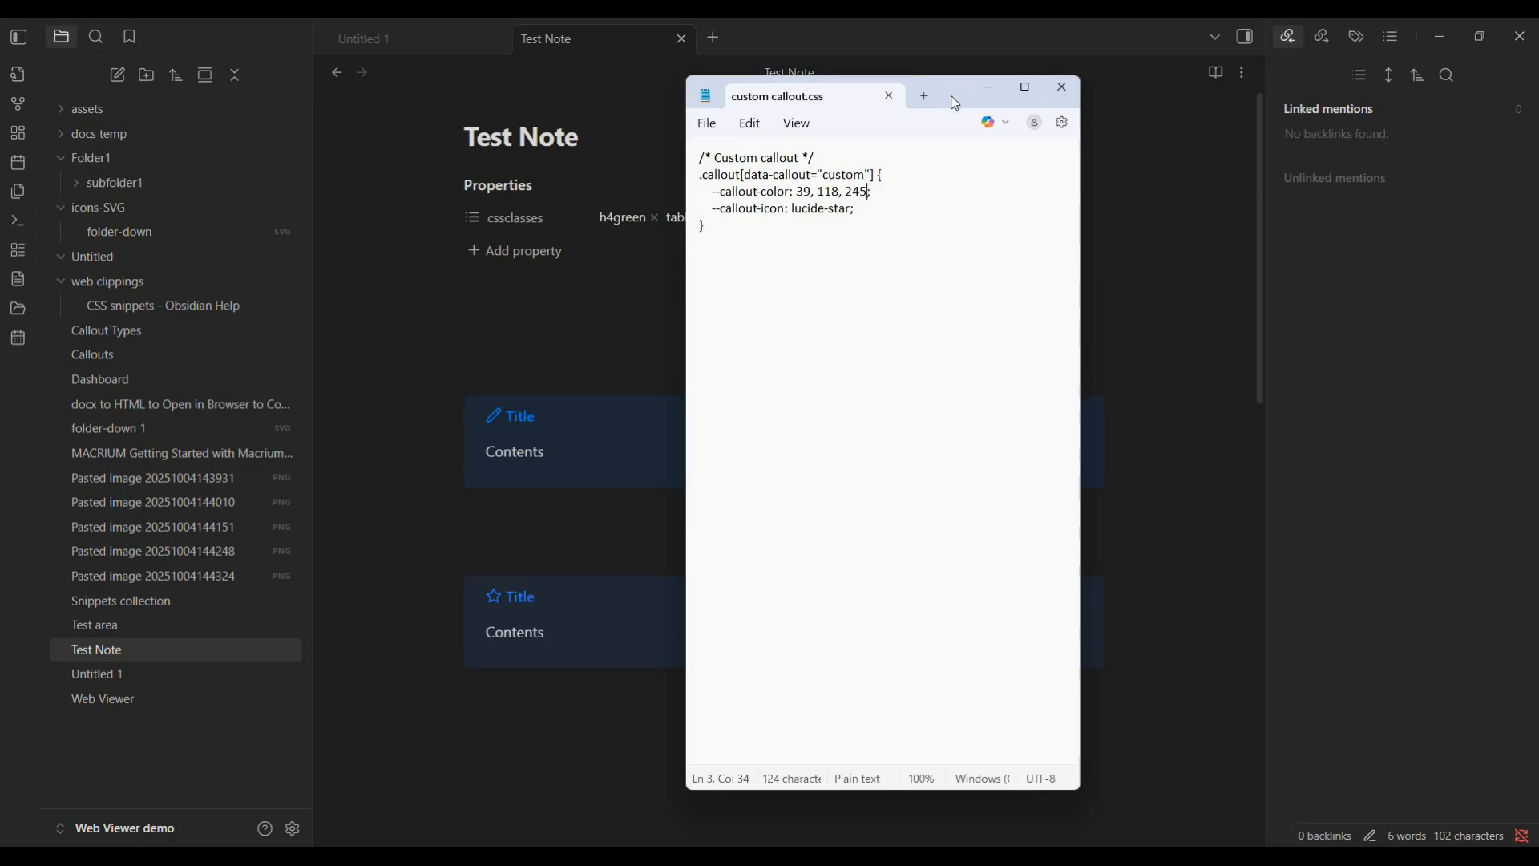
Switch to the HTML Color Codes page in the browser, pick the yellow #F5F725 and copy its RGB code 245, 247, 37
drag(955, 103, 1078, 74)
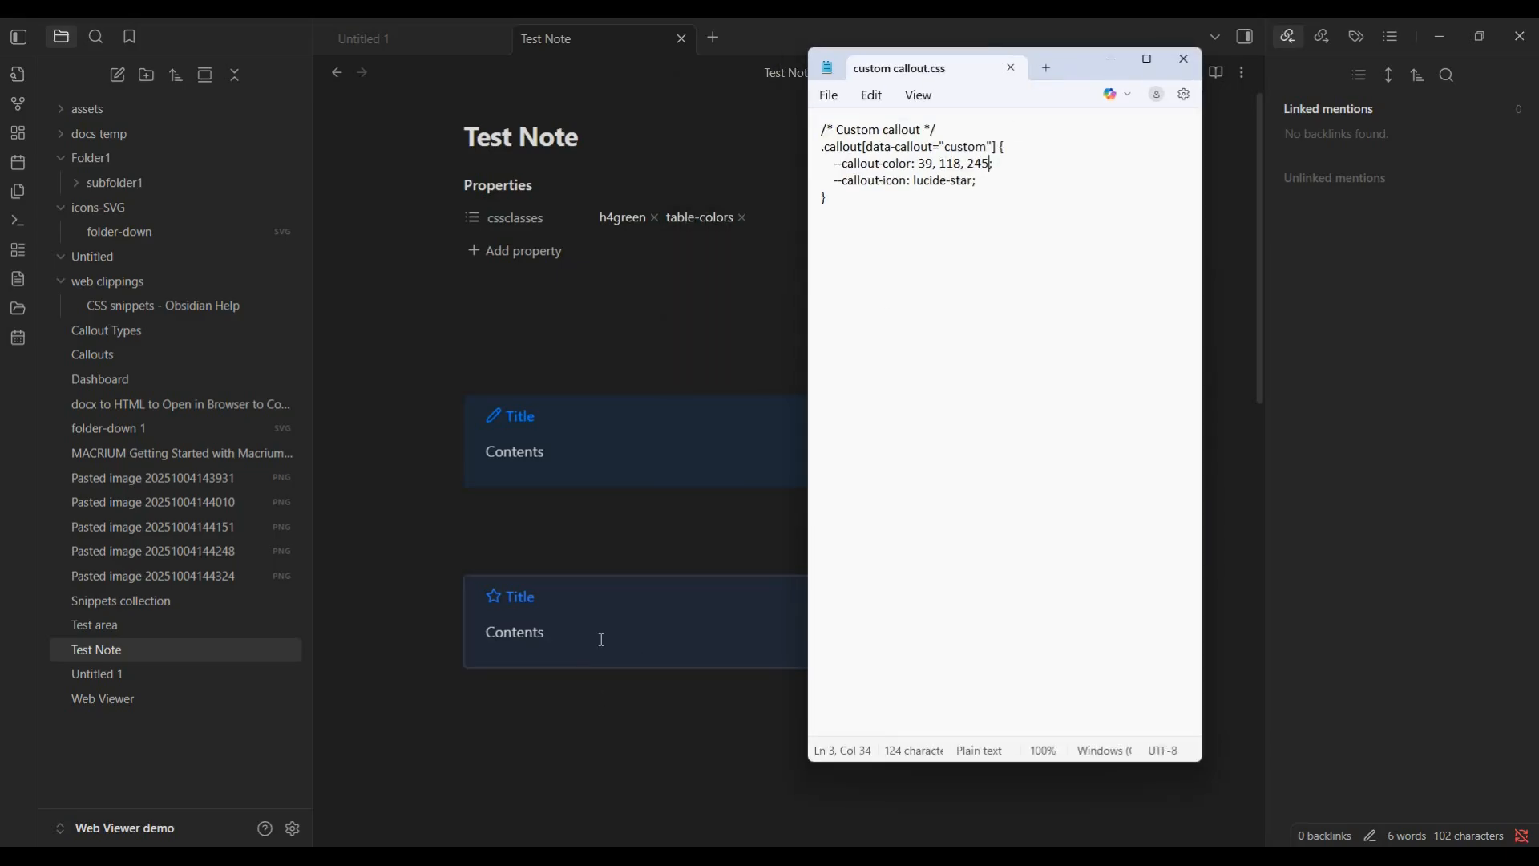
click(308, 778)
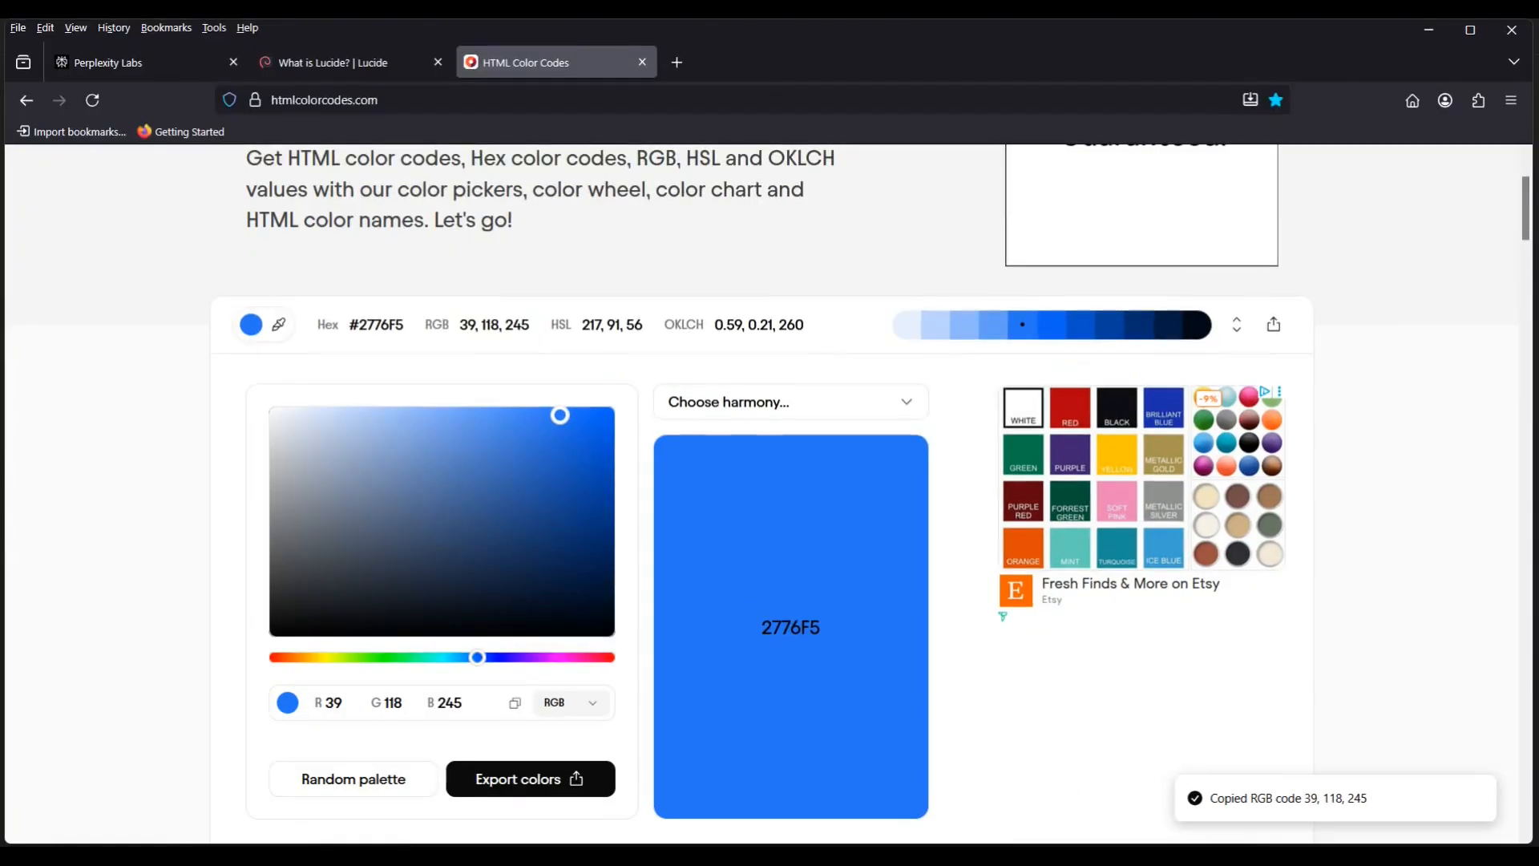
click(327, 659)
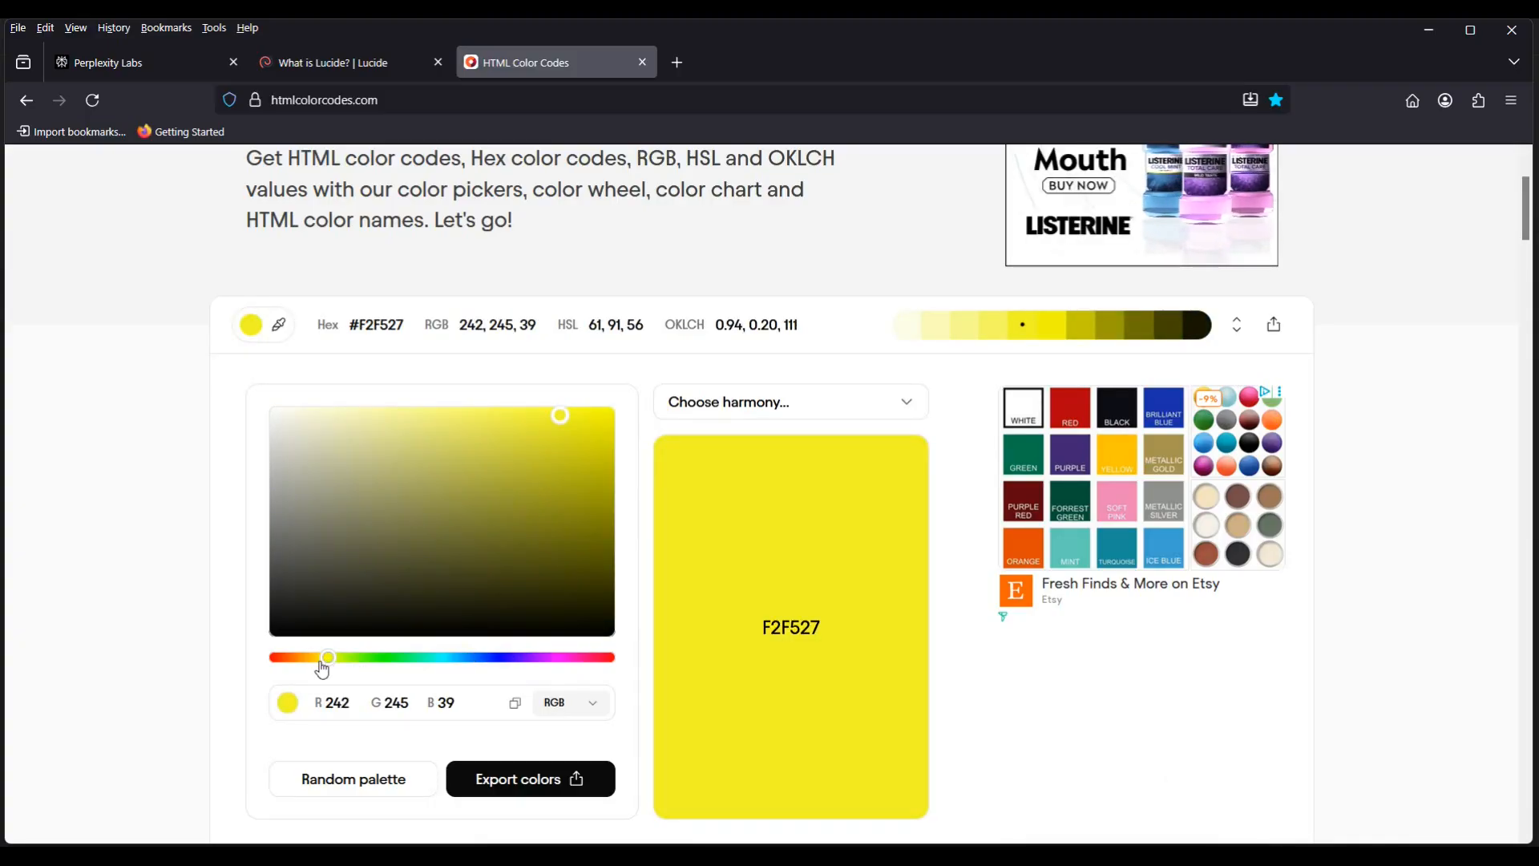
click(504, 420)
click(562, 413)
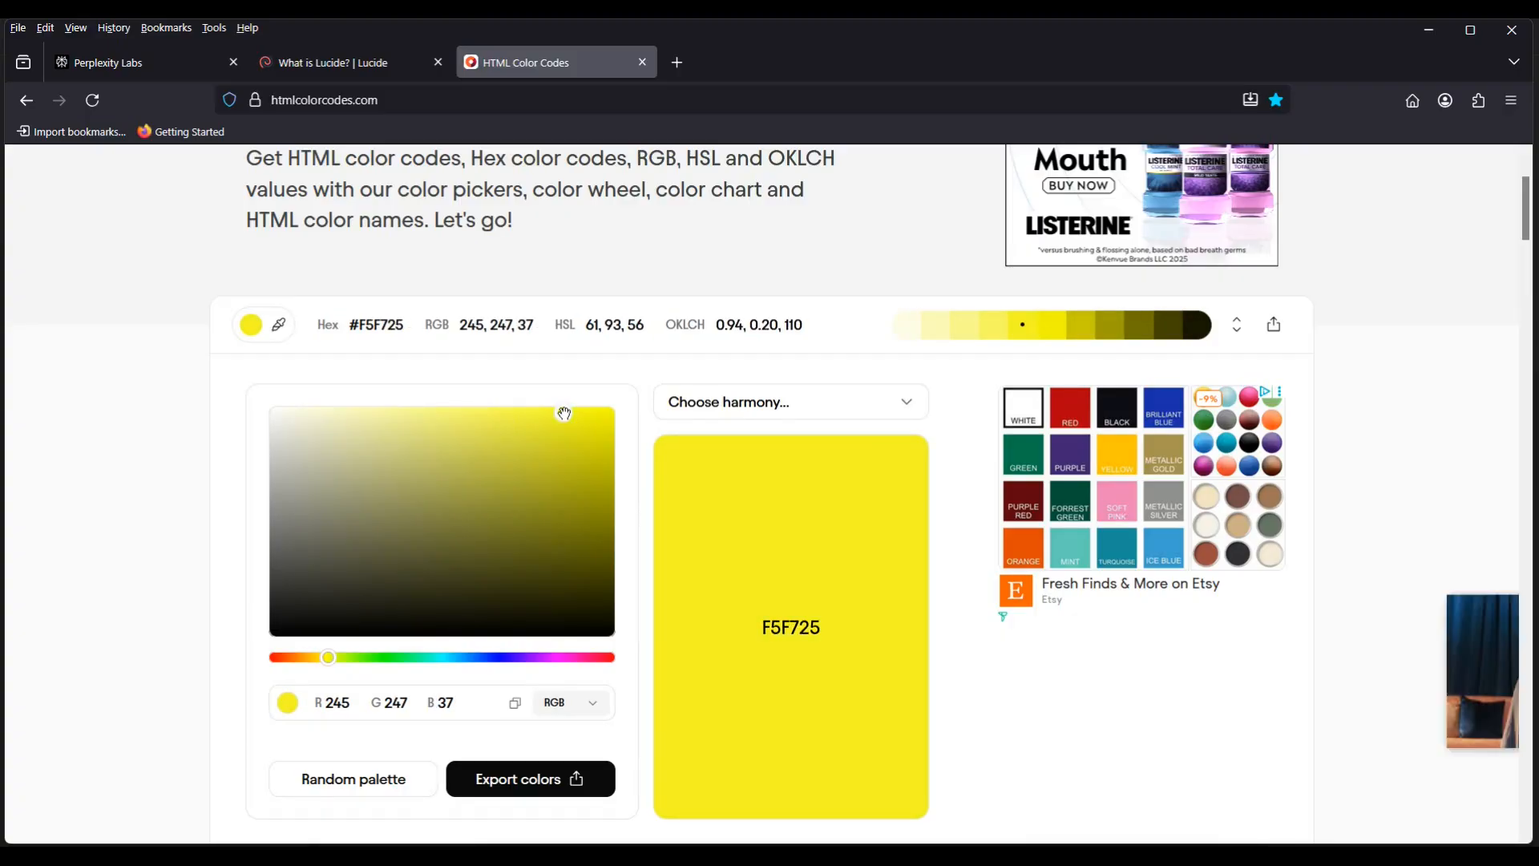
click(515, 703)
click(1425, 35)
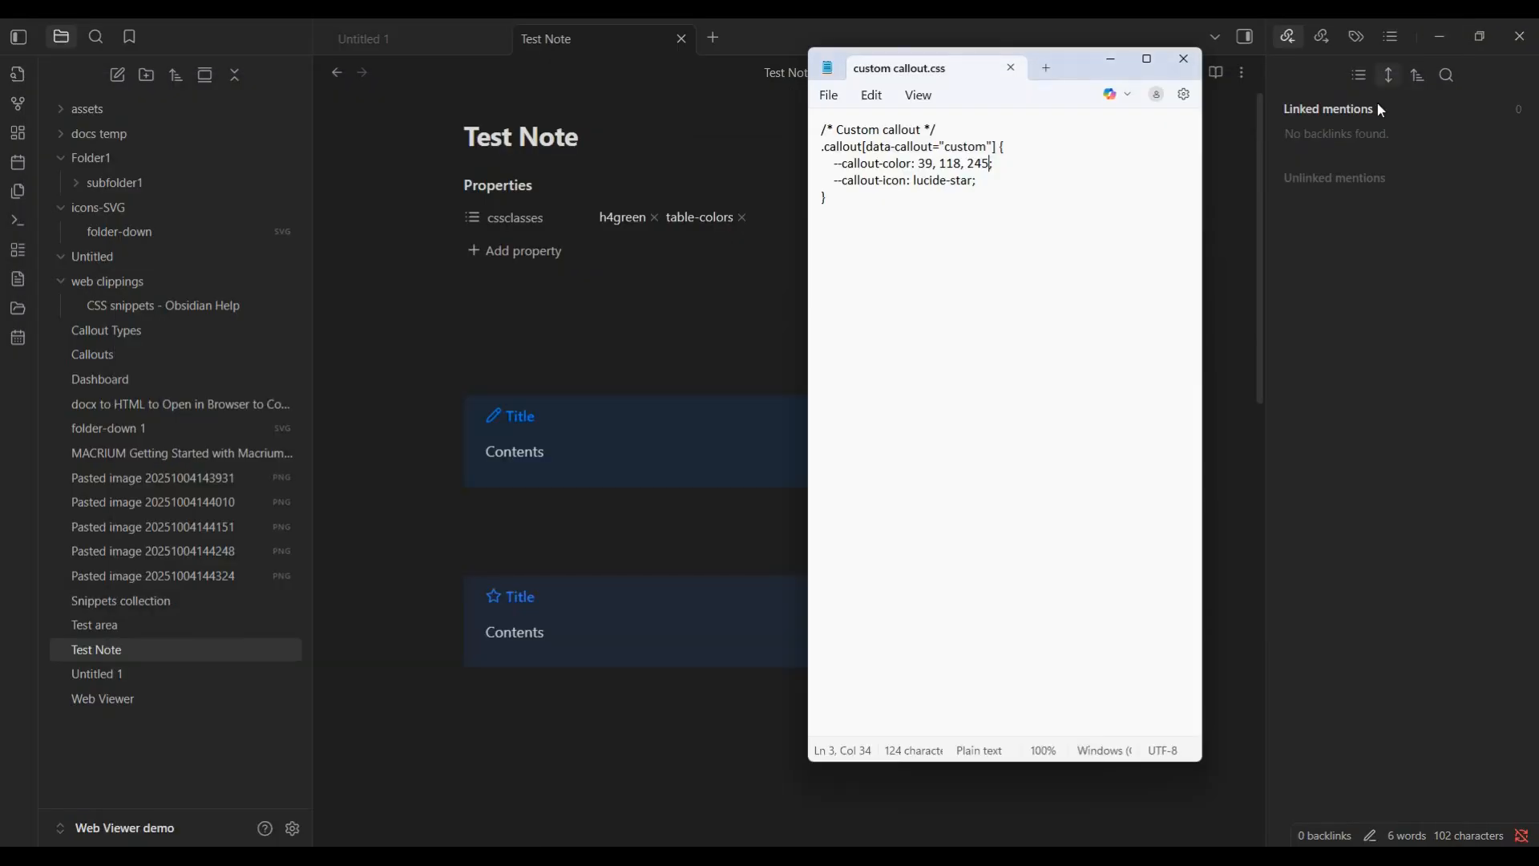
Replace the --callout-color value in custom callout.css with 245, 247, 37 and save the file
drag(991, 163, 917, 165)
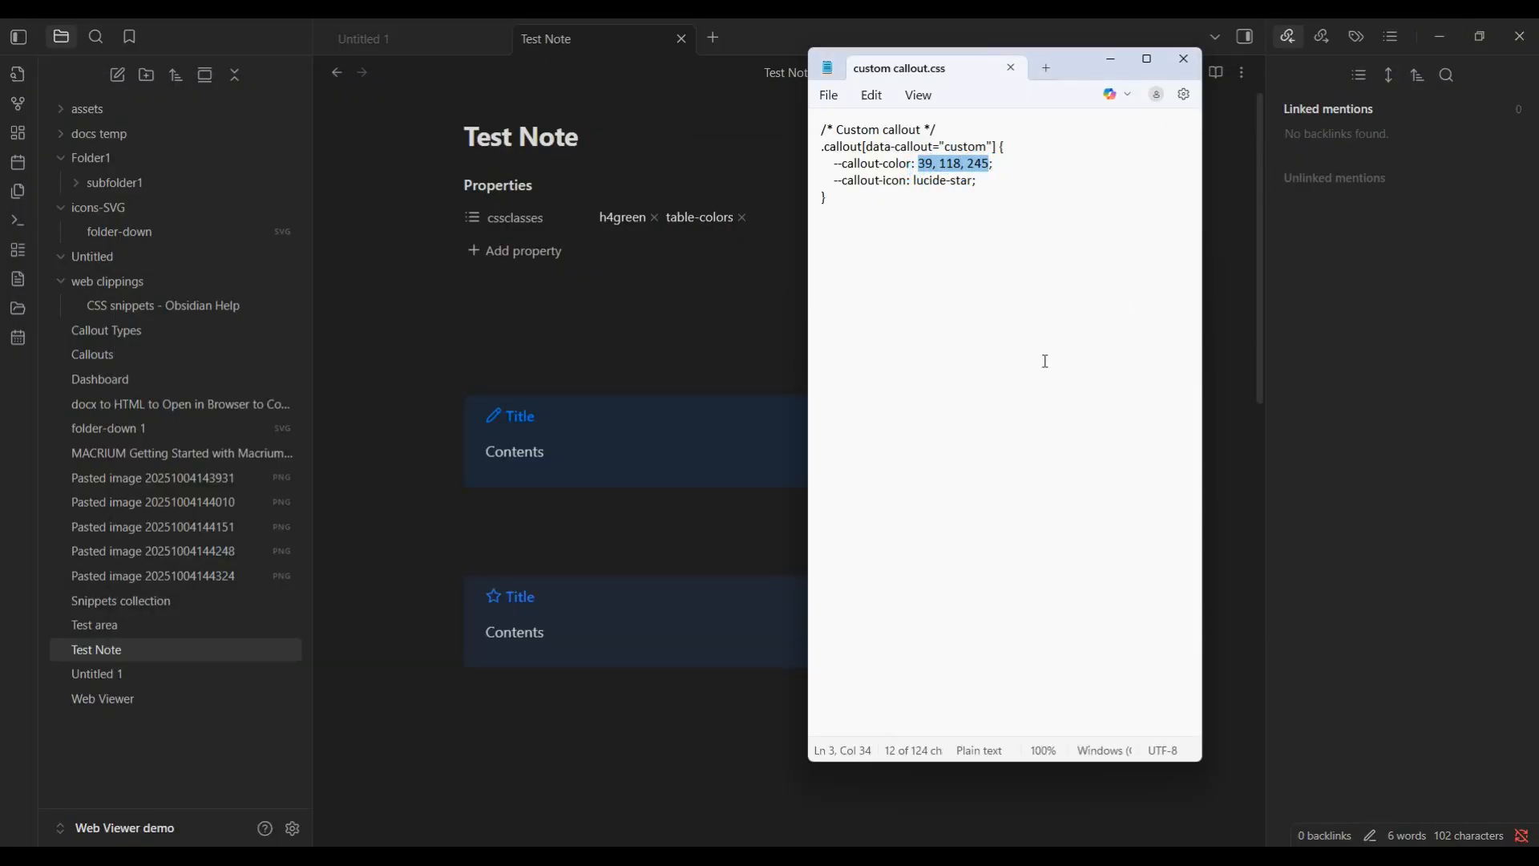
key(ctrl+v)
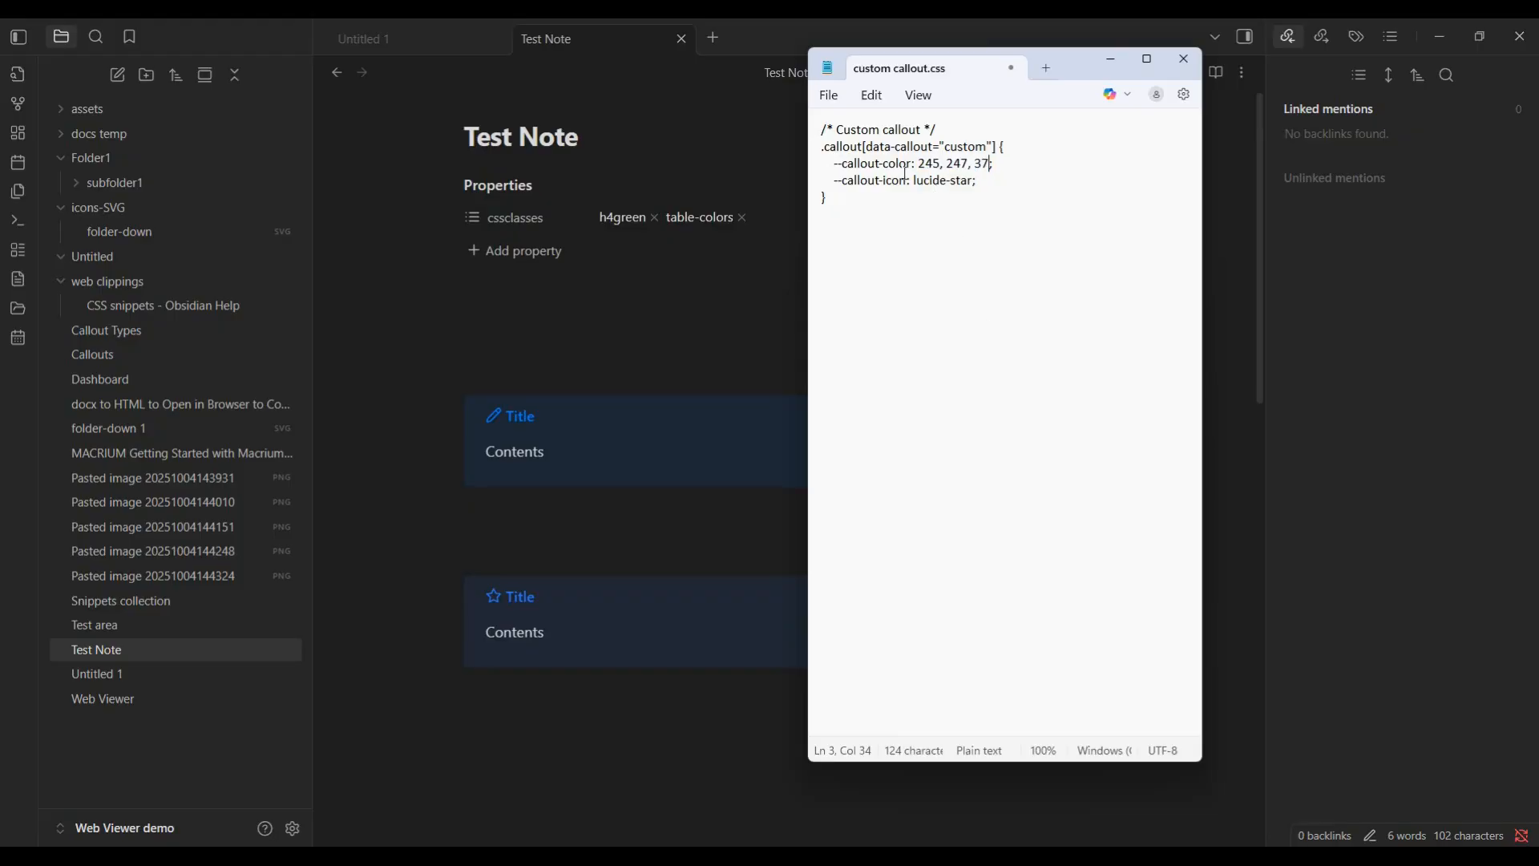
click(829, 95)
click(841, 270)
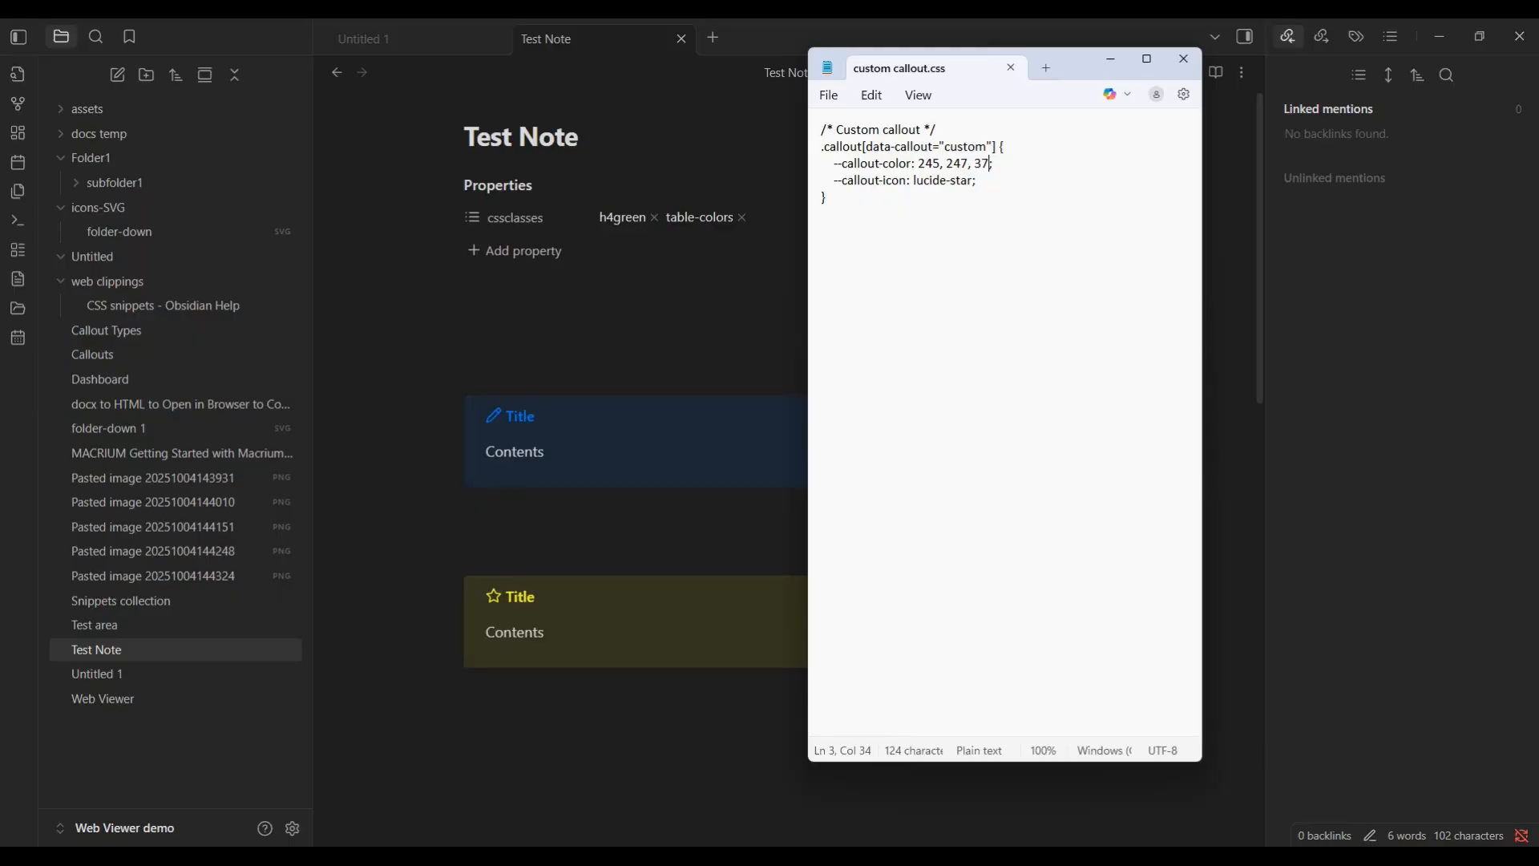
Switch to the Lucide site in the browser, open its icon gallery and look through the icon names usable for the callout
mouse_move(312, 854)
click(313, 781)
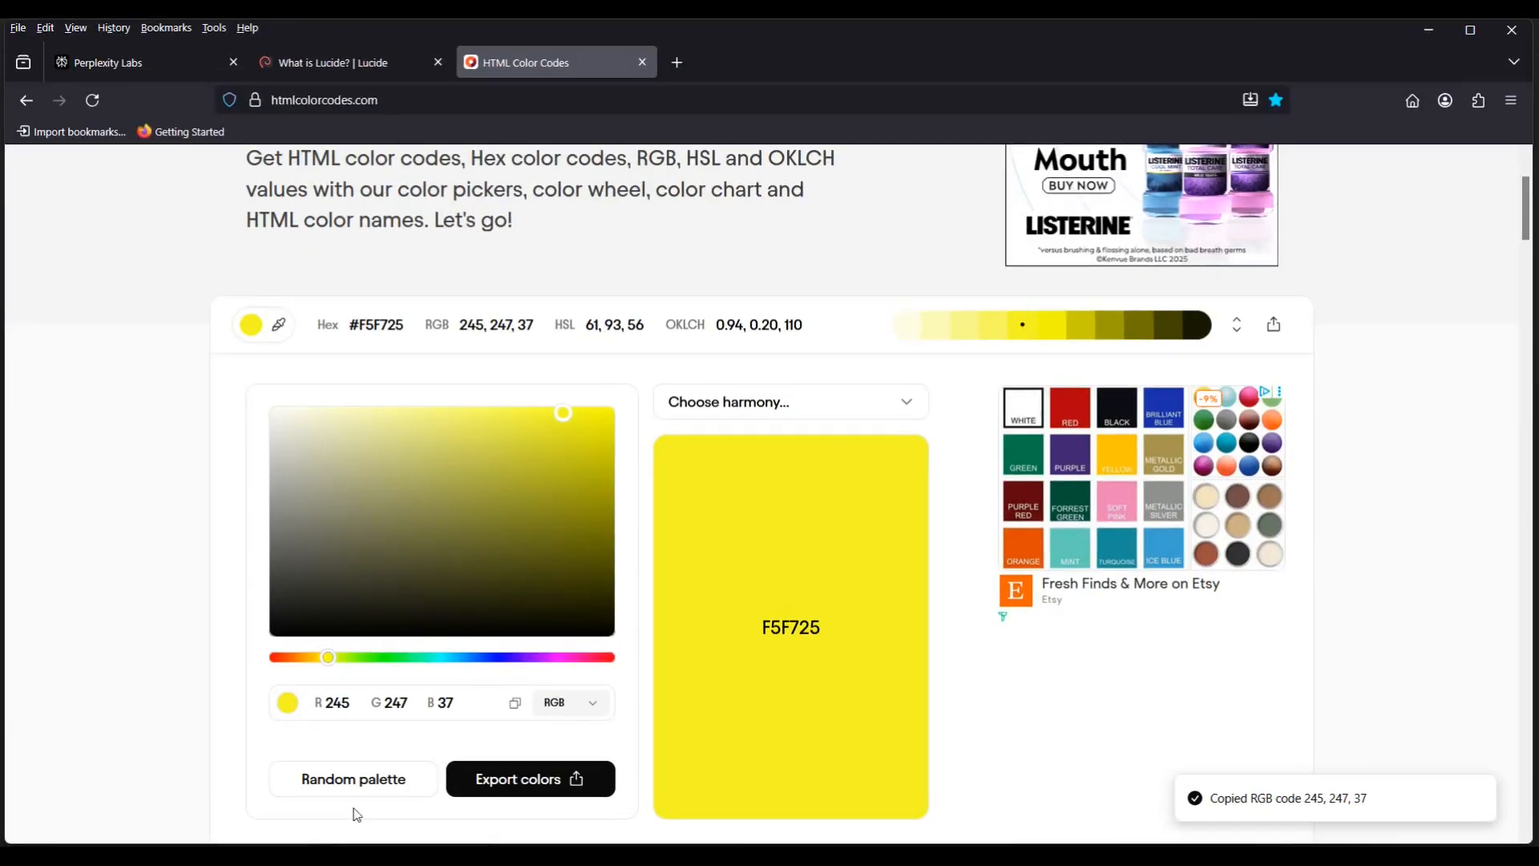
click(340, 67)
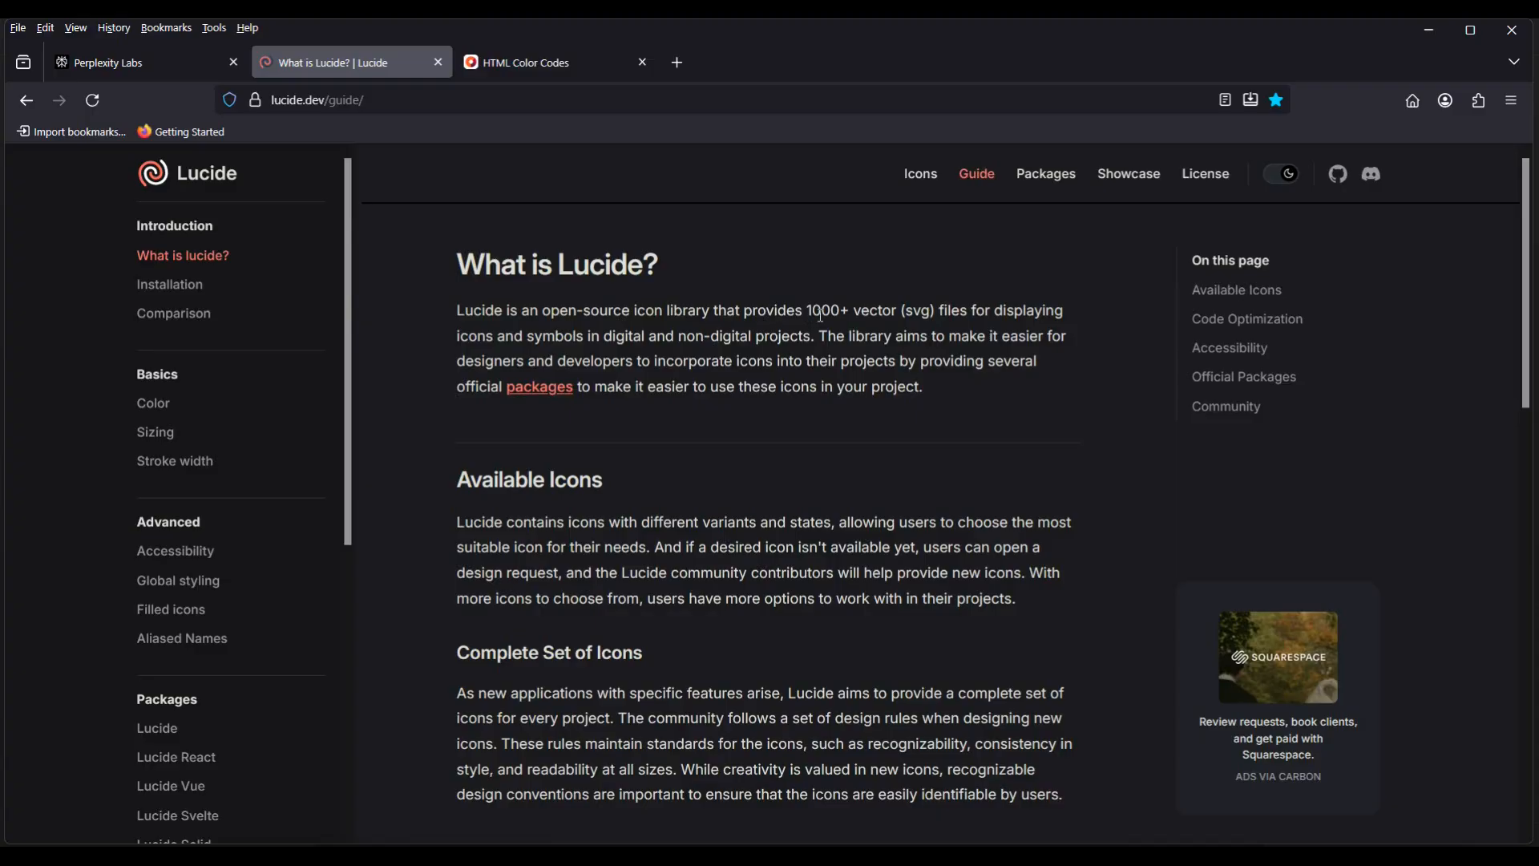
click(924, 177)
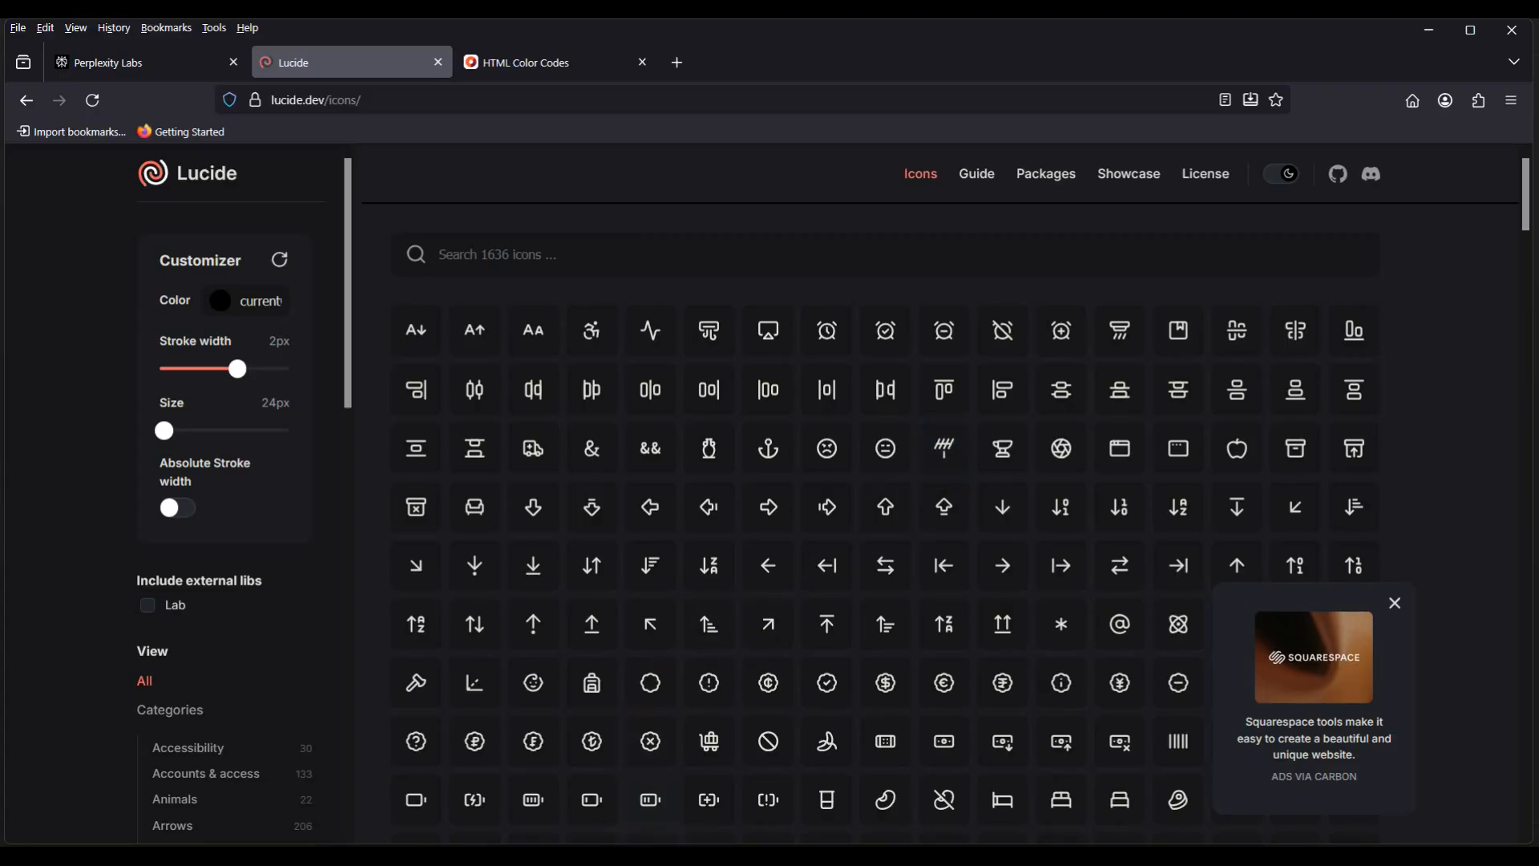
key(alt+Tab)
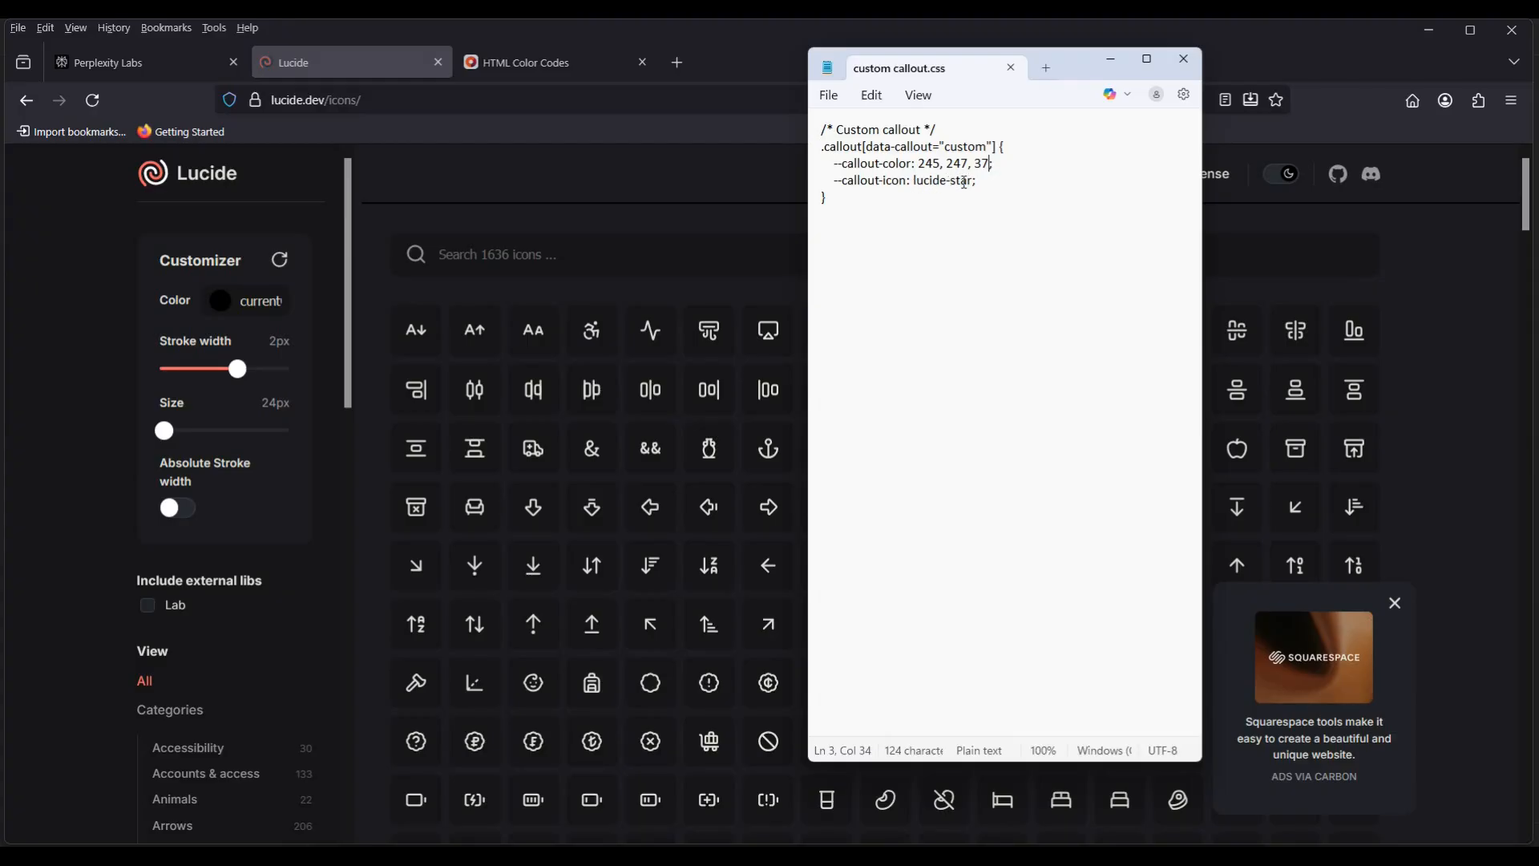
click(1110, 59)
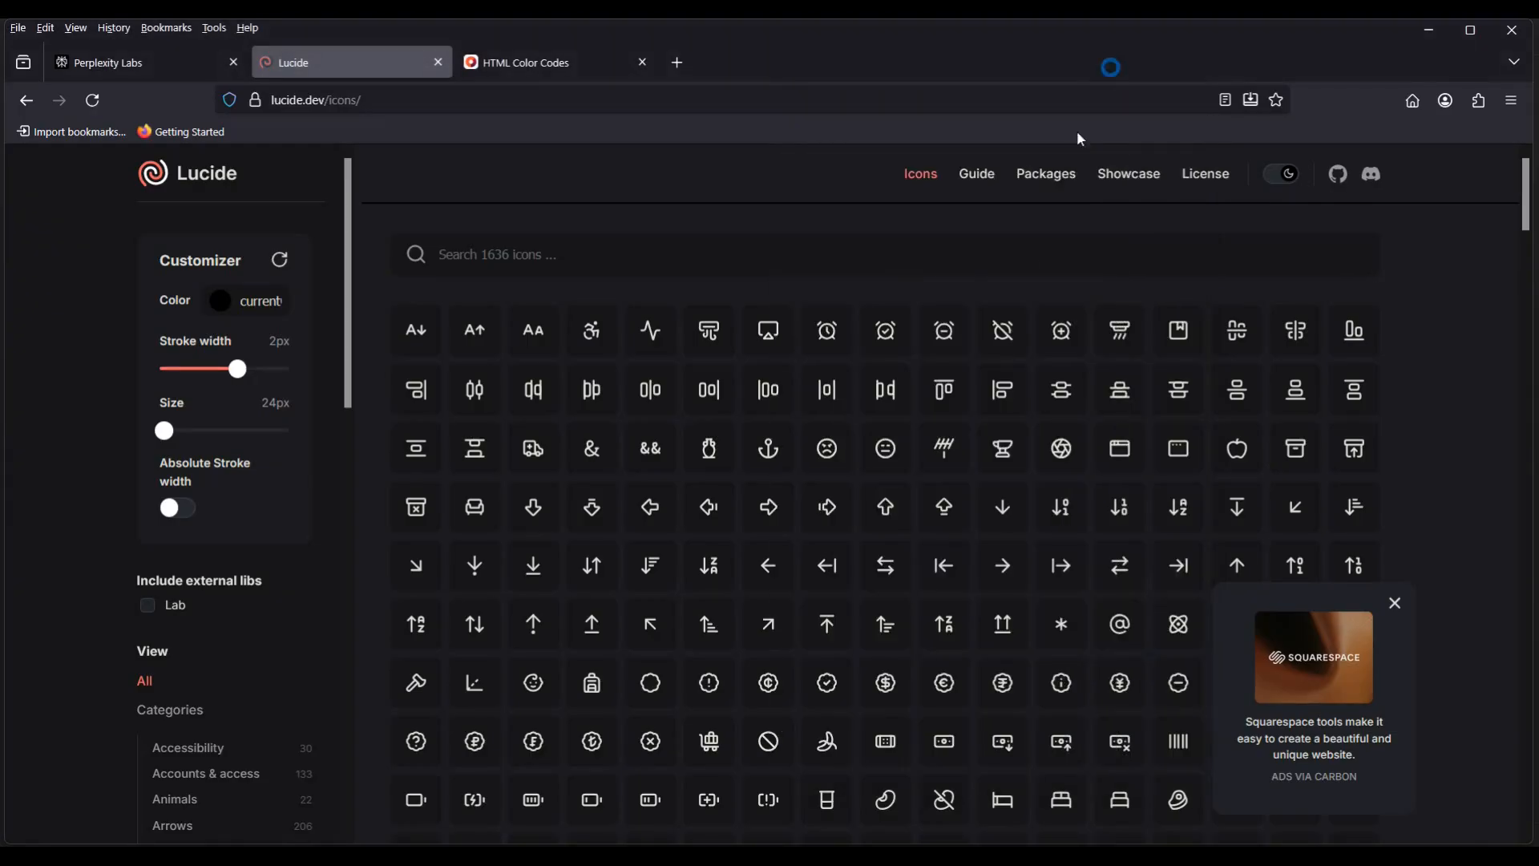
scroll(937, 495, down, 8)
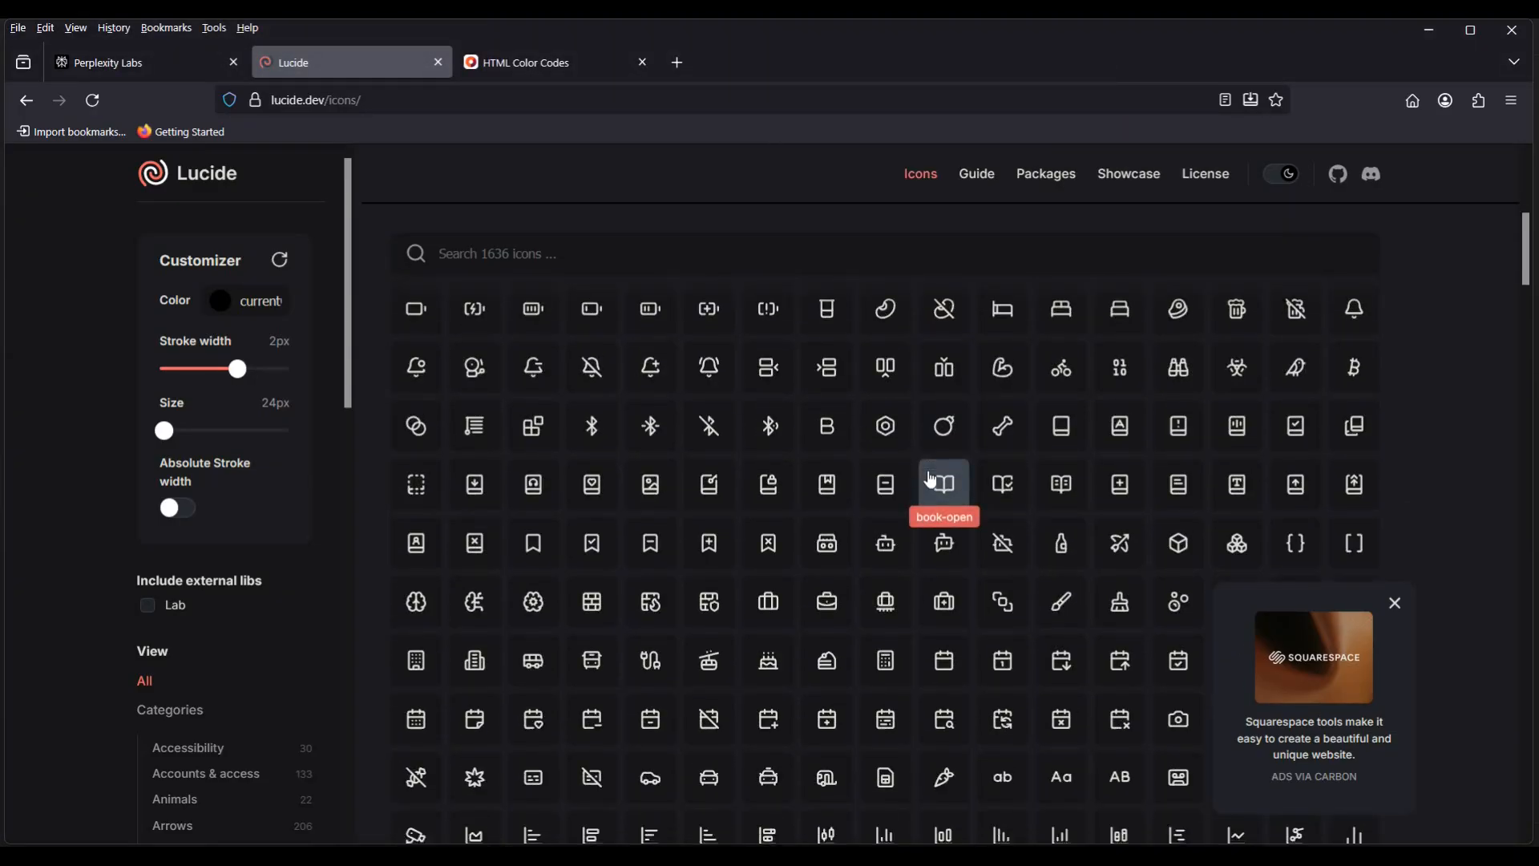
scroll(930, 479, down, 2)
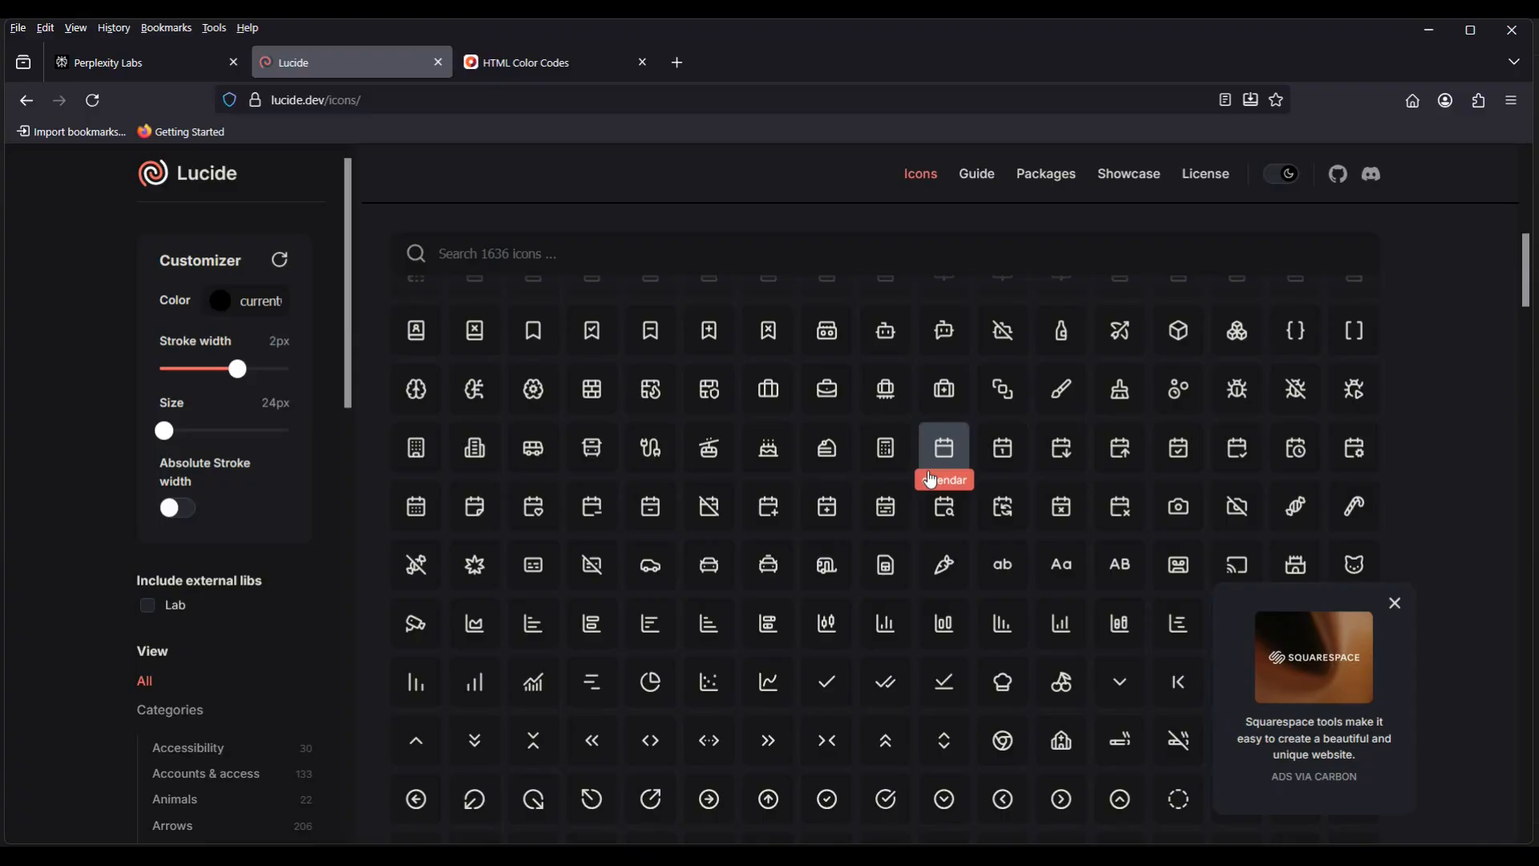
scroll(930, 479, down, 5)
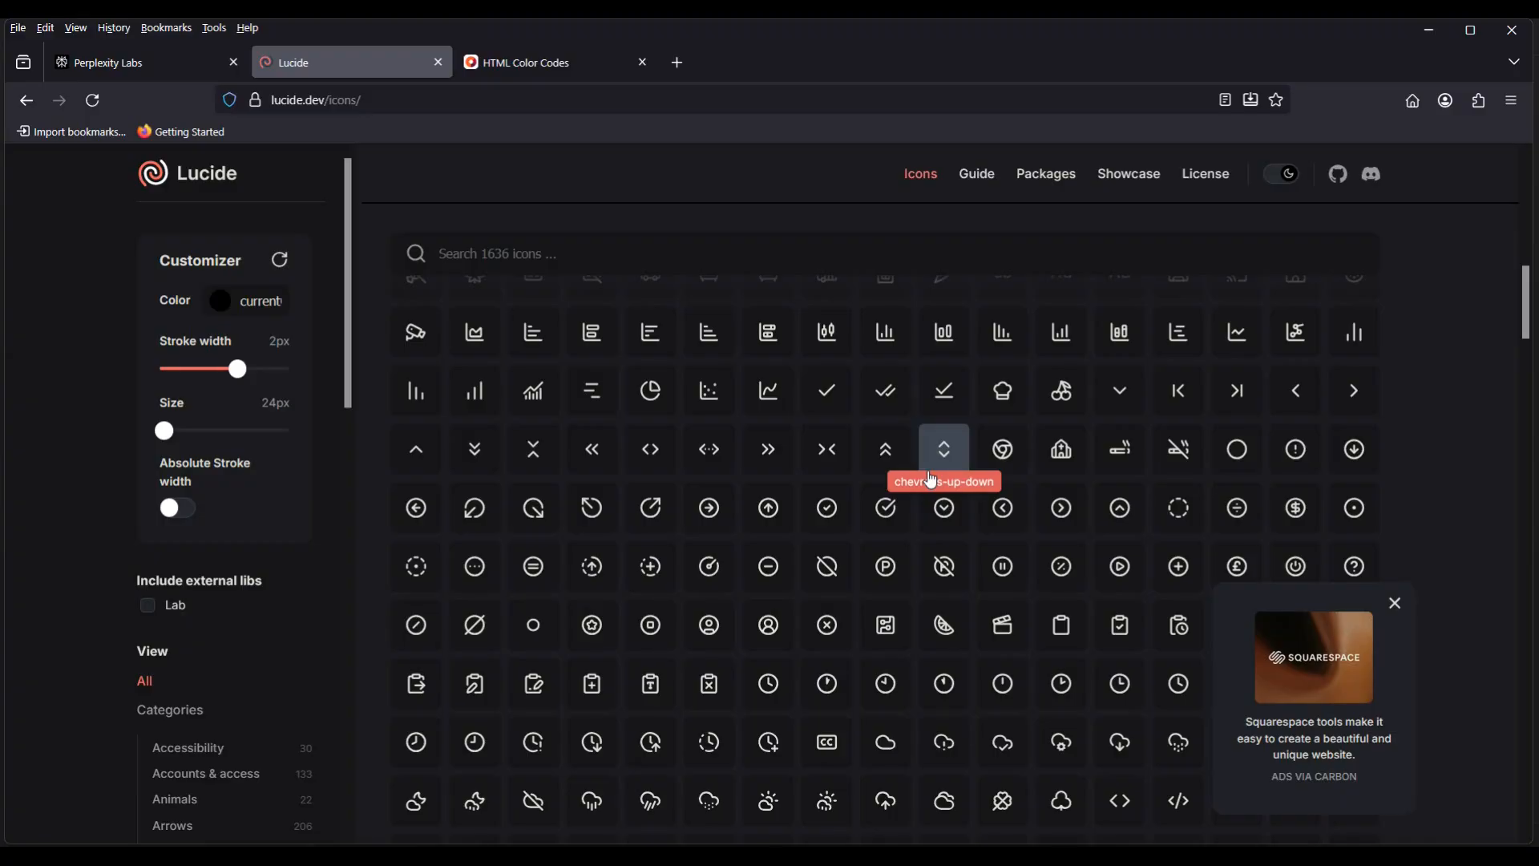
scroll(897, 579, down, 20)
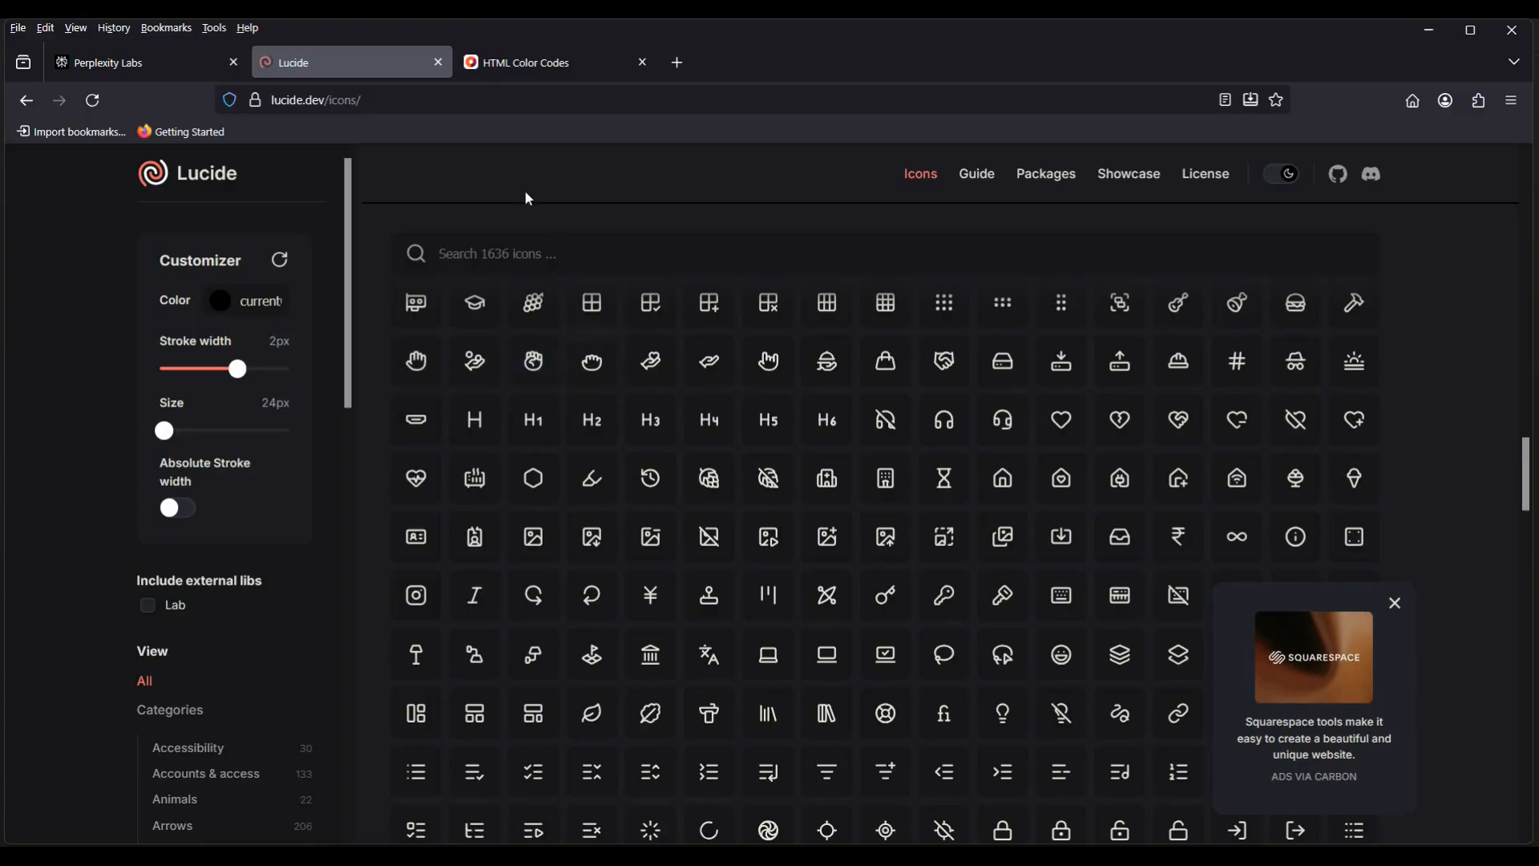
Return to custom callout.css, set --callout-icon to lucide-hand and save the file
click(1430, 31)
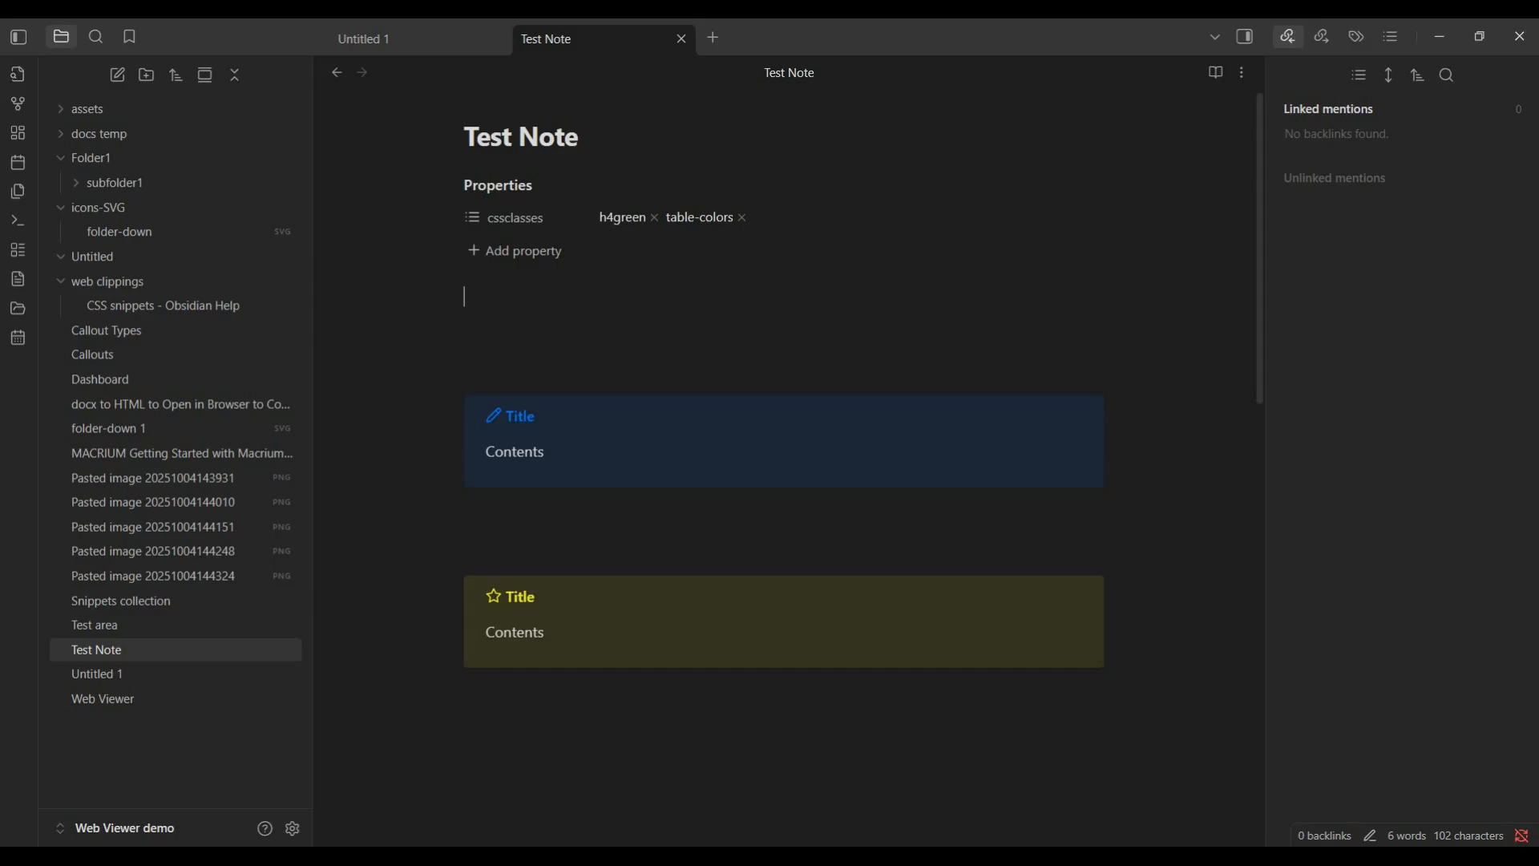
click(593, 863)
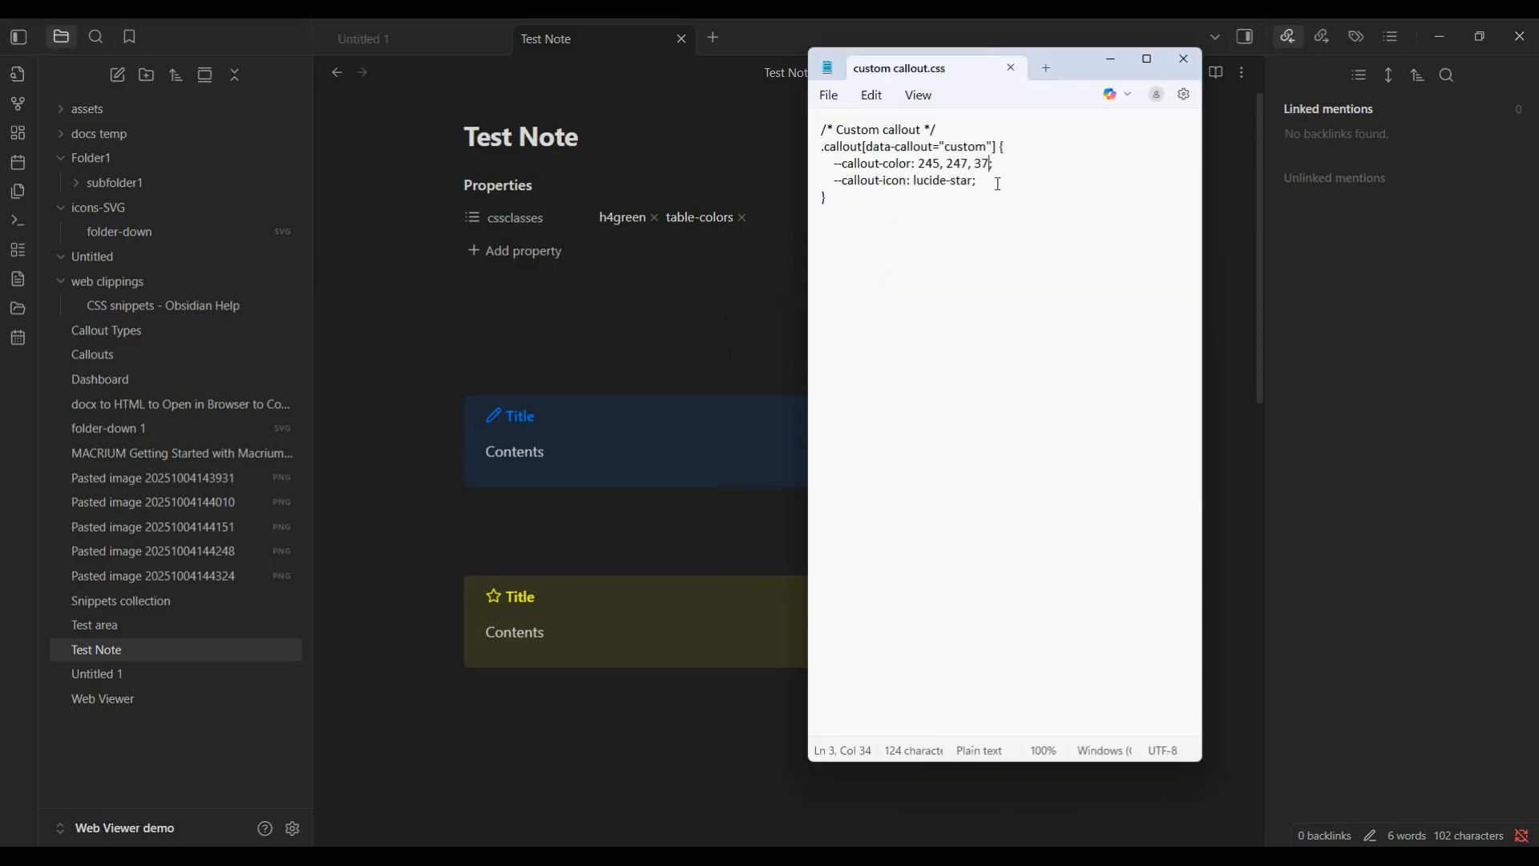
double_click(962, 181)
text(hand)
click(829, 95)
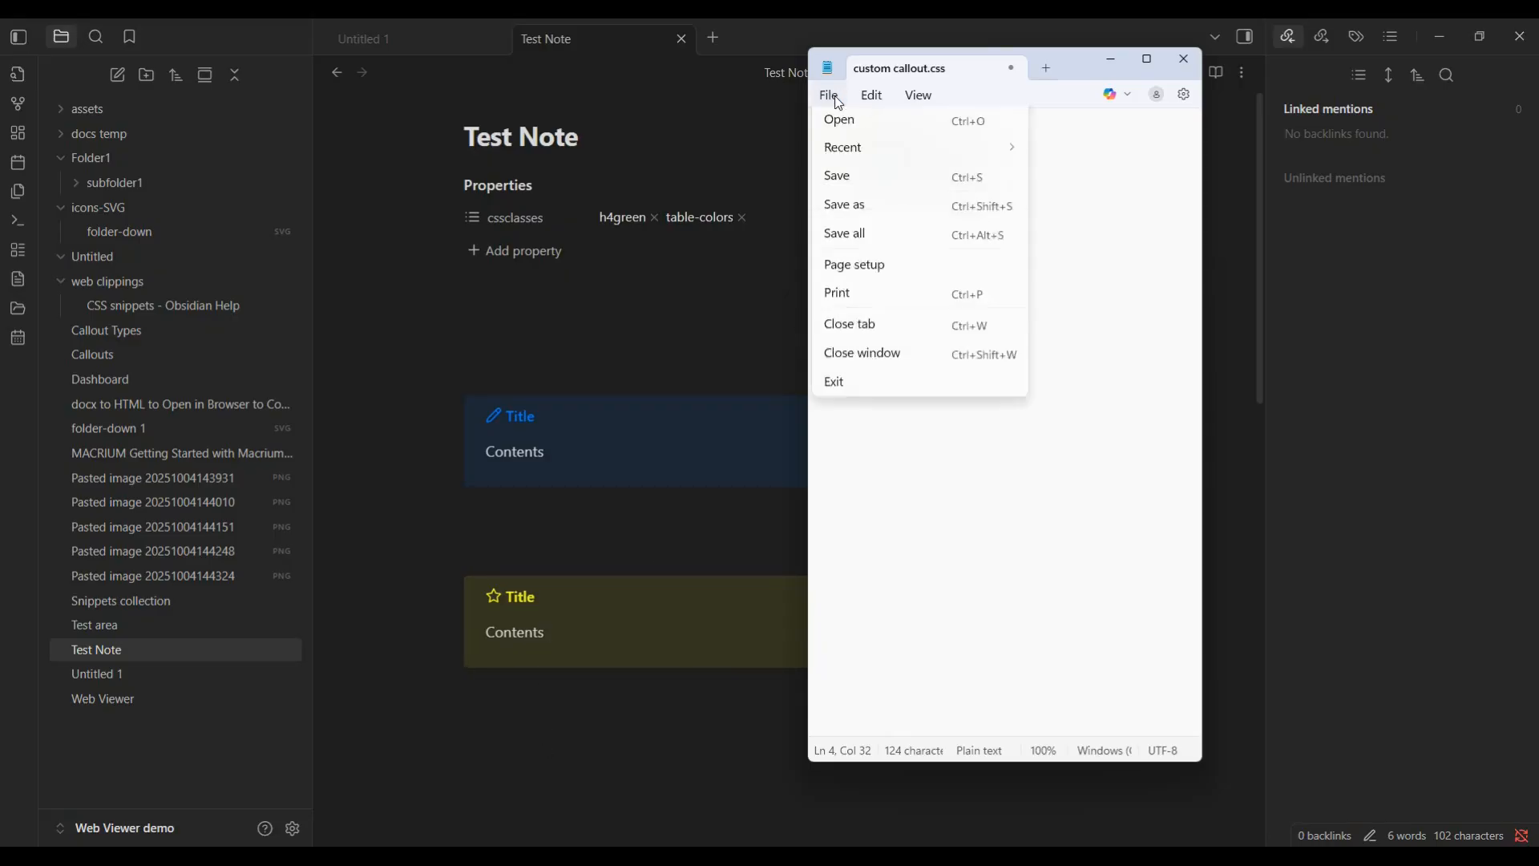
click(840, 268)
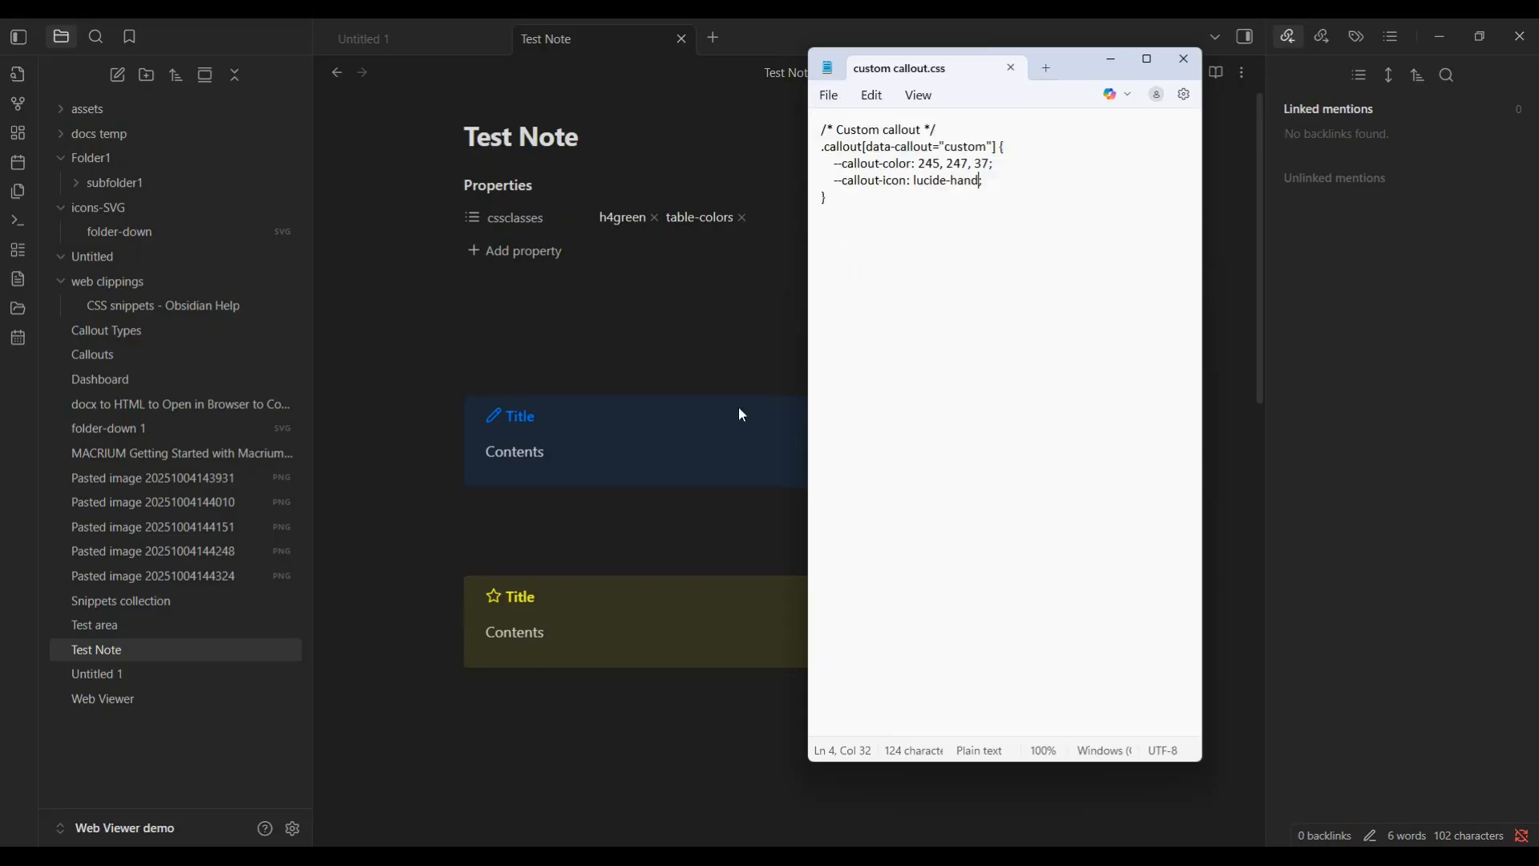
Insert a new callout of type custom below the existing callouts in Test Note
click(684, 711)
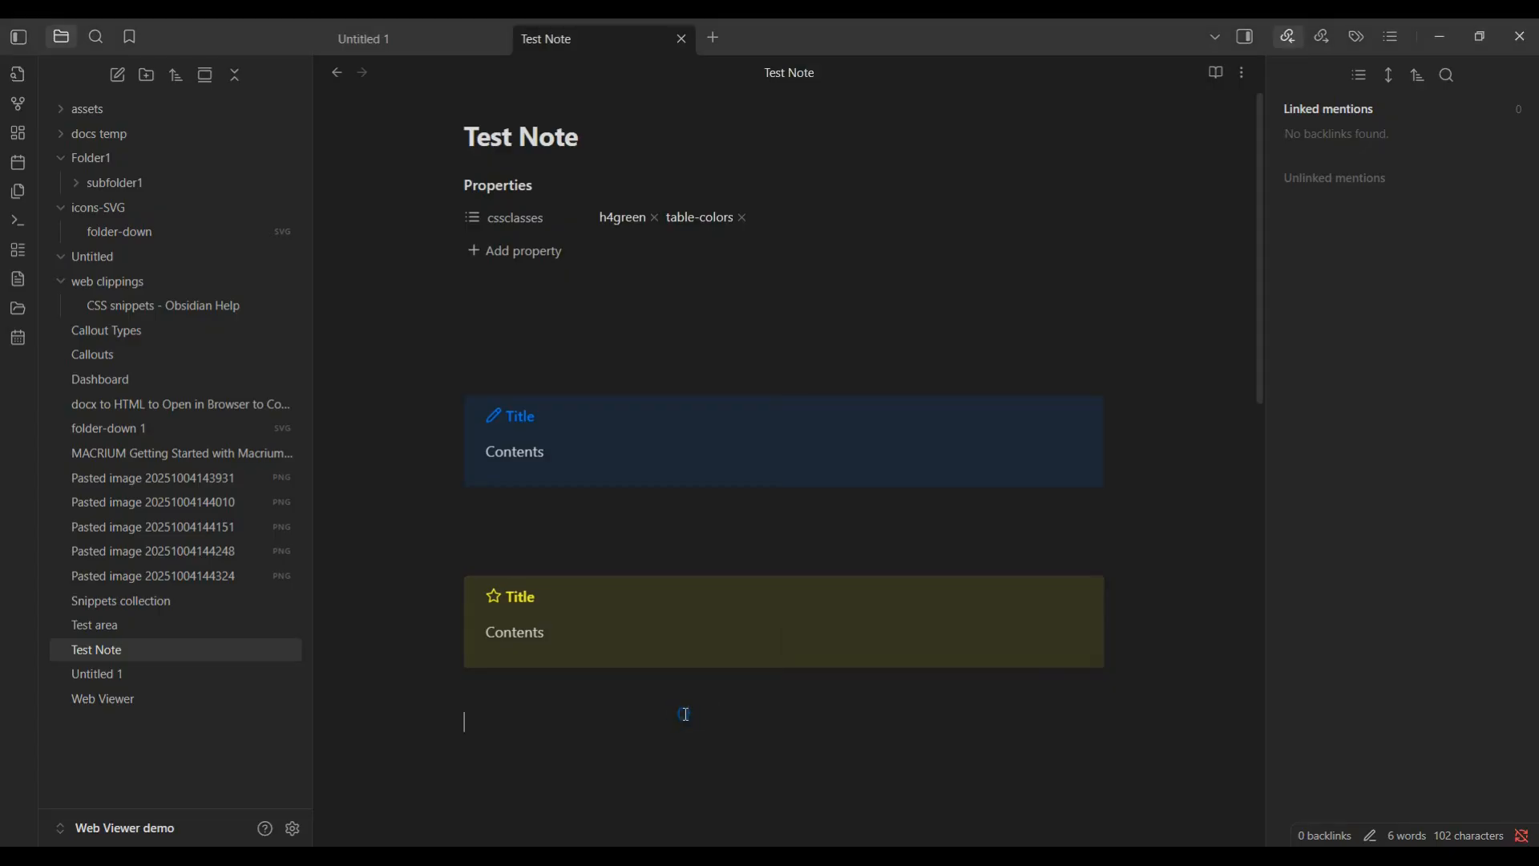
scroll(674, 642, down, 3)
right_click(567, 473)
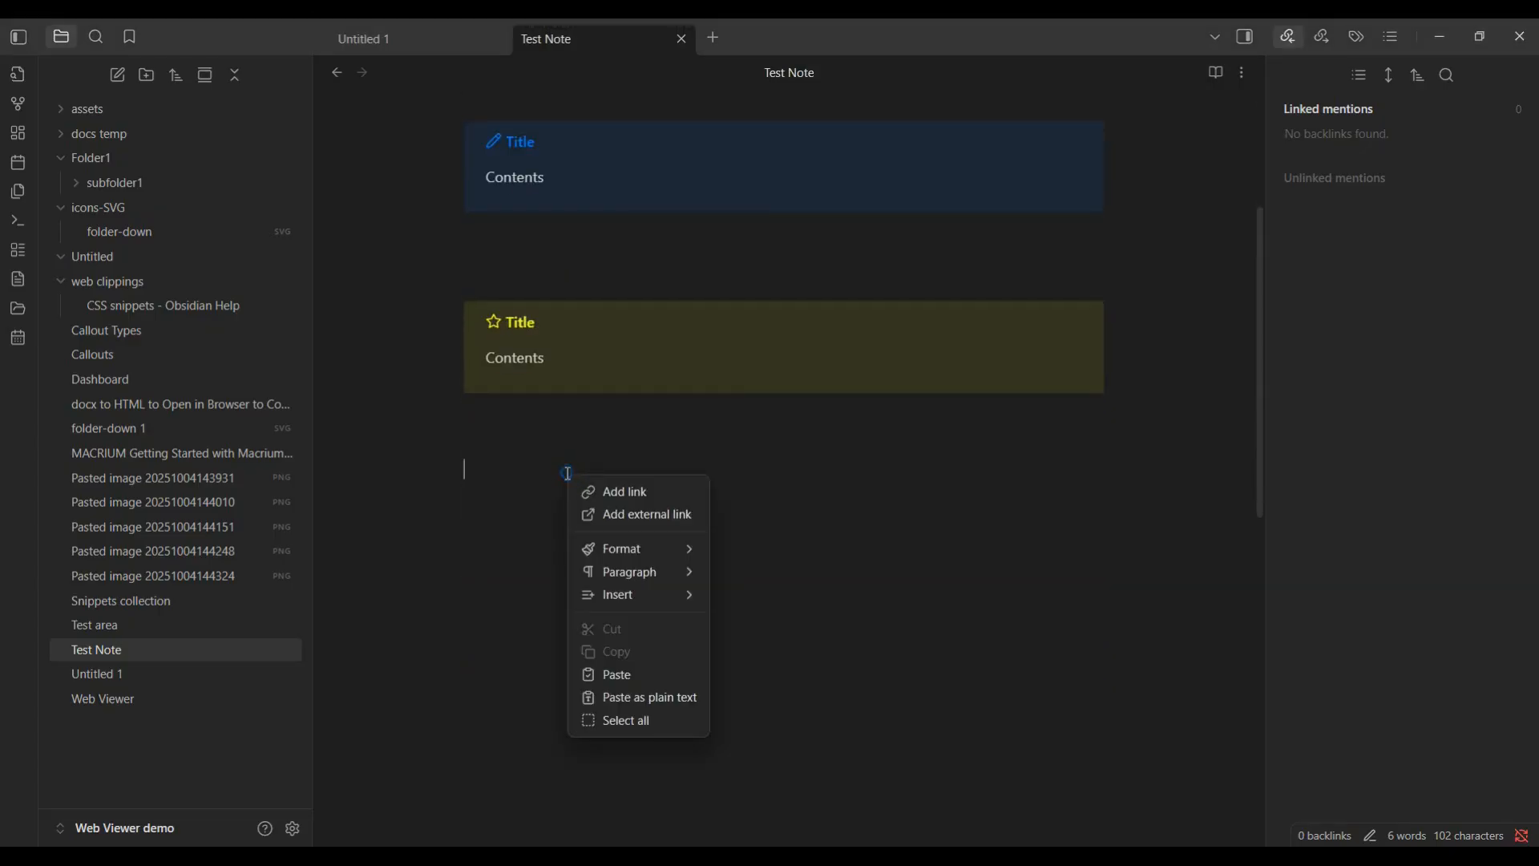
mouse_move(635, 600)
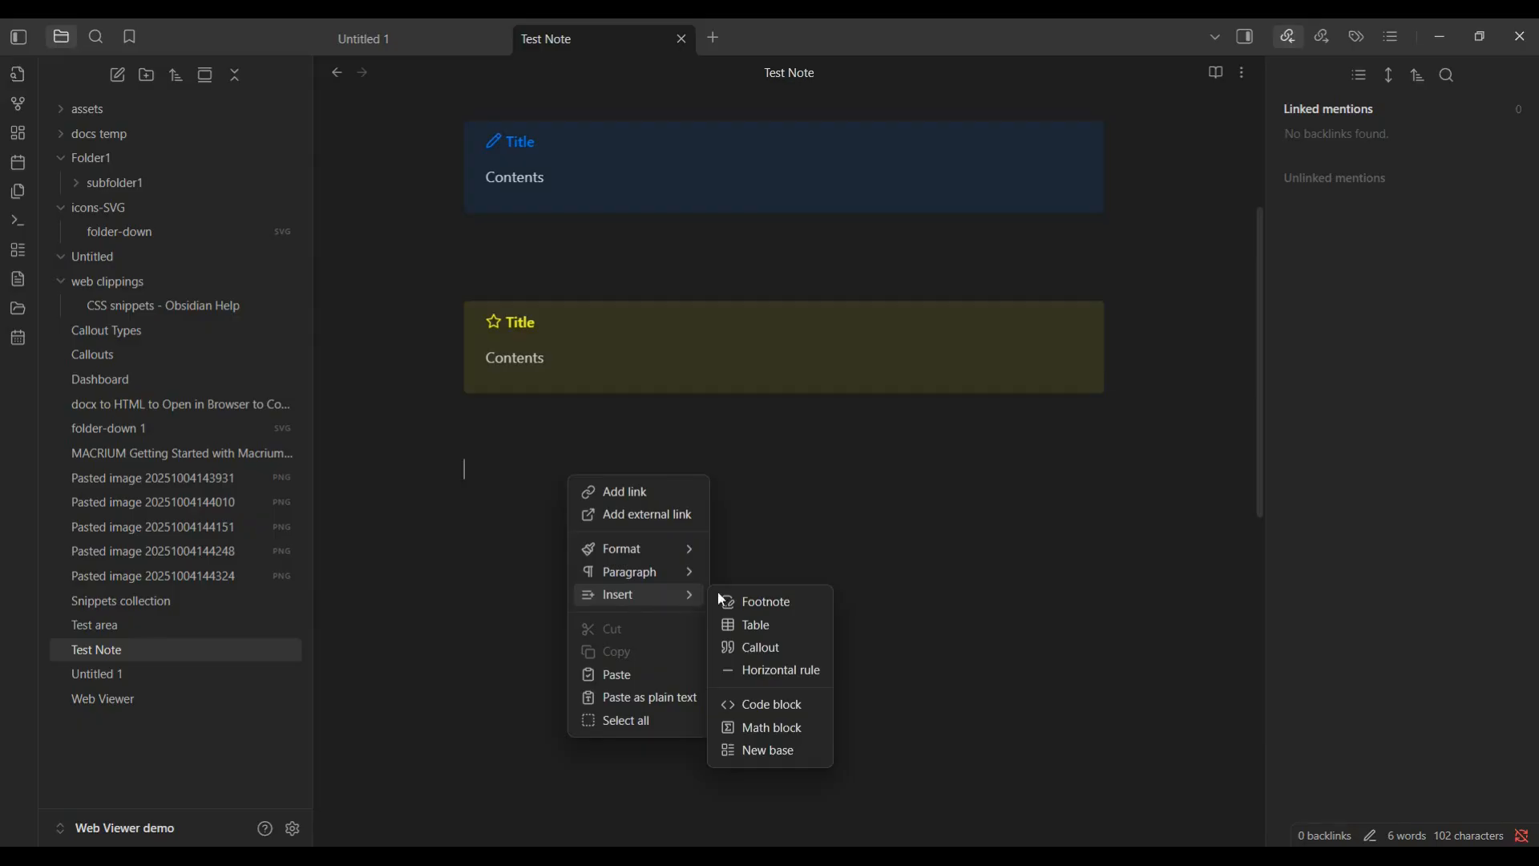
click(768, 648)
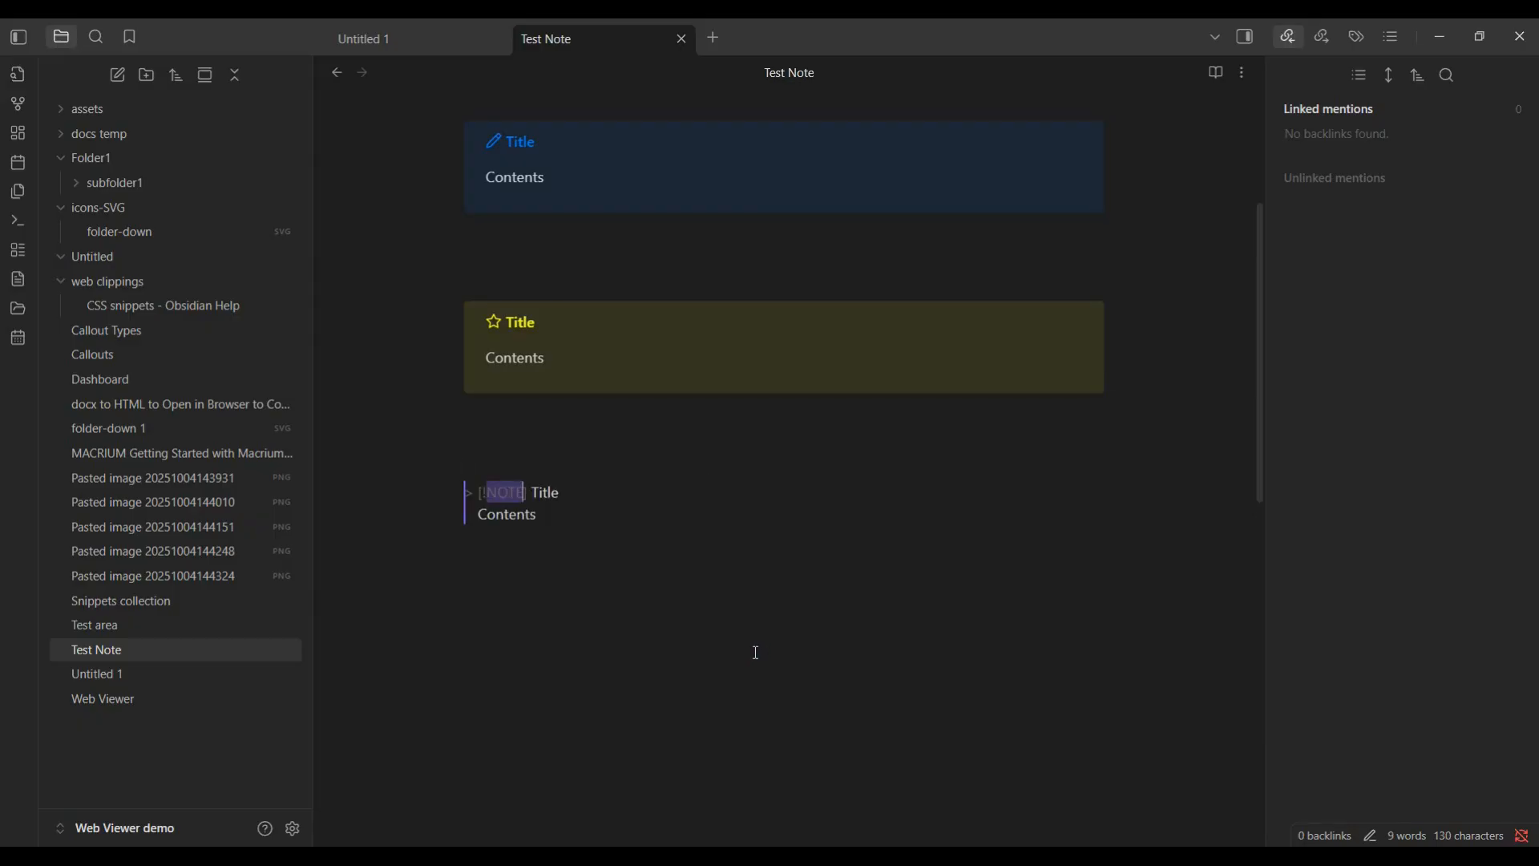
text(custom)
key(Down)
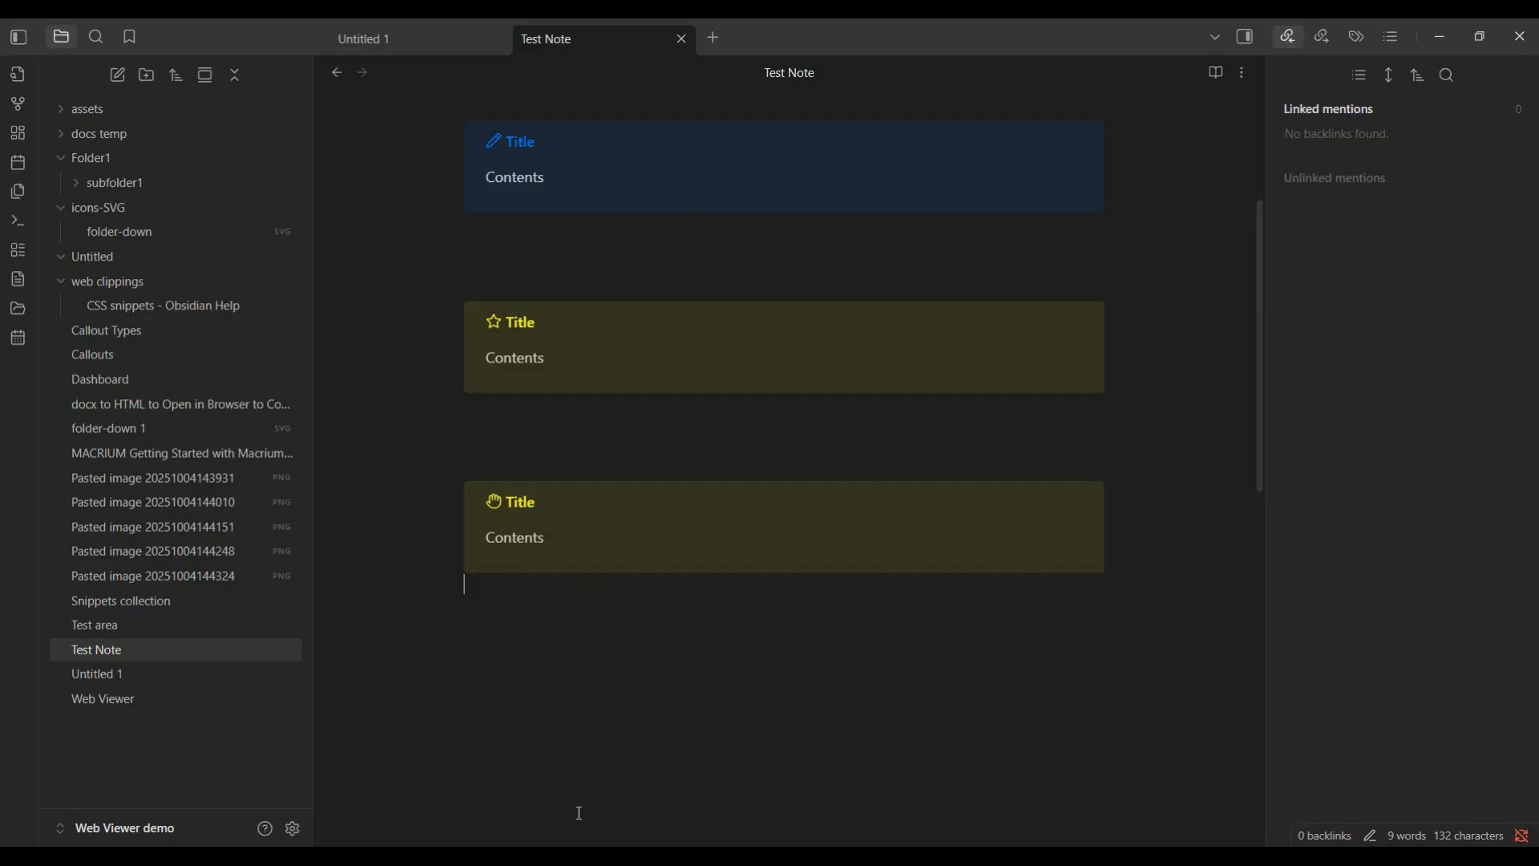
Review the color and icon lines in custom callout.css, minimize it and open the Callout Types note
mouse_move(594, 856)
click(593, 774)
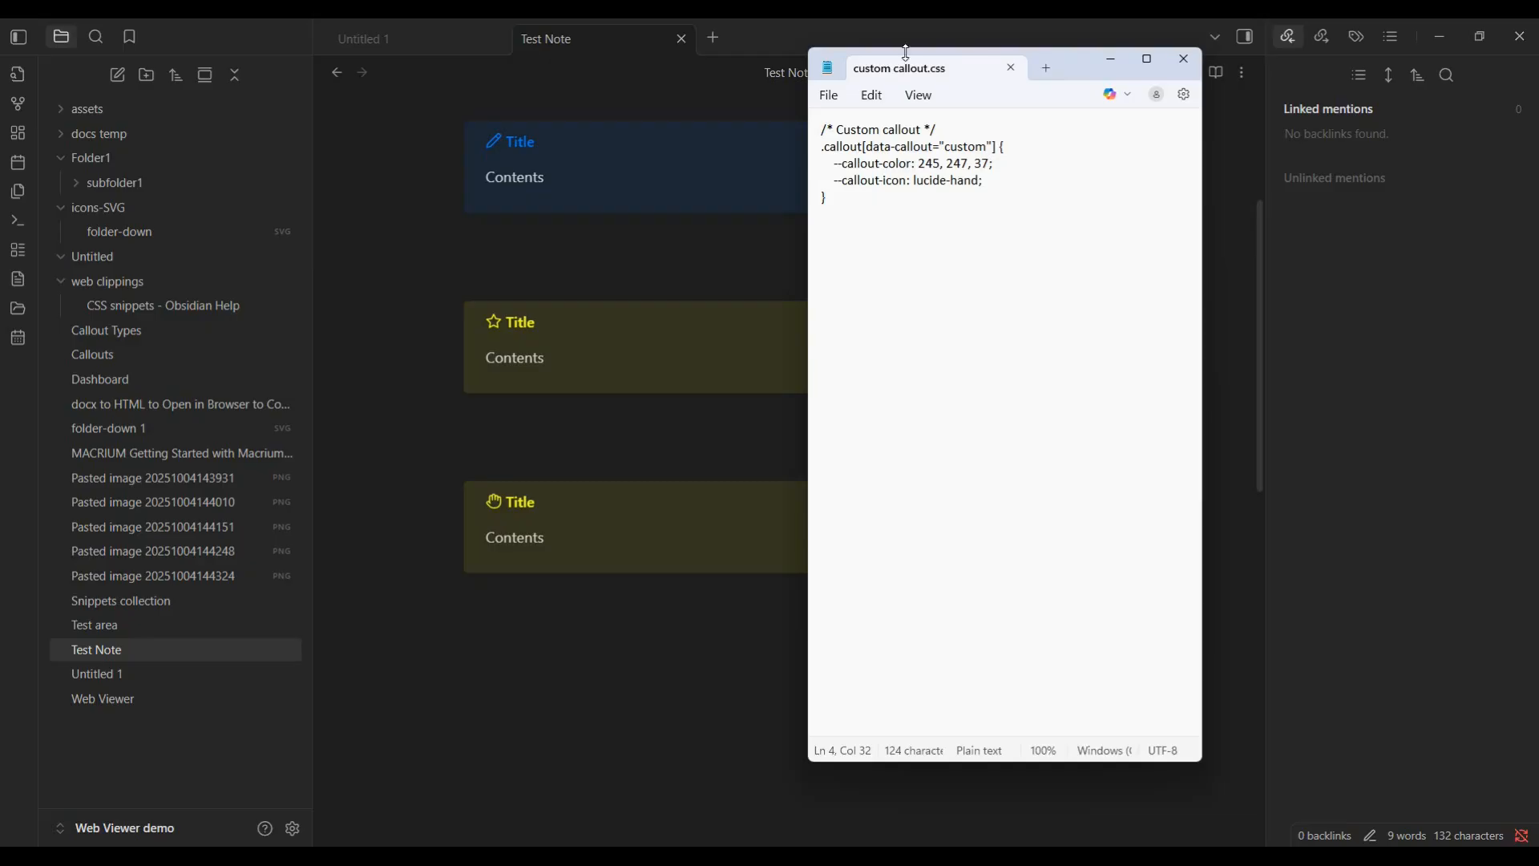
drag(1052, 51, 890, 121)
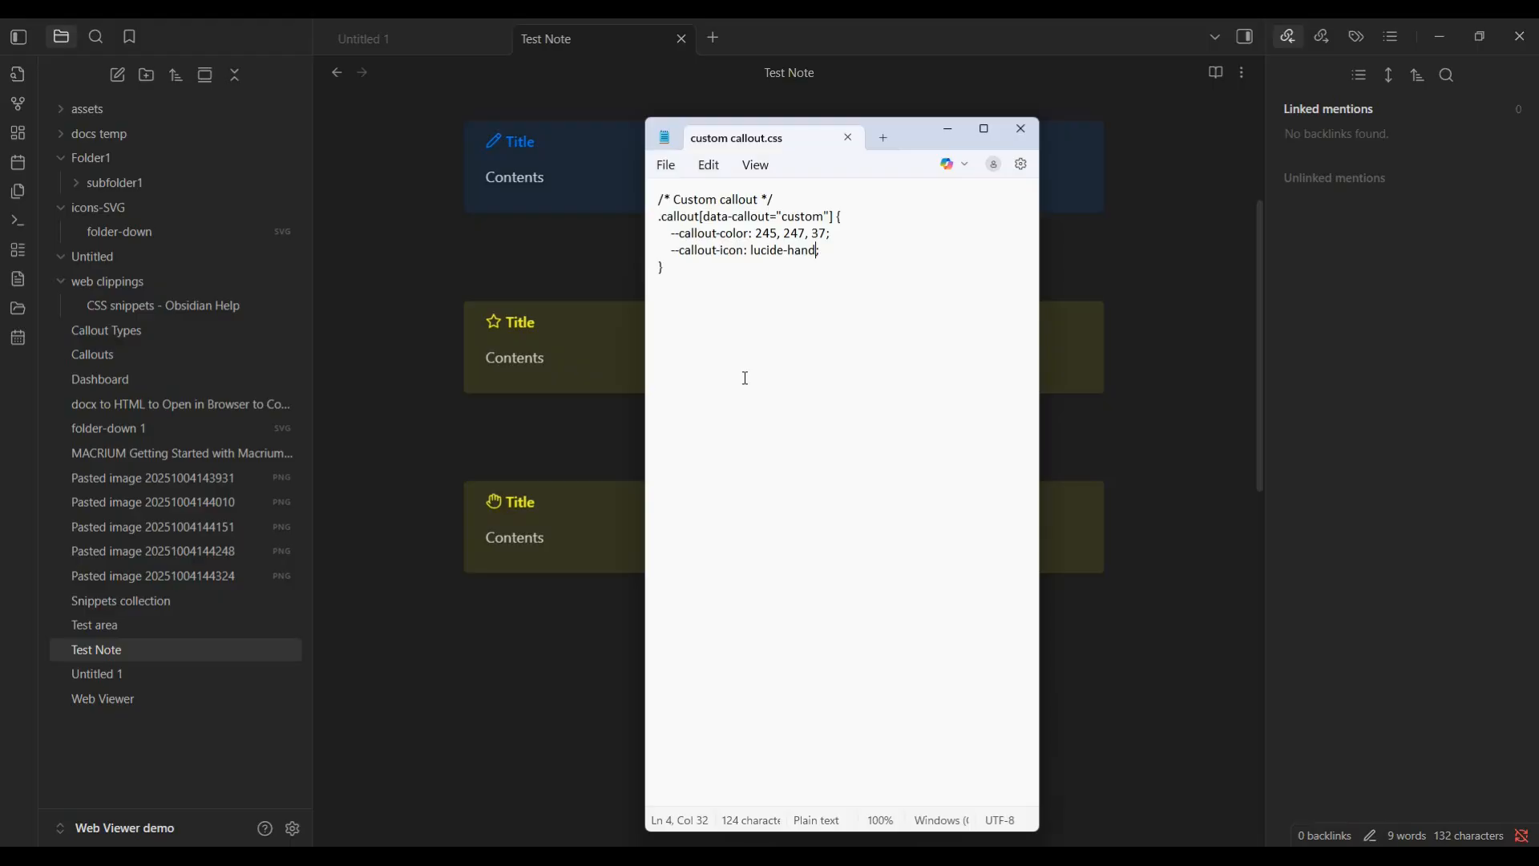
click(947, 129)
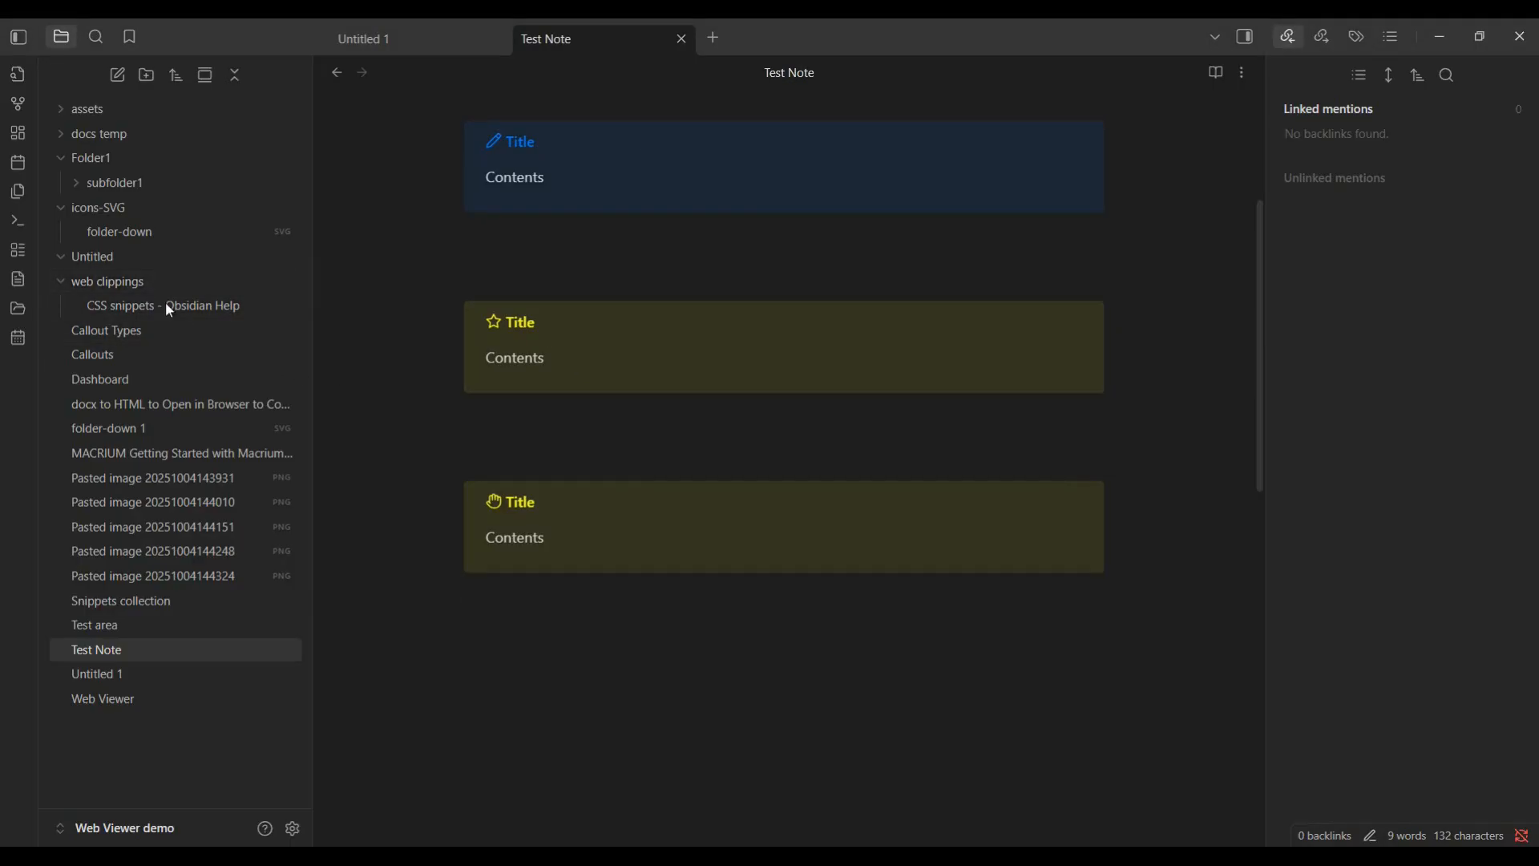
mouse_move(208, 358)
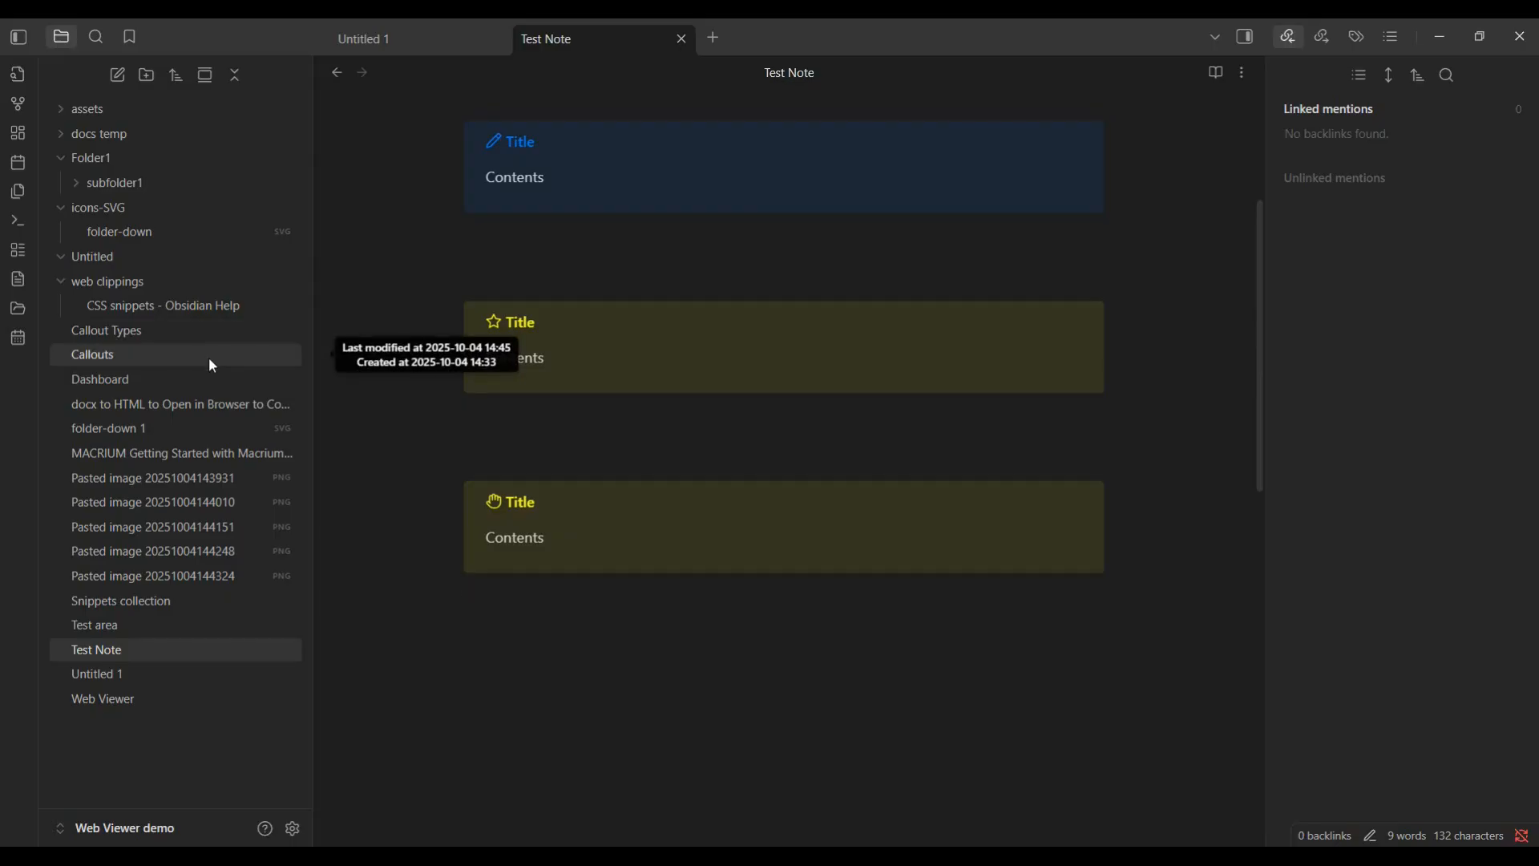
click(131, 330)
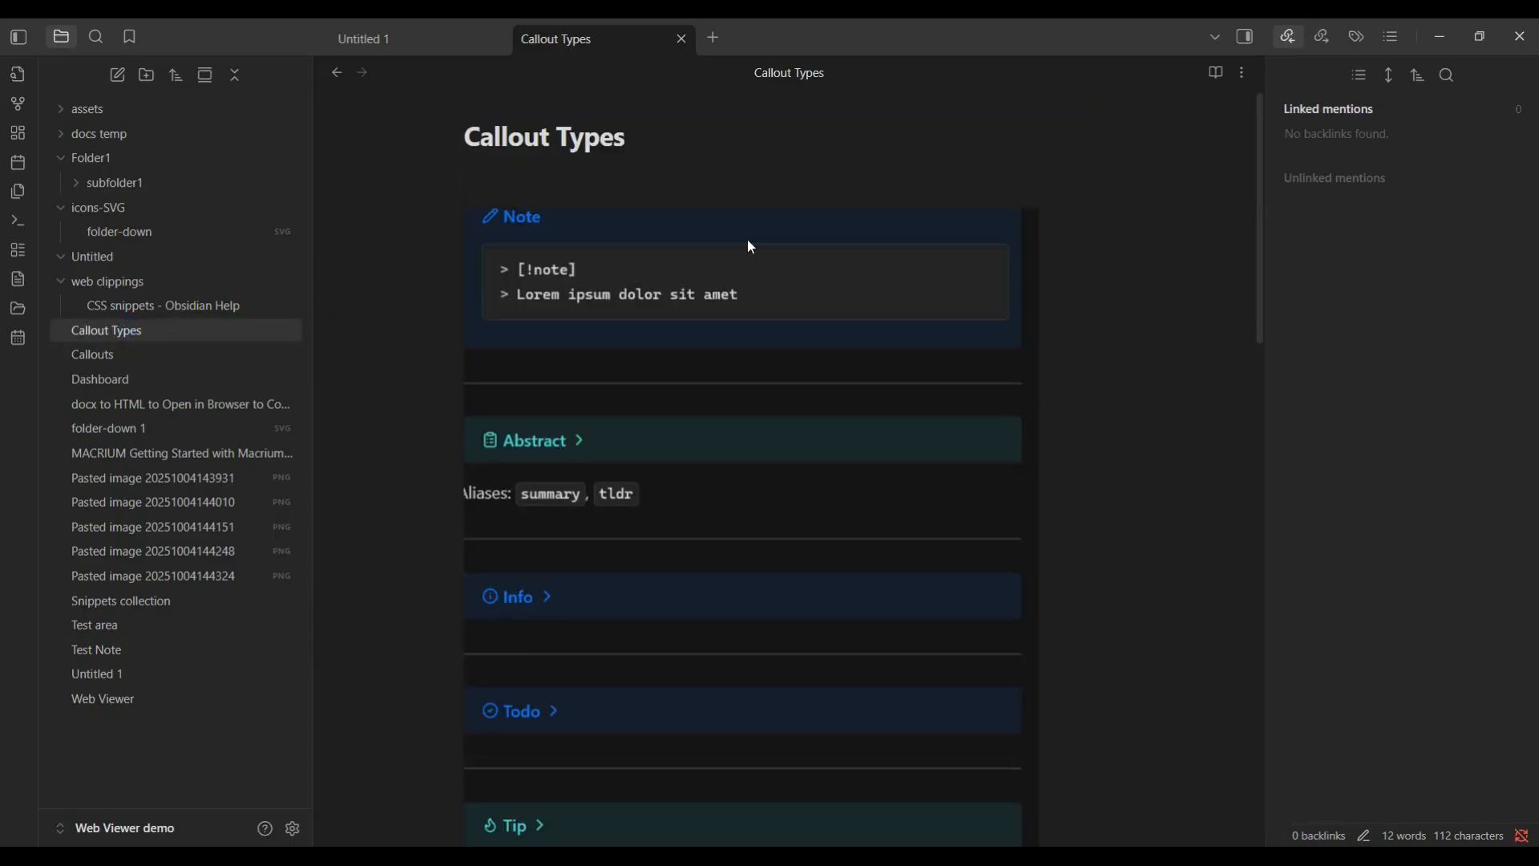
Look through the callout types illustrated in the Callout Types note and open Test Note
scroll(748, 269, down, 12)
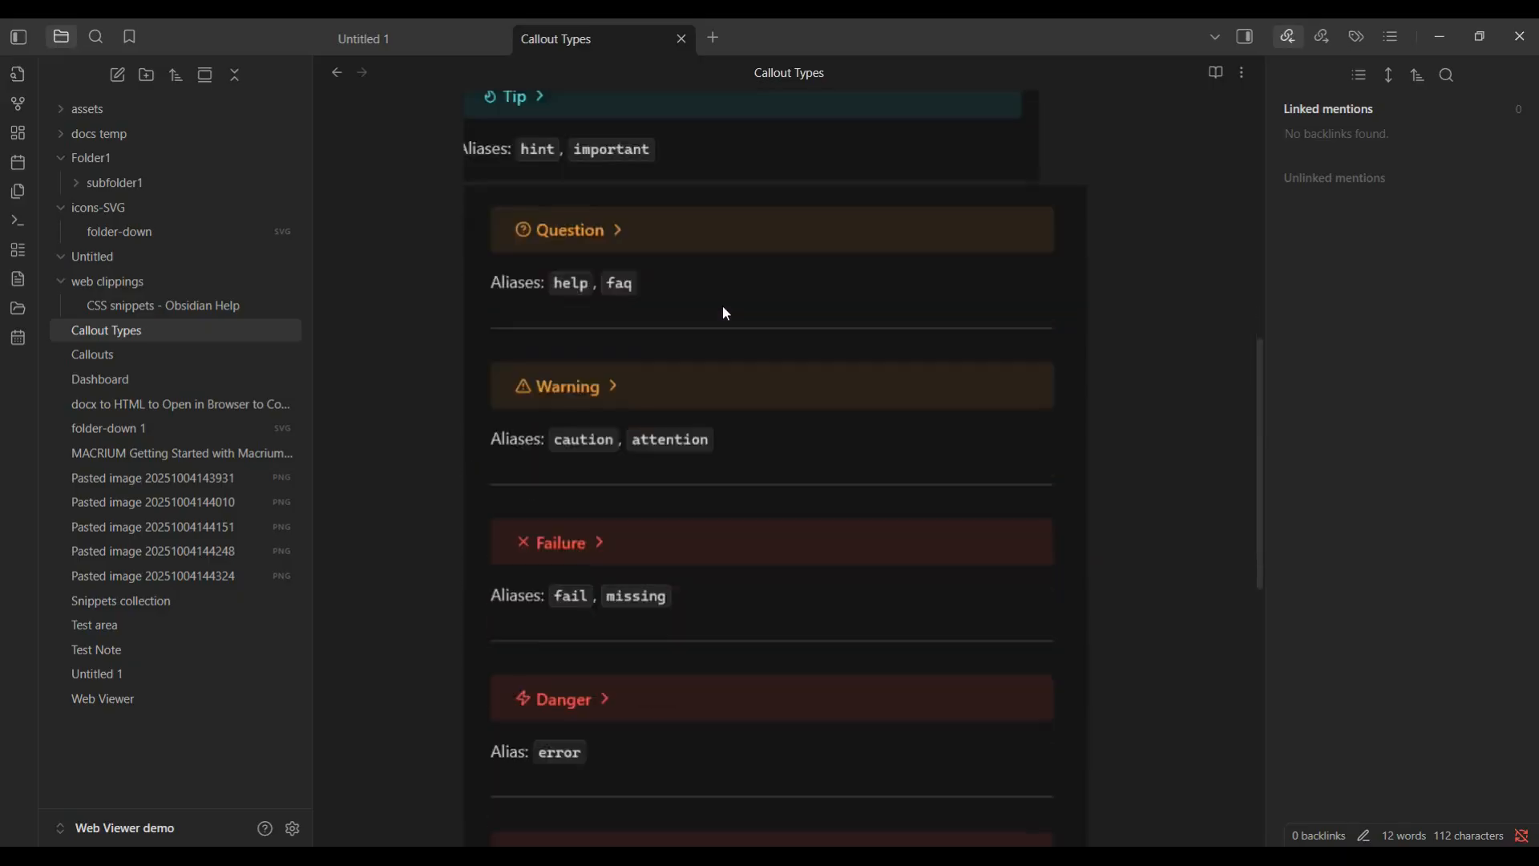
scroll(723, 305, down, 4)
scroll(723, 306, up, 7)
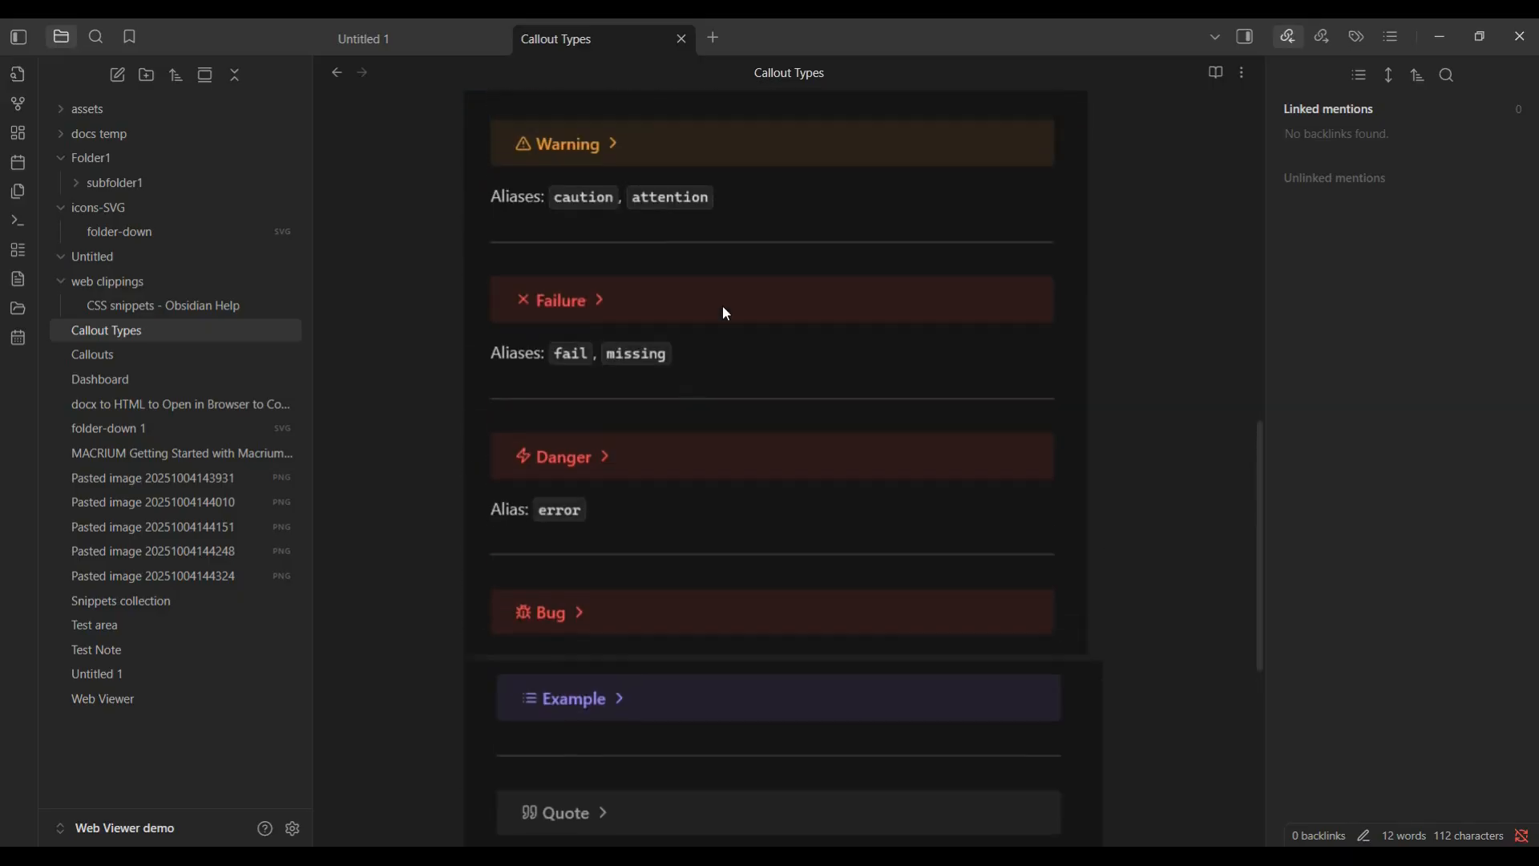
scroll(724, 310, up, 8)
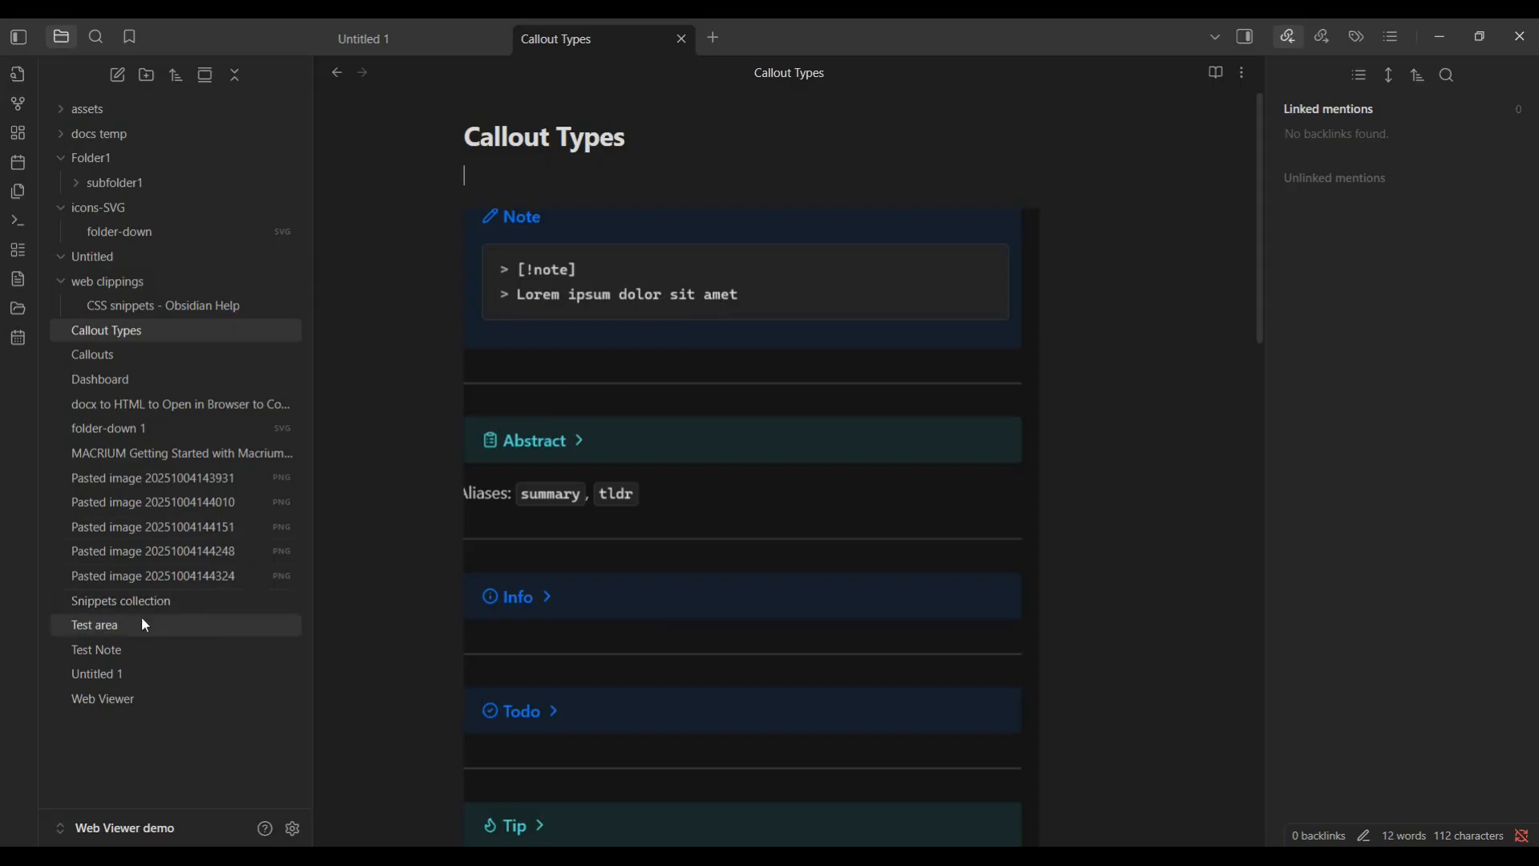
click(107, 648)
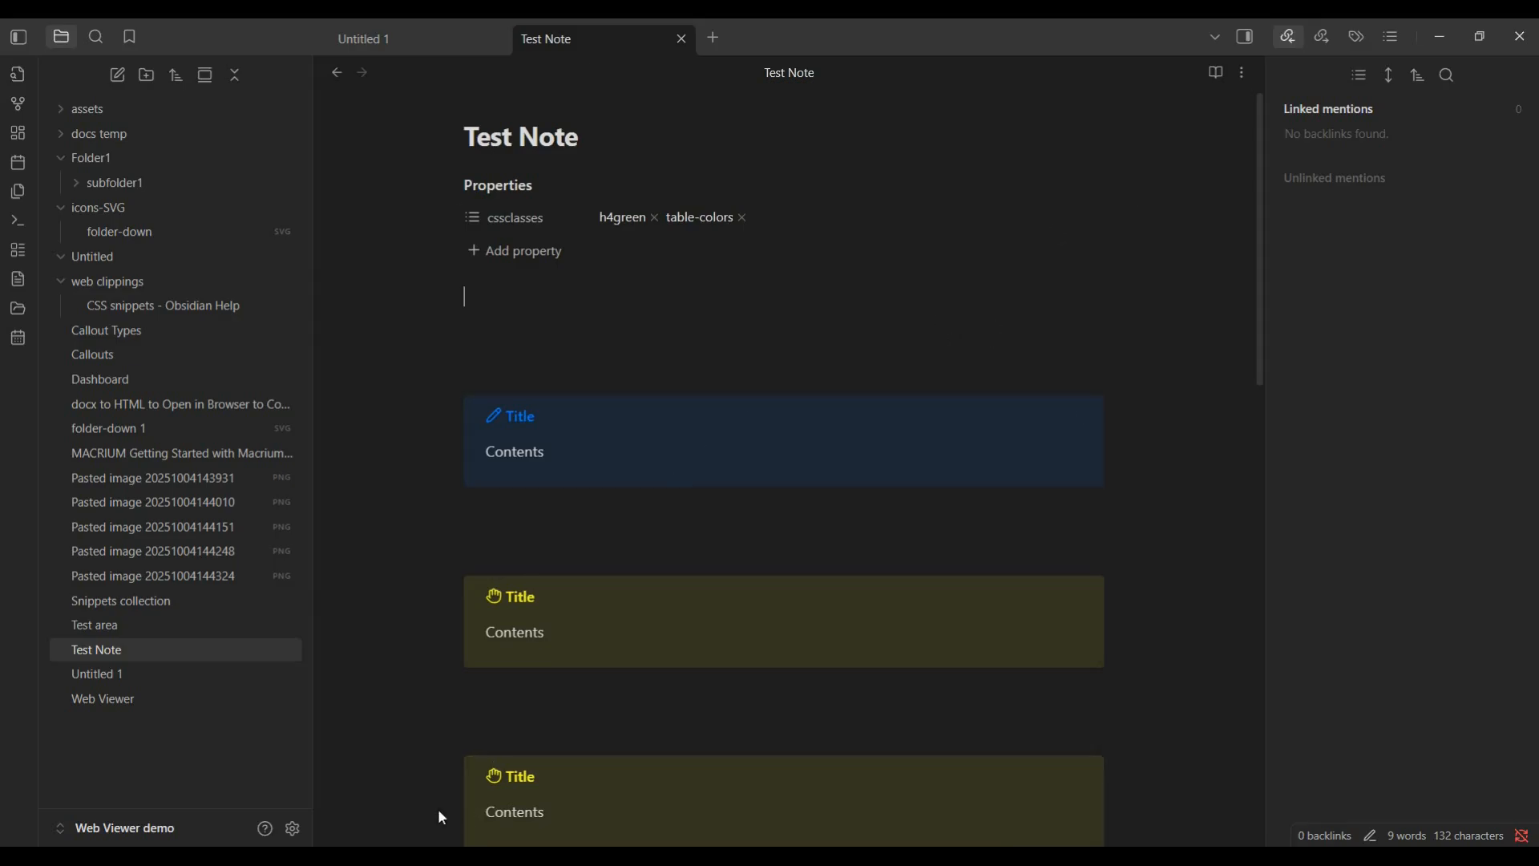
Switch to the Perplexity Labs snippet page in the browser and view the Heading color and Horizontal Line color snippets
key(alt+Tab)
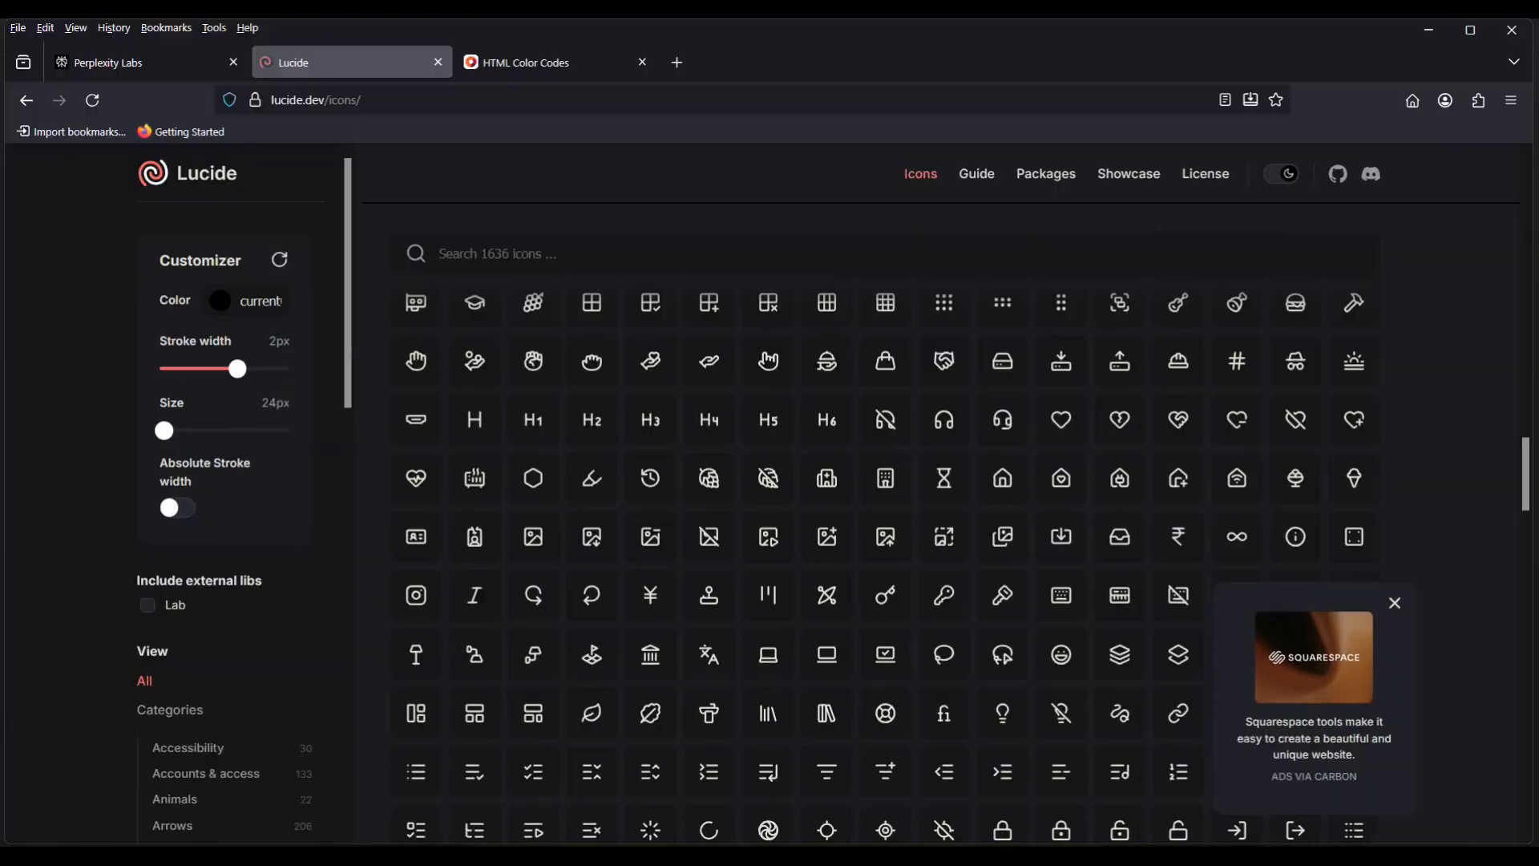
click(165, 68)
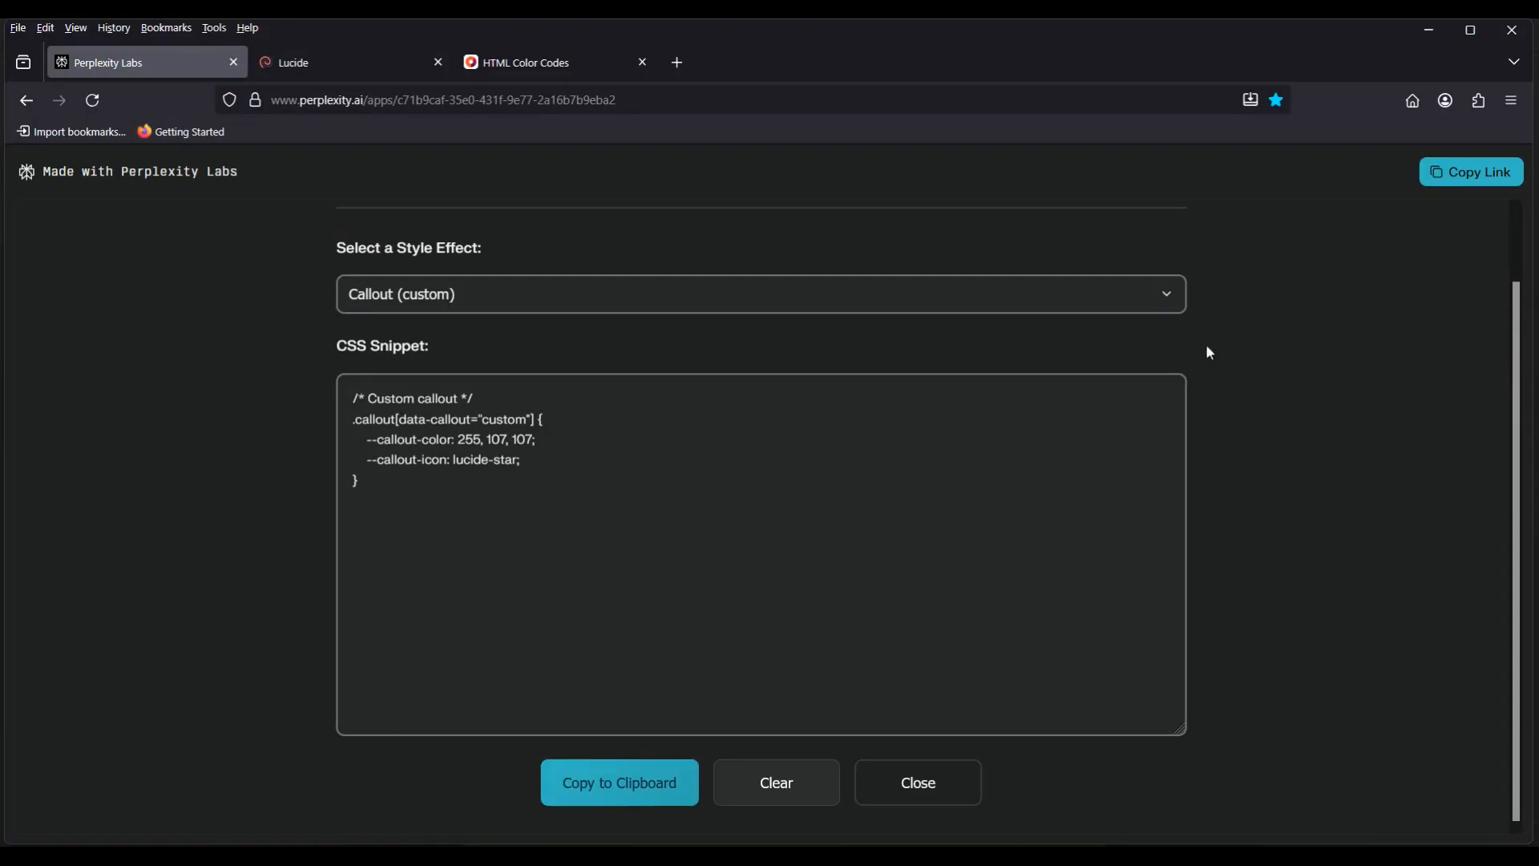
click(1169, 297)
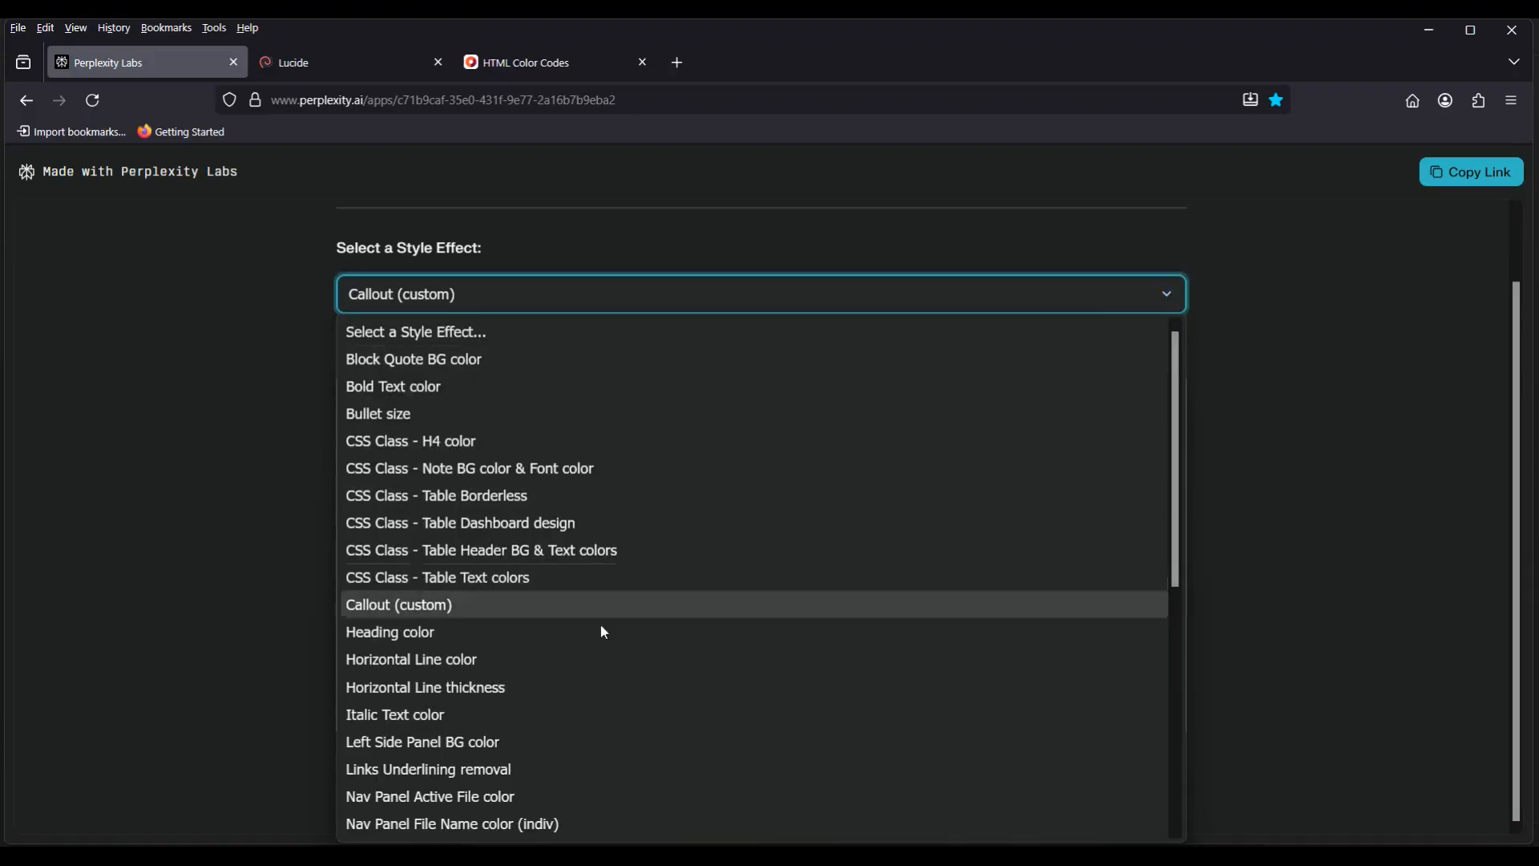
click(412, 633)
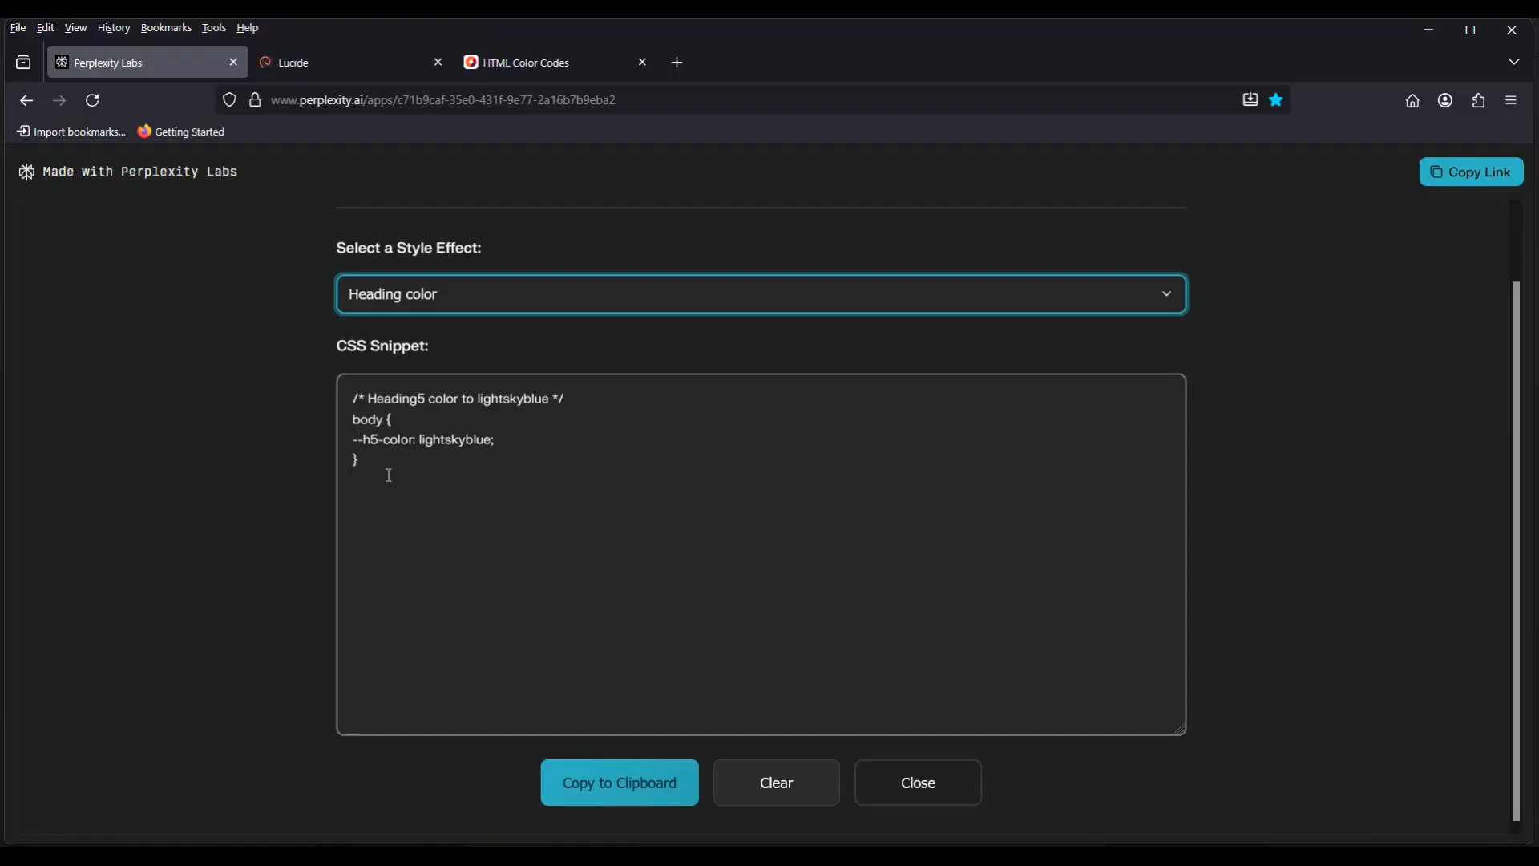
click(1172, 297)
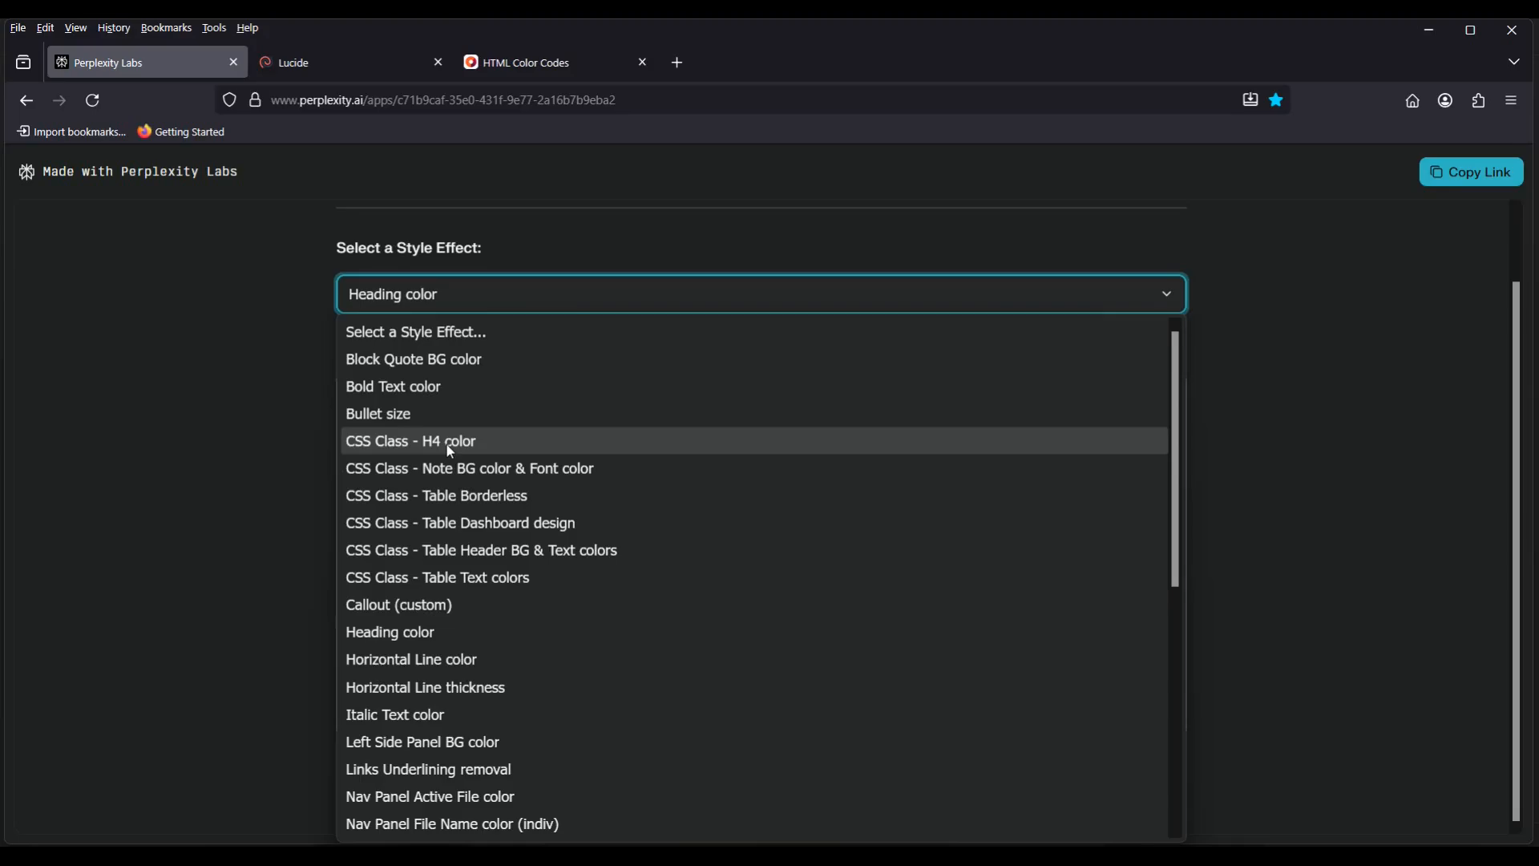
click(428, 635)
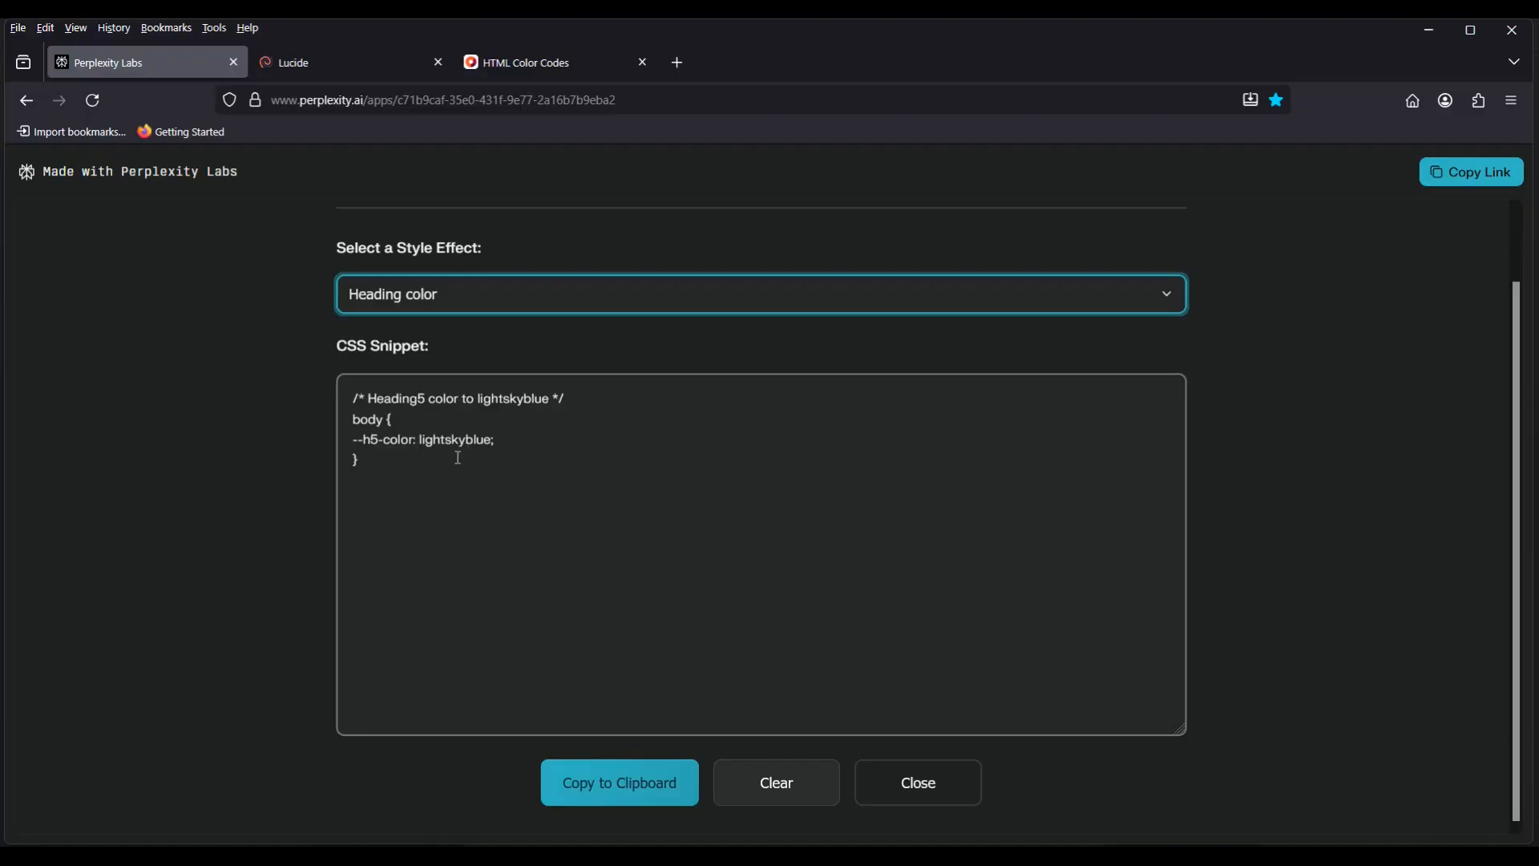
click(371, 436)
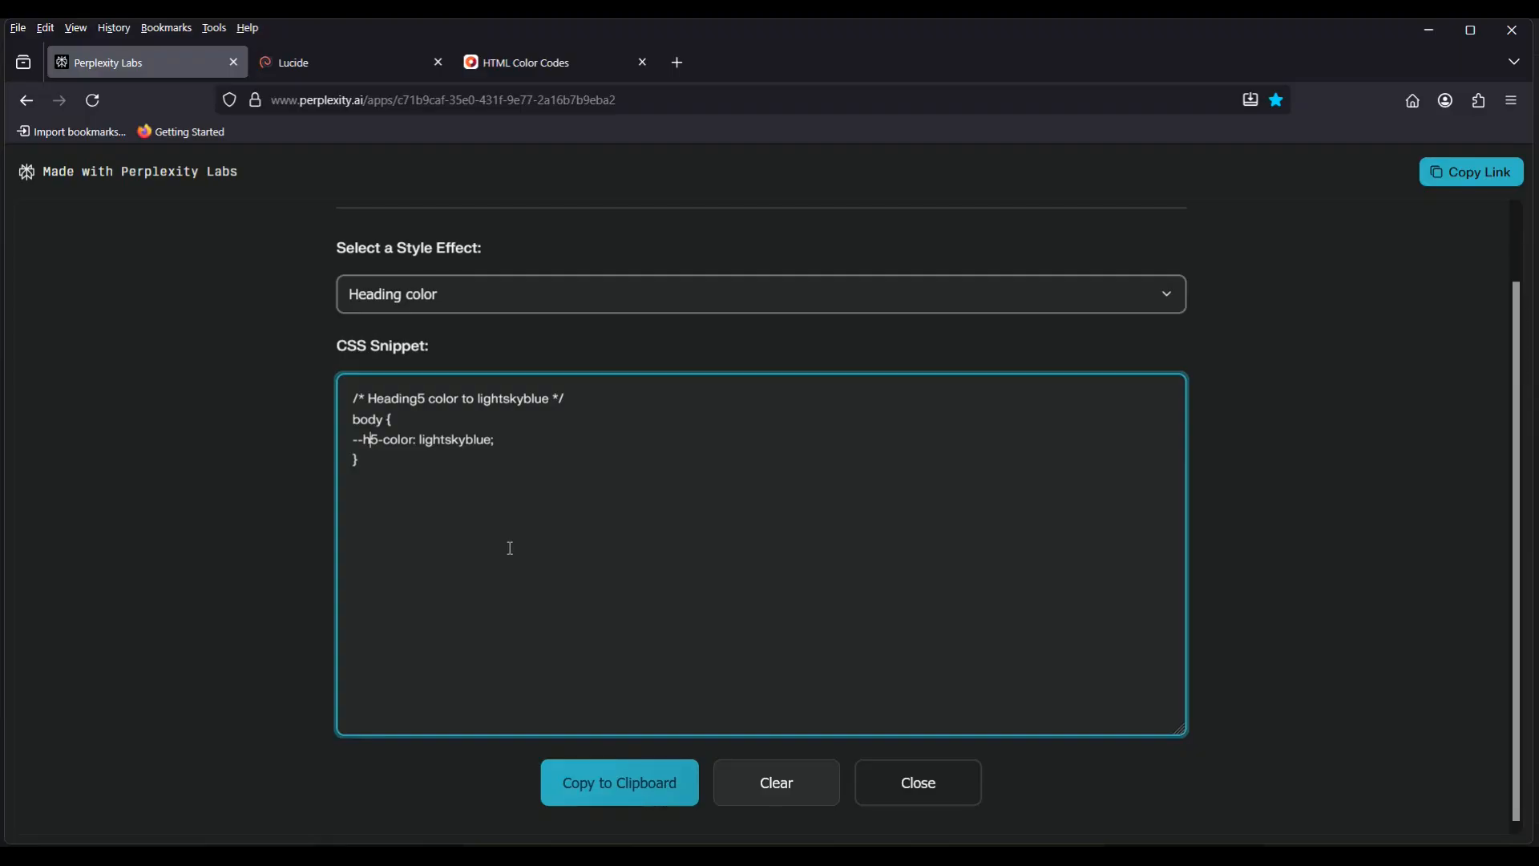
click(1166, 304)
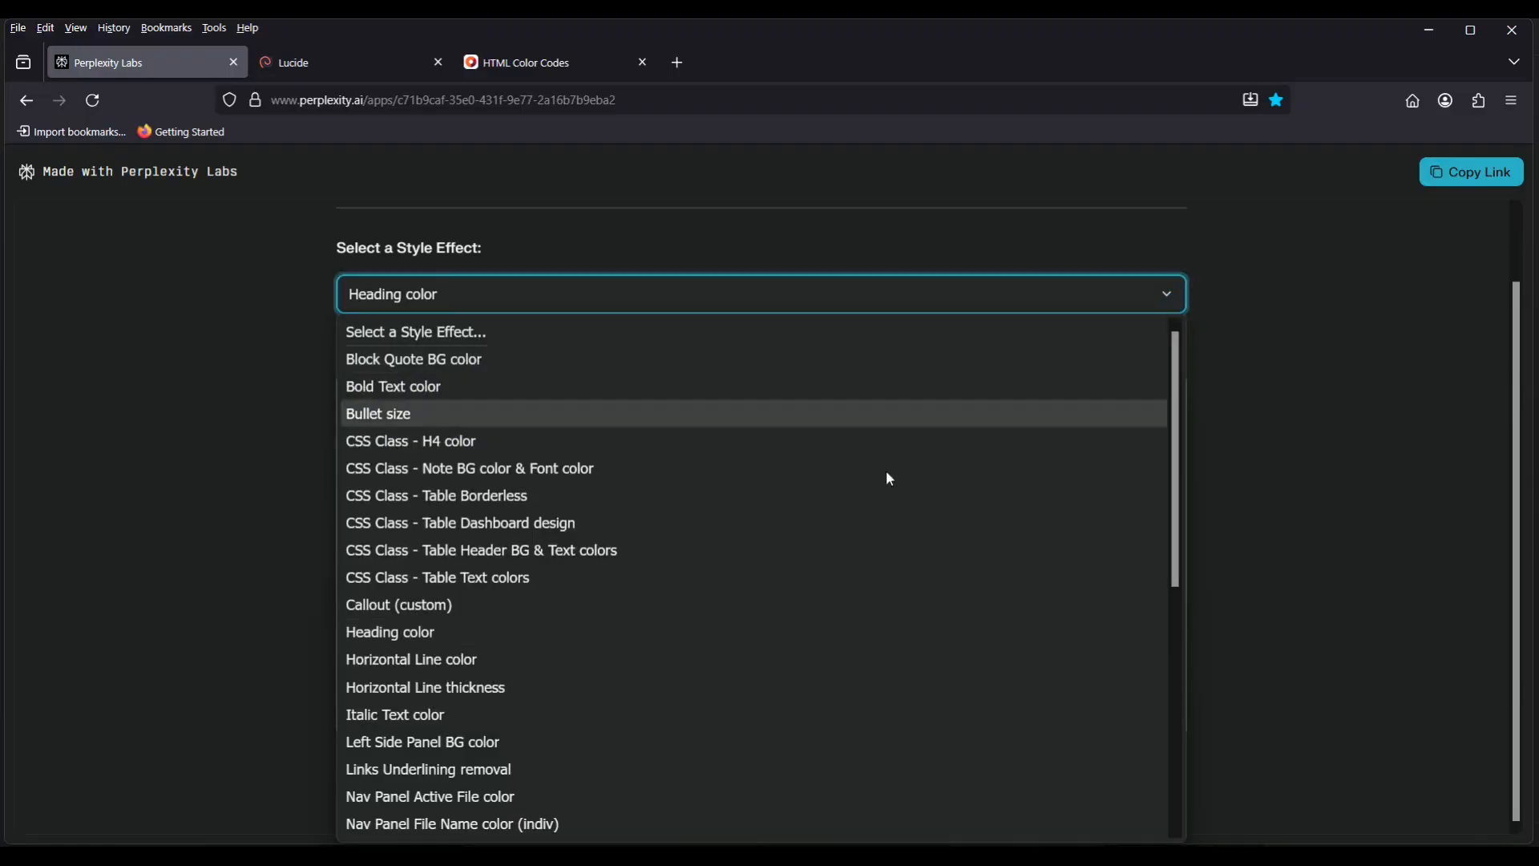
click(458, 660)
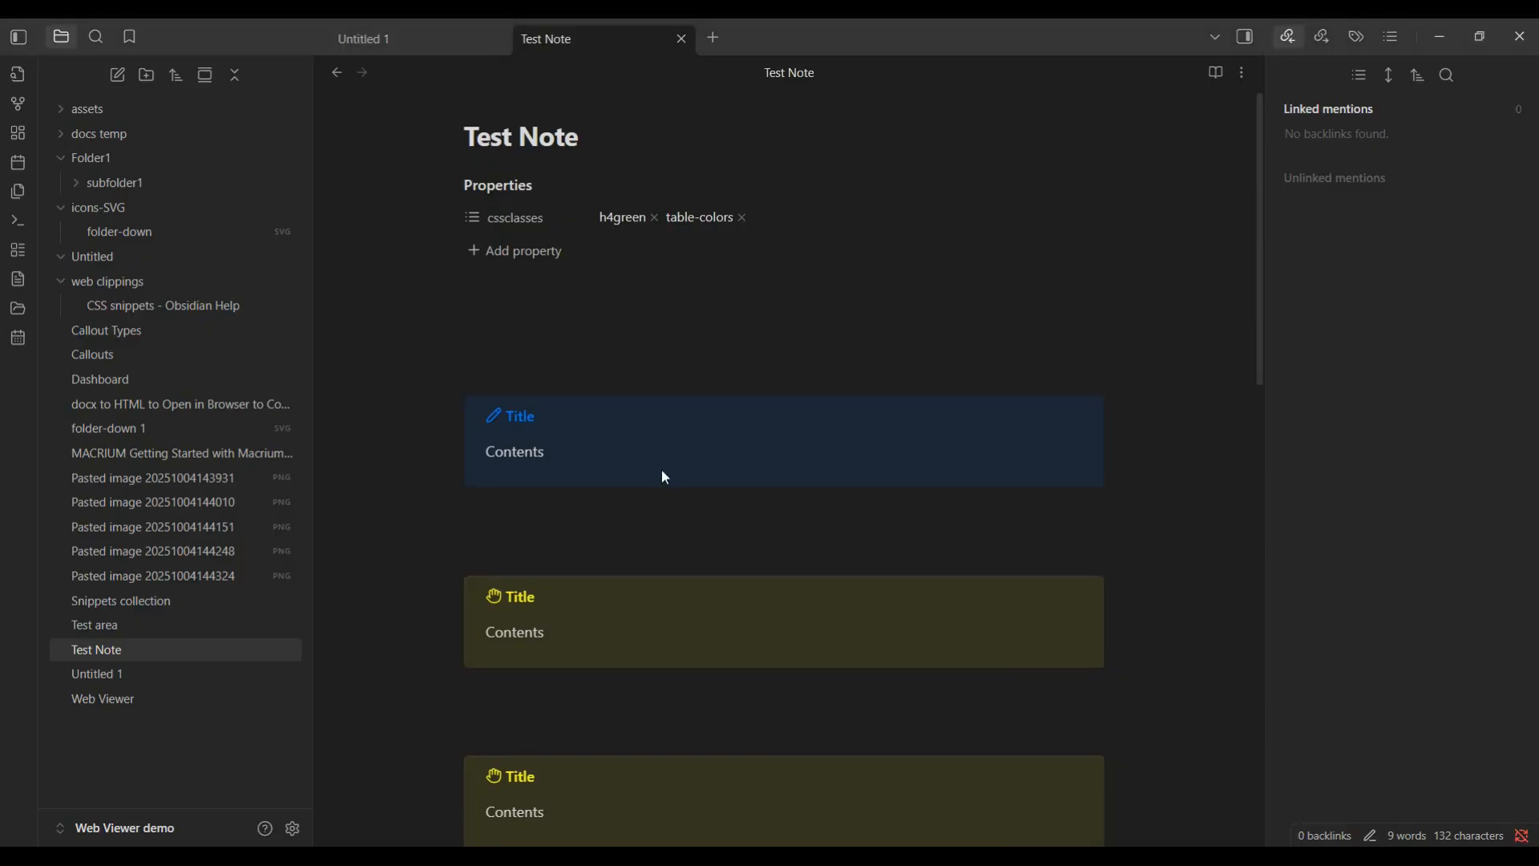
In Obsidian, insert a horizontal line with --- above the first callout in Test Note
click(596, 370)
text(---)
key(Return)
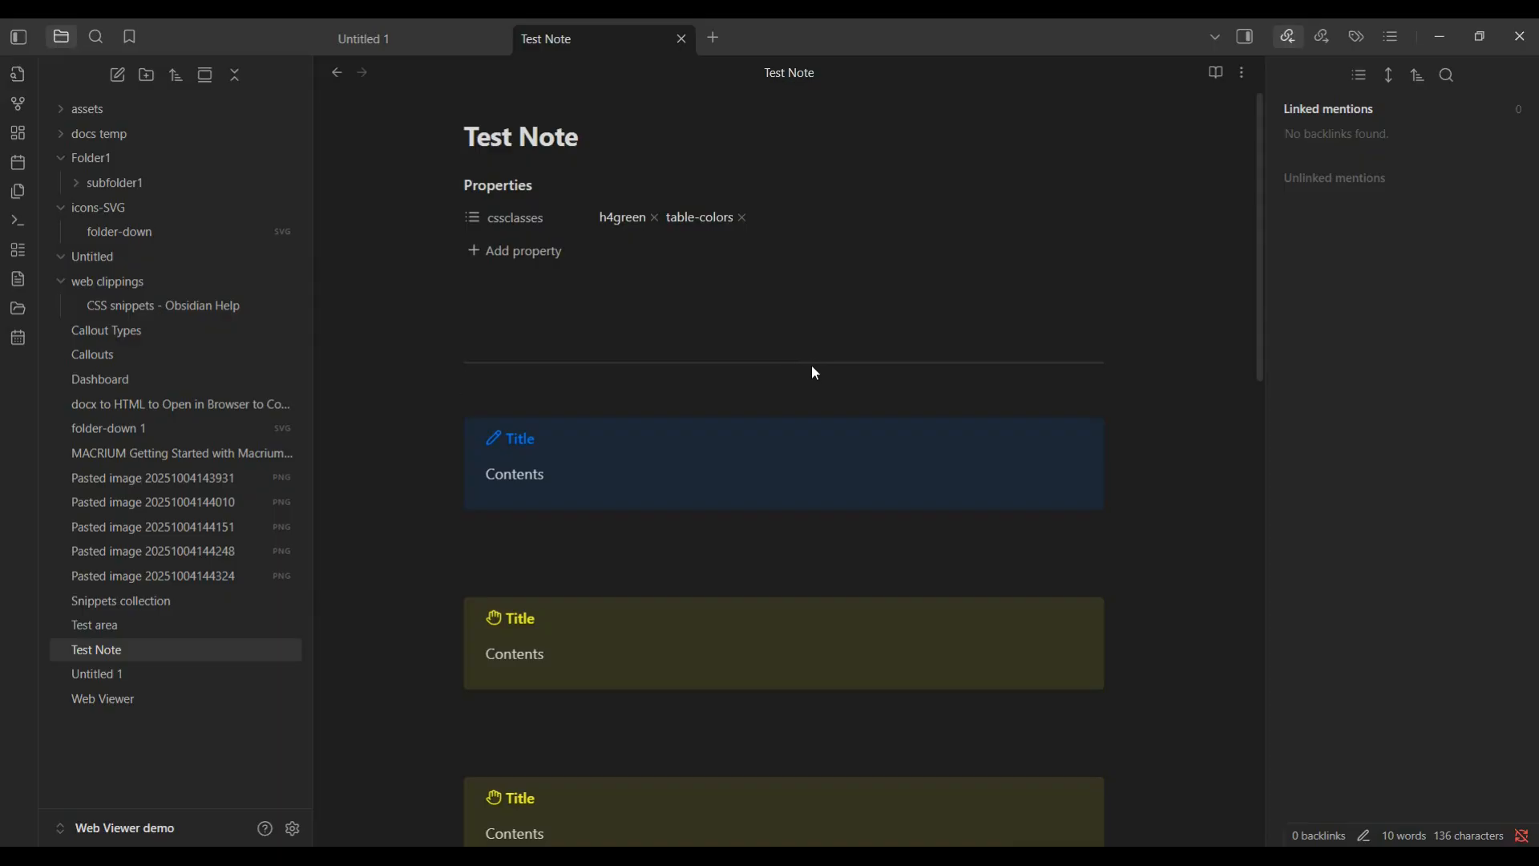
Back on the browser's snippet page, choose the Horizontal Line thickness style effect and copy its CSS code
click(1439, 36)
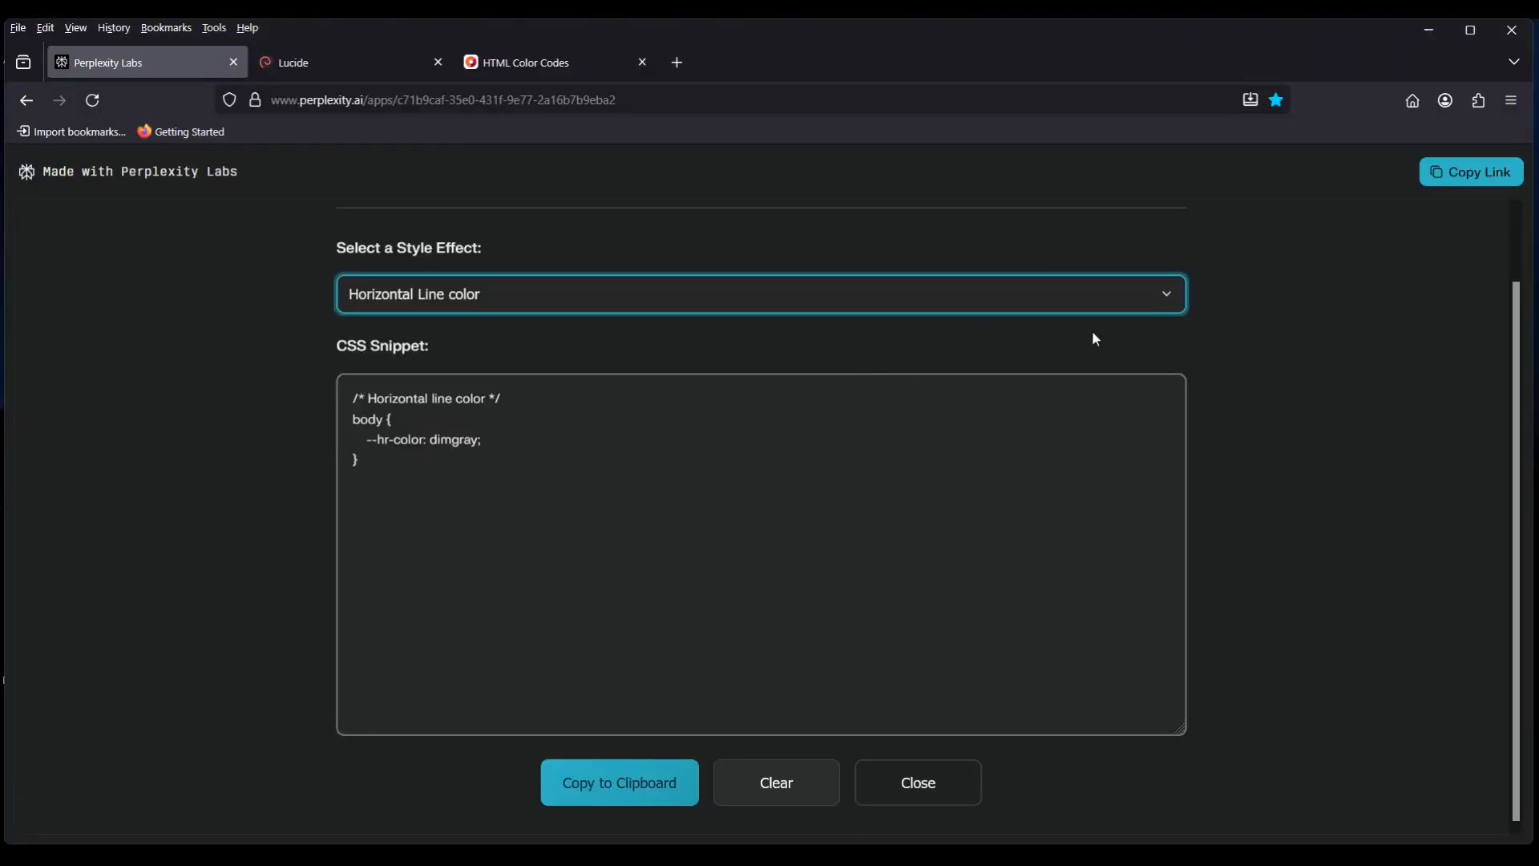
click(1171, 297)
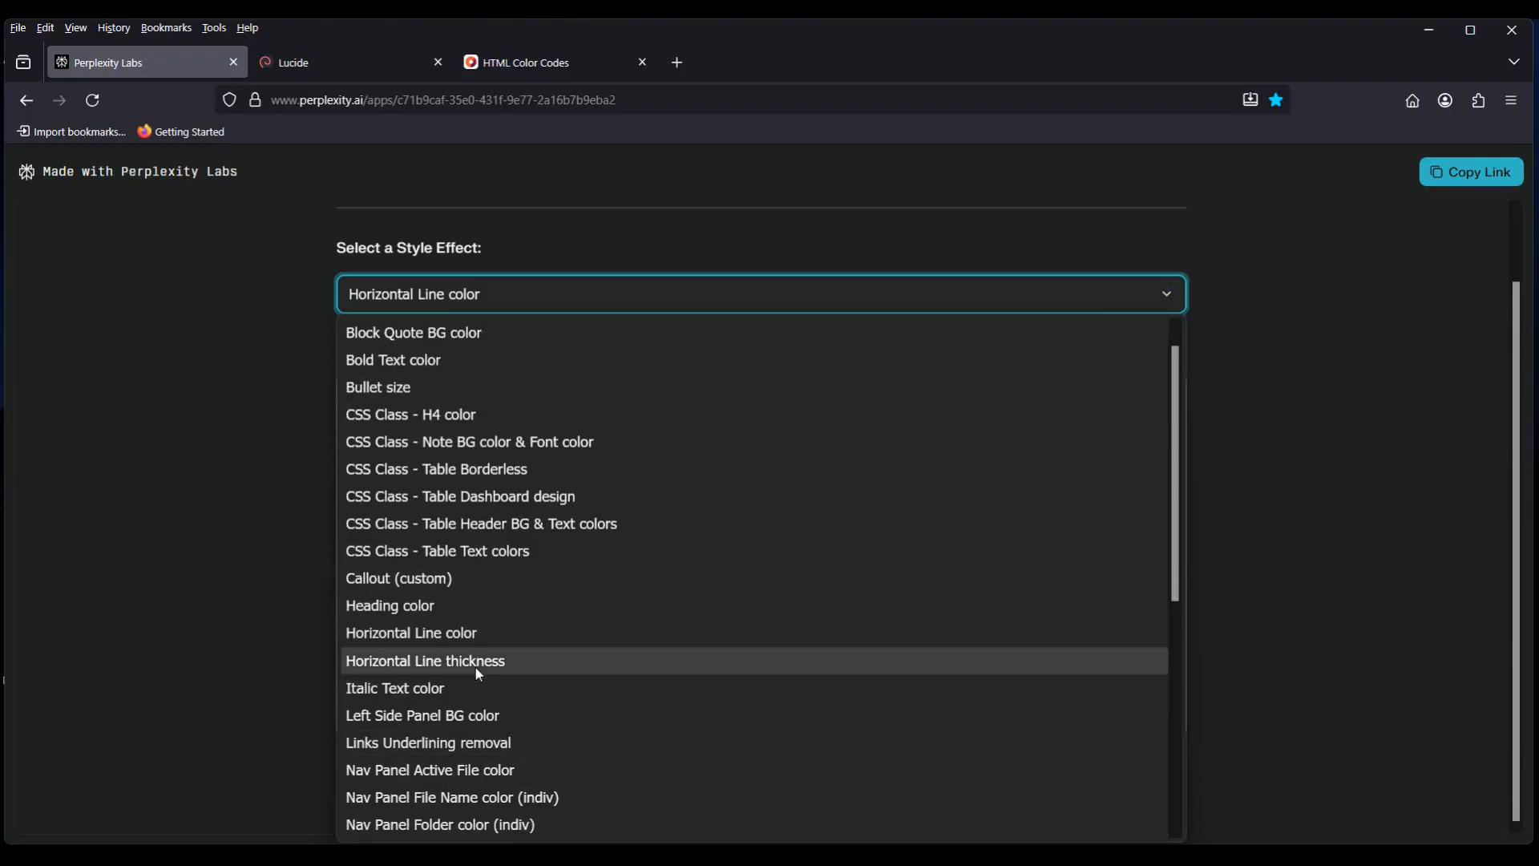
click(476, 661)
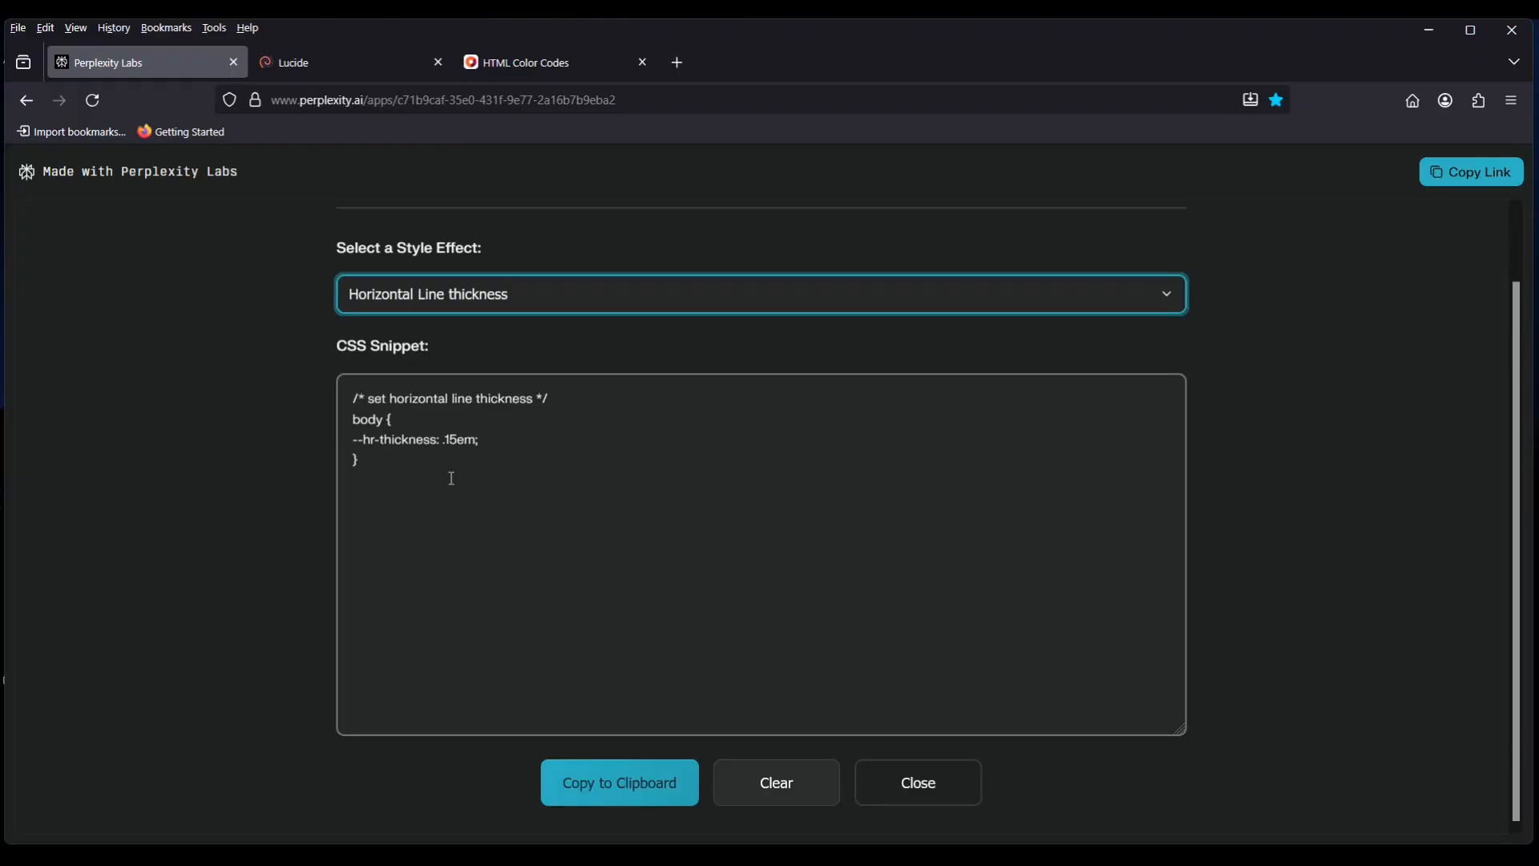
click(627, 783)
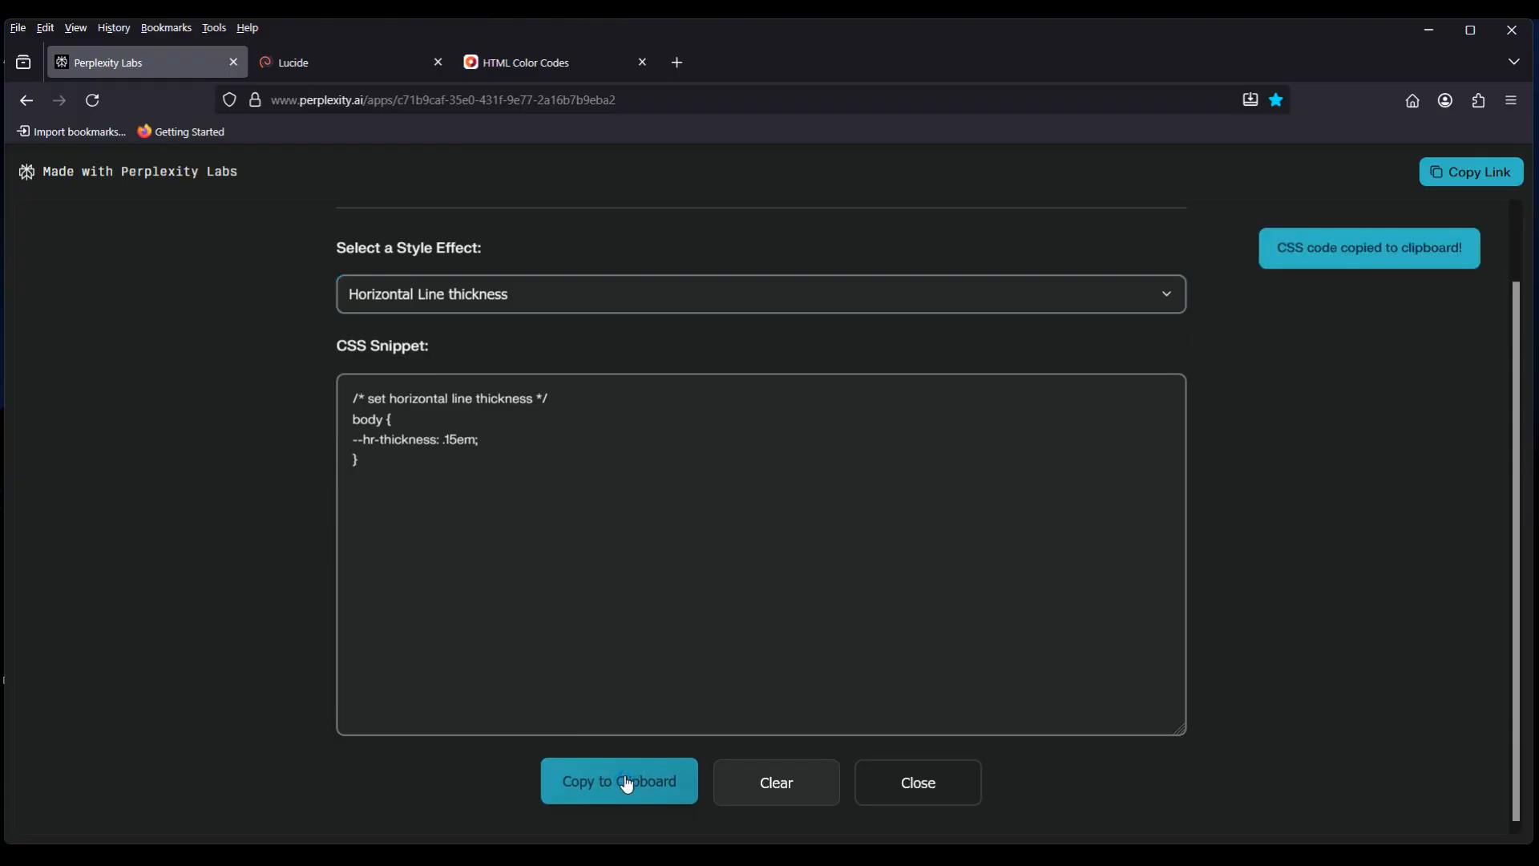
Switch to Notepad and replace the entire custom callout.css text with the copied line thickness snippet
mouse_move(593, 858)
click(593, 805)
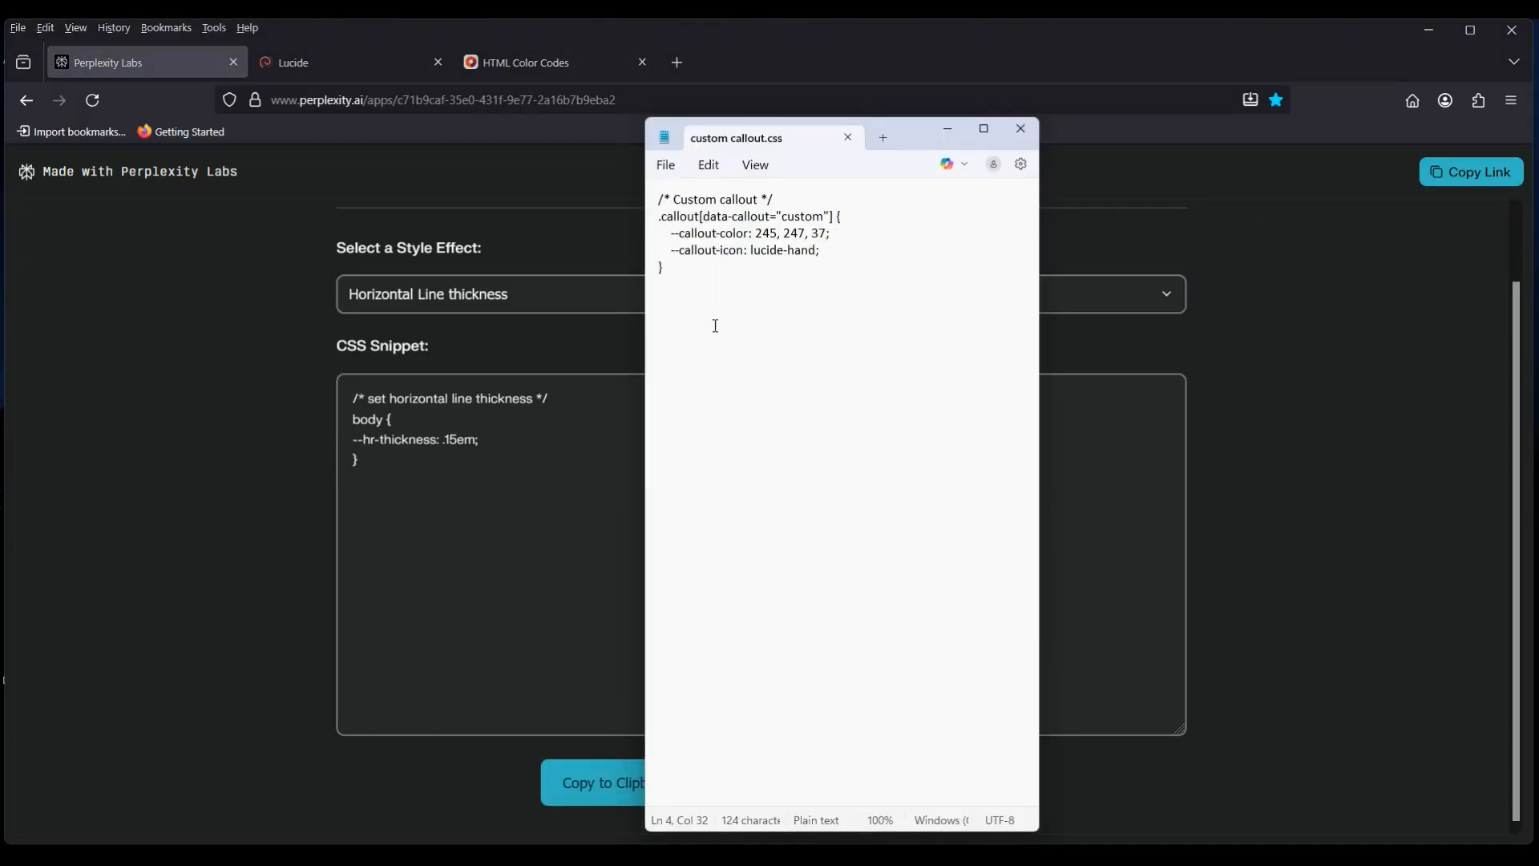
drag(681, 285, 641, 197)
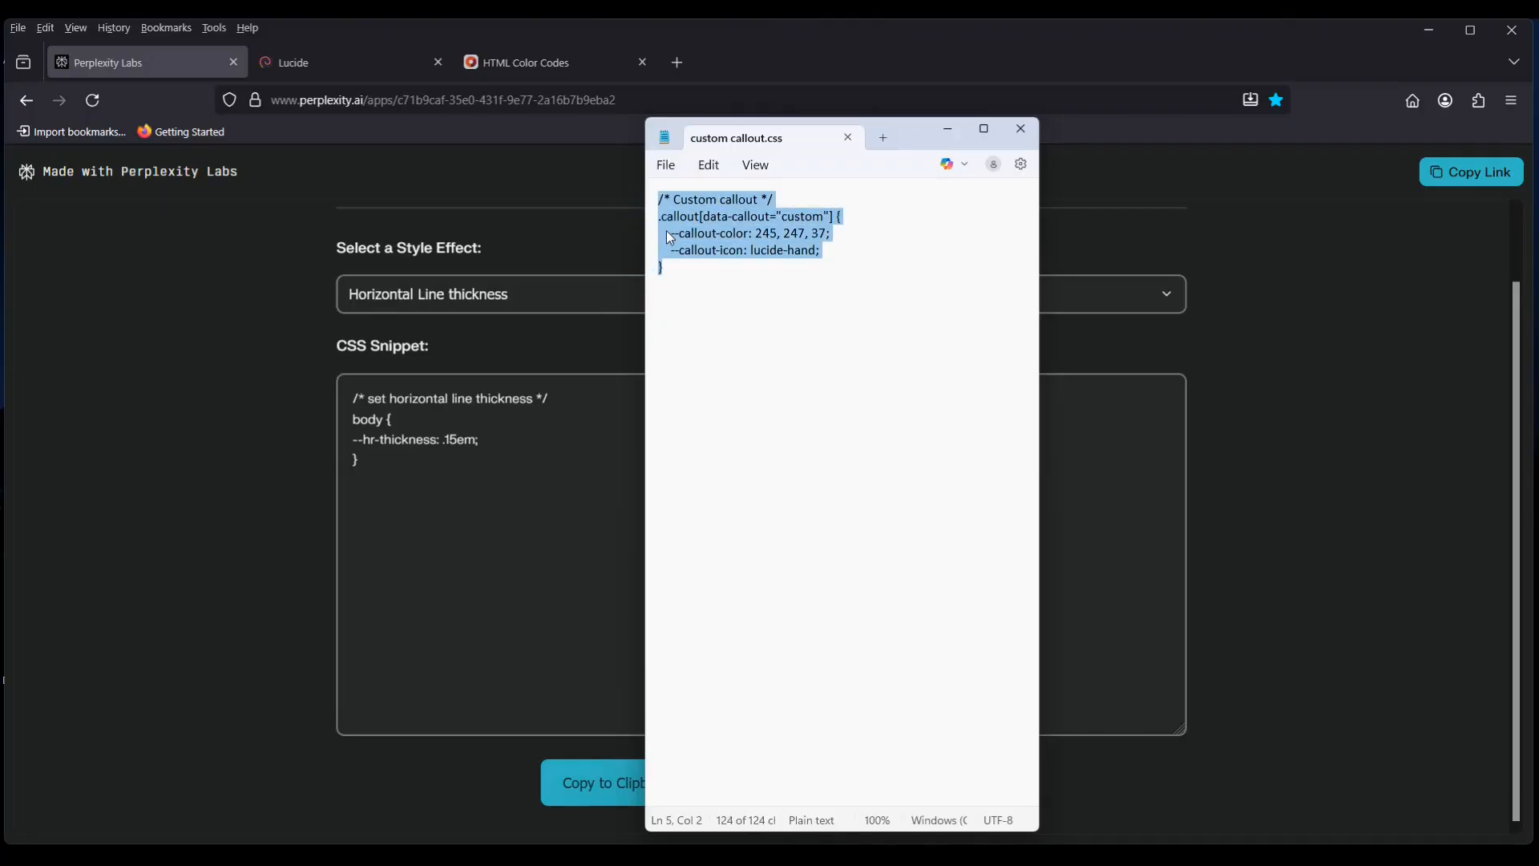
key(ctrl+v)
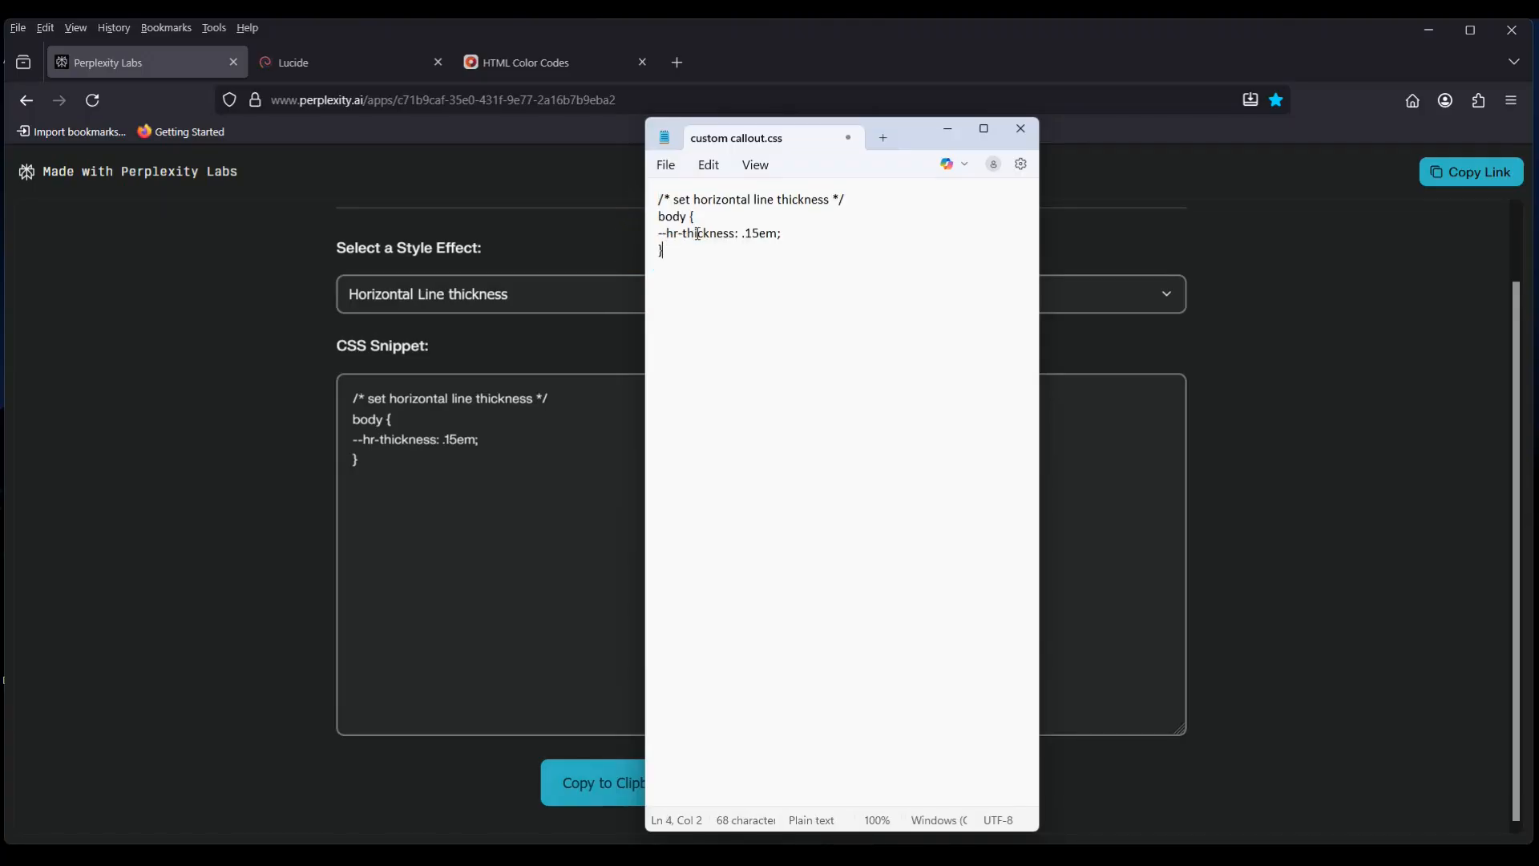
Save the snippet under the new file name line thickness.css in the vault's snippets folder
click(667, 171)
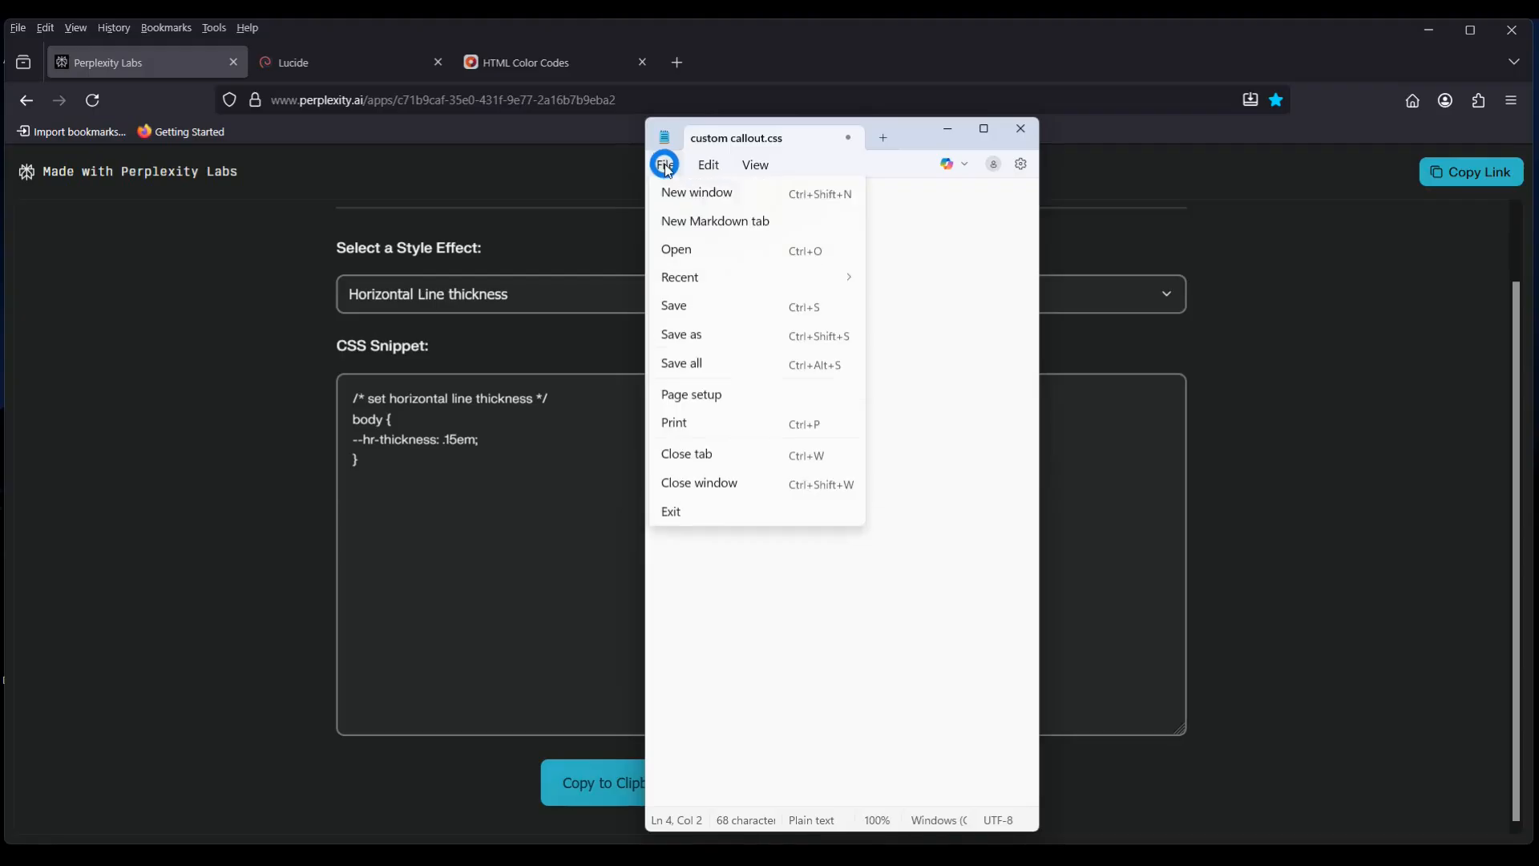
click(686, 368)
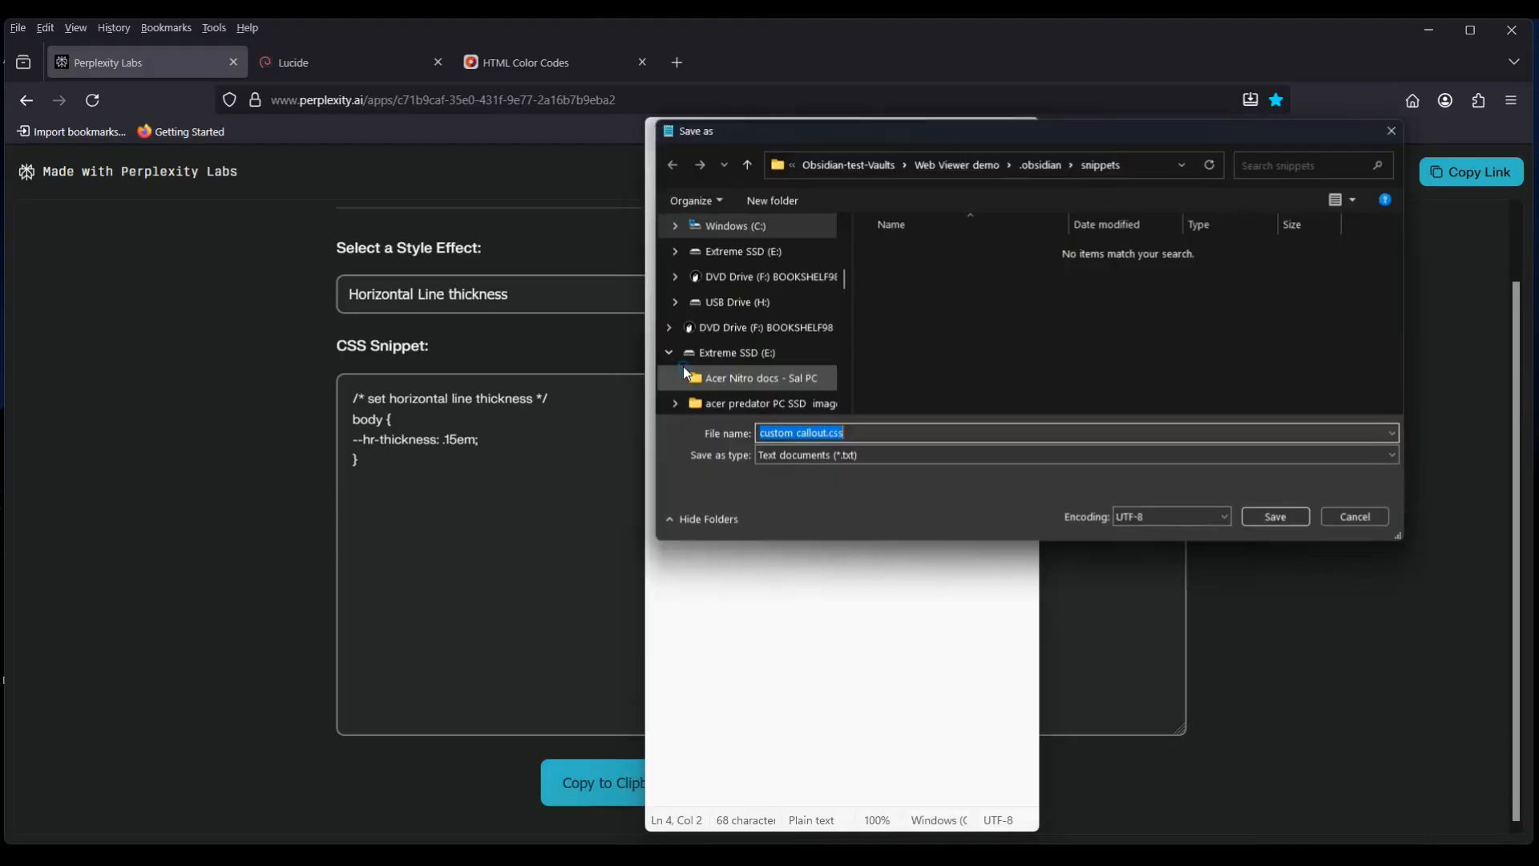
click(822, 434)
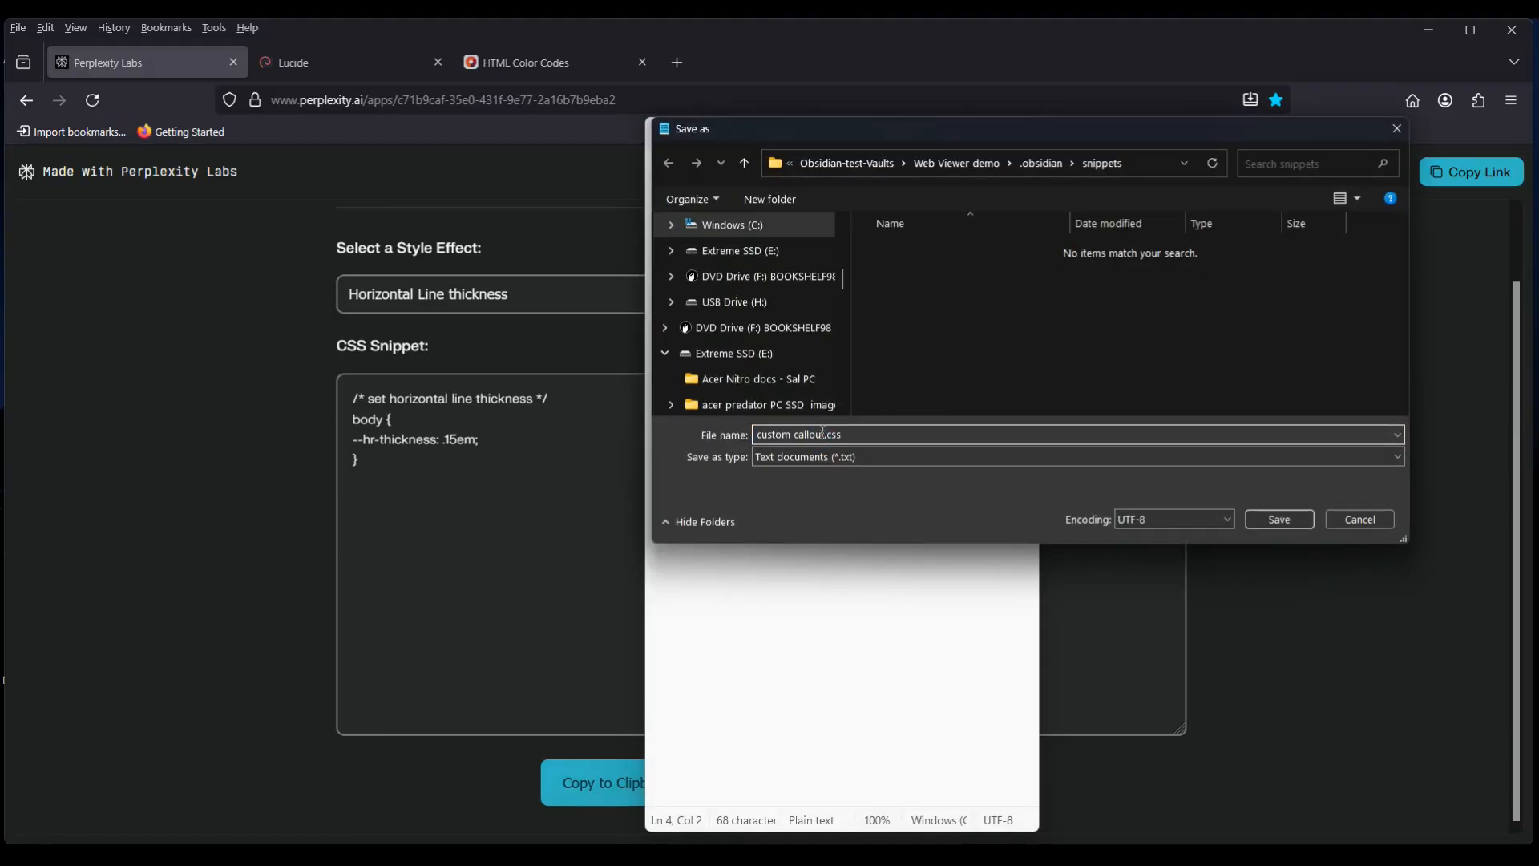
drag(823, 435, 715, 437)
text(t)
text(line)
text( thic)
text(kness)
click(1282, 521)
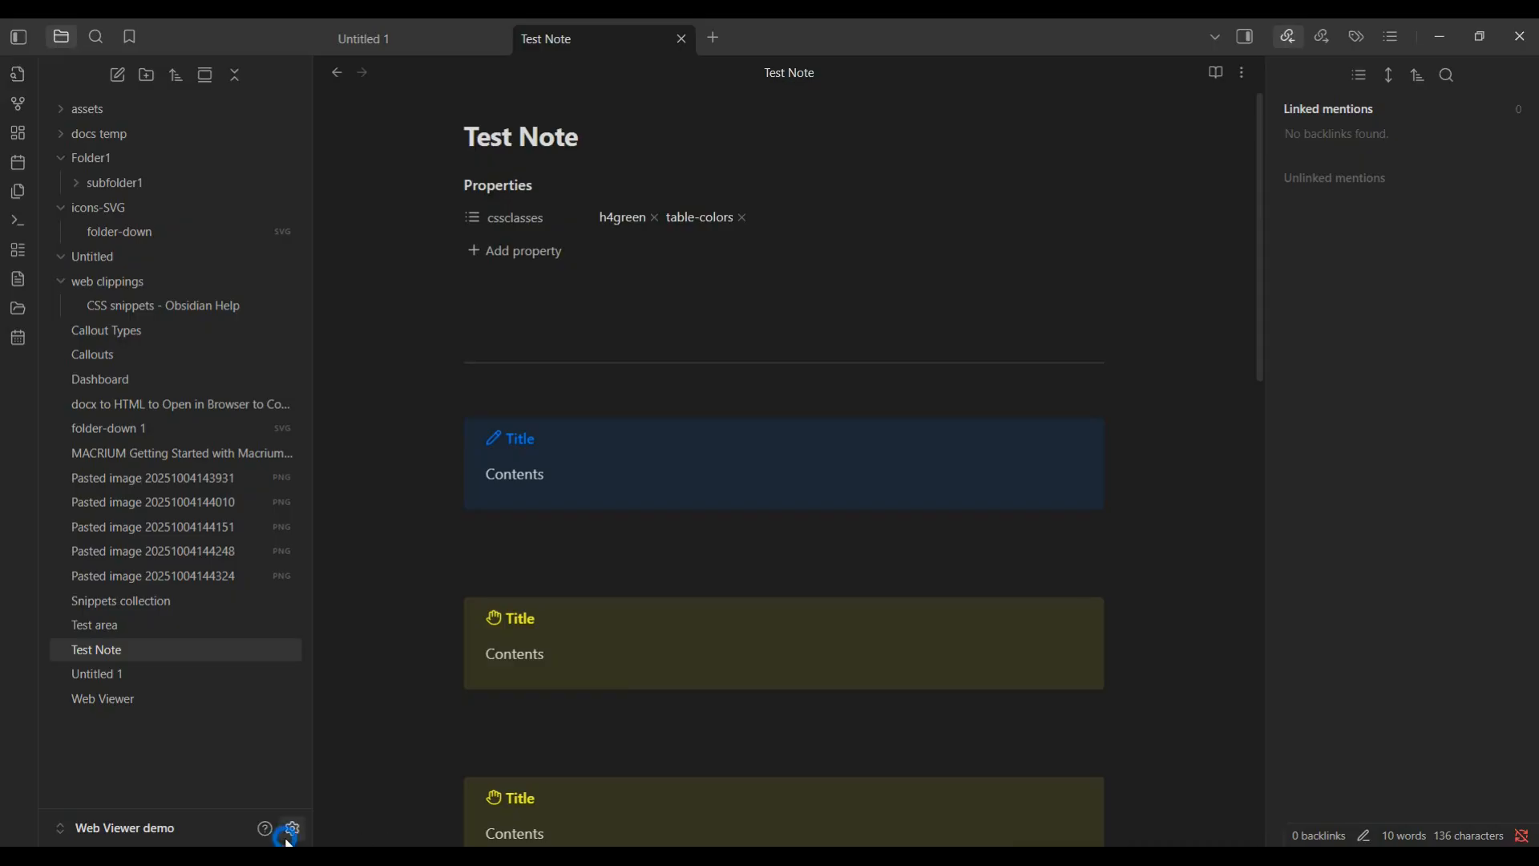
Enable the line thickness CSS snippet in Obsidian's Appearance settings and close the settings
click(293, 828)
scroll(705, 673, down, 5)
scroll(709, 670, down, 7)
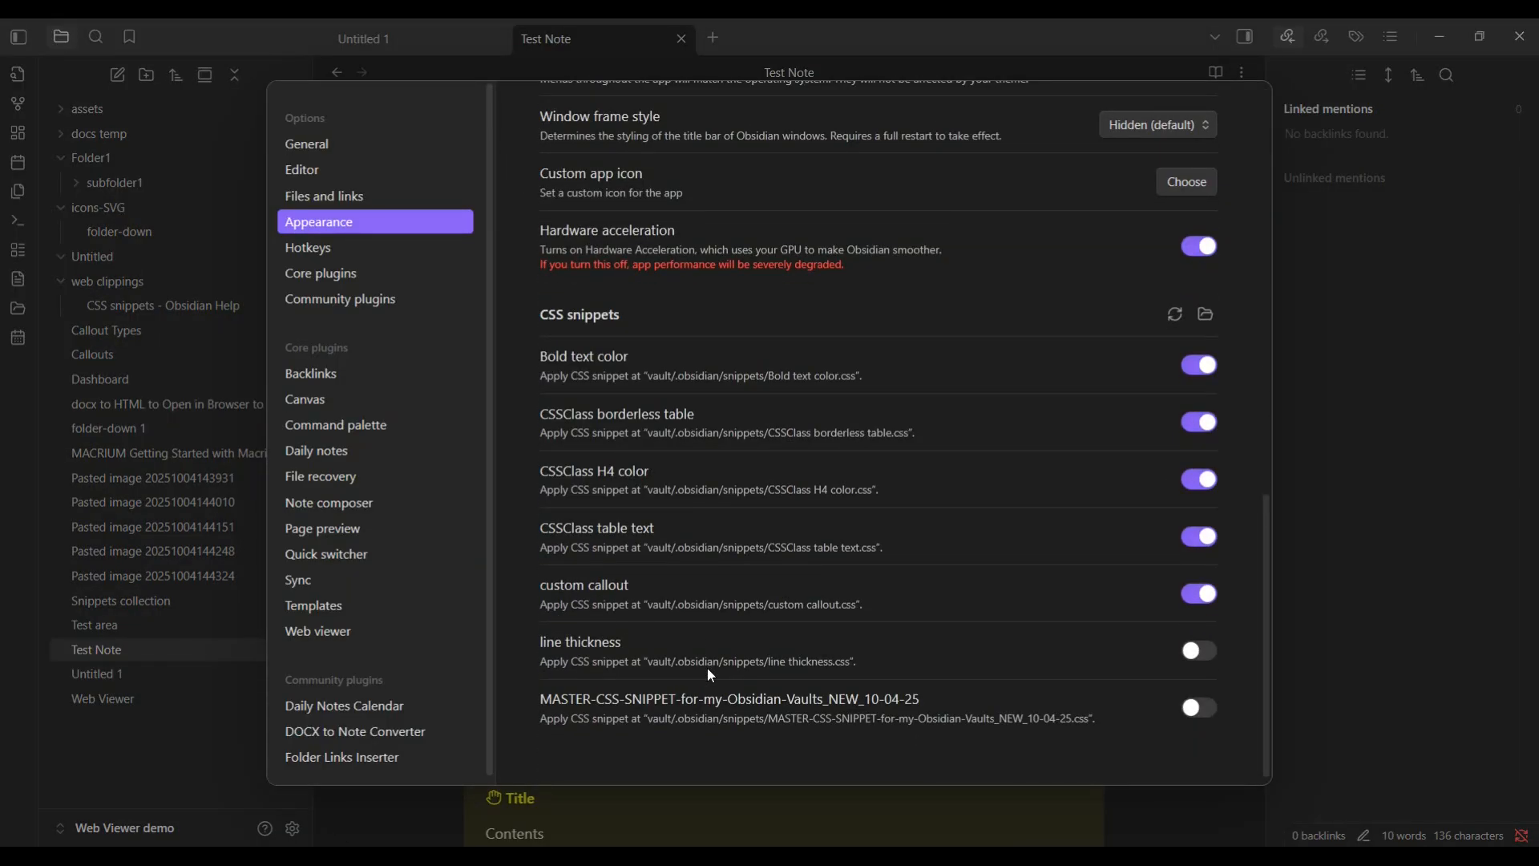
scroll(710, 675, down, 1)
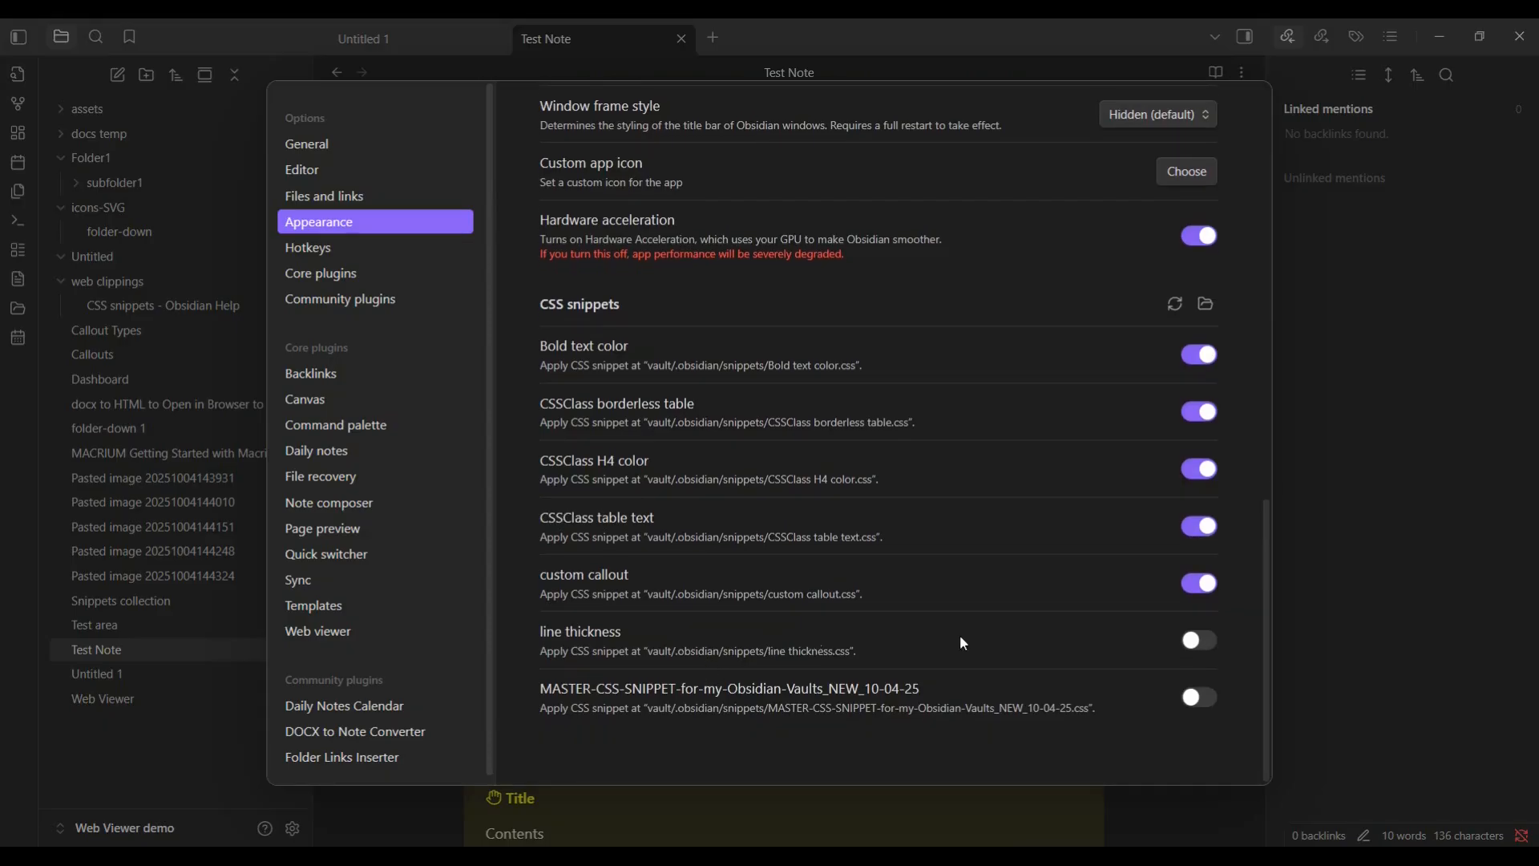
click(1210, 638)
click(1332, 550)
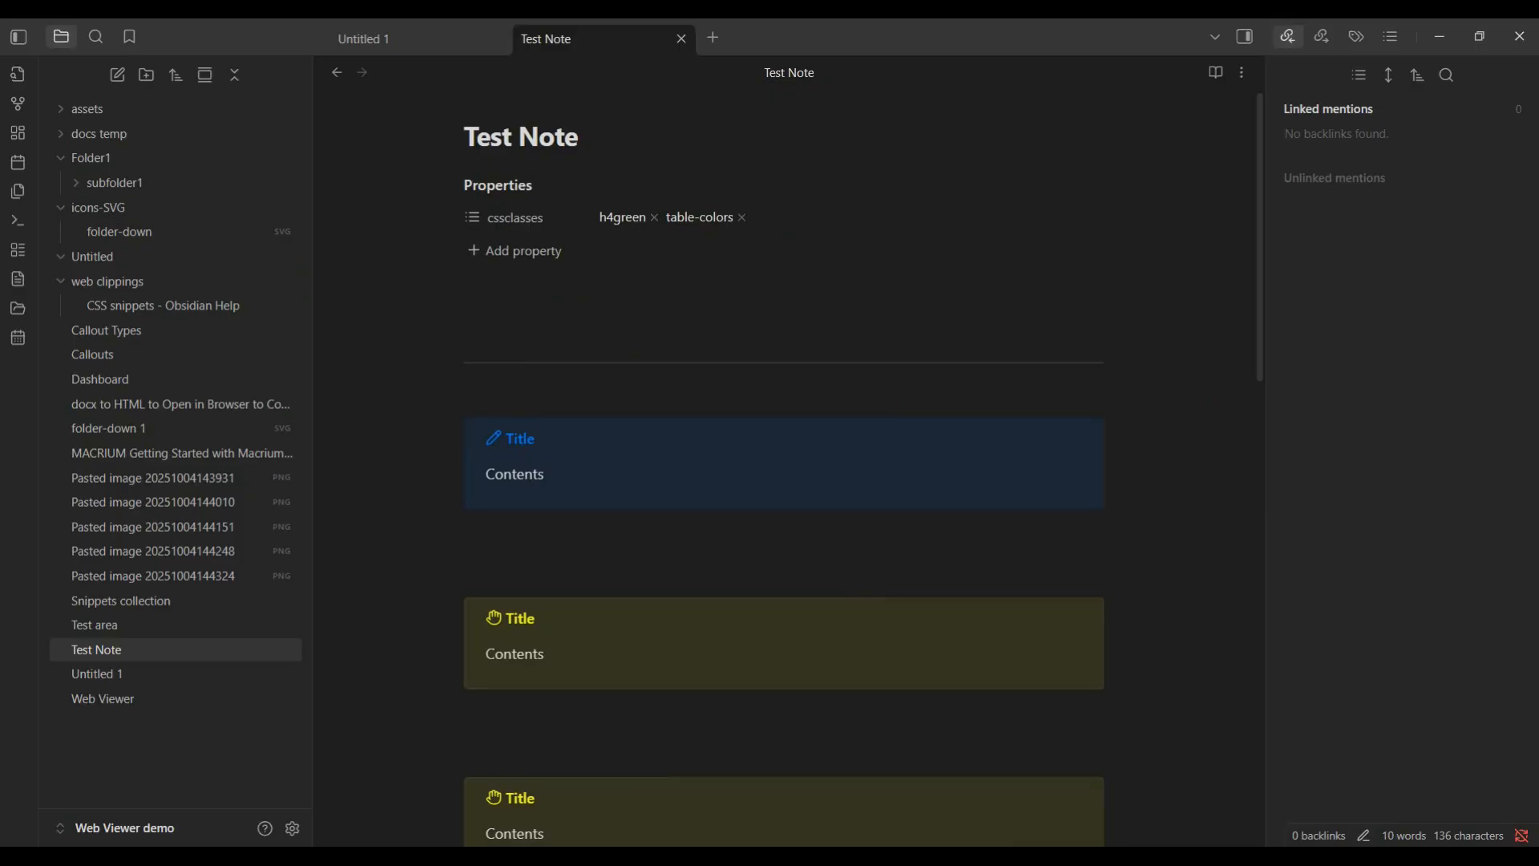
In Notepad, set --hr-thickness to .9em in line thickness.css, save it, and check the line in Test Note
click(593, 825)
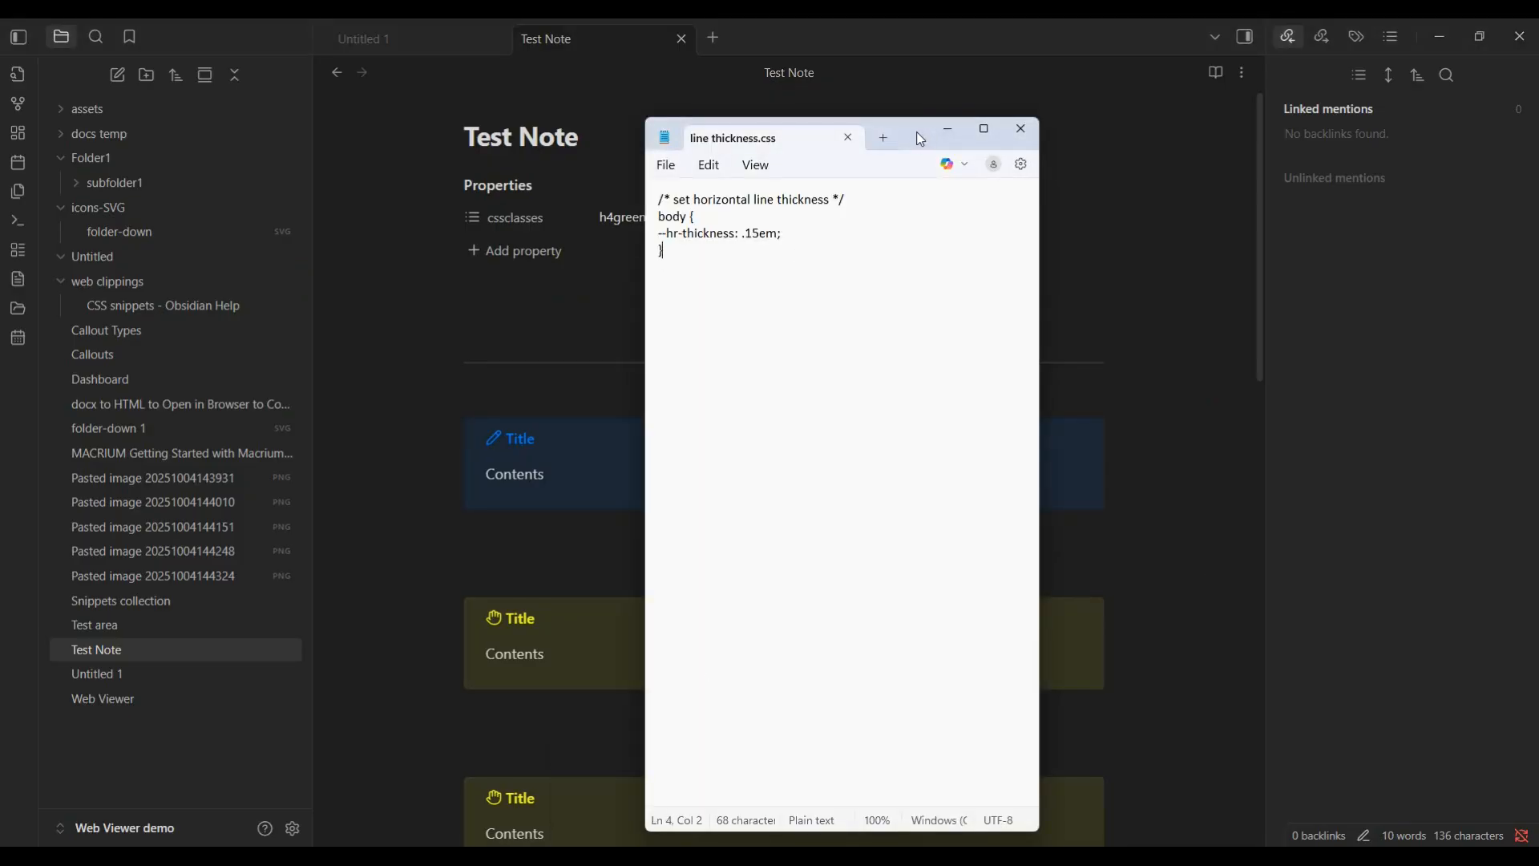
drag(920, 139, 1234, 190)
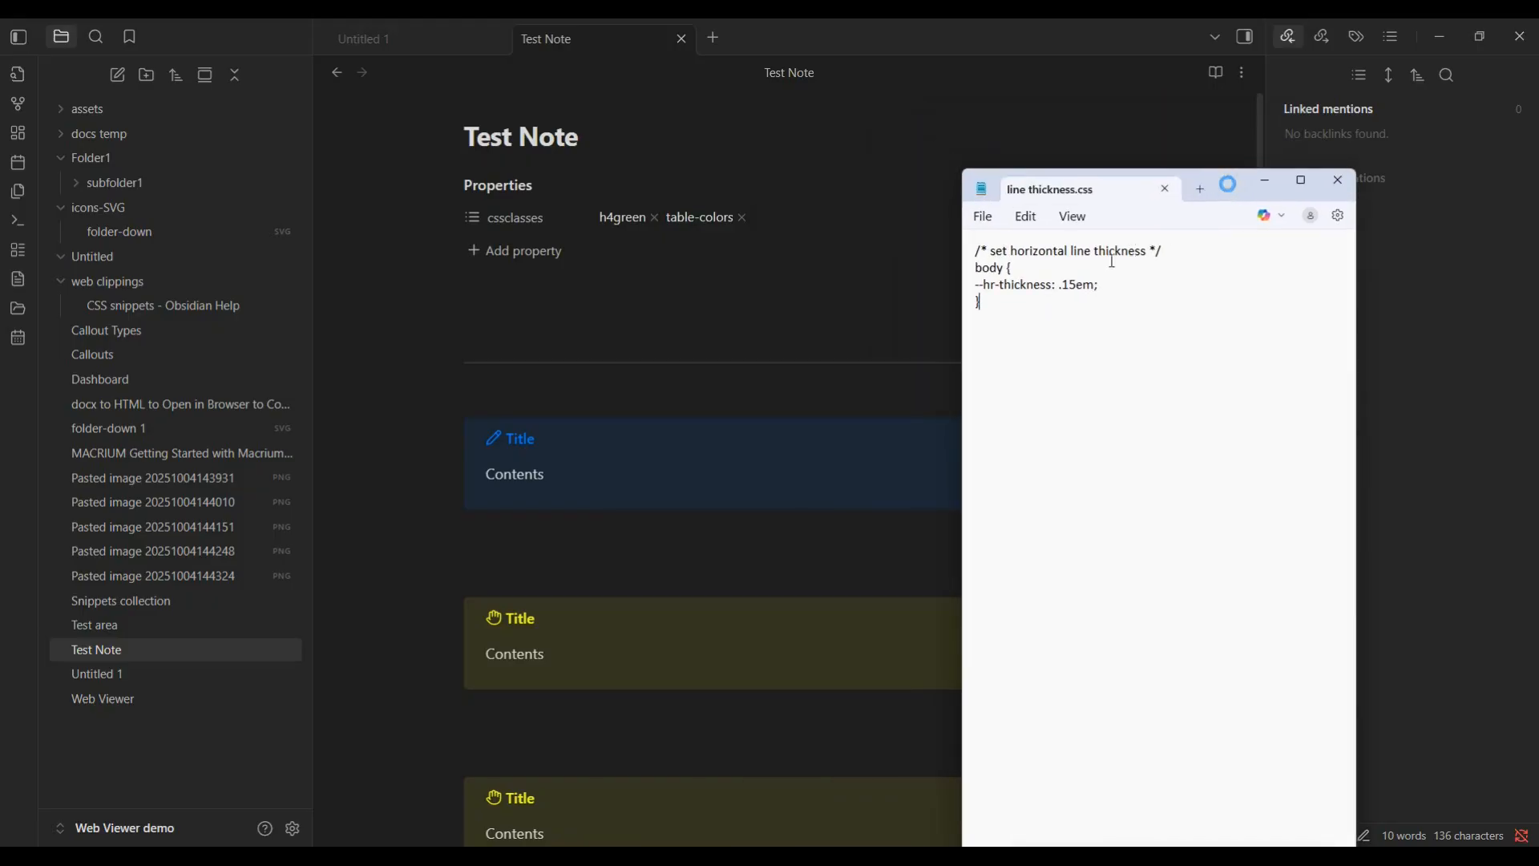
click(1072, 285)
drag(1072, 284, 1061, 283)
text(9)
click(983, 220)
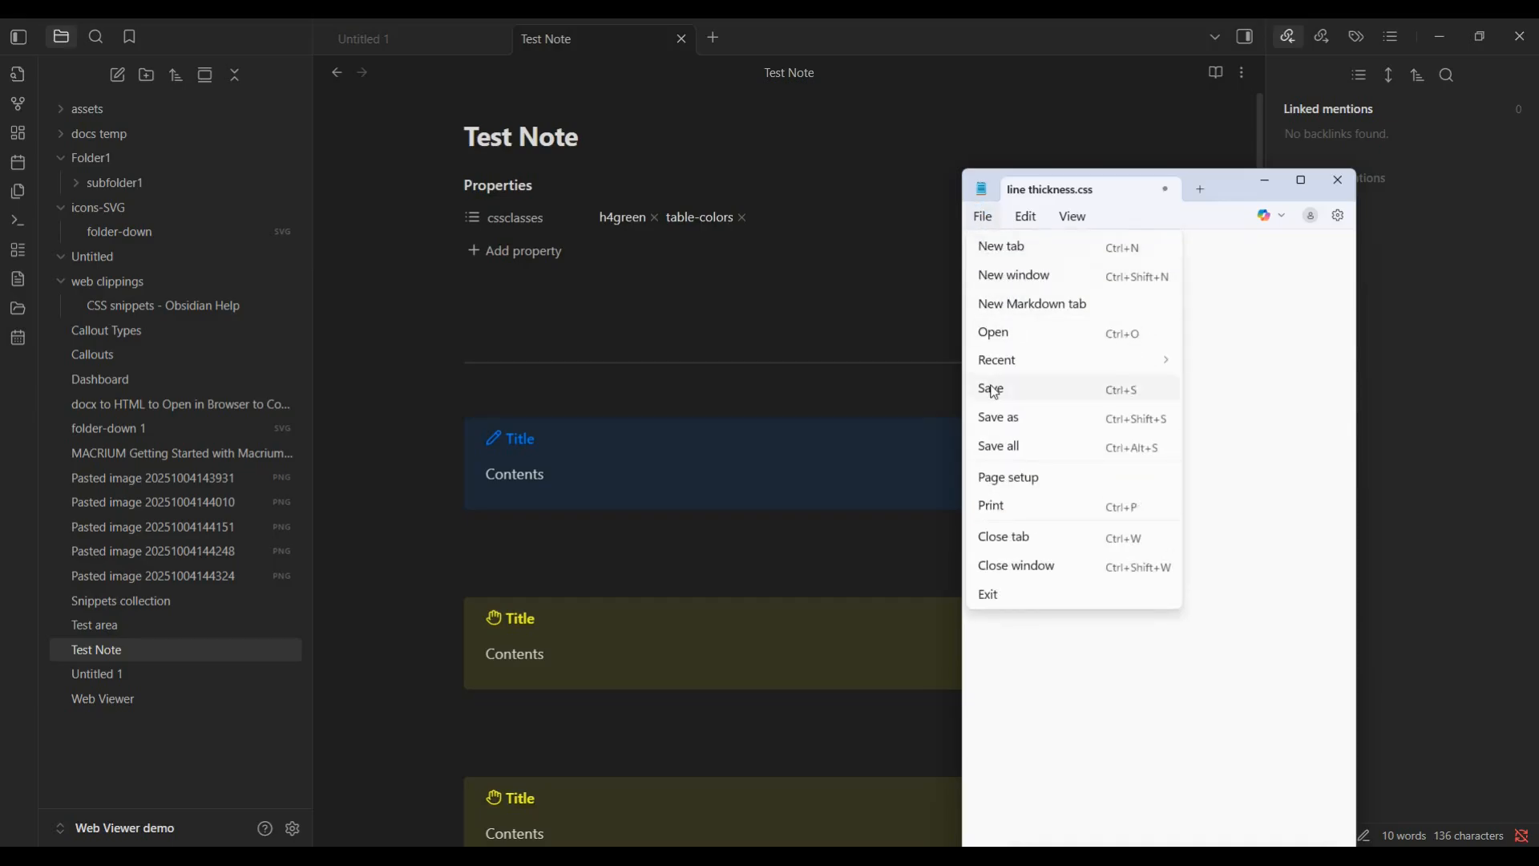
click(990, 388)
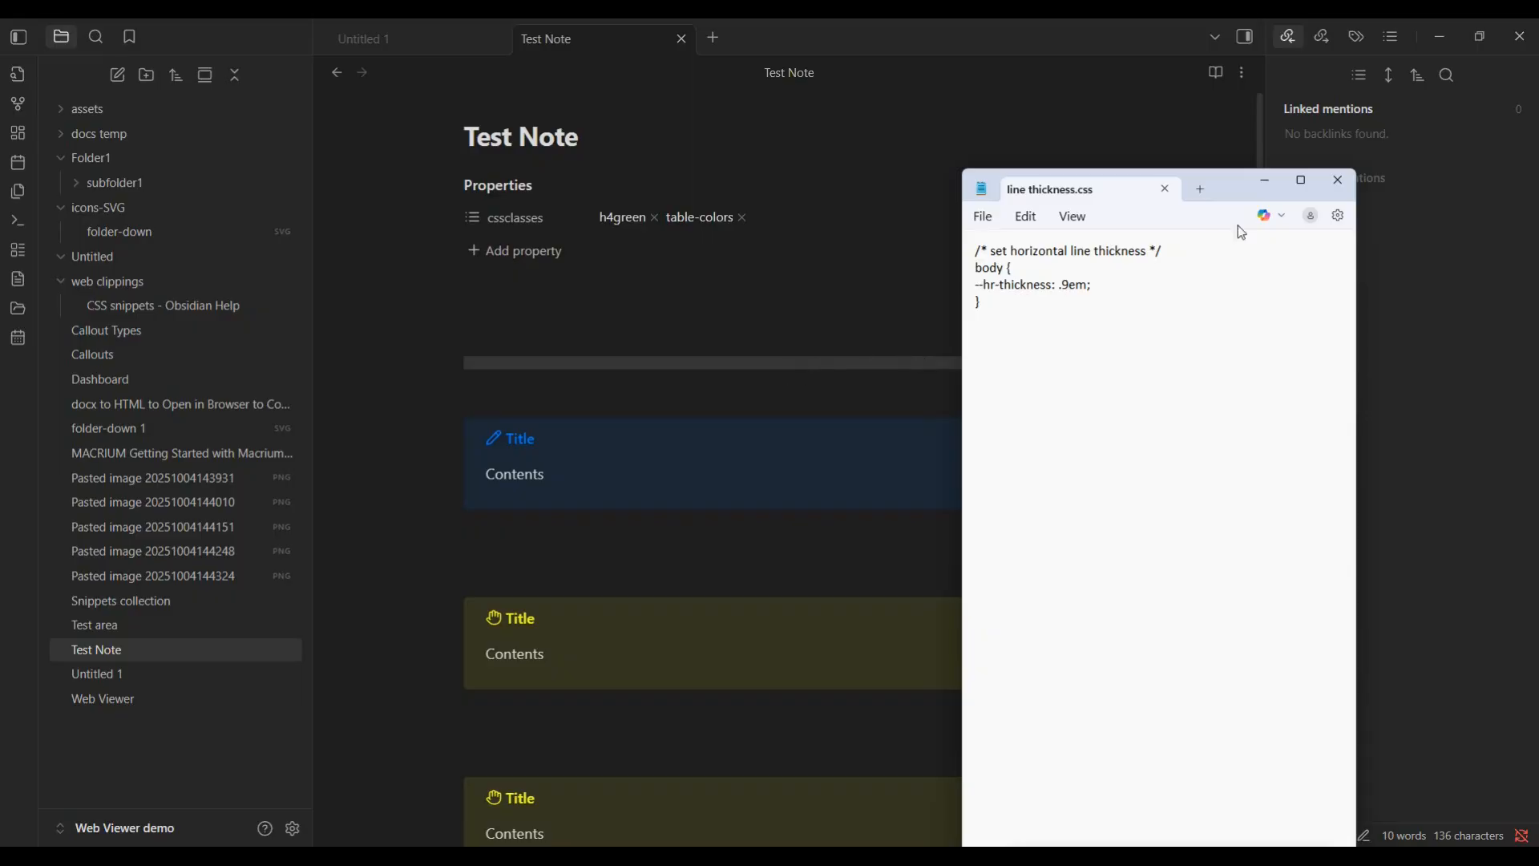
click(1265, 181)
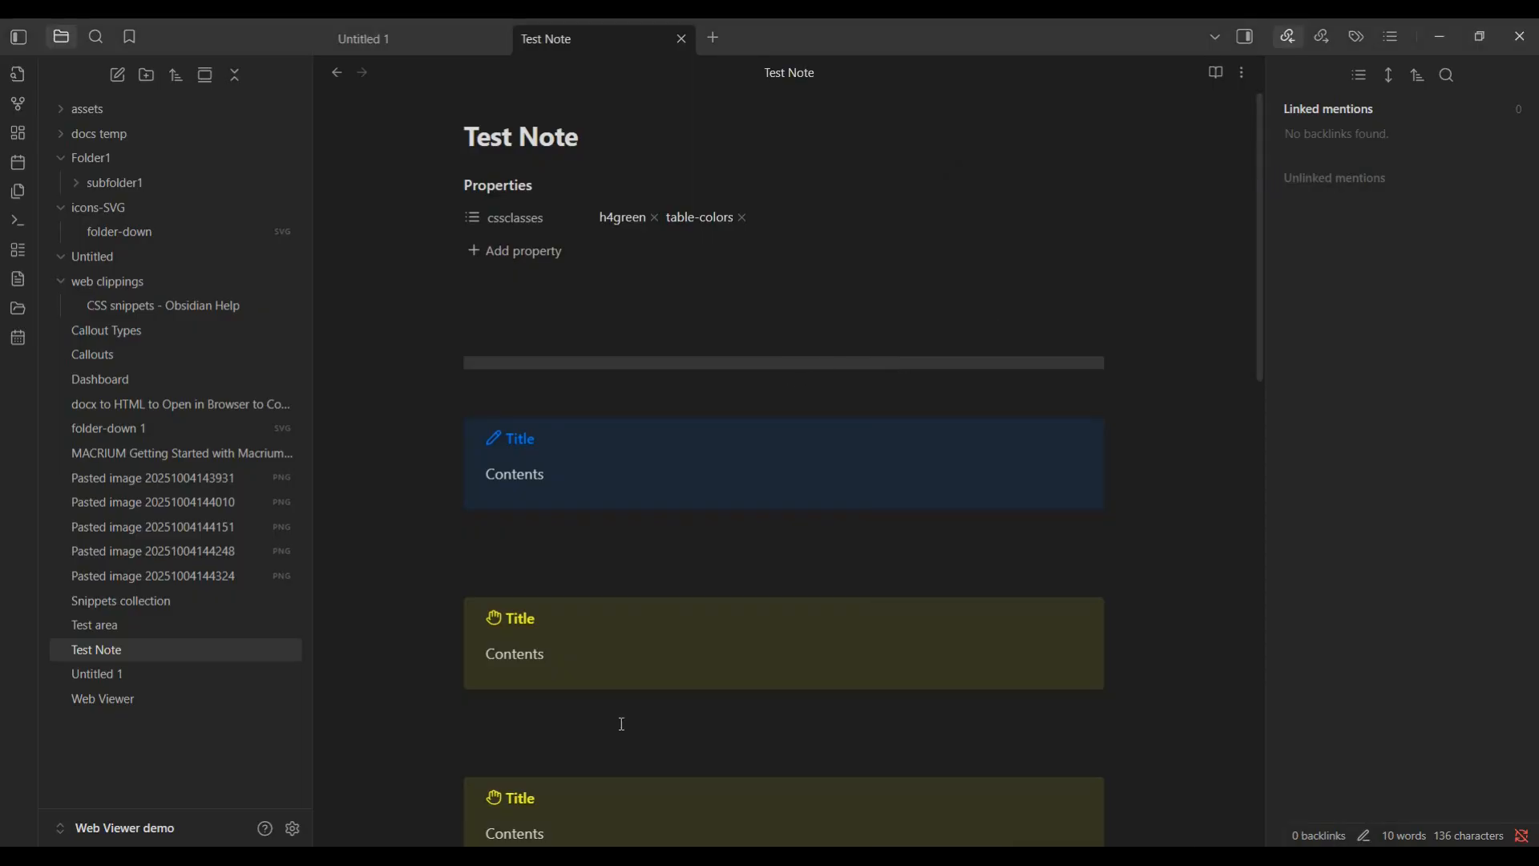
Set --hr-thickness to .35em in line thickness.css in Notepad and save the file
click(593, 856)
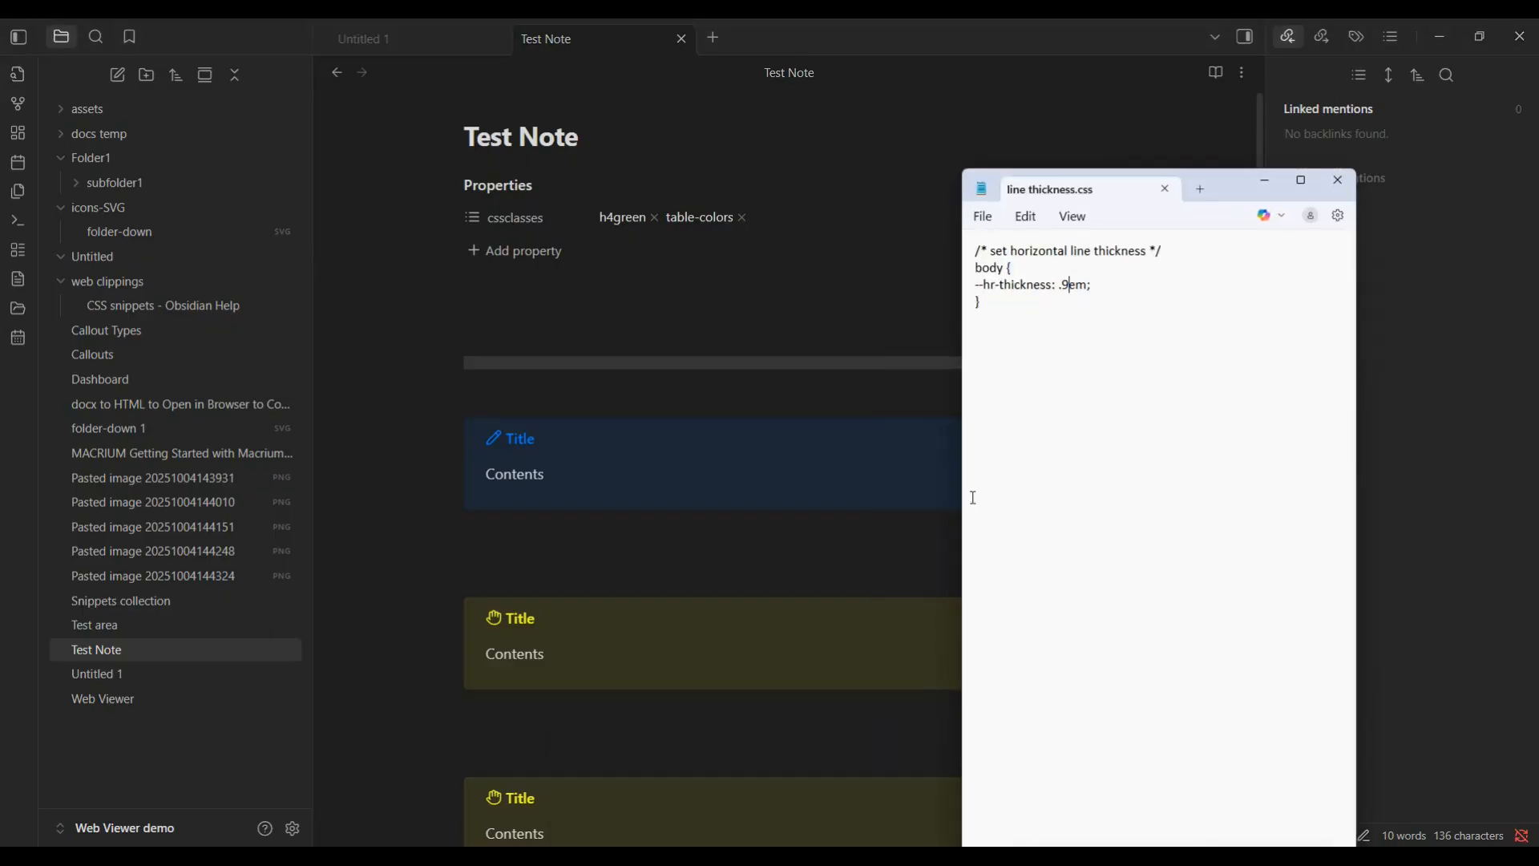
click(1066, 286)
key(Delete)
text(35)
click(982, 216)
click(996, 386)
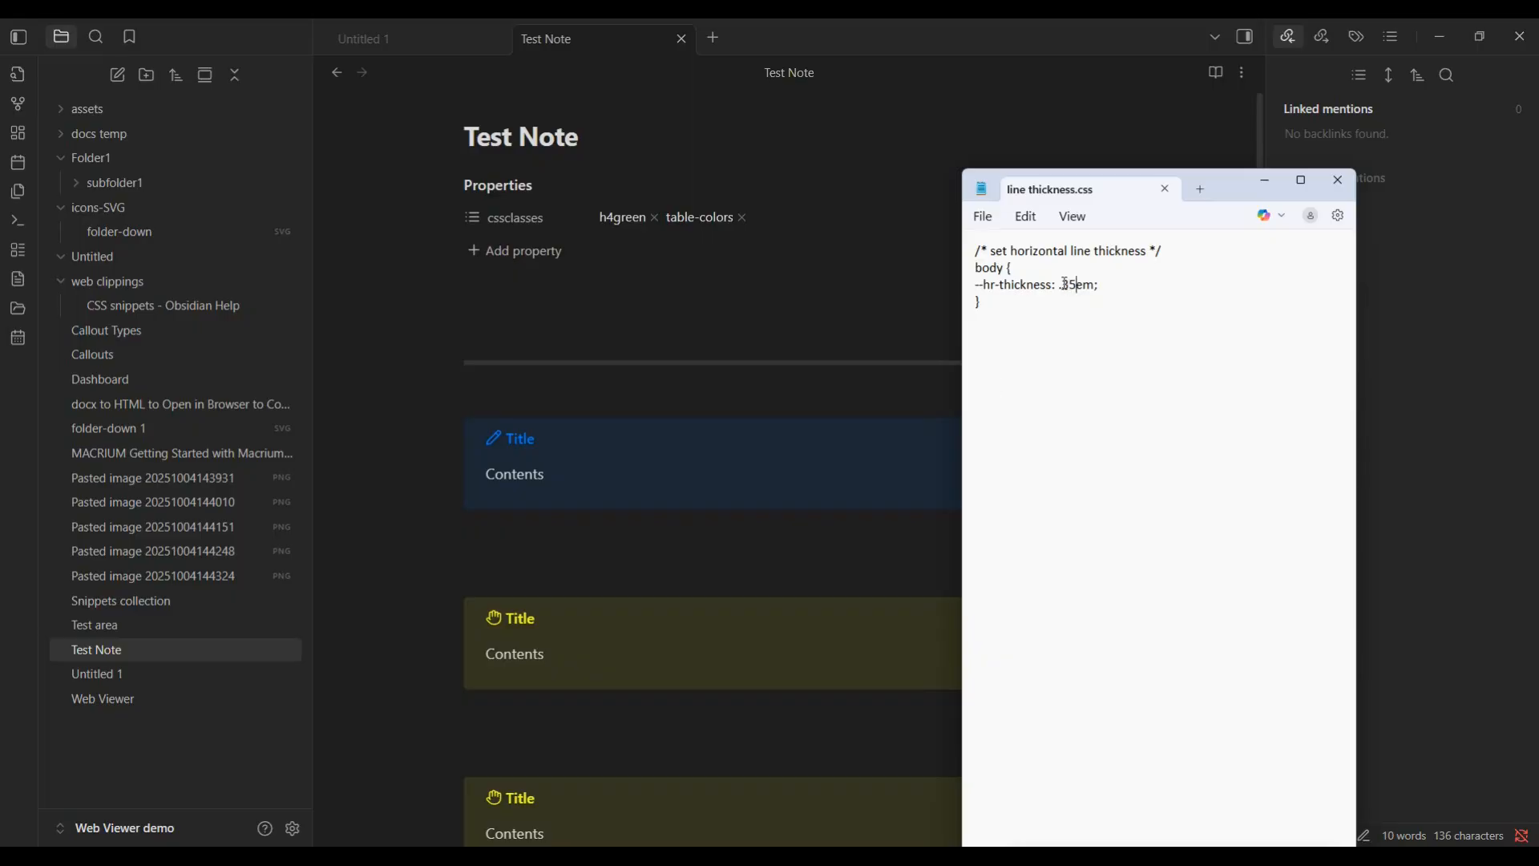
Set --hr-thickness to .25em in line thickness.css, save it, and return to Test Note in Obsidian
key(Left)
key(BackSpace)
text(2)
click(983, 216)
click(992, 389)
click(844, 339)
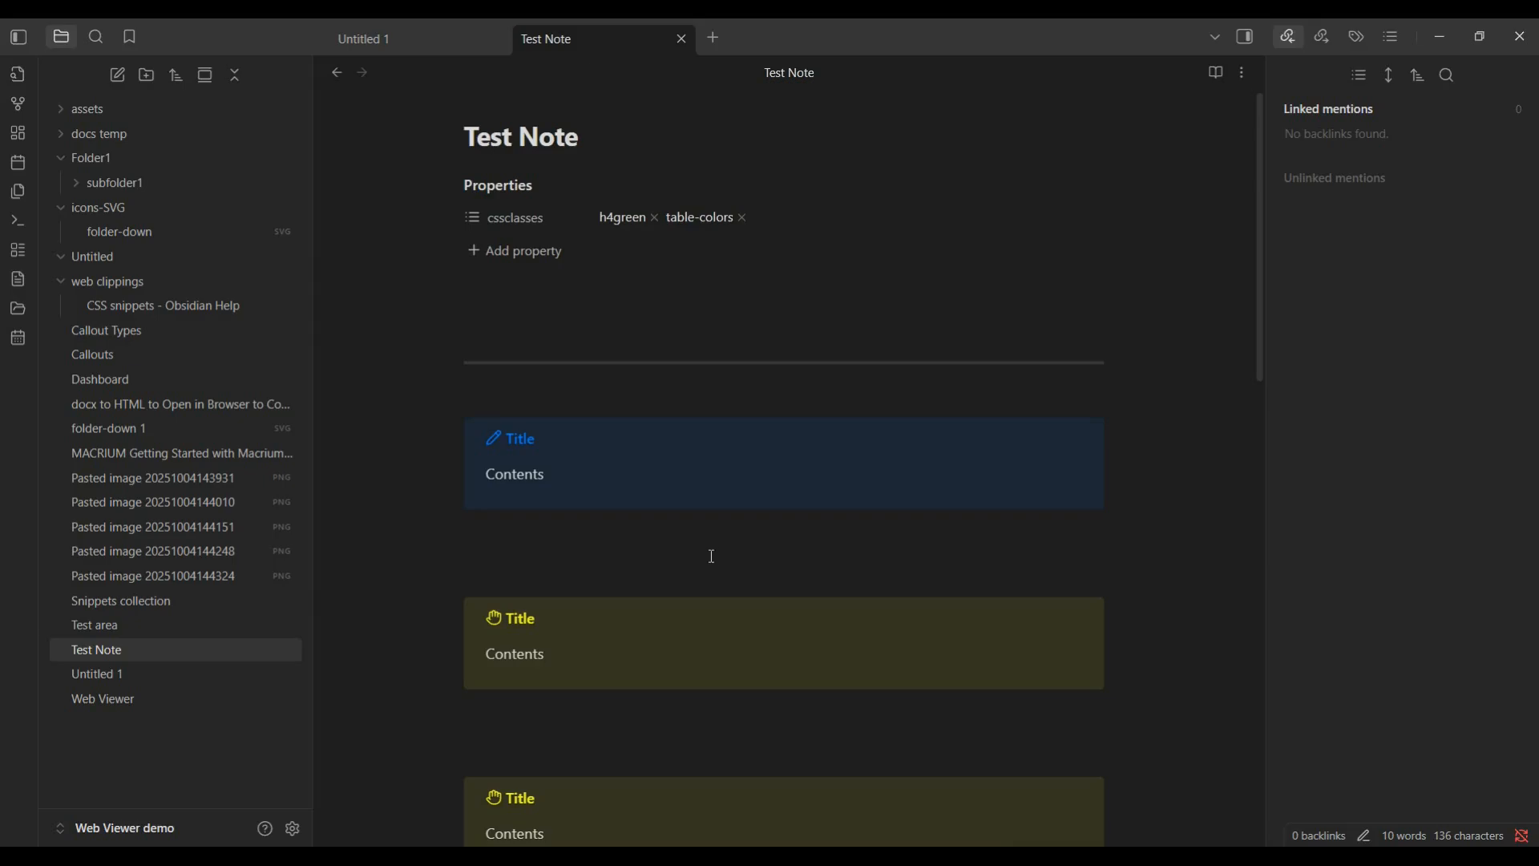
Switch to the Perplexity Labs snippet app in the browser and display the Italic Text color and Left Side Panel BG color snippets
mouse_move(311, 856)
click(382, 773)
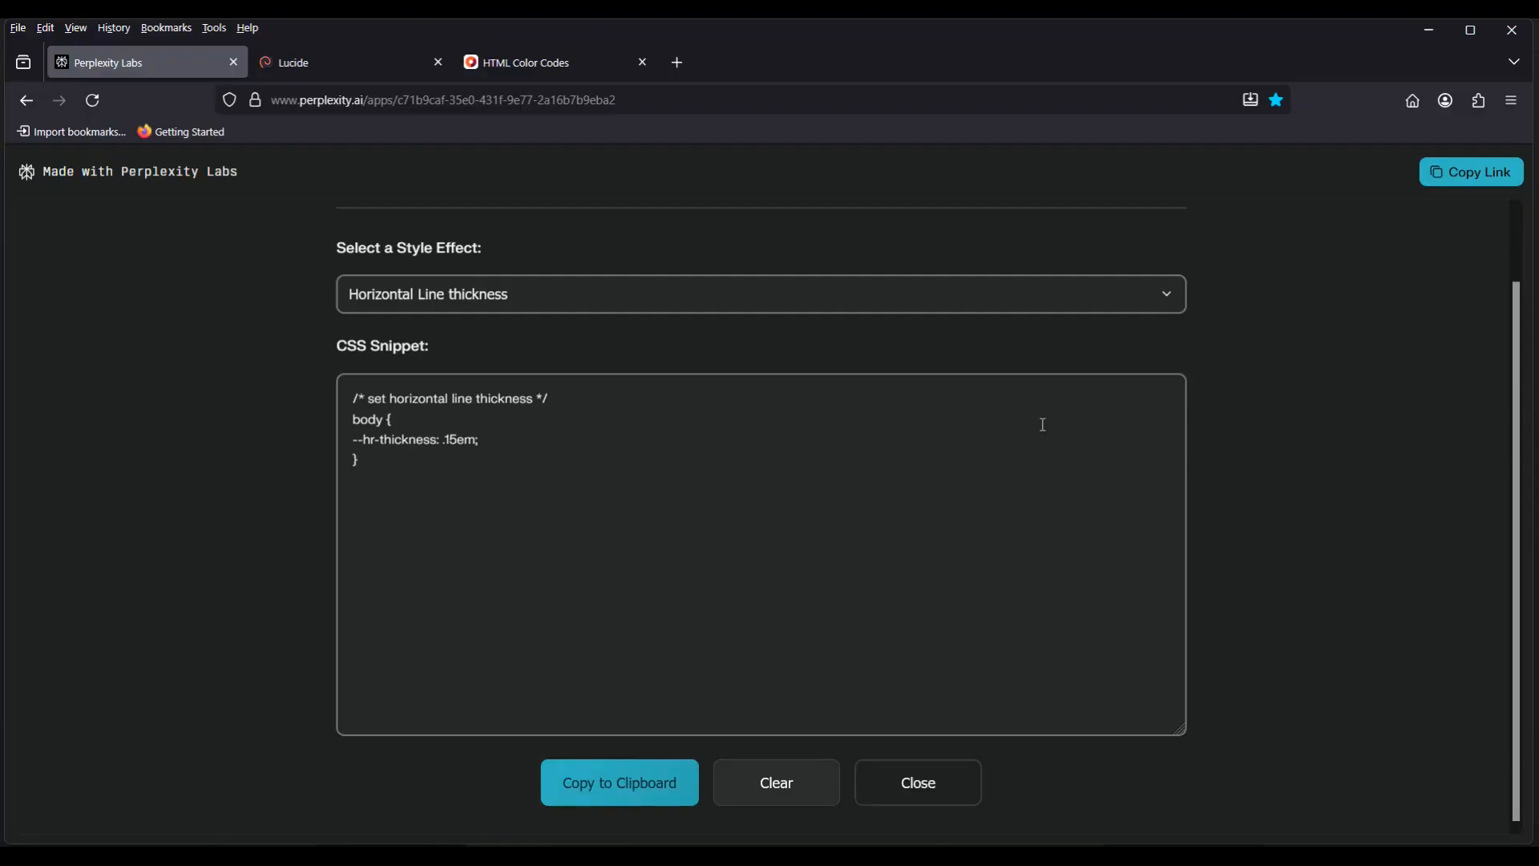
click(1169, 295)
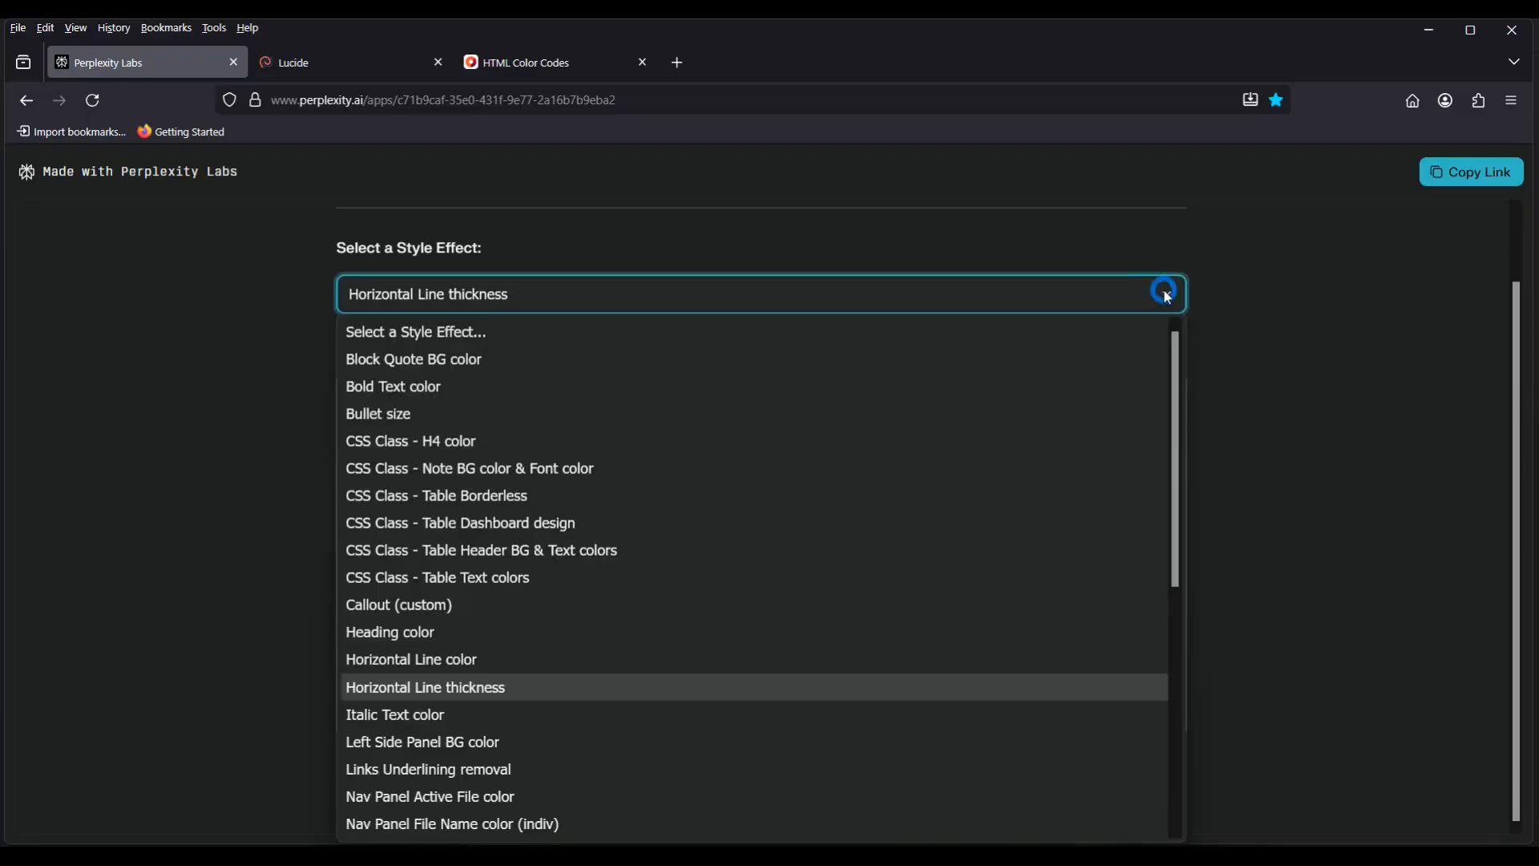
click(402, 715)
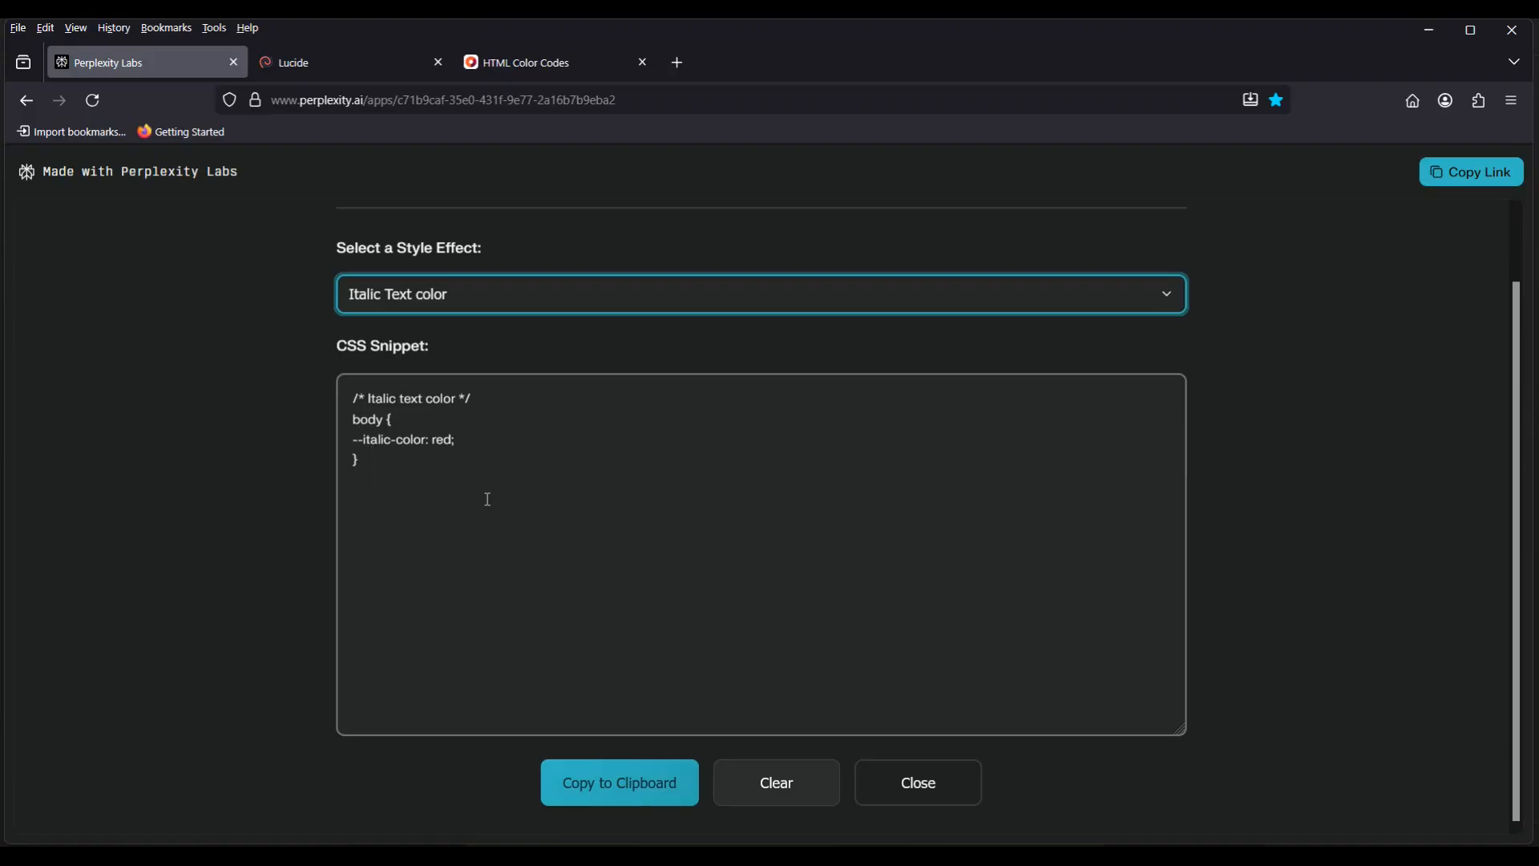
click(1170, 301)
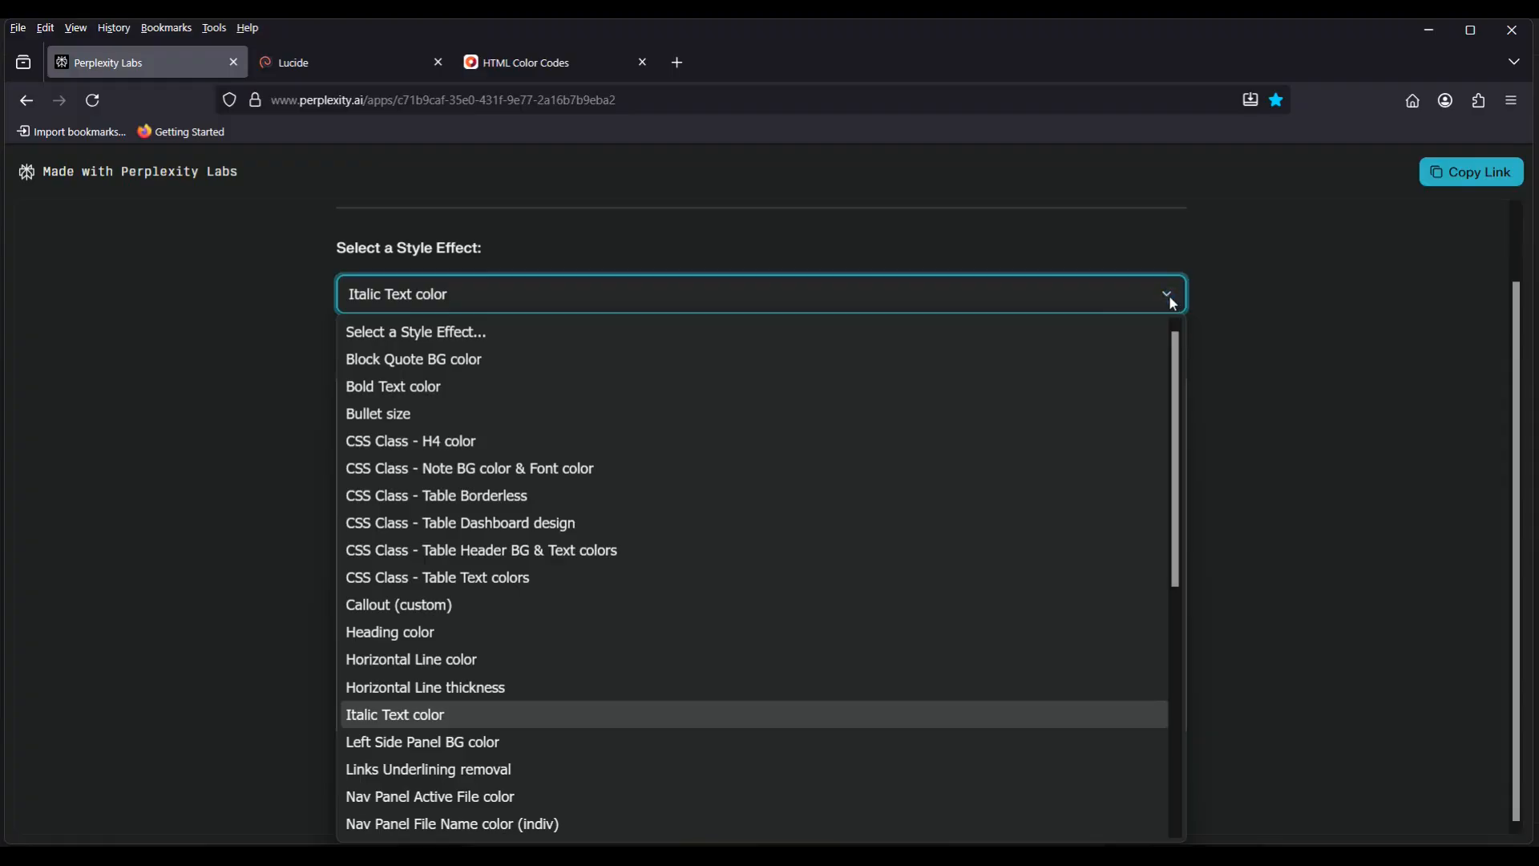
click(487, 742)
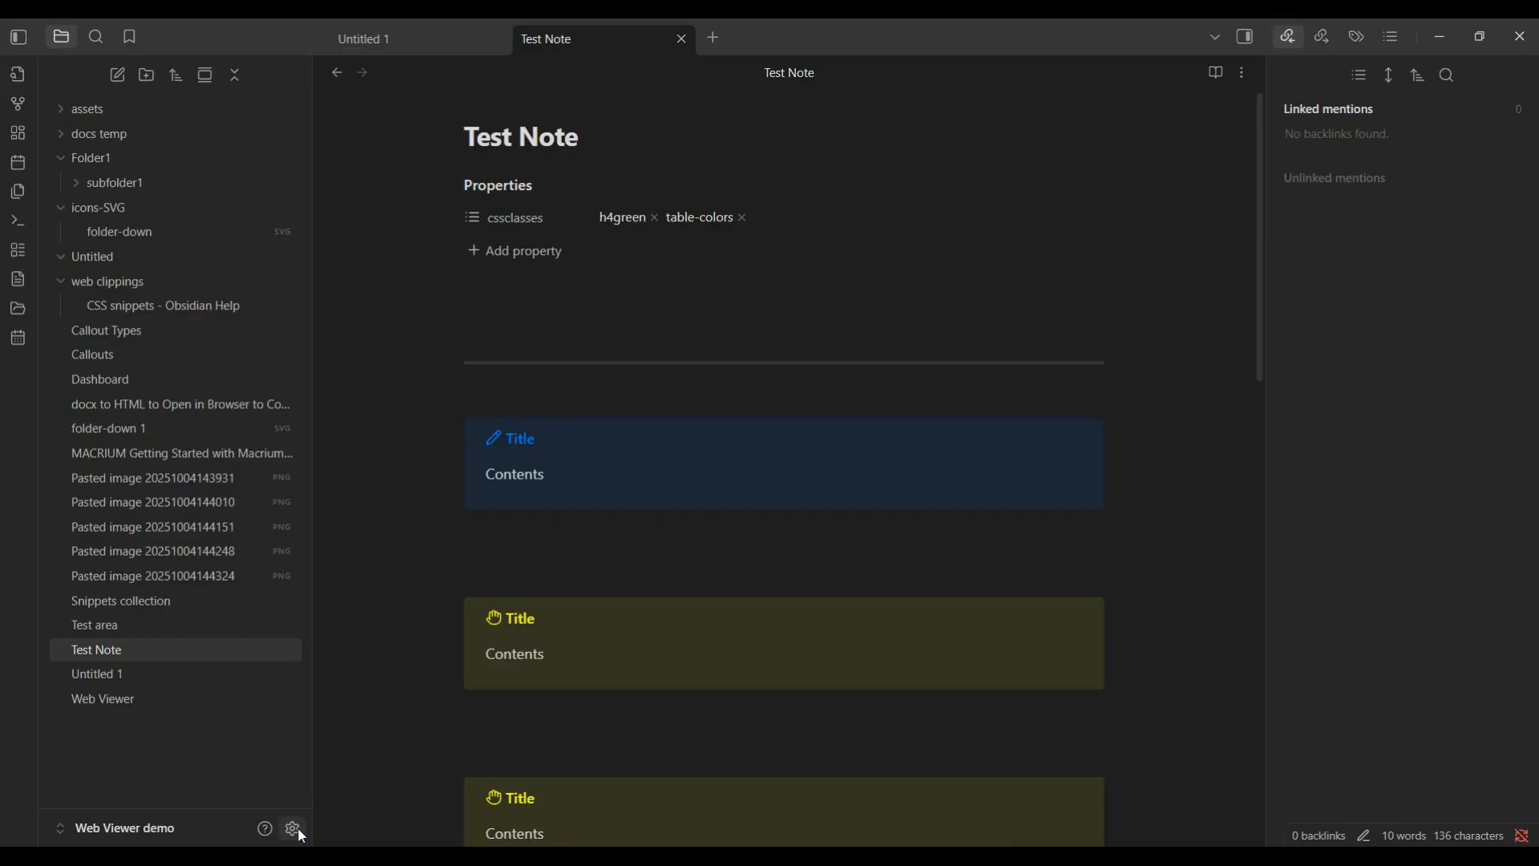
Open the master CSS snippet in Notepad, review its heading, folder, note title, sidebar and miscellaneous sections, and minimize it
click(300, 858)
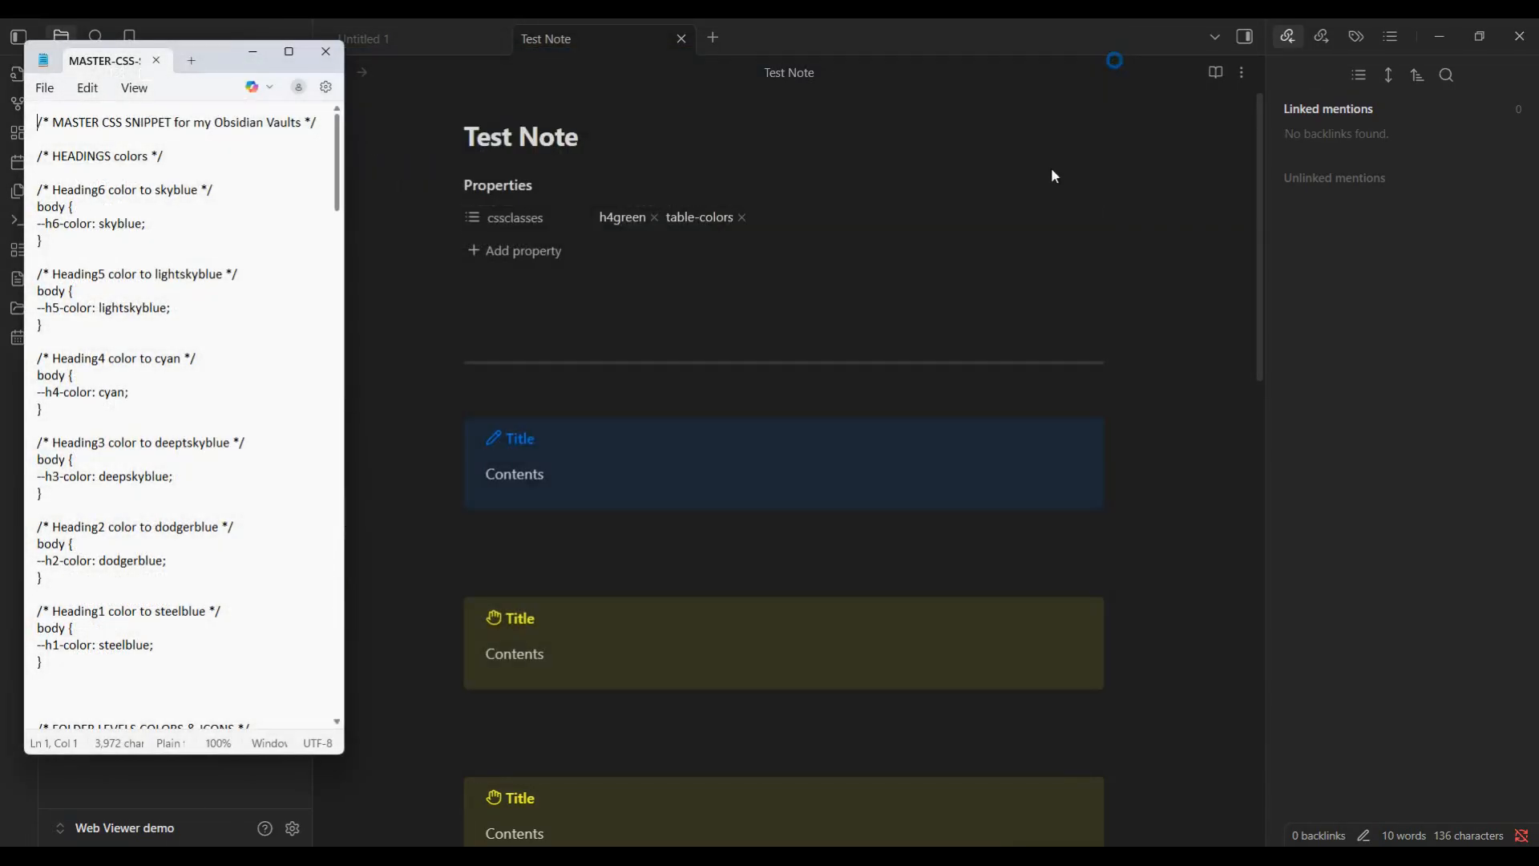
drag(210, 64, 736, 150)
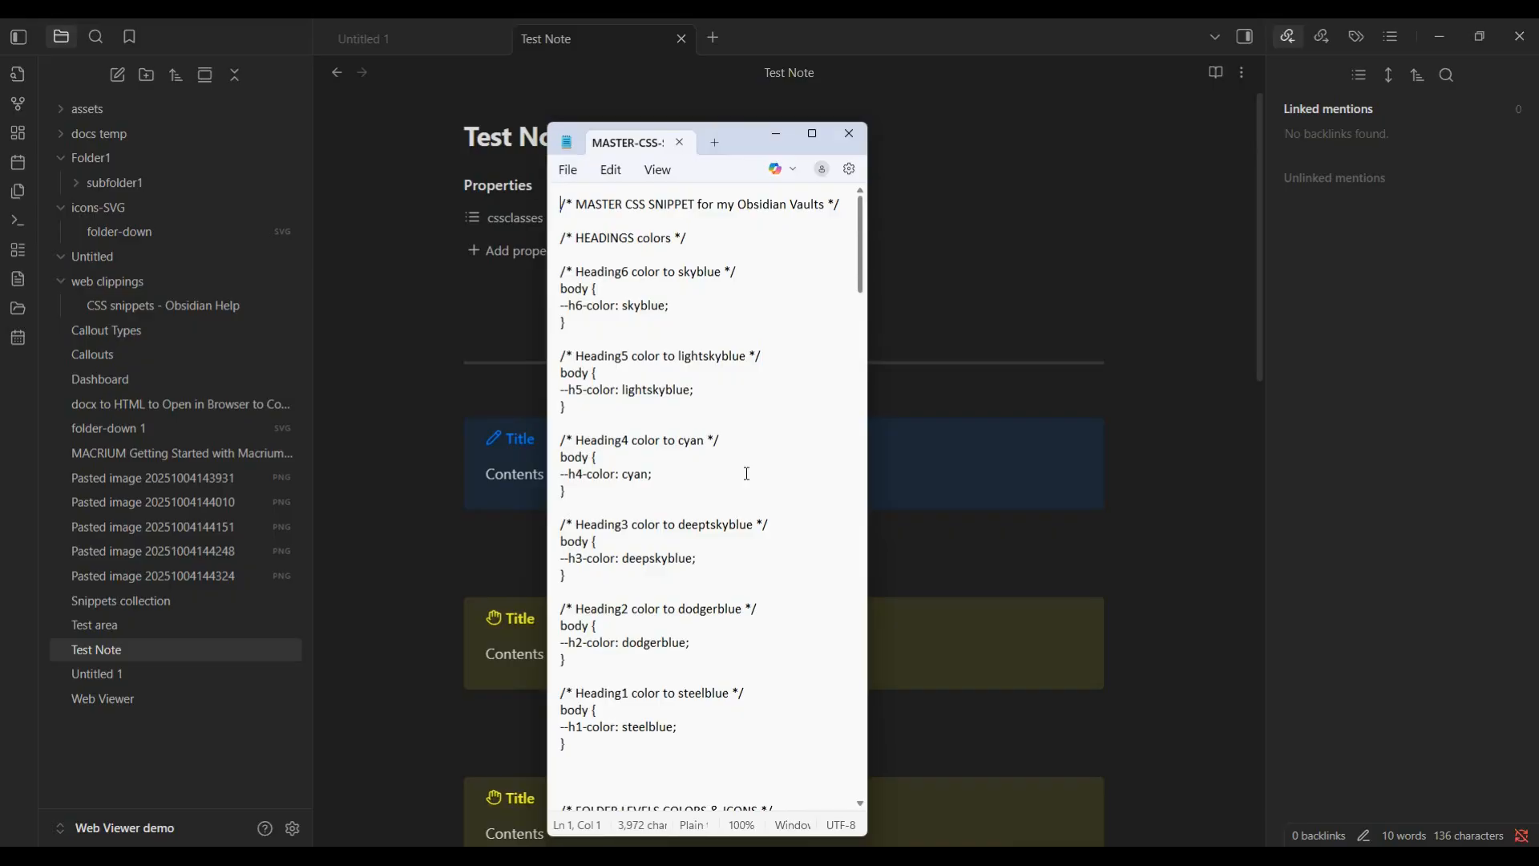
scroll(746, 474, down, 12)
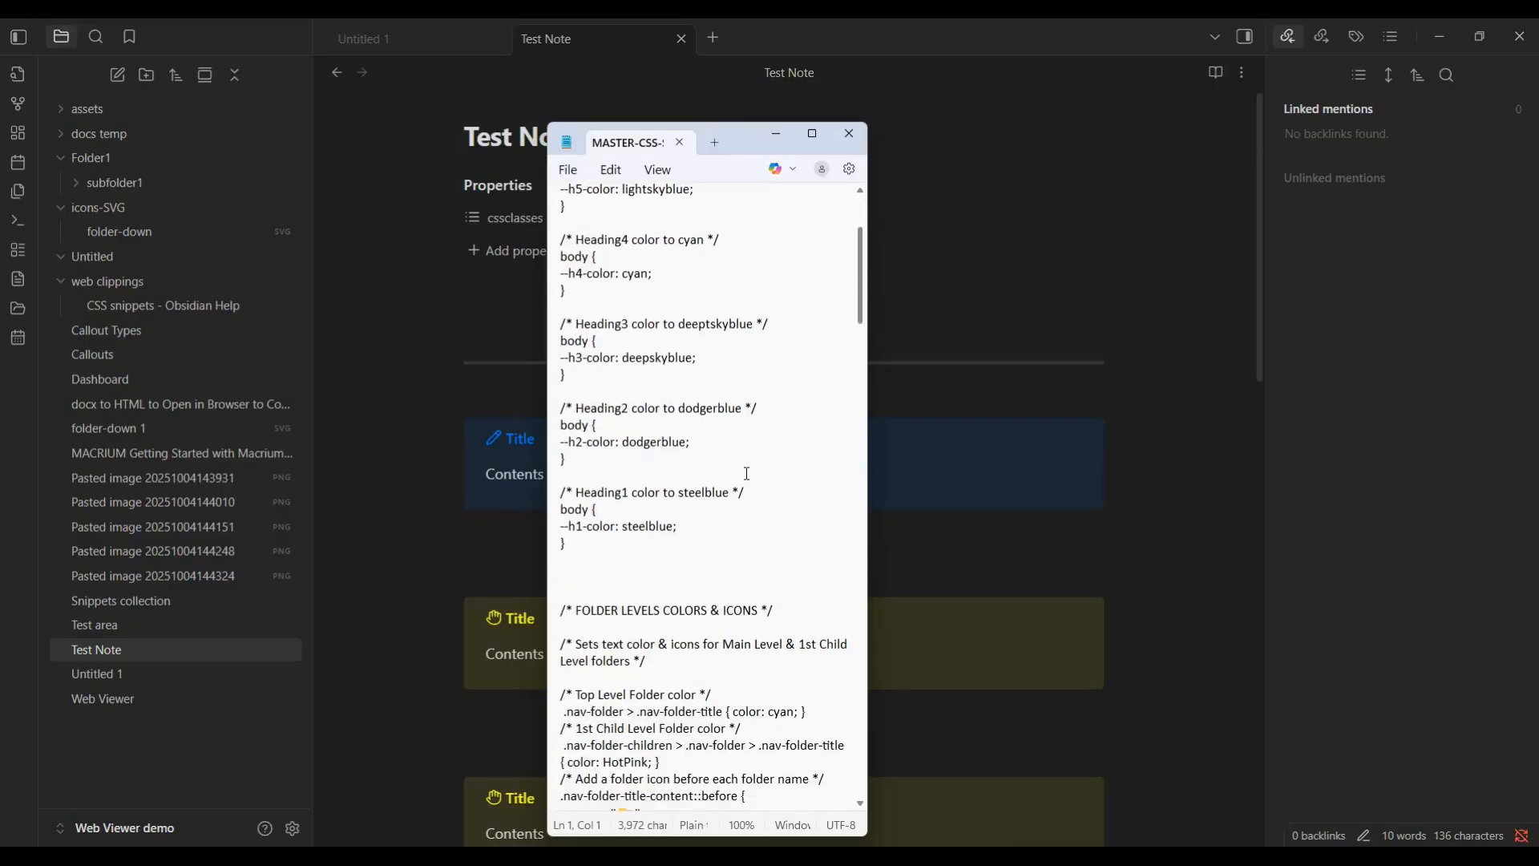
scroll(747, 474, down, 10)
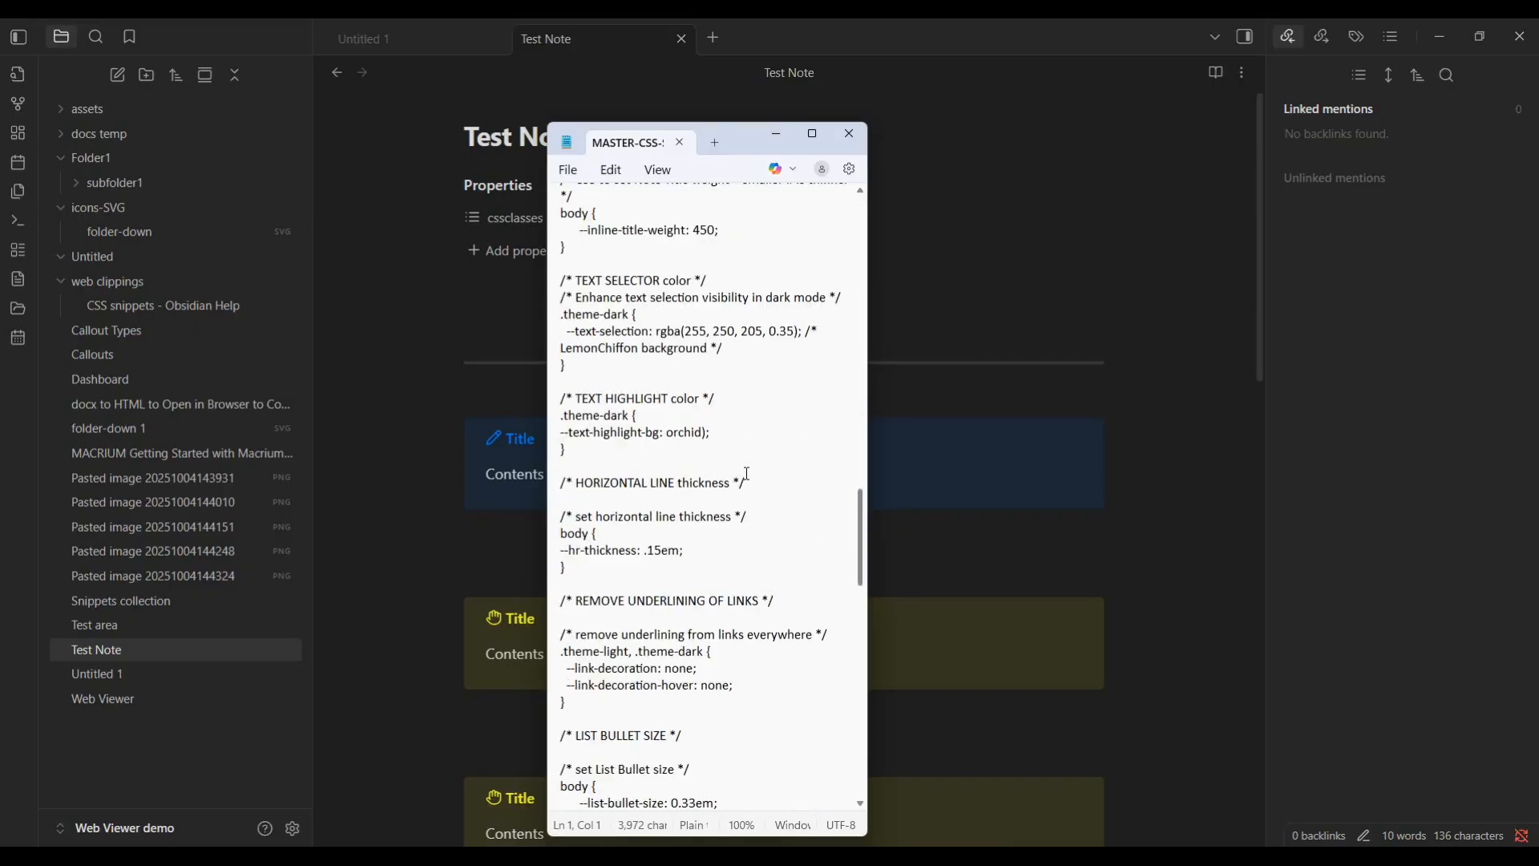
scroll(746, 474, down, 12)
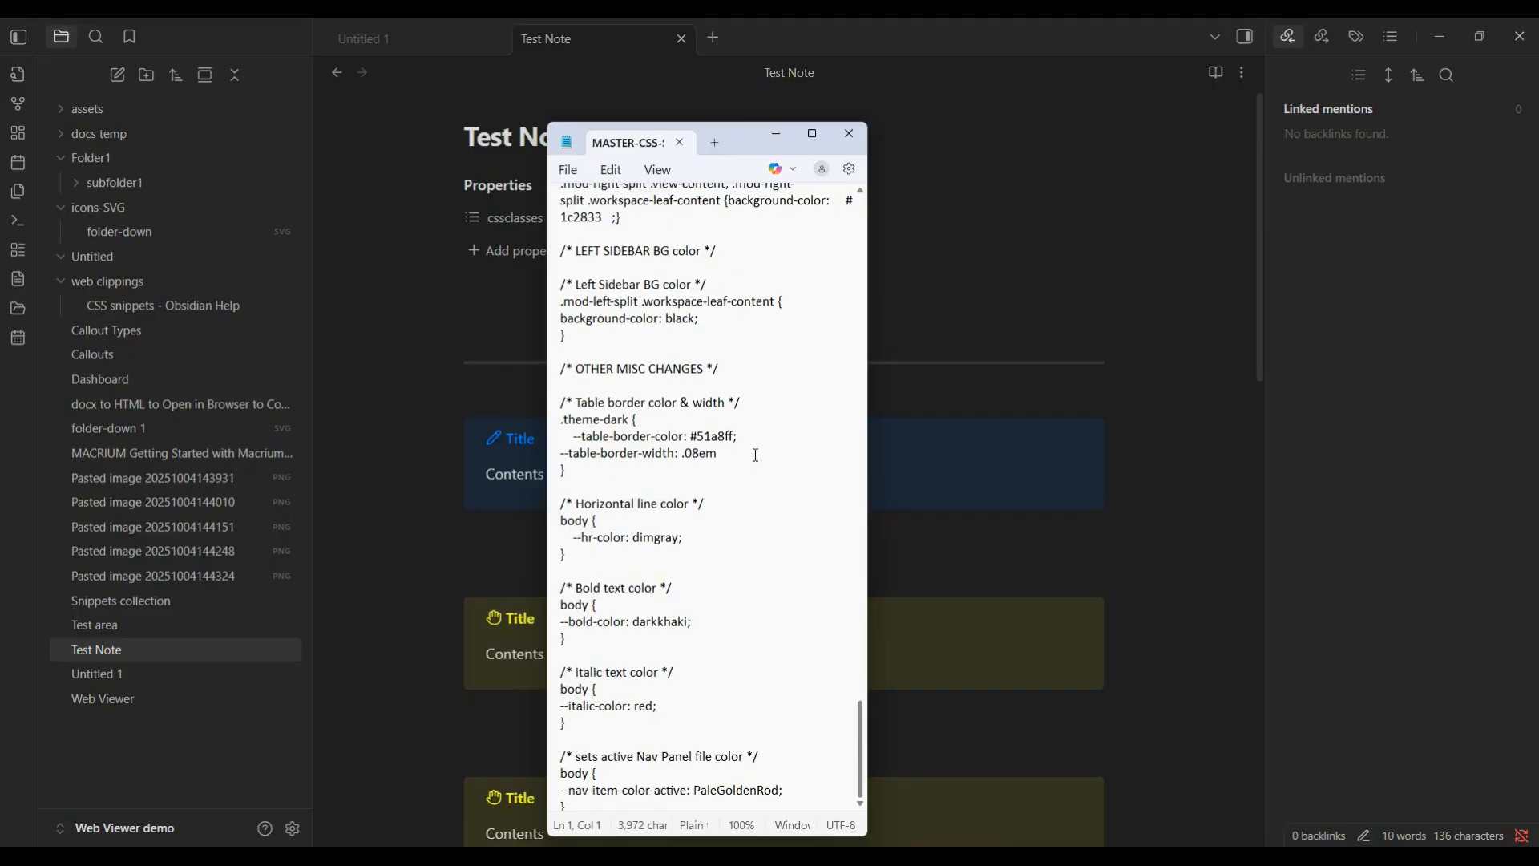
scroll(756, 455, up, 5)
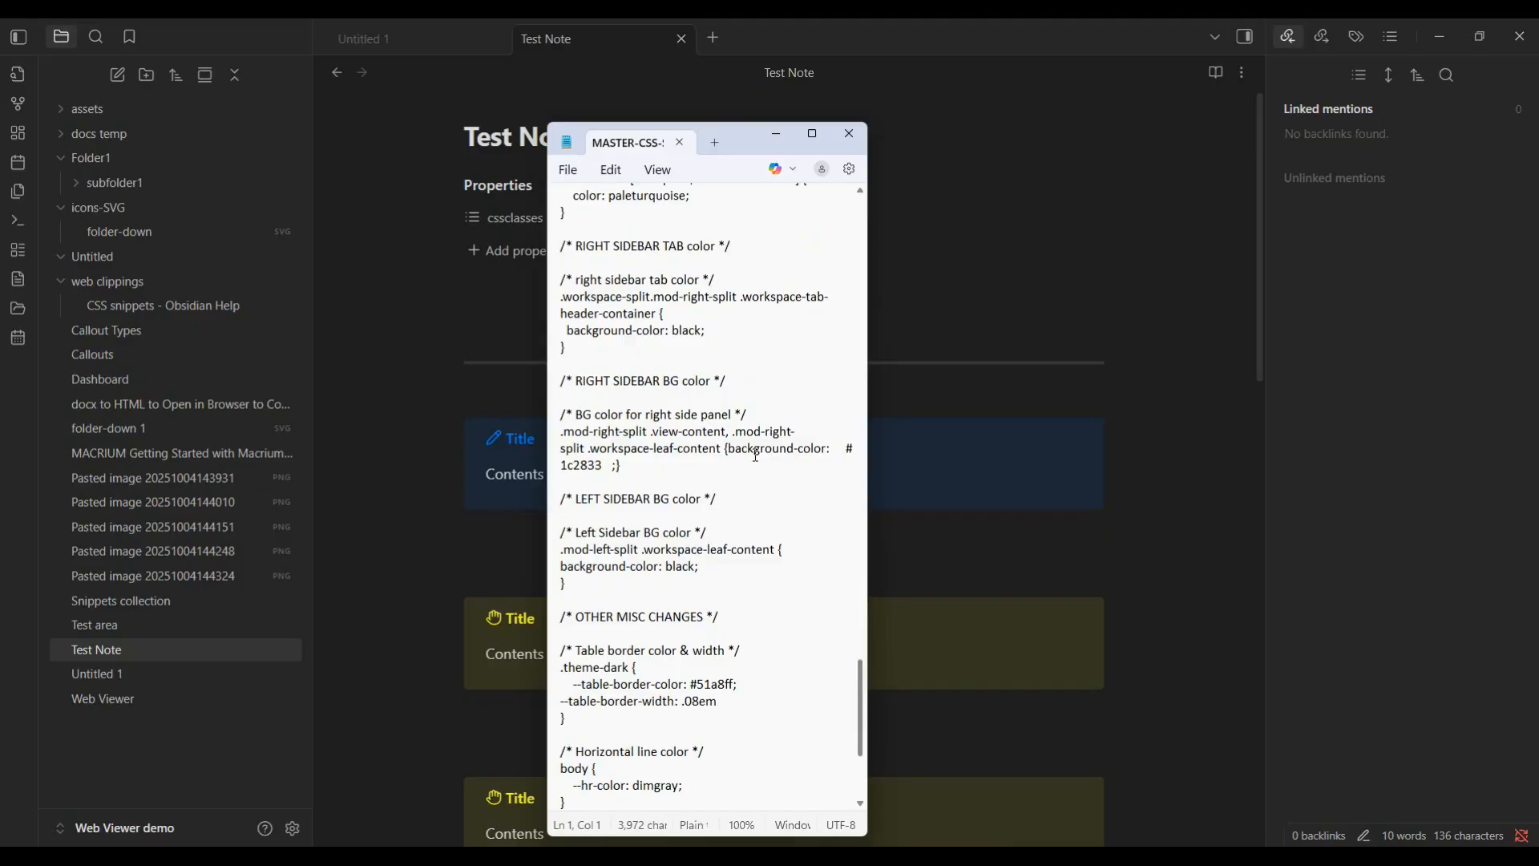
scroll(756, 455, up, 20)
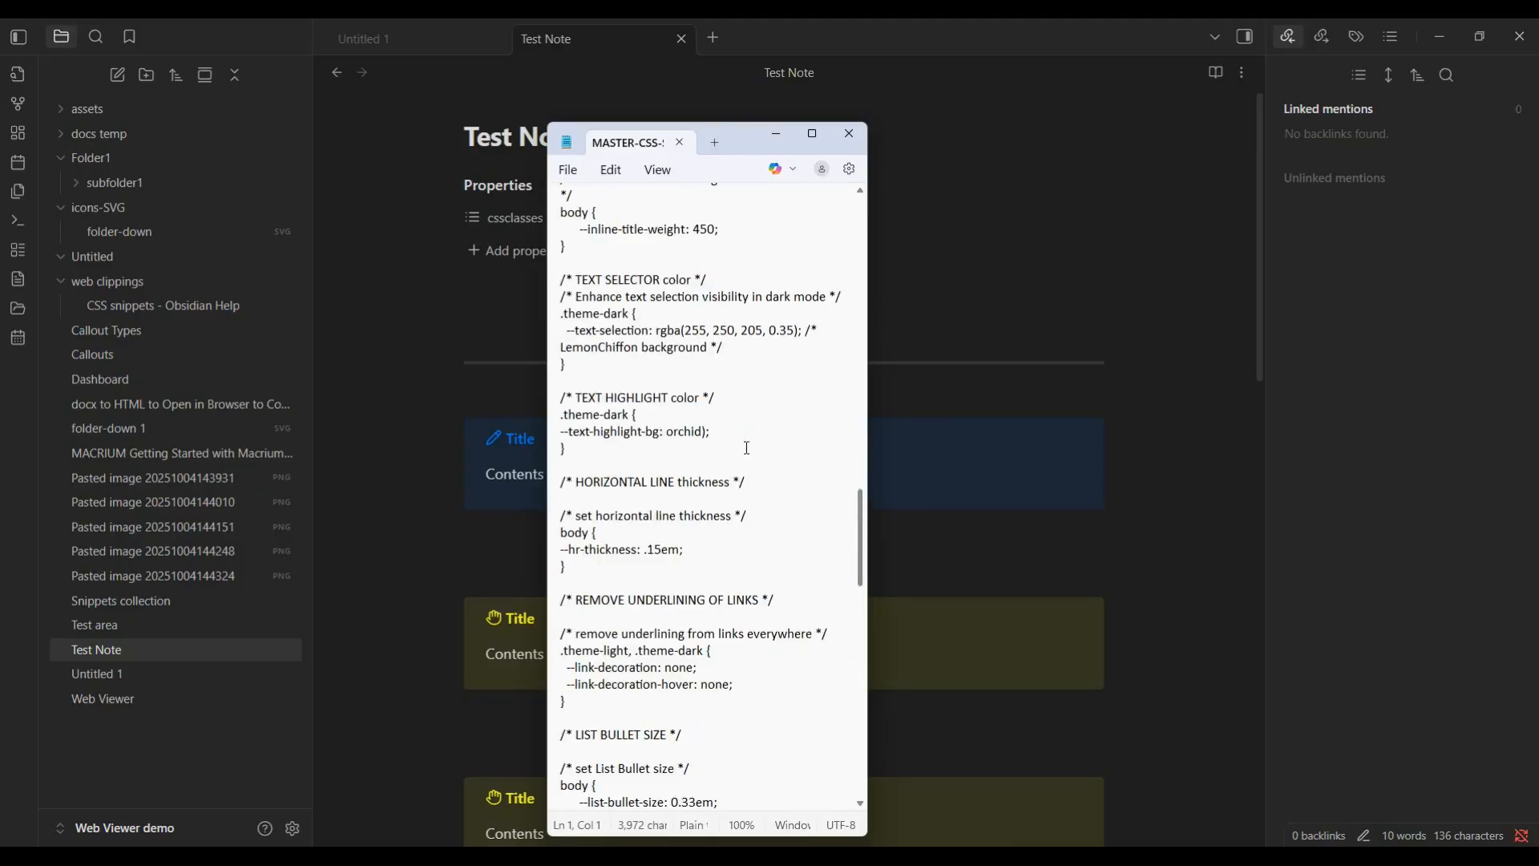
scroll(746, 447, up, 20)
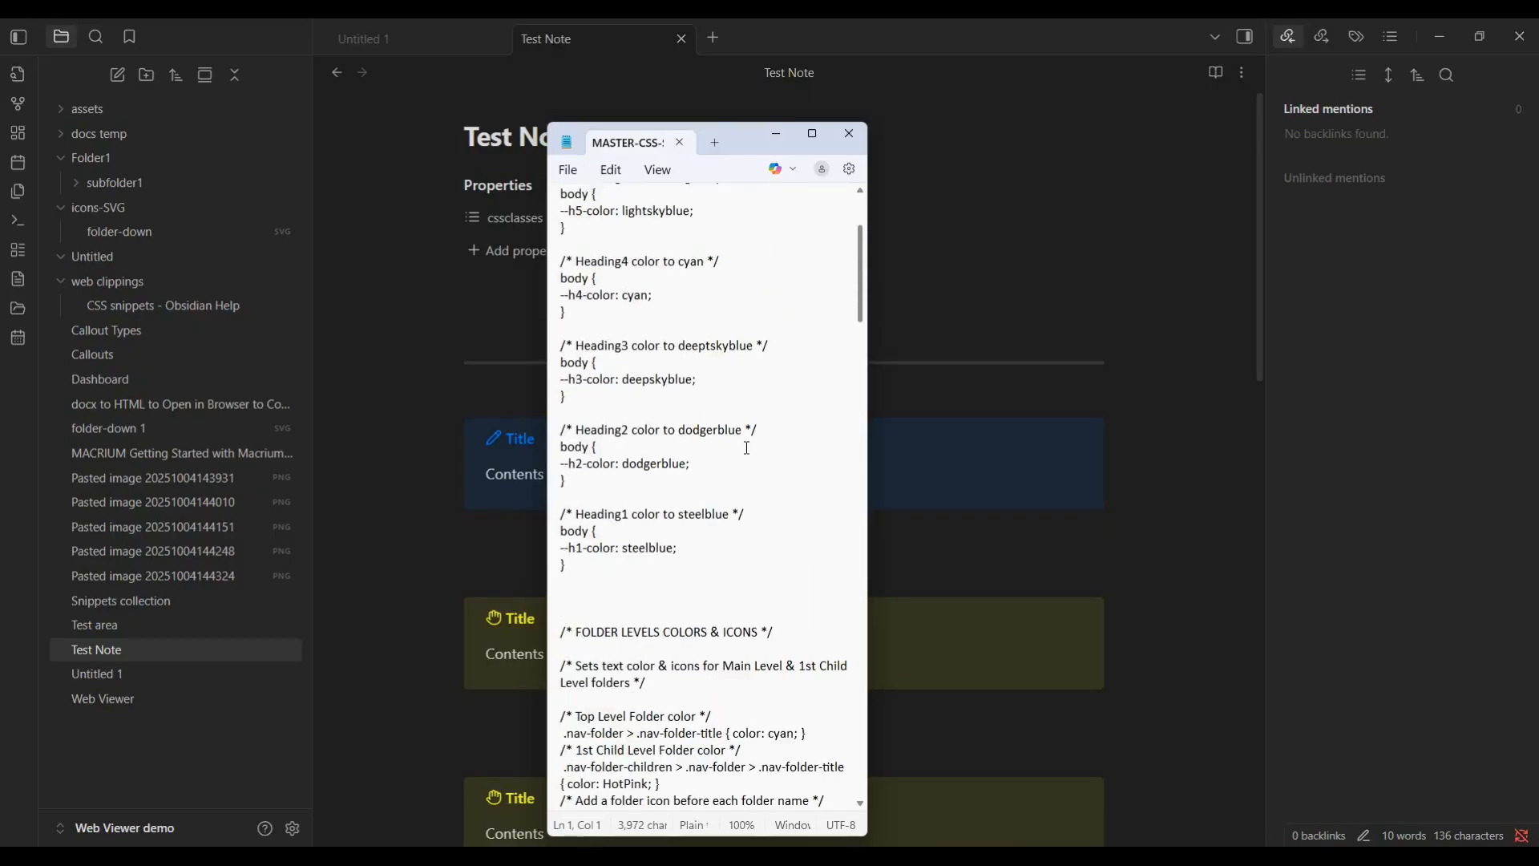
scroll(746, 447, up, 4)
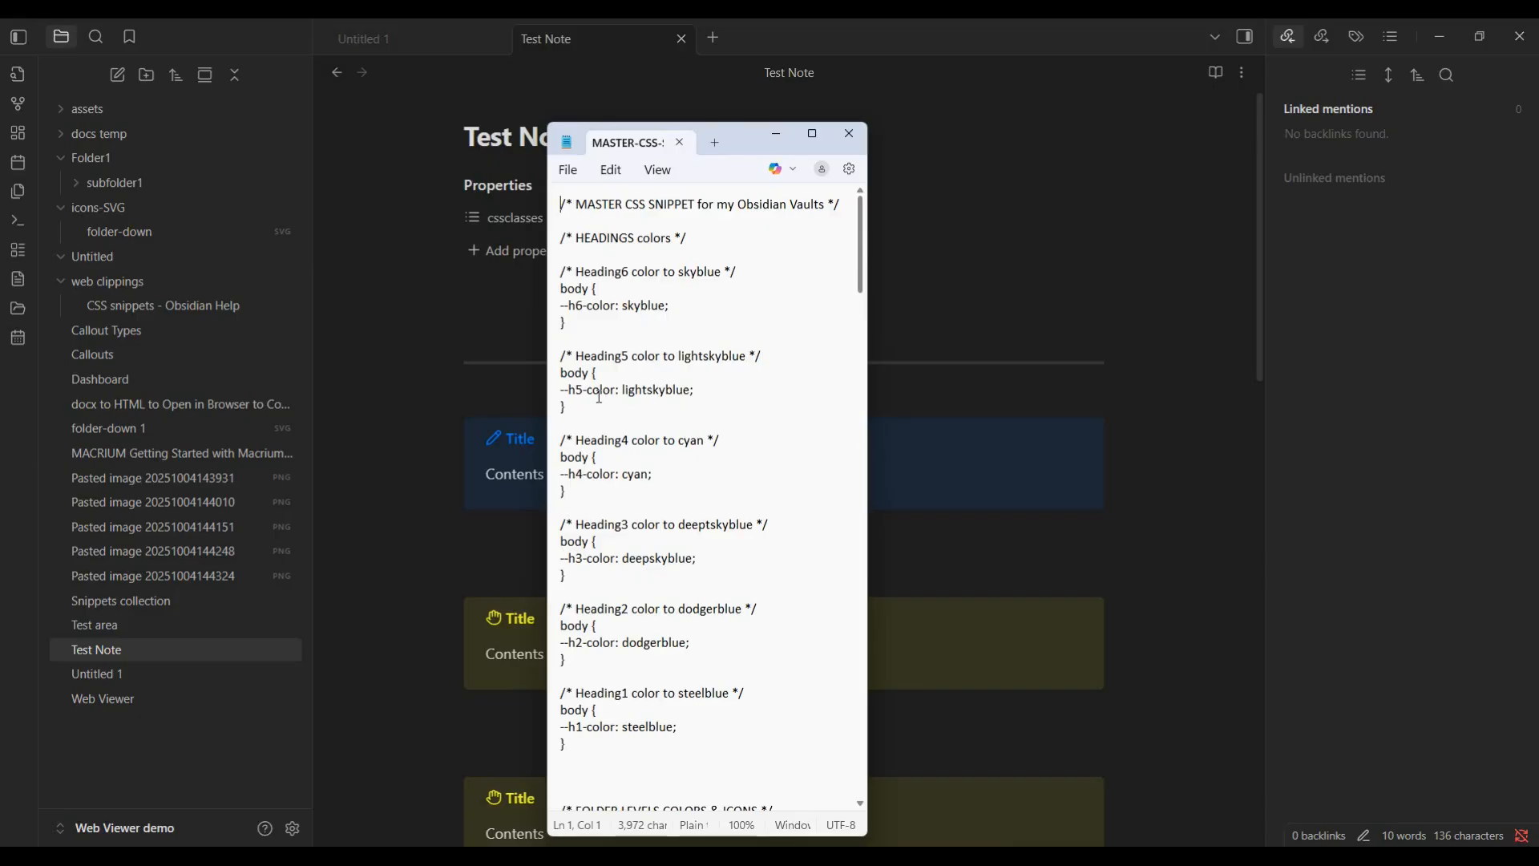
scroll(615, 523, down, 3)
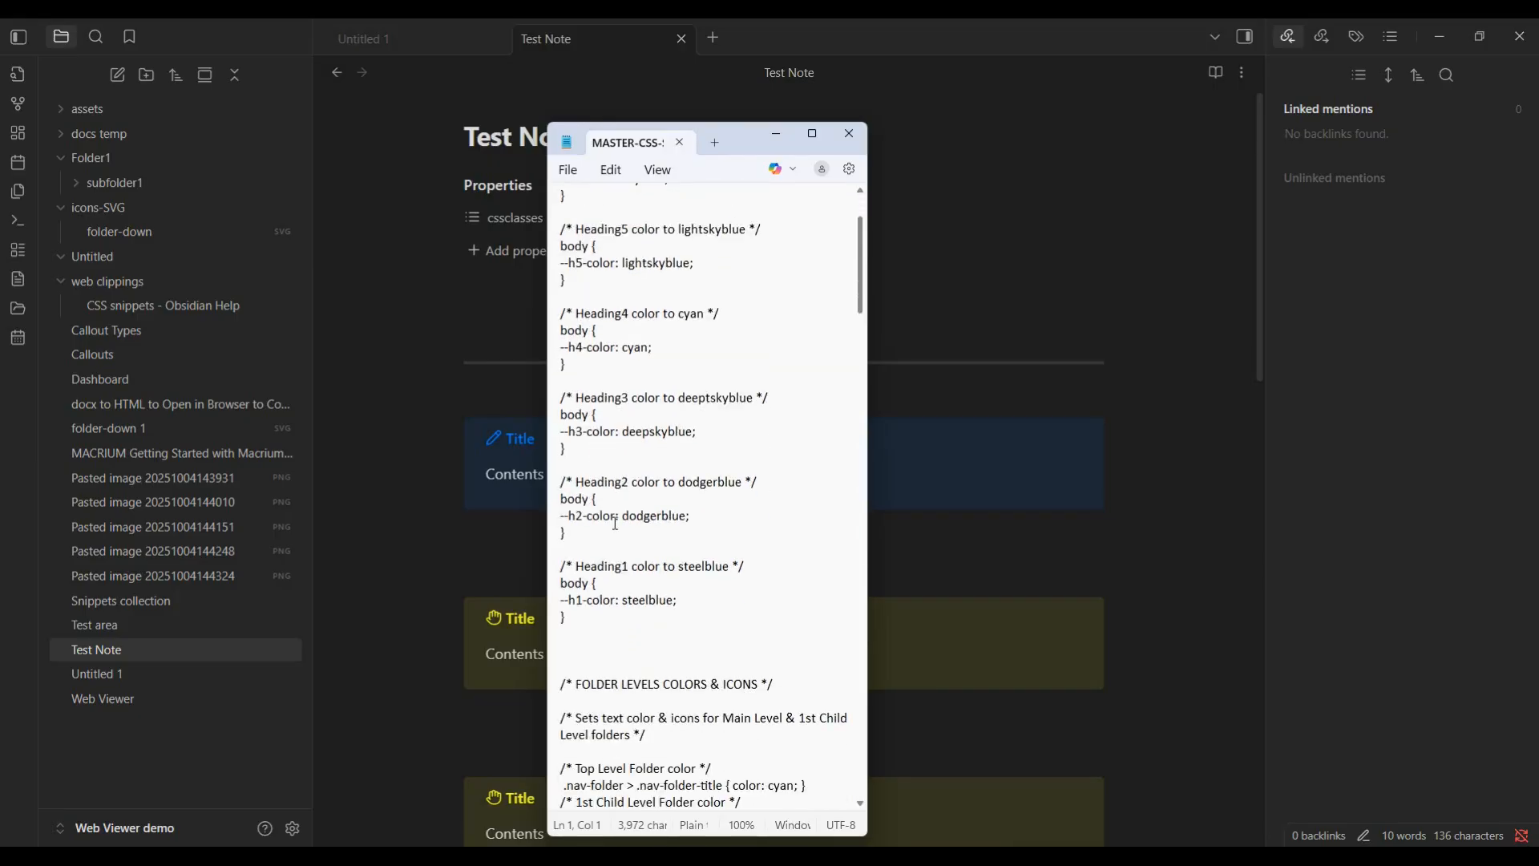
scroll(616, 521, down, 15)
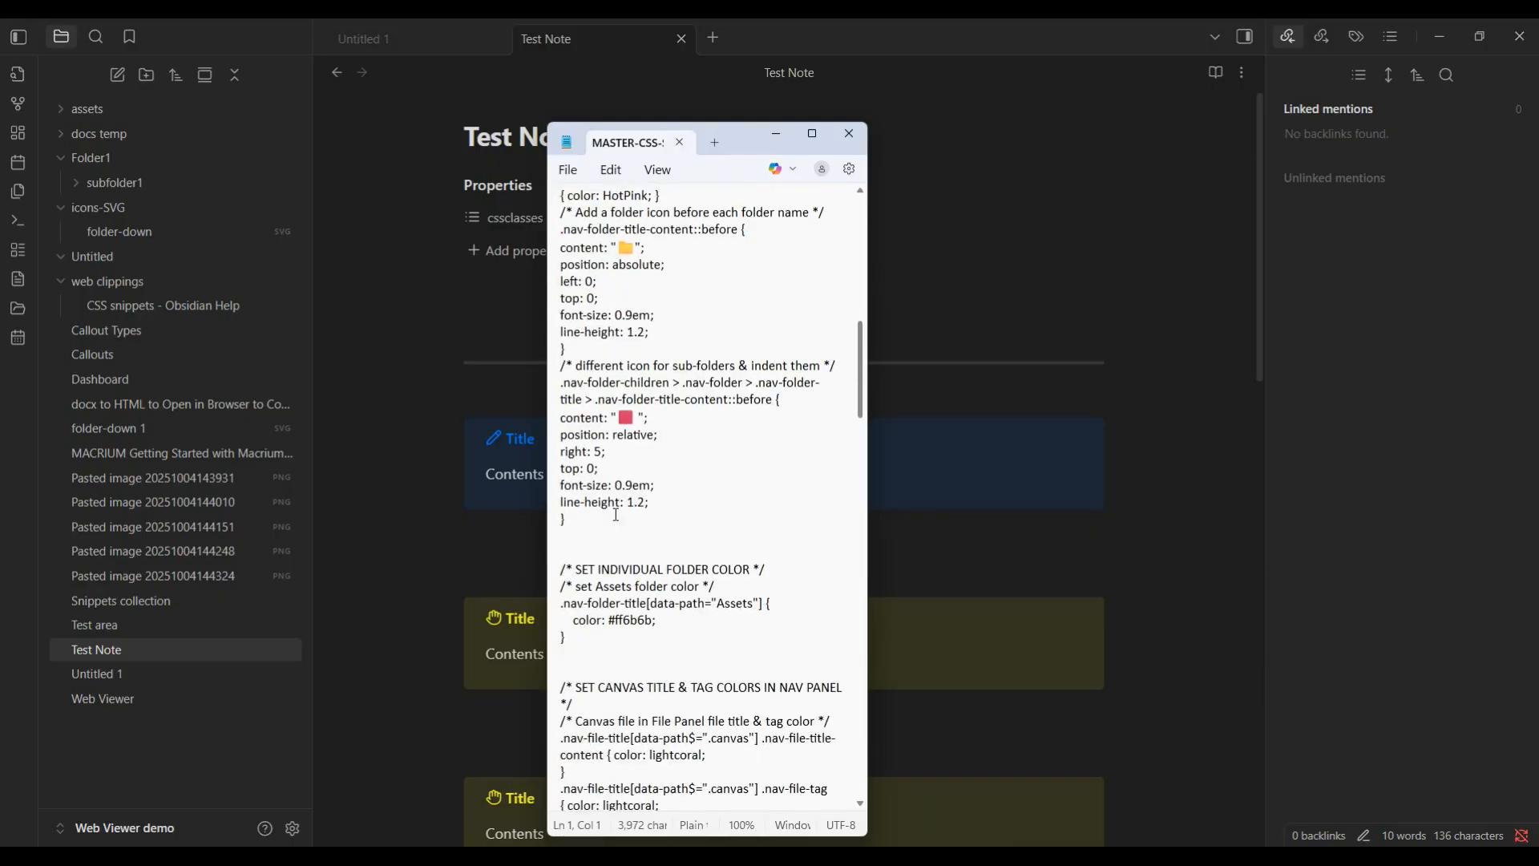
scroll(616, 515, up, 8)
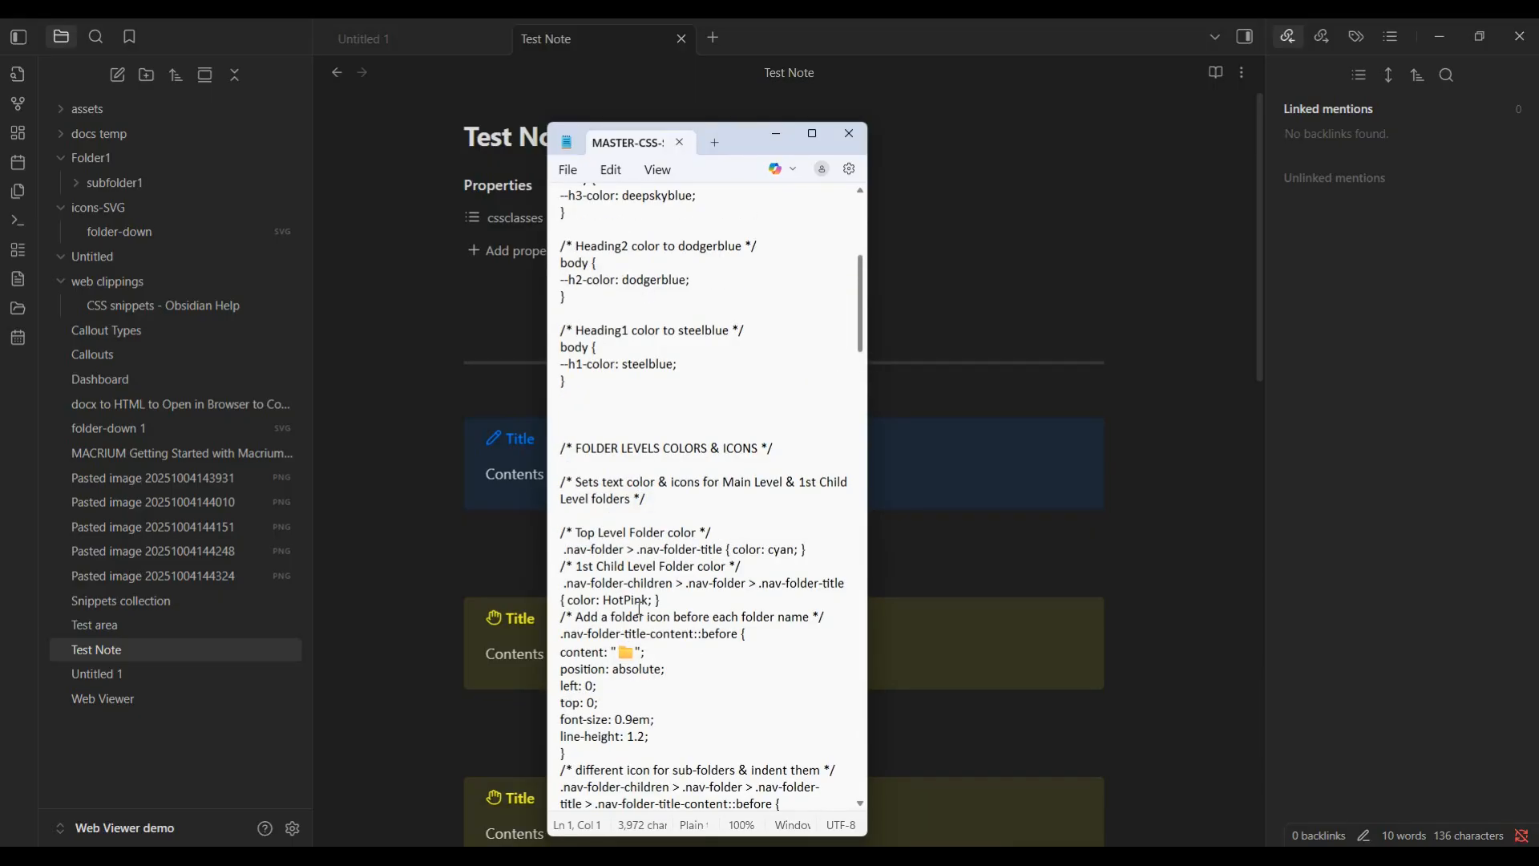
scroll(639, 609, down, 10)
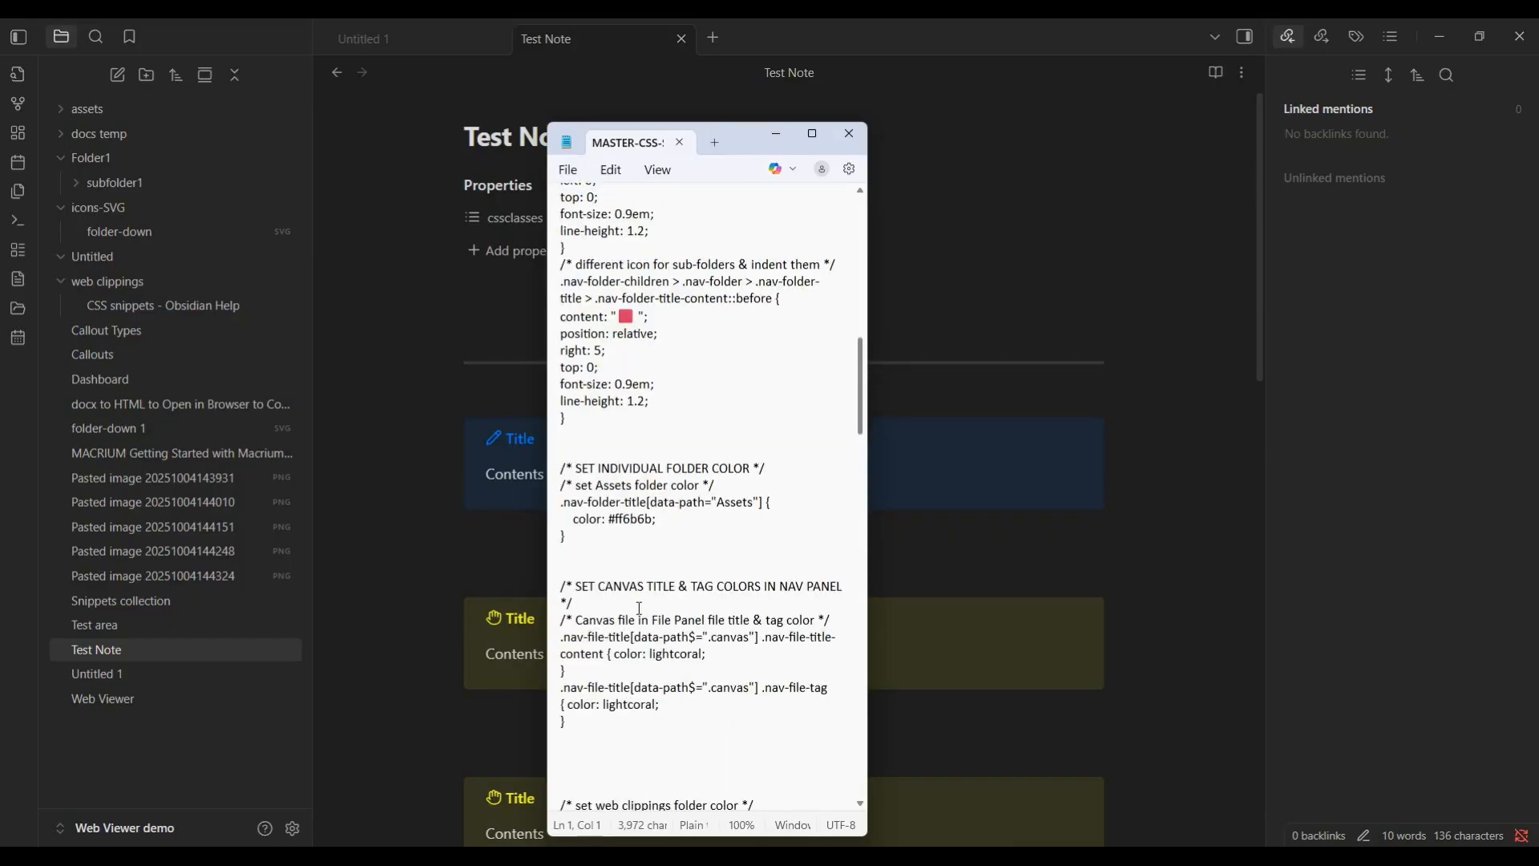
scroll(639, 609, down, 9)
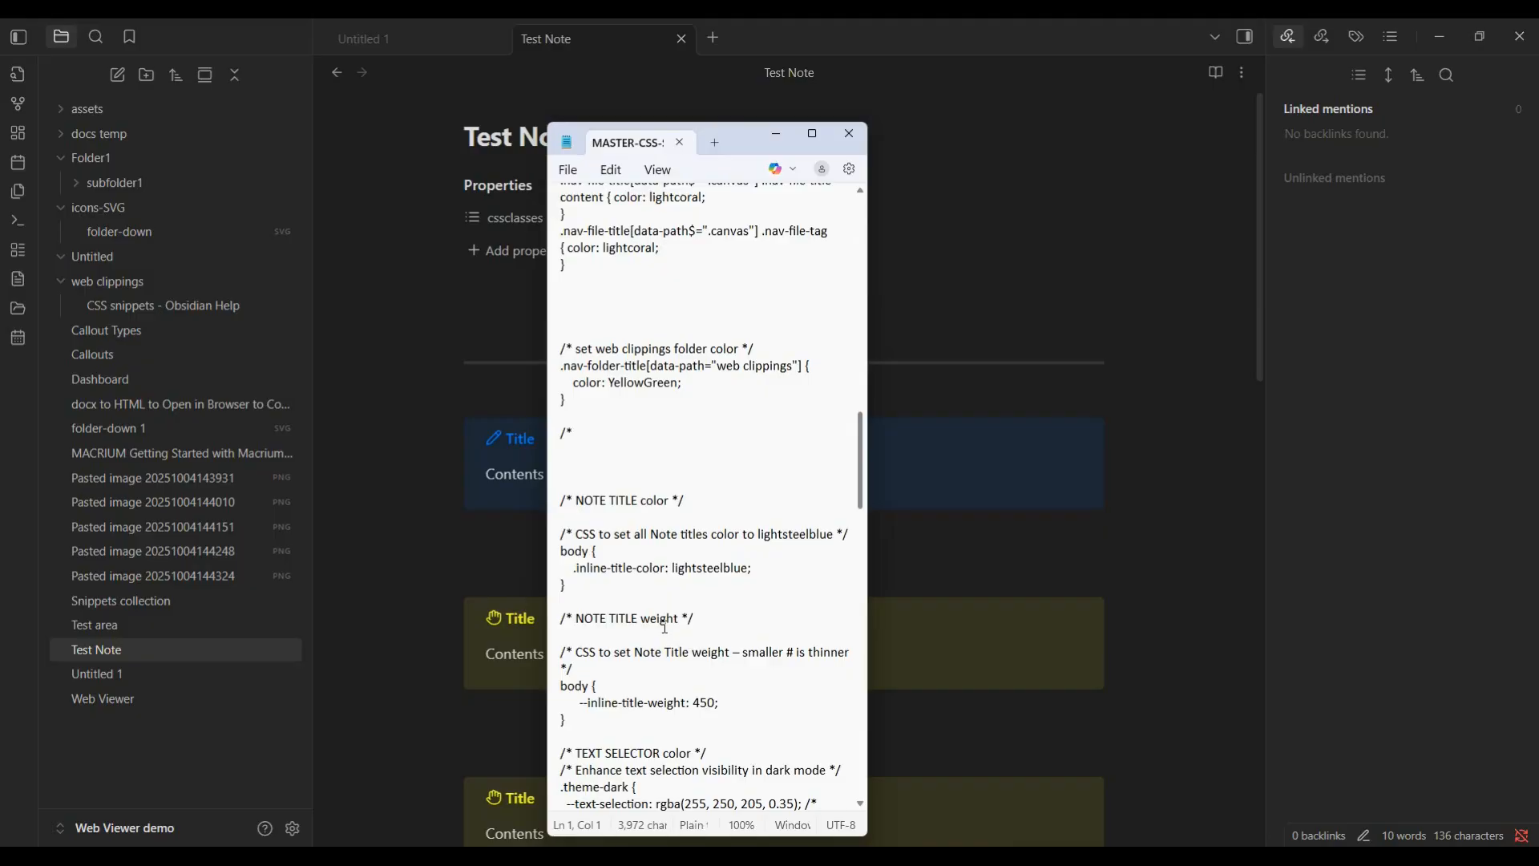
scroll(657, 614, up, 10)
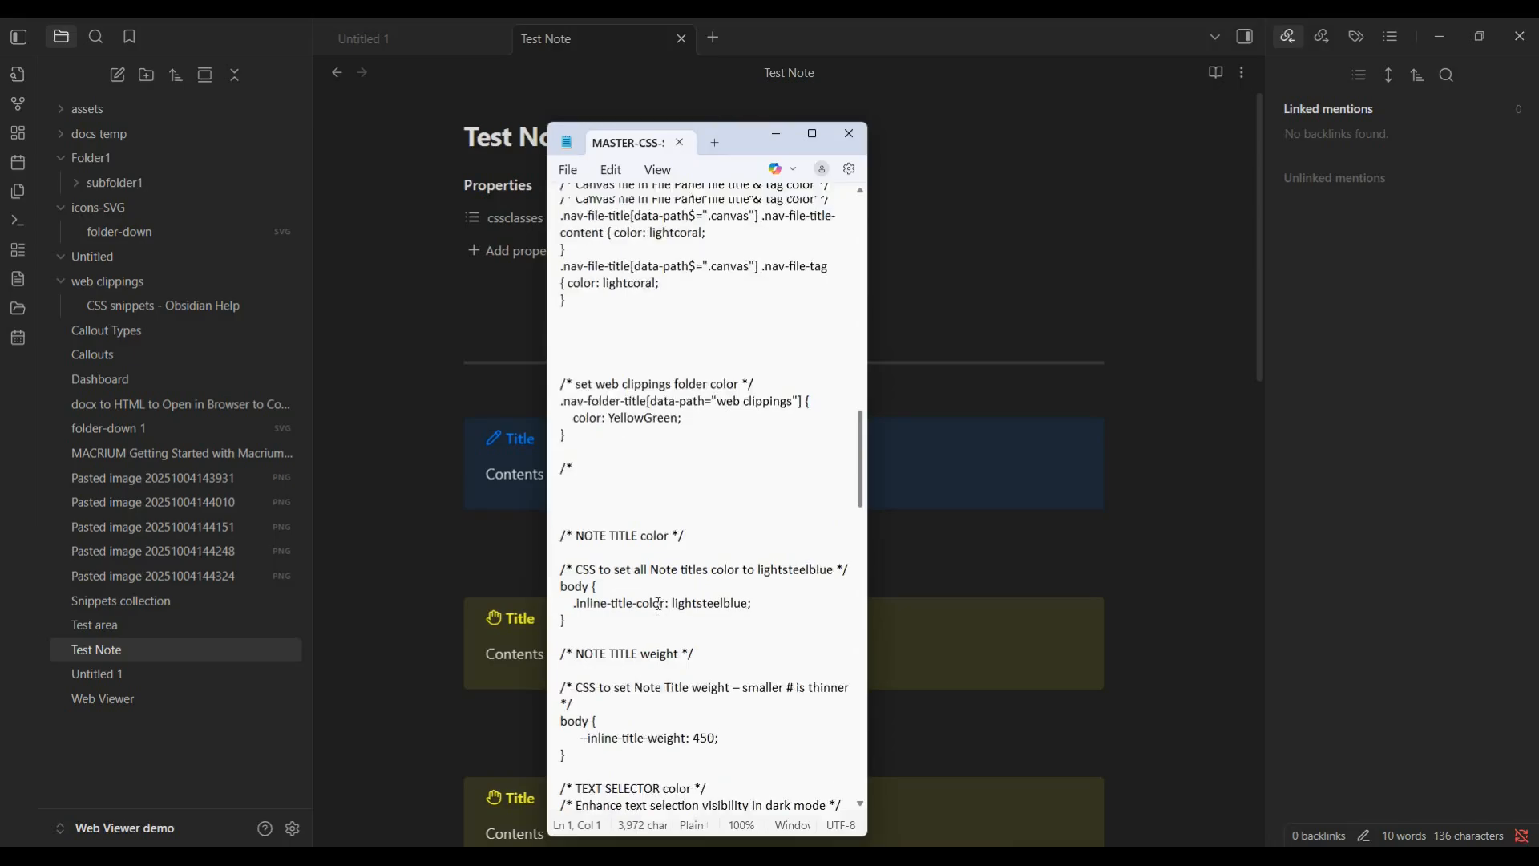
scroll(649, 583, up, 15)
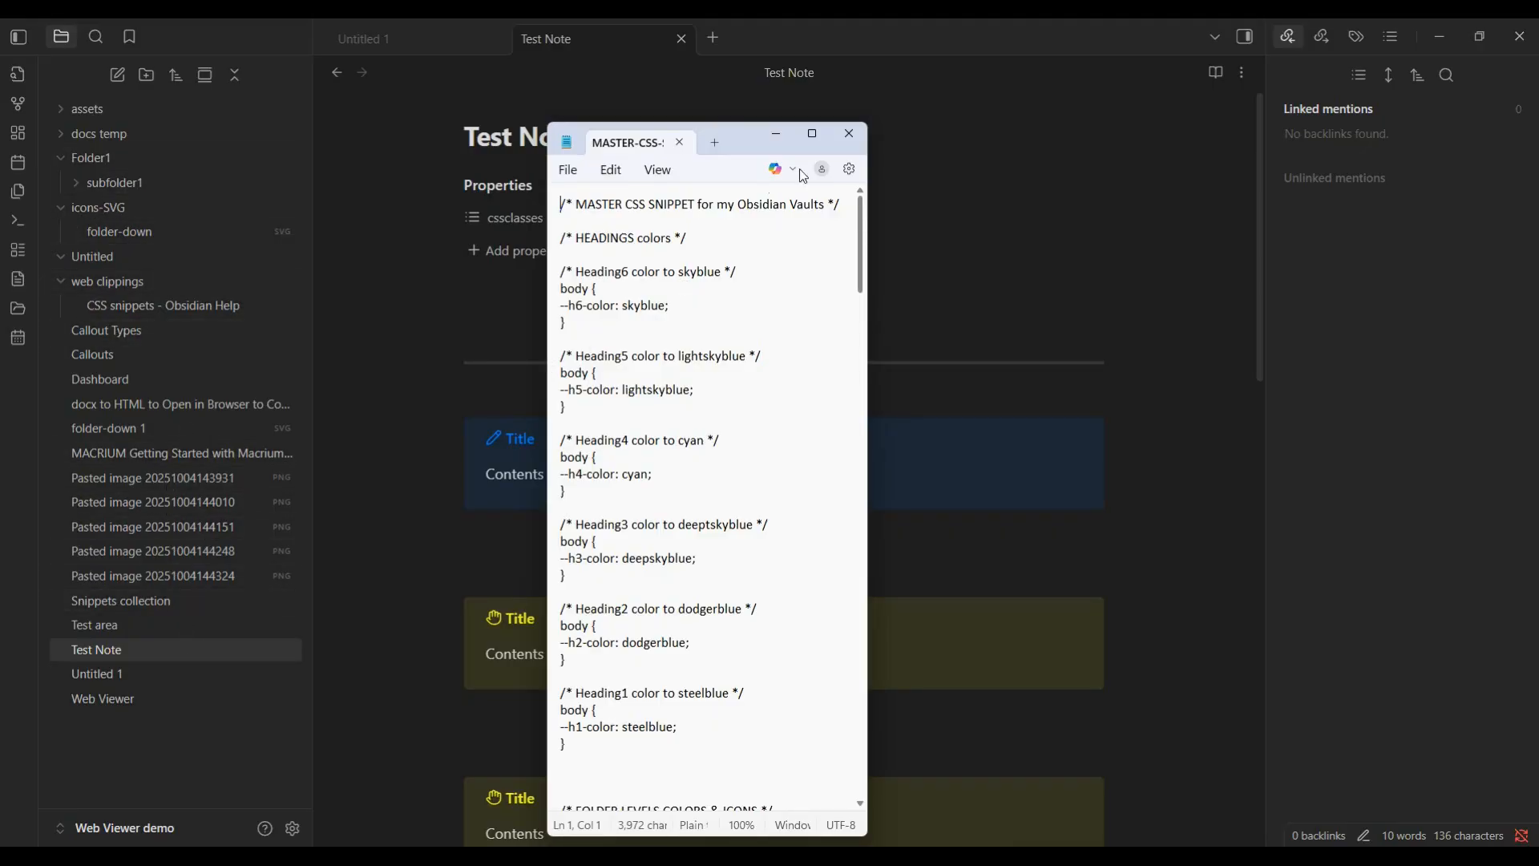
click(776, 134)
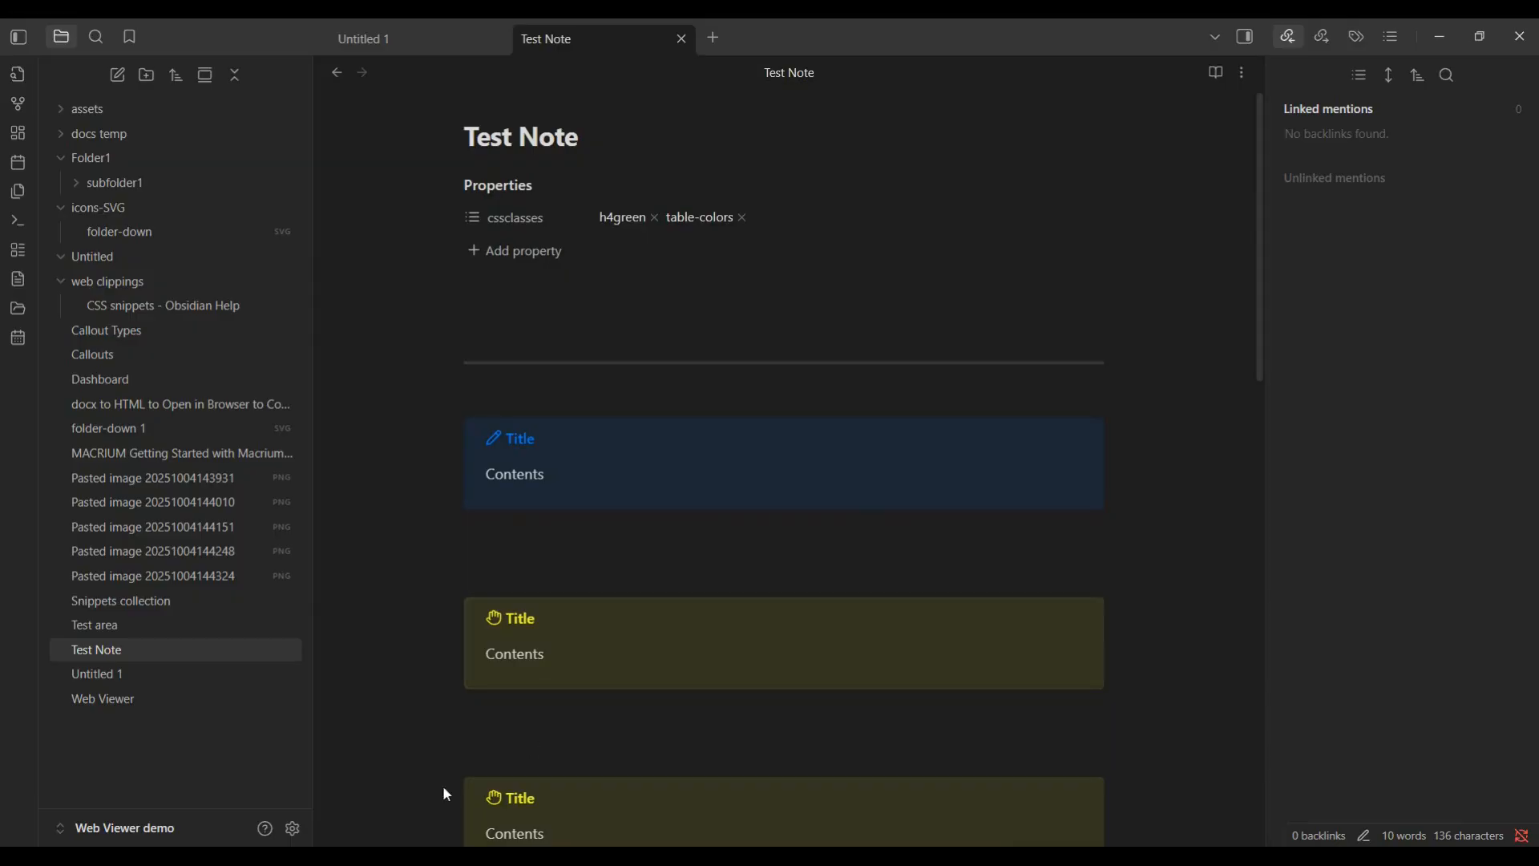
Enable the MASTER-CSS-SNIPPET-for-my-Obsidian-Vaults_NEW_10-04-25 snippet in Obsidian's Appearance settings and close the settings
click(293, 828)
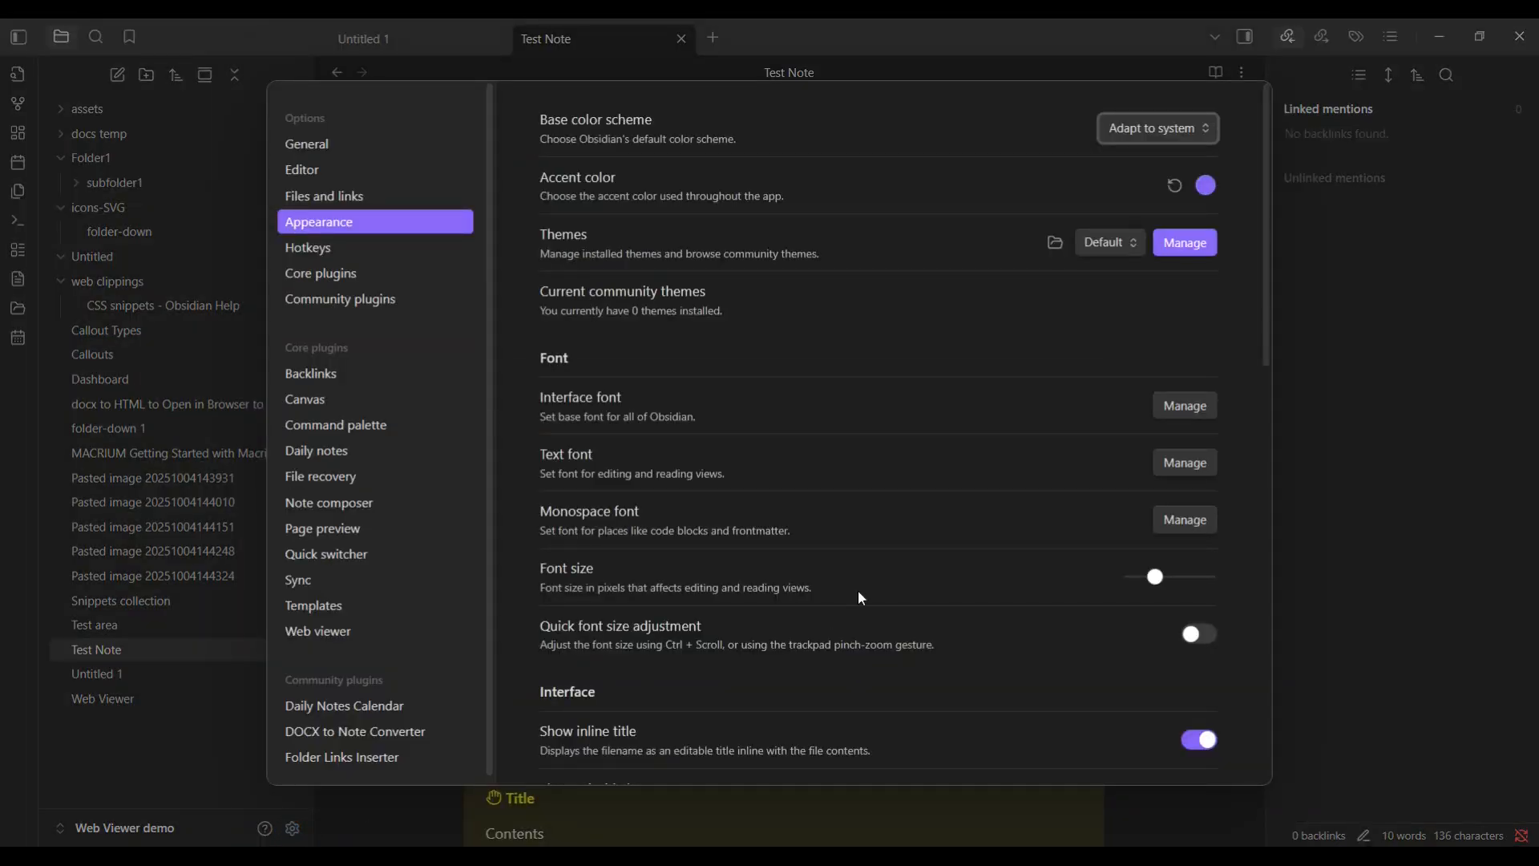
scroll(935, 534, down, 7)
scroll(935, 538, down, 6)
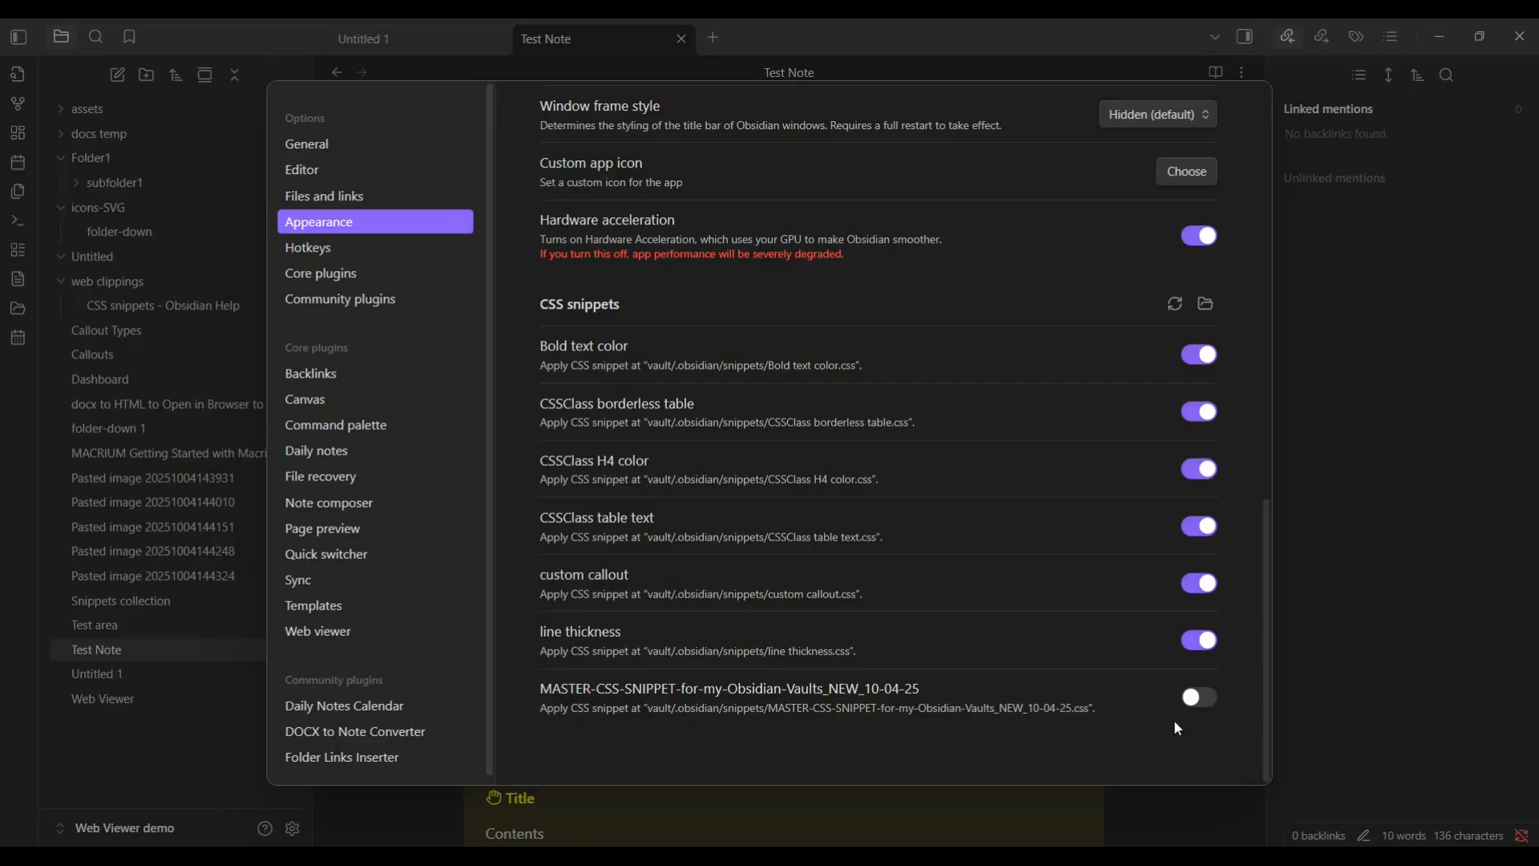
click(1210, 699)
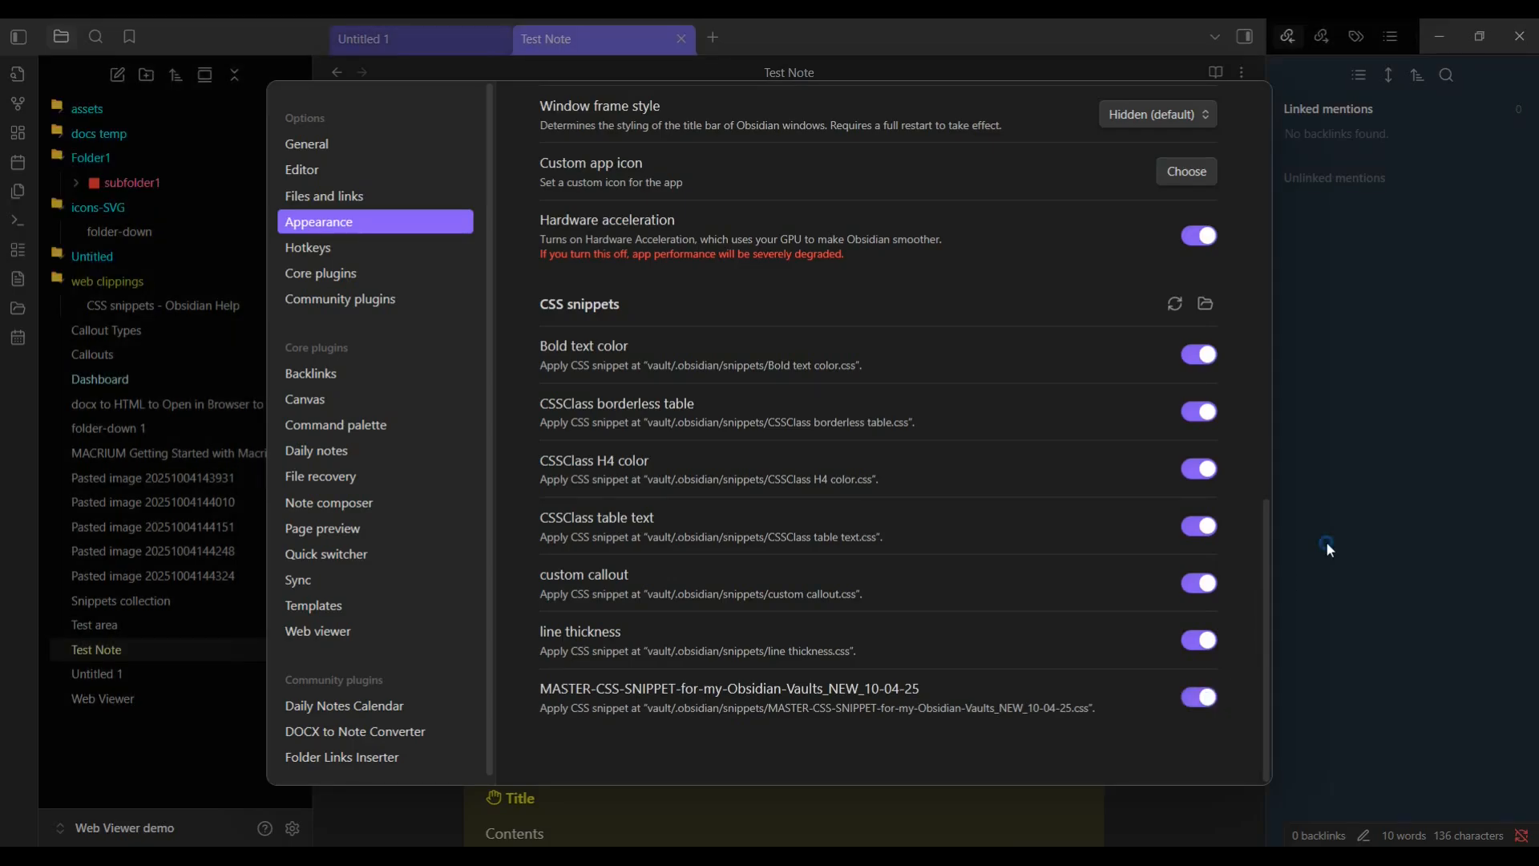
click(1326, 541)
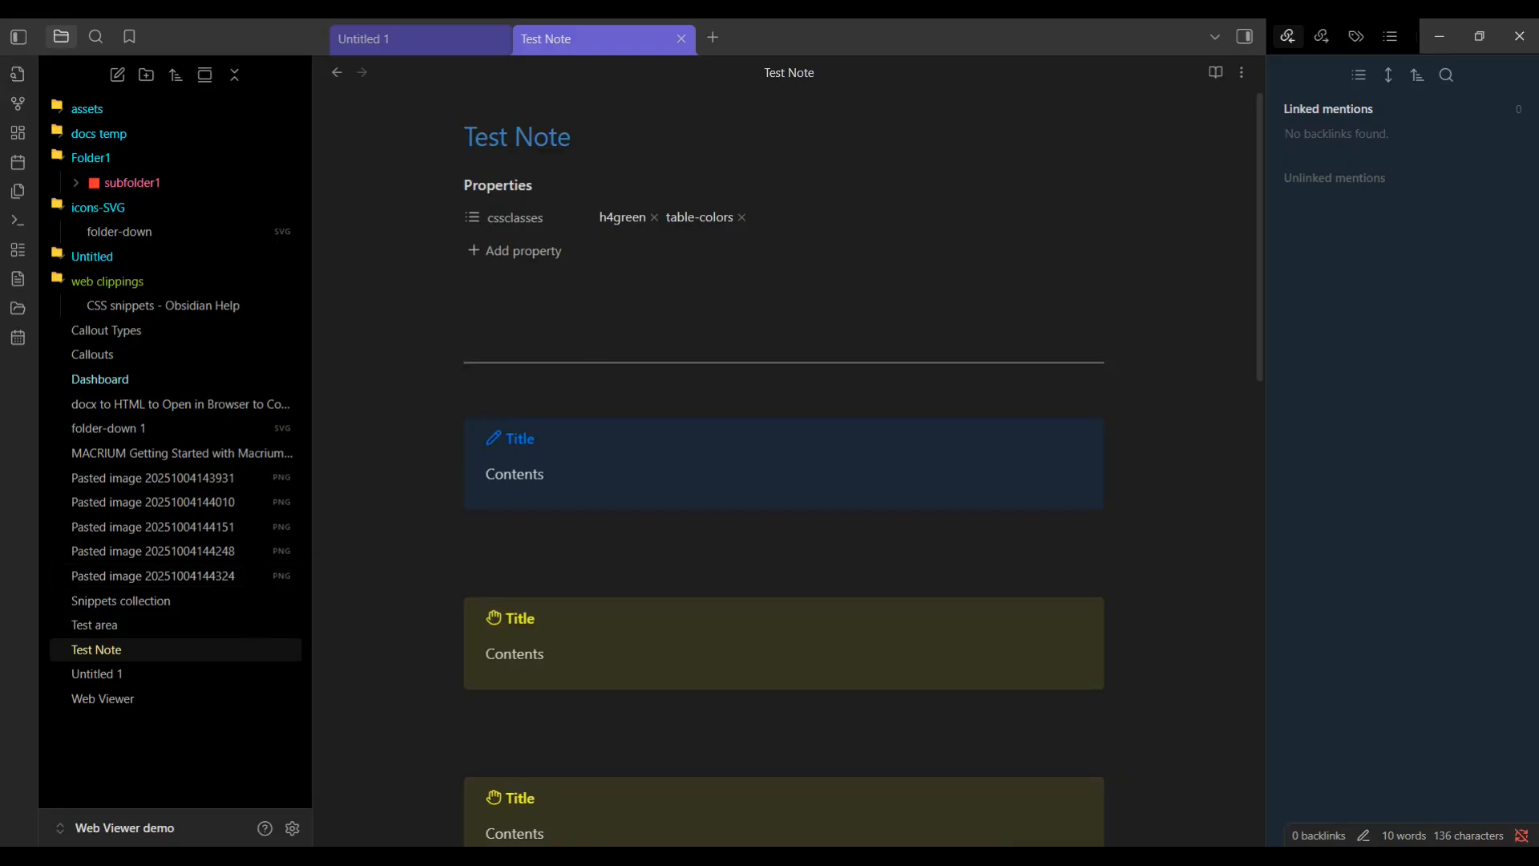
View the Left Side Panel BG color snippet in the browser and check the styling of Test area, Test Note and Untitled 1 in Obsidian
key(alt+Tab)
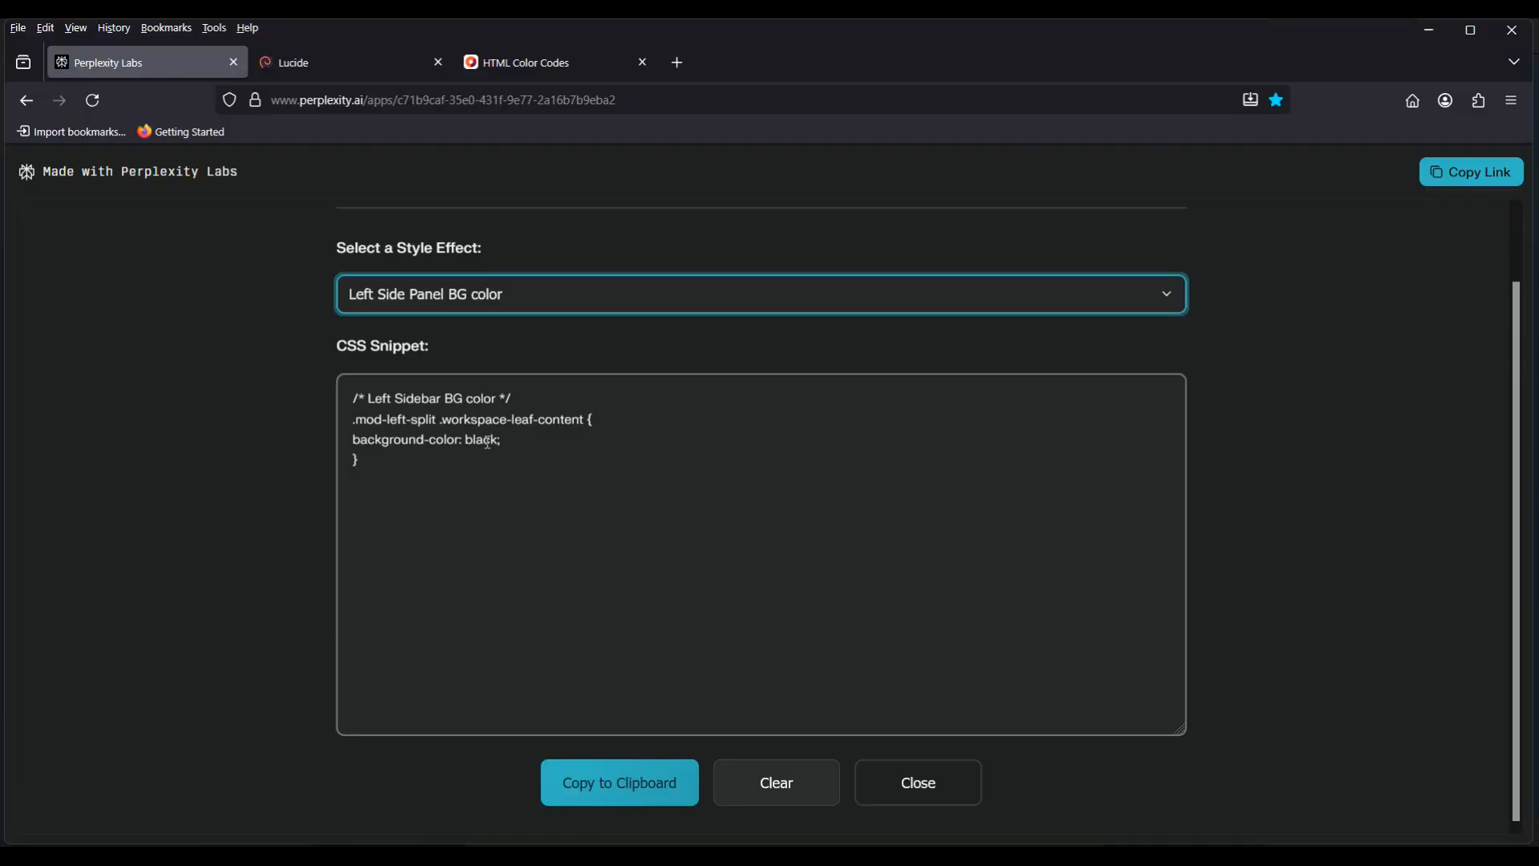
click(1431, 32)
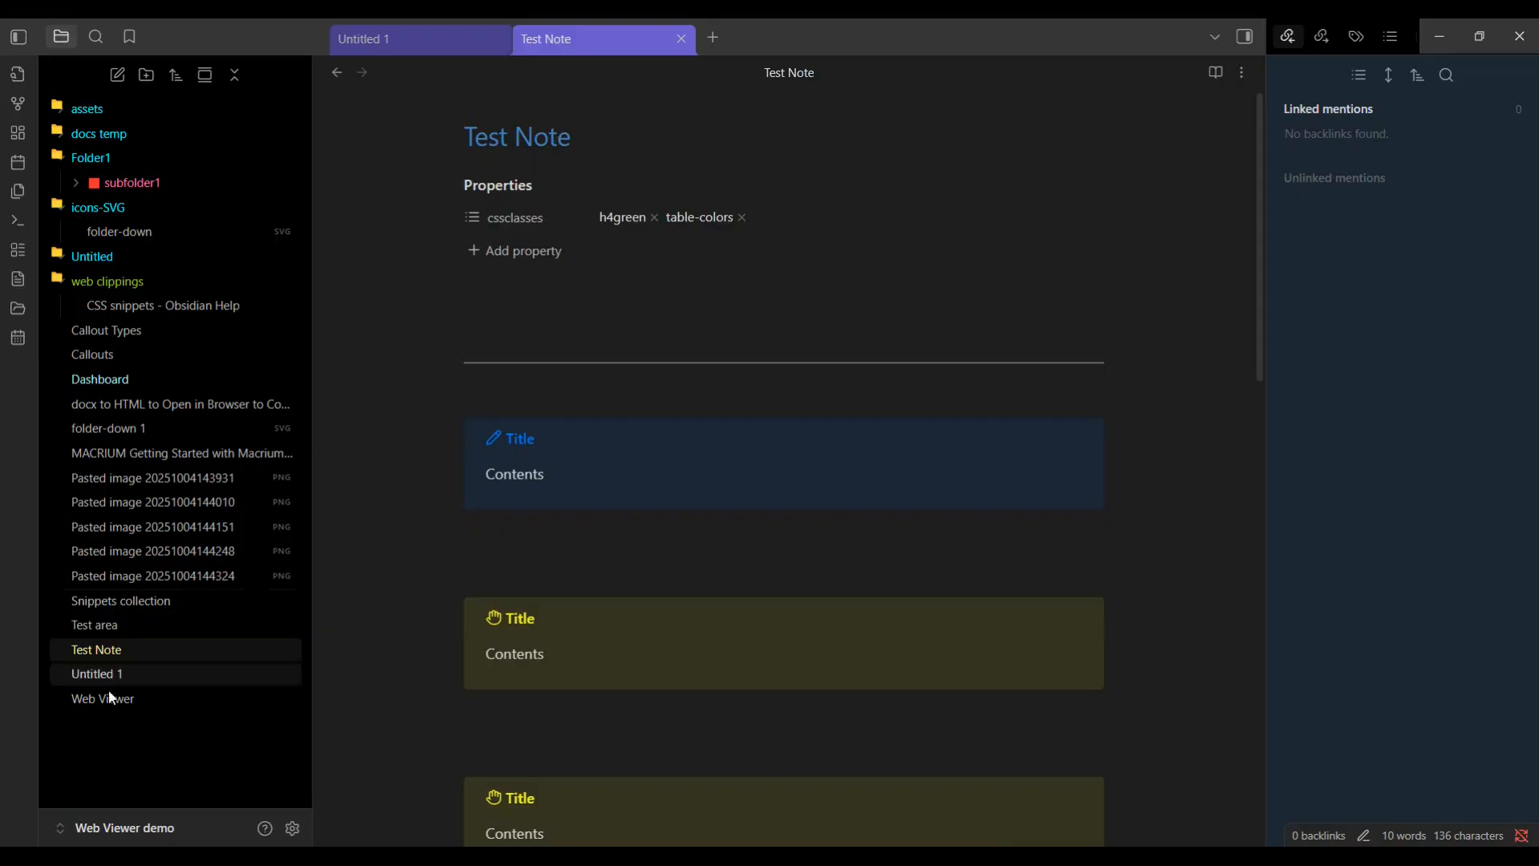
click(105, 633)
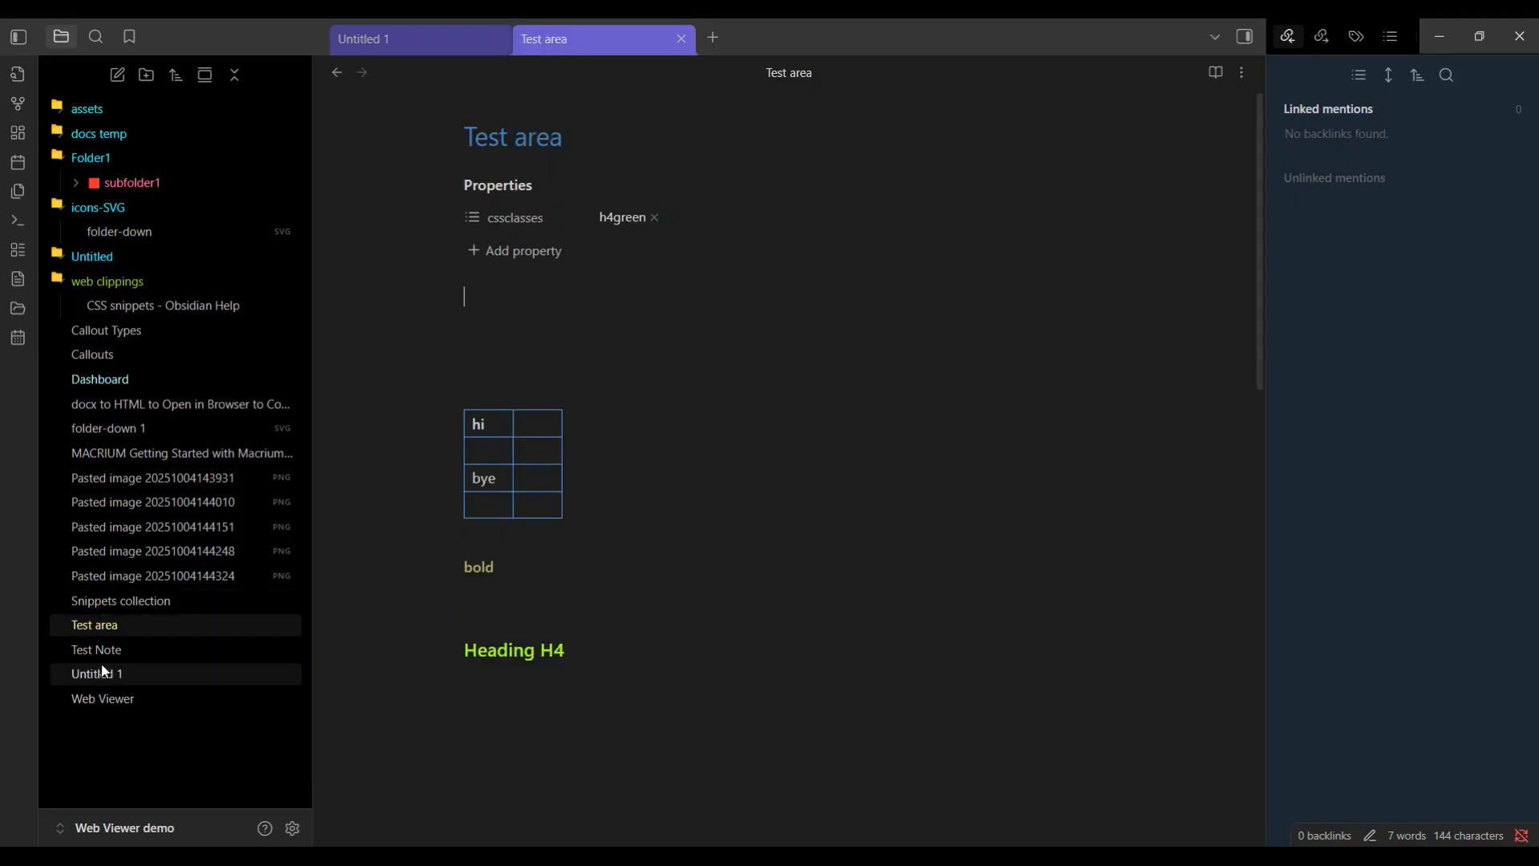
click(105, 653)
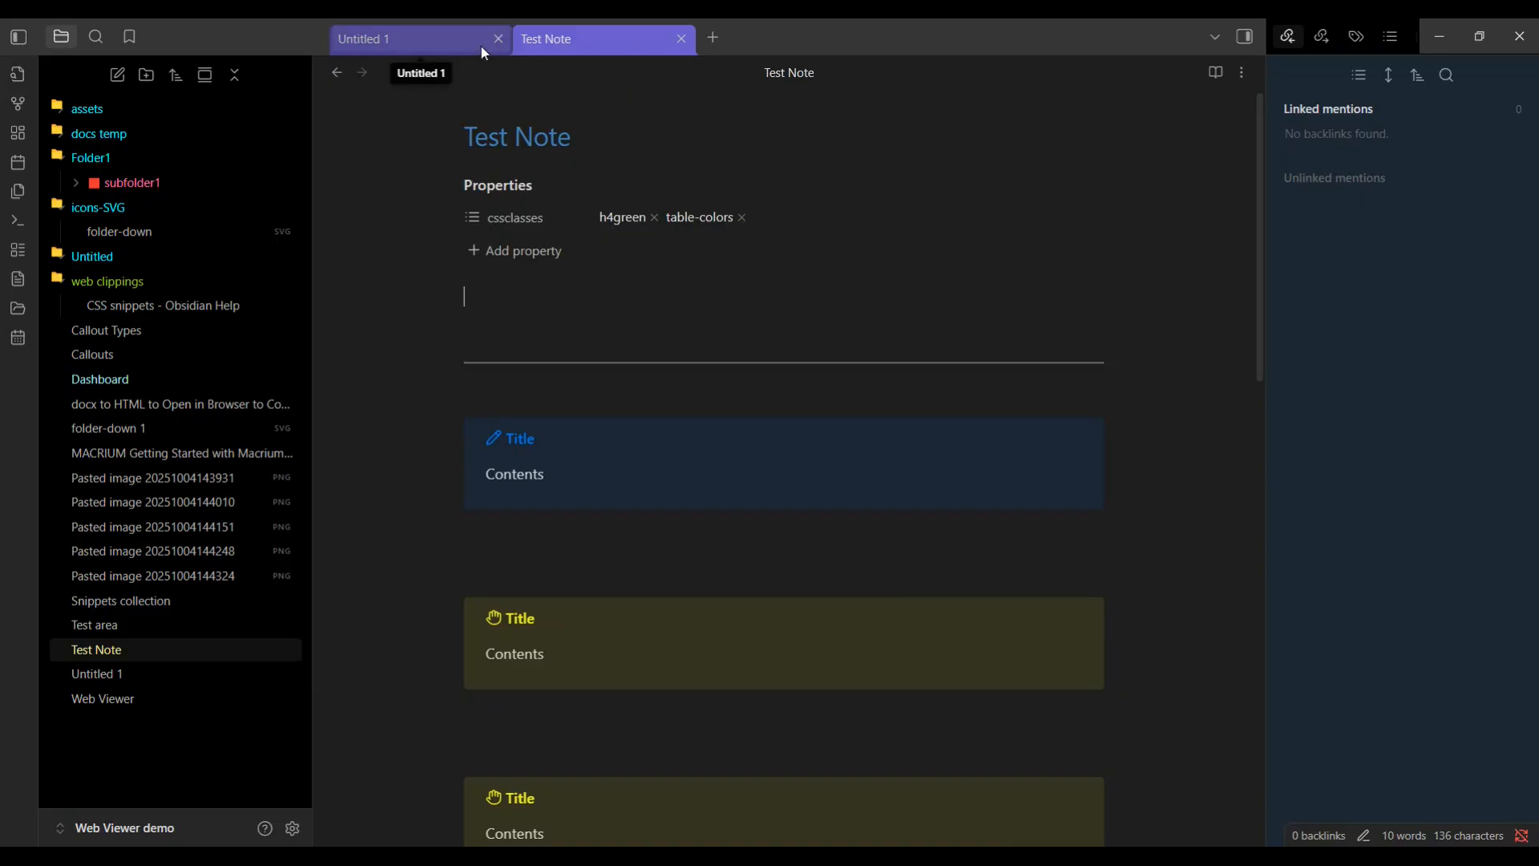
click(420, 39)
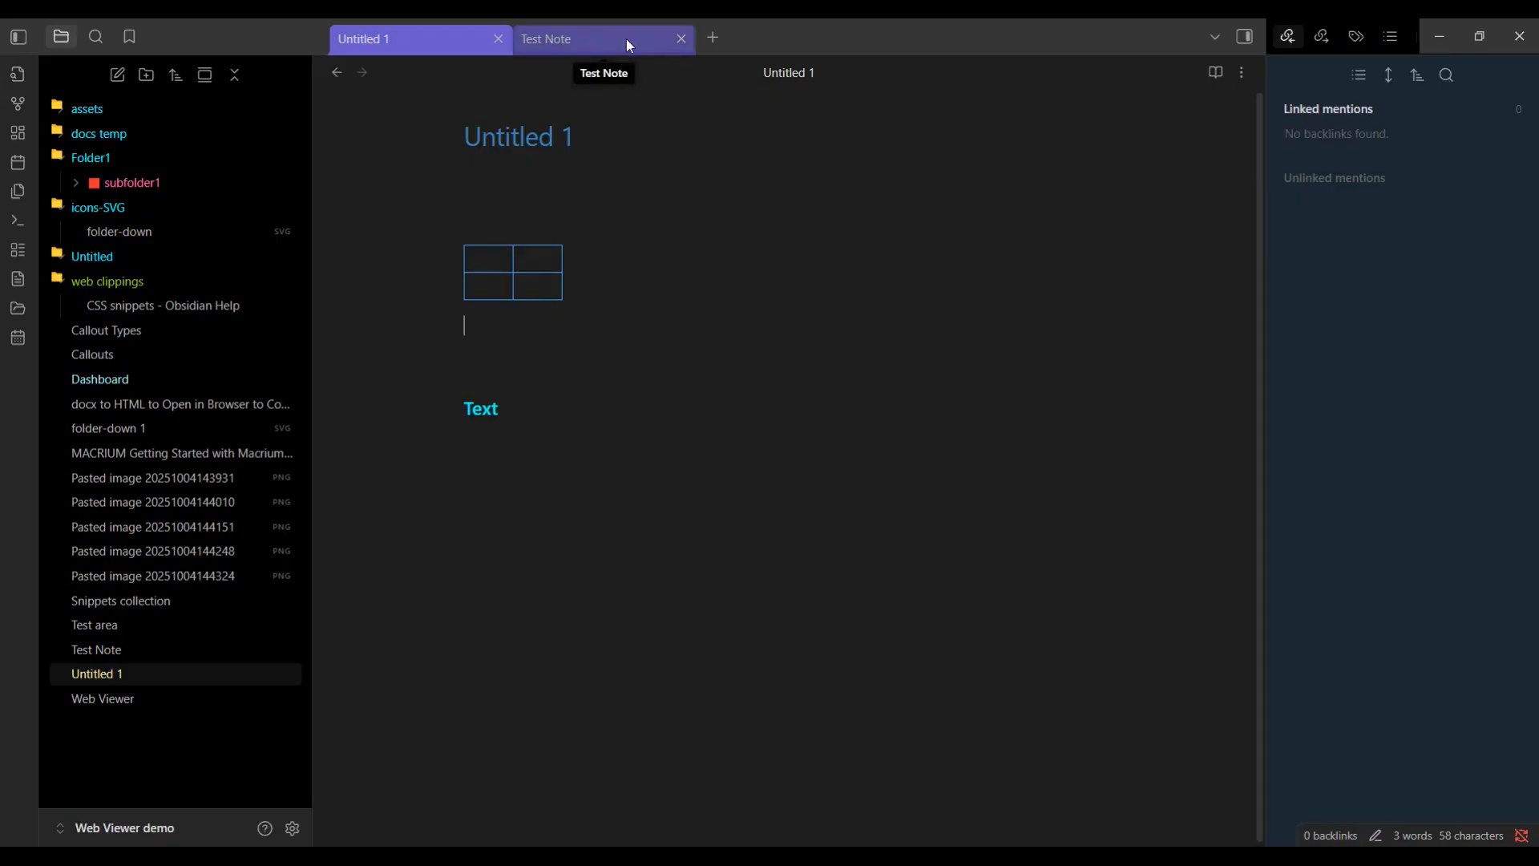
click(628, 40)
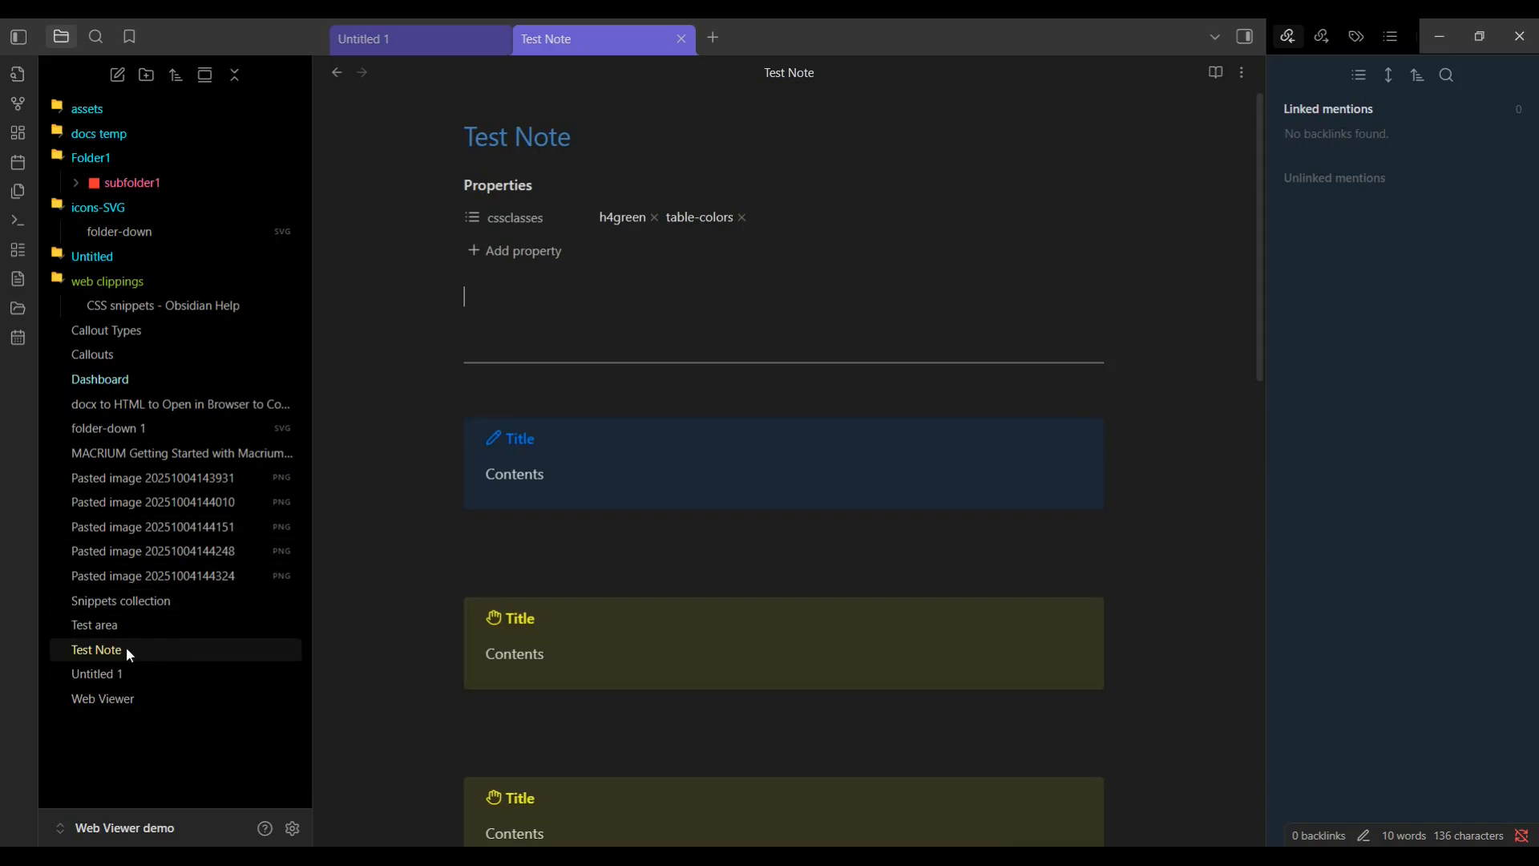
mouse_move(102, 654)
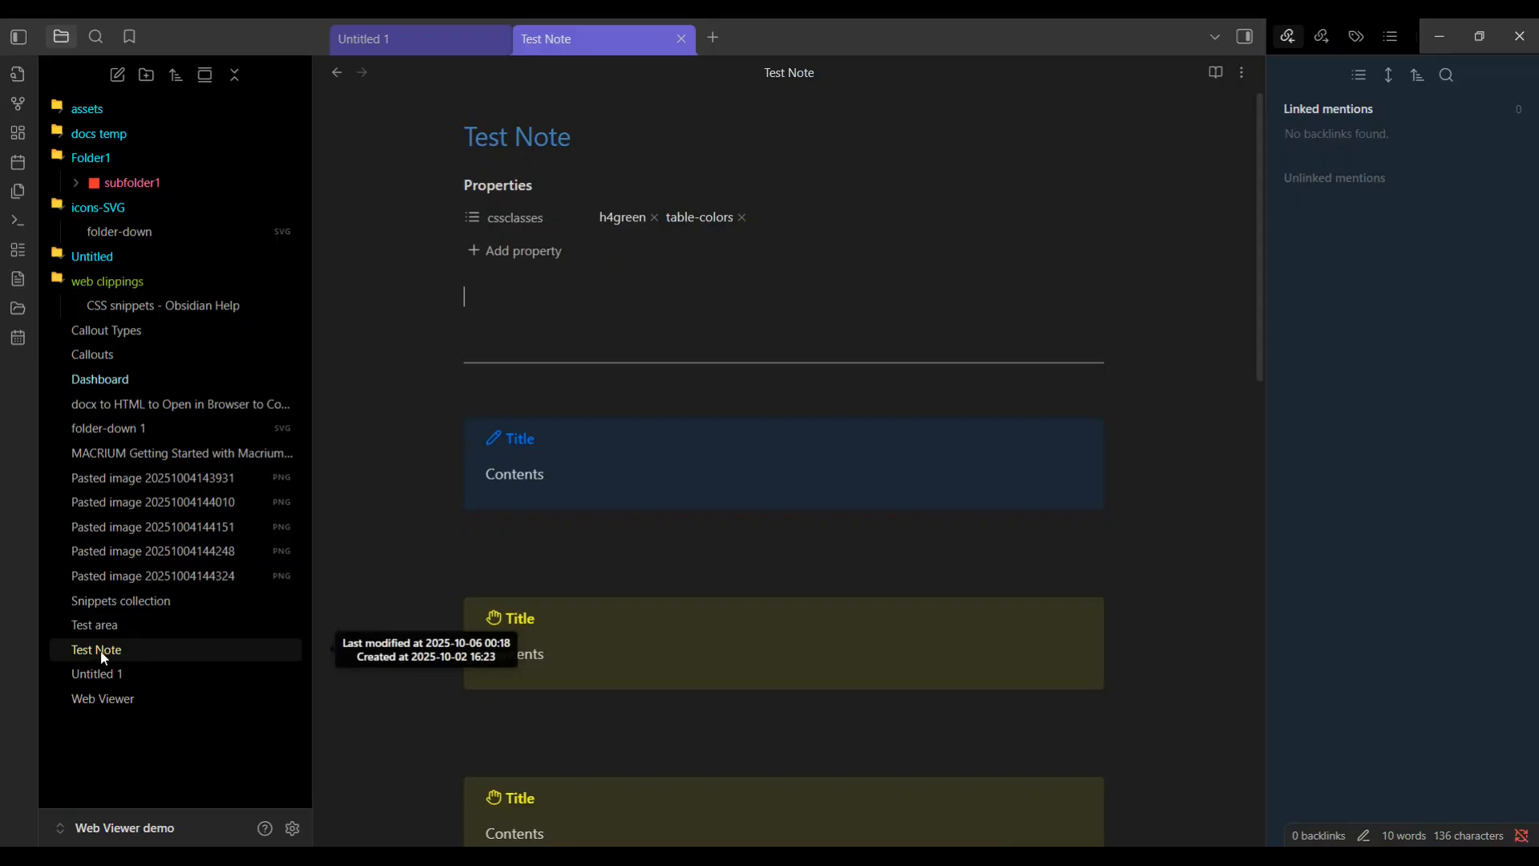
right_click(117, 649)
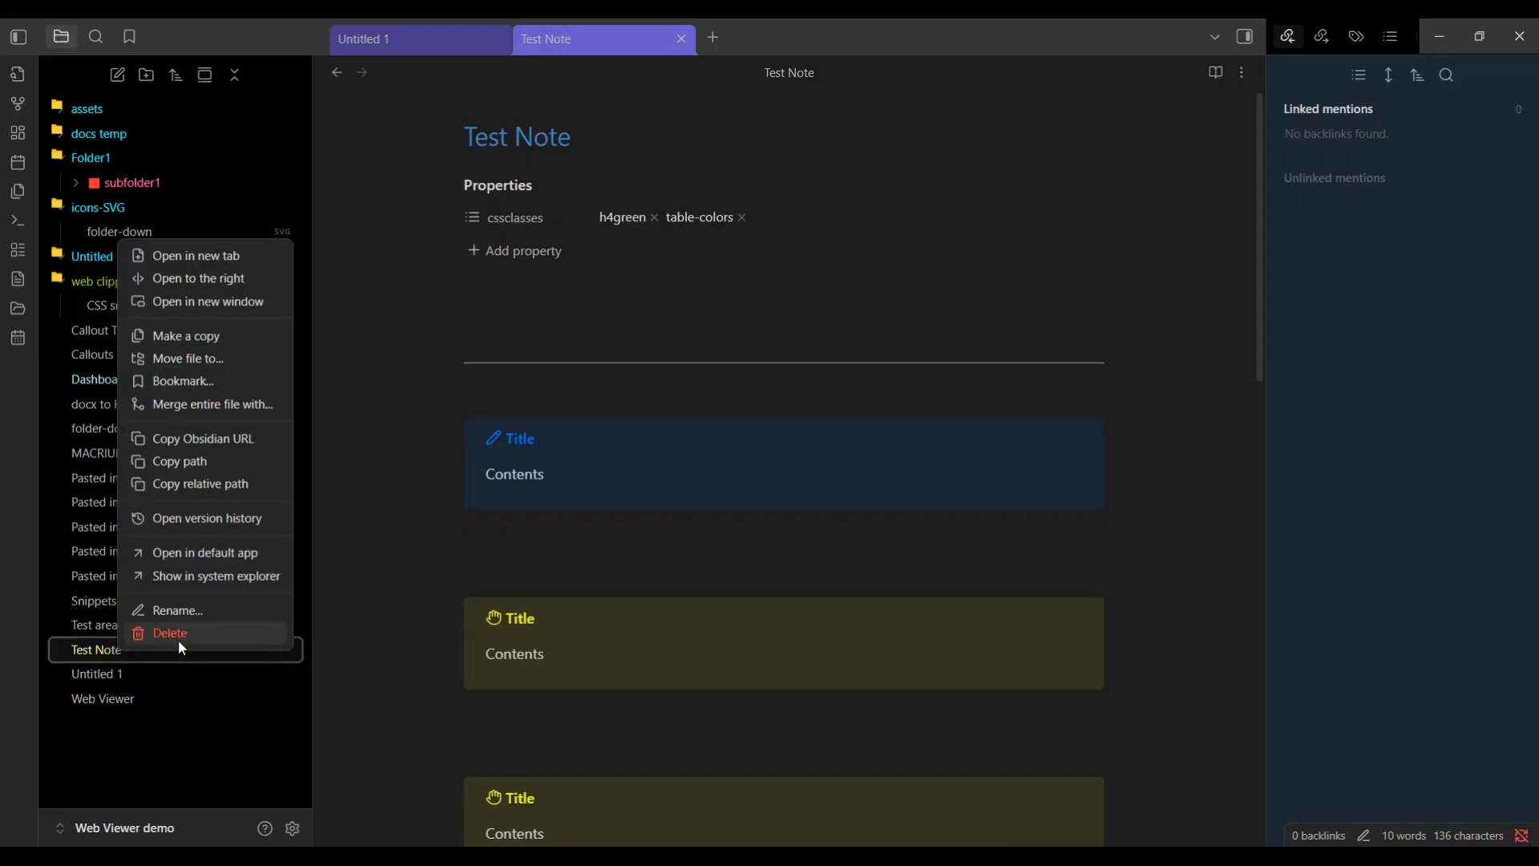
click(194, 740)
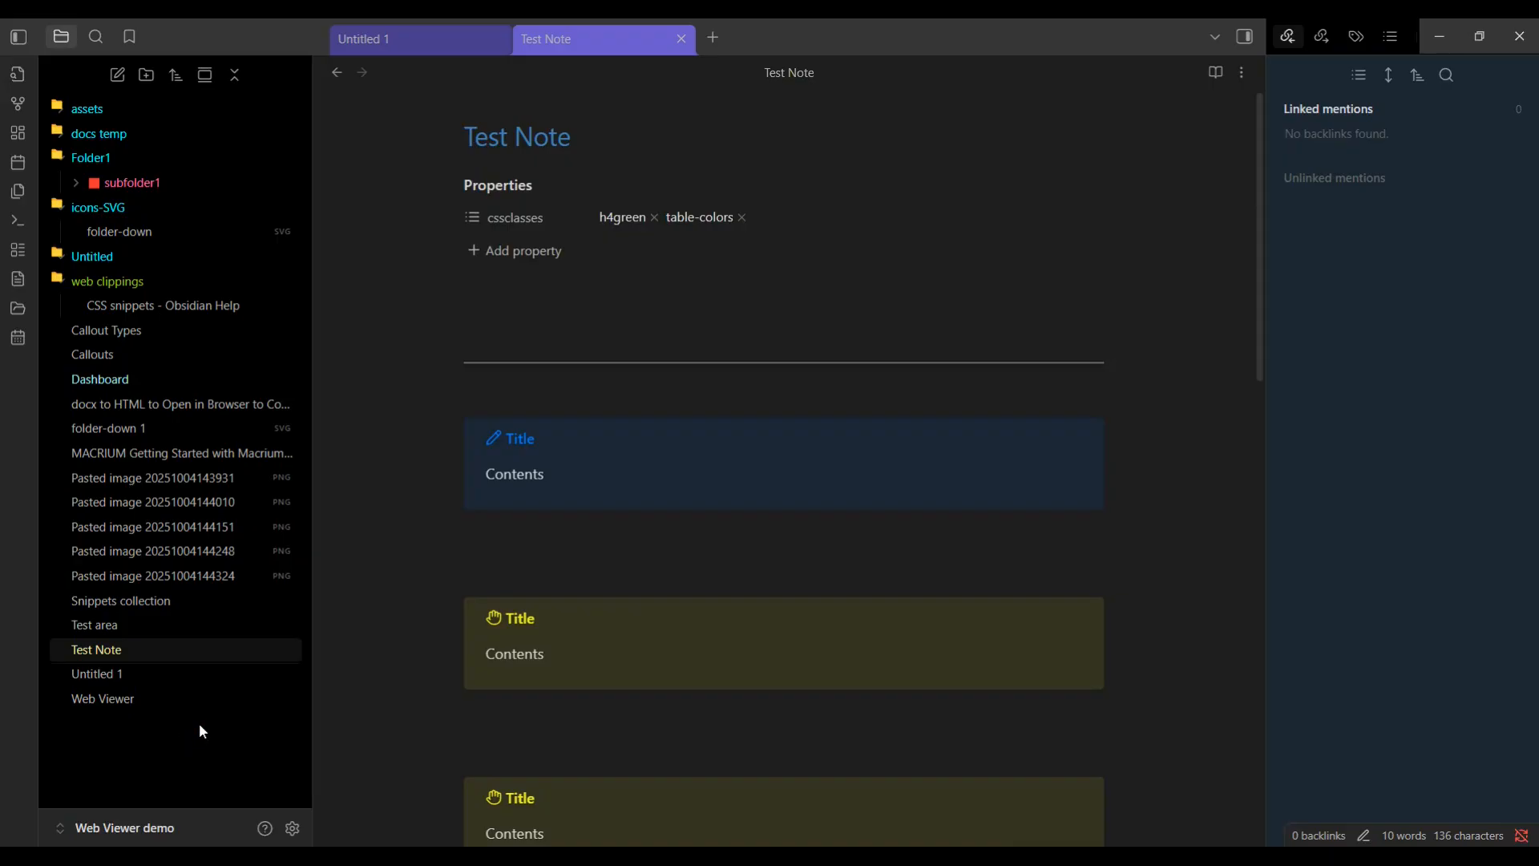
Switch to the Perplexity Labs snippet app in the browser and display the Links Underlining removal snippet
mouse_move(207, 690)
click(334, 842)
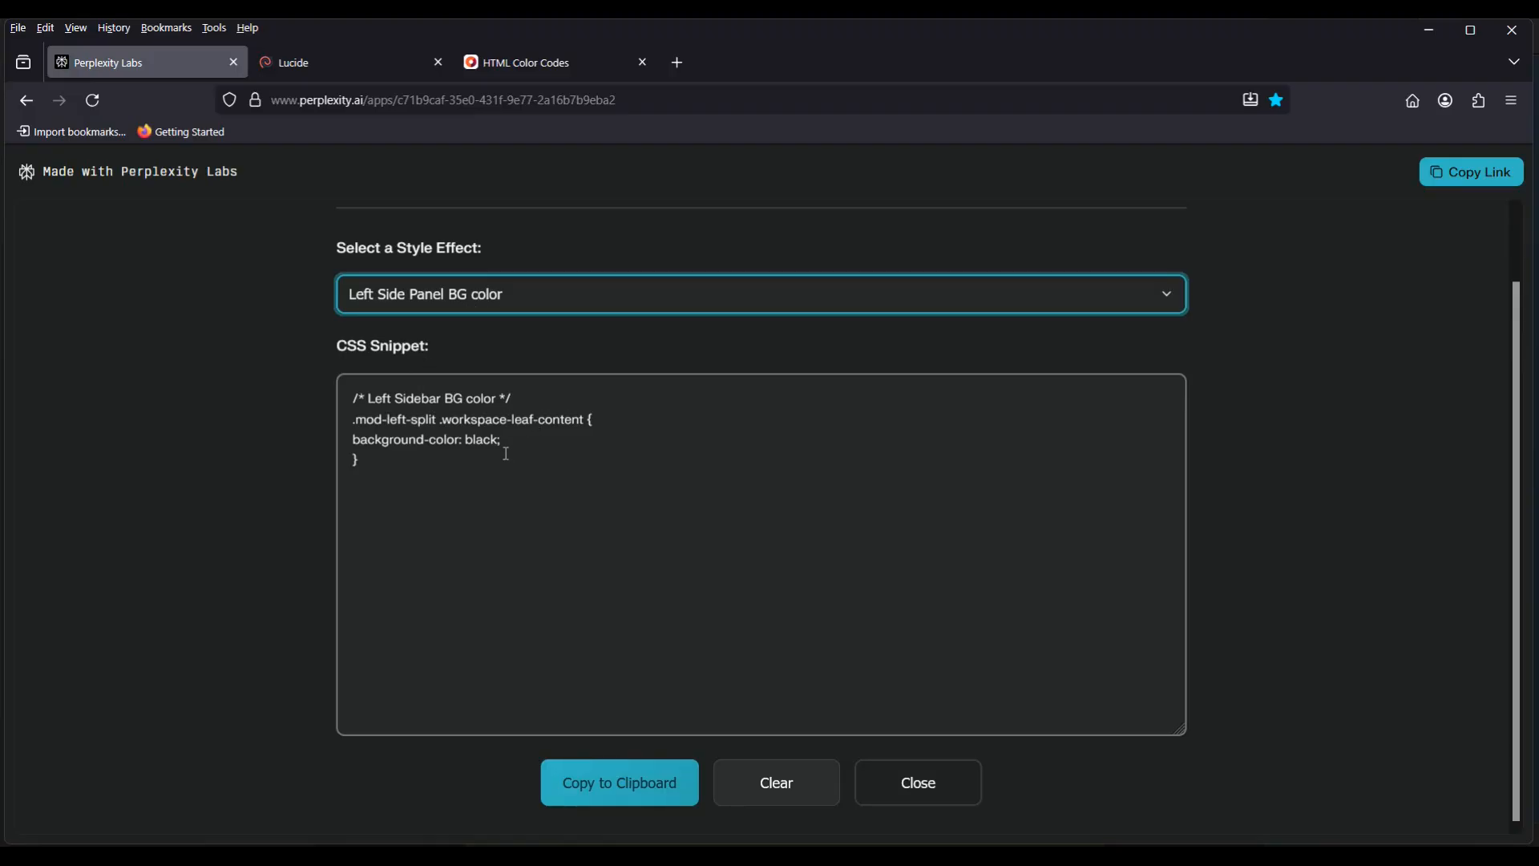
click(1168, 295)
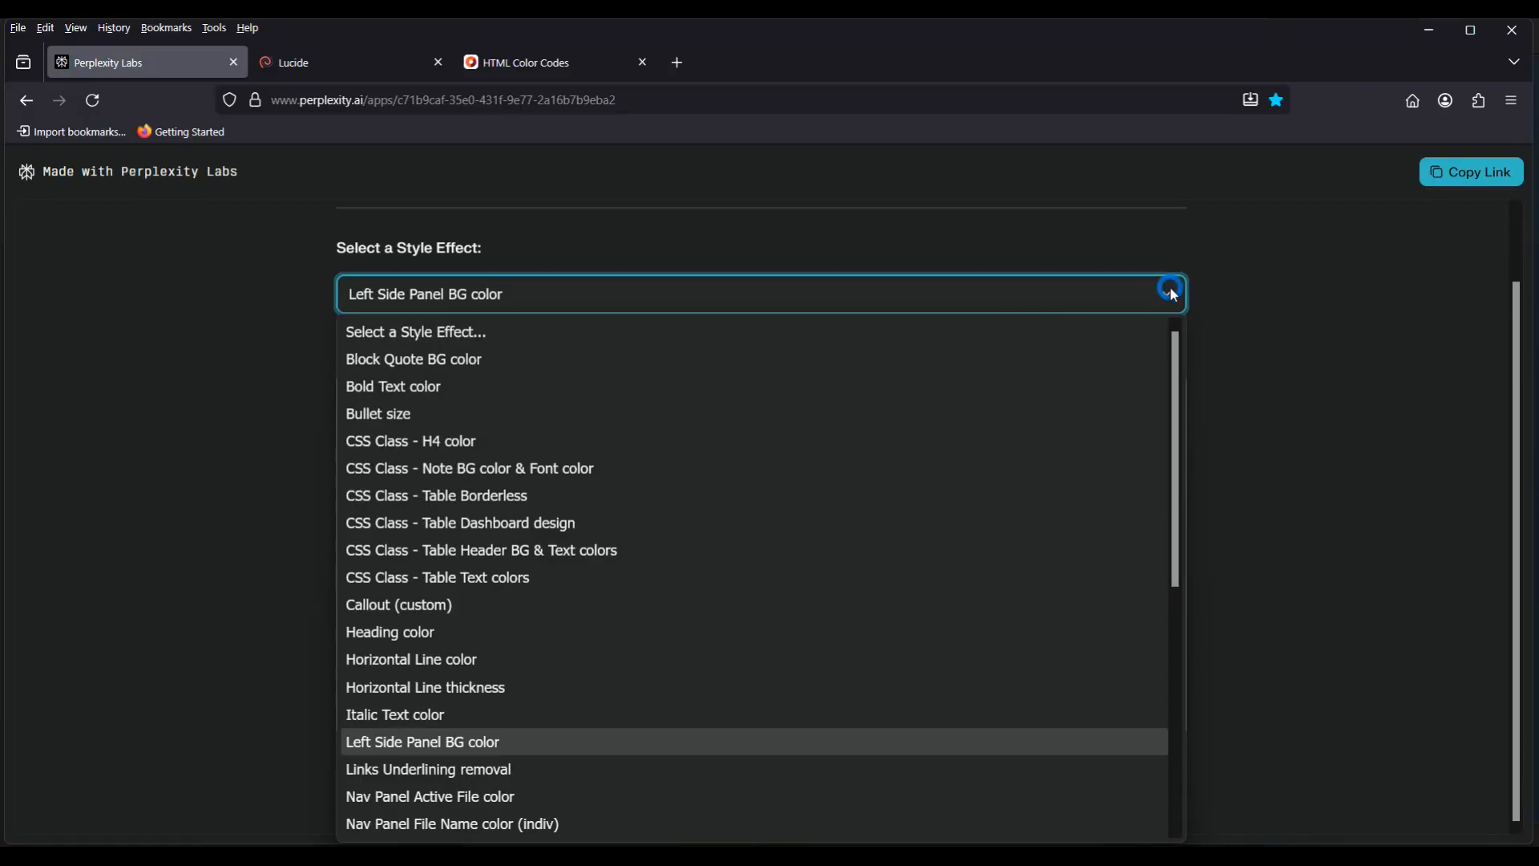
click(475, 768)
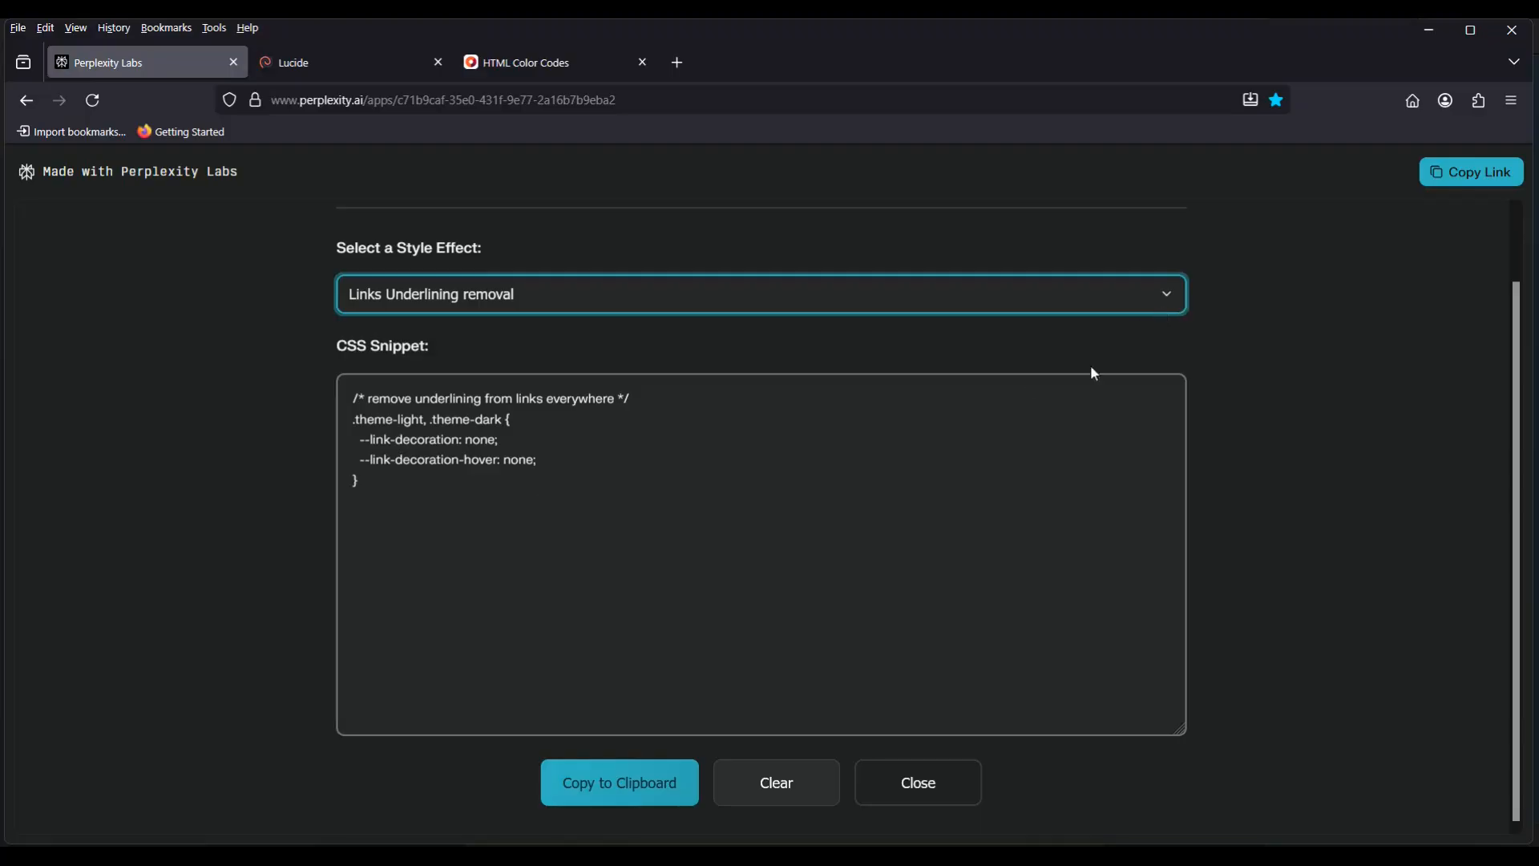
Display the Nav Panel Active File color snippet and check the active file's color in Obsidian's file list
click(1172, 302)
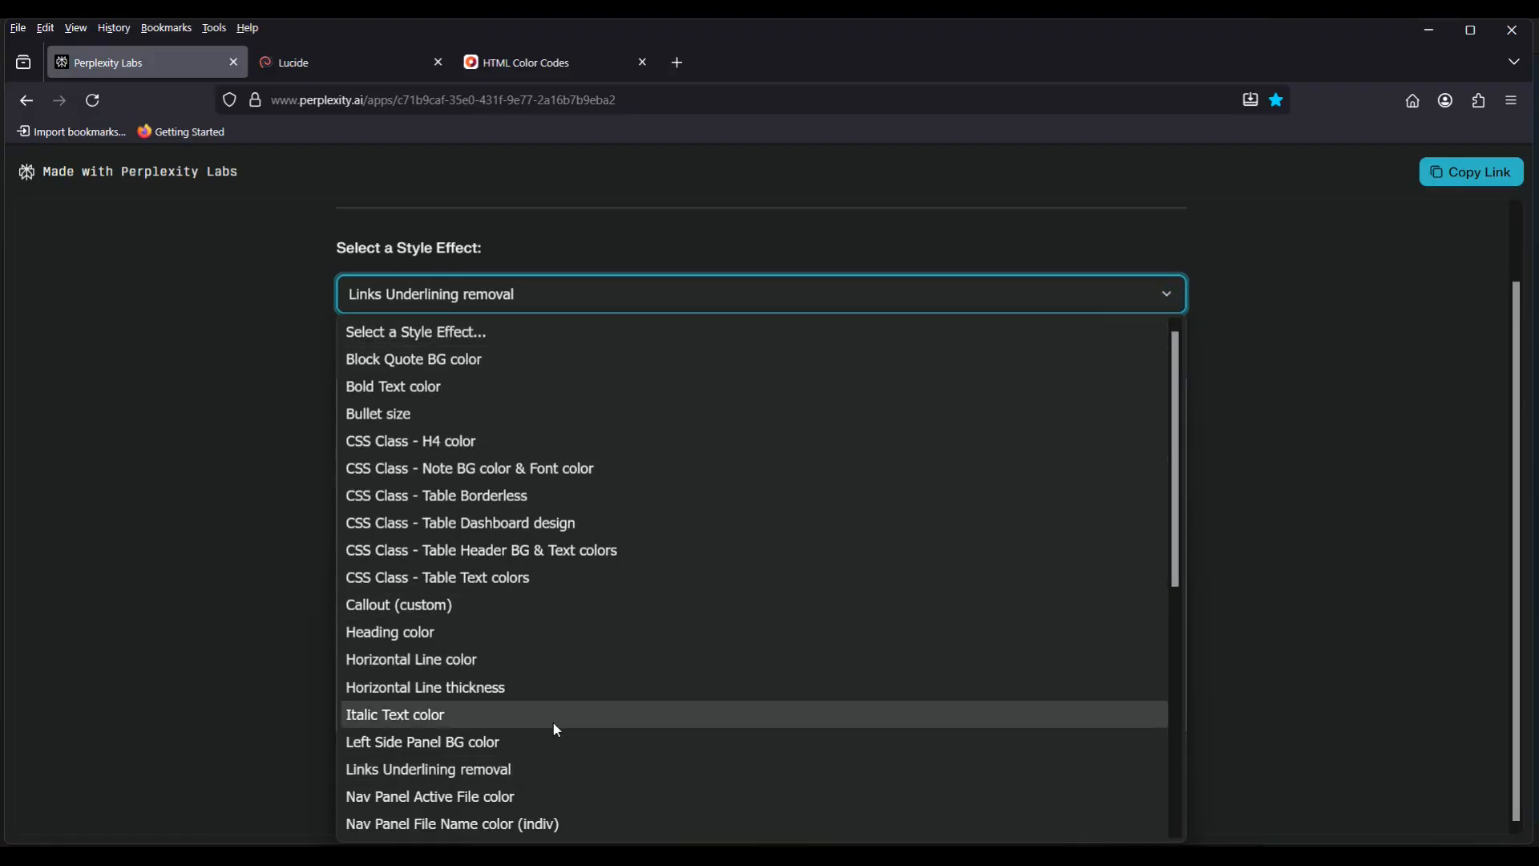
click(490, 802)
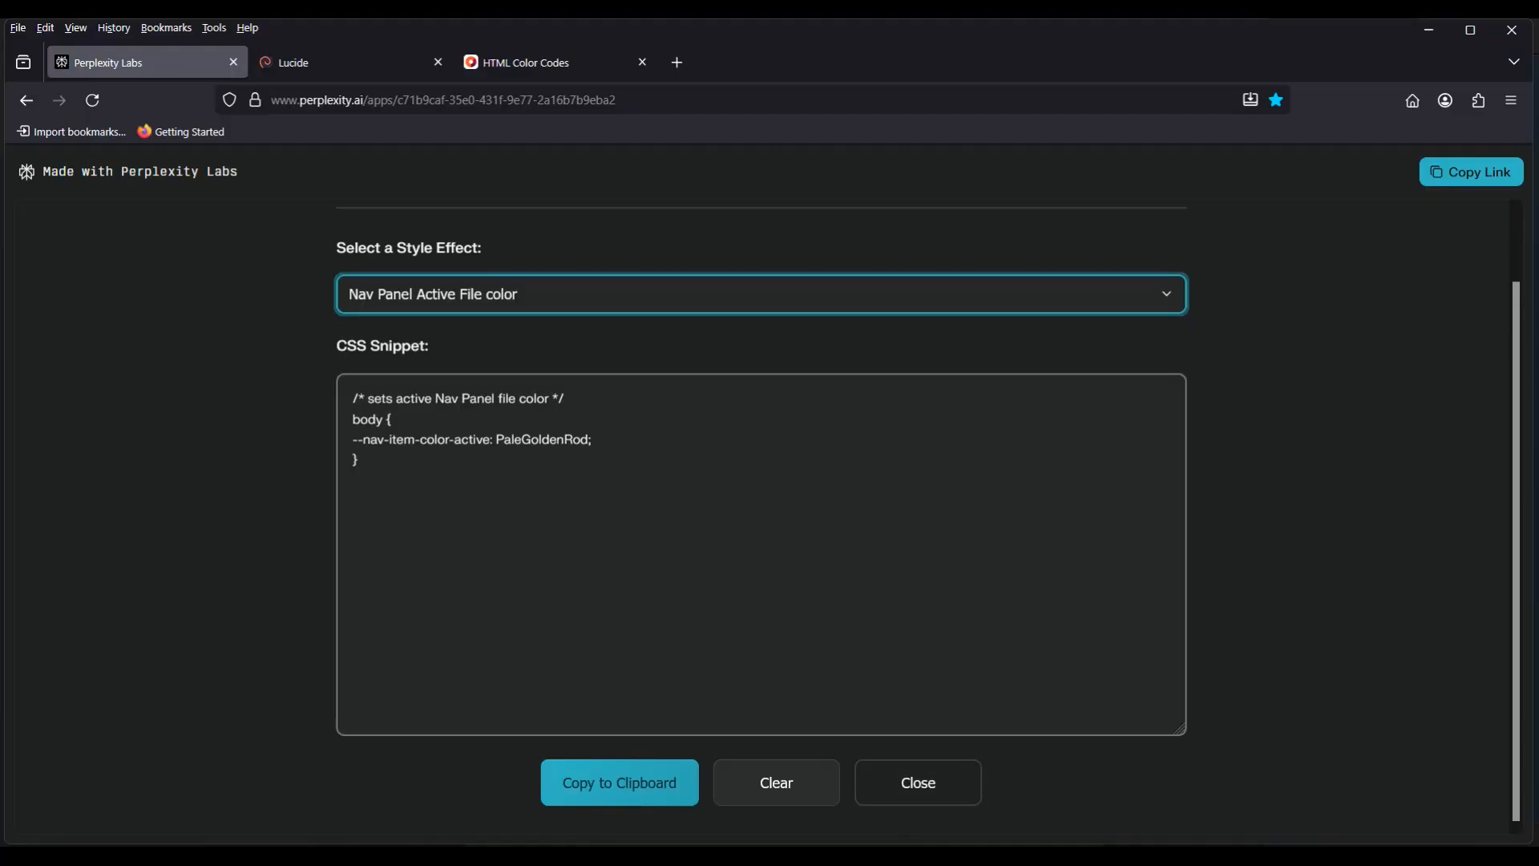
click(912, 781)
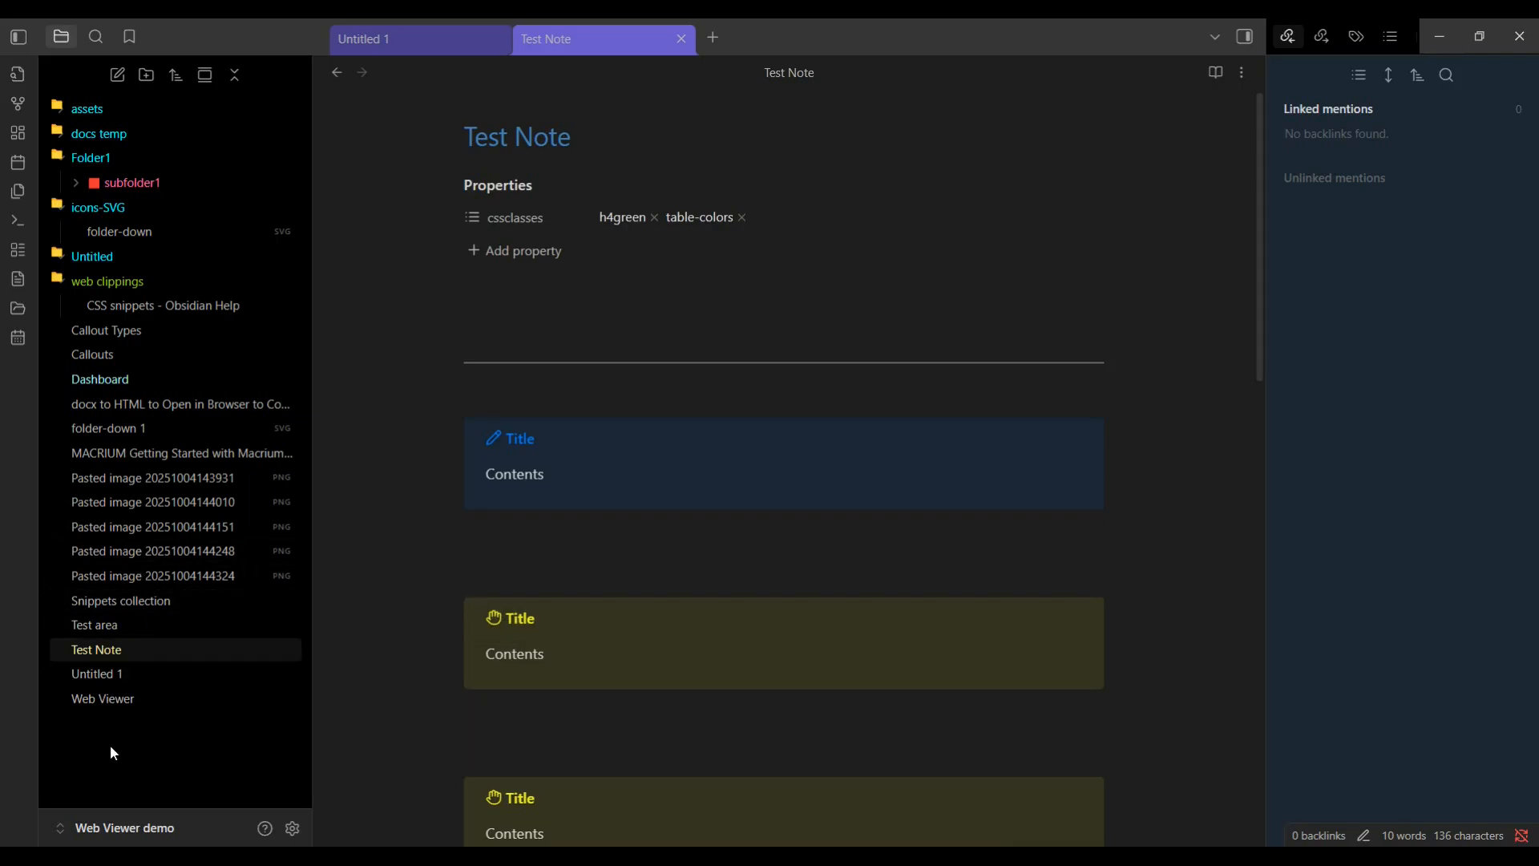
Display the Nav Panel File Name color (indiv) snippet in the browser and compare it with the Dashboard file in Obsidian
key(alt+Tab)
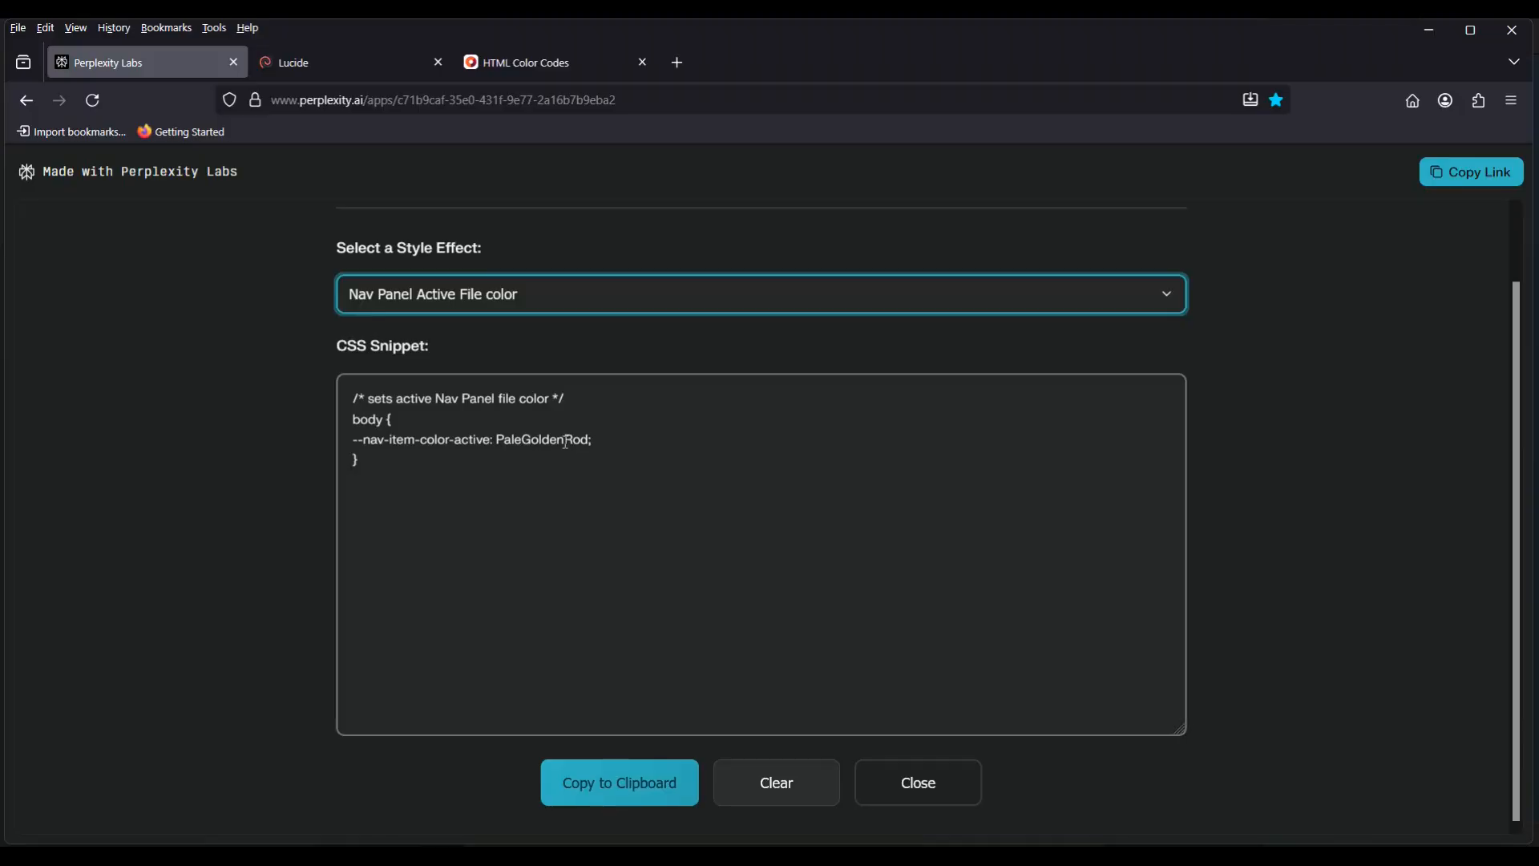
click(1173, 298)
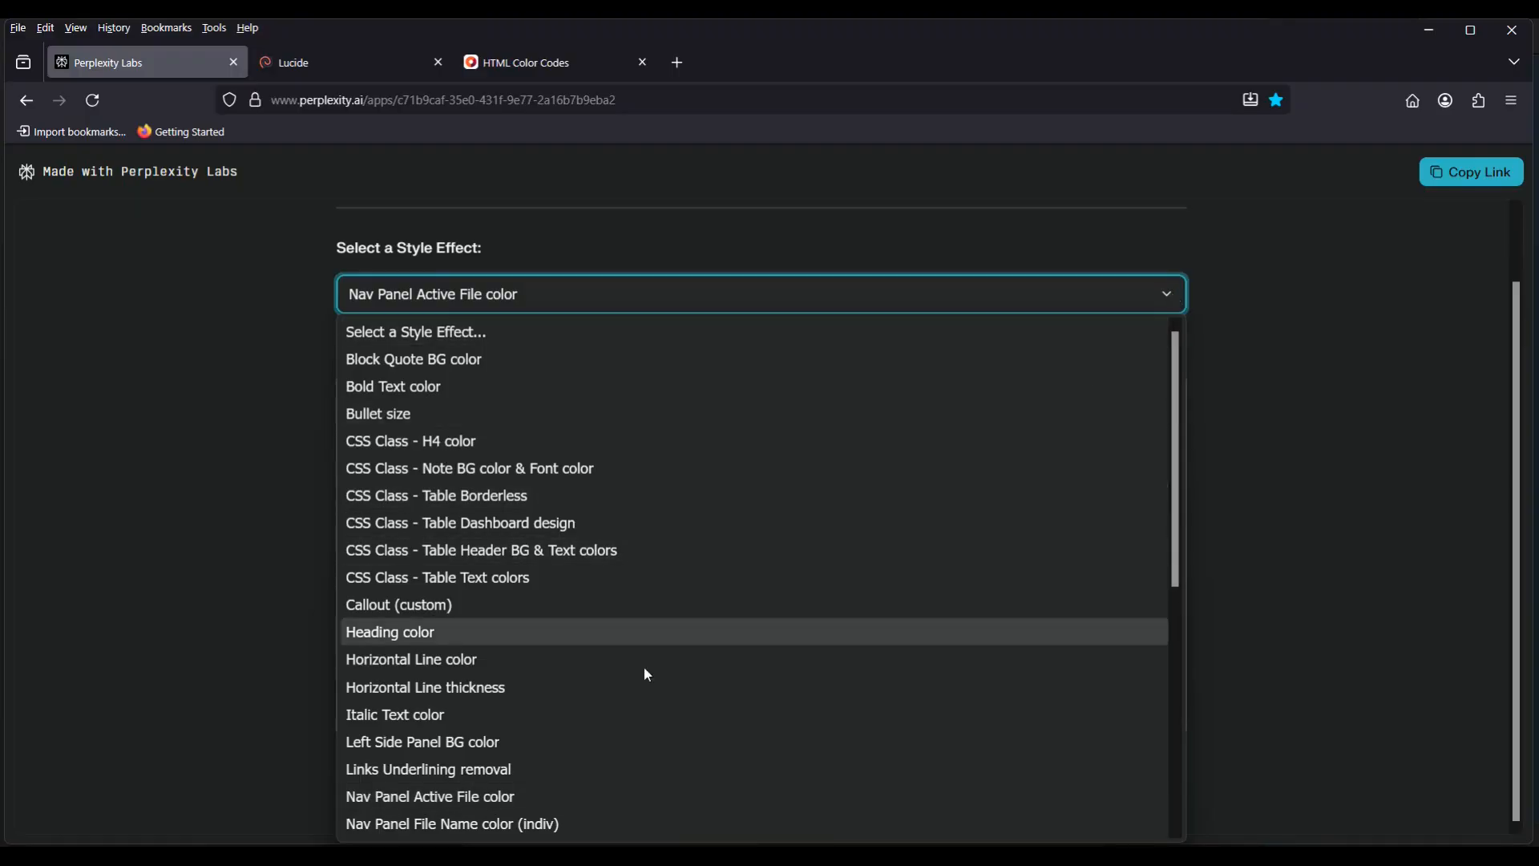
click(503, 826)
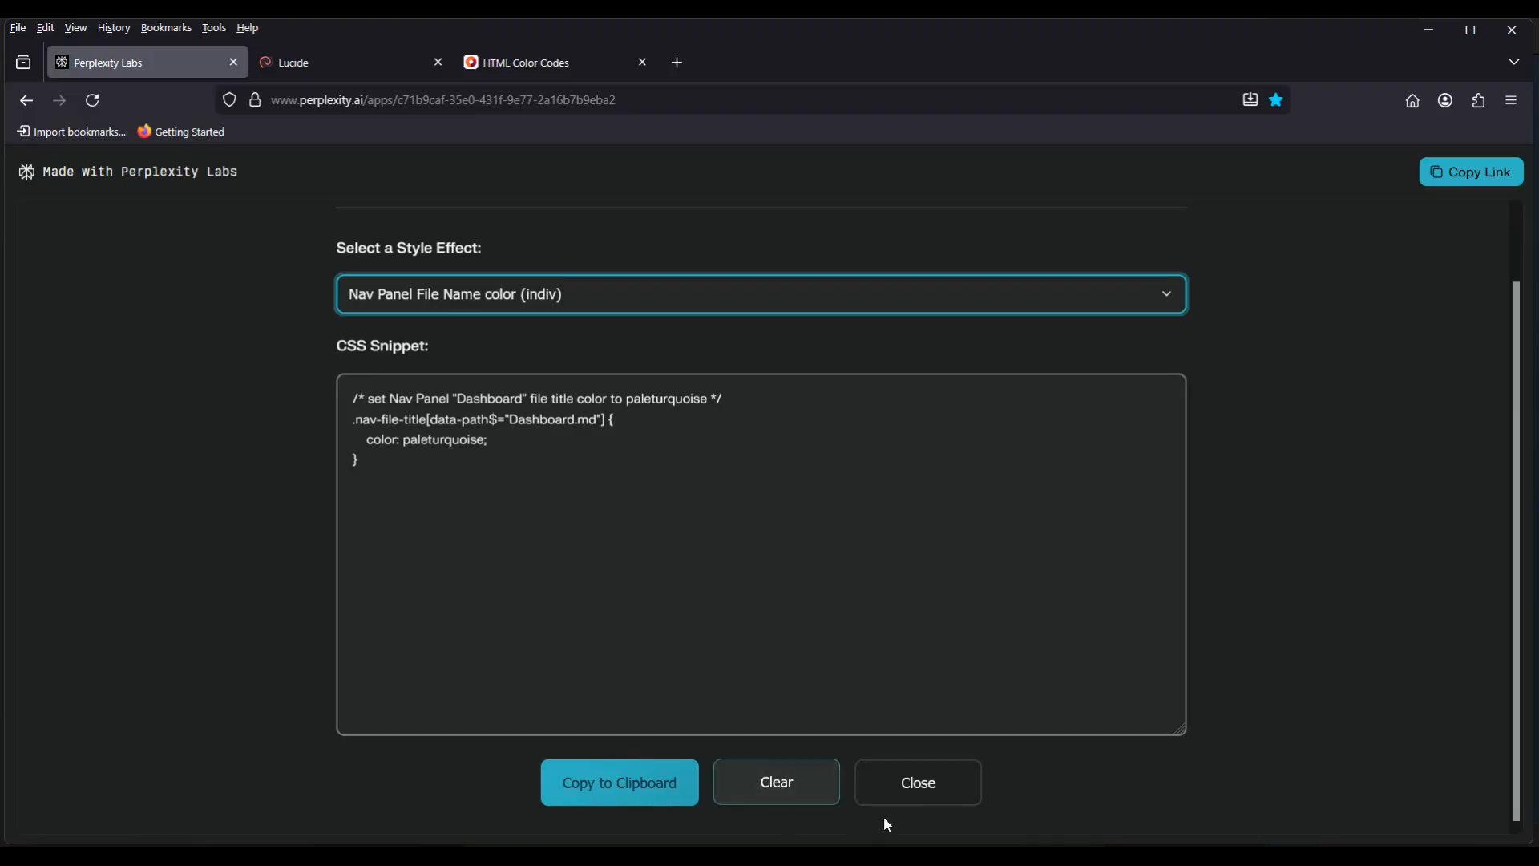
click(919, 783)
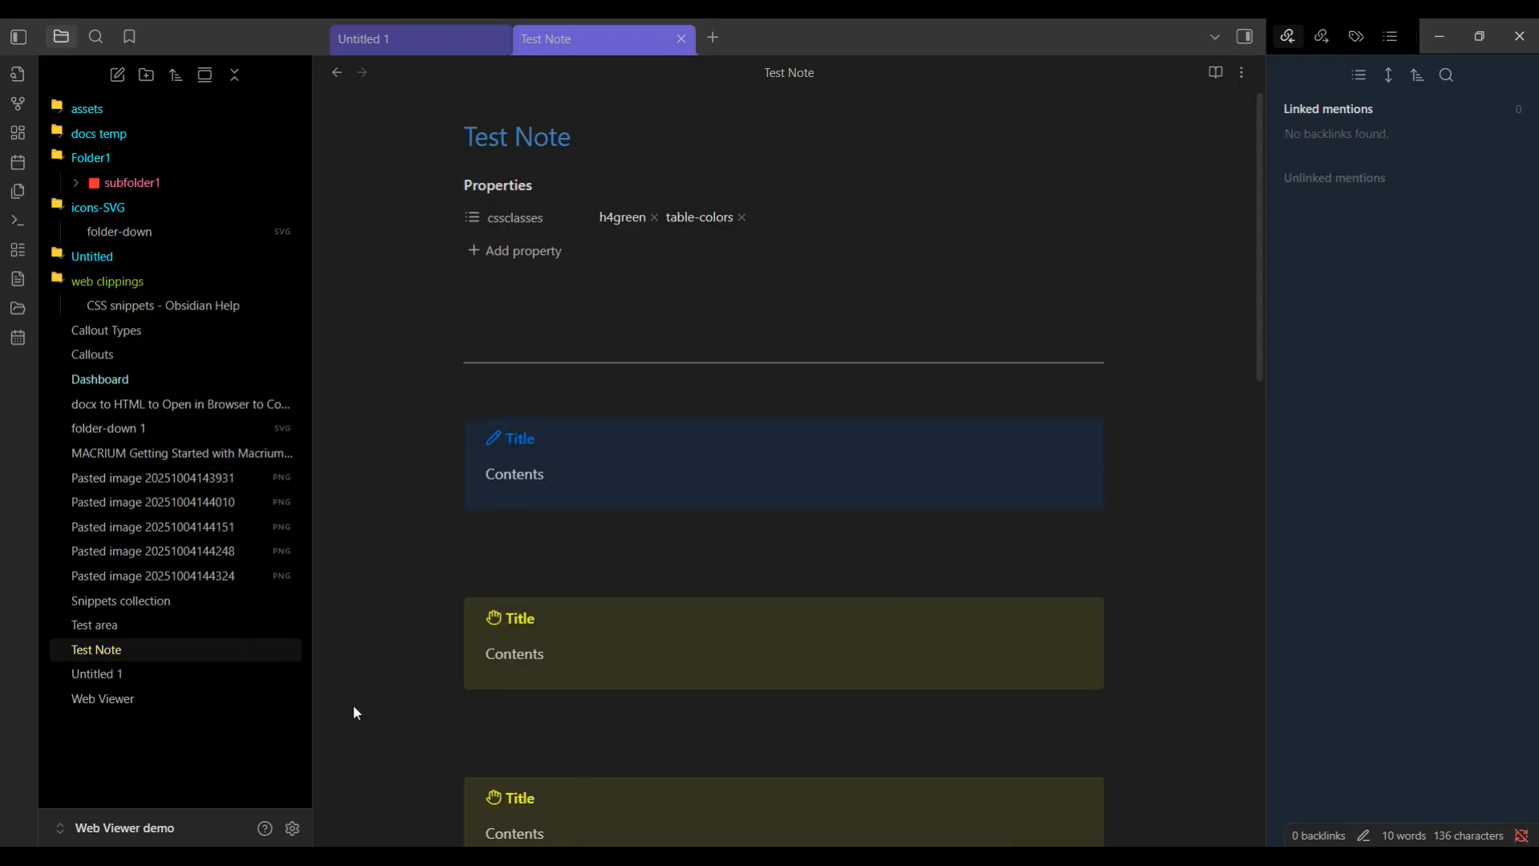
key(alt+Tab)
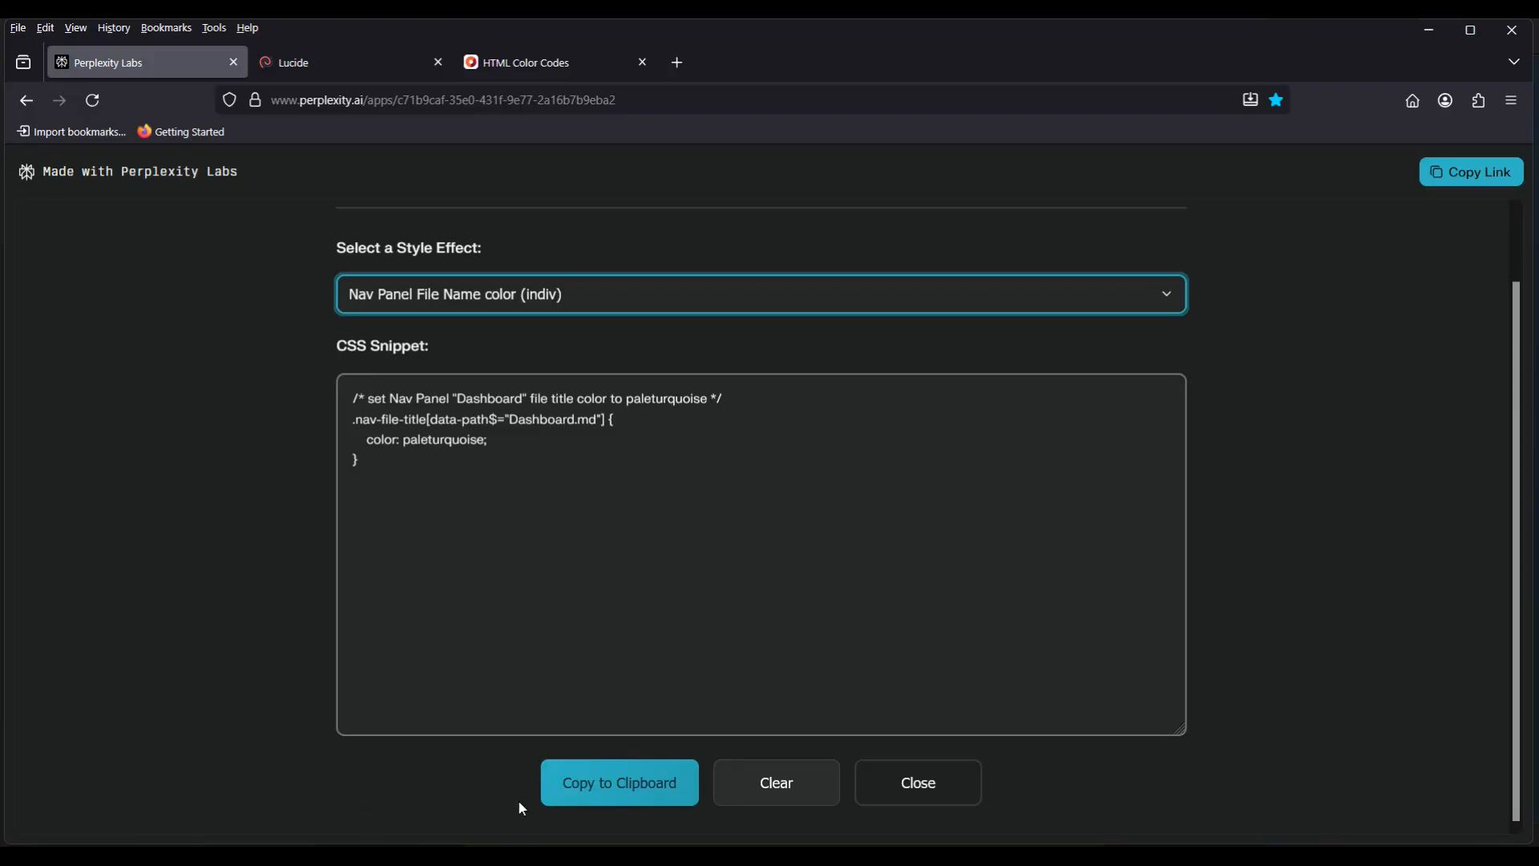
key(alt+Tab)
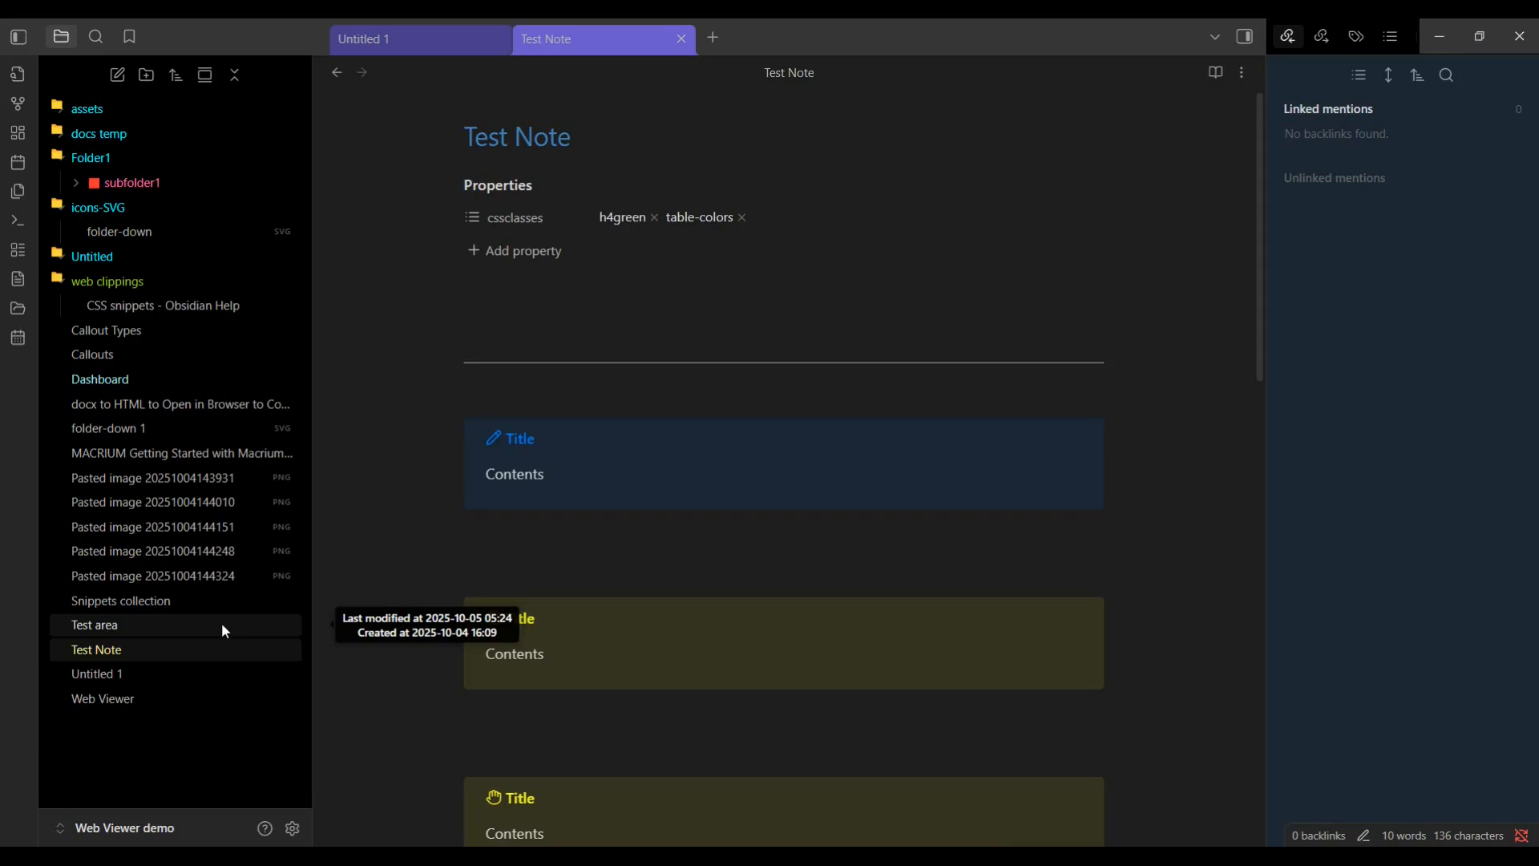
Display the Nav Panel Folder colors Main & 1st Child snippet in the browser and check the folder name colors in Obsidian
key(alt+Tab)
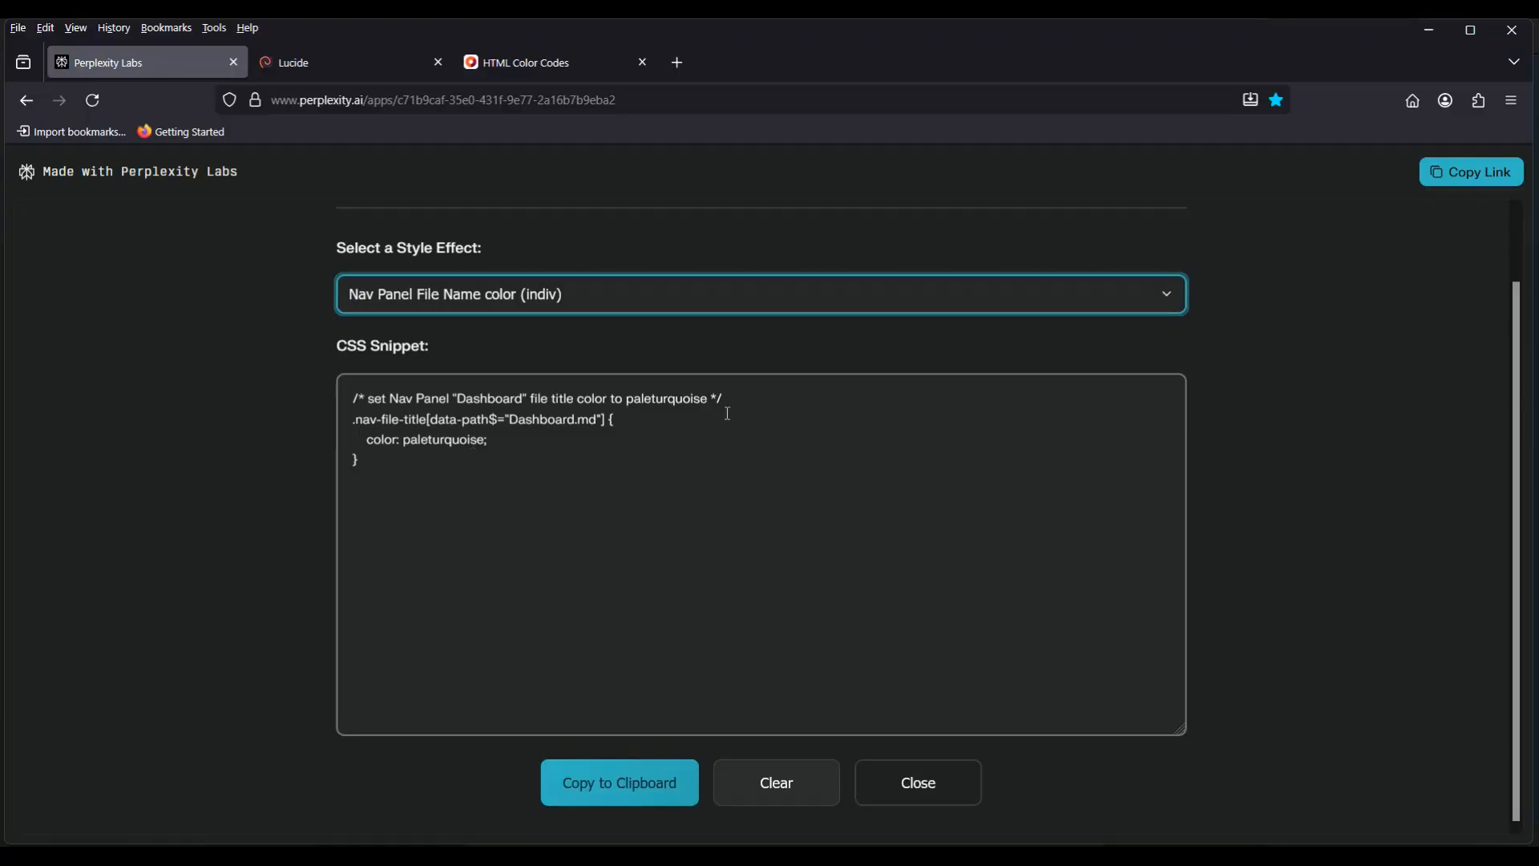
click(1169, 308)
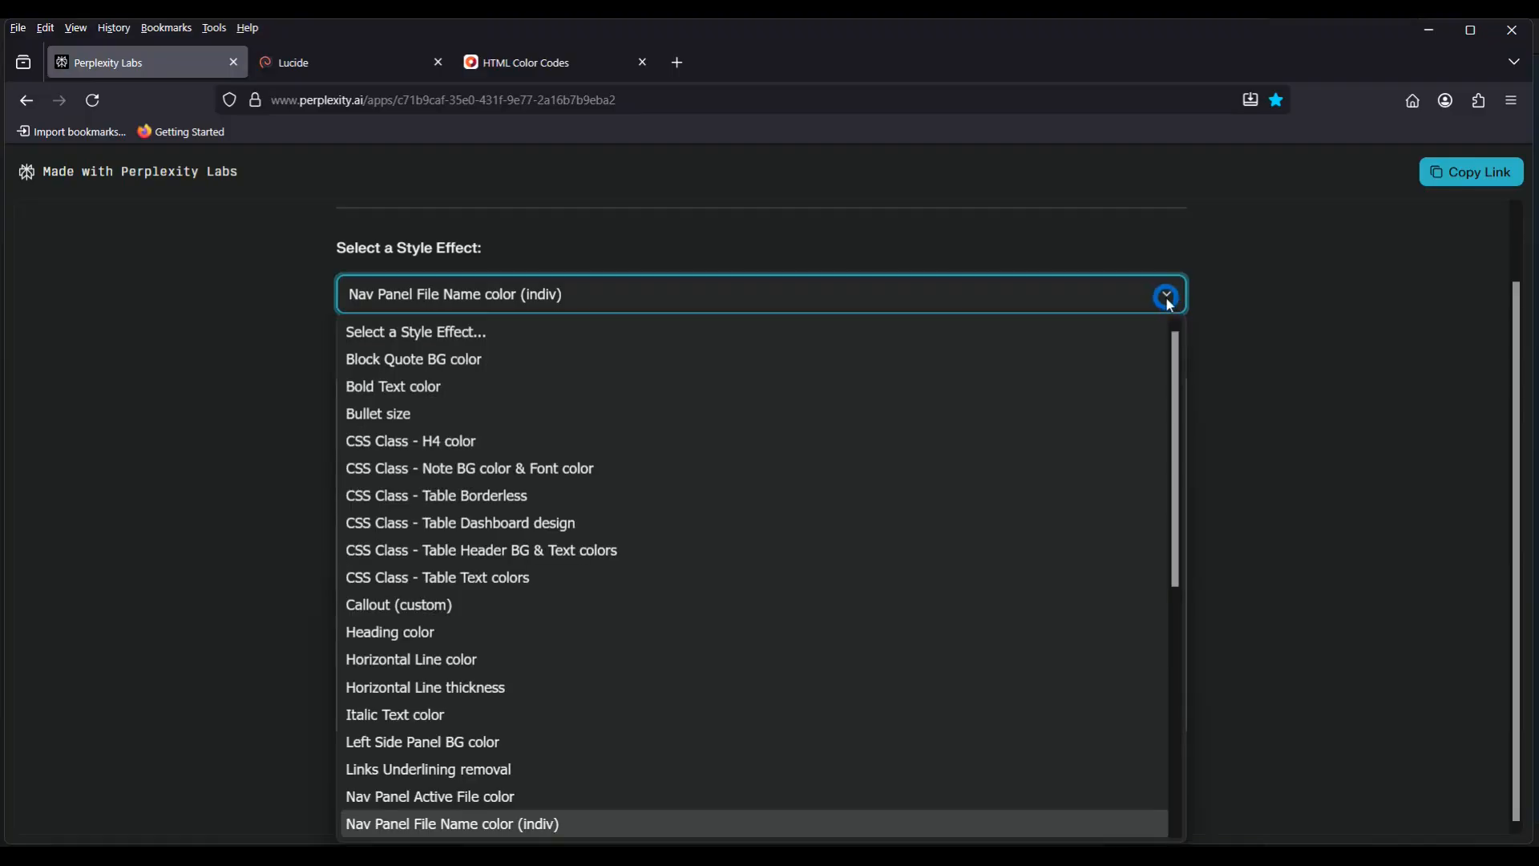
scroll(561, 454, down, 5)
click(550, 445)
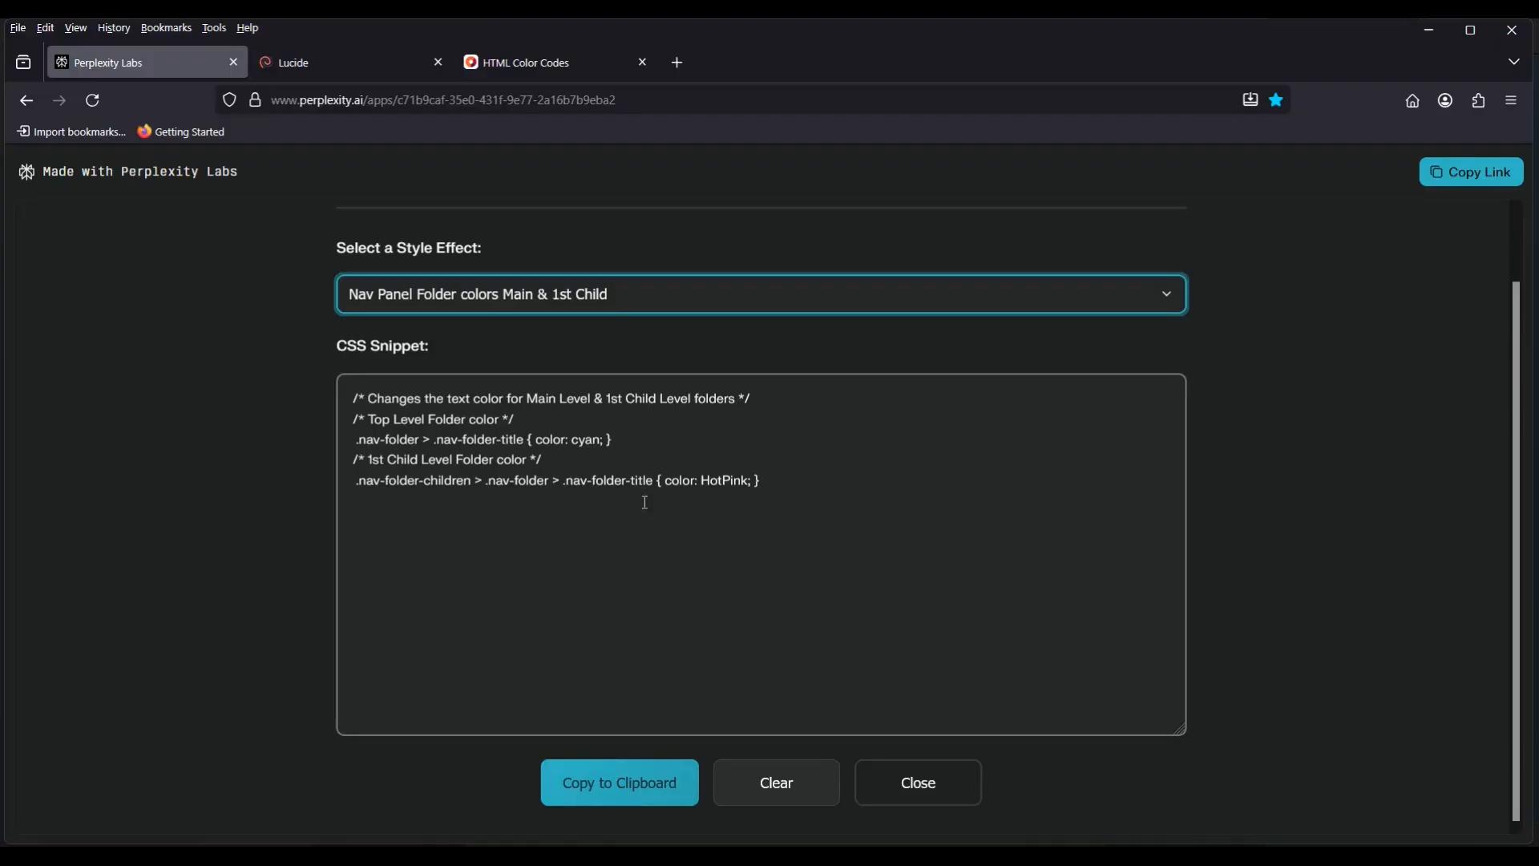
click(935, 801)
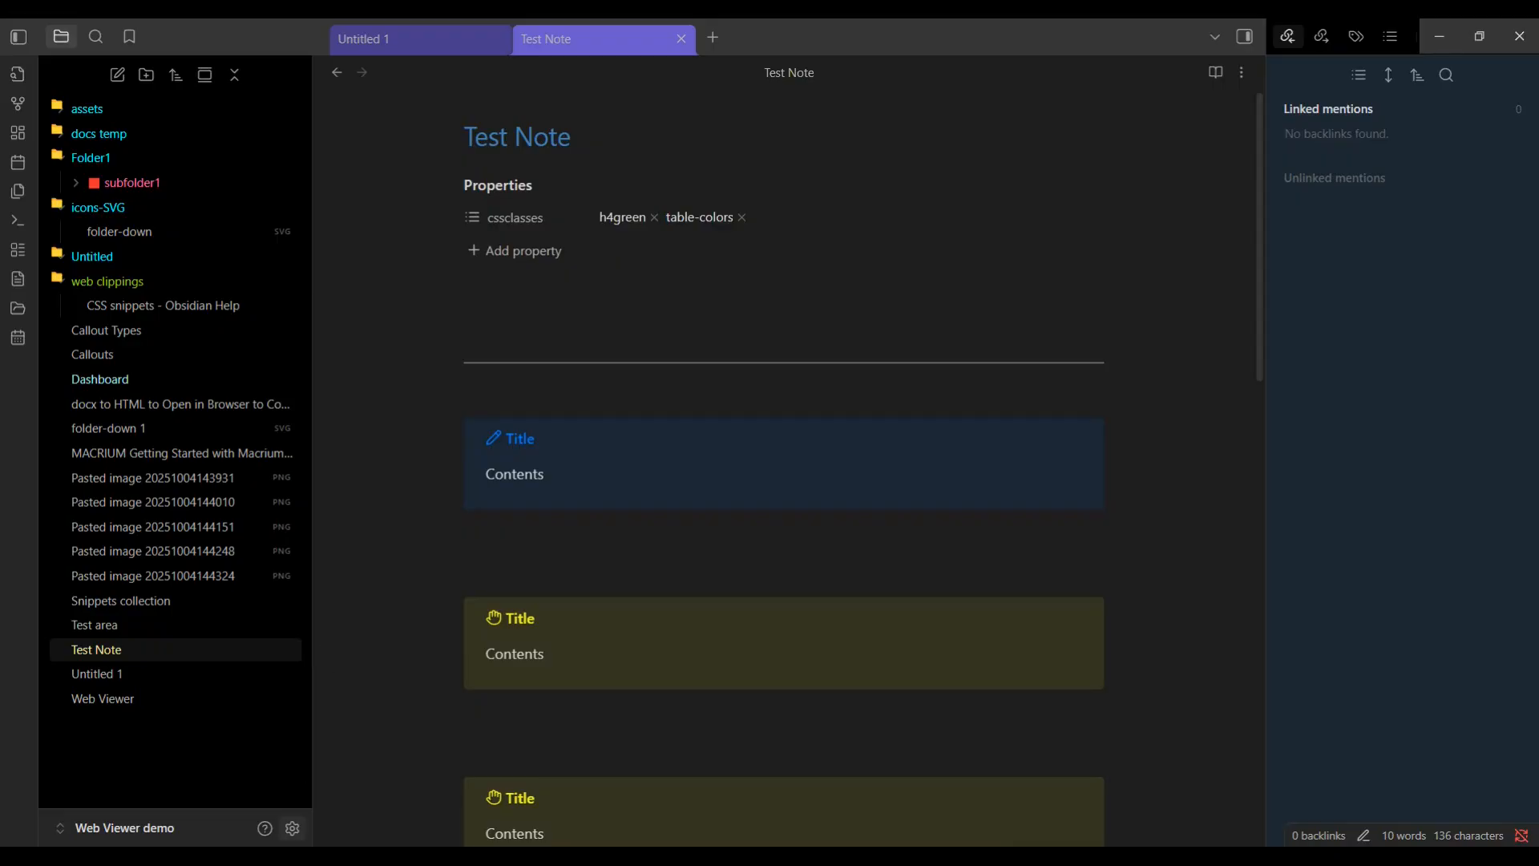
Display the Nav Panel Folder icons snippet in the browser and examine the icons of the main folders and subfolder1 in Obsidian
key(alt+Tab)
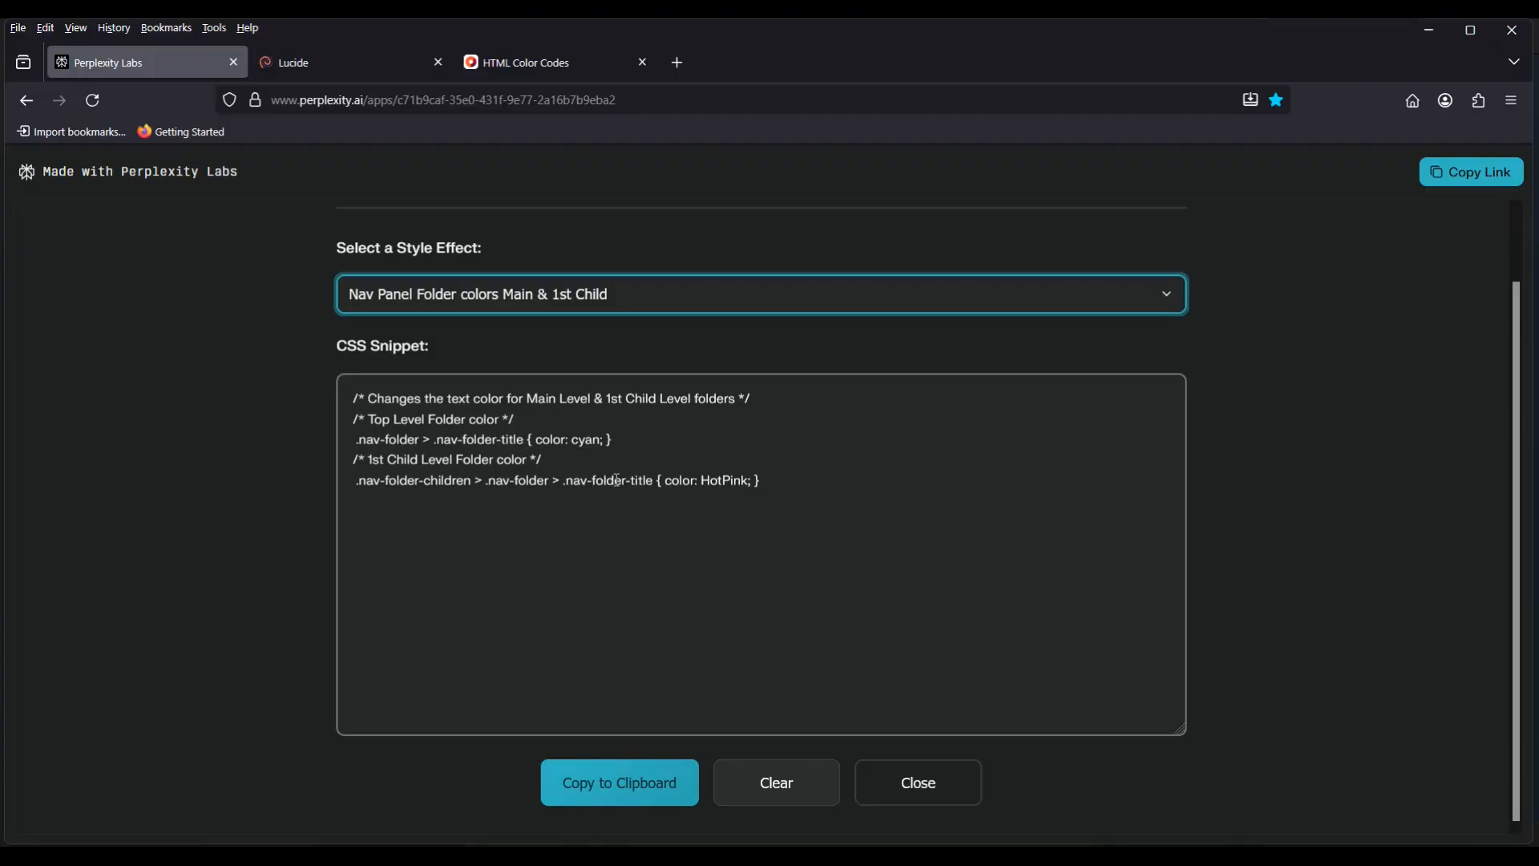
click(1169, 305)
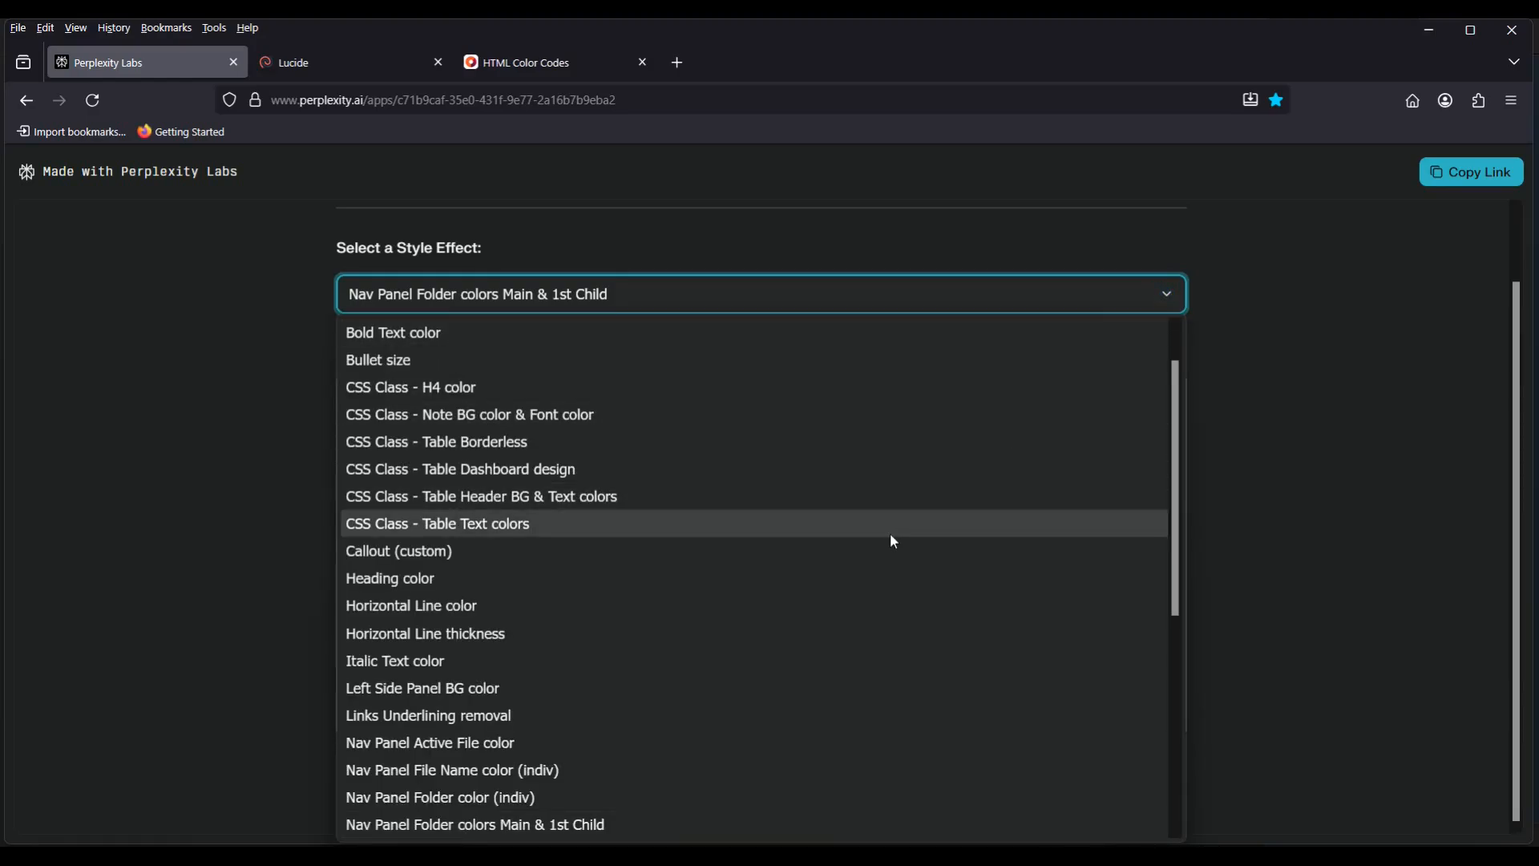
scroll(891, 536, down, 4)
scroll(890, 541, down, 1)
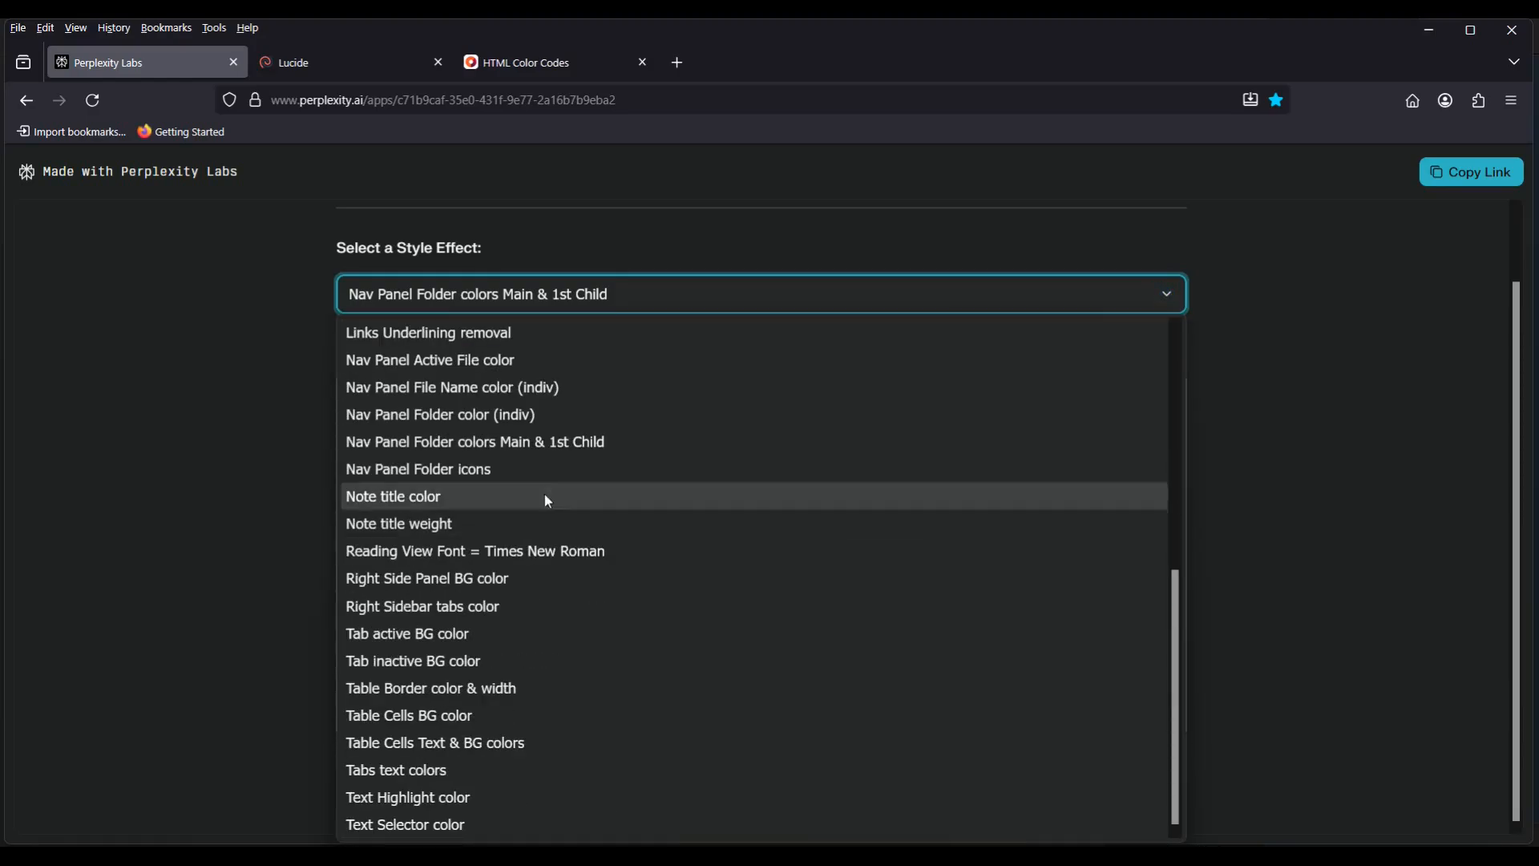
click(475, 468)
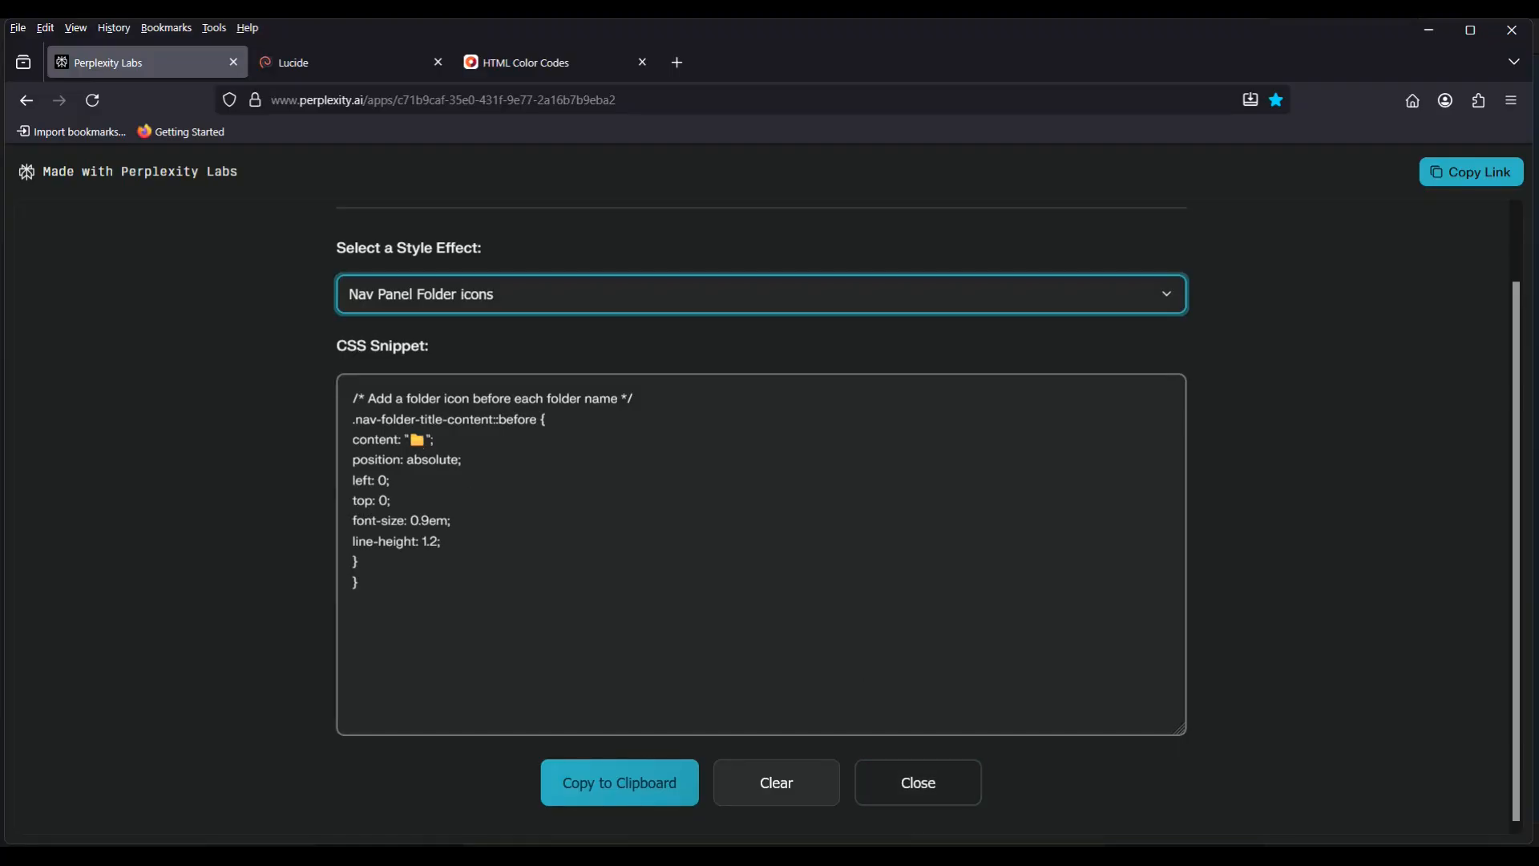
click(891, 856)
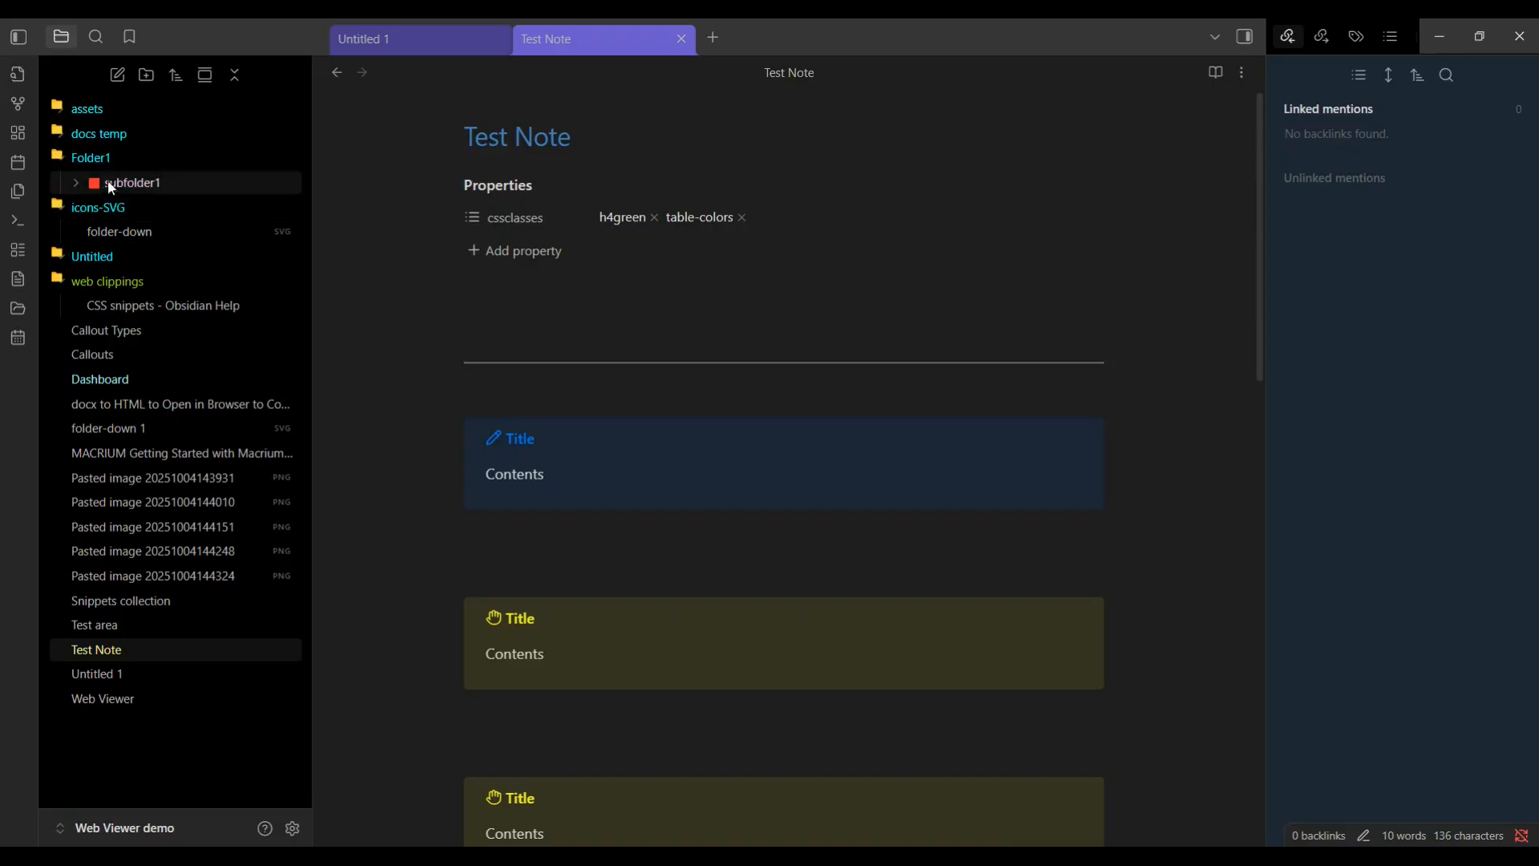
mouse_move(124, 186)
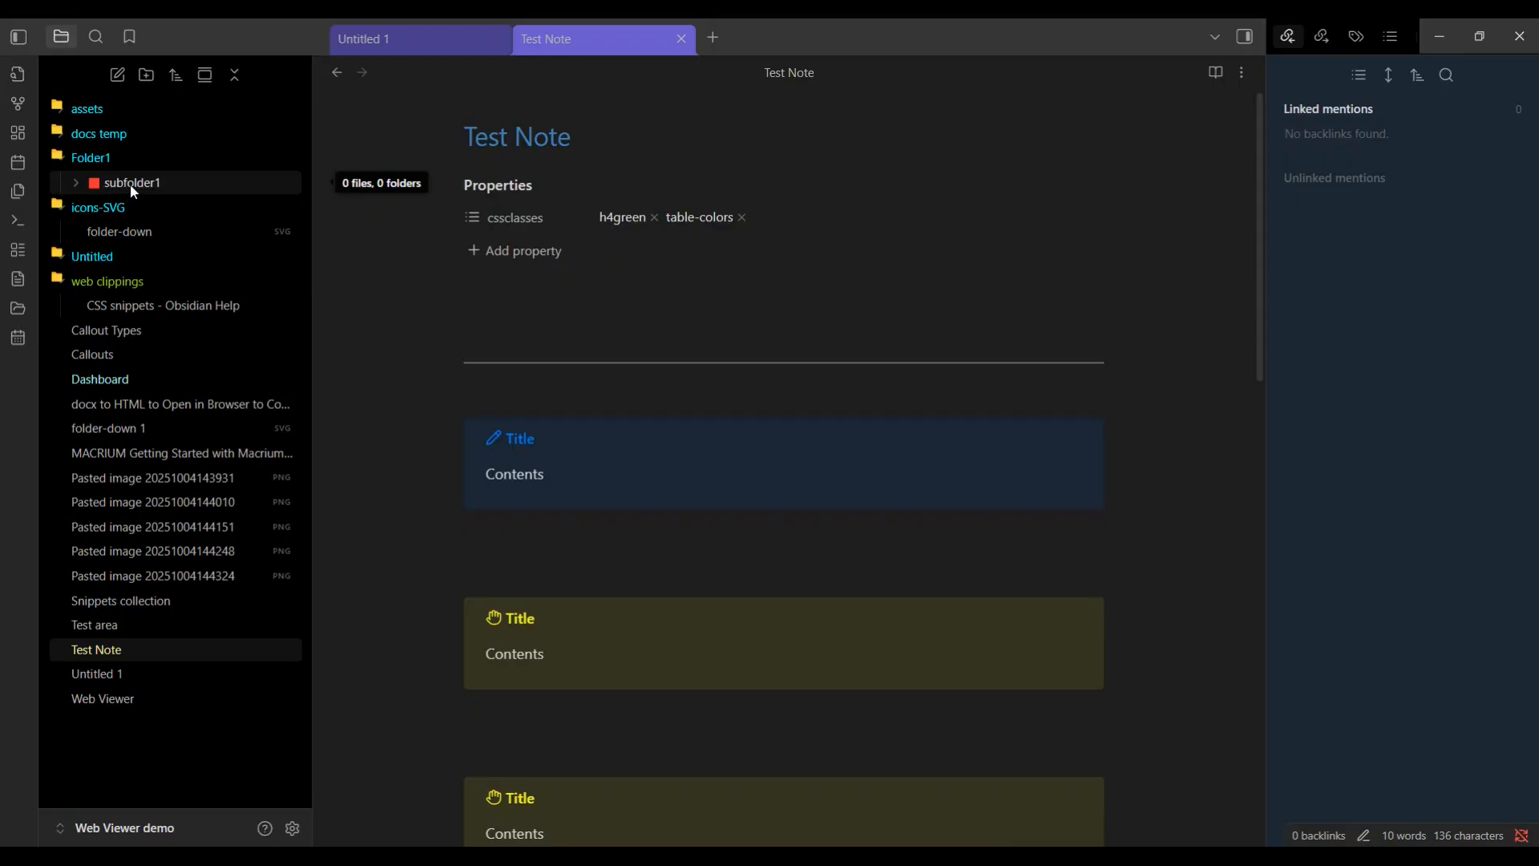
mouse_move(88, 102)
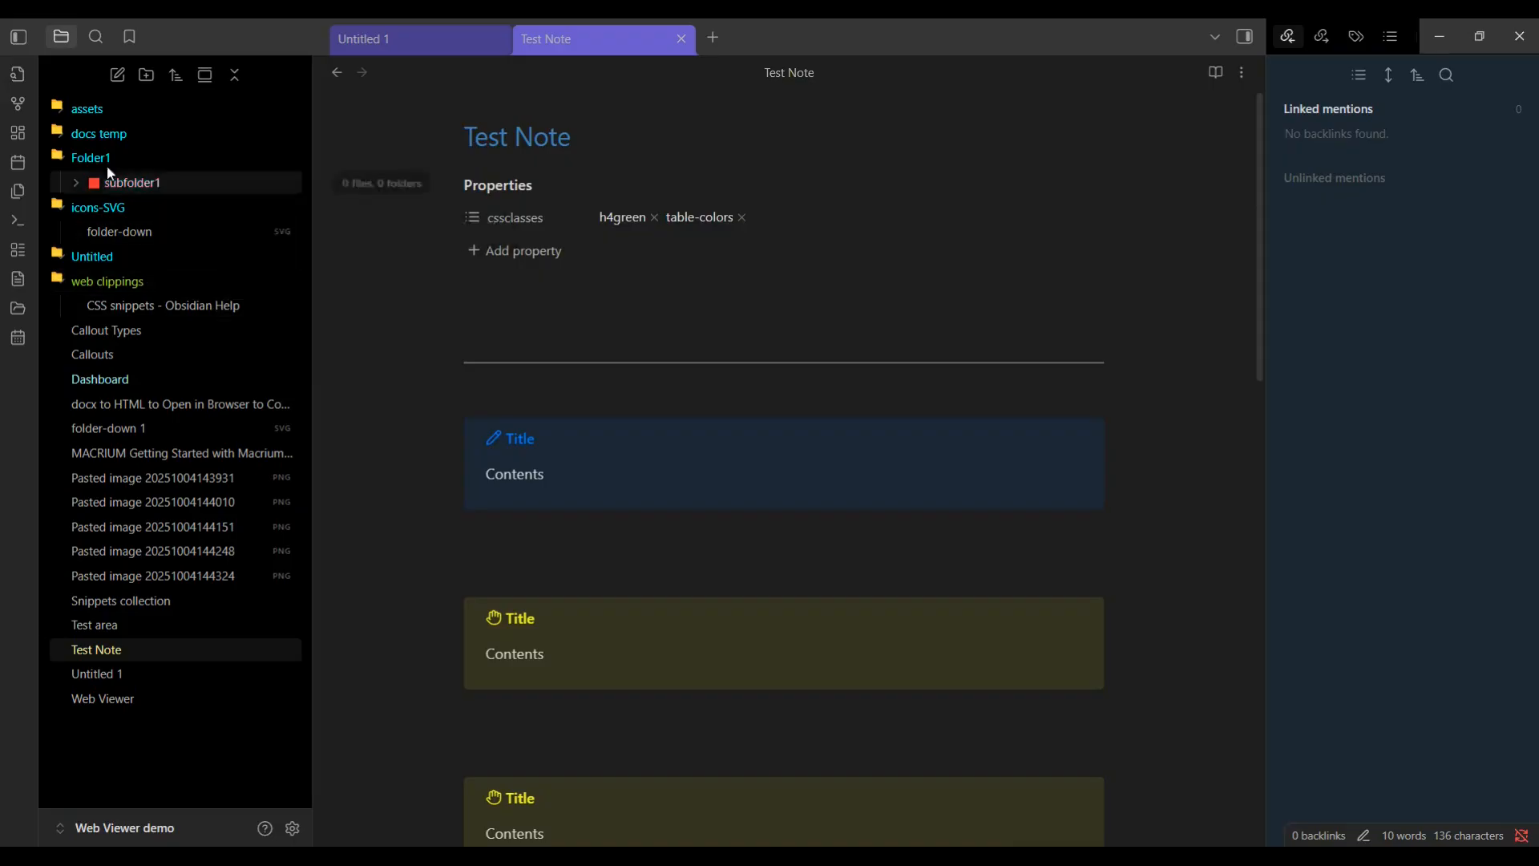
mouse_move(167, 162)
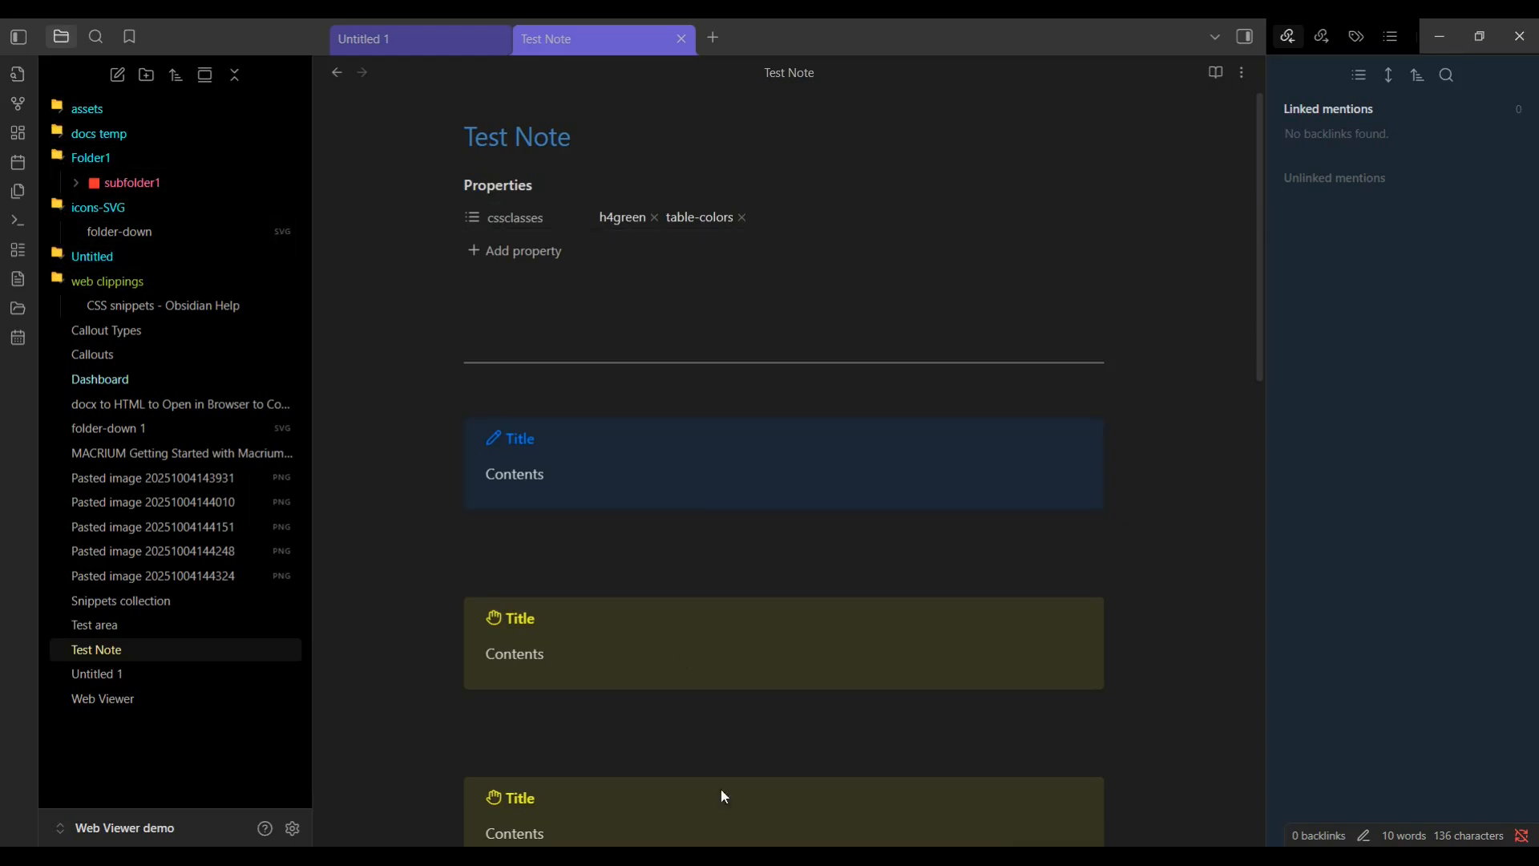
Display the Note title color snippet in the browser and check the title of Test Note in Obsidian
click(361, 855)
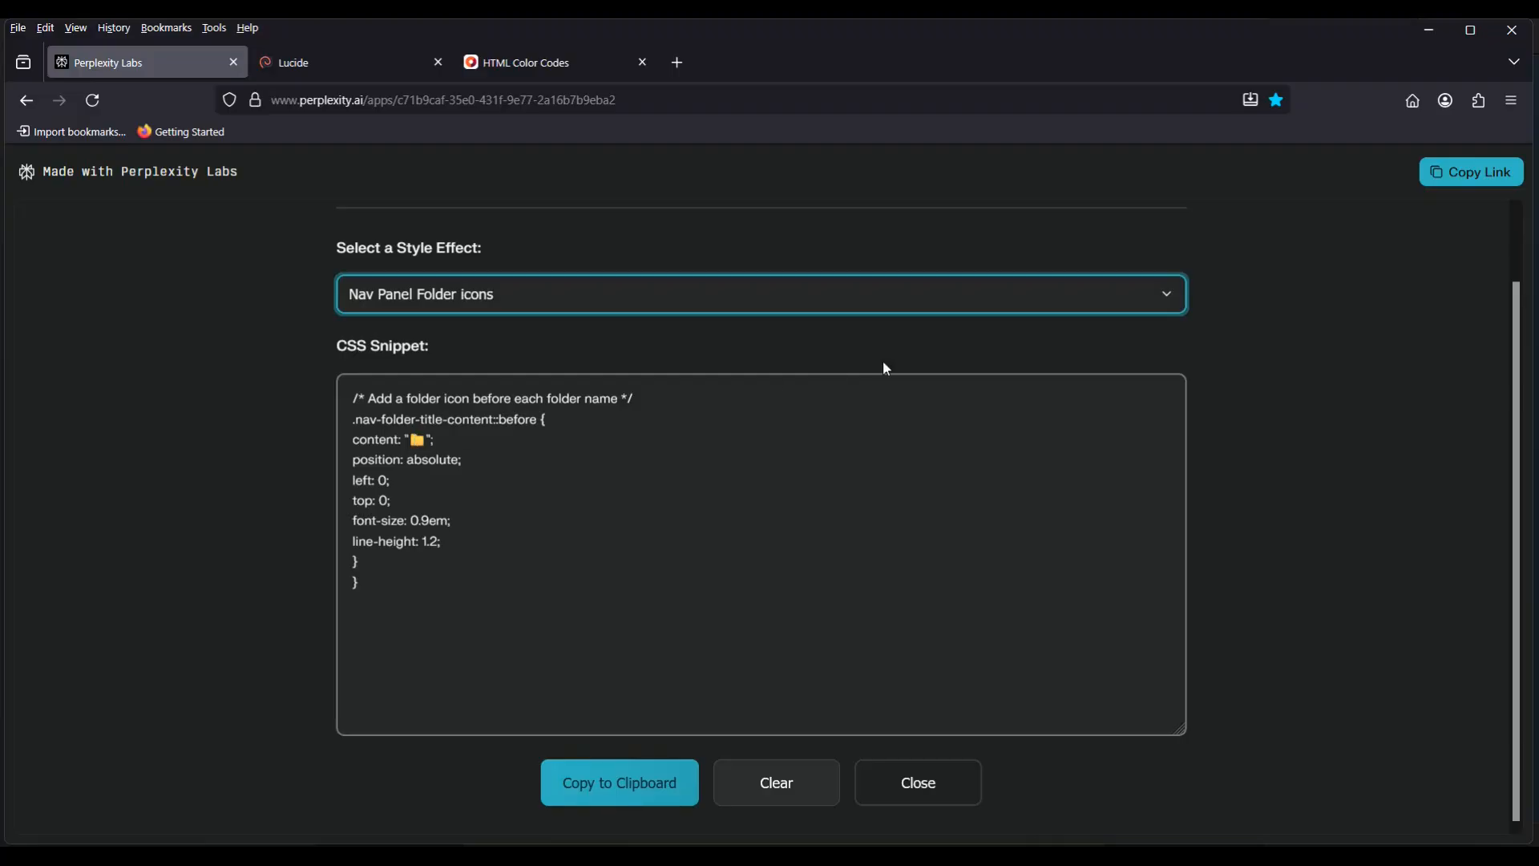
click(1164, 301)
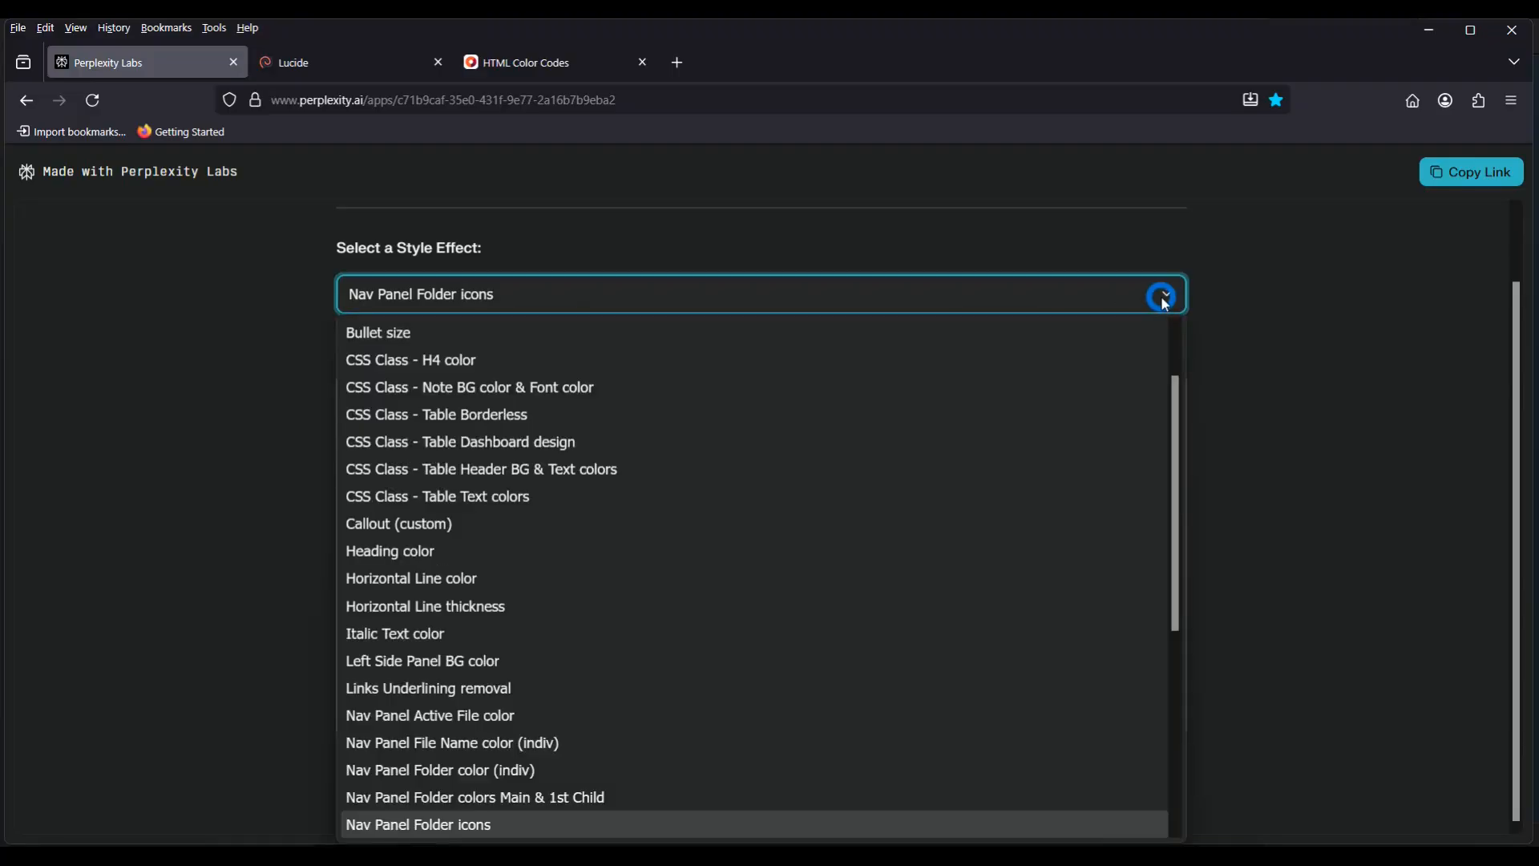
scroll(467, 502, down, 5)
click(426, 500)
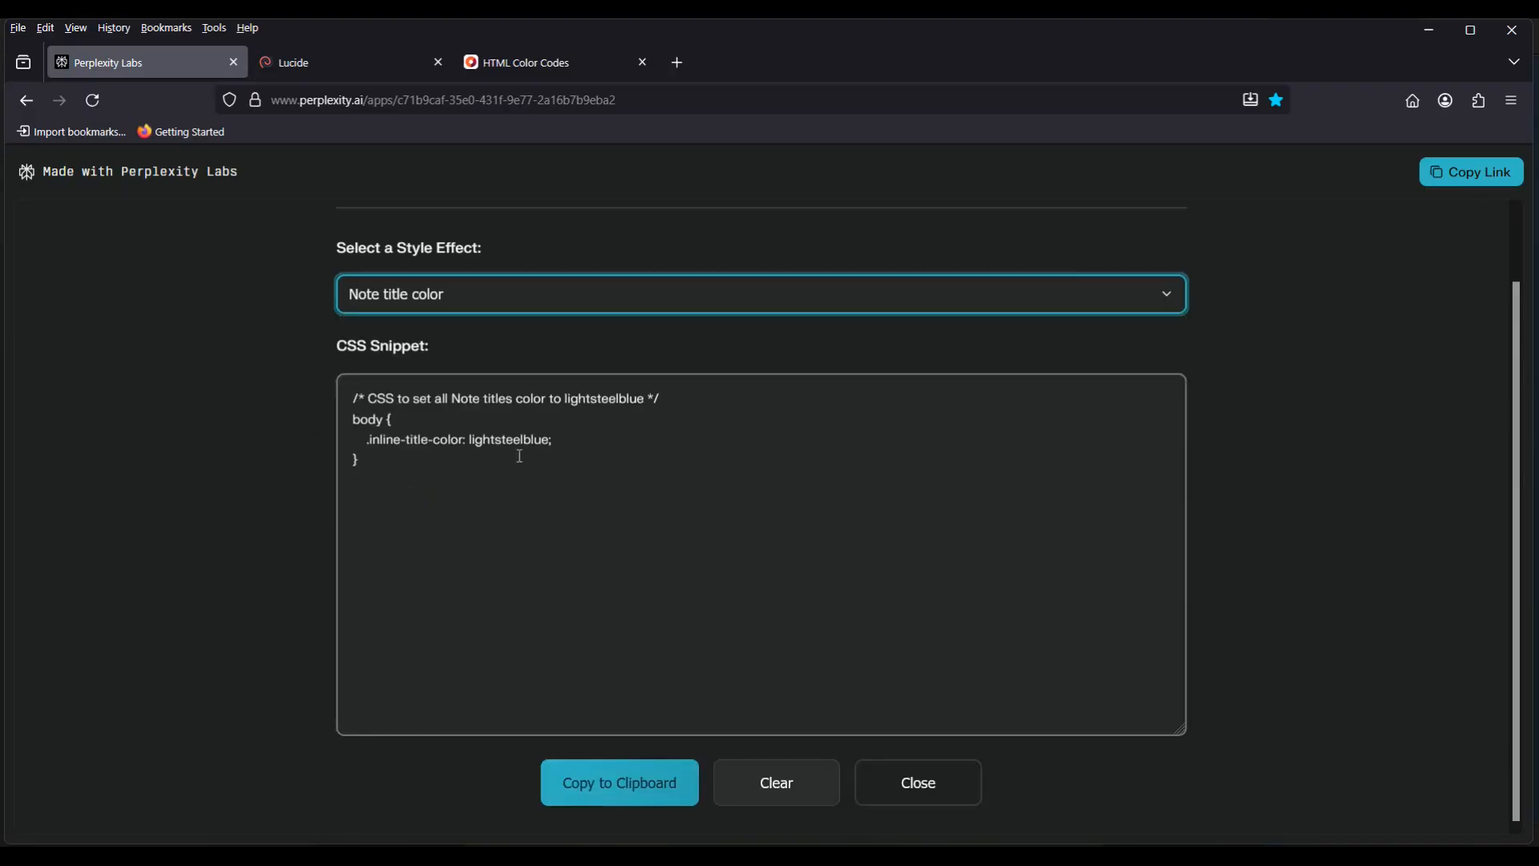
mouse_move(910, 856)
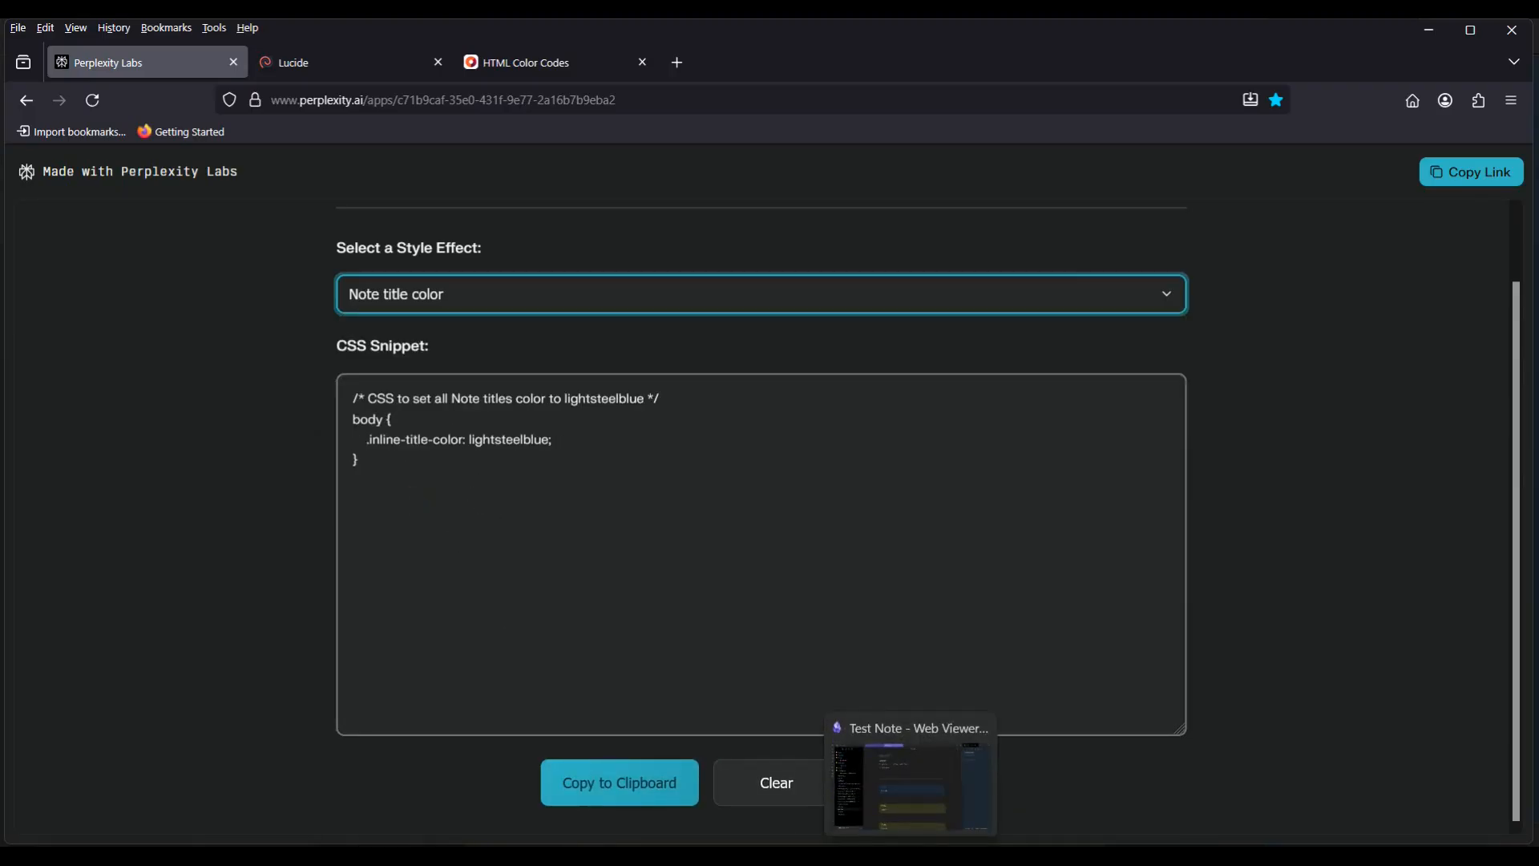
click(910, 785)
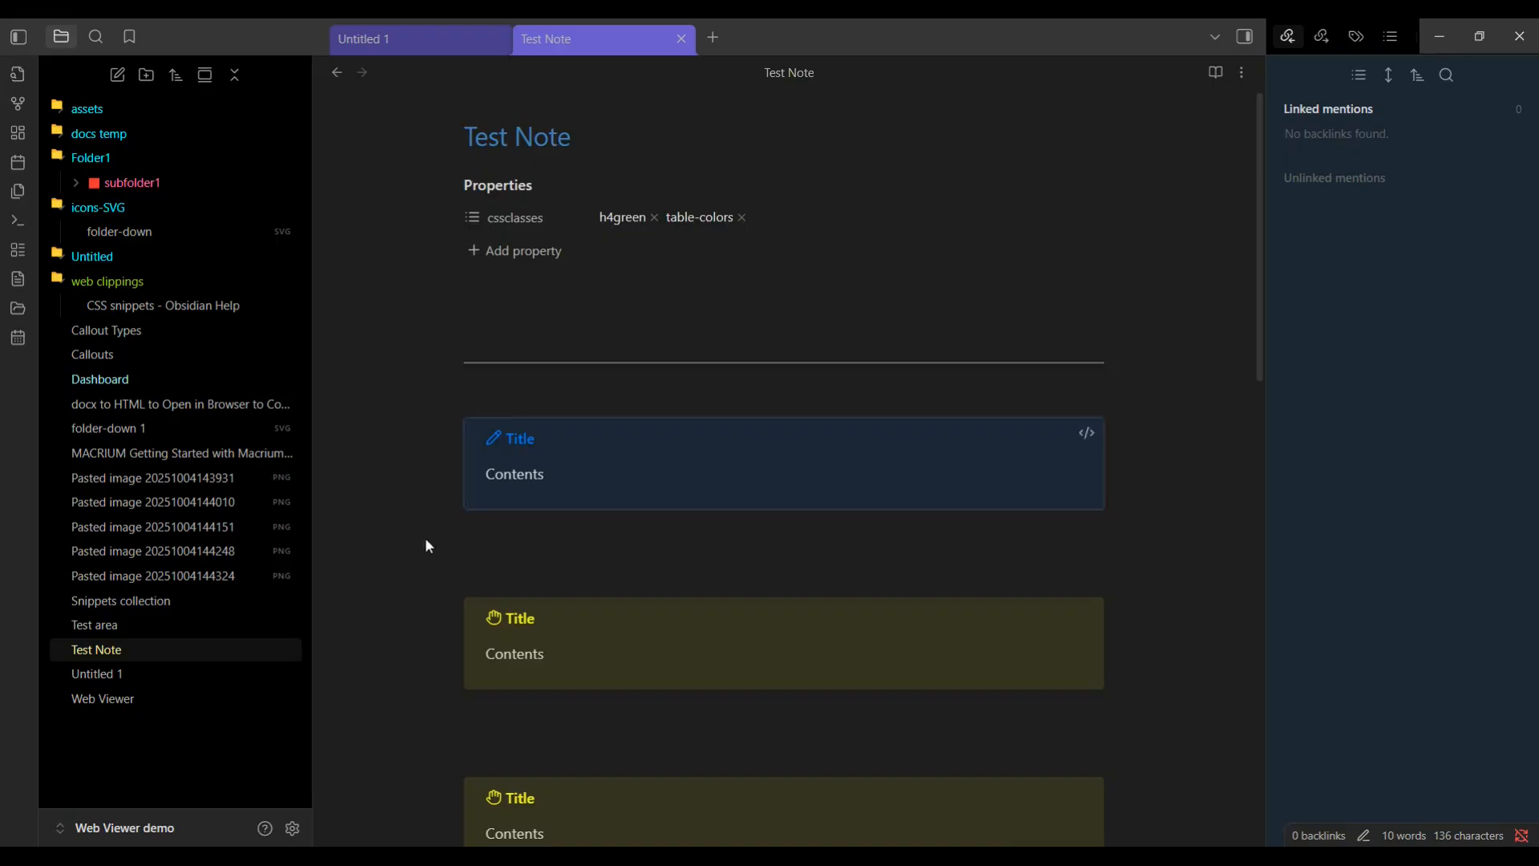
Disable the MASTER-CSS-SNIPPET-for-my-Obsidian-Vaults_NEW_10-04-25 snippet in the Appearance settings and close the settings
click(292, 828)
scroll(809, 687, down, 15)
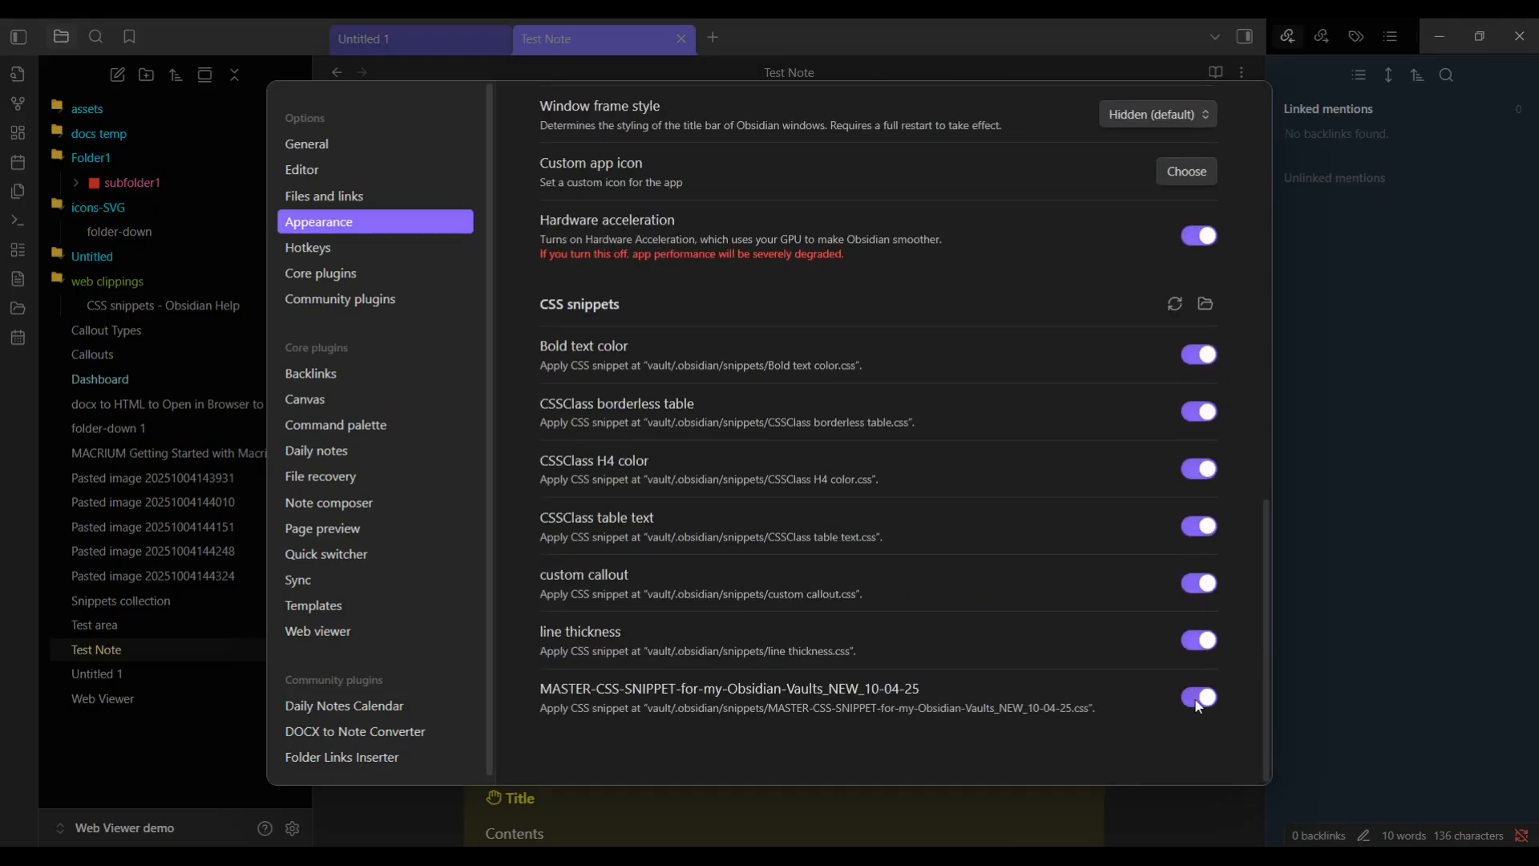
click(1200, 705)
click(1284, 633)
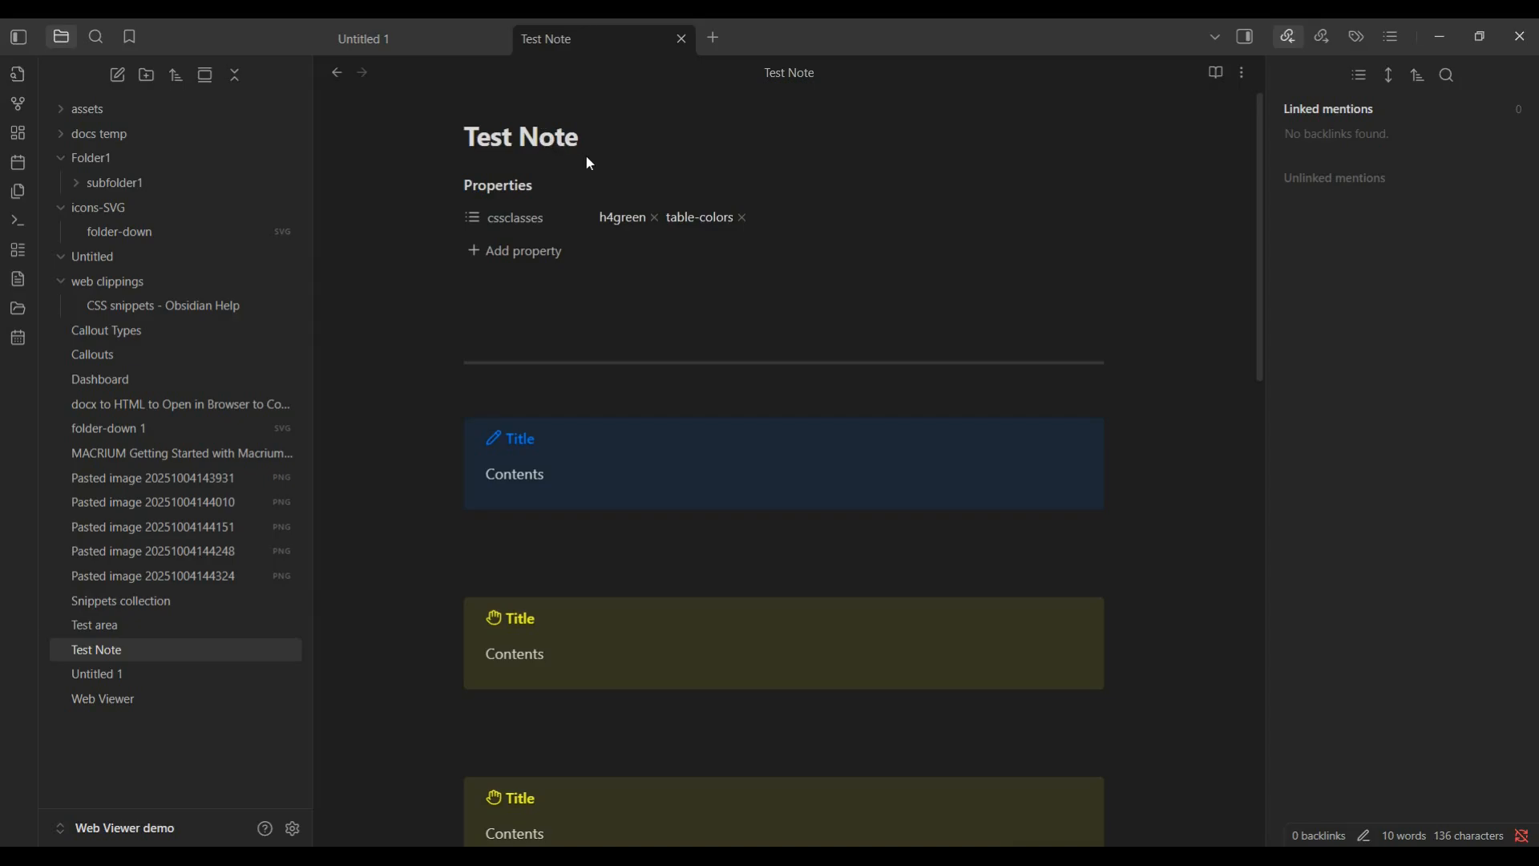
Enable the MASTER-CSS-SNIPPET-for-my-Obsidian-Vaults_NEW_10-04-25 snippet in the Appearance settings and compare the Test Note title with the browser's Note title color snippet
click(293, 828)
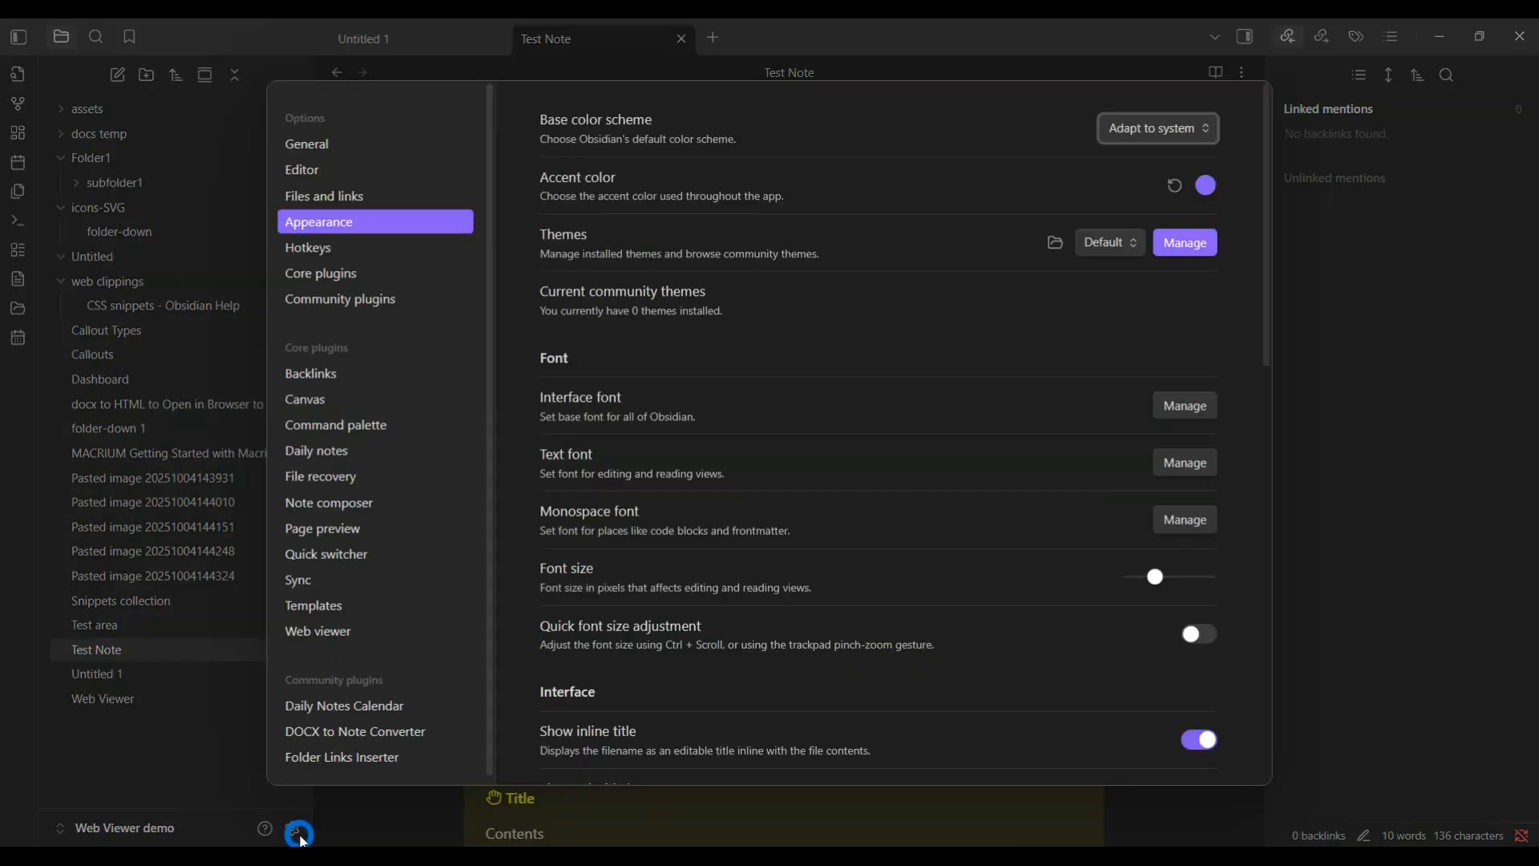
scroll(825, 661, down, 5)
scroll(825, 661, down, 7)
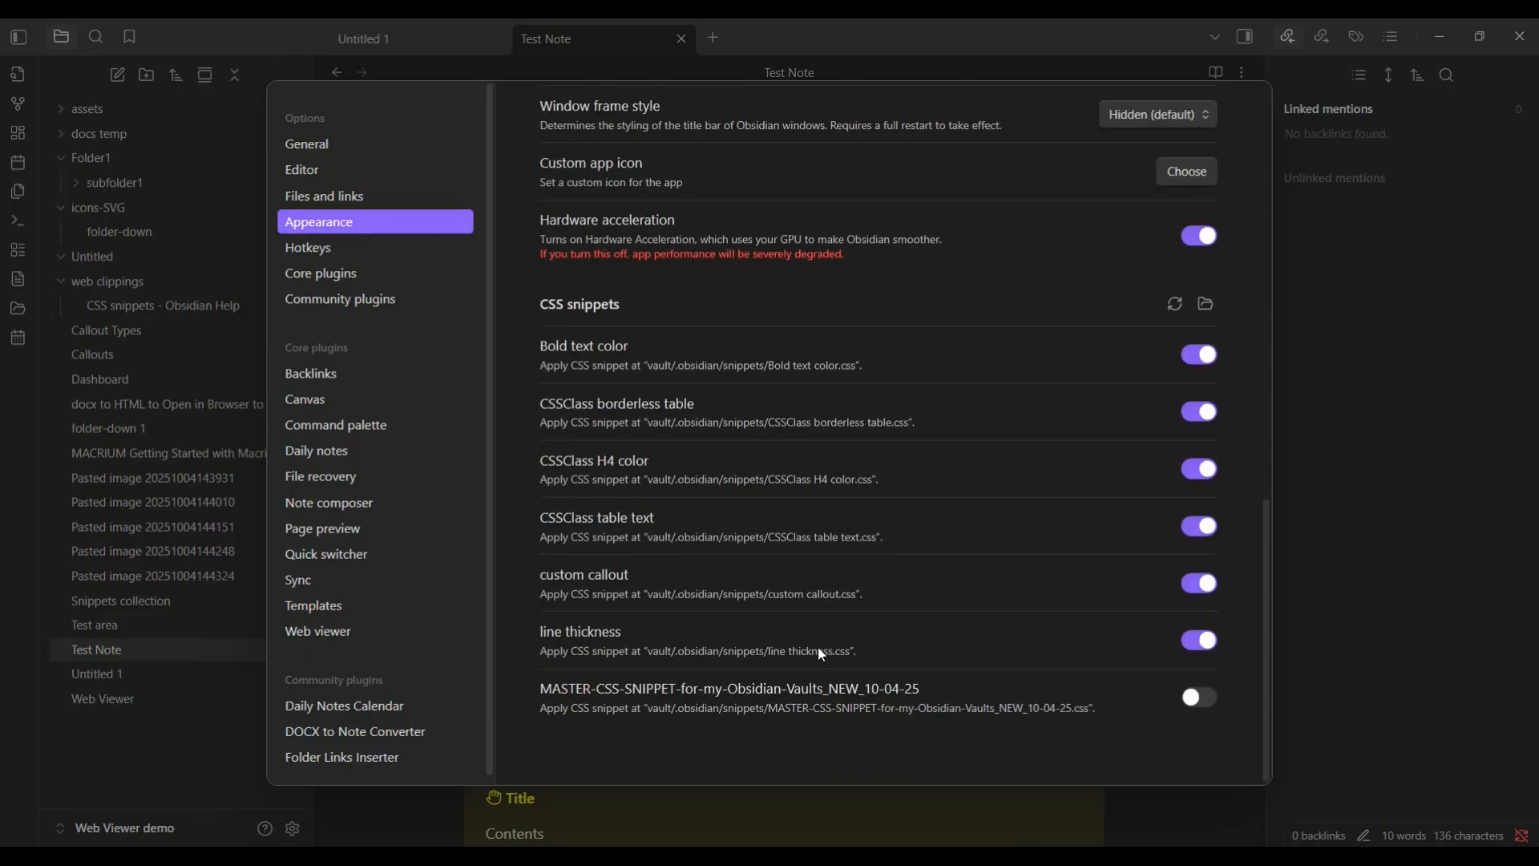
click(1210, 696)
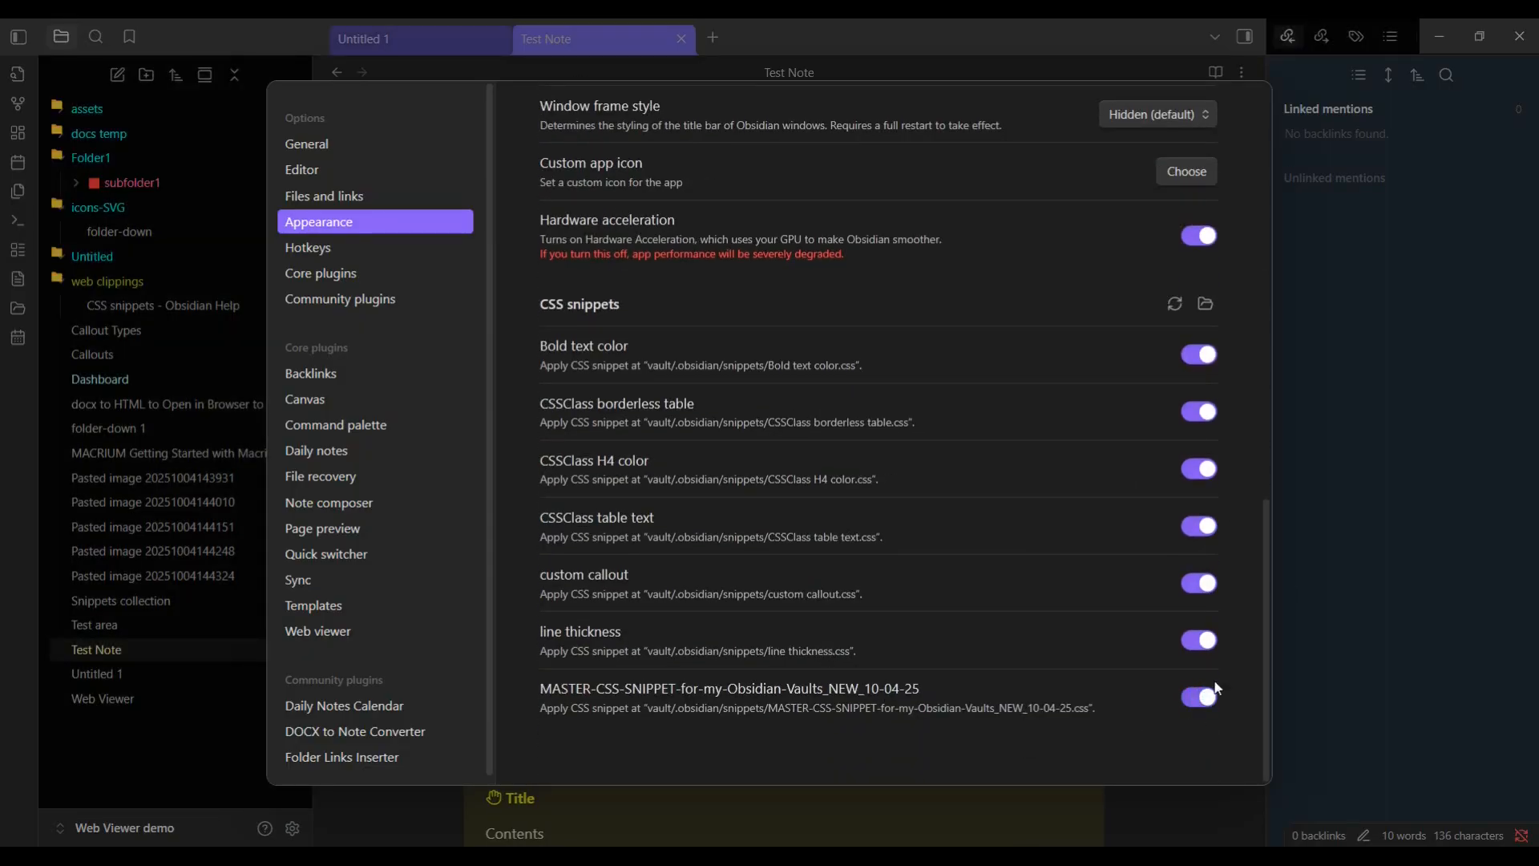
click(1354, 494)
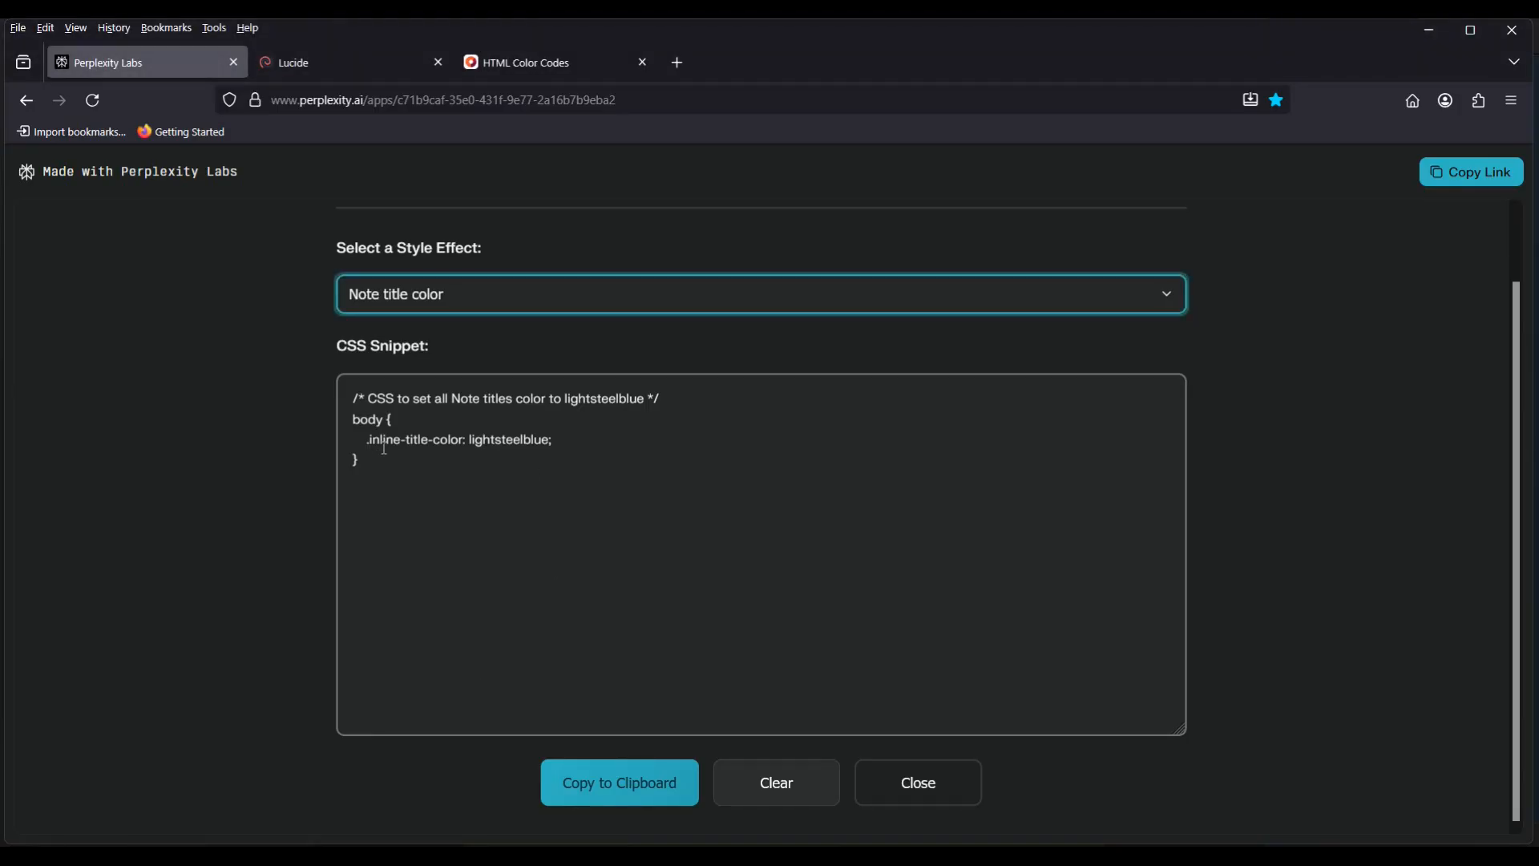
click(1439, 38)
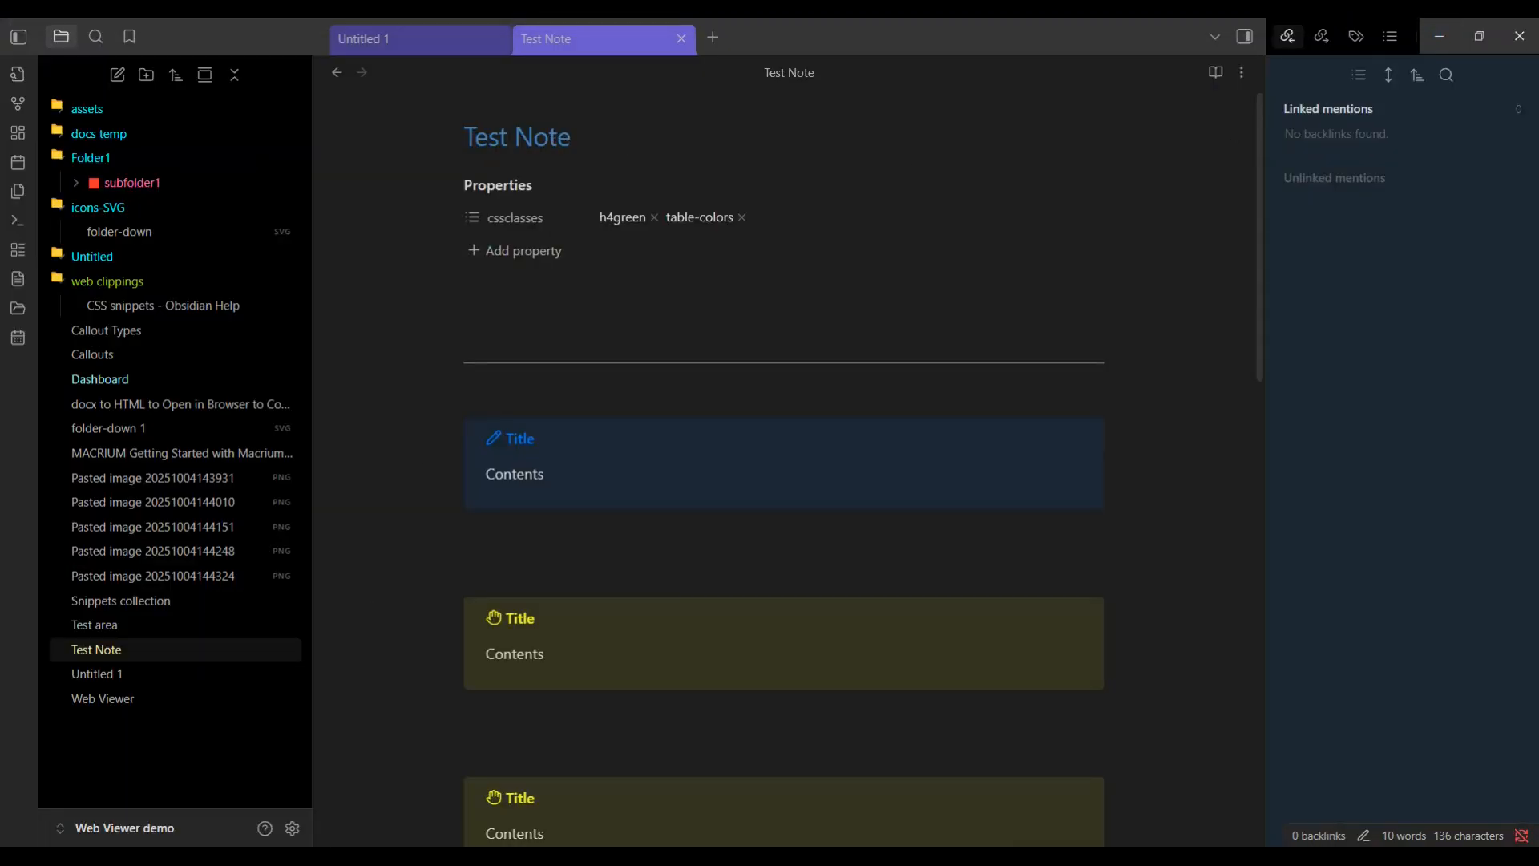
click(310, 769)
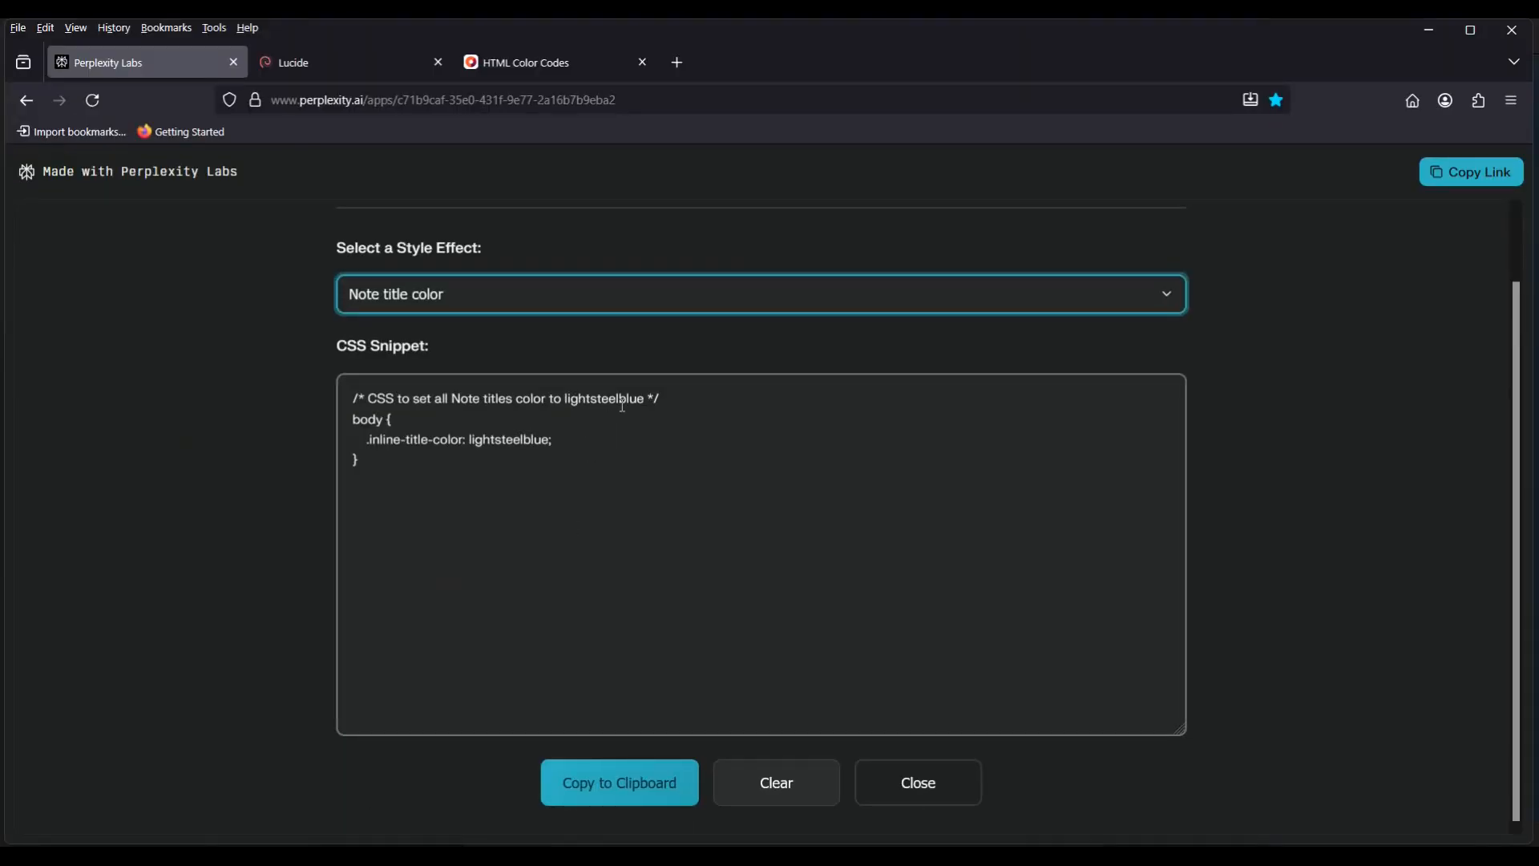
Display the Note title weight snippet in the browser and read its CSS code
click(1175, 303)
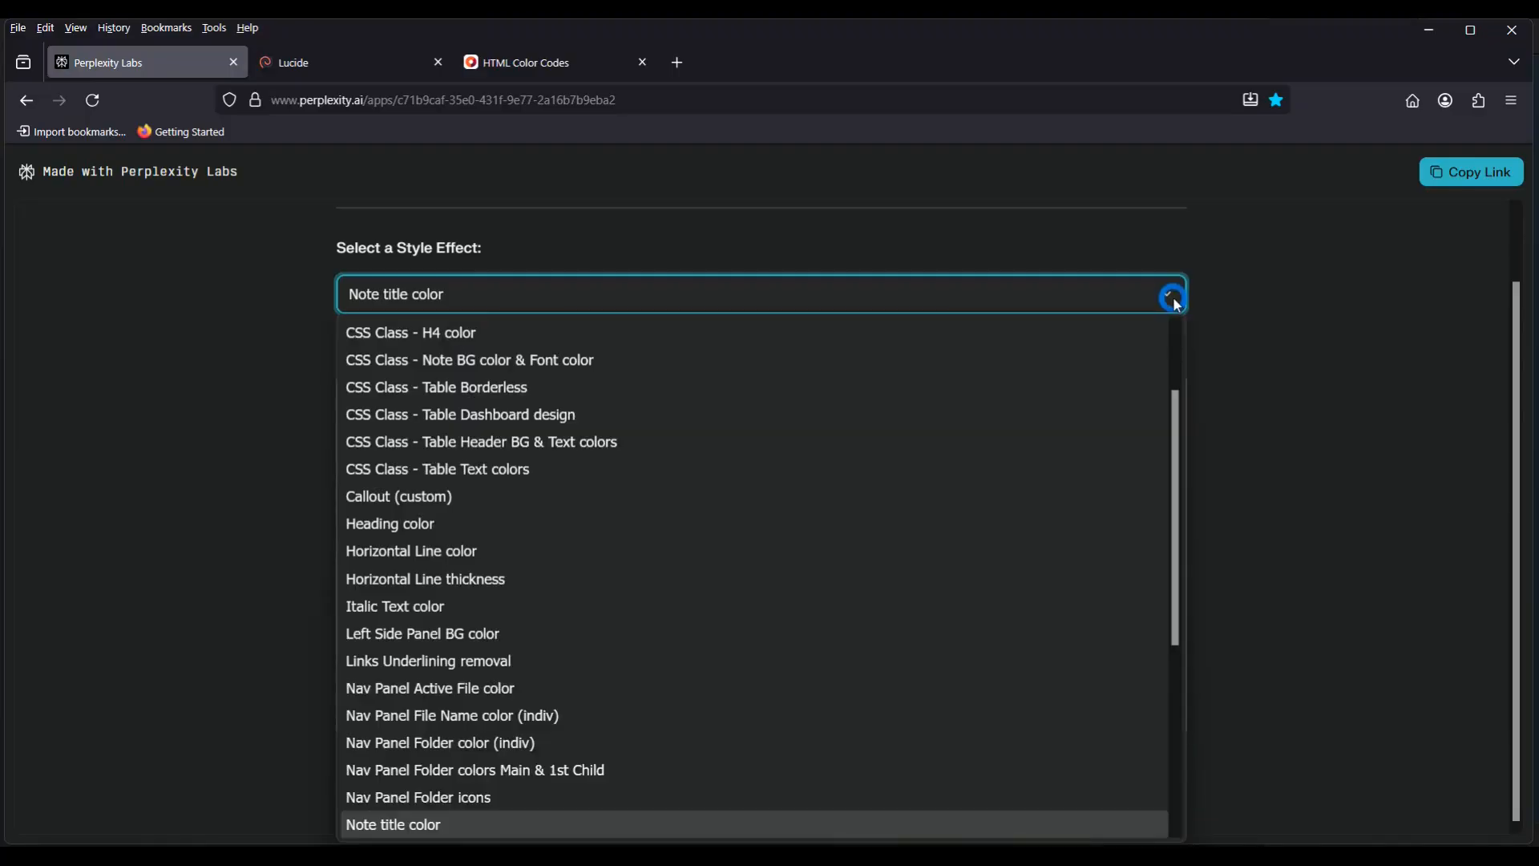
scroll(909, 513, down, 4)
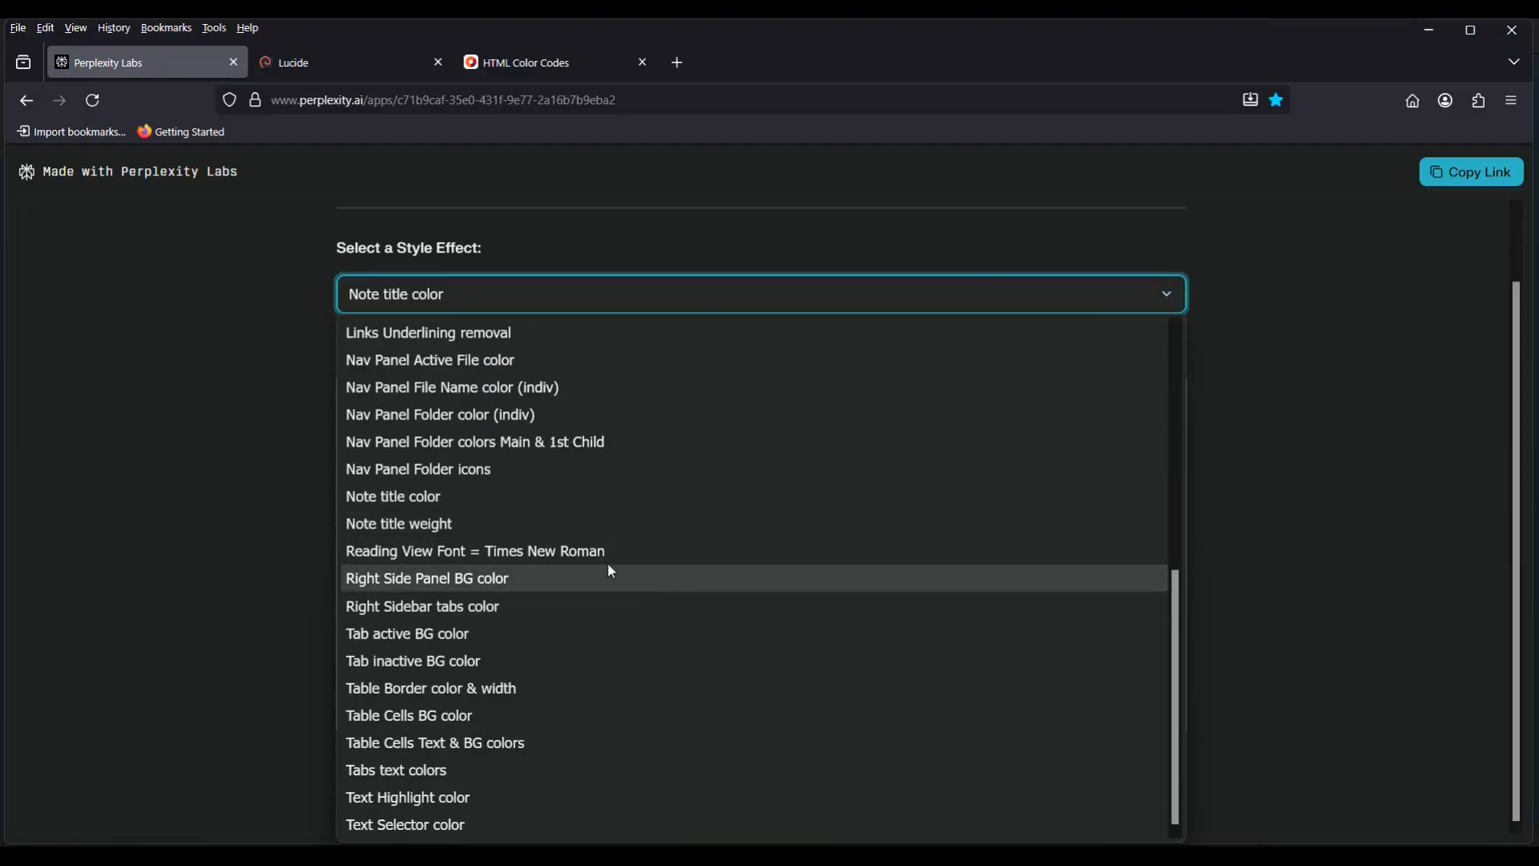
click(418, 529)
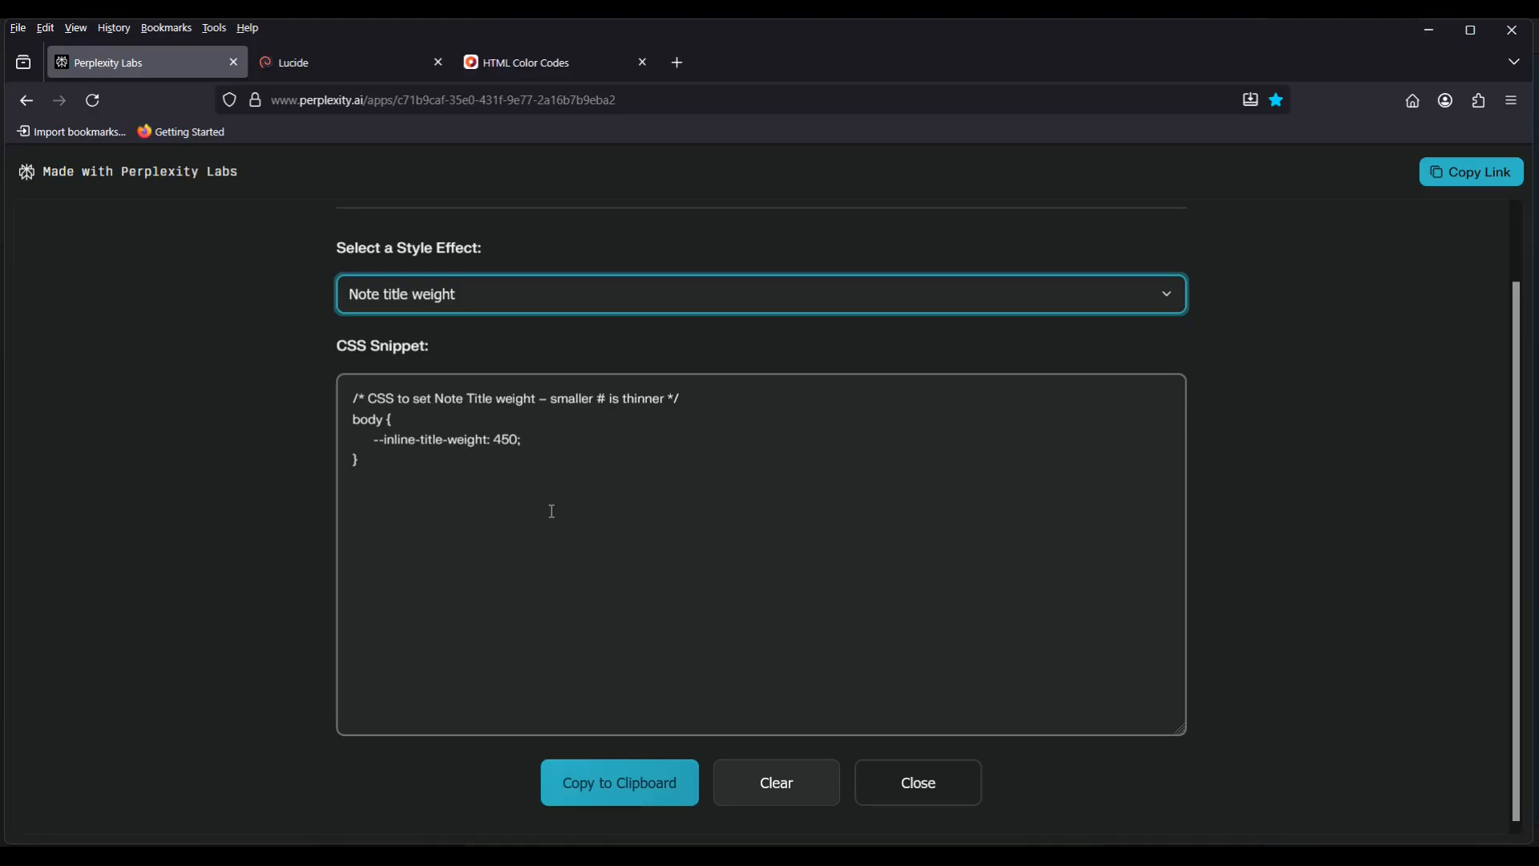
Display the Reading View Font = Times New Roman snippet in the browser app and review its CSS code
click(1168, 295)
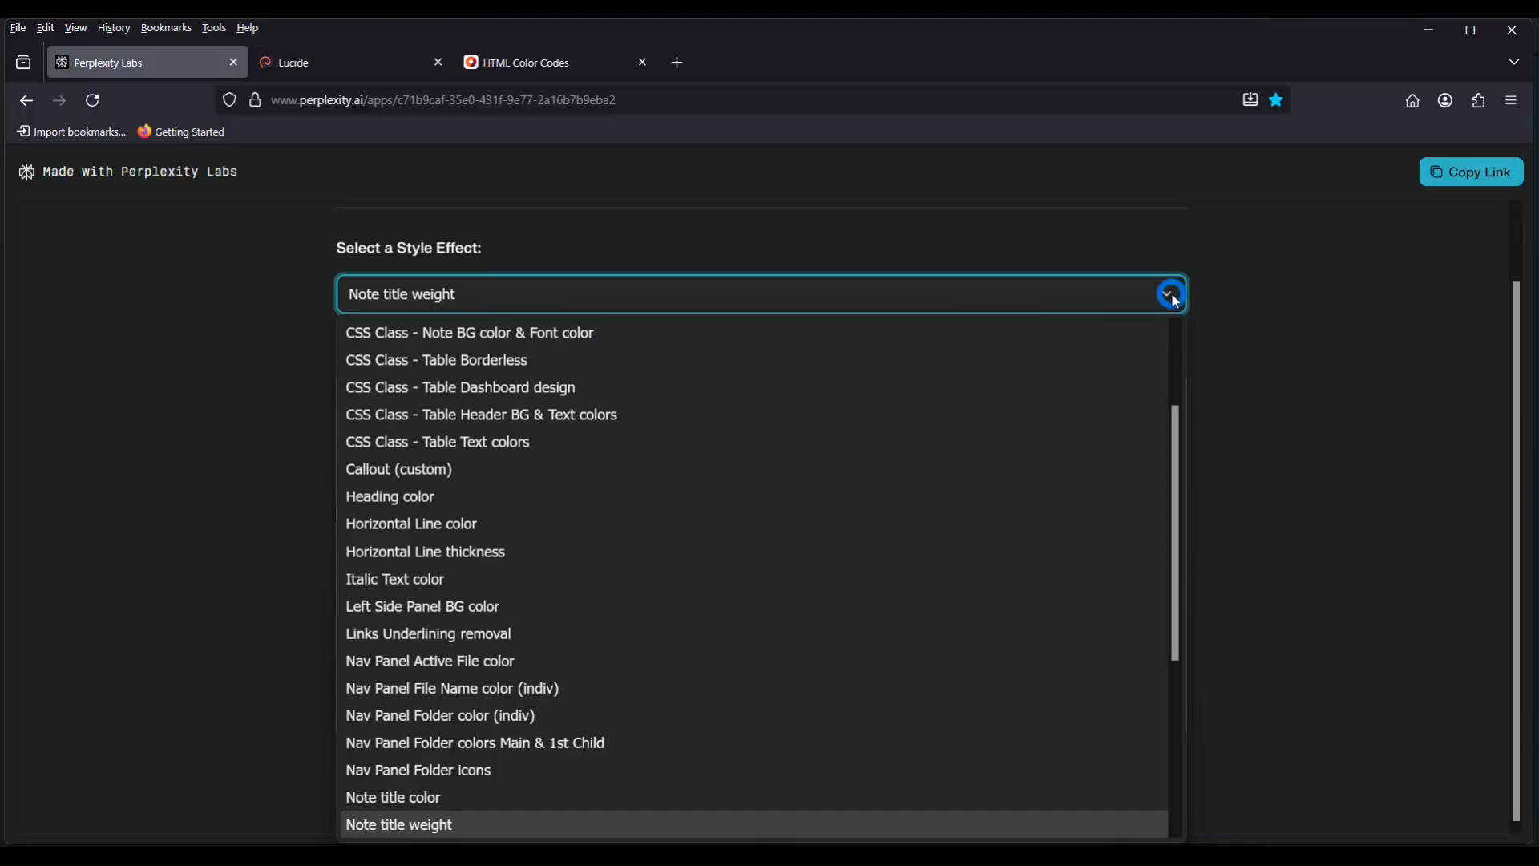
scroll(846, 541, down, 5)
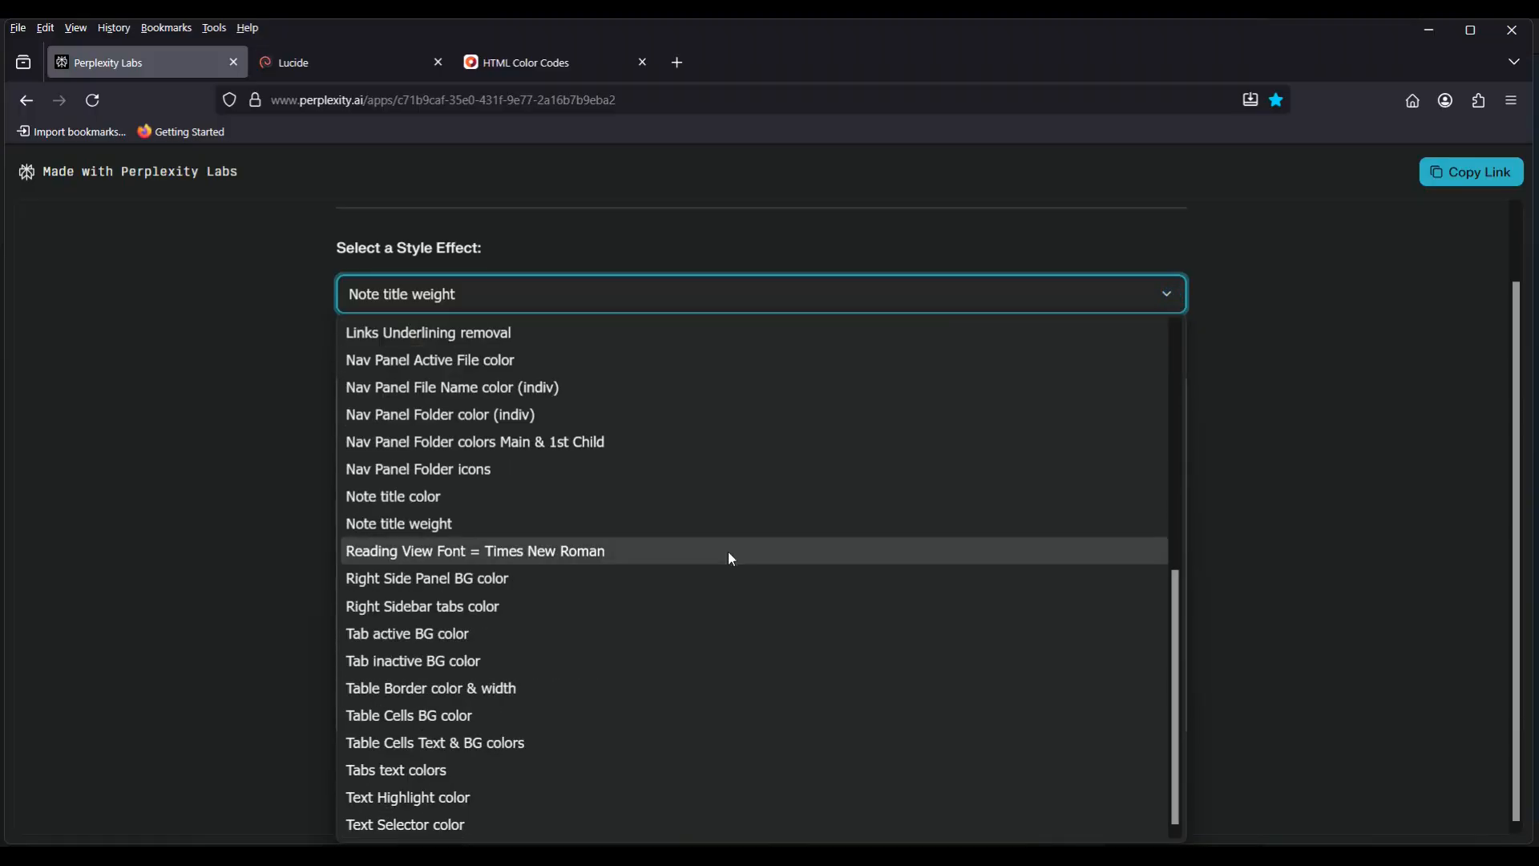
click(449, 551)
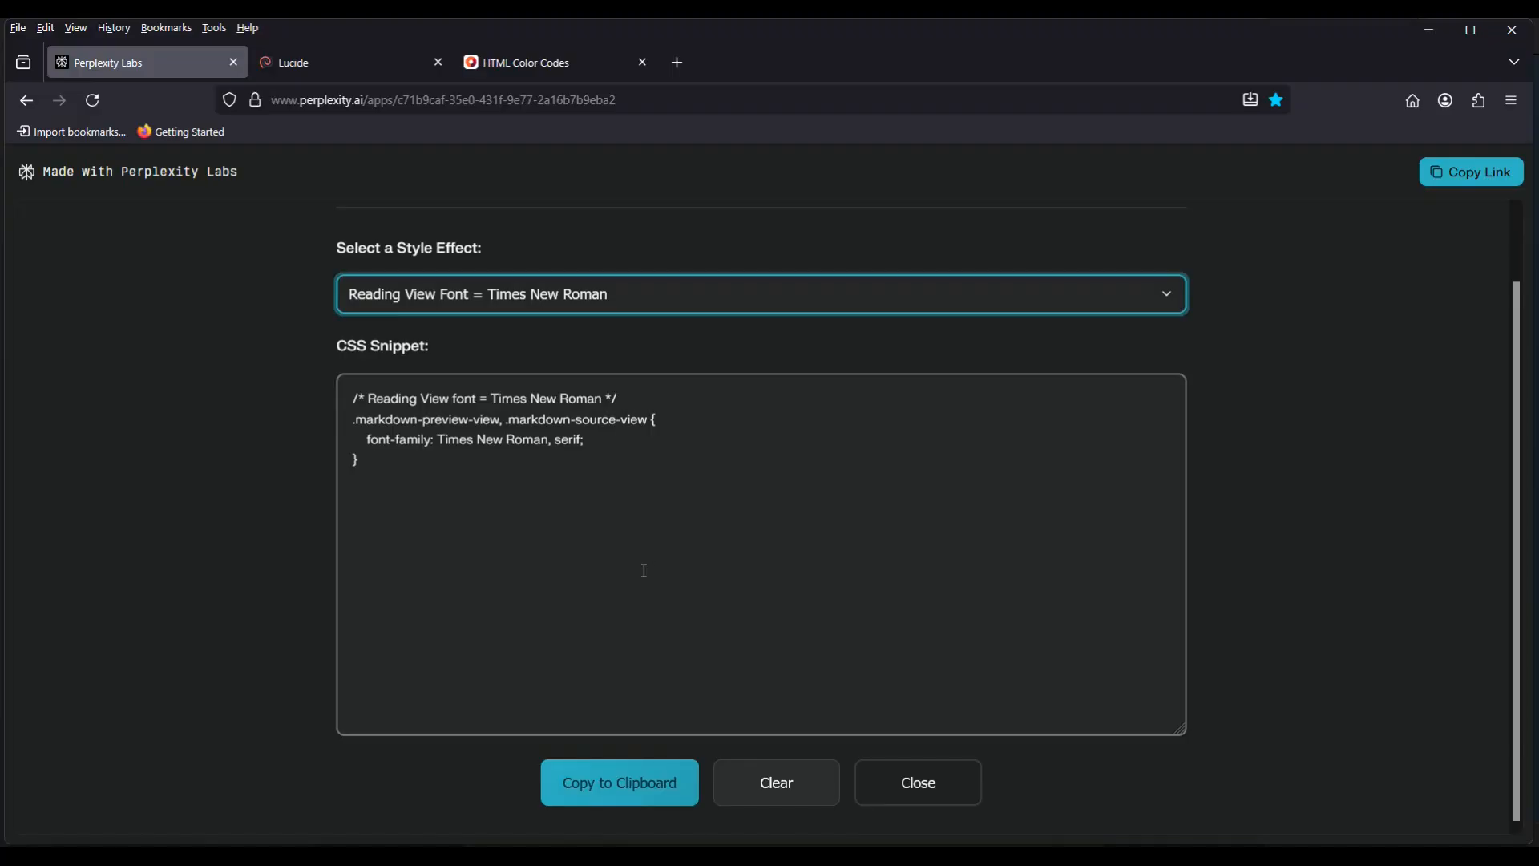
click(1172, 299)
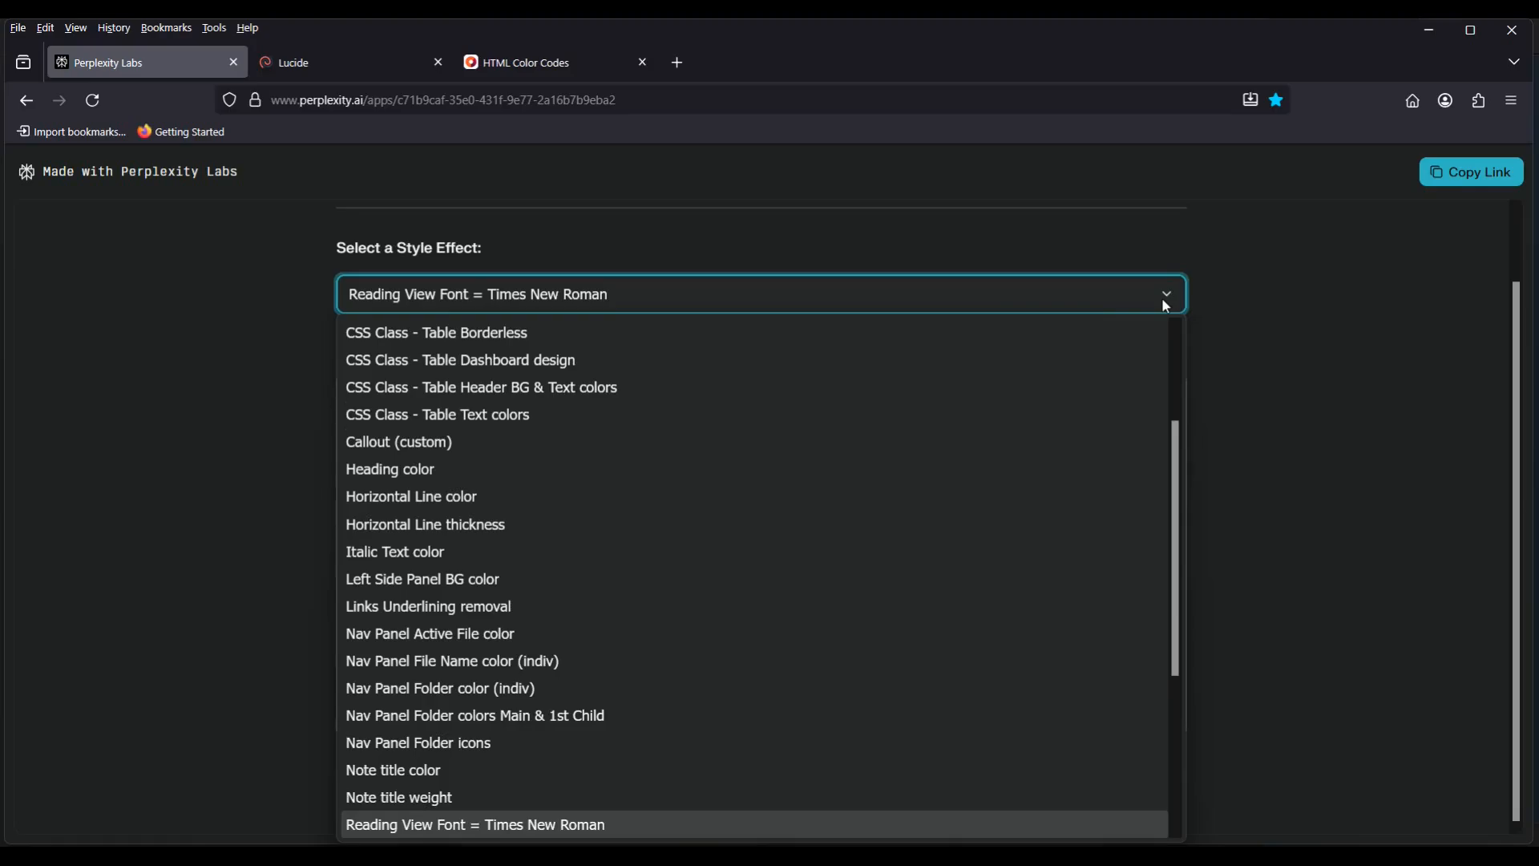
click(574, 826)
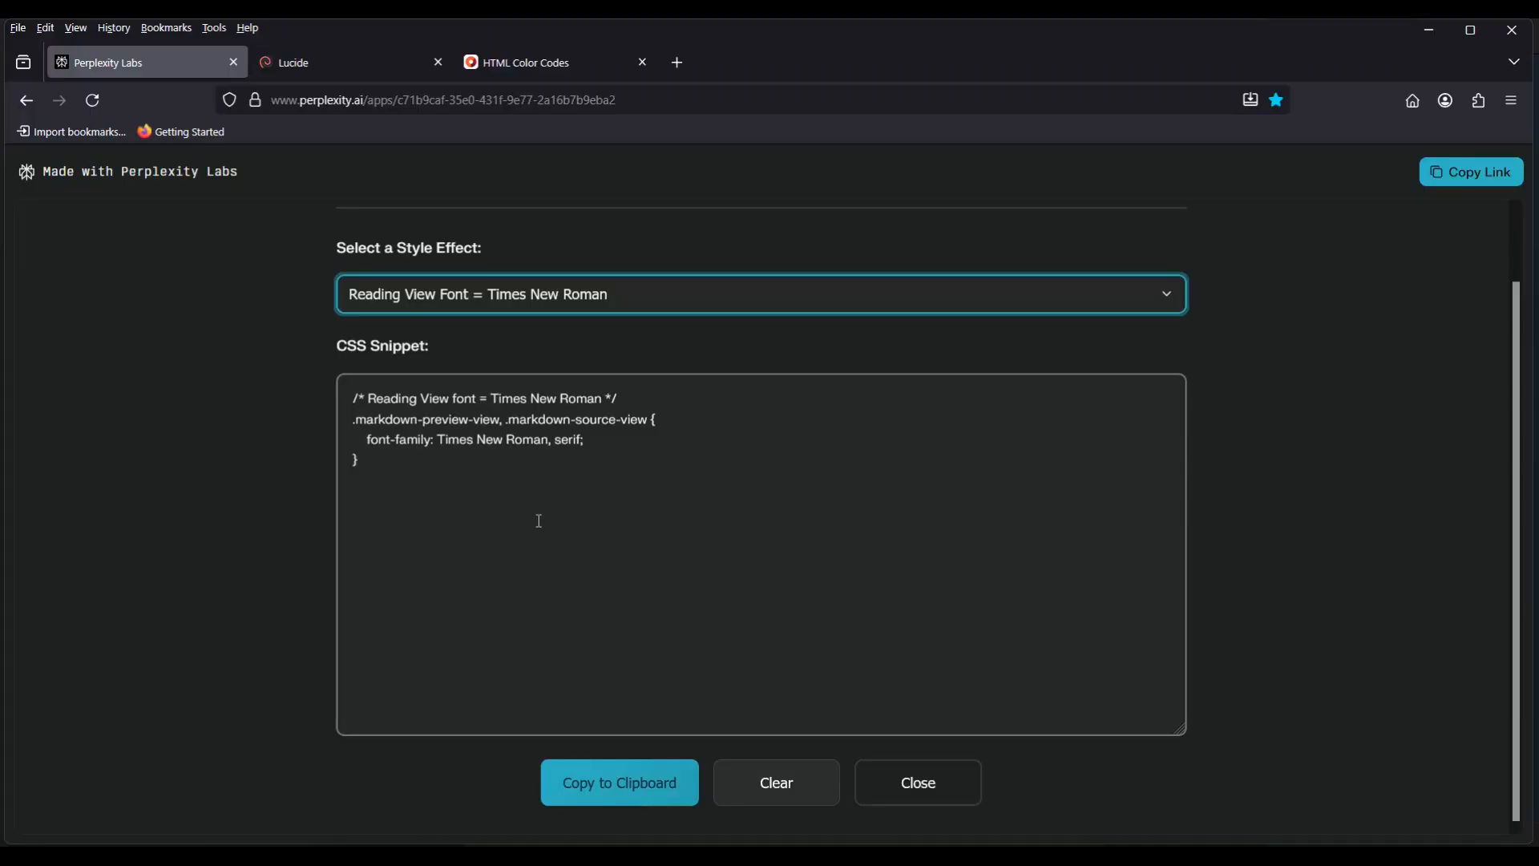
Display the Right Side Panel BG color snippet in the browser and check the background of the linked mentions panel in Obsidian
click(1165, 298)
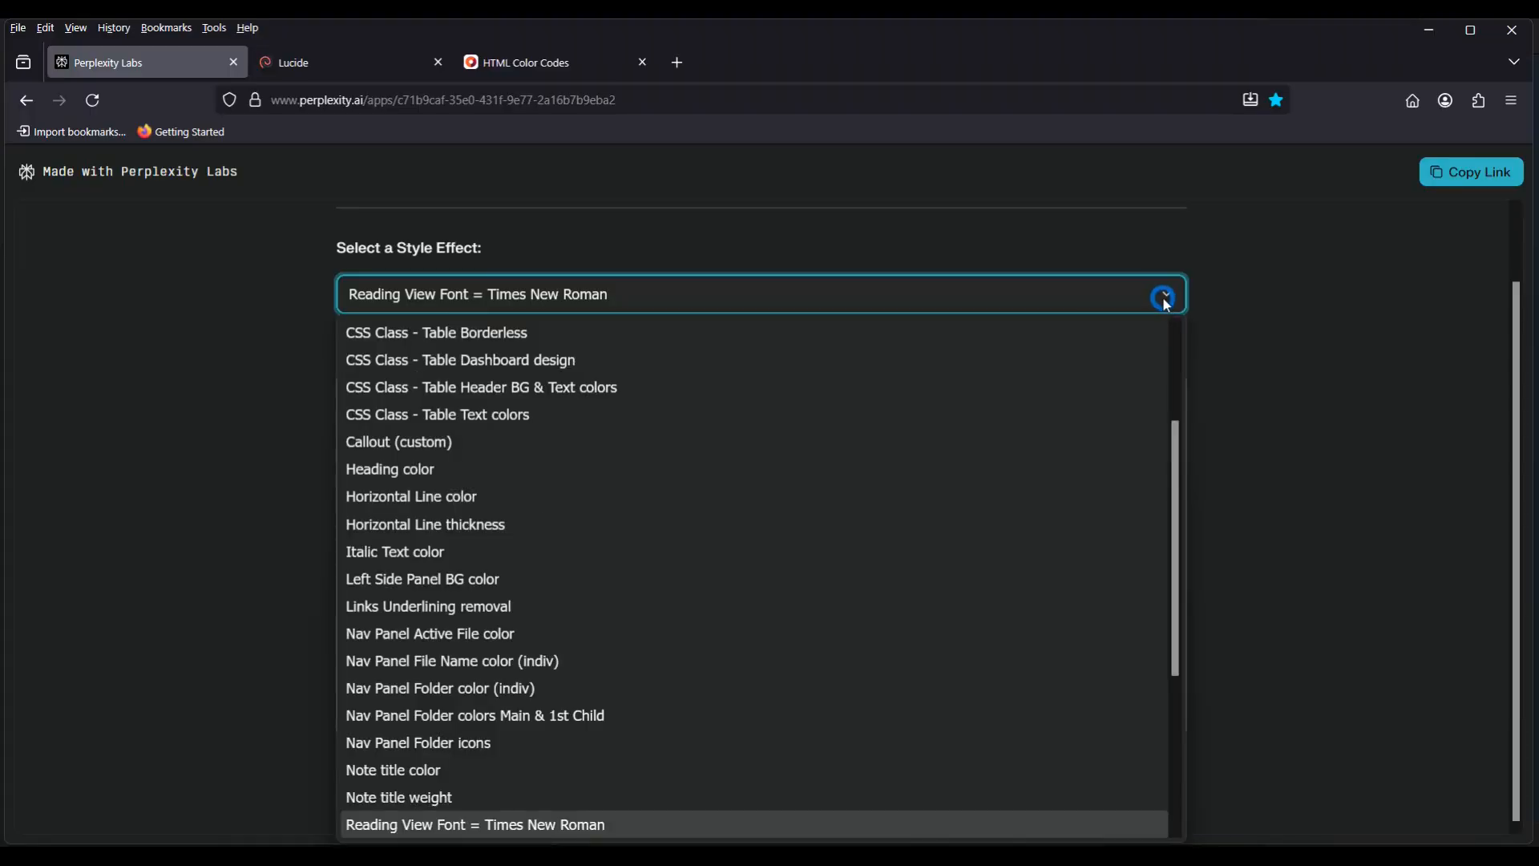
scroll(504, 592, down, 3)
click(472, 580)
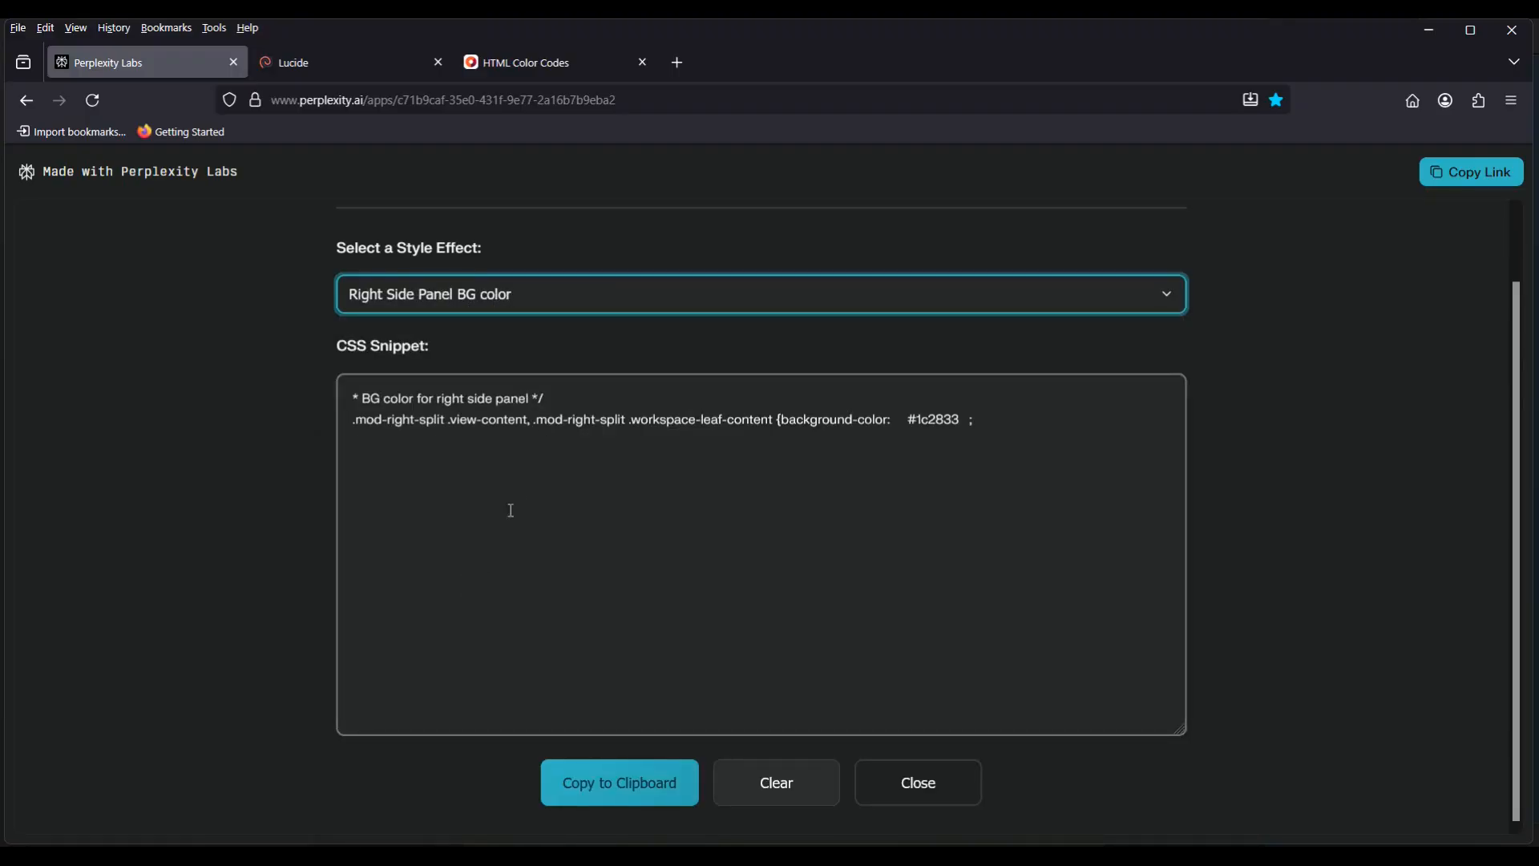
click(927, 855)
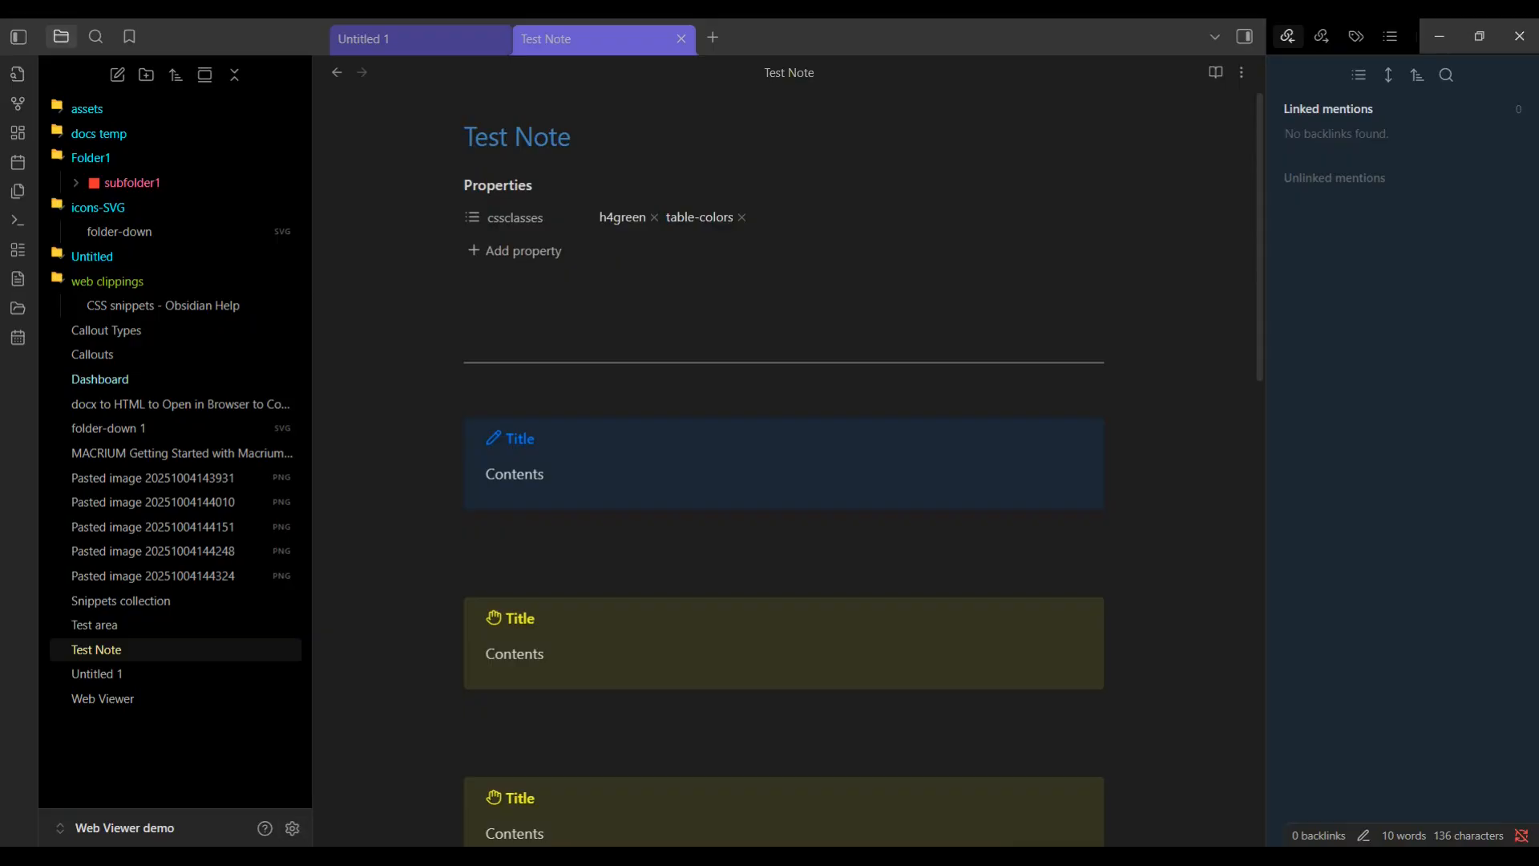
click(310, 856)
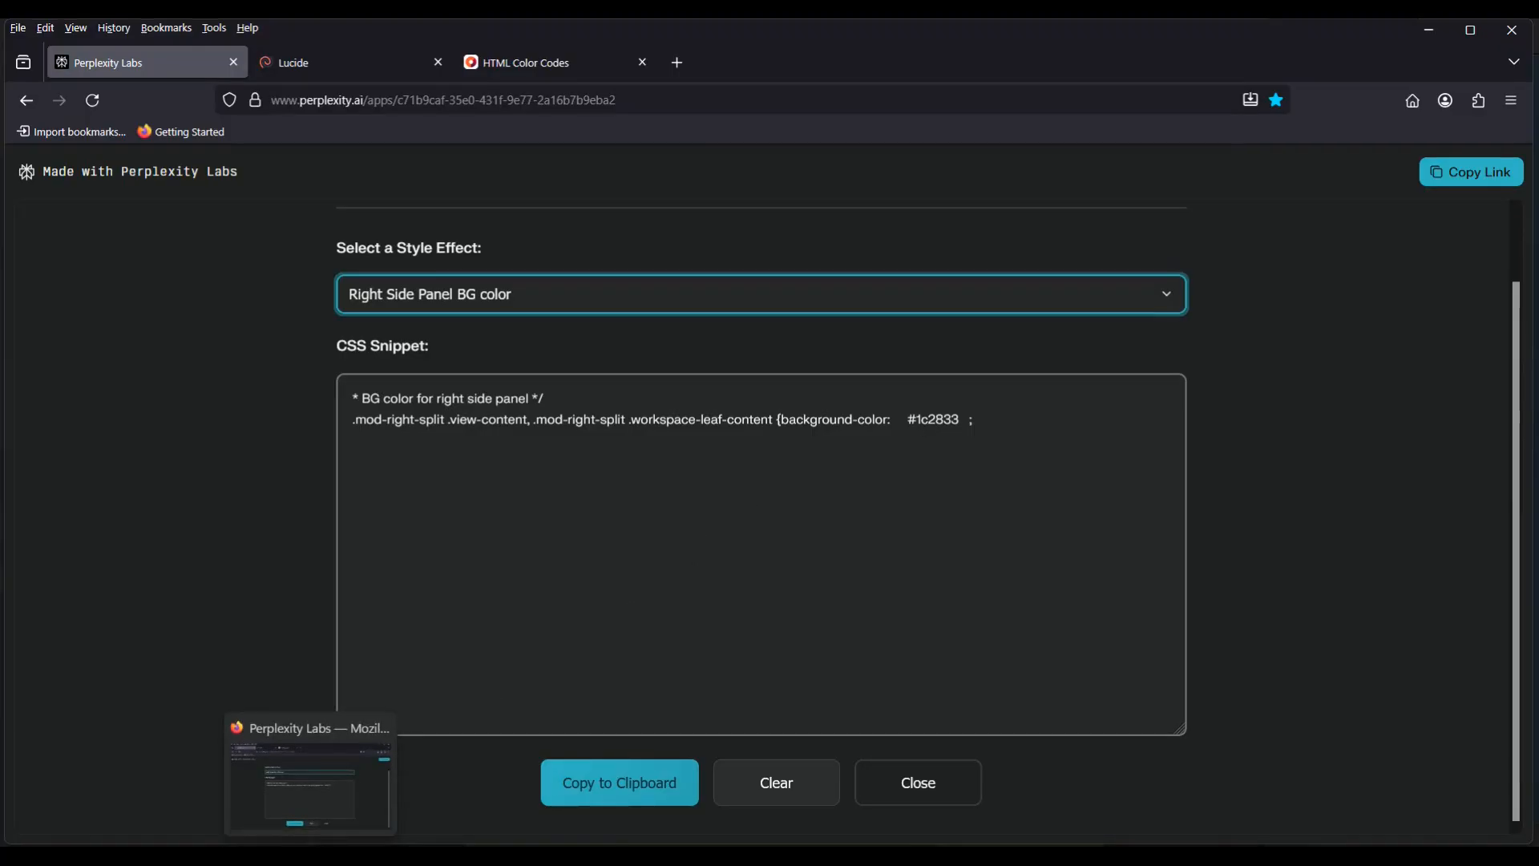
click(379, 794)
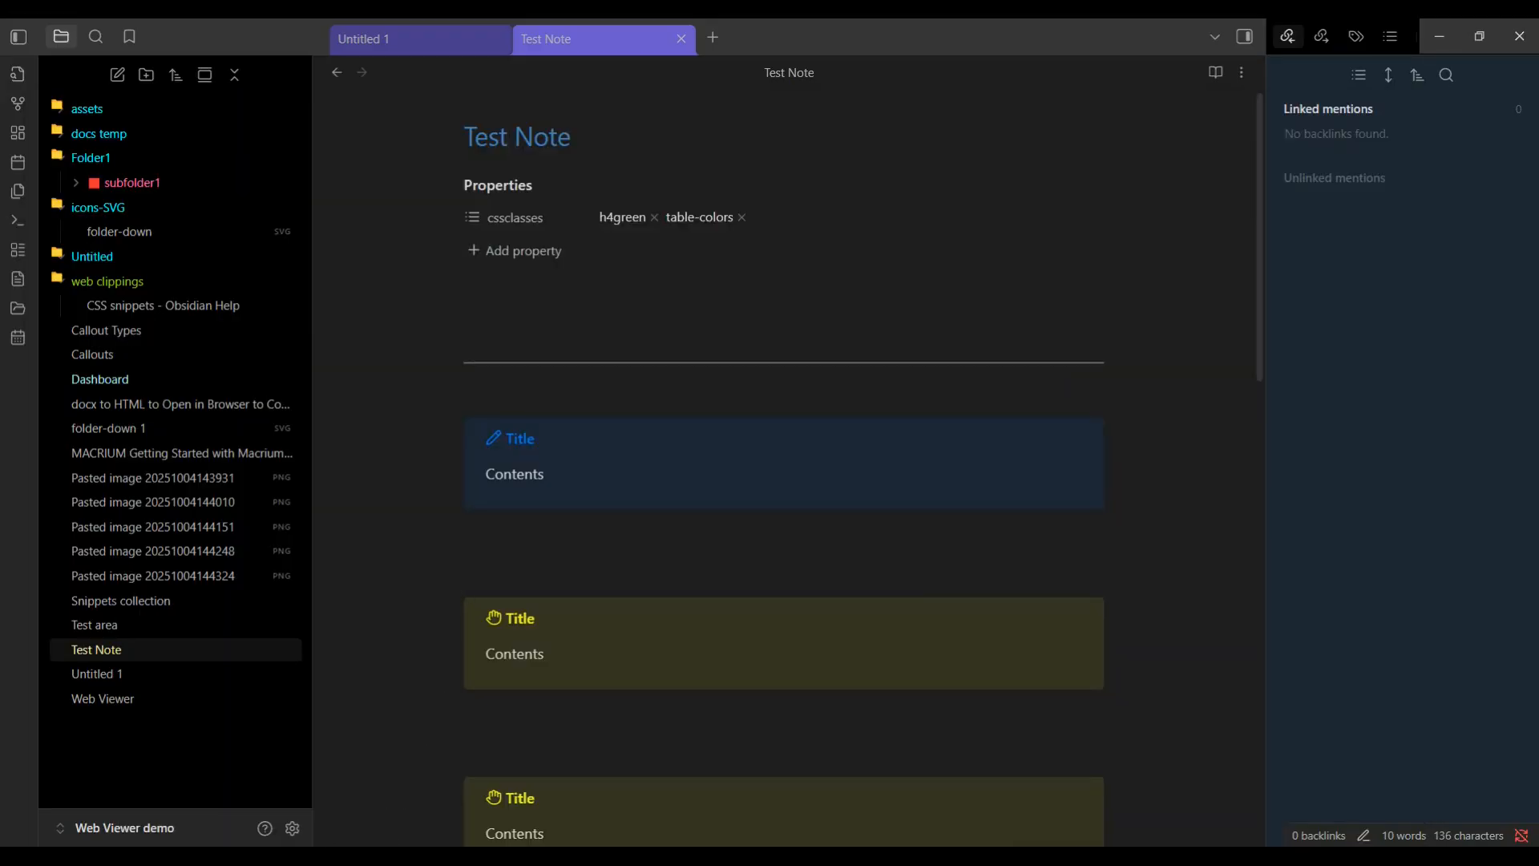
Set the color picker on the HTML Color Codes page to Hex format and pick the blue color 254CF7
click(310, 802)
click(581, 61)
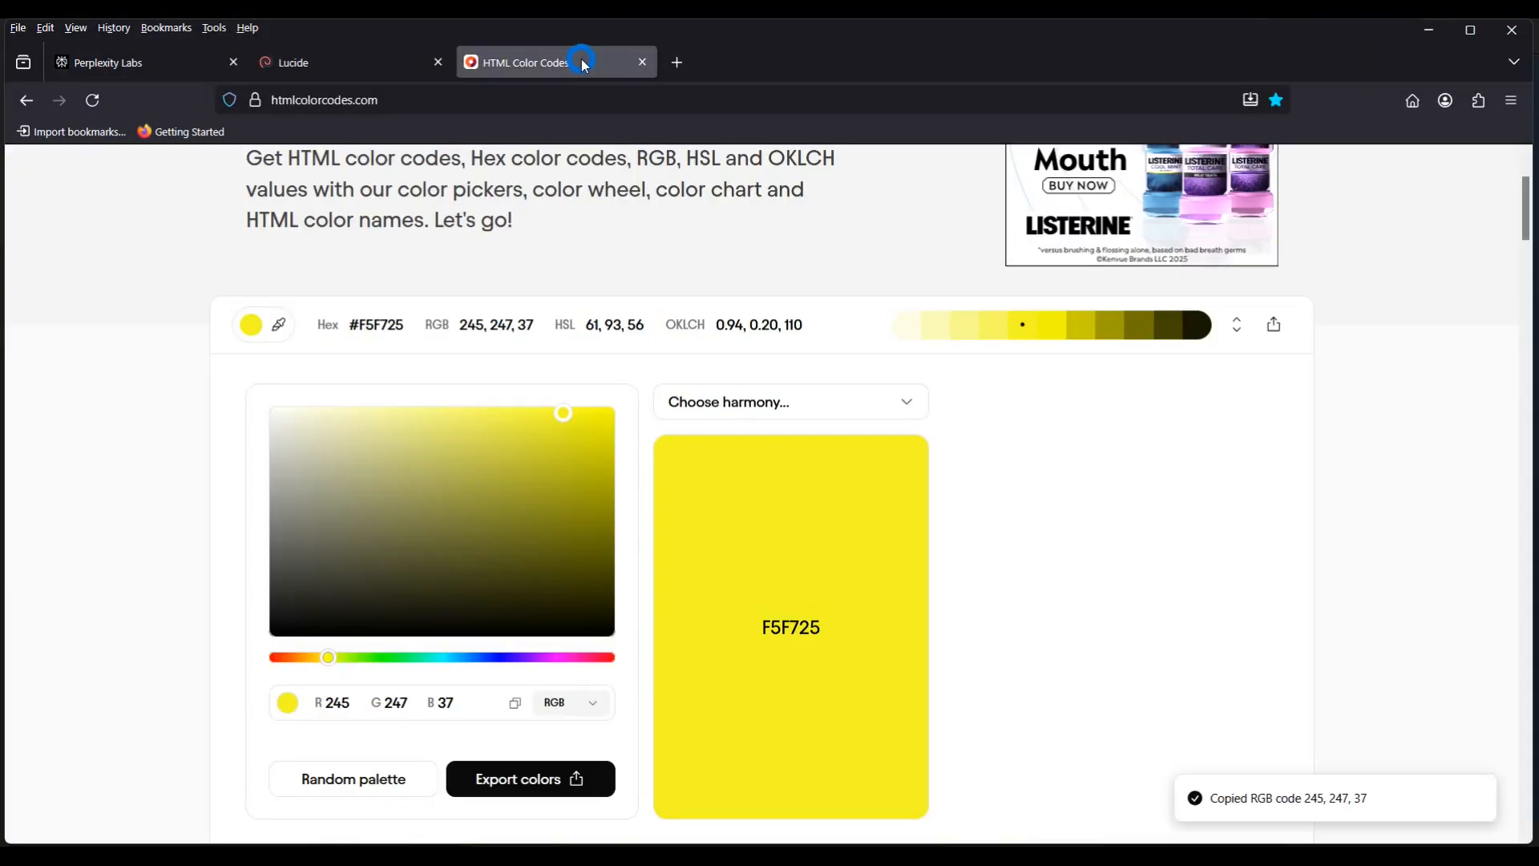
click(603, 712)
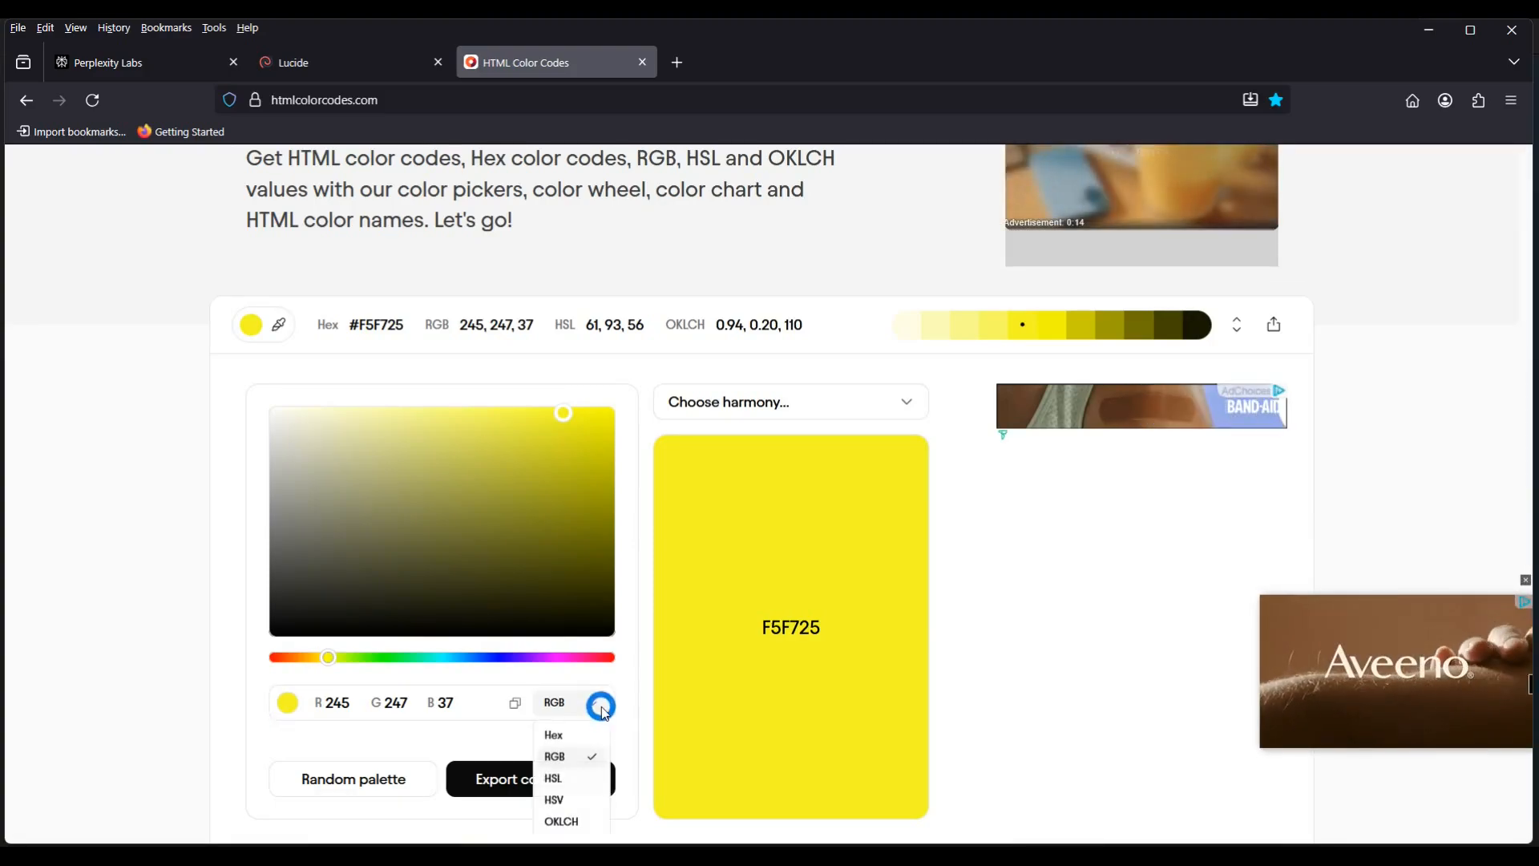
click(559, 736)
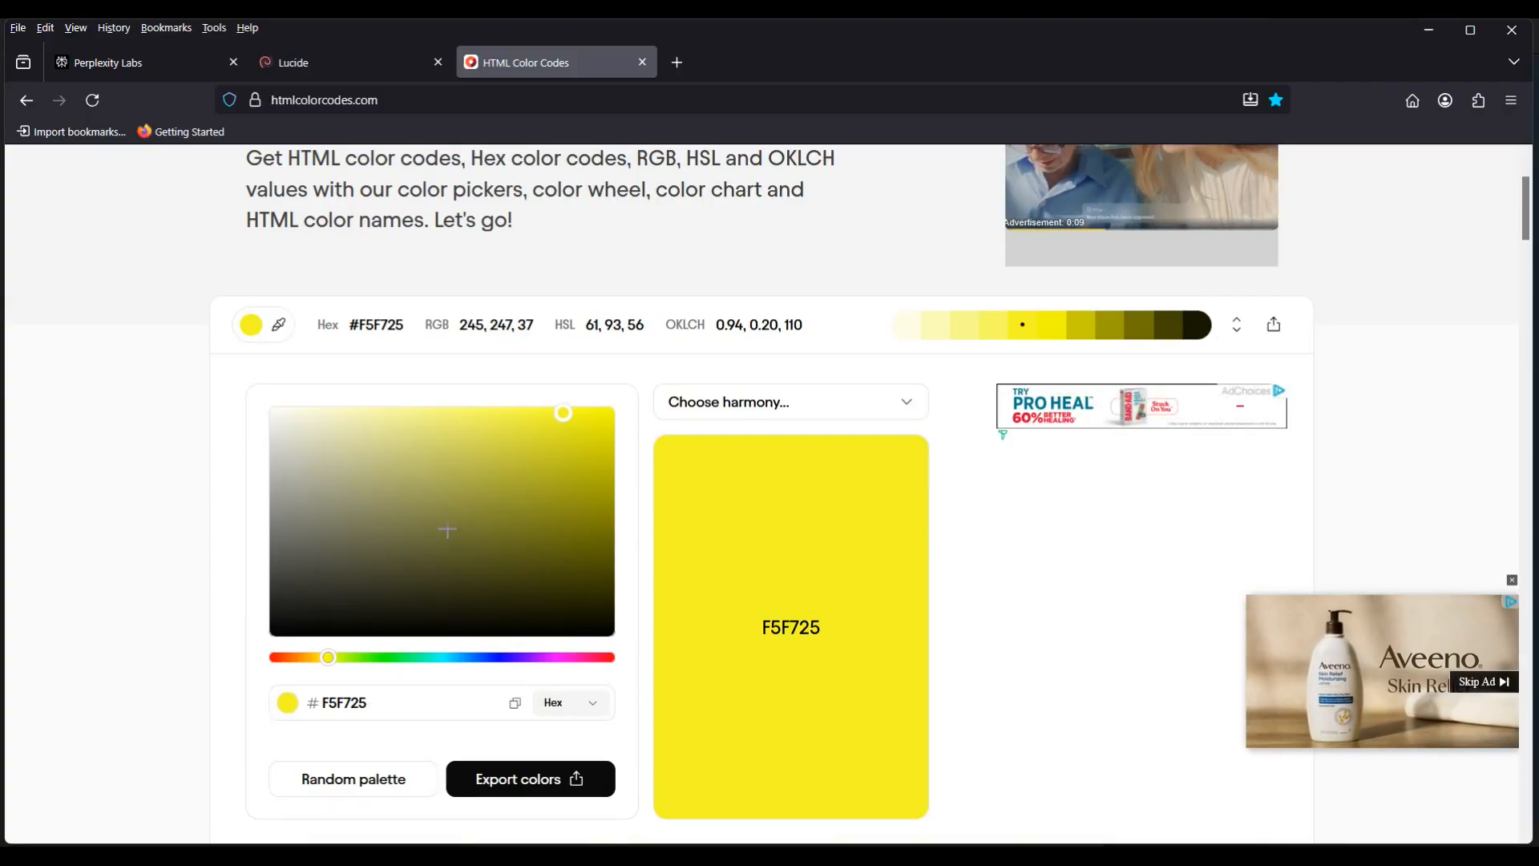
click(490, 657)
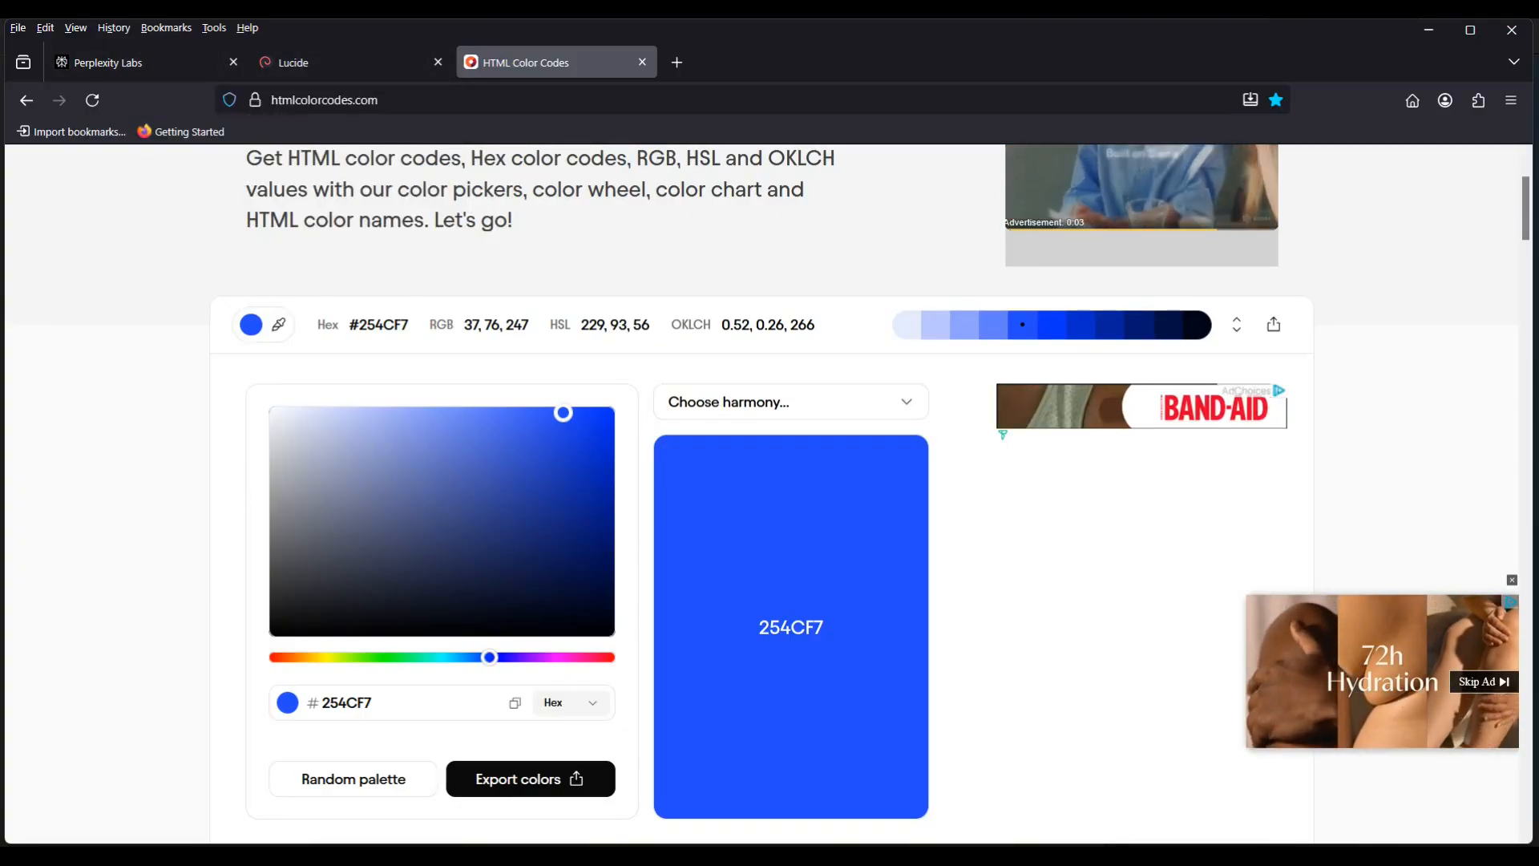
Display the Right Sidebar tabs color snippet in the browser and check the sidebar's tab header color in Obsidian
click(200, 75)
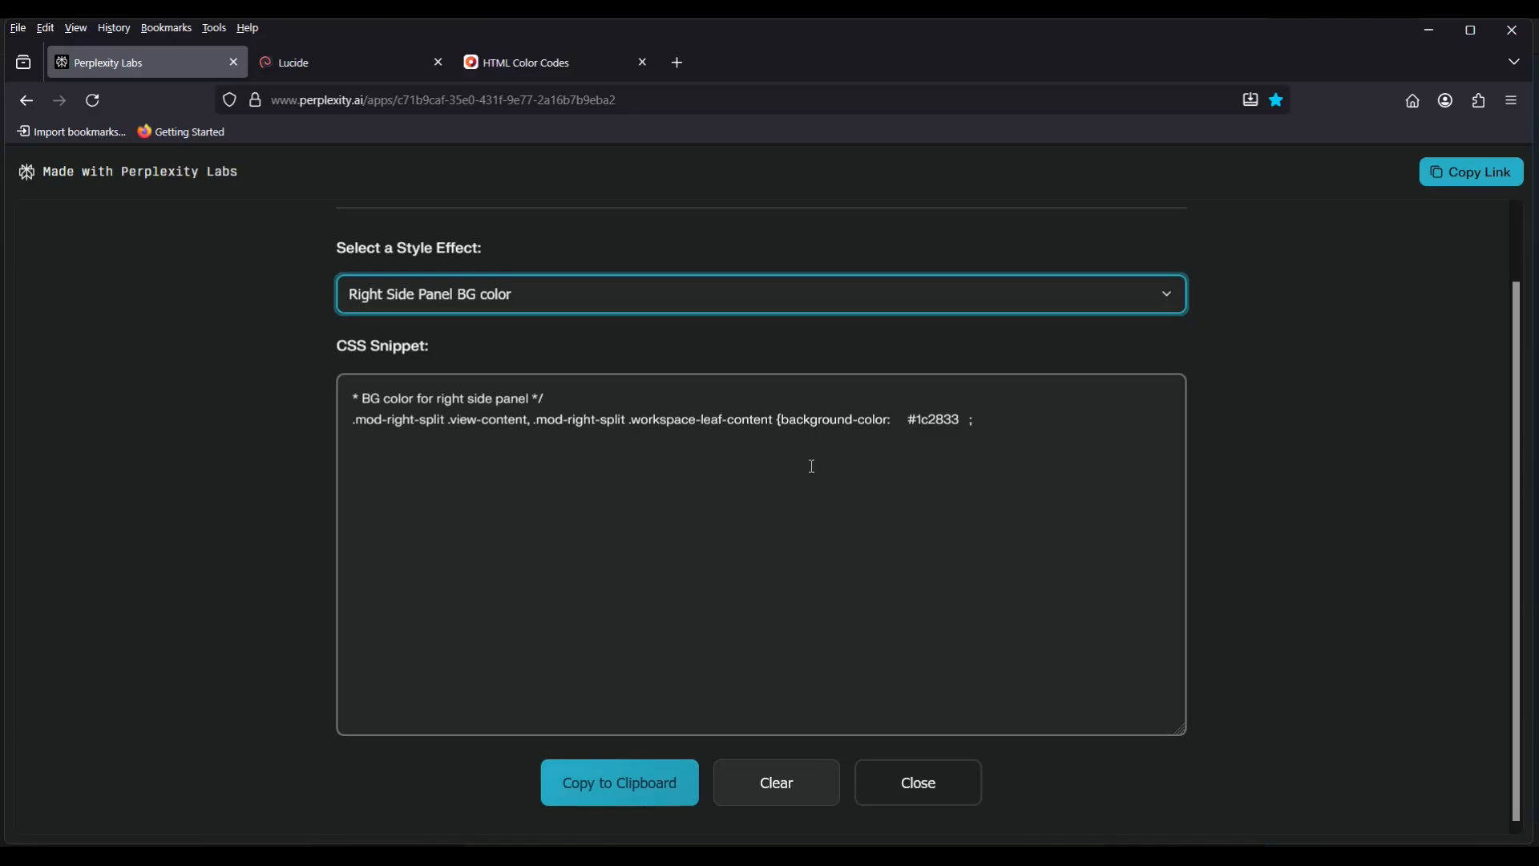
click(1169, 296)
scroll(793, 497, down, 3)
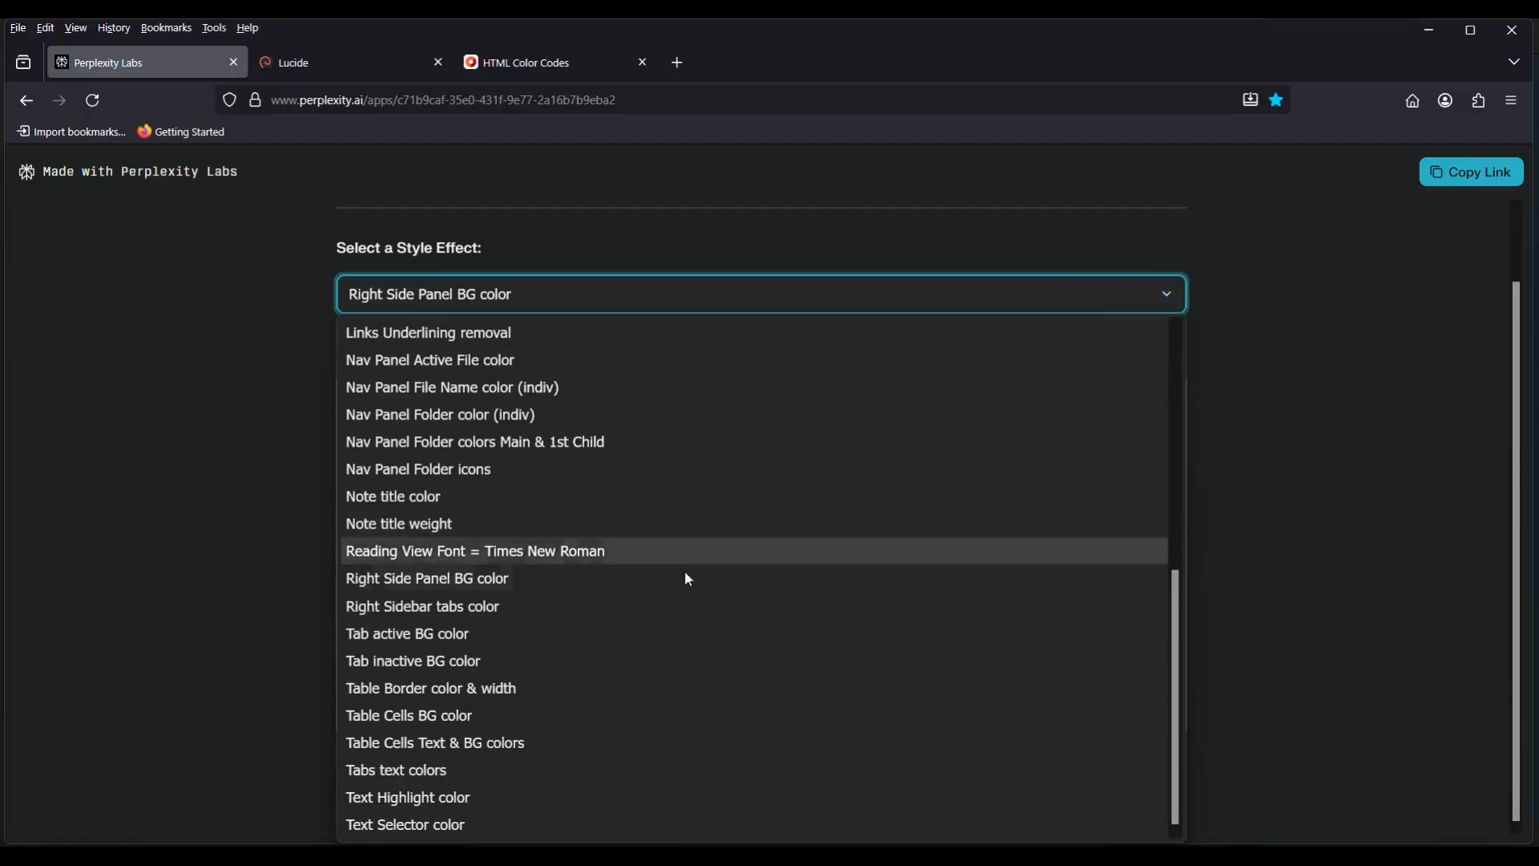
click(478, 603)
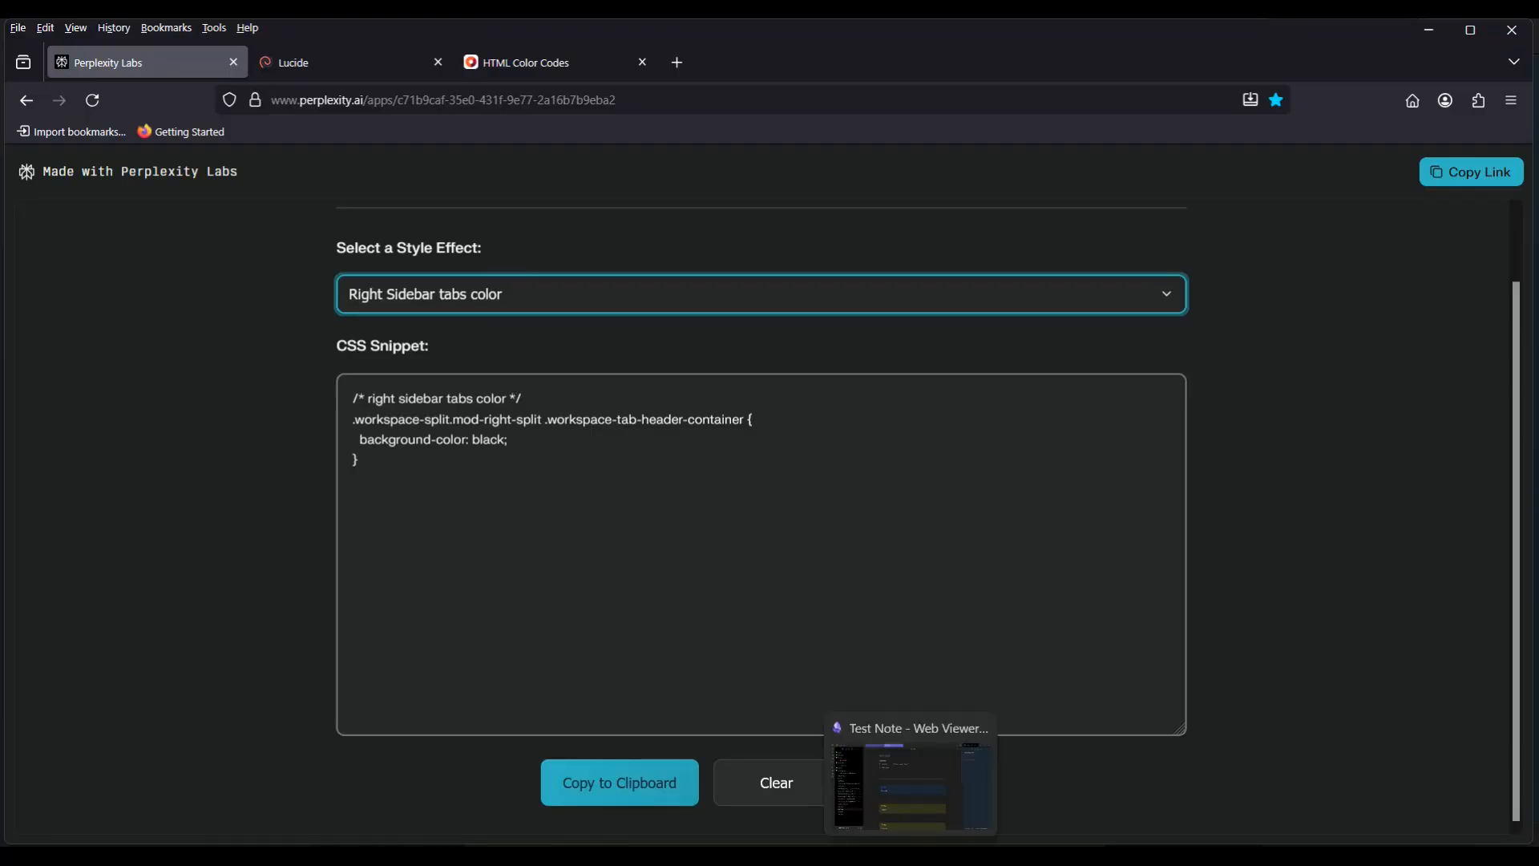
click(906, 790)
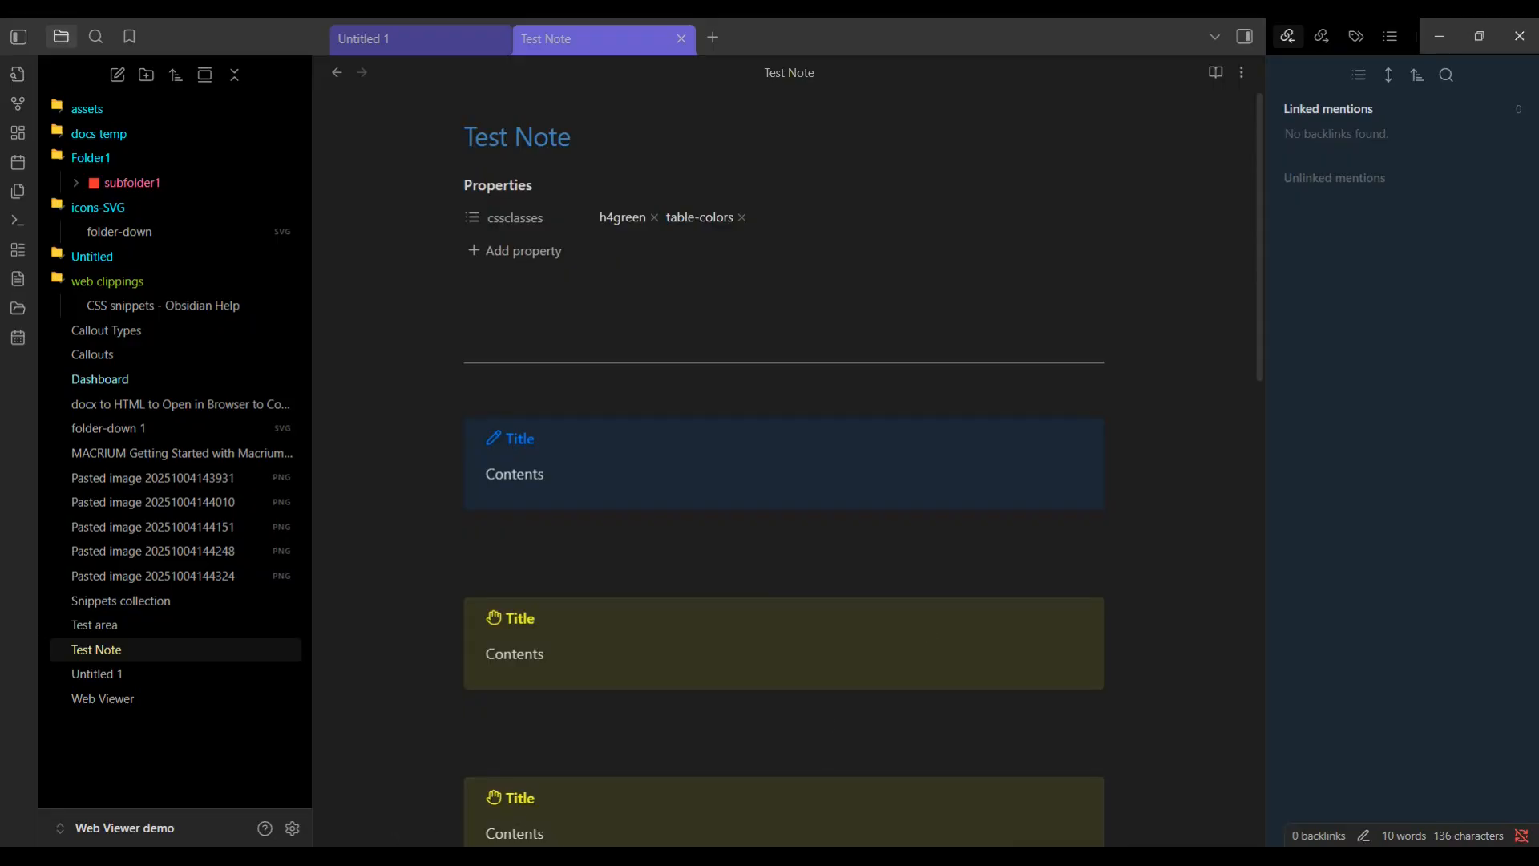
mouse_move(311, 856)
click(310, 793)
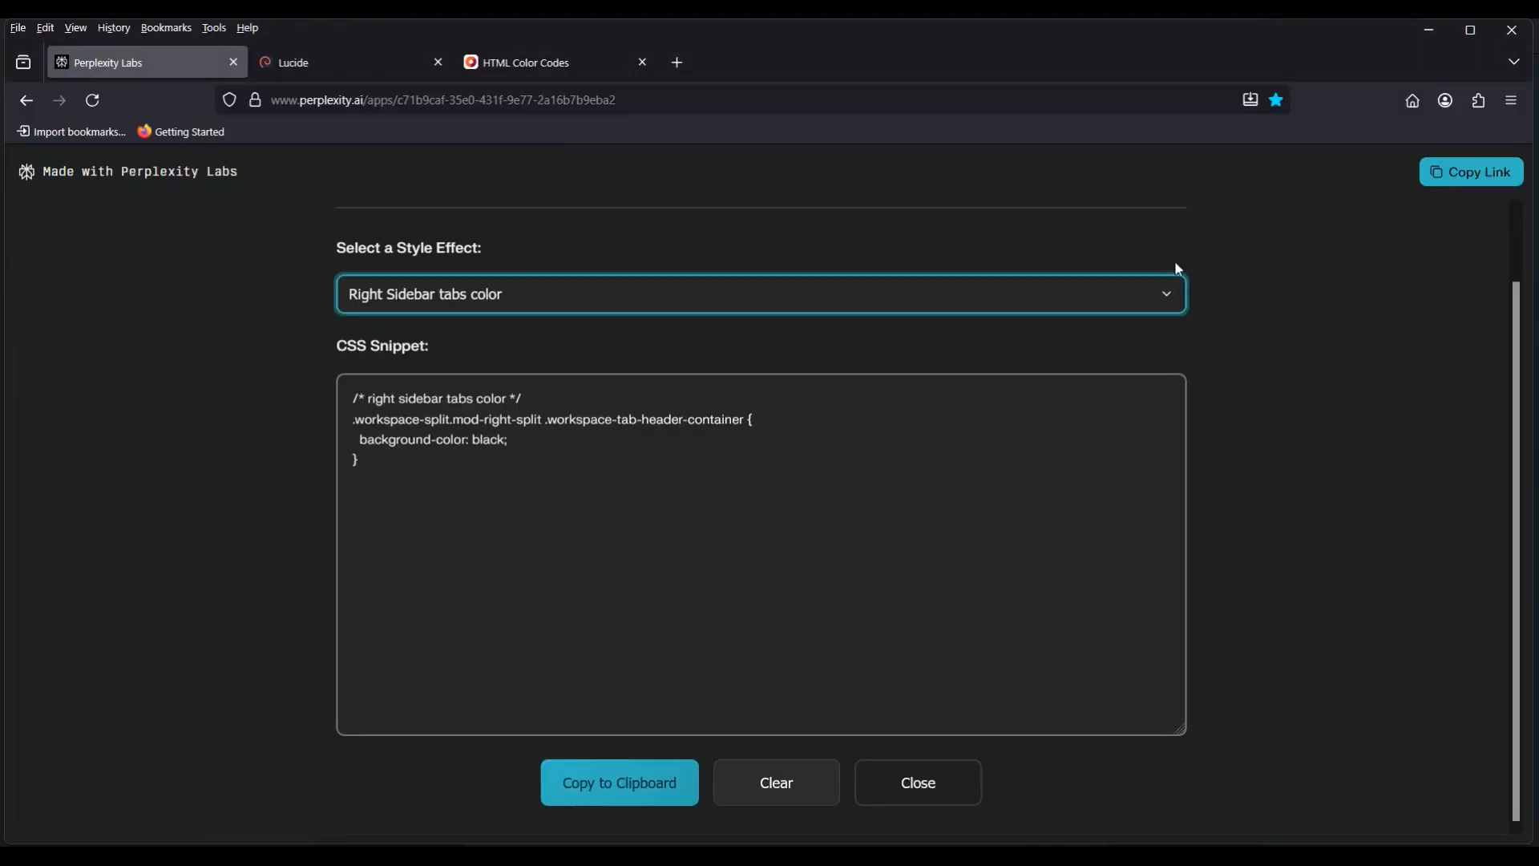
Display the Tab active BG color snippet in the browser and check the note tabs in Obsidian
click(1161, 296)
click(440, 633)
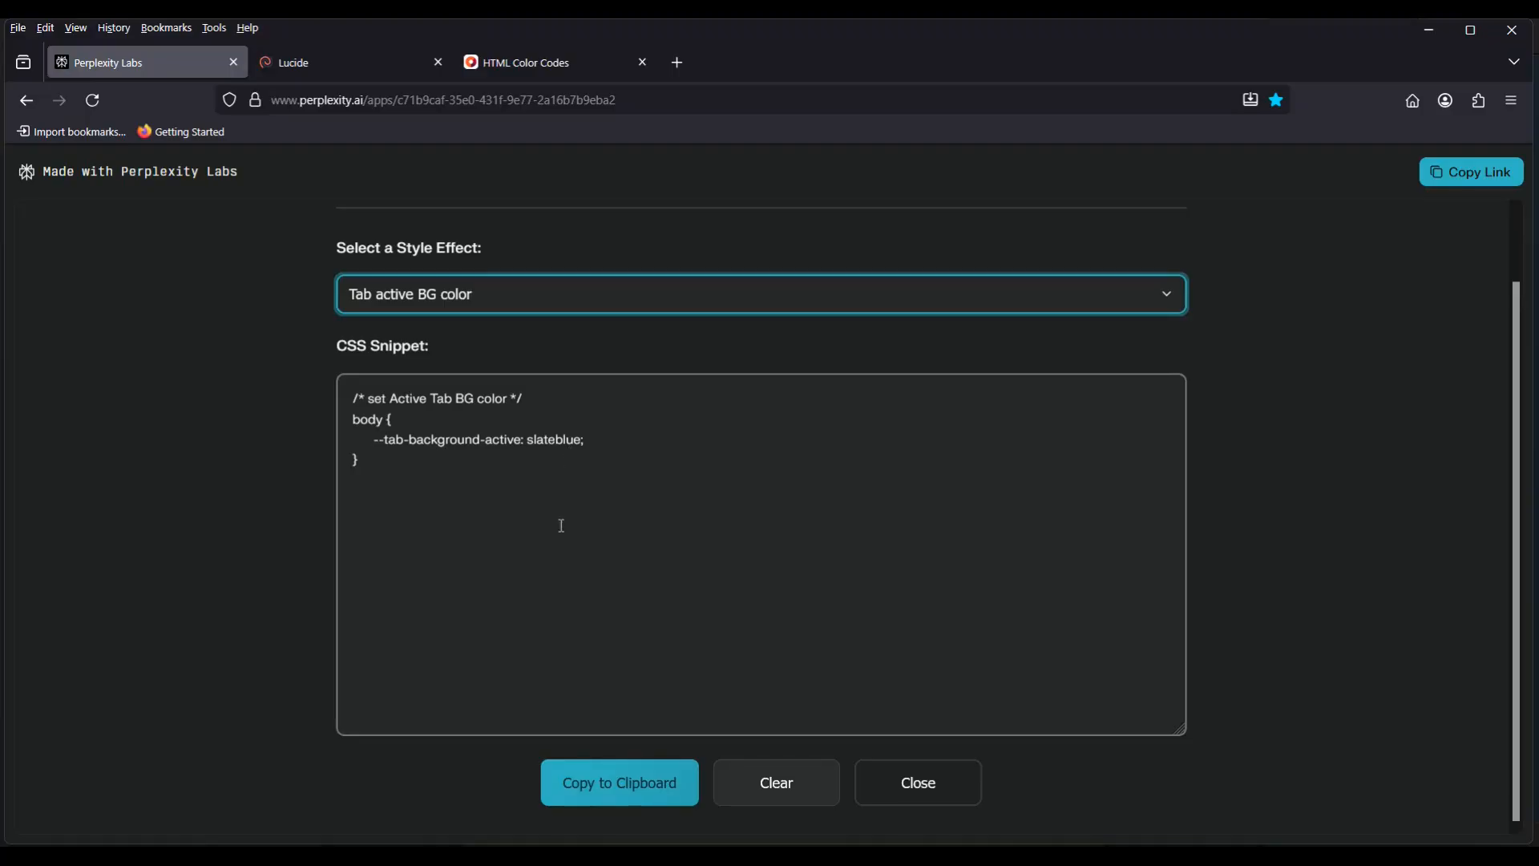
click(928, 845)
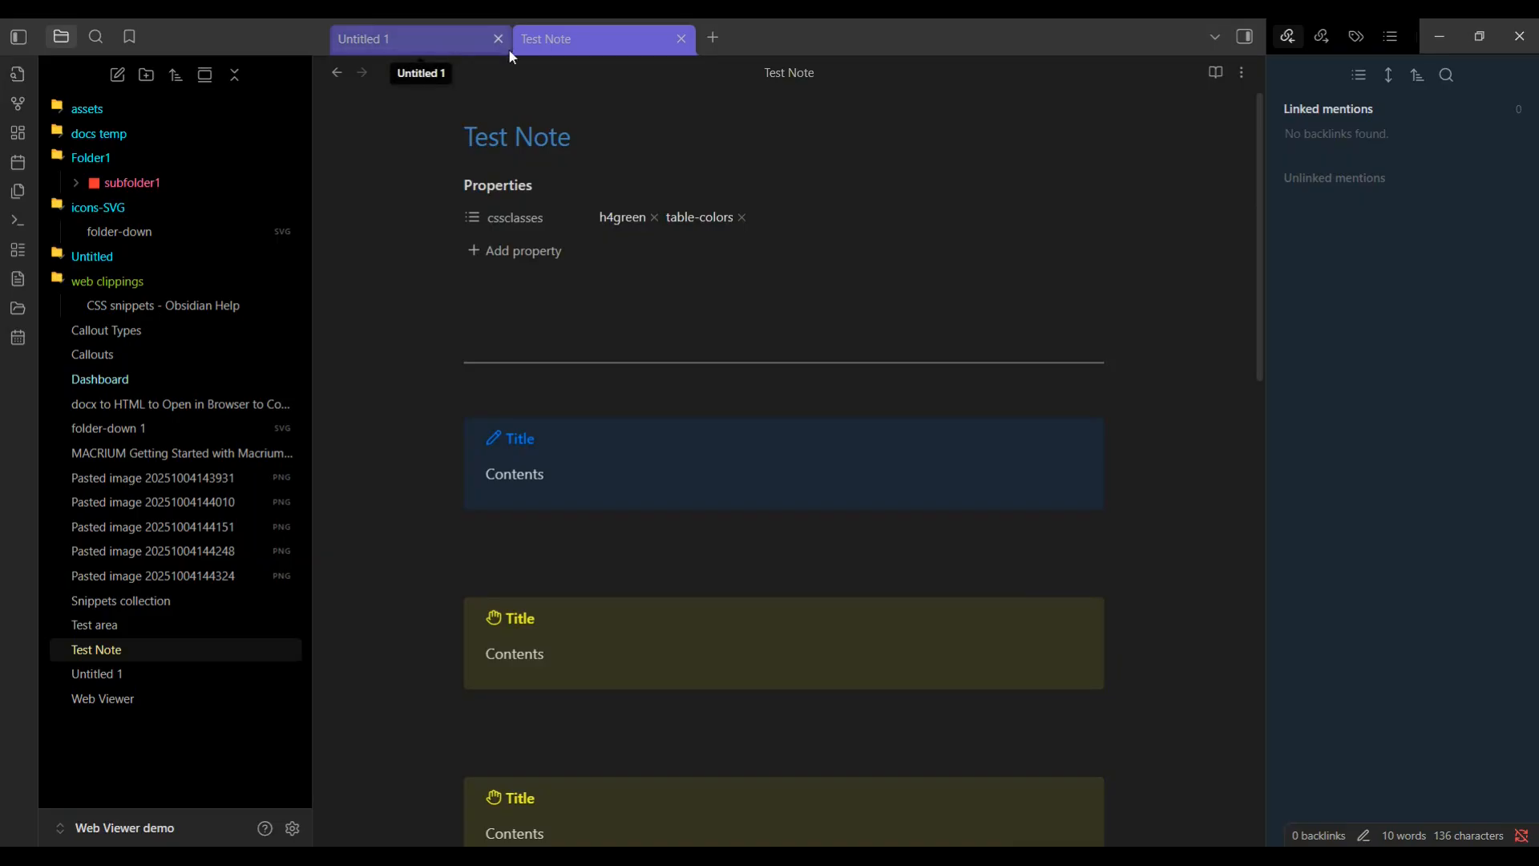
Open a new tab in Obsidian, reactivate Test Note to compare active and inactive tab colors, and return to the browser
click(719, 38)
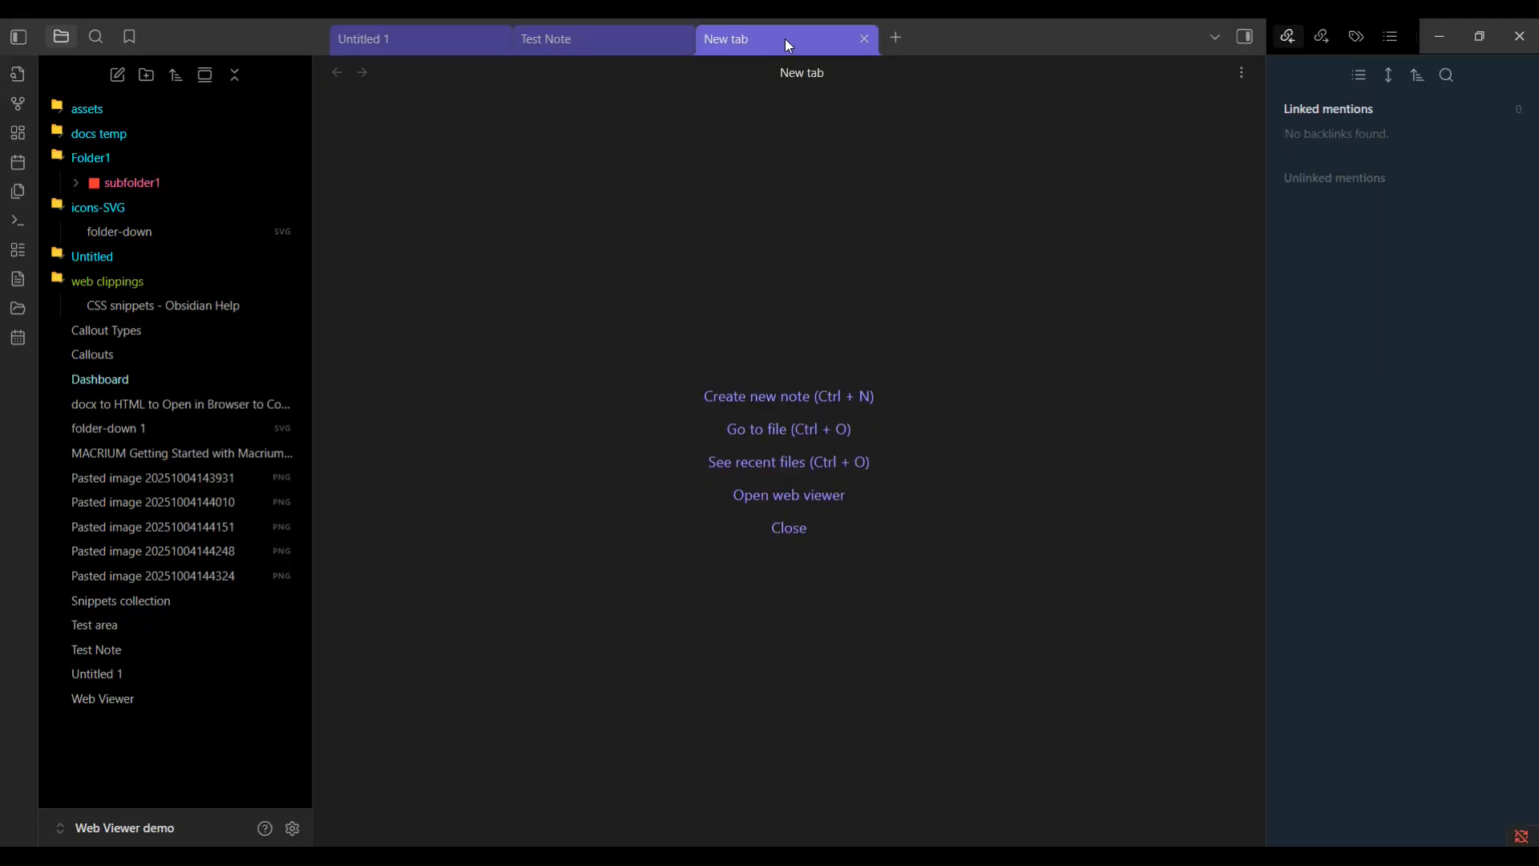
click(593, 43)
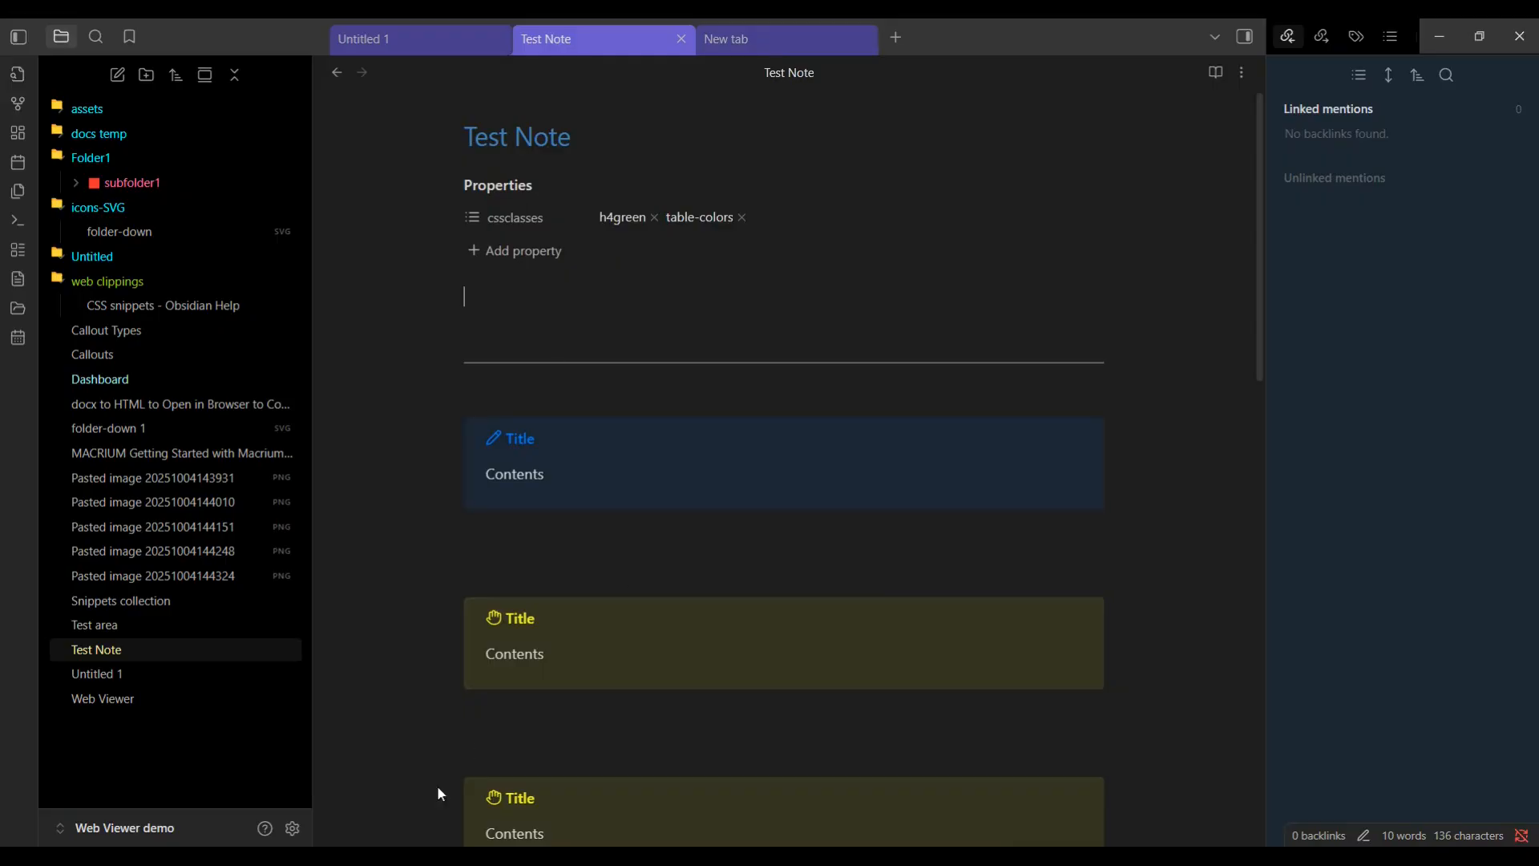
mouse_move(310, 856)
click(313, 785)
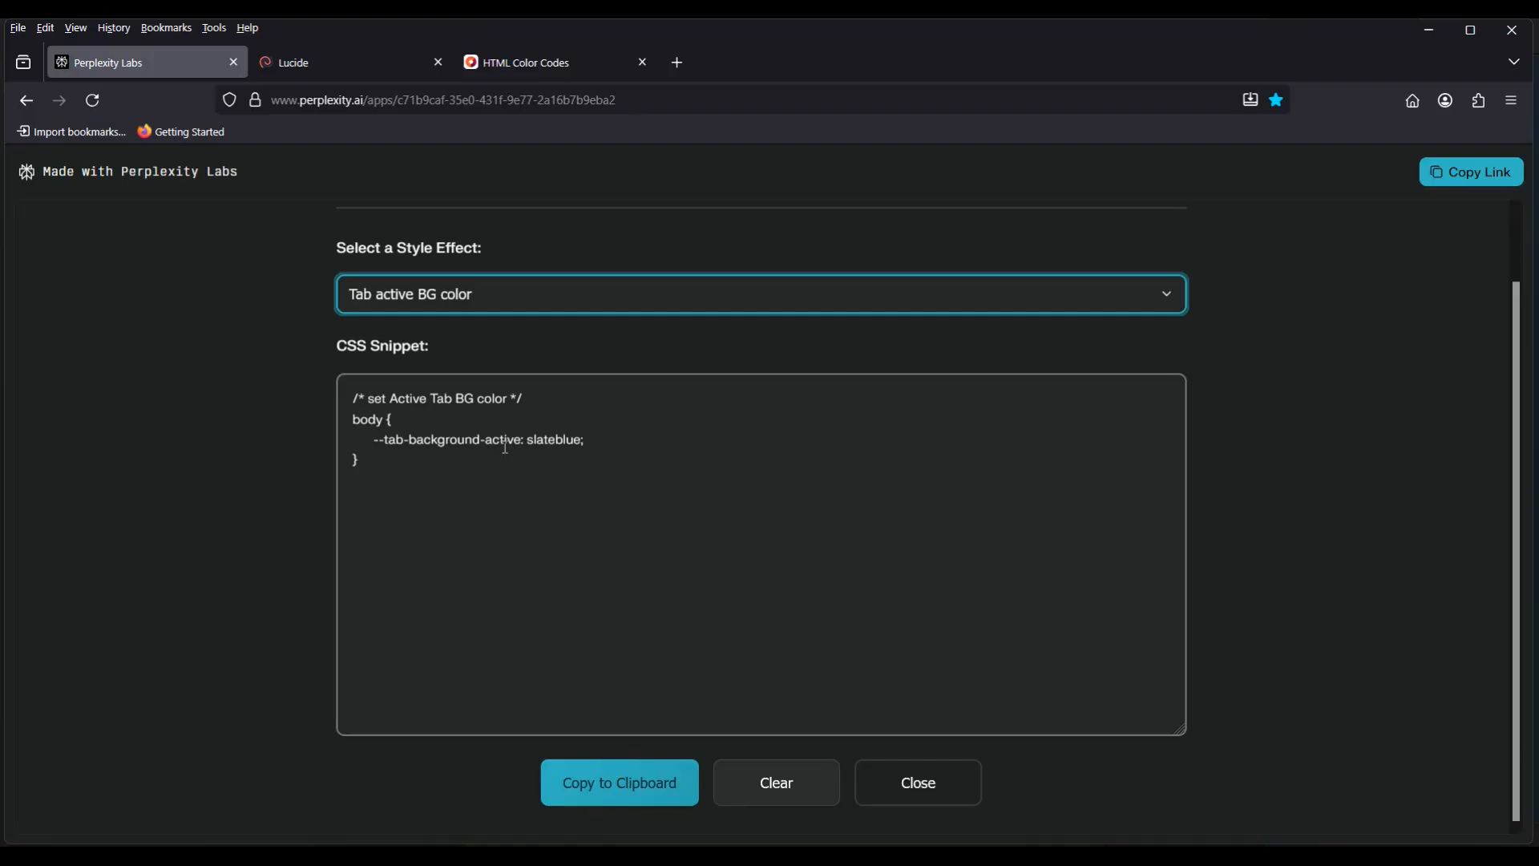
Display the Tab inactive BG color snippet in the browser app and review its CSS code
click(1174, 302)
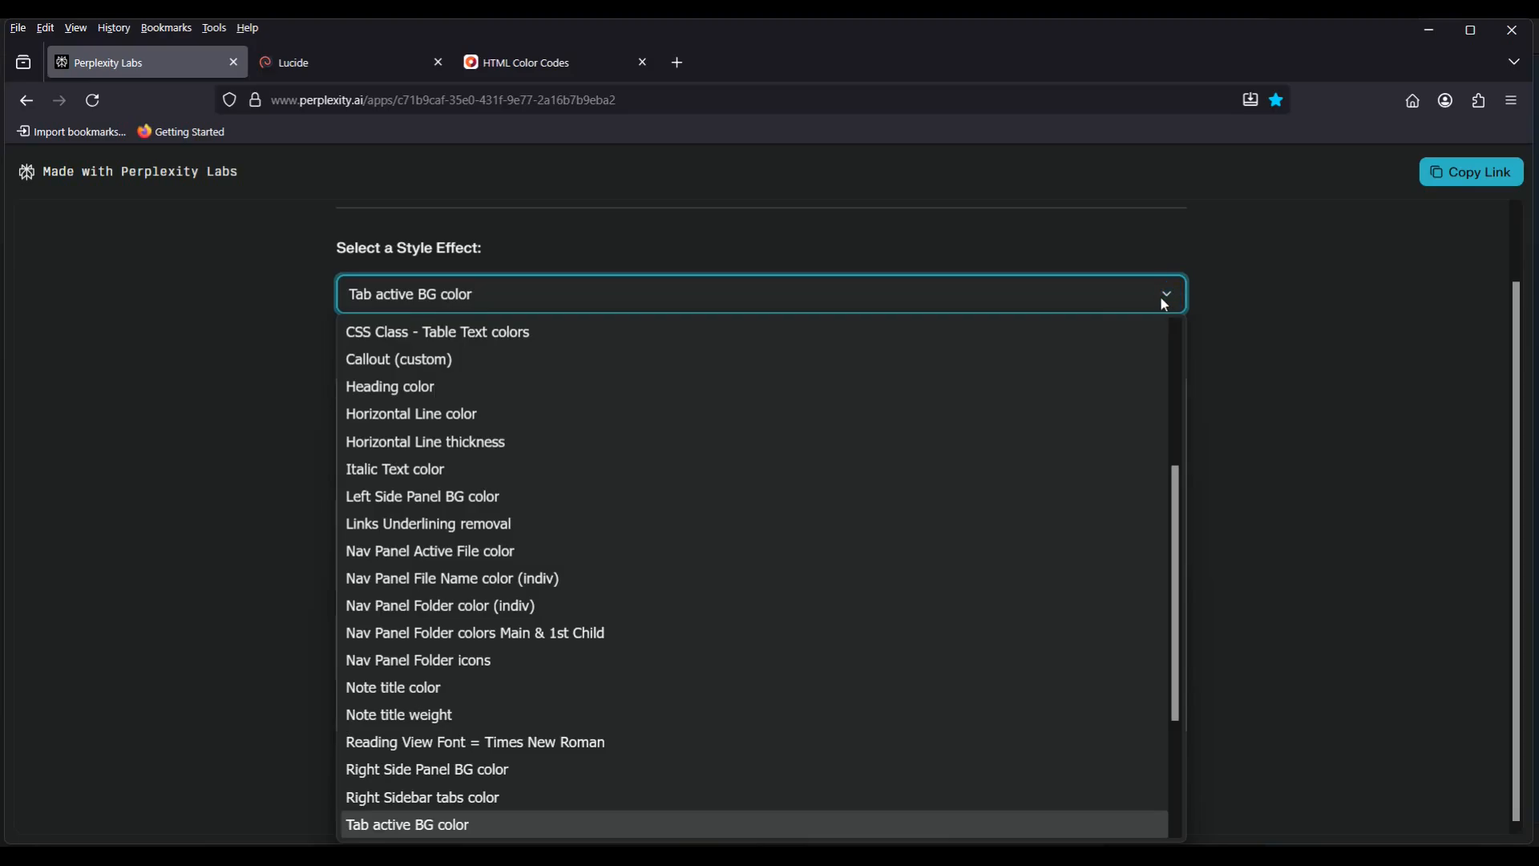
scroll(543, 682, down, 3)
click(468, 659)
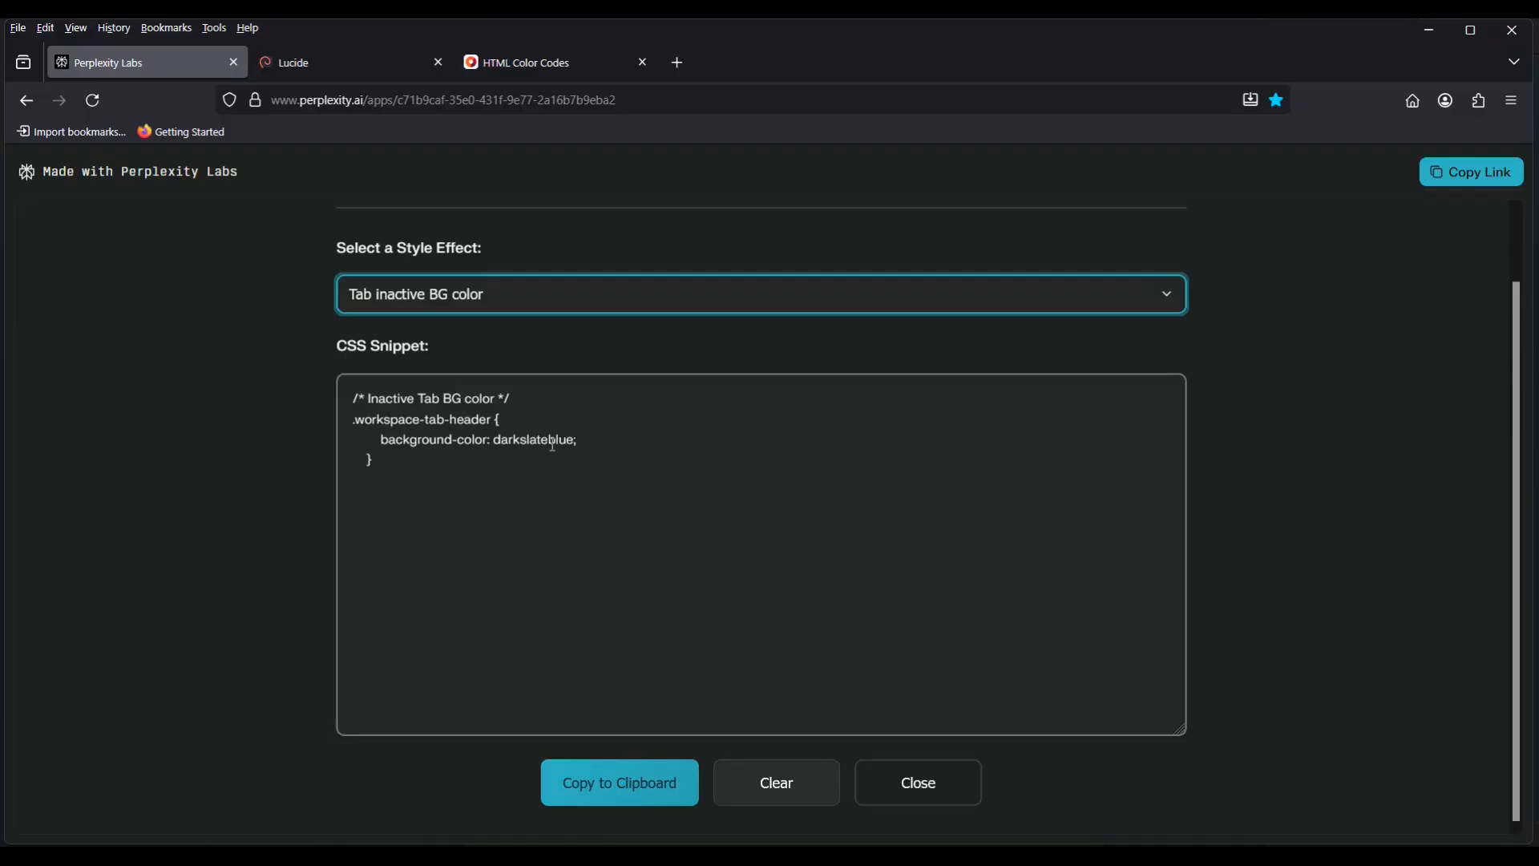
Display the Table Border color & width snippet in the browser app and review its CSS code
click(1169, 295)
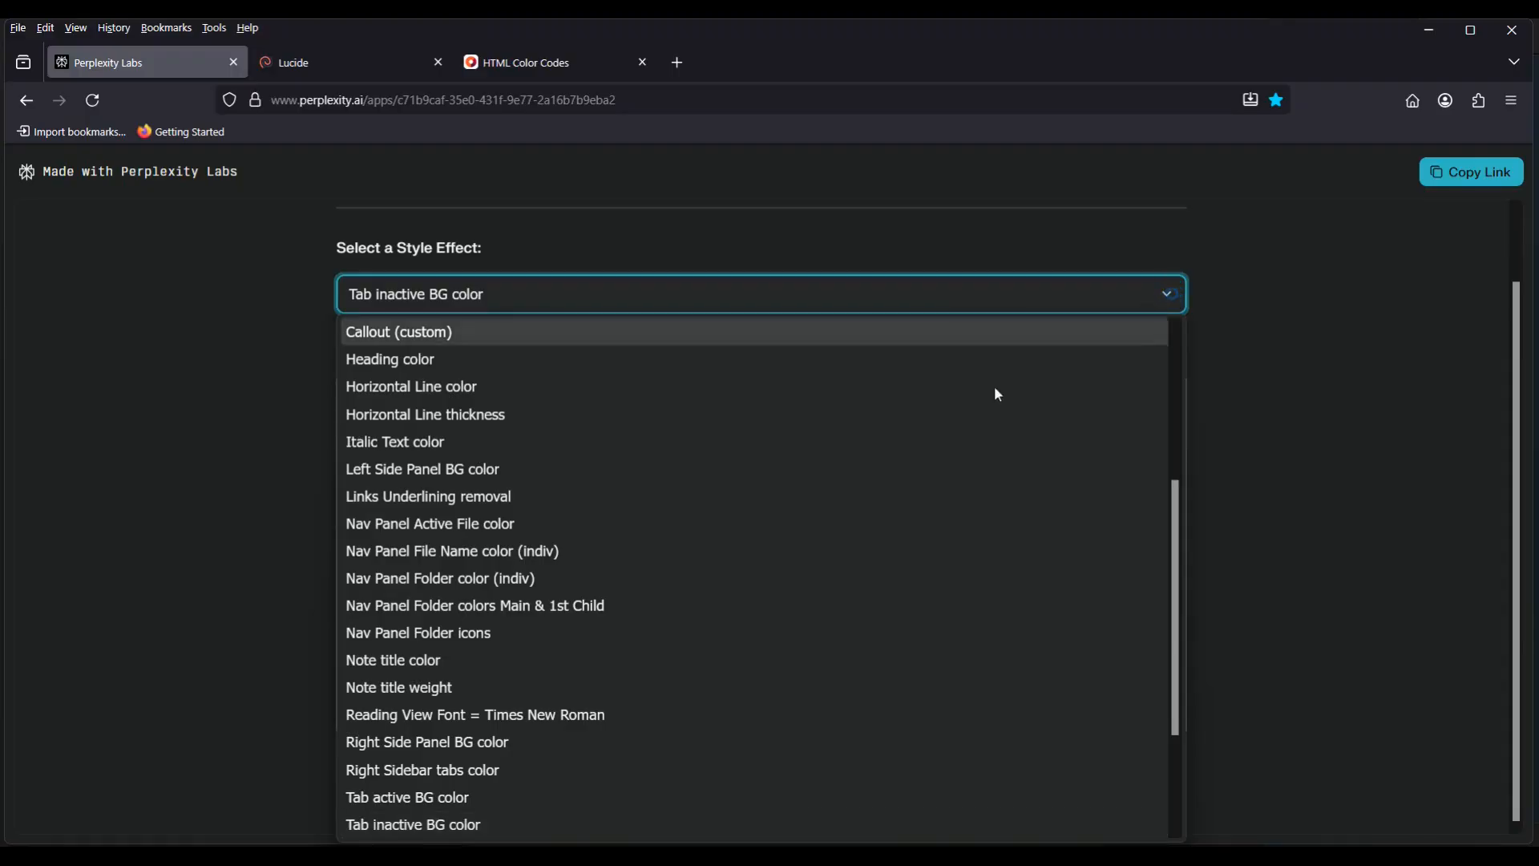
scroll(996, 394, down, 3)
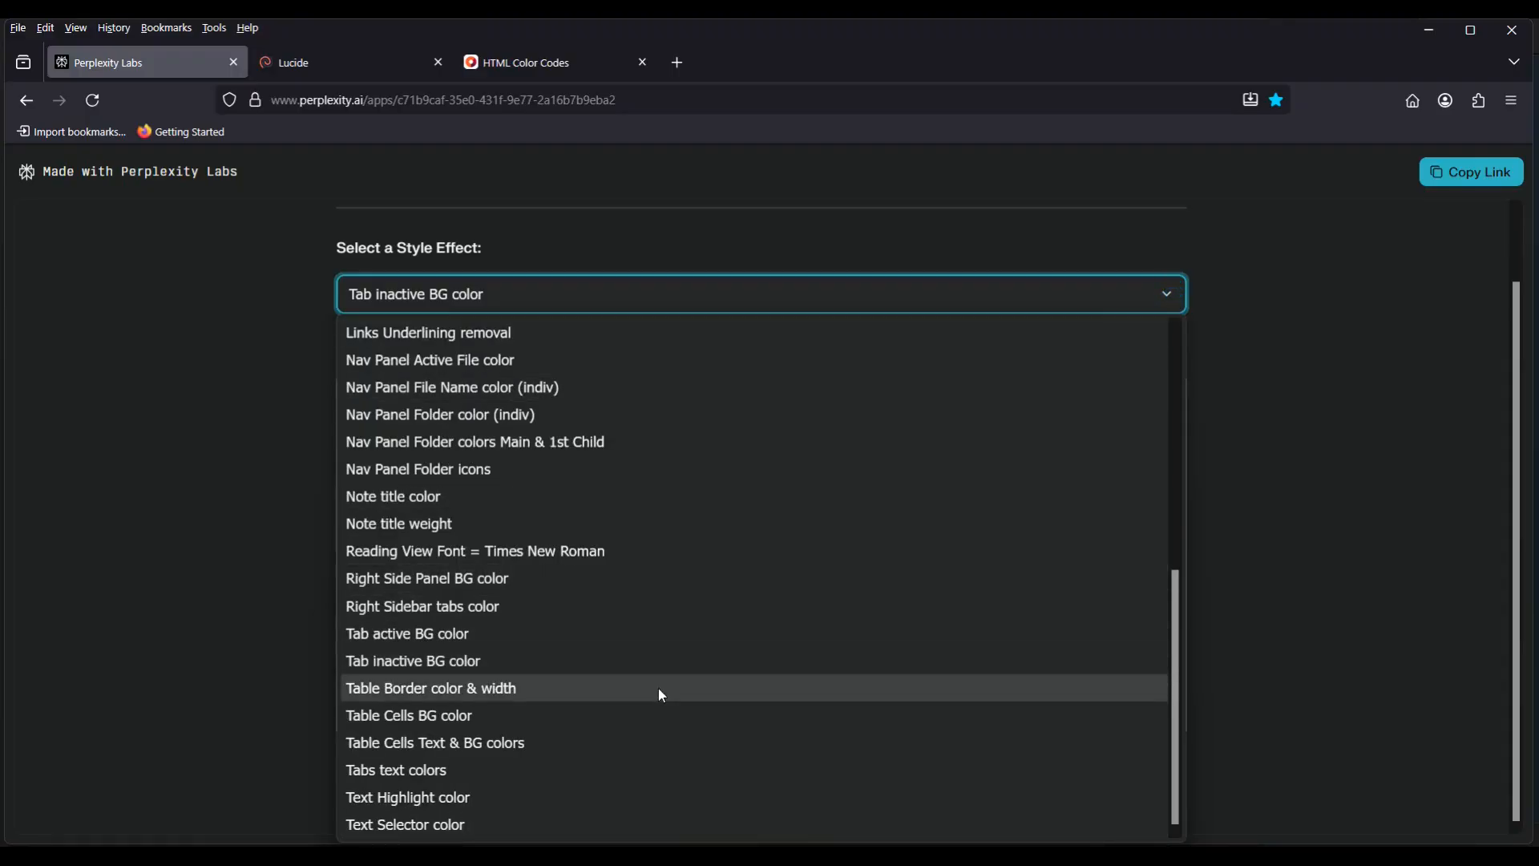
click(509, 685)
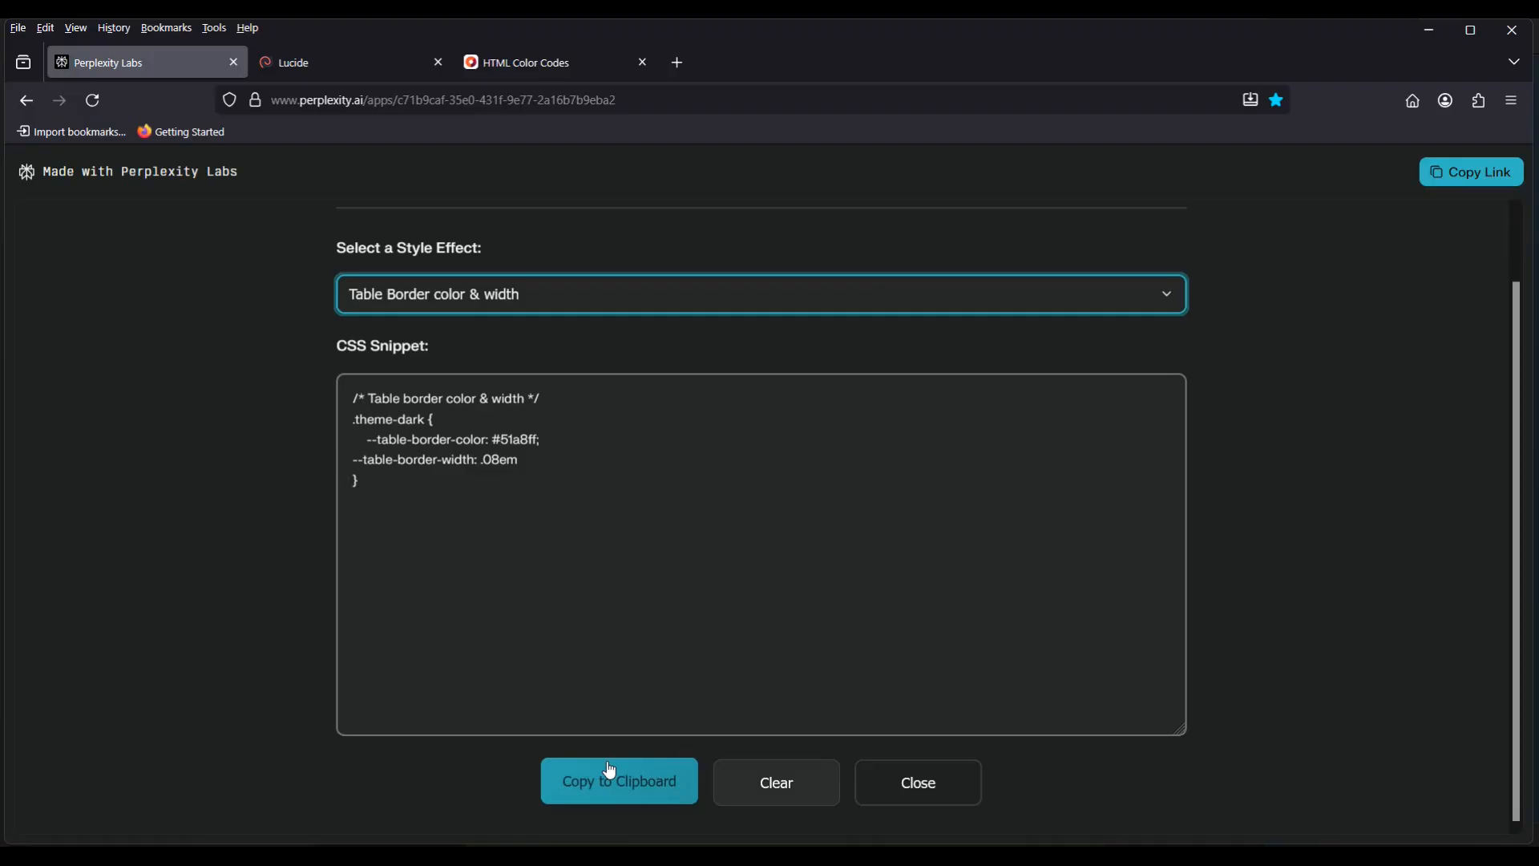
Switch to Obsidian and disable the MASTER-CSS-SNIPPET-for-my-Obsidian-Vaults_NEW_10-04-25 snippet in the appearance settings
click(910, 855)
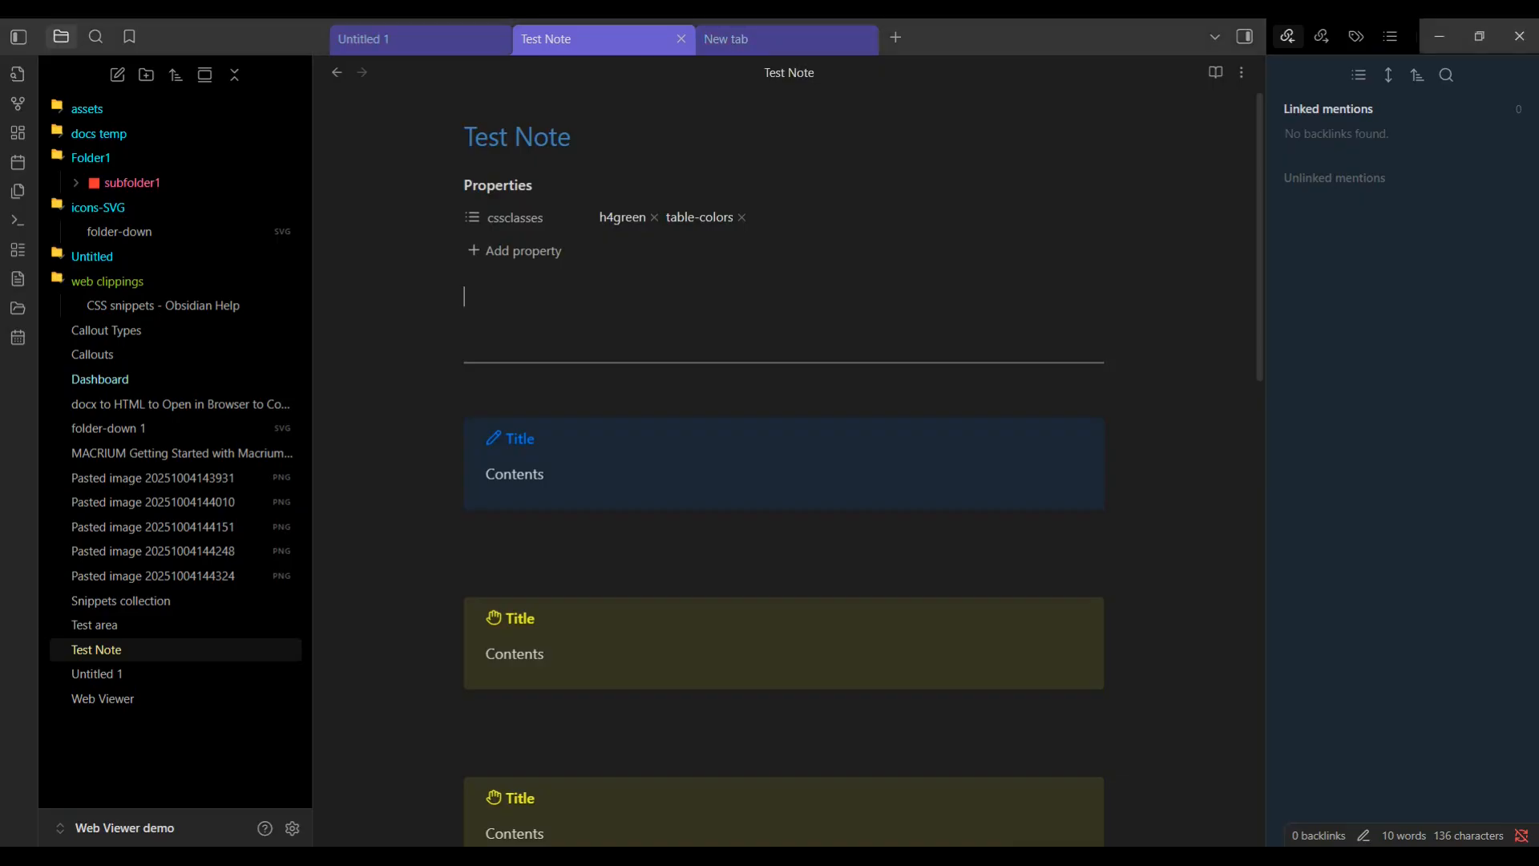
click(292, 830)
scroll(612, 579, down, 10)
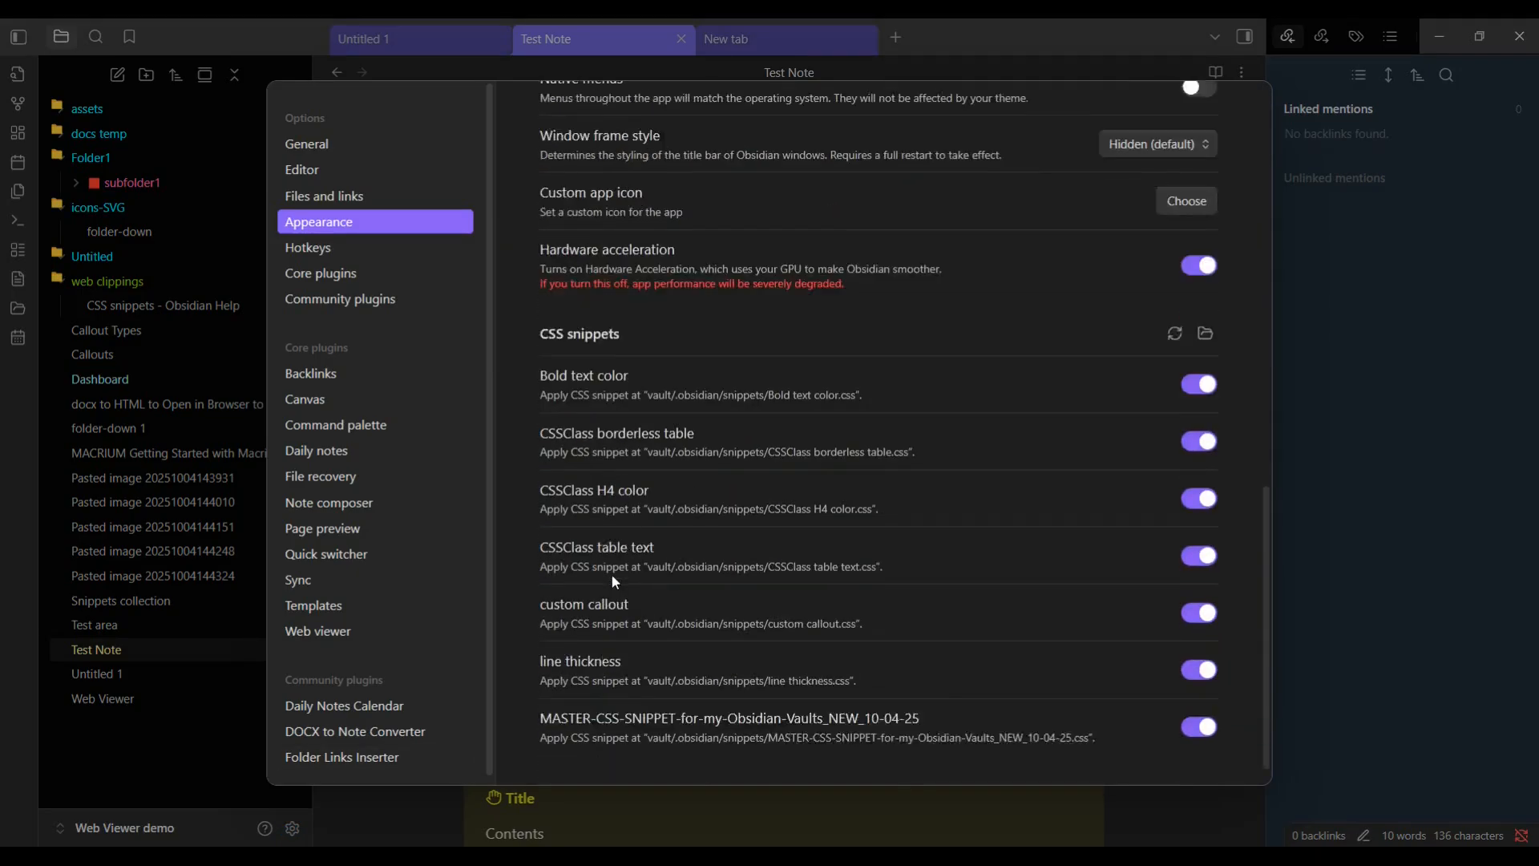
scroll(611, 574, down, 1)
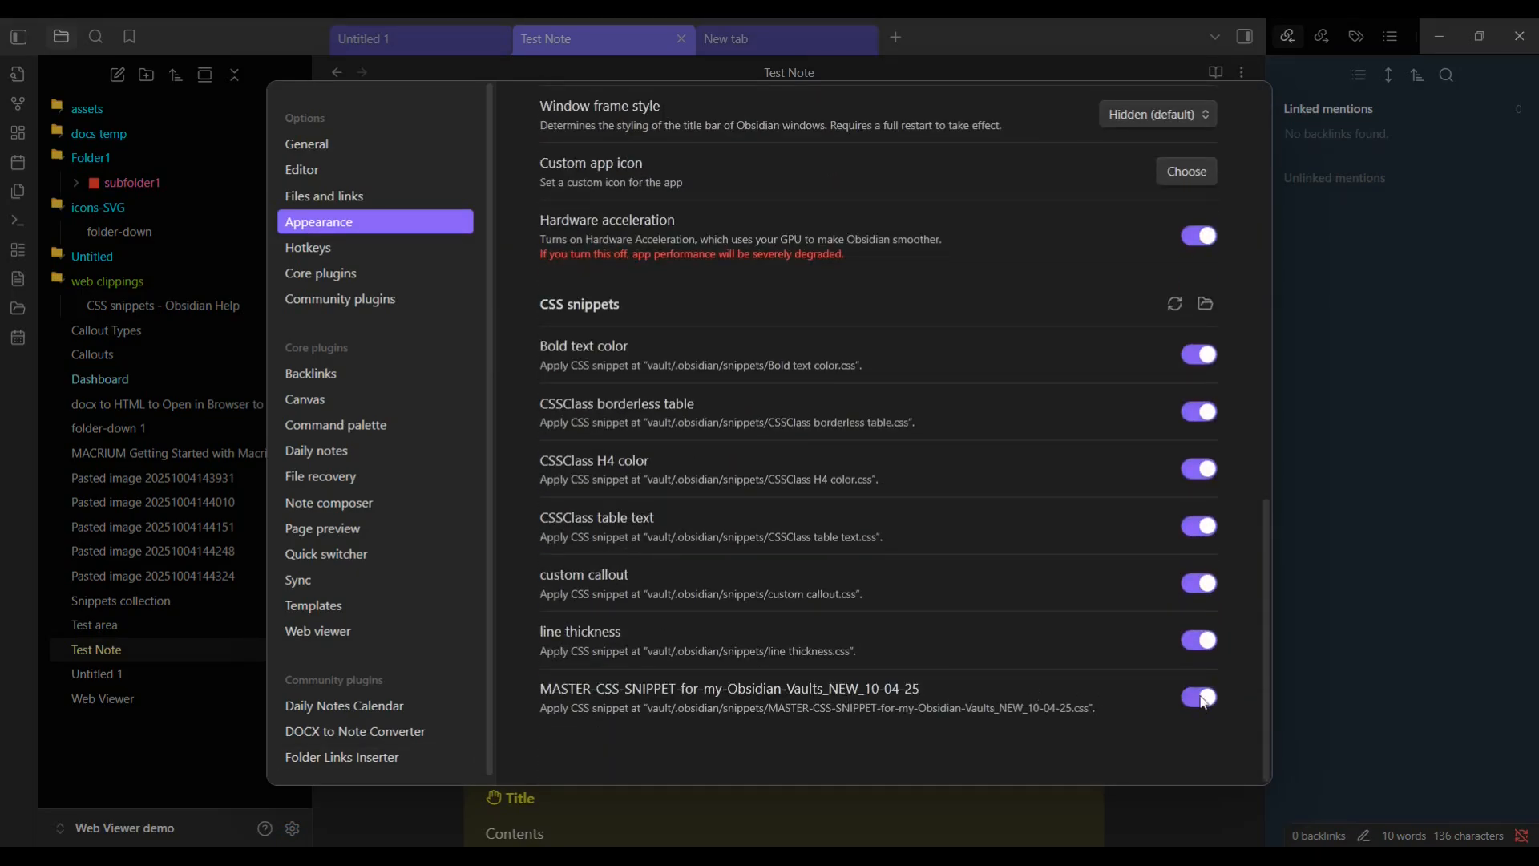
click(1198, 699)
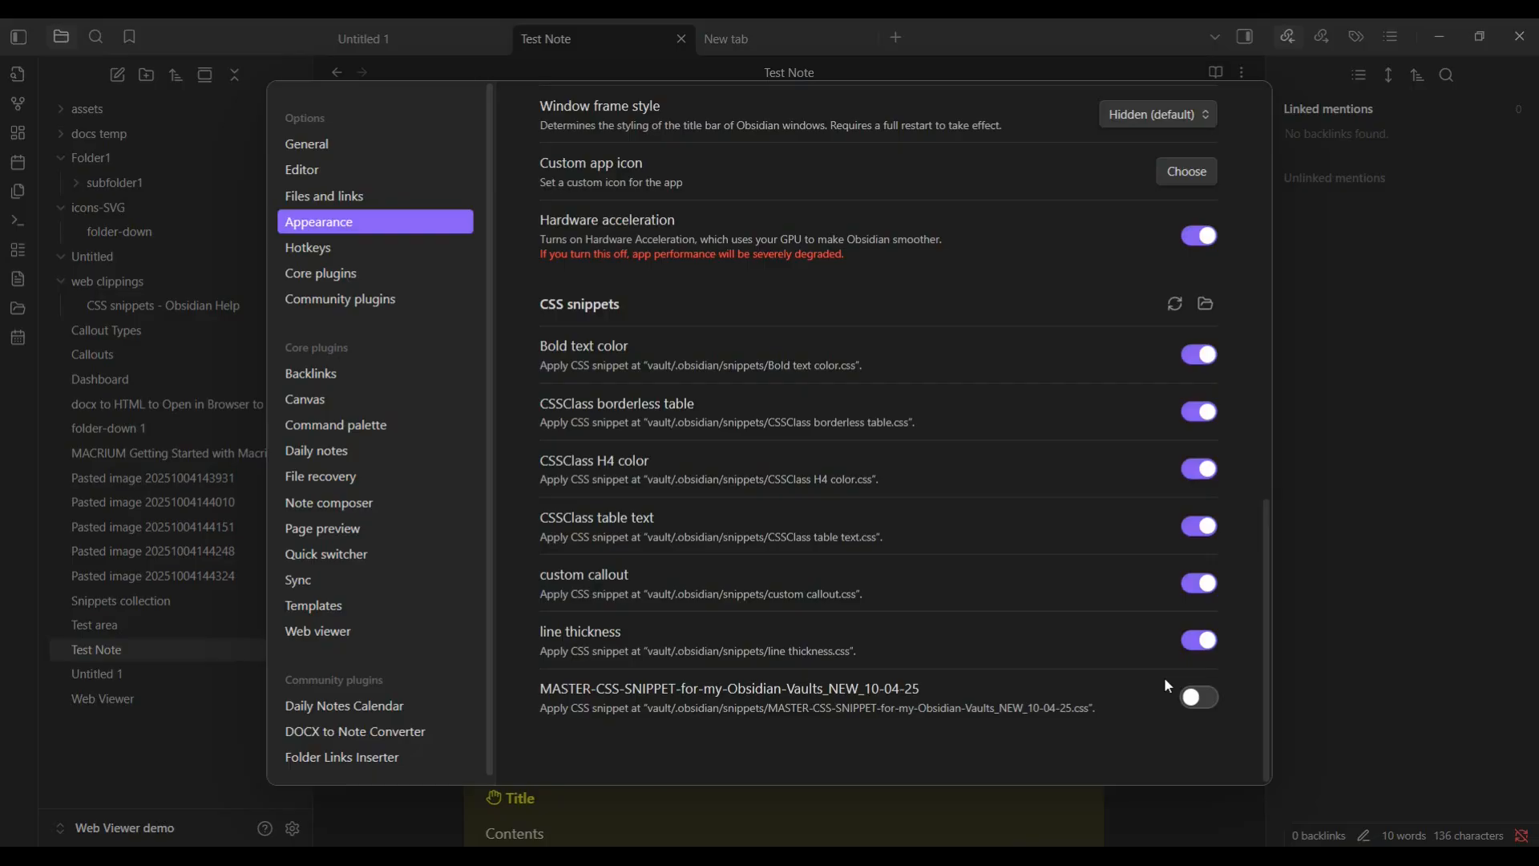
click(1378, 357)
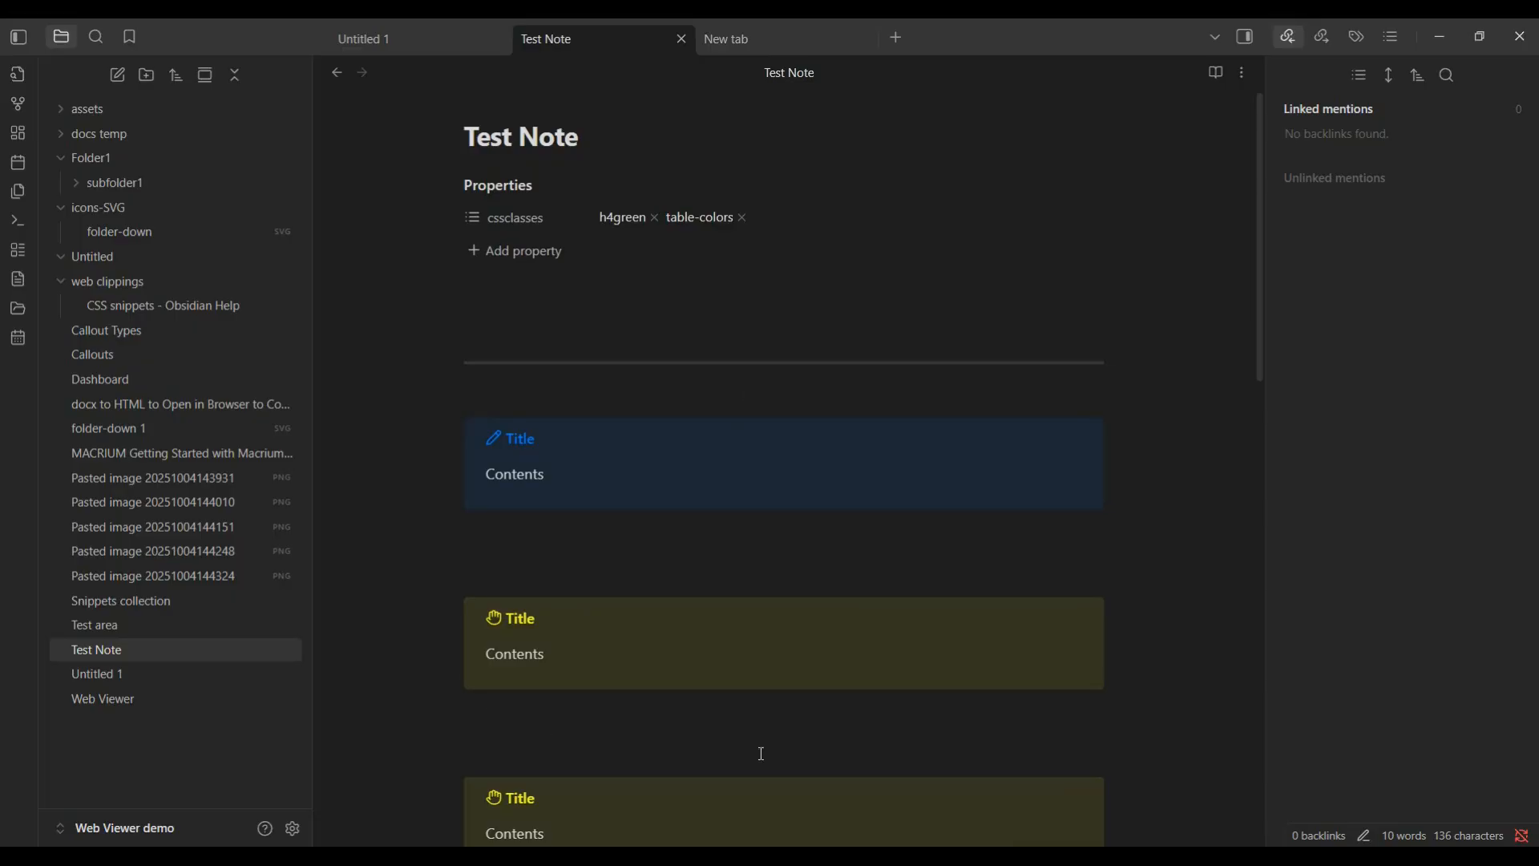
Copy the Table Border color & width CSS code from the browser app into a new Notepad document
click(320, 856)
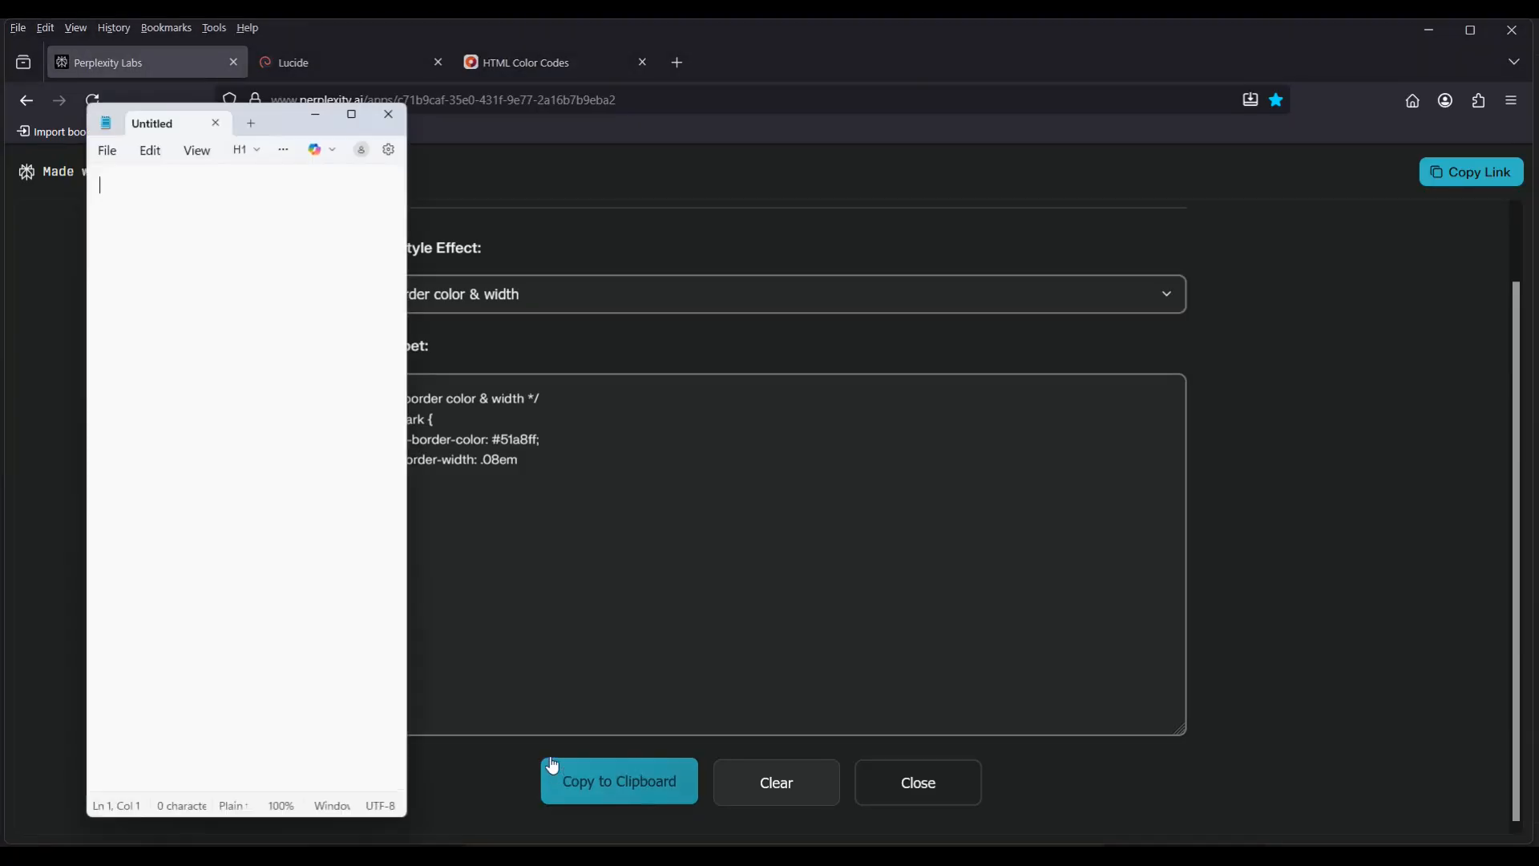
drag(286, 125, 985, 54)
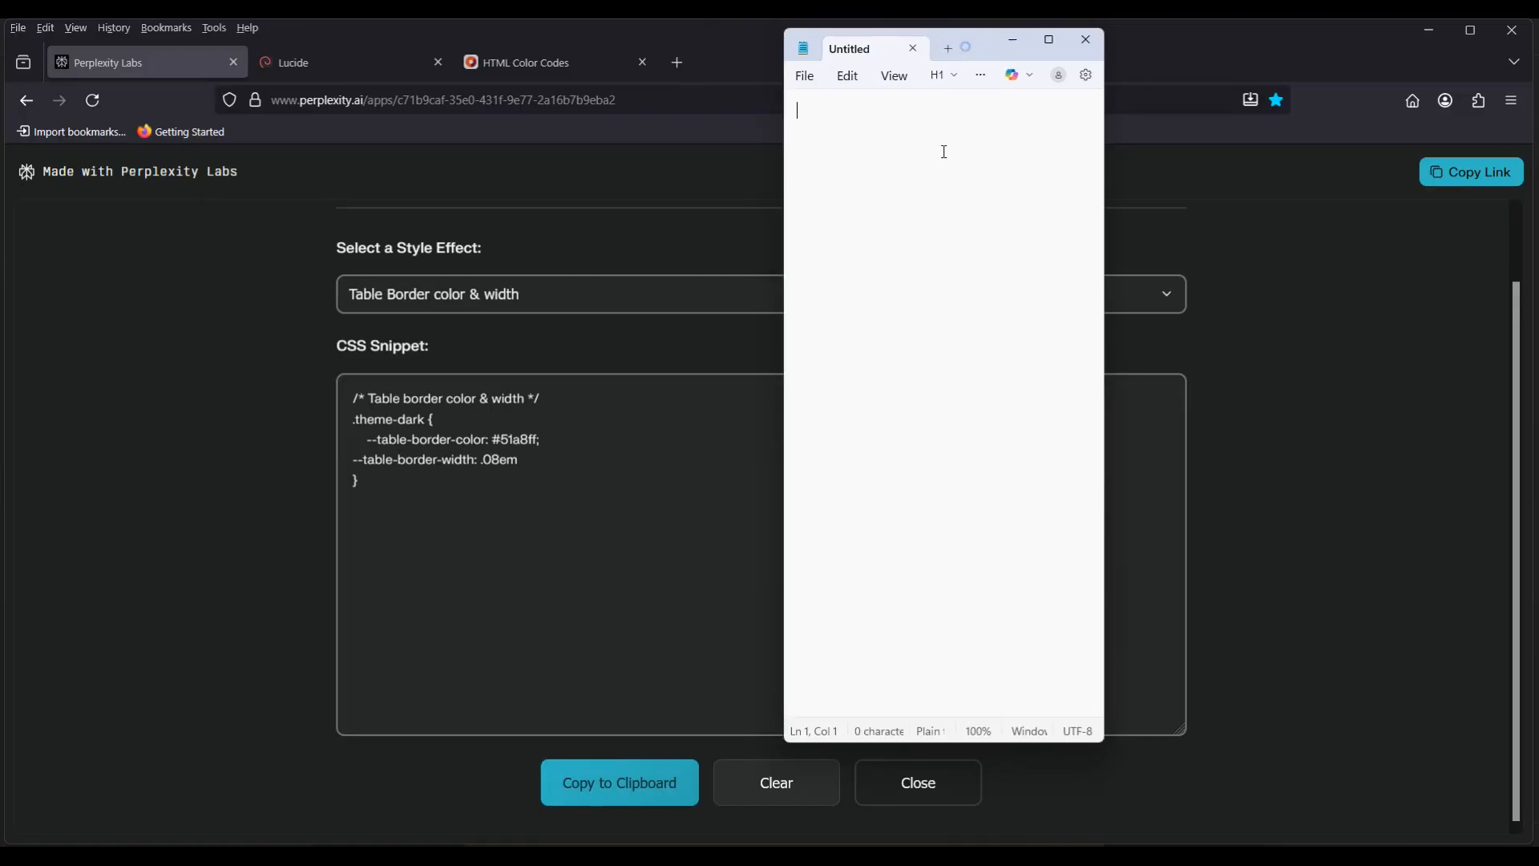
text(/* Table border color & width */ .theme-dark {     --table-border-color: #51a8ff; --table-border-width: .08em })
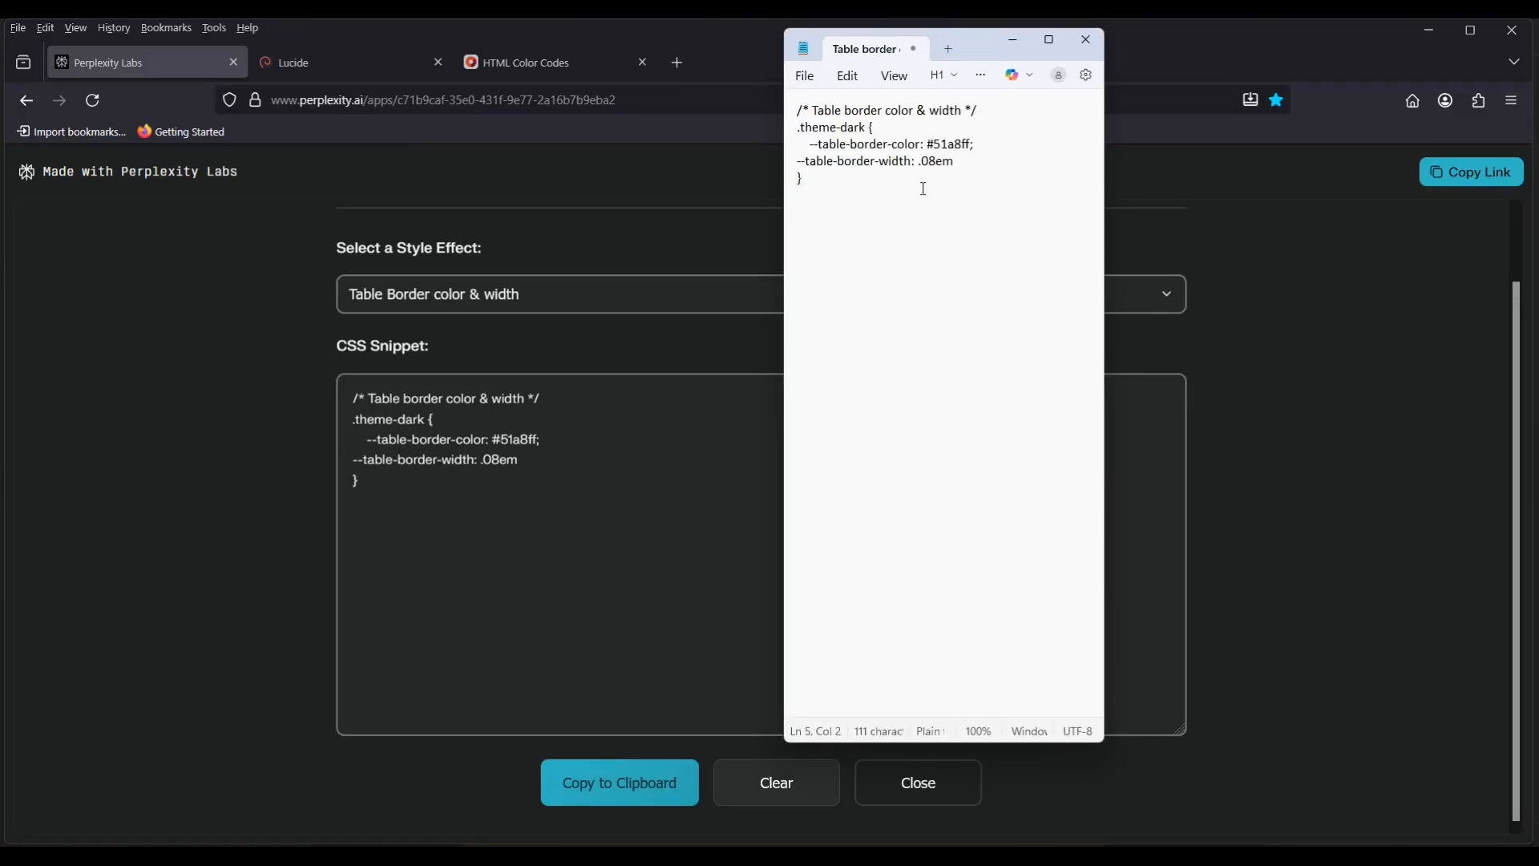
Save the Notepad document as "Table border color width.css" in the Web Viewer demo vault's snippets folder
click(806, 76)
click(820, 276)
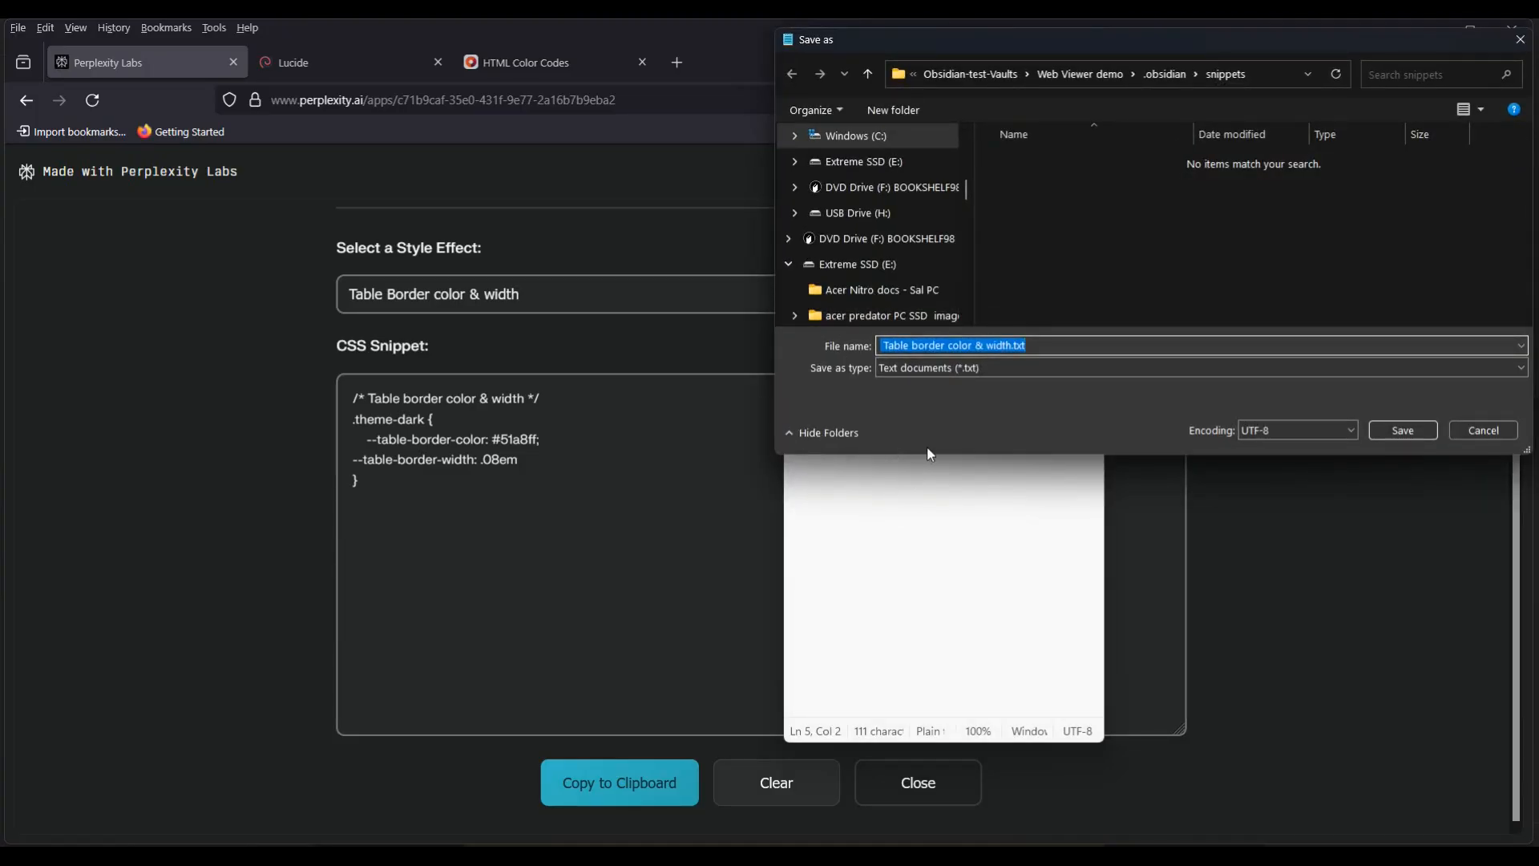
click(973, 346)
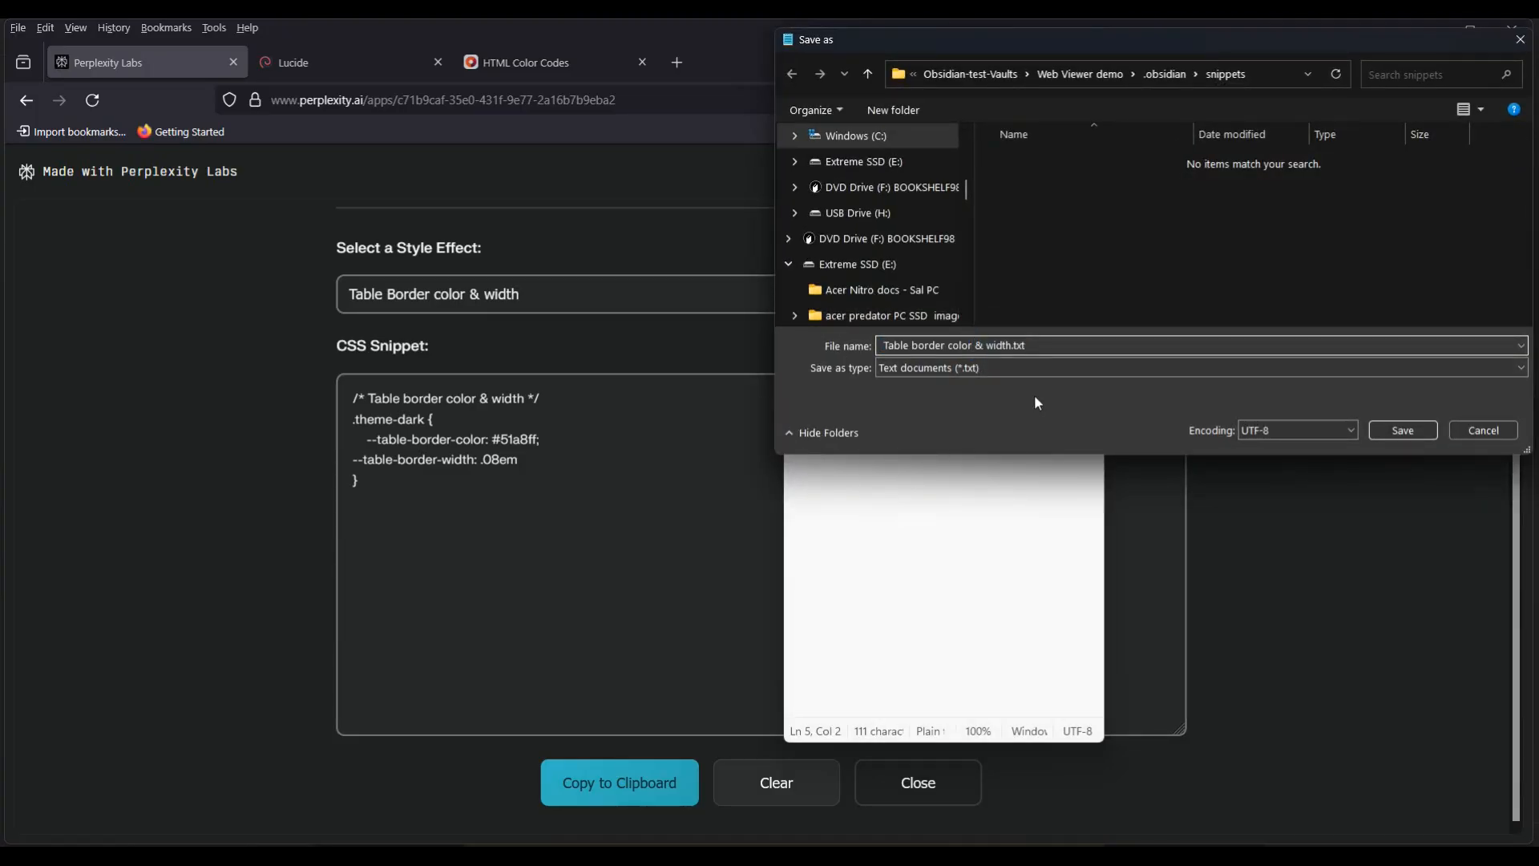
key(Right)
key(Delete)
key(Delete)
text(css)
click(1403, 430)
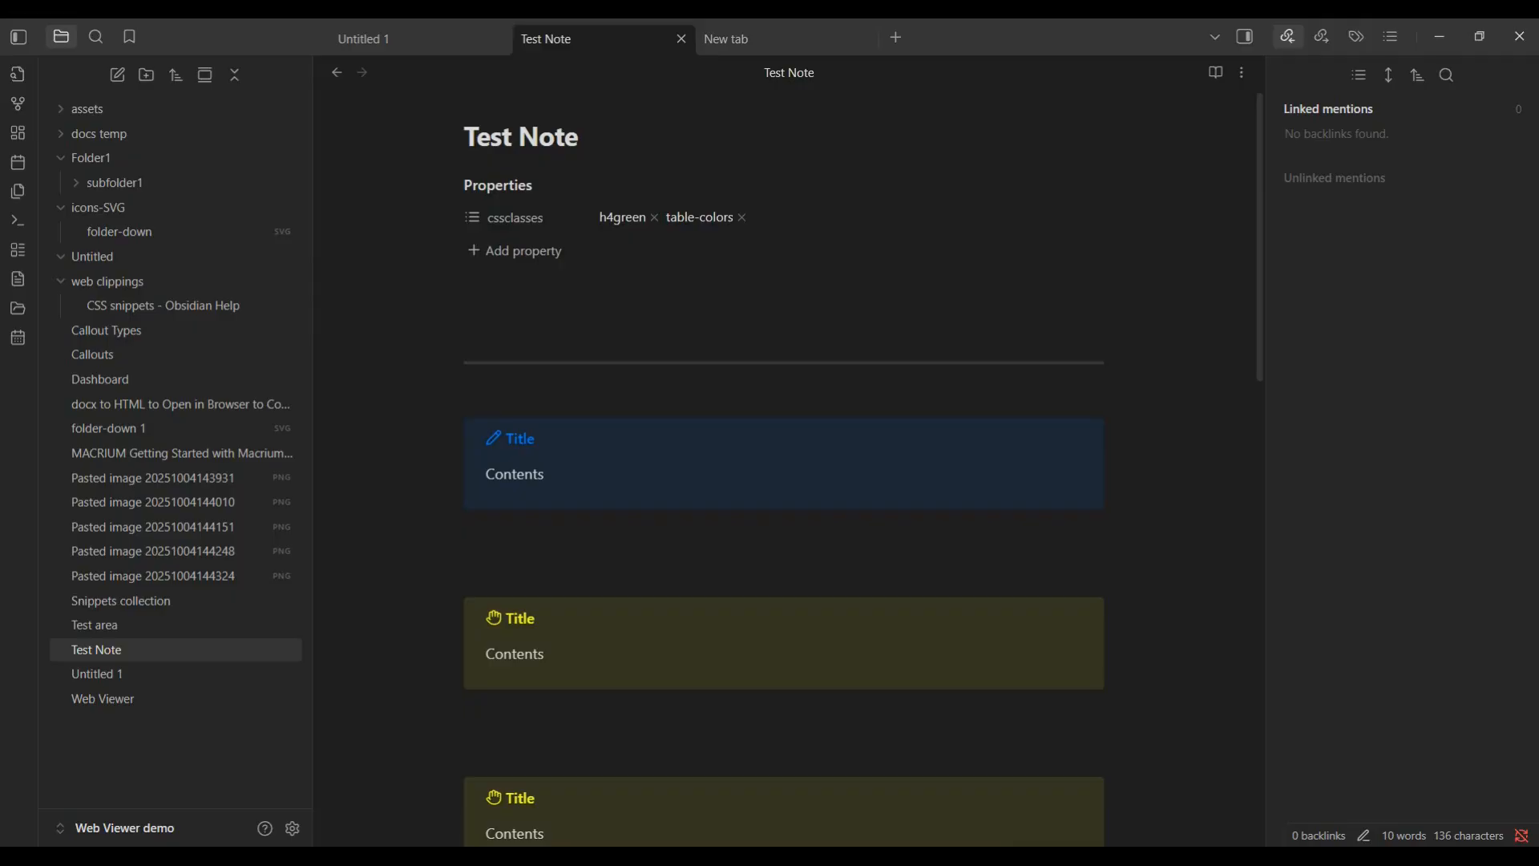
Delete the blue note callout and the two yellow callouts from Test Note in Obsidian
scroll(587, 541, down, 1)
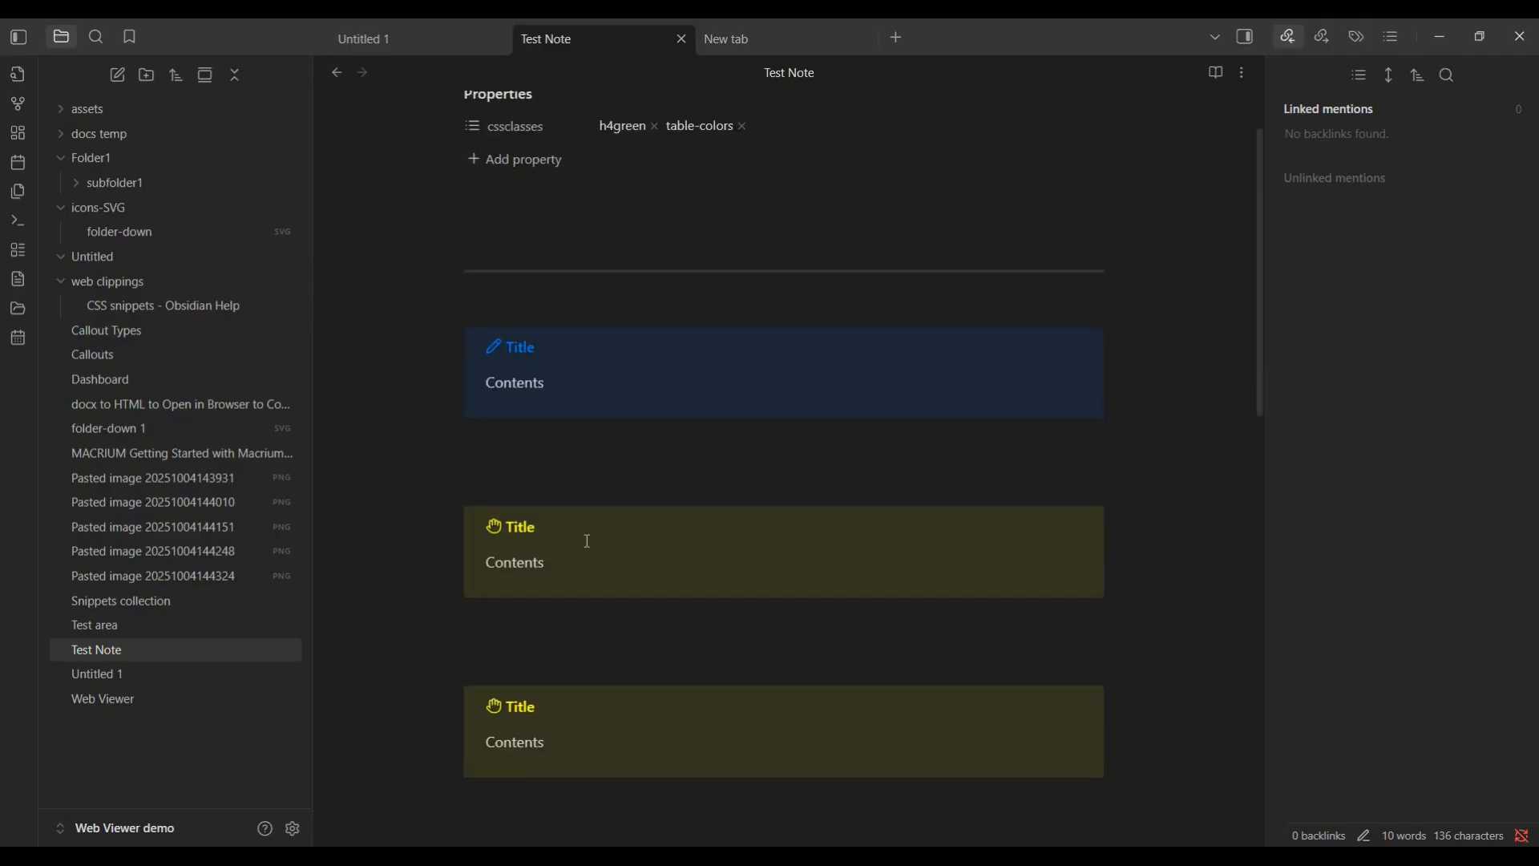
click(598, 369)
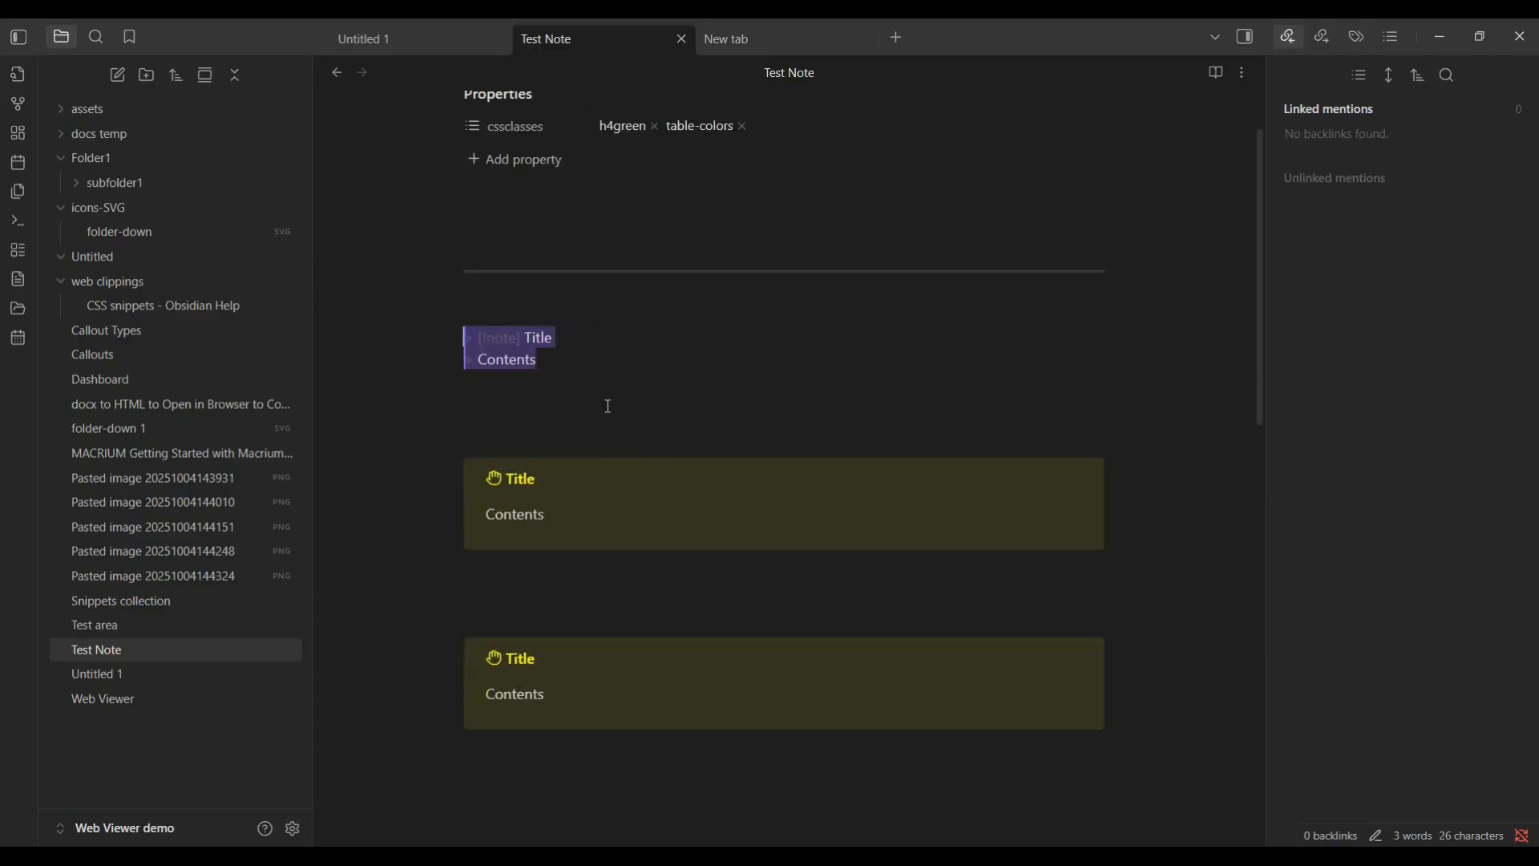
key(BackSpace)
click(603, 446)
key(BackSpace)
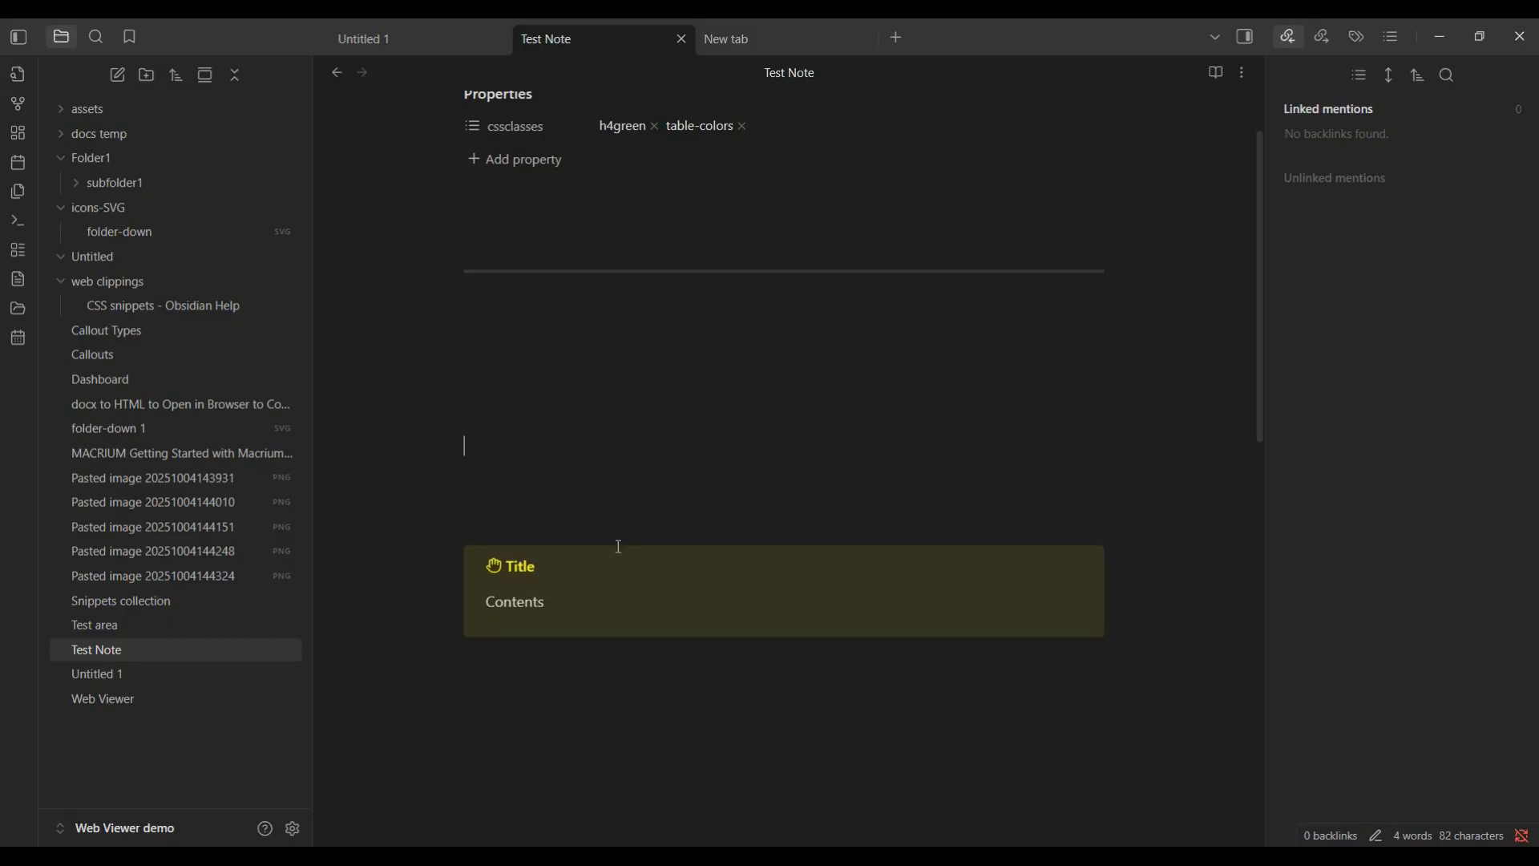
click(616, 587)
key(BackSpace)
Insert a table below the horizontal line in Test Note and extend it to four rows and four columns
click(573, 393)
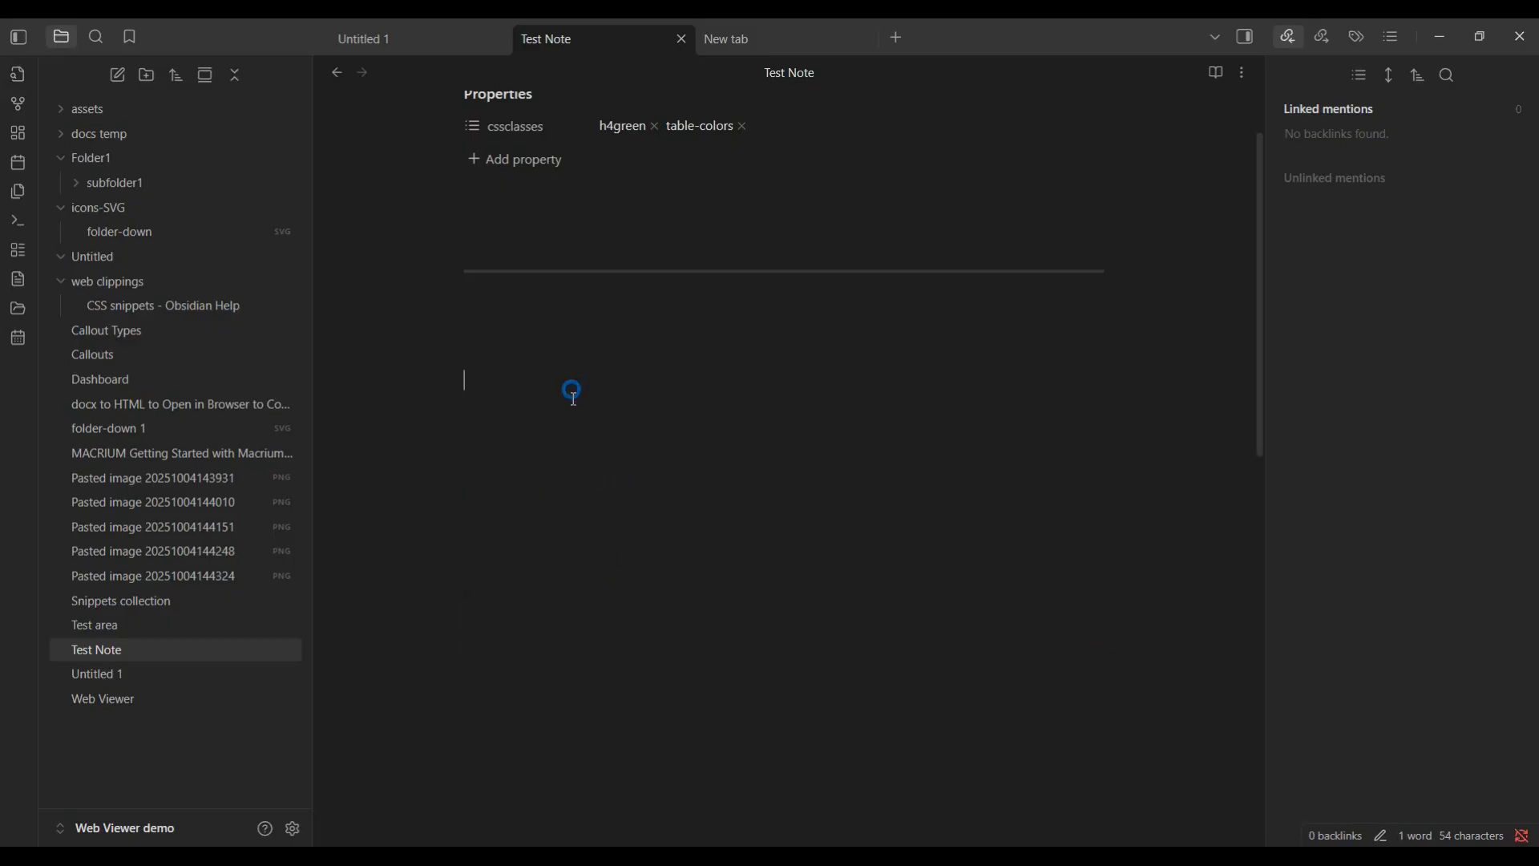
right_click(572, 393)
mouse_move(627, 523)
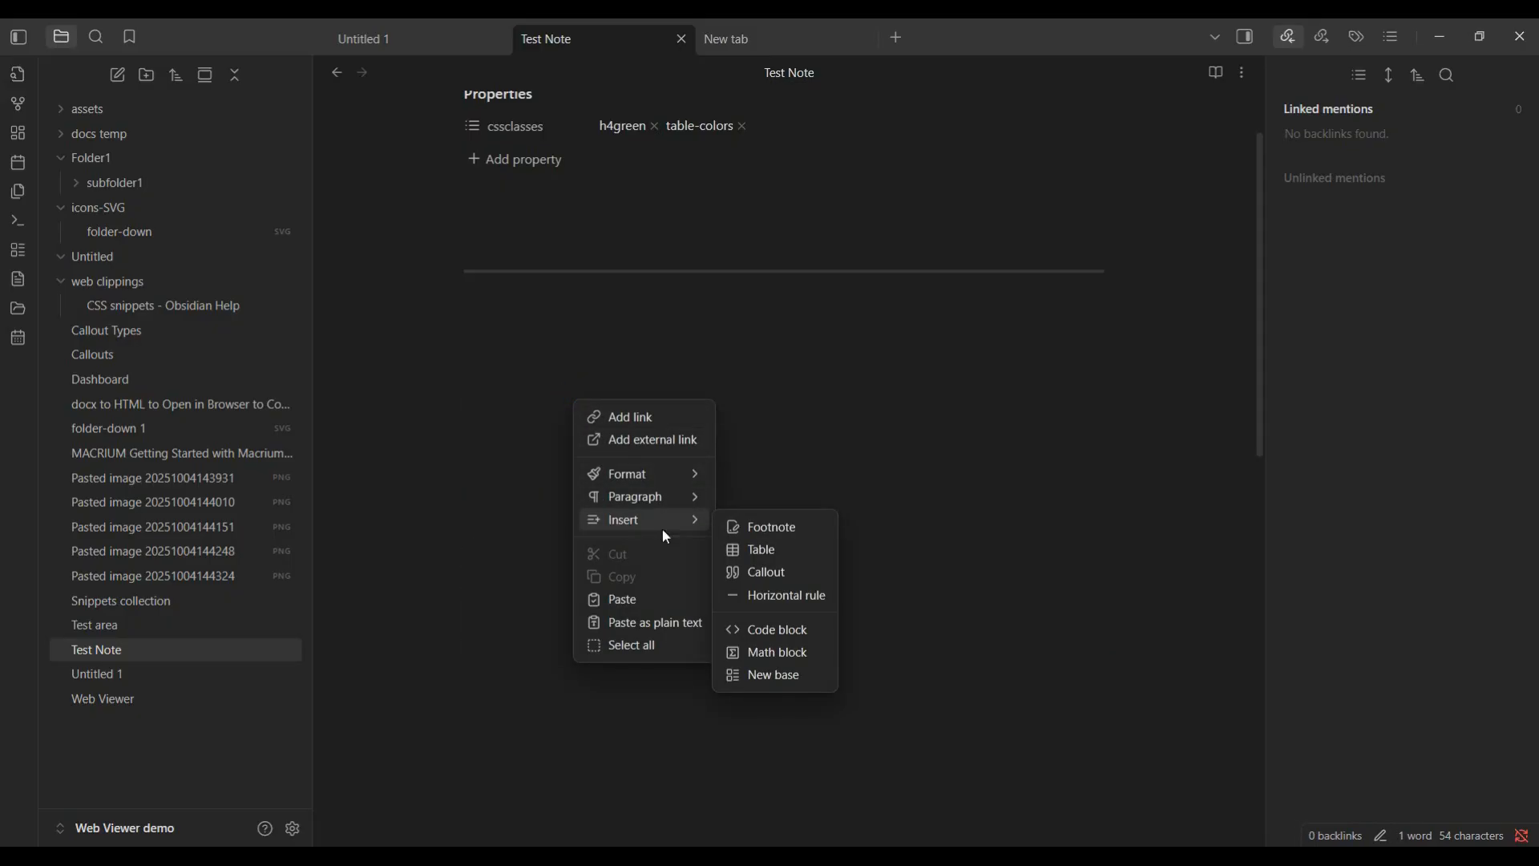
click(752, 550)
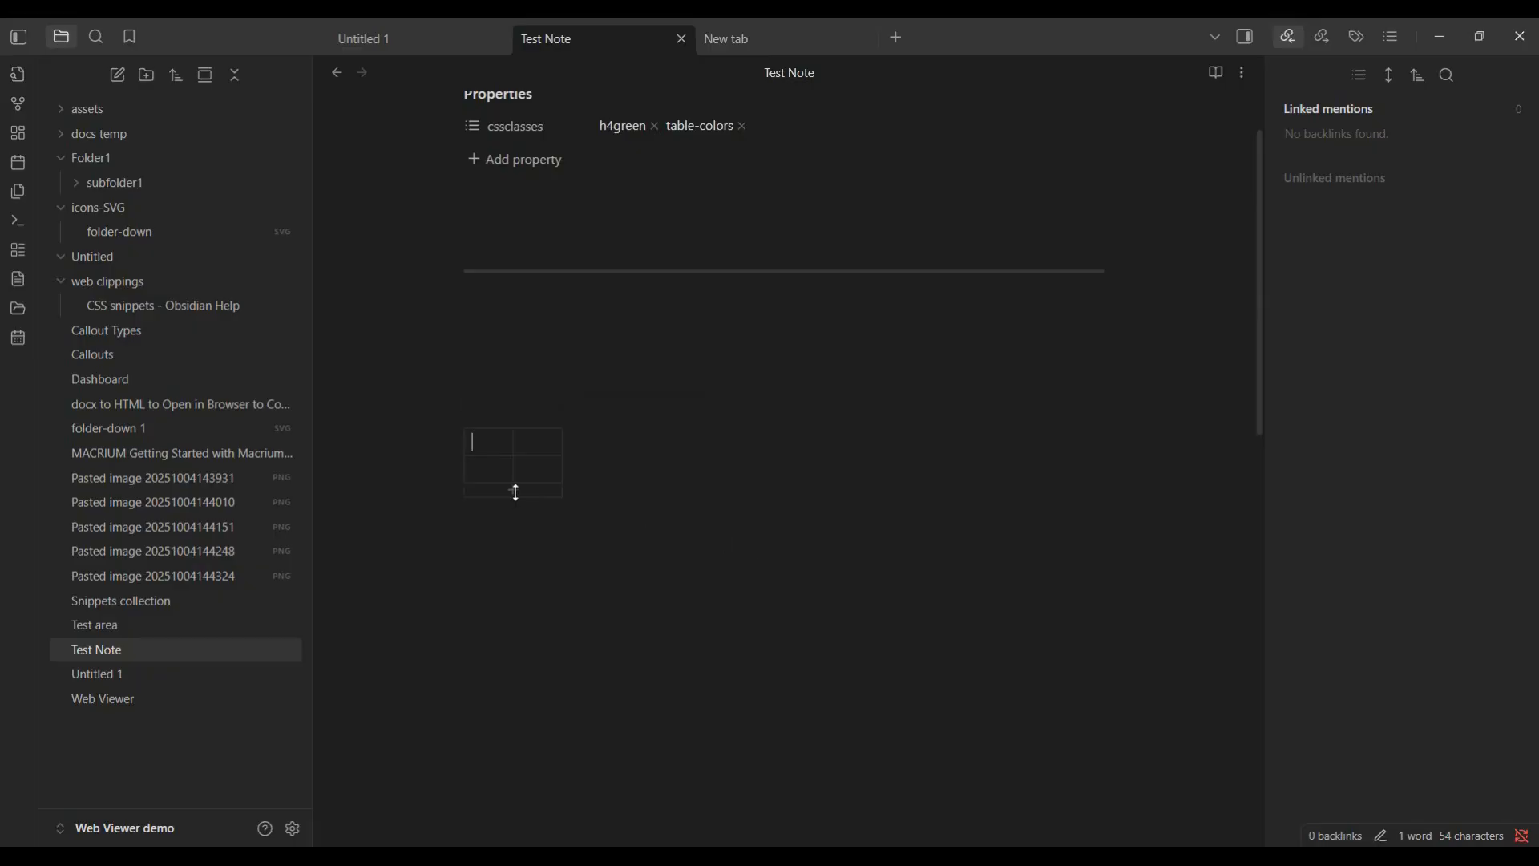
click(515, 492)
click(515, 515)
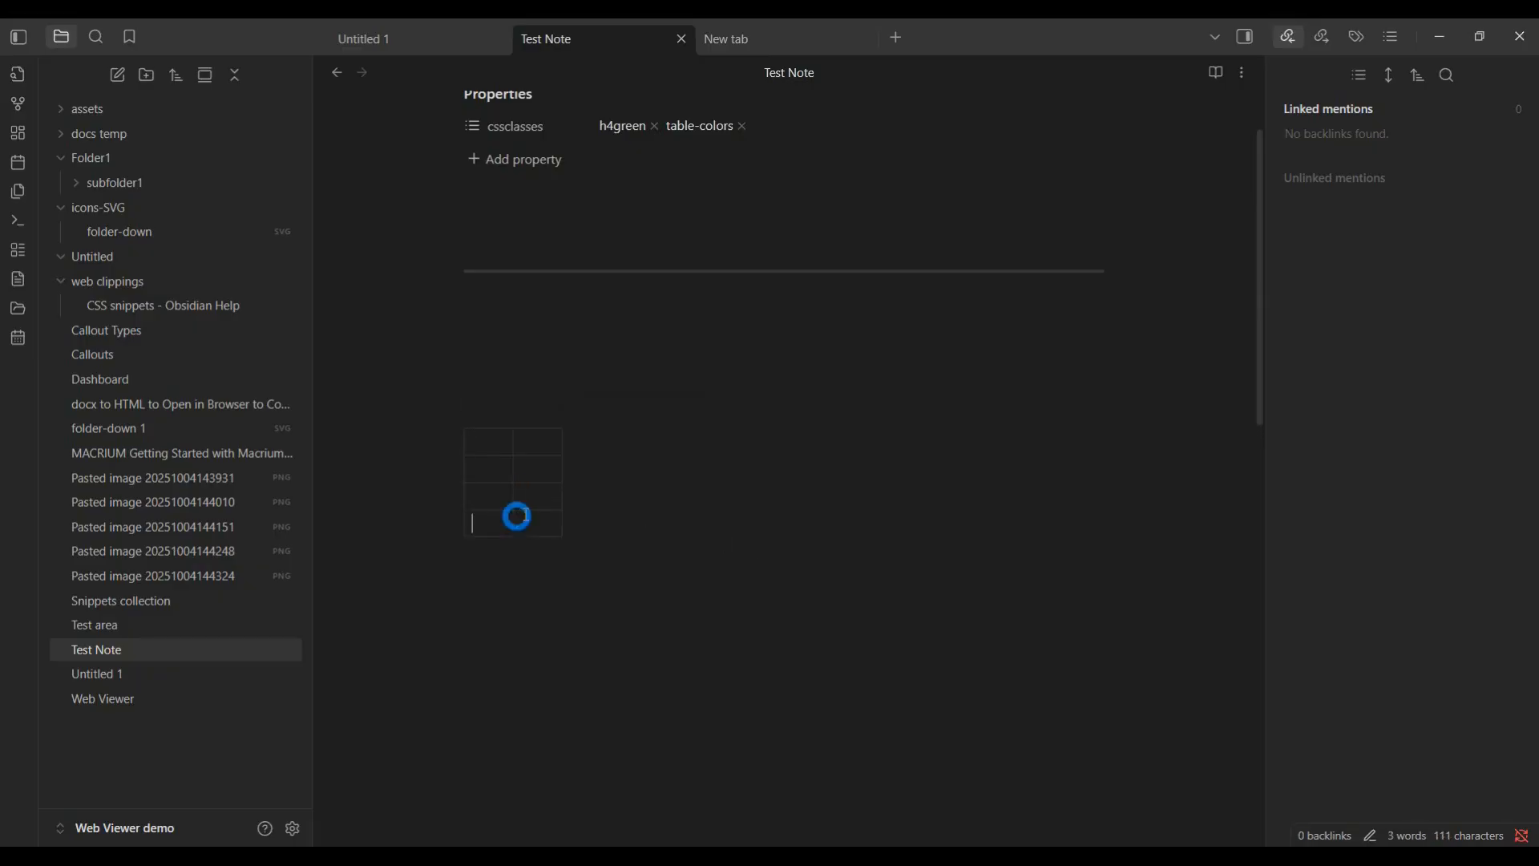
click(566, 479)
click(615, 481)
Enable the Table border color width snippet in Obsidian's appearance settings and check the table's borders in Test Note
click(293, 829)
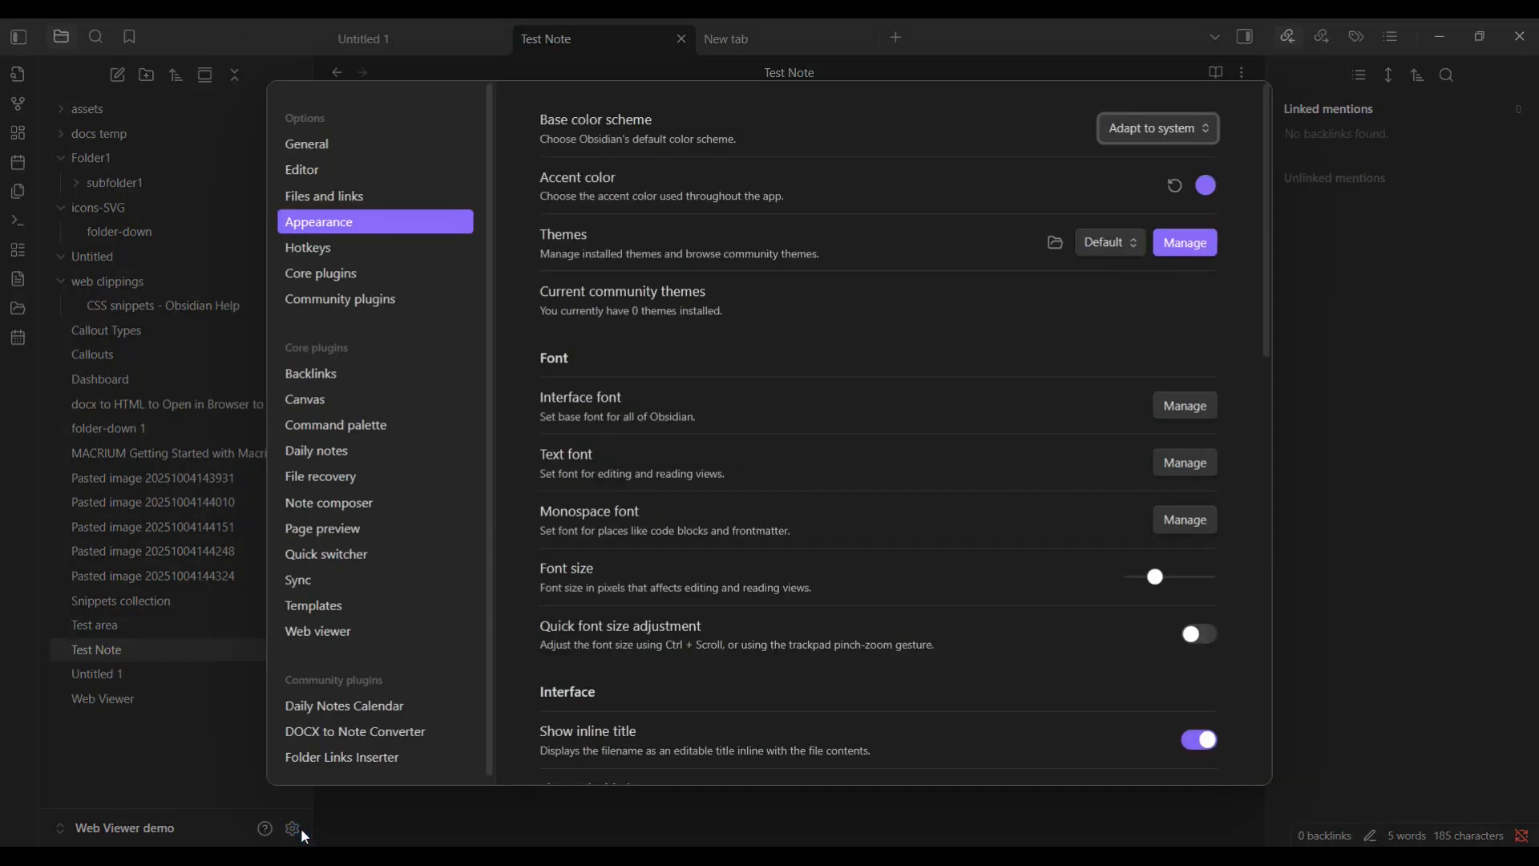
scroll(782, 642, down, 12)
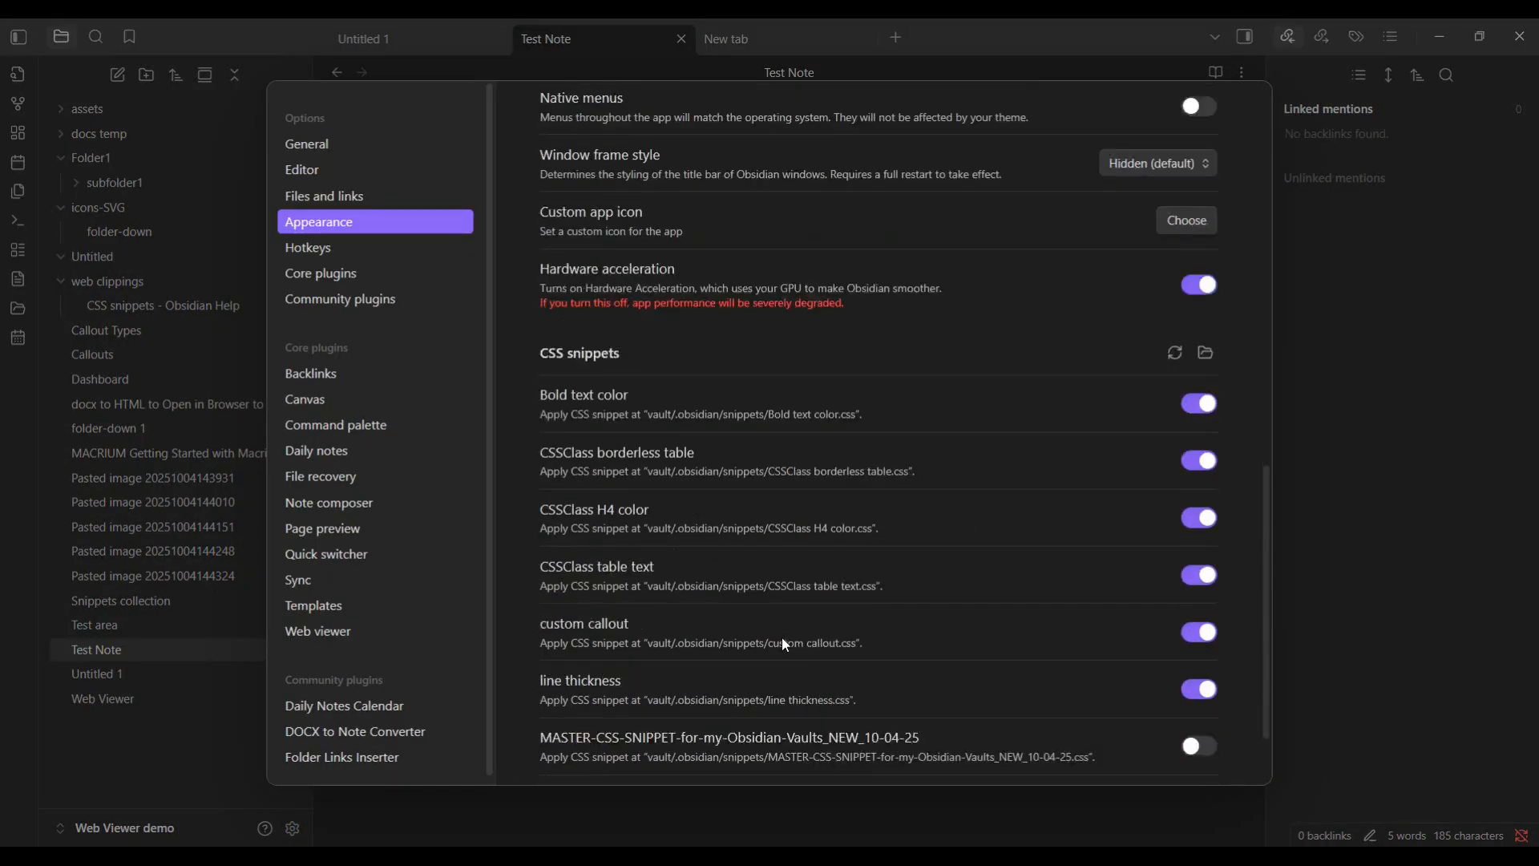
scroll(784, 645, down, 2)
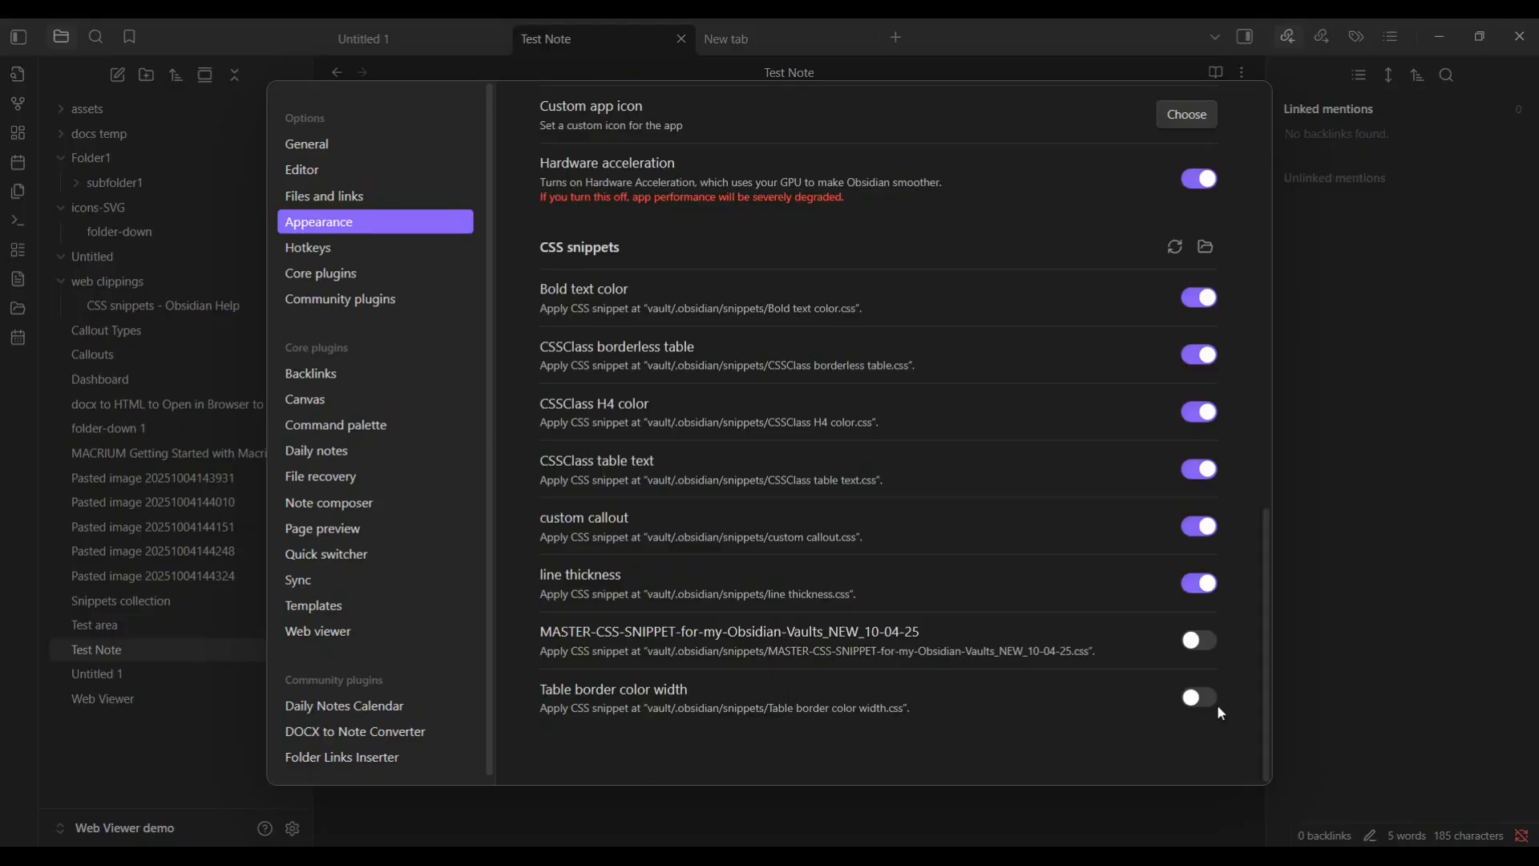
click(1309, 615)
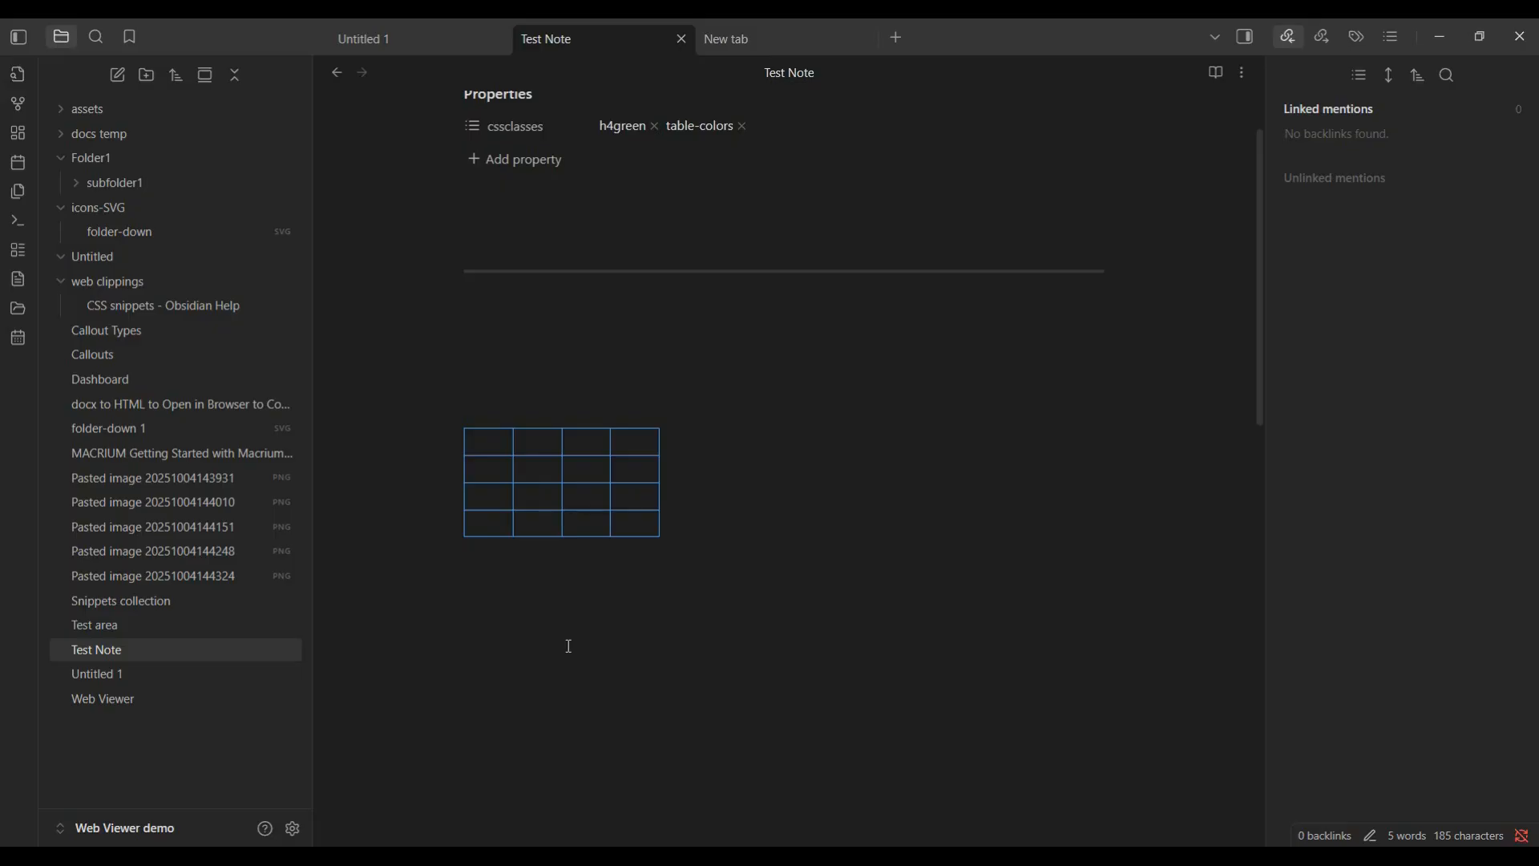
click(480, 444)
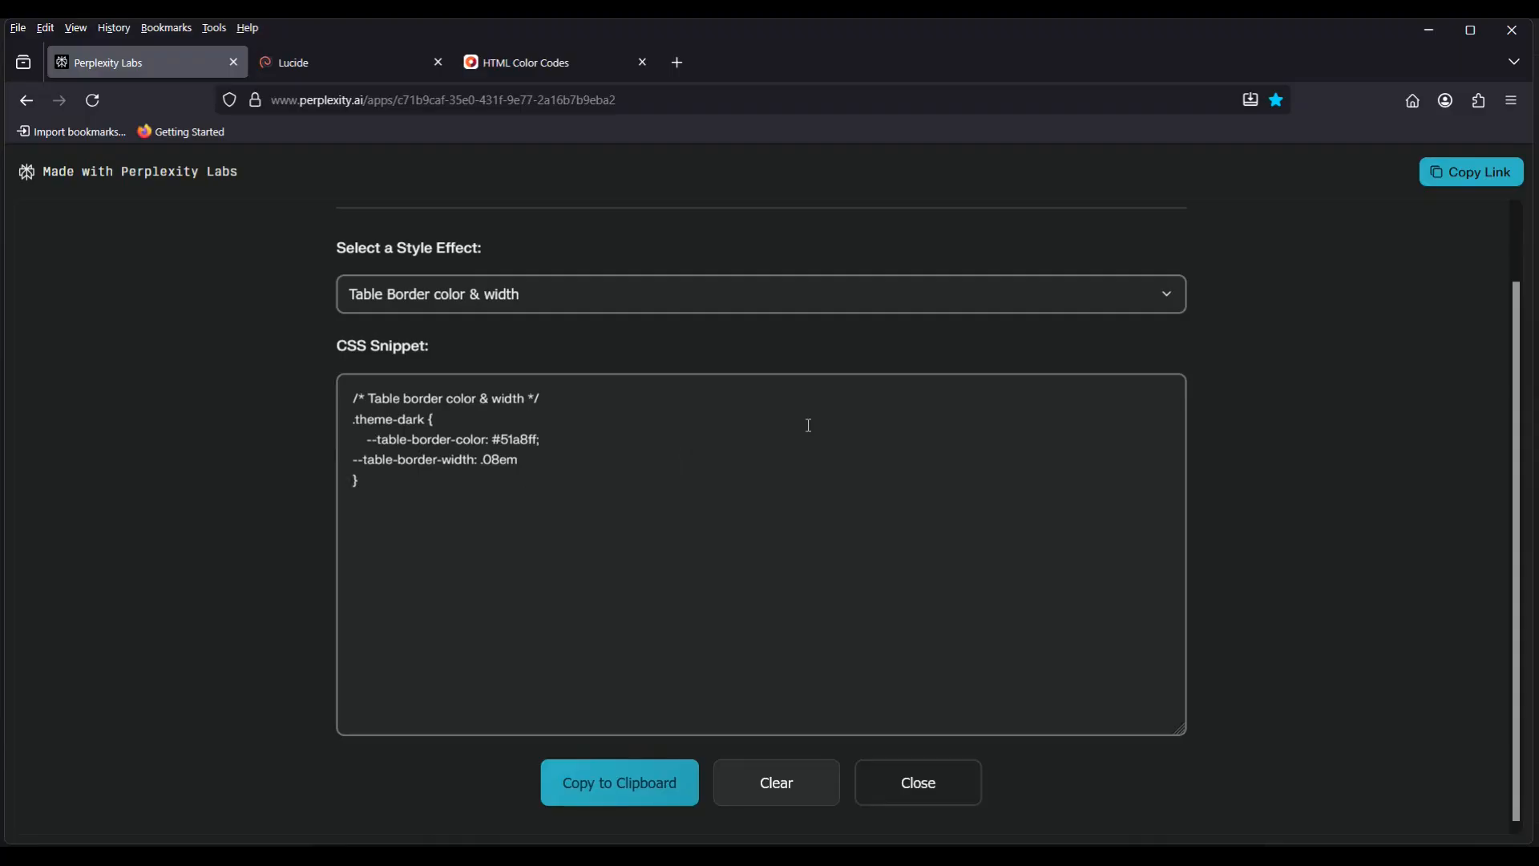
Return to the browser app and review the Table Cells BG color and Table Cells Text & BG colors snippets
click(1165, 303)
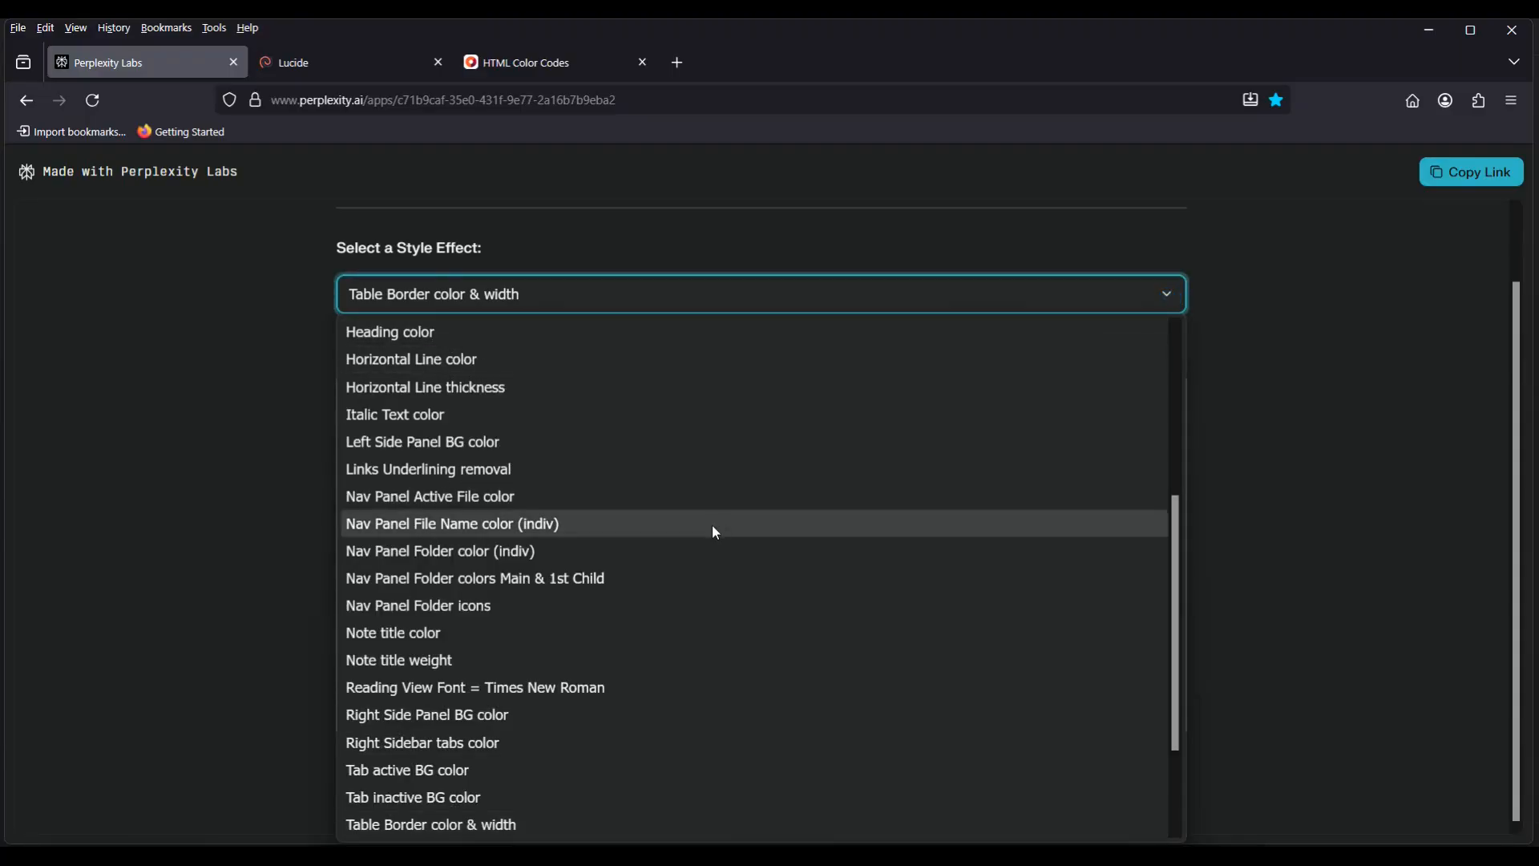
scroll(716, 532, down, 3)
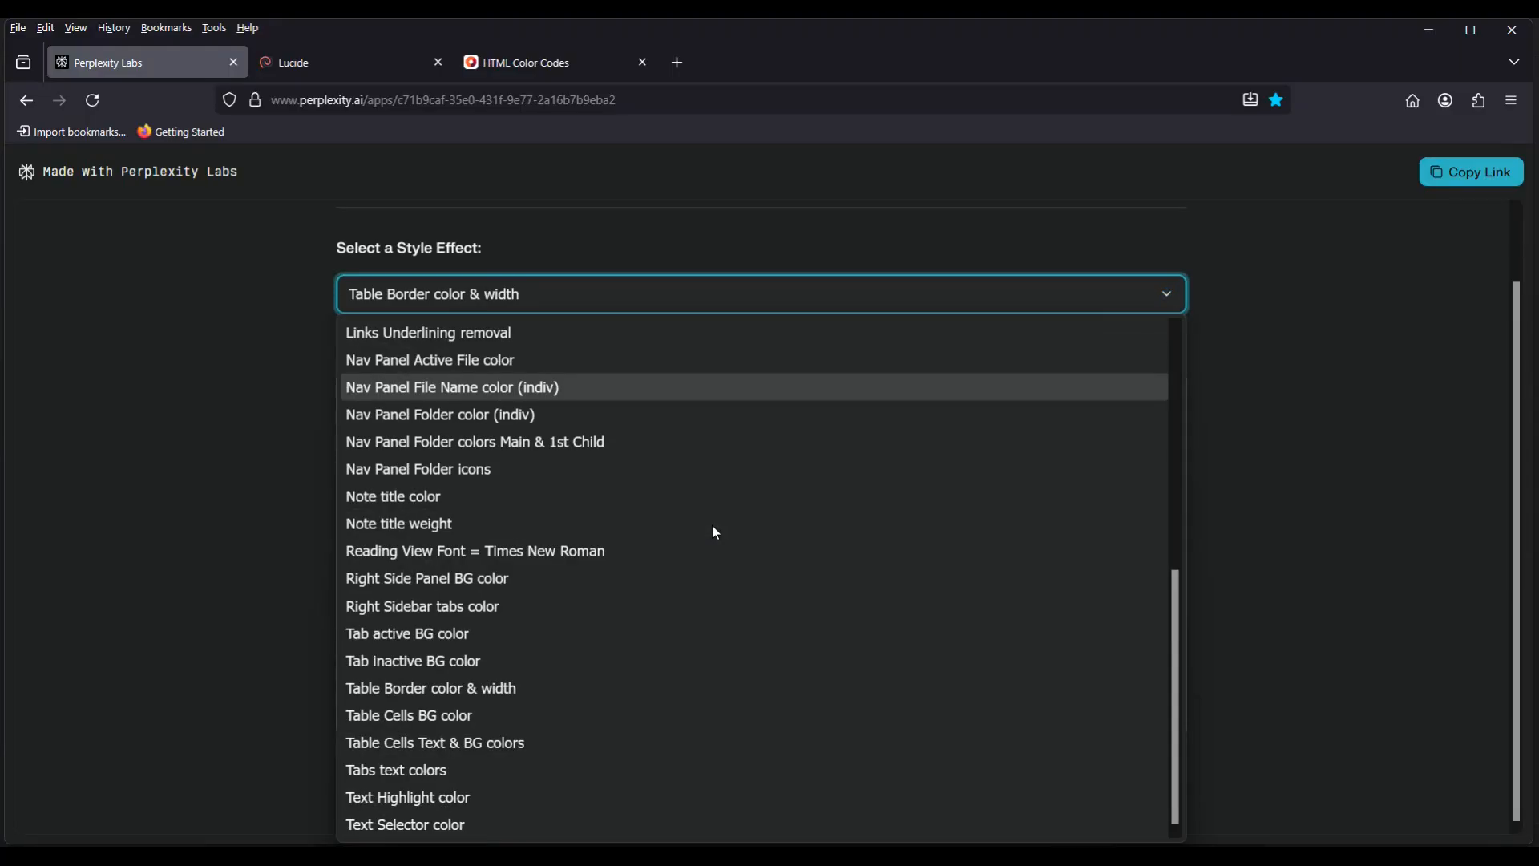
click(429, 716)
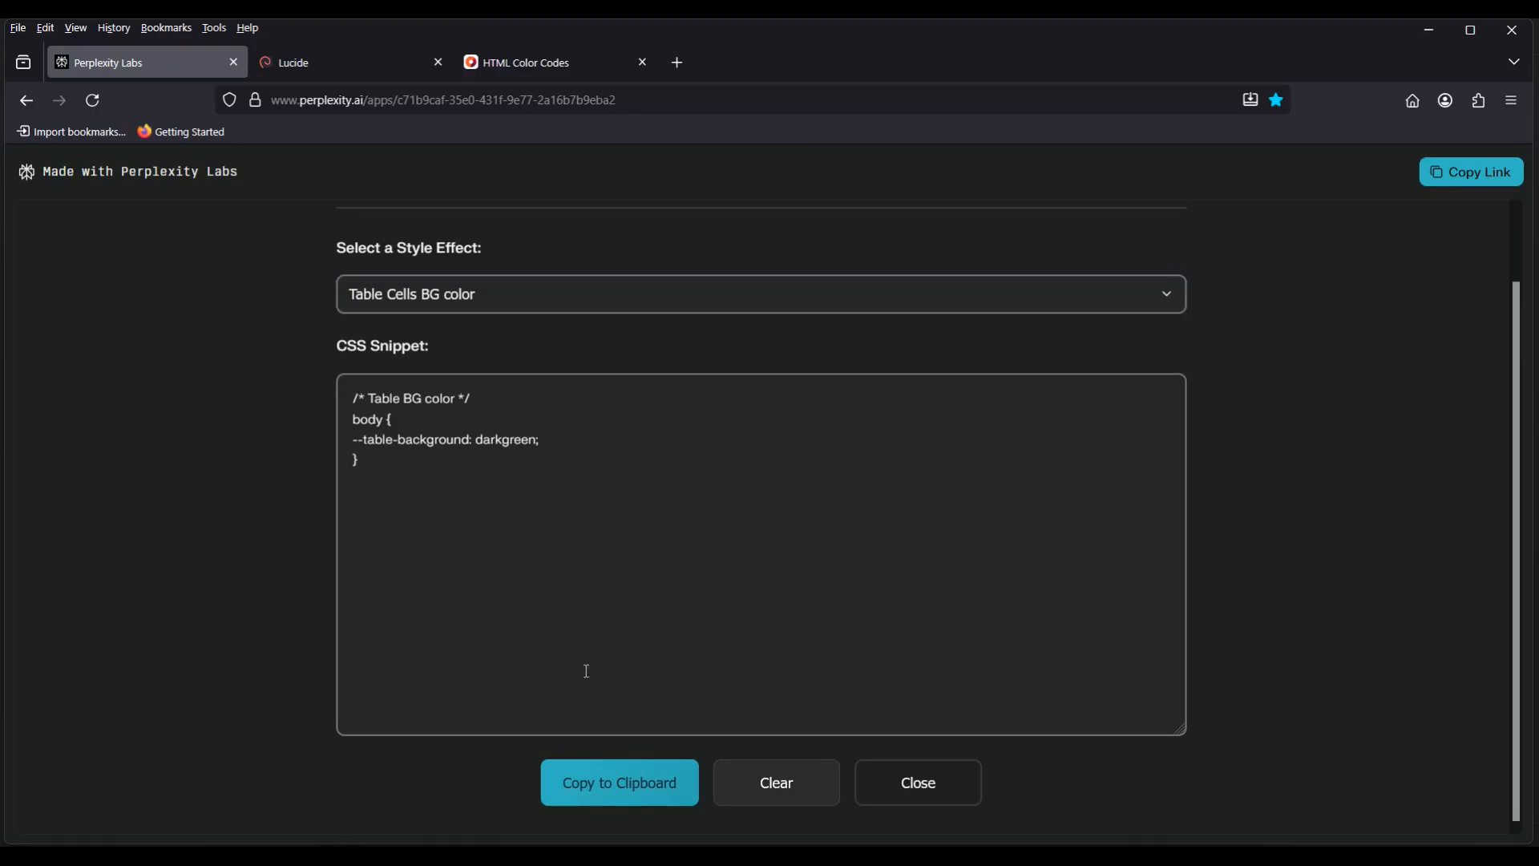
click(1160, 295)
scroll(791, 599, down, 2)
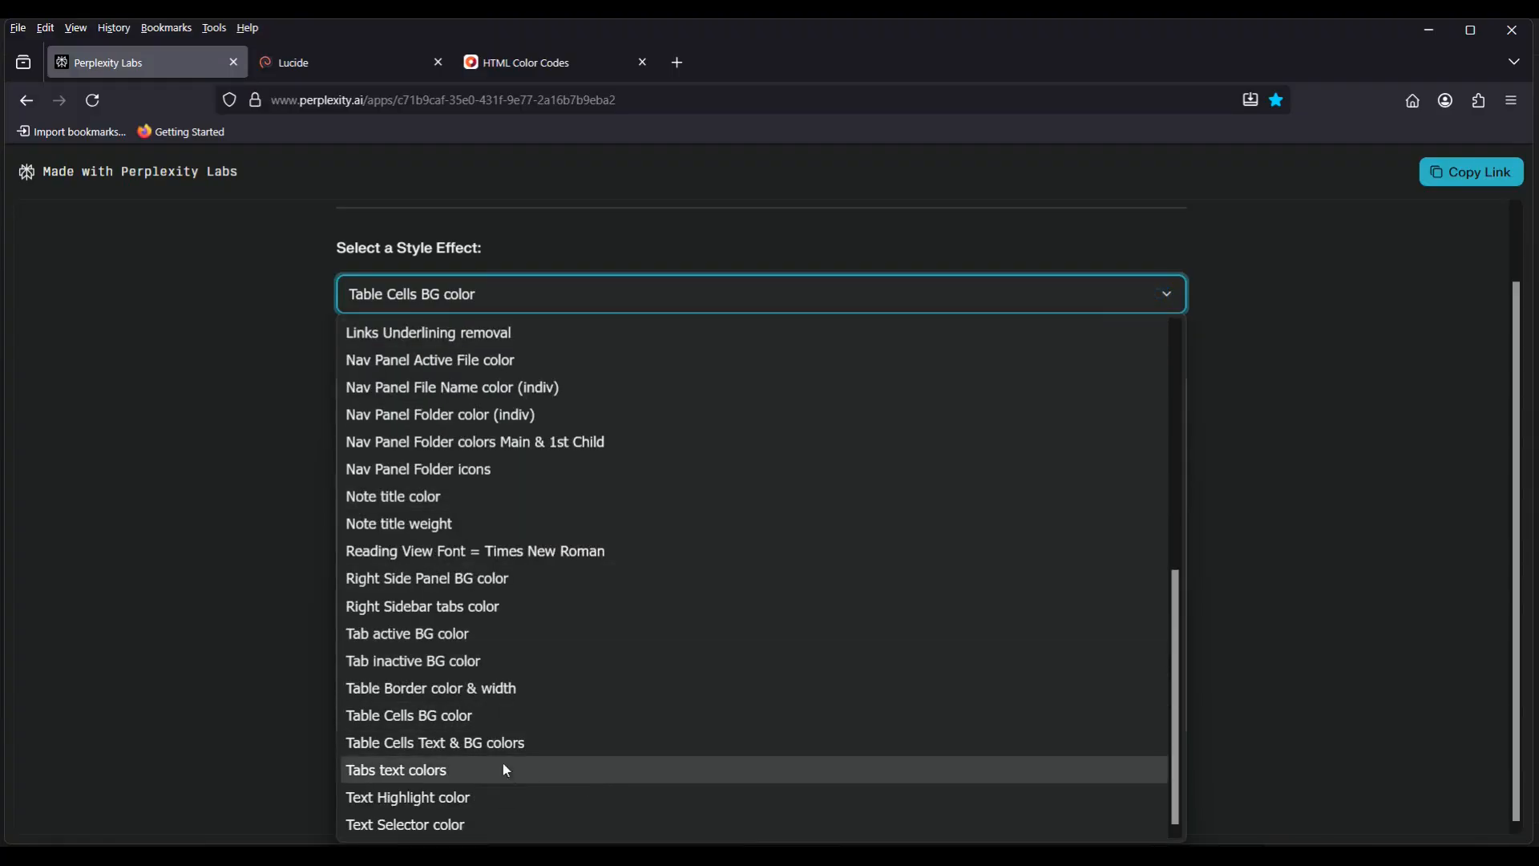
click(474, 742)
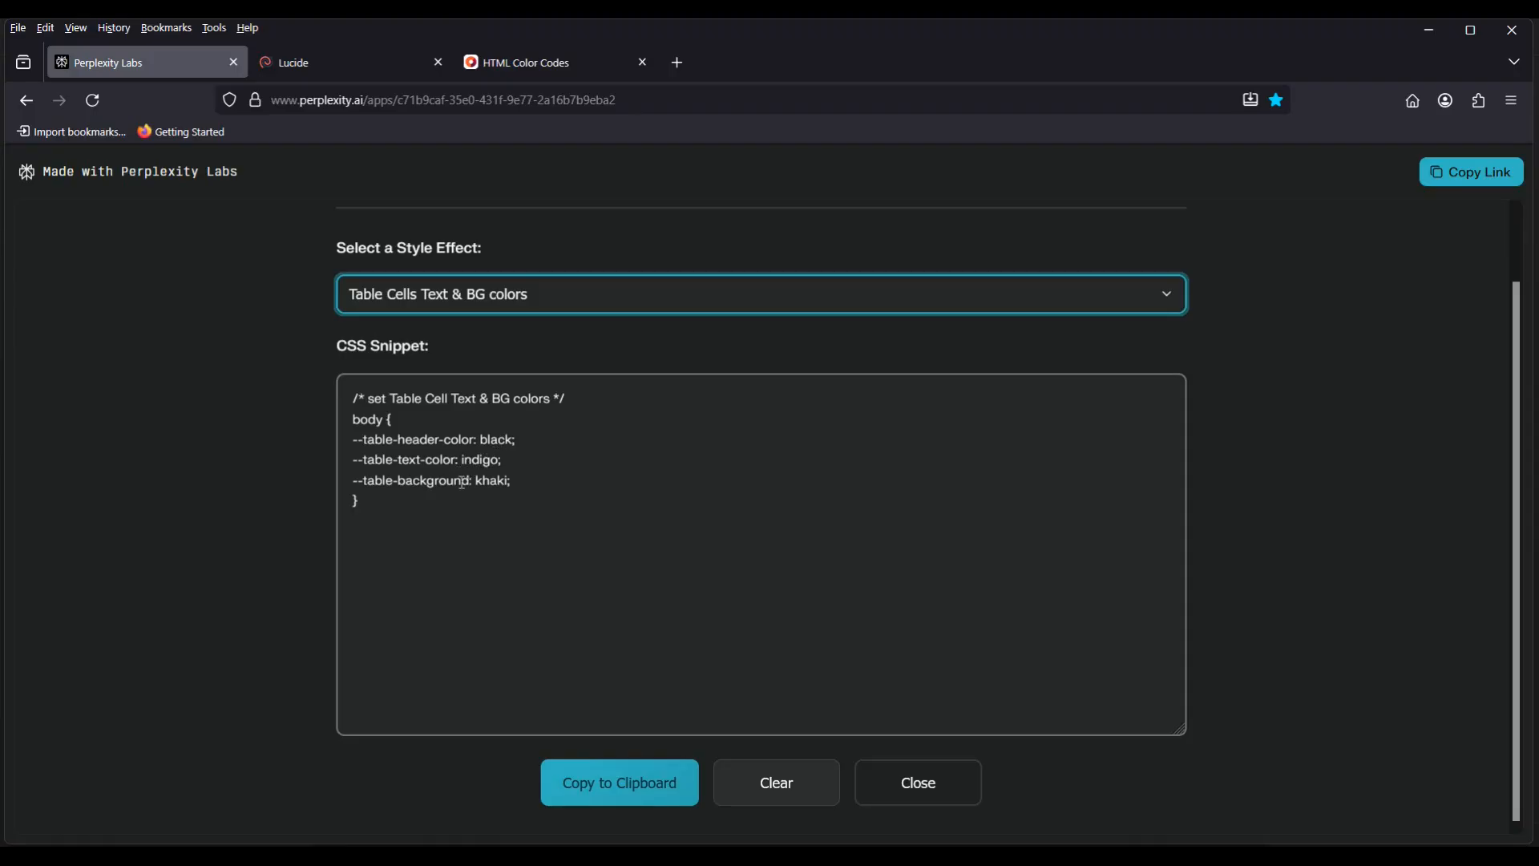
Display the Tabs text colors snippet and the Text Highlight color snippet, reviewing the CSS code of each
click(1174, 301)
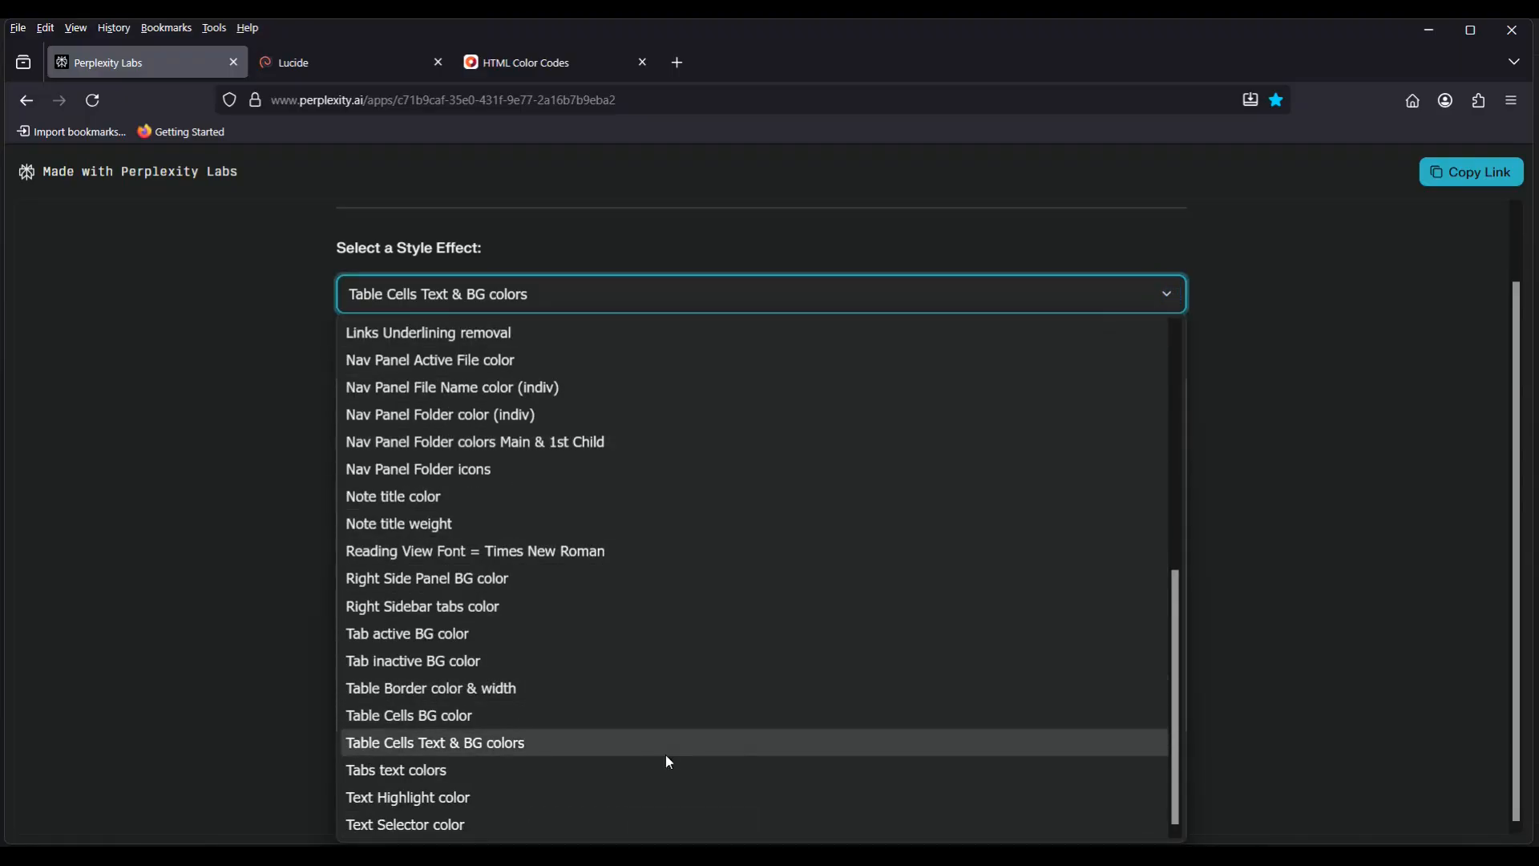
click(420, 770)
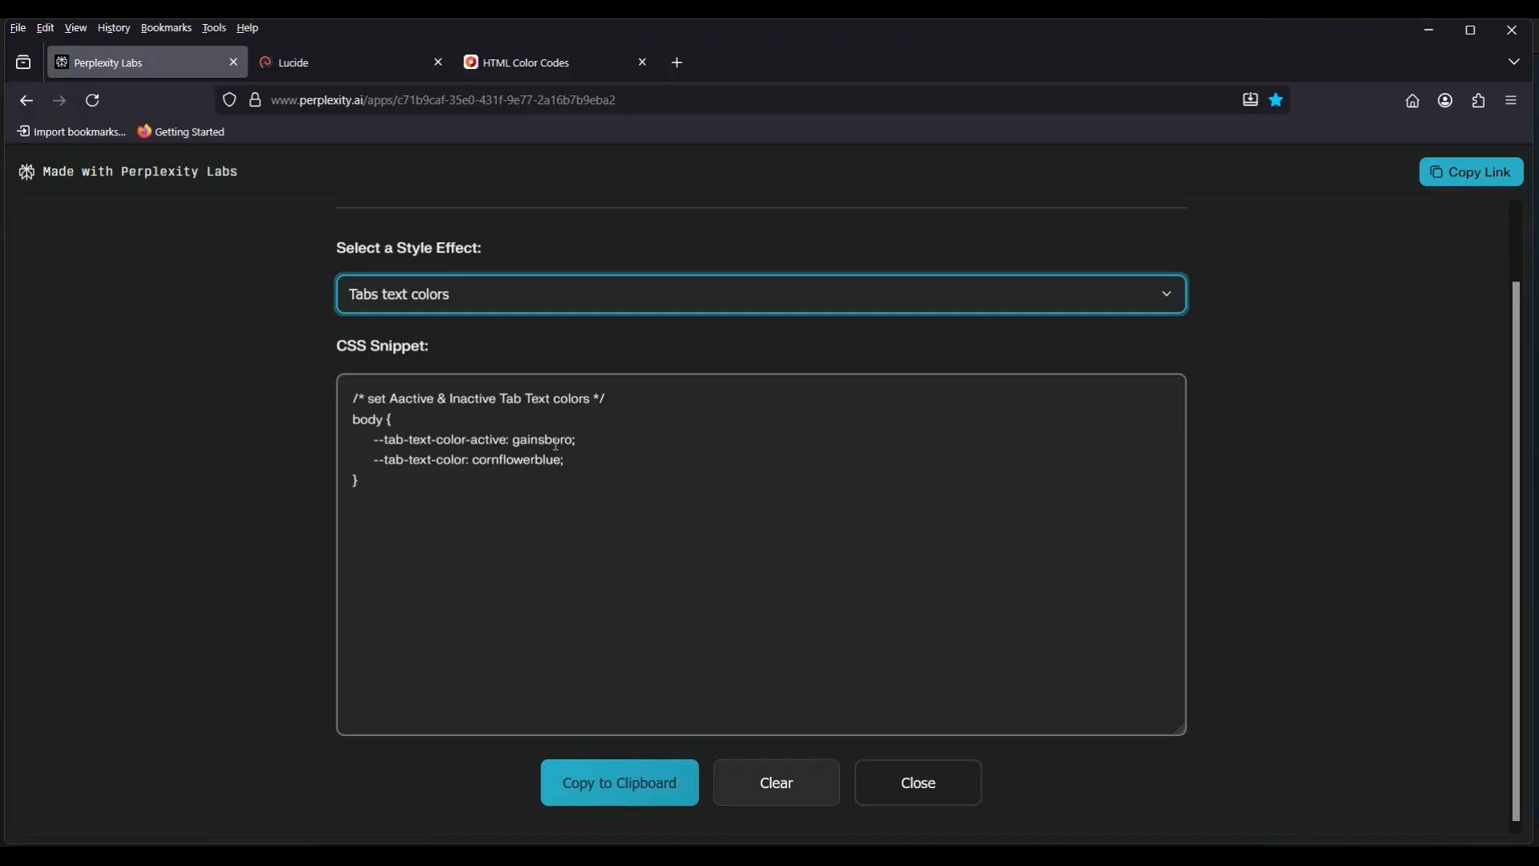
click(1178, 296)
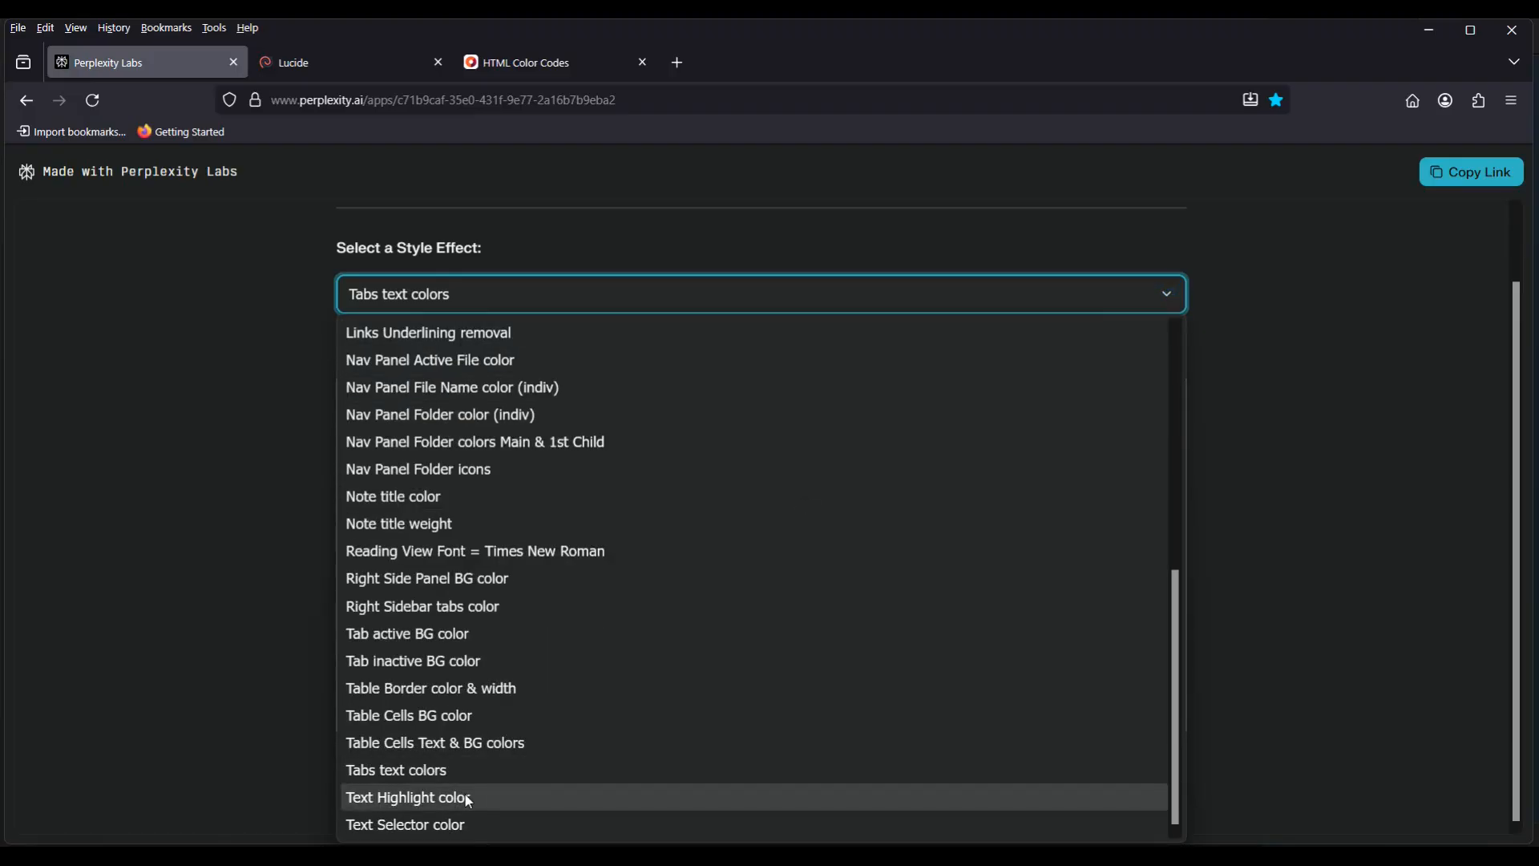
click(469, 801)
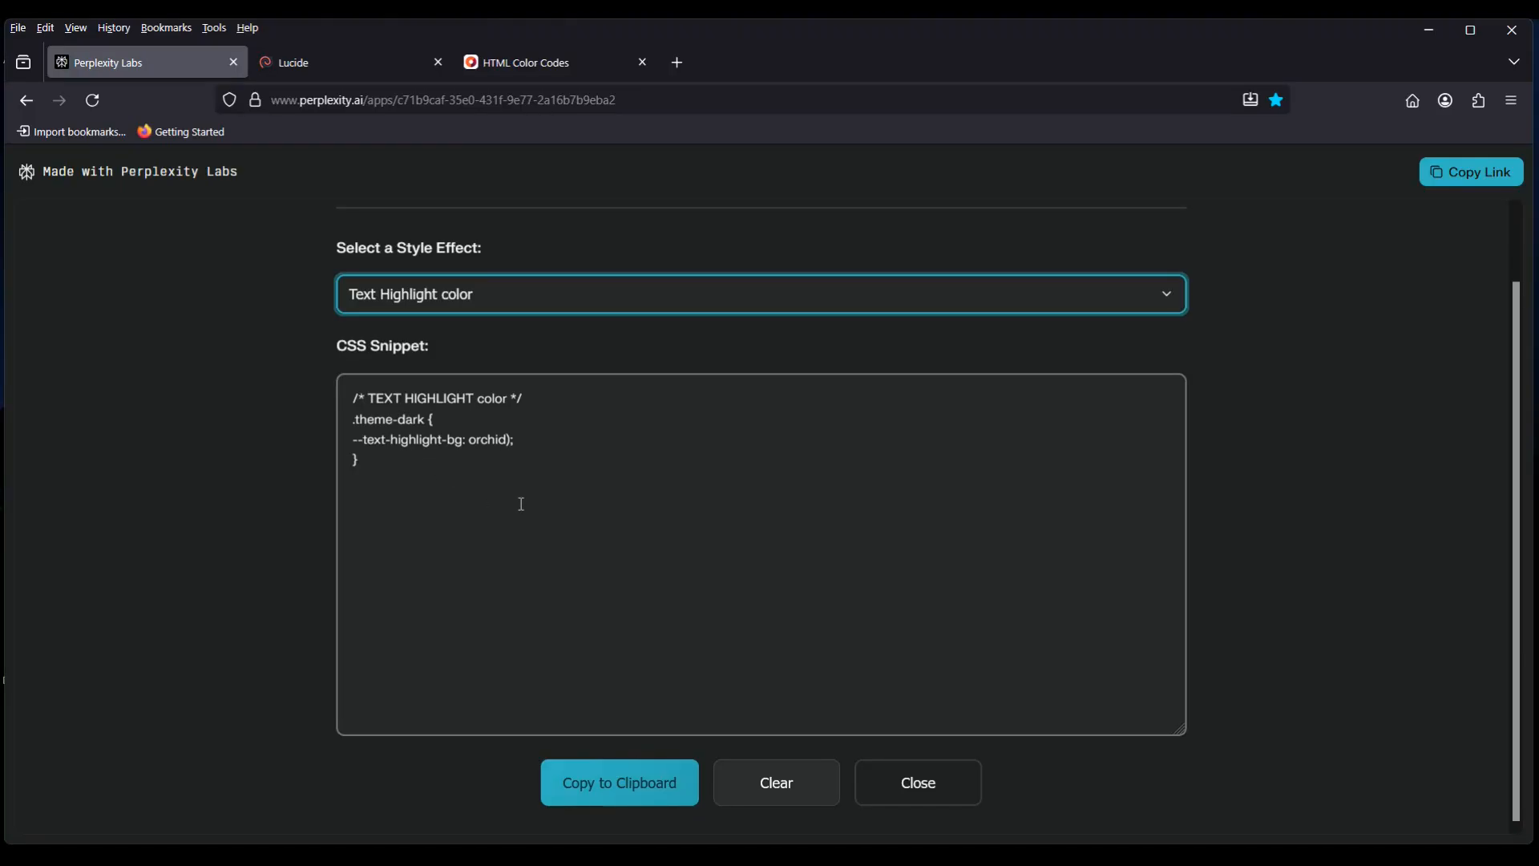
Display the Text Selector color snippet, review its CSS code and copy it to the clipboard
click(1173, 300)
scroll(589, 719, down, 1)
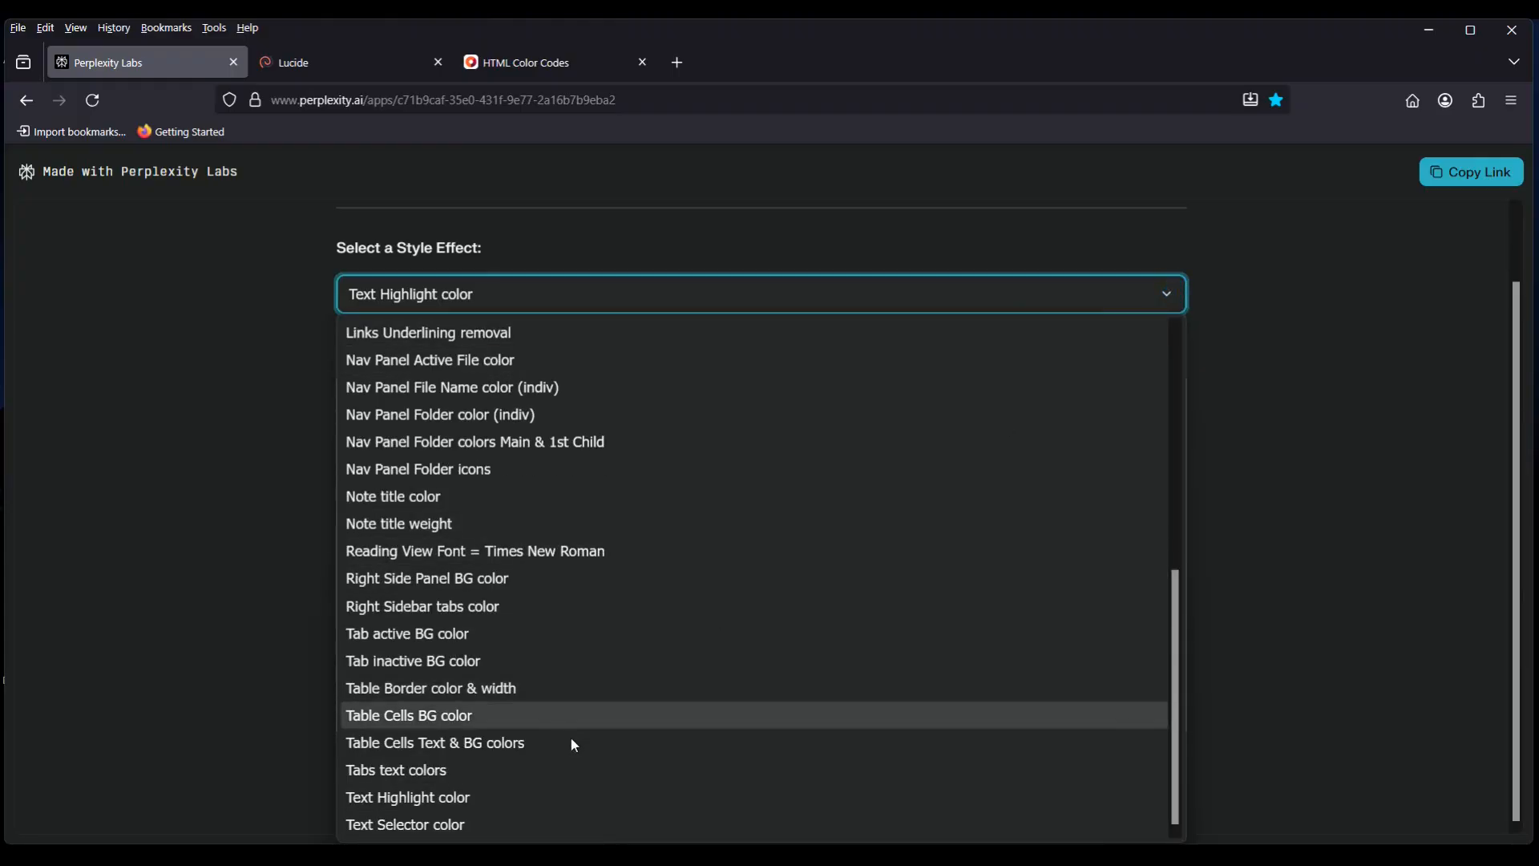
click(444, 825)
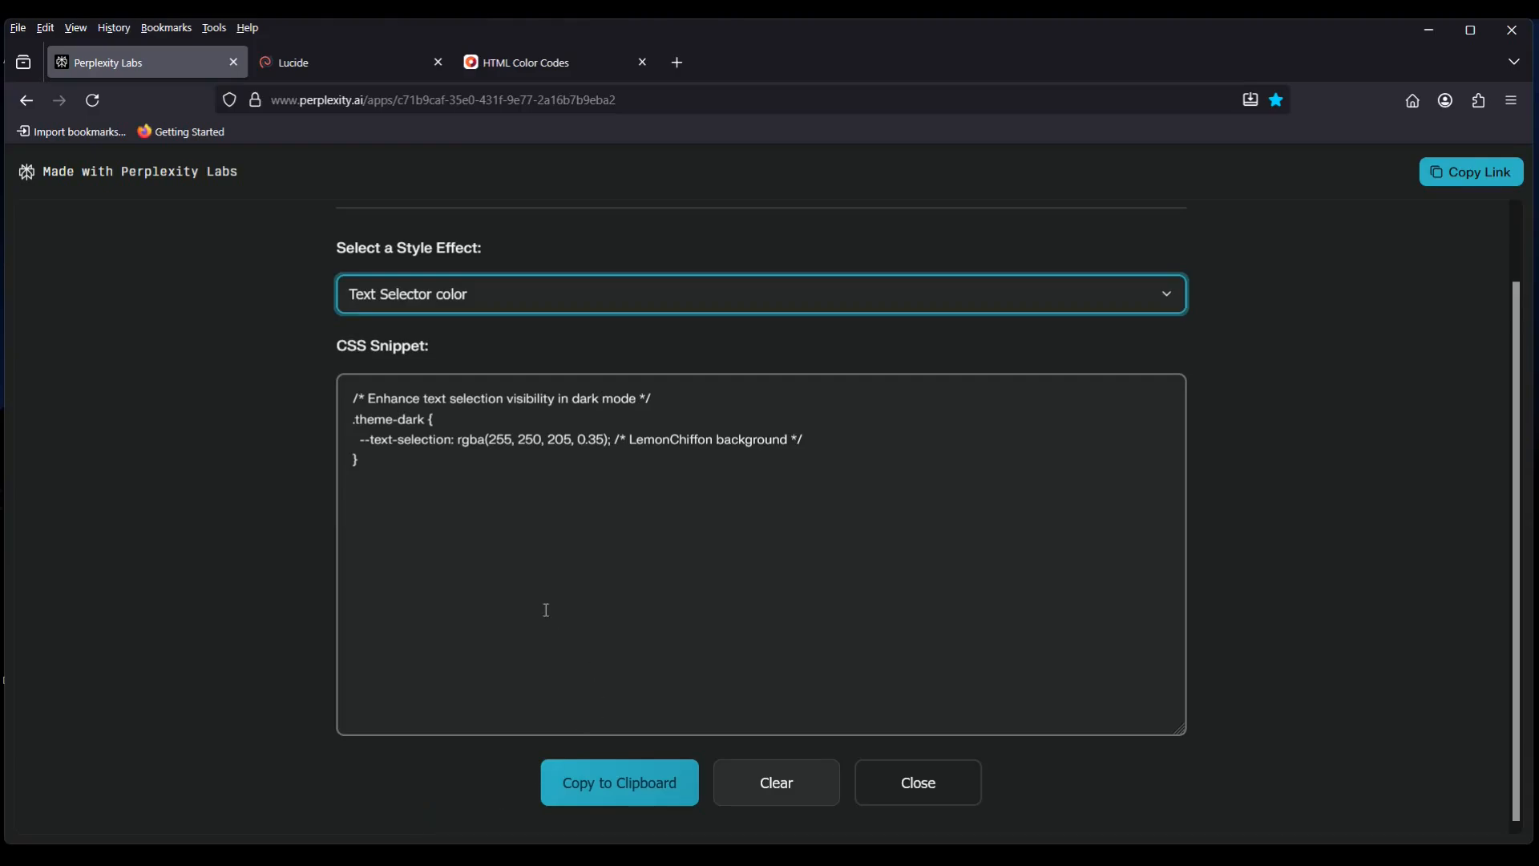
click(420, 543)
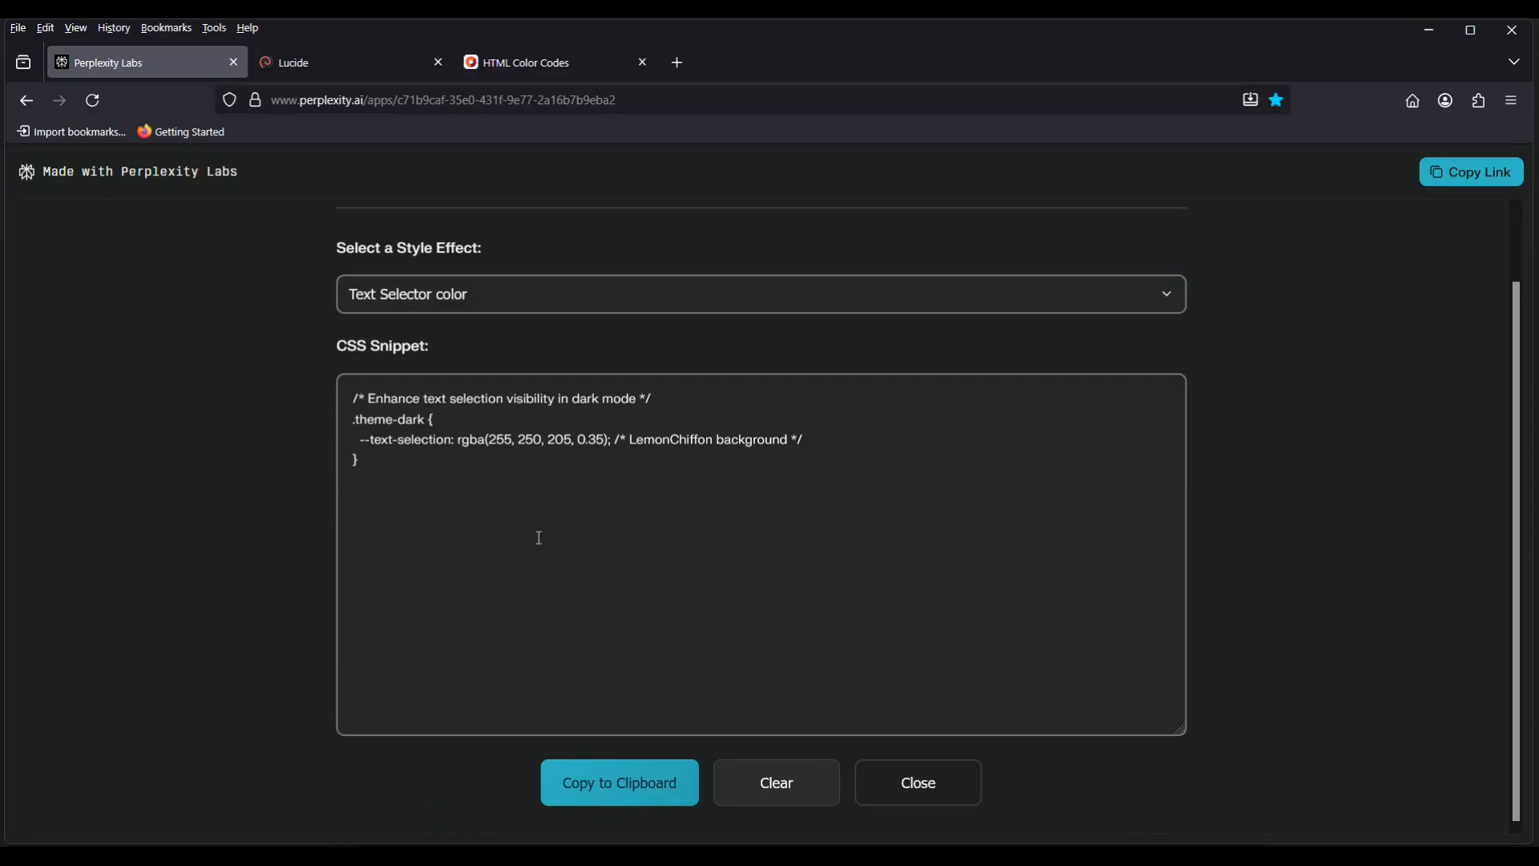
click(604, 786)
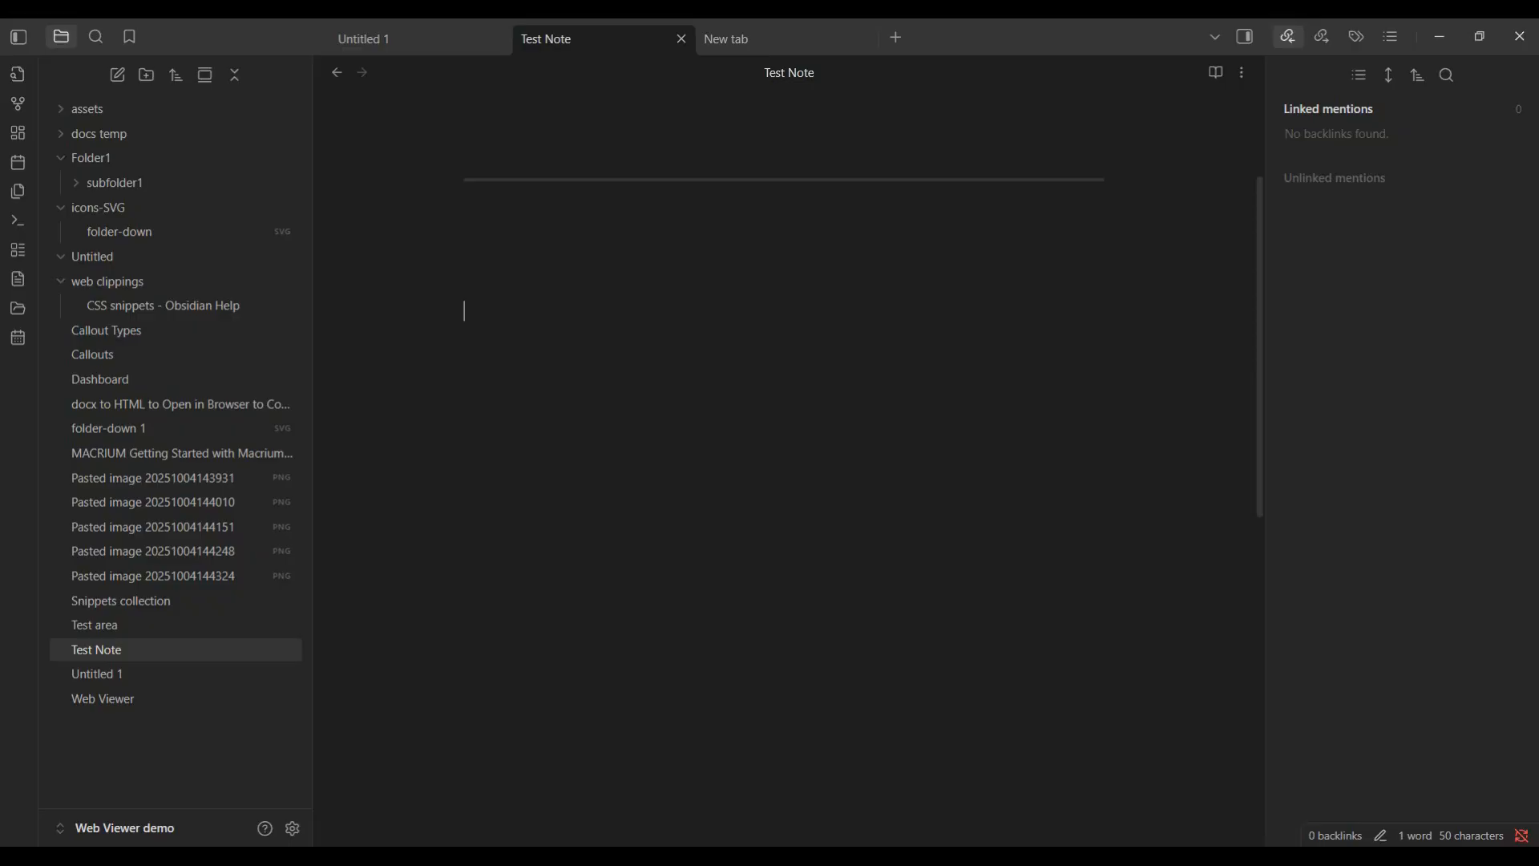
Switch to Notepad and replace the contents of the open highlight color file with the copied text selection snippet
key(alt+Tab)
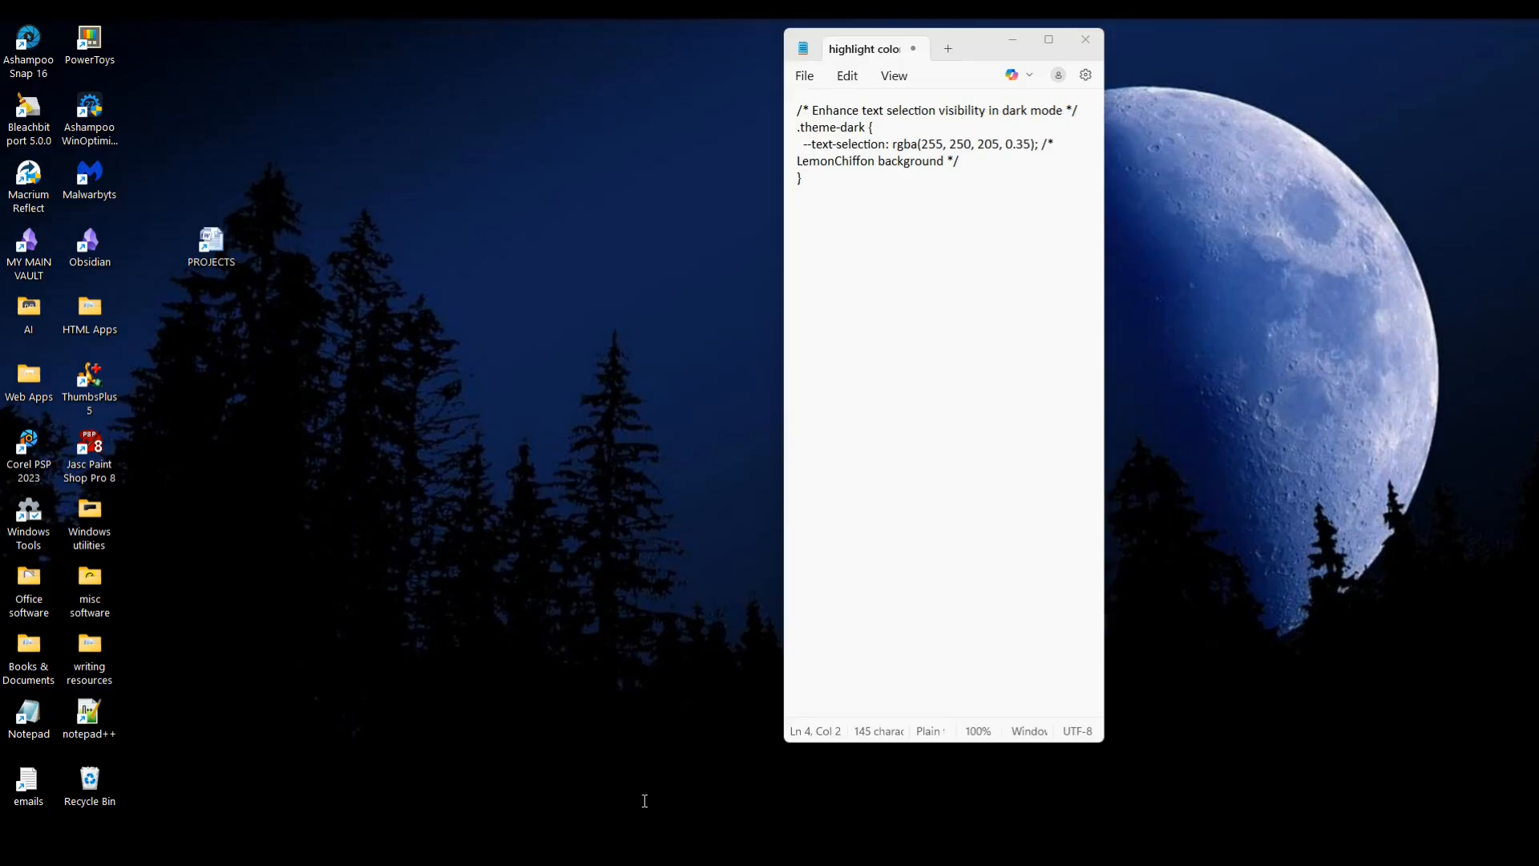
click(646, 798)
drag(804, 177, 797, 108)
click(815, 172)
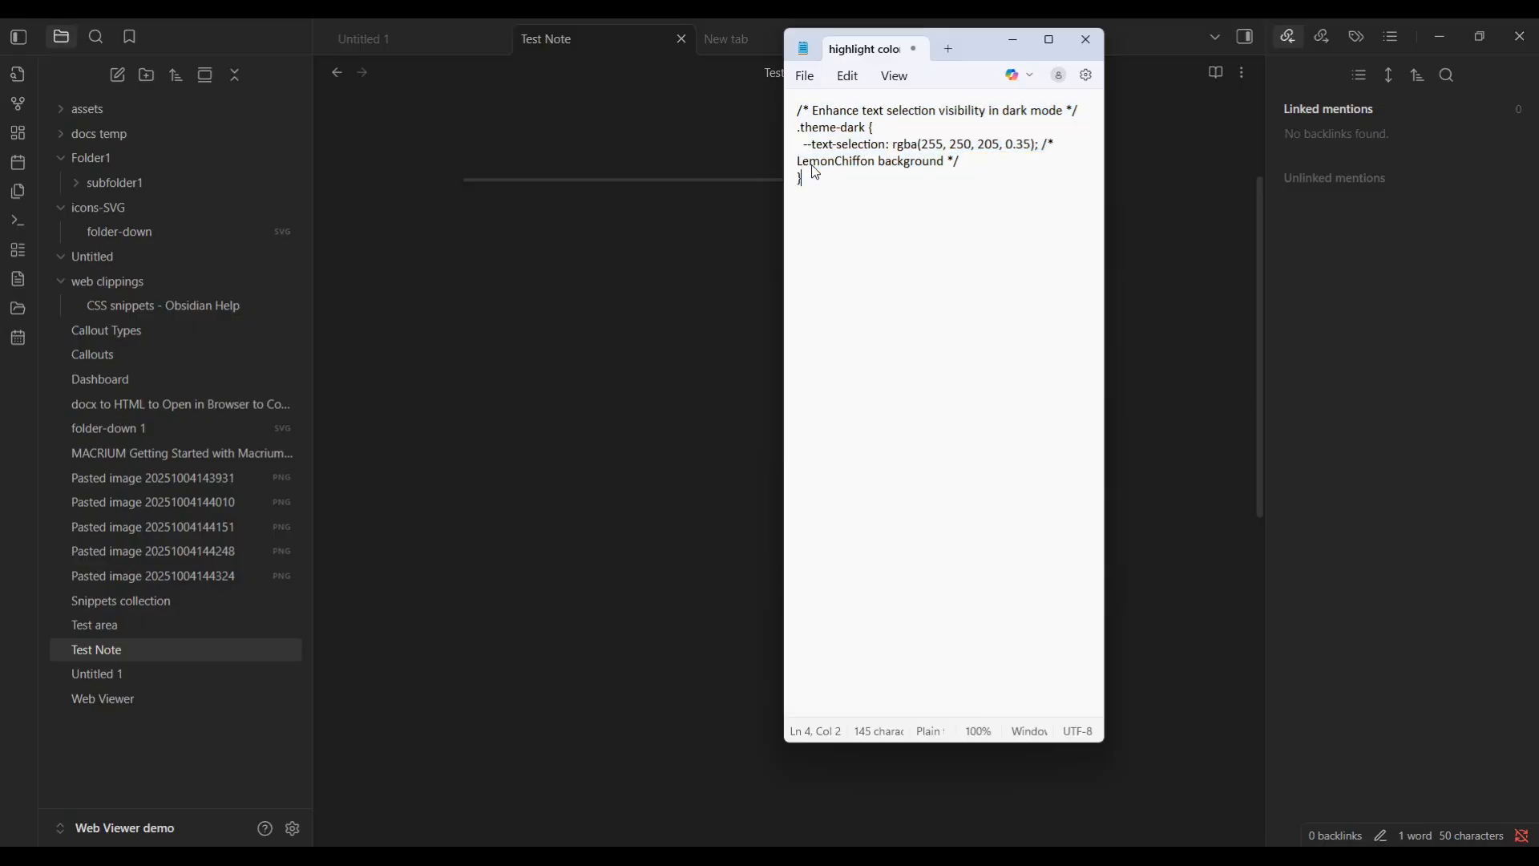
Save the snippet in the vault's snippets folder under the new name text select color.css and minimize Notepad
click(805, 76)
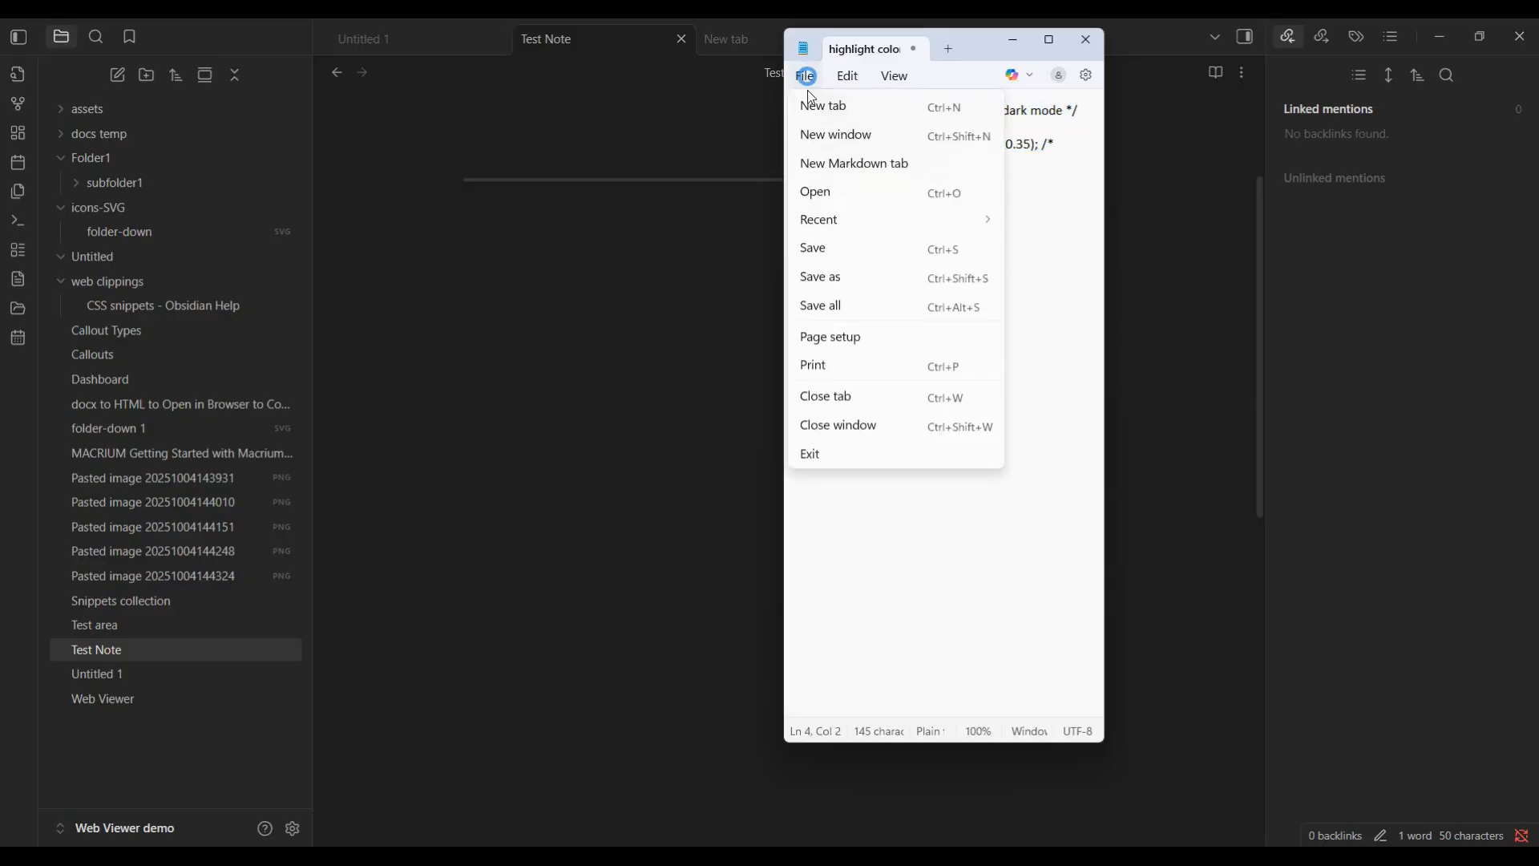
click(825, 275)
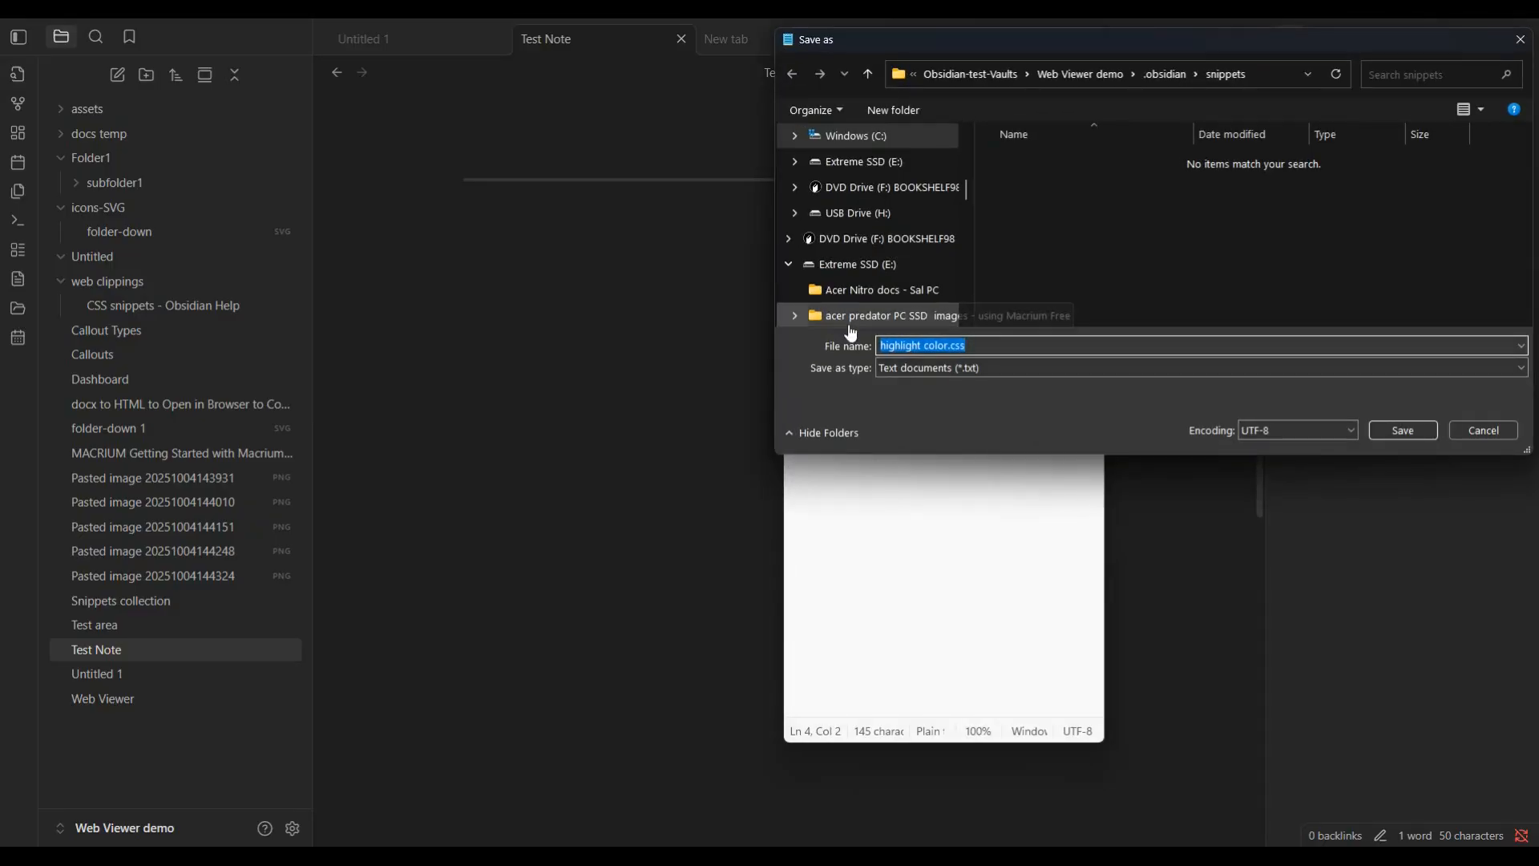
drag(922, 346, 840, 350)
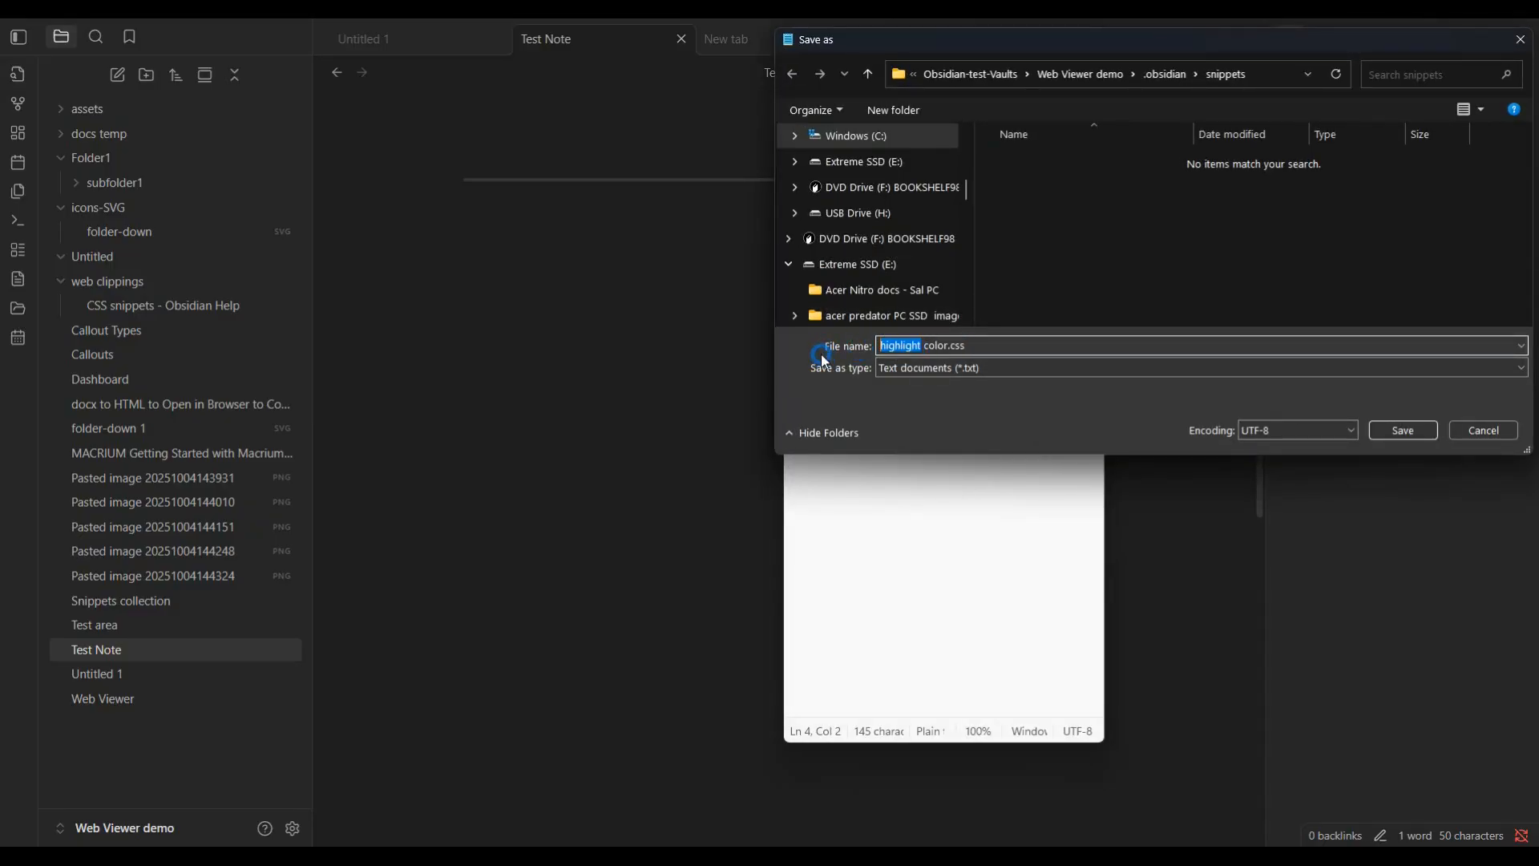
text(text select)
click(1379, 429)
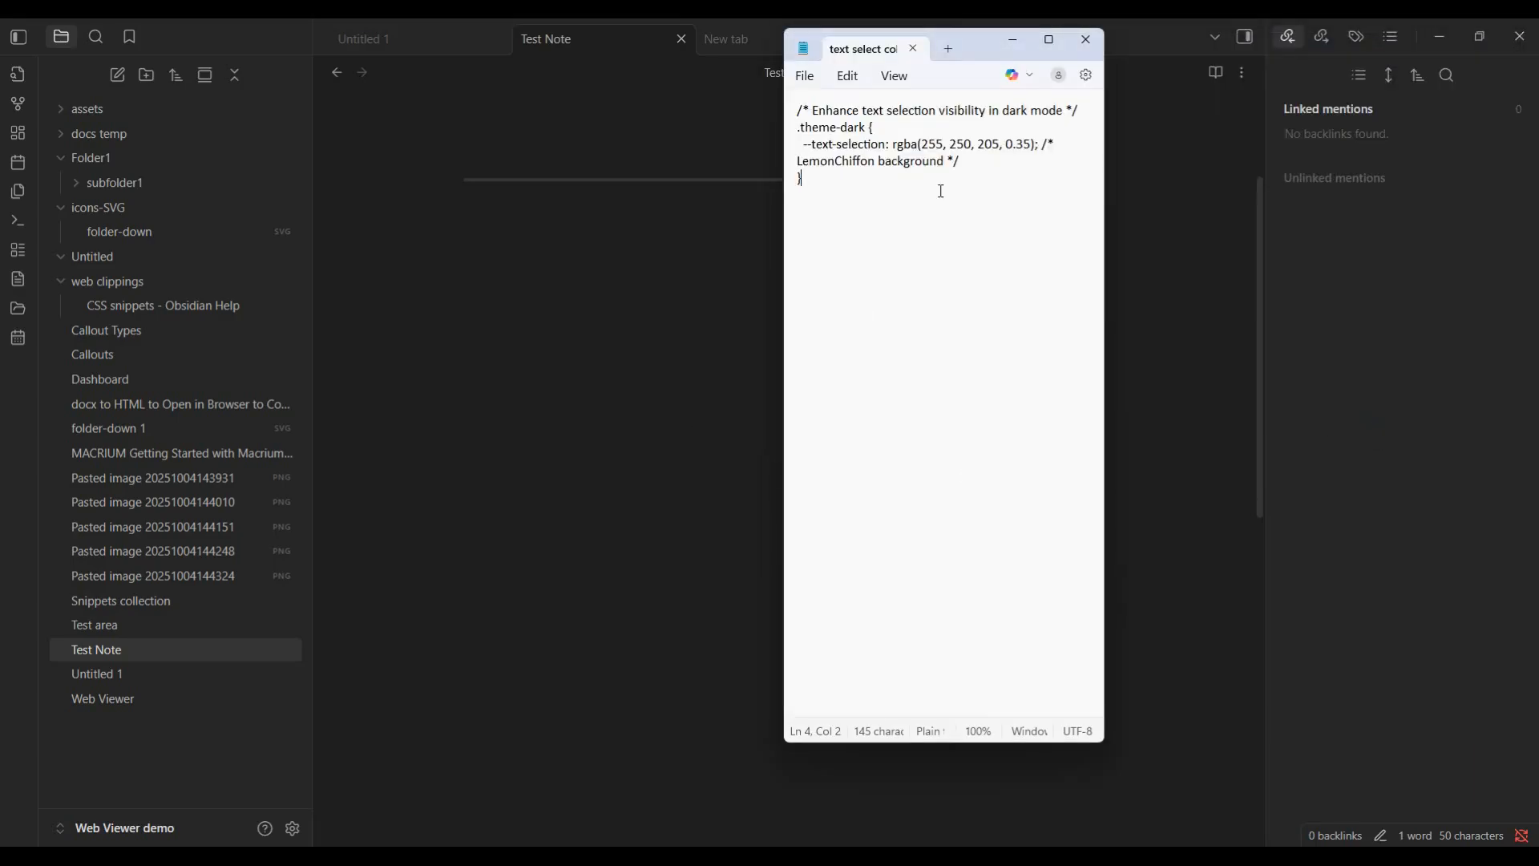
click(1013, 40)
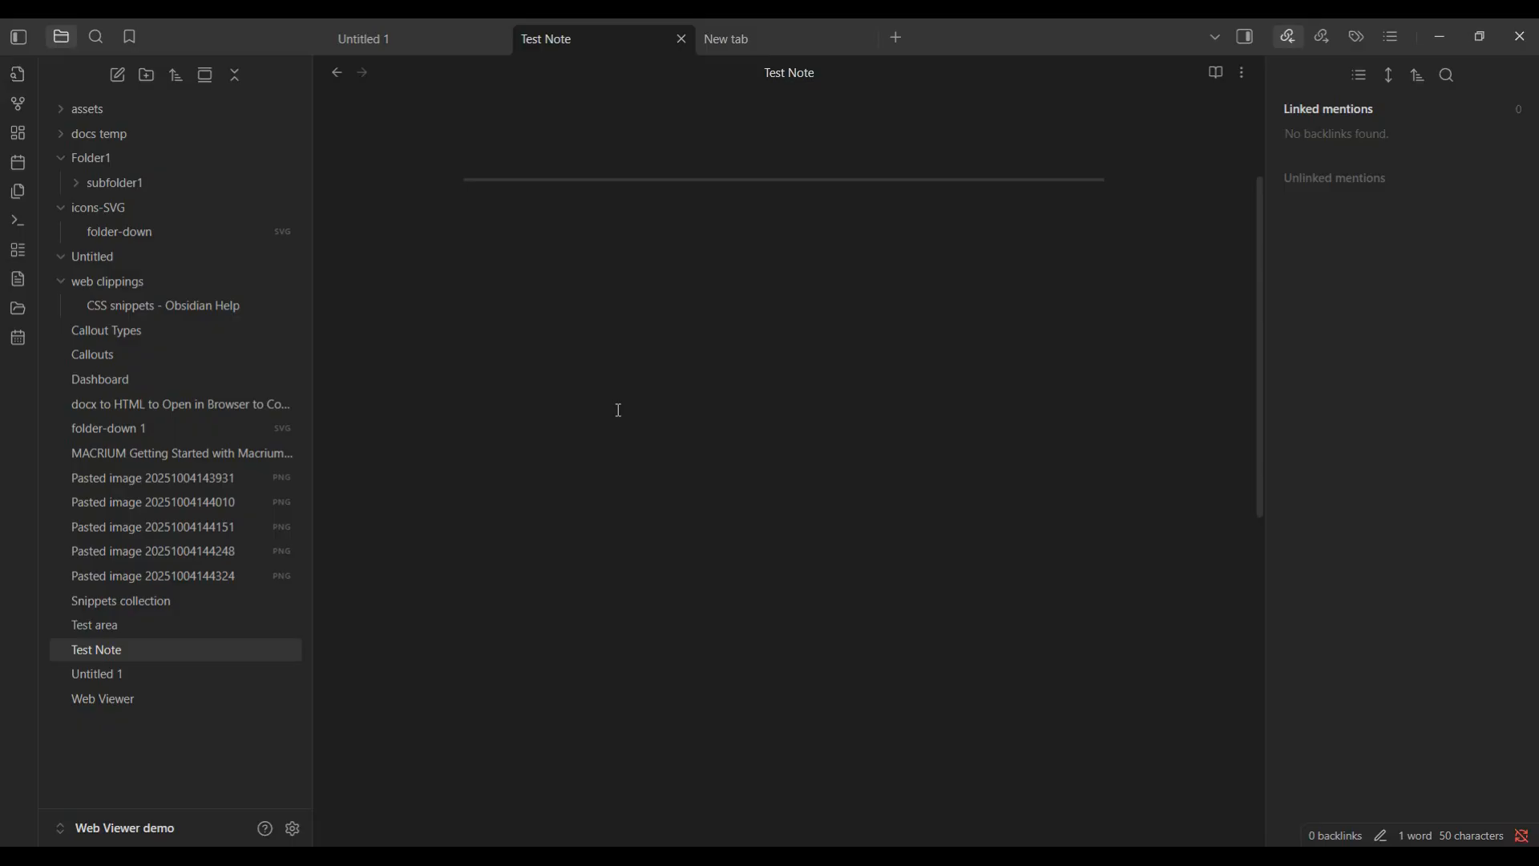
Add the word Wow below the horizontal line in Test Note with two line breaks after it and select the word
text(Wow)
key(Return)
key(Return)
double_click(480, 313)
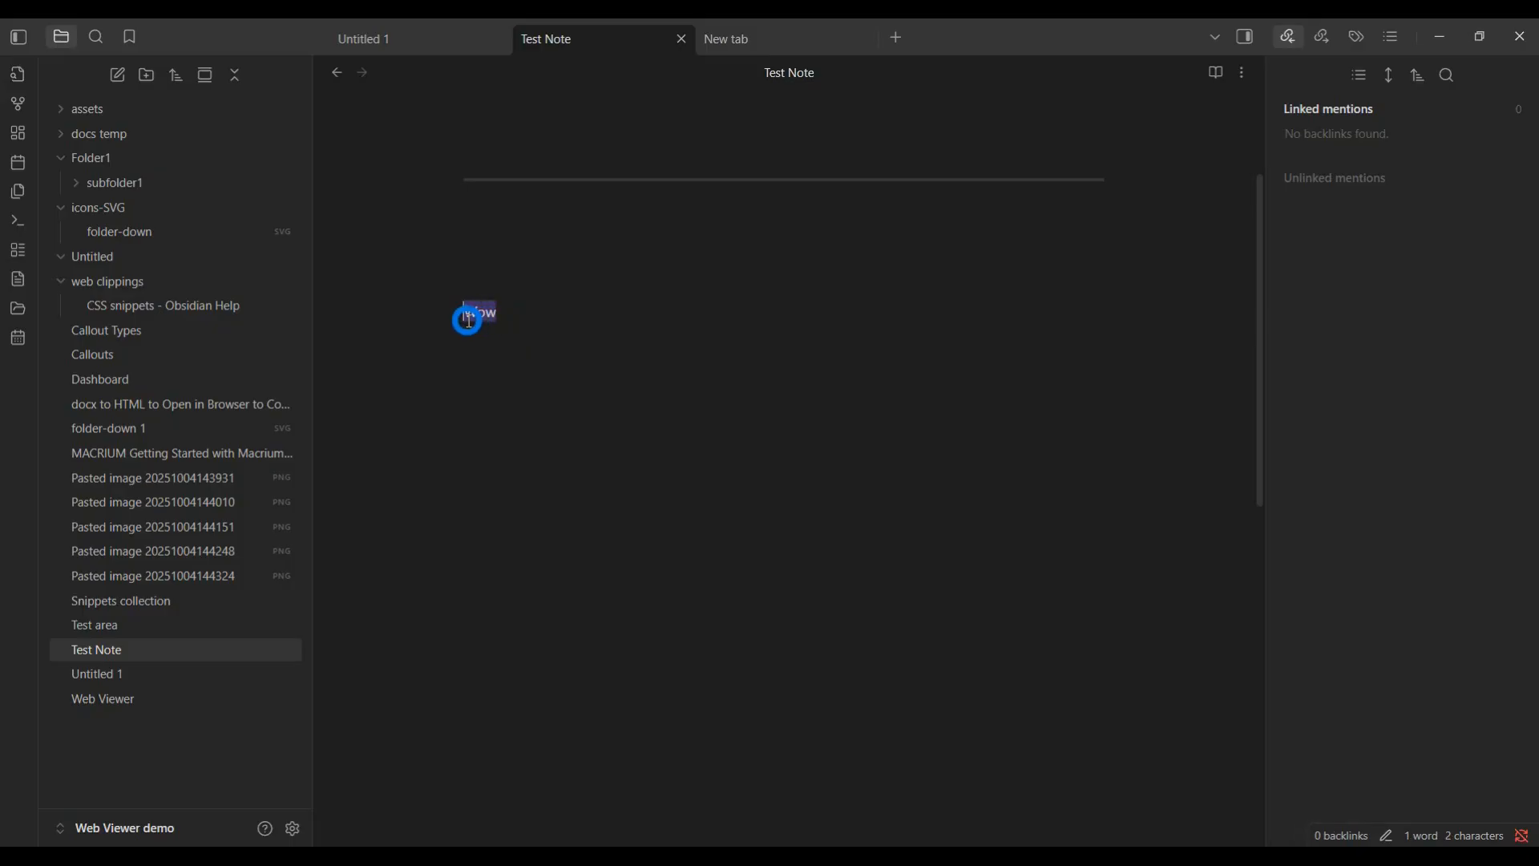
right_click(484, 311)
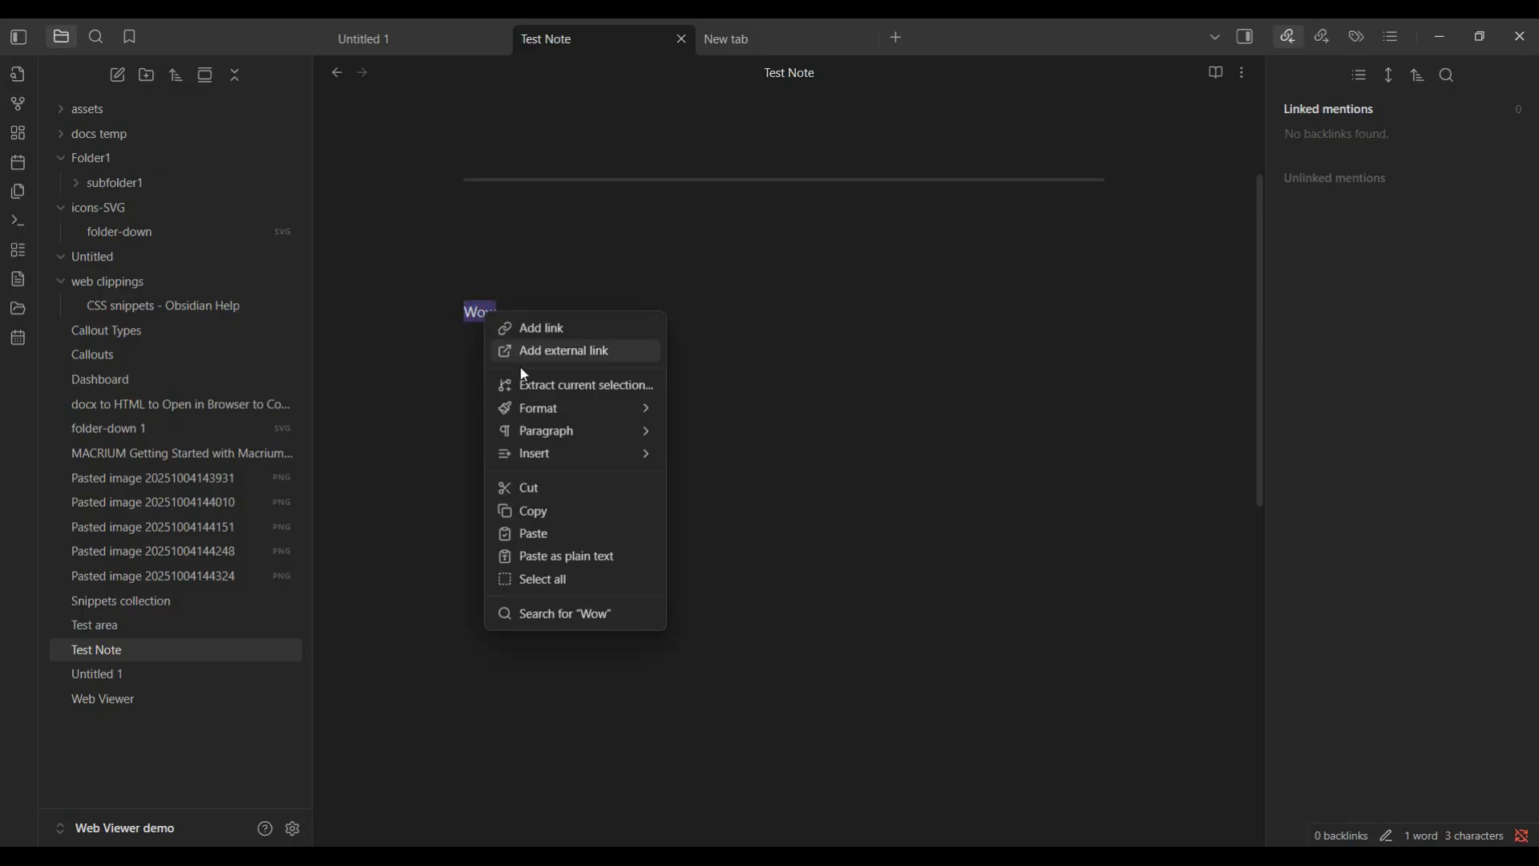
mouse_move(559, 409)
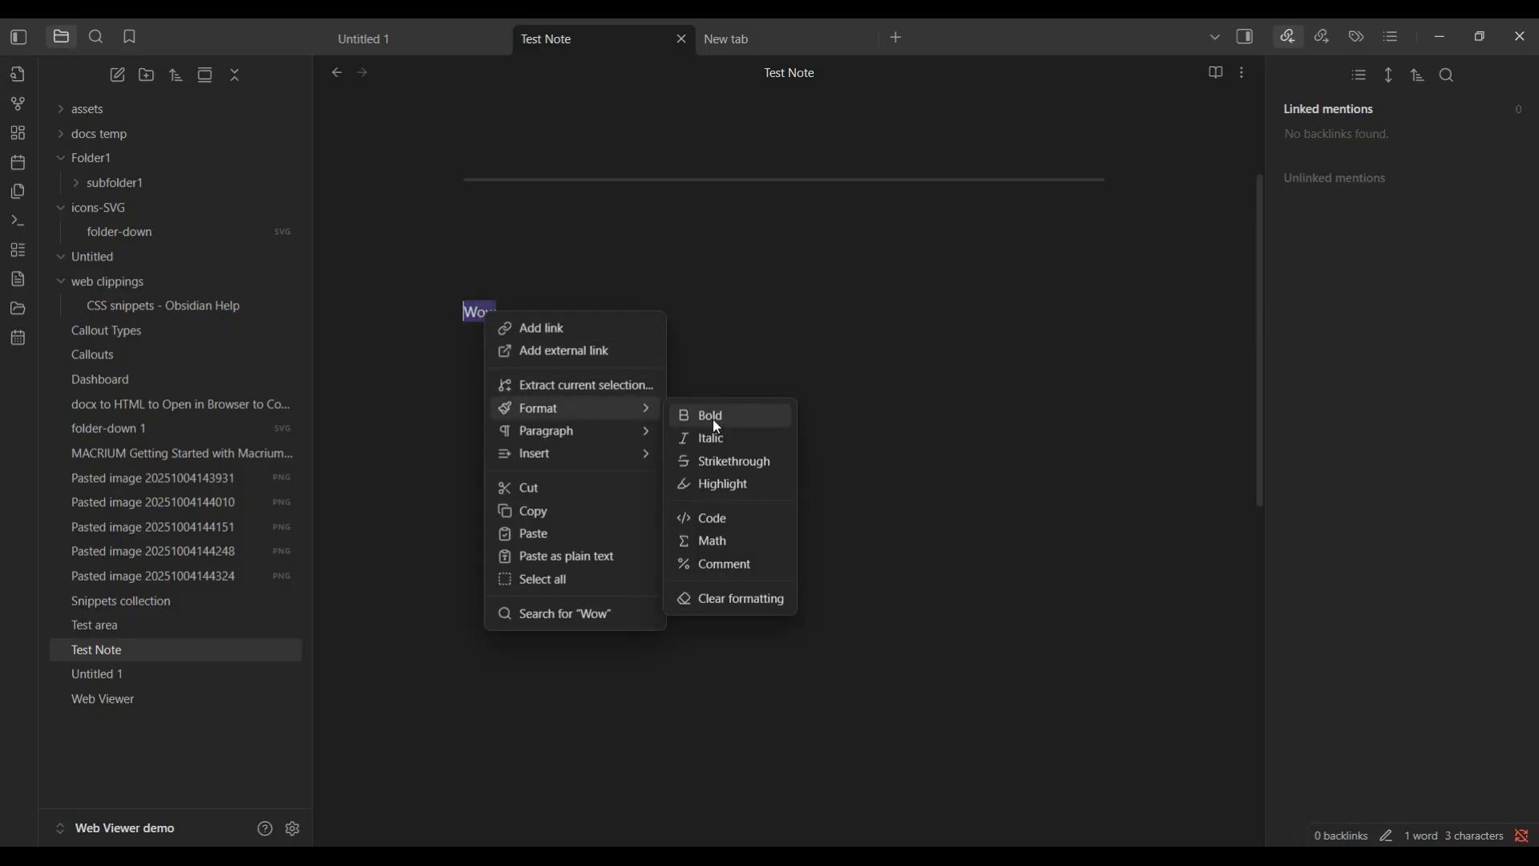
click(715, 248)
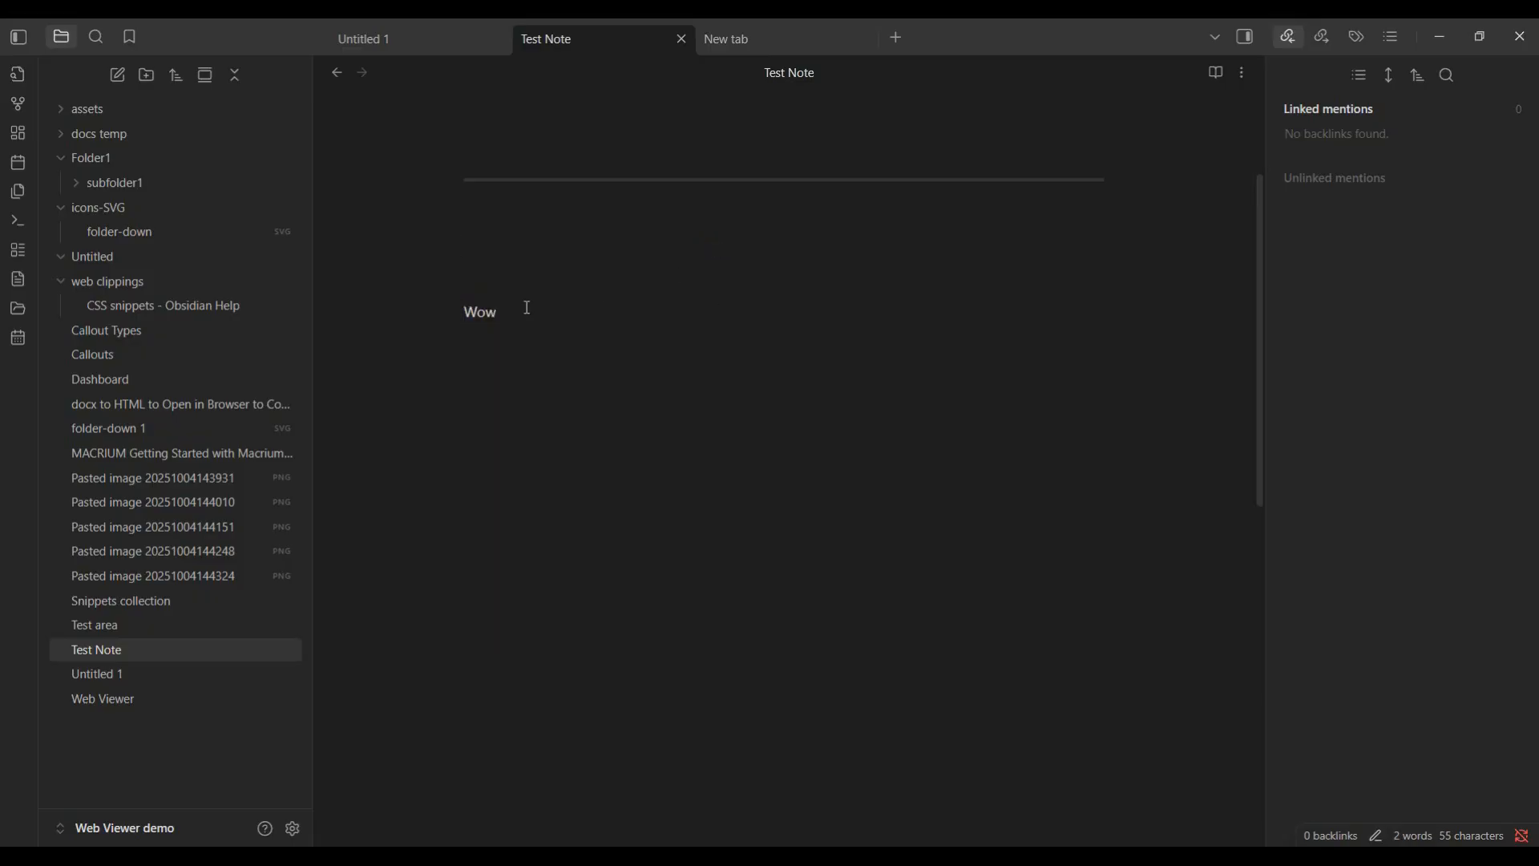
Select Wow to view the default selection color, then enable the text select color snippet in Obsidian's appearance settings
drag(499, 314, 465, 318)
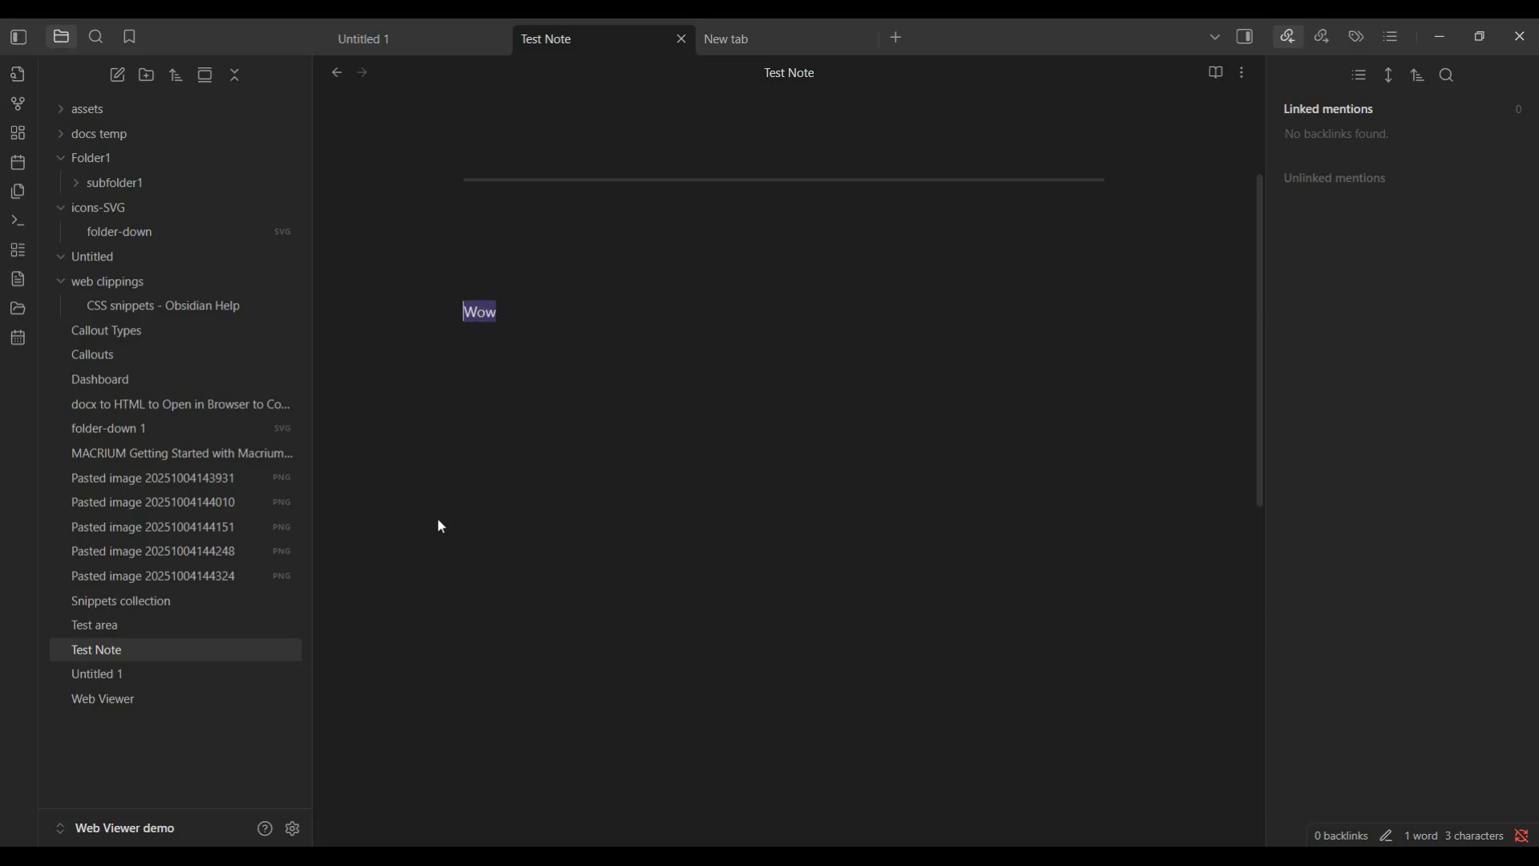
click(293, 828)
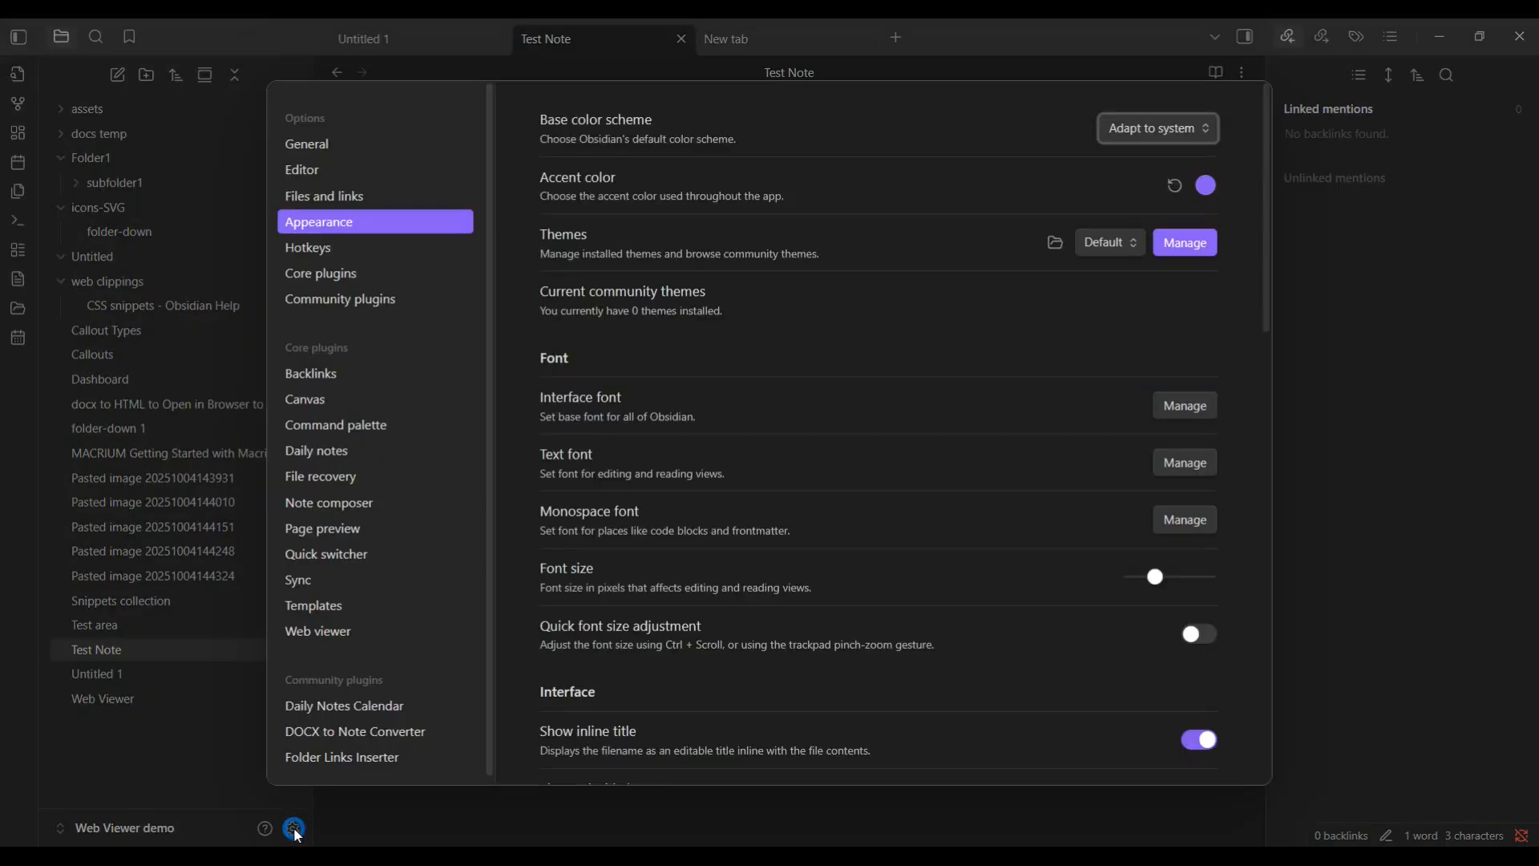
scroll(729, 585, down, 5)
scroll(731, 582, down, 10)
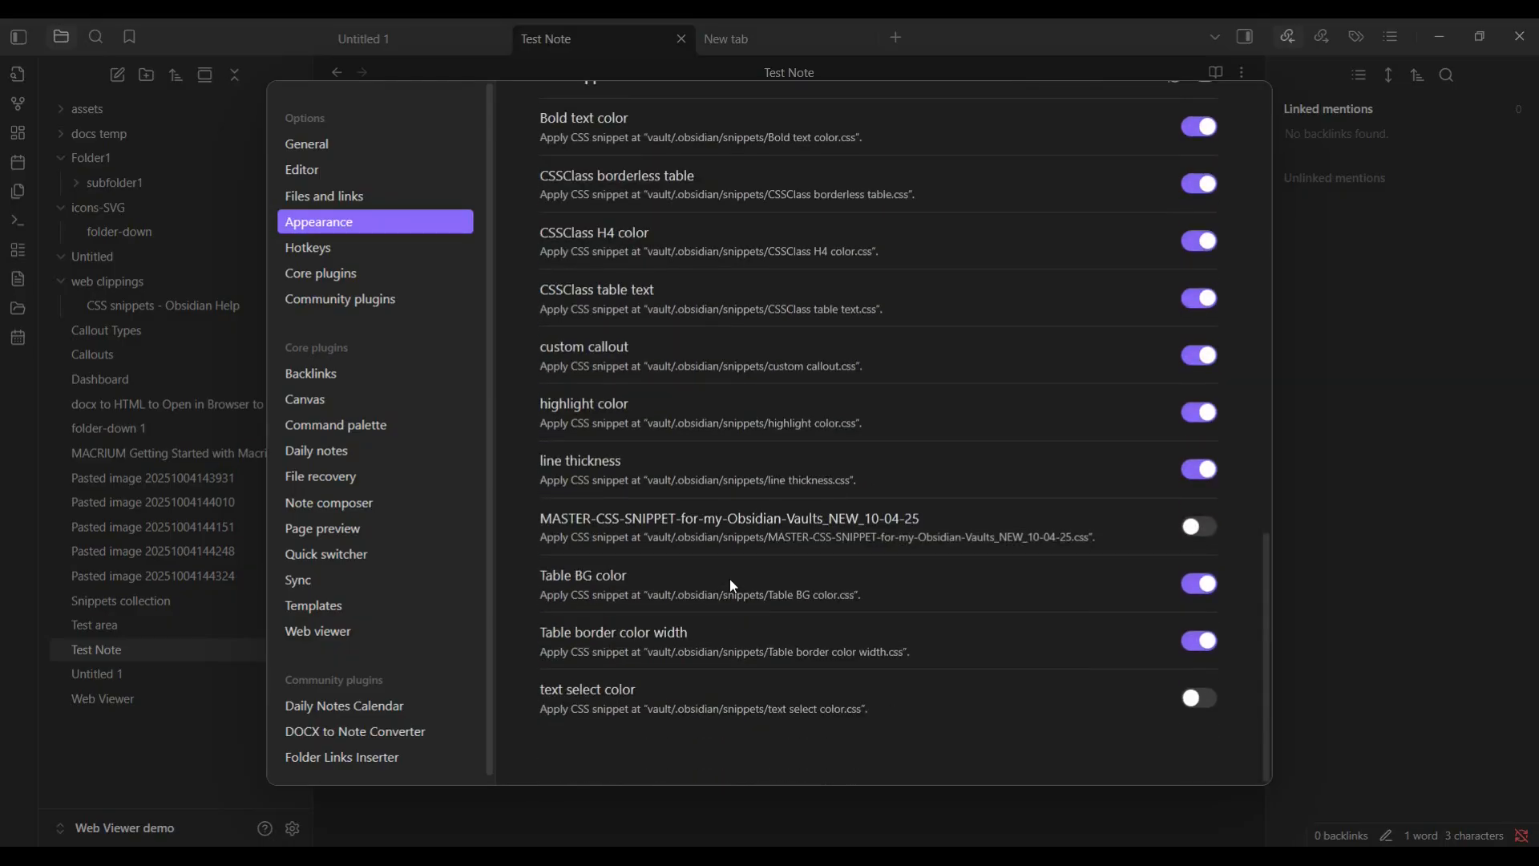
click(1205, 696)
click(1311, 545)
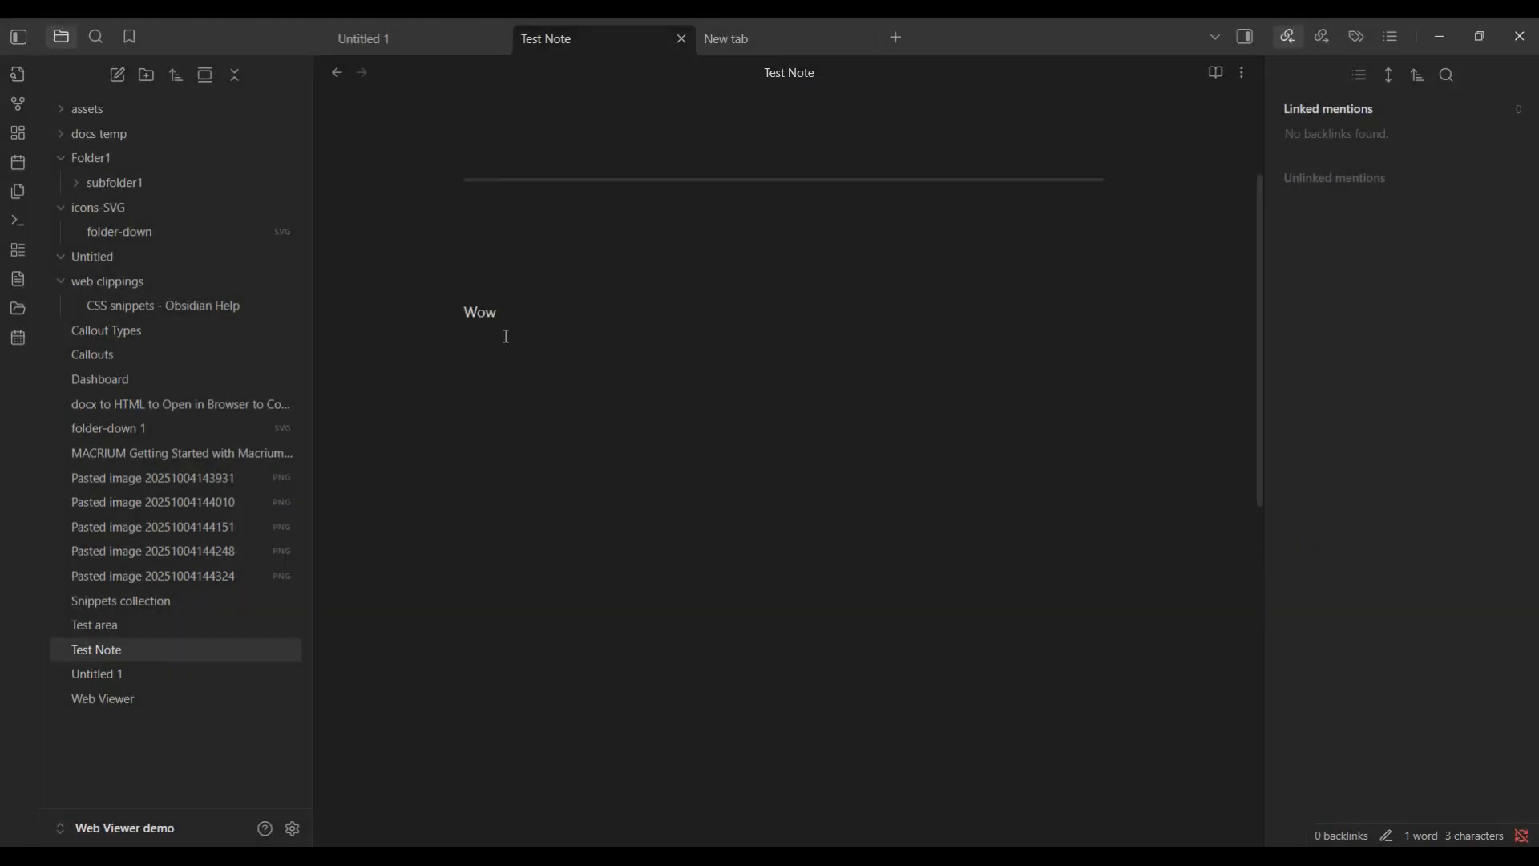
Select Wow again in Test Note to check the new selection color against the snippet code in Notepad
drag(497, 313, 463, 312)
mouse_move(603, 831)
click(636, 788)
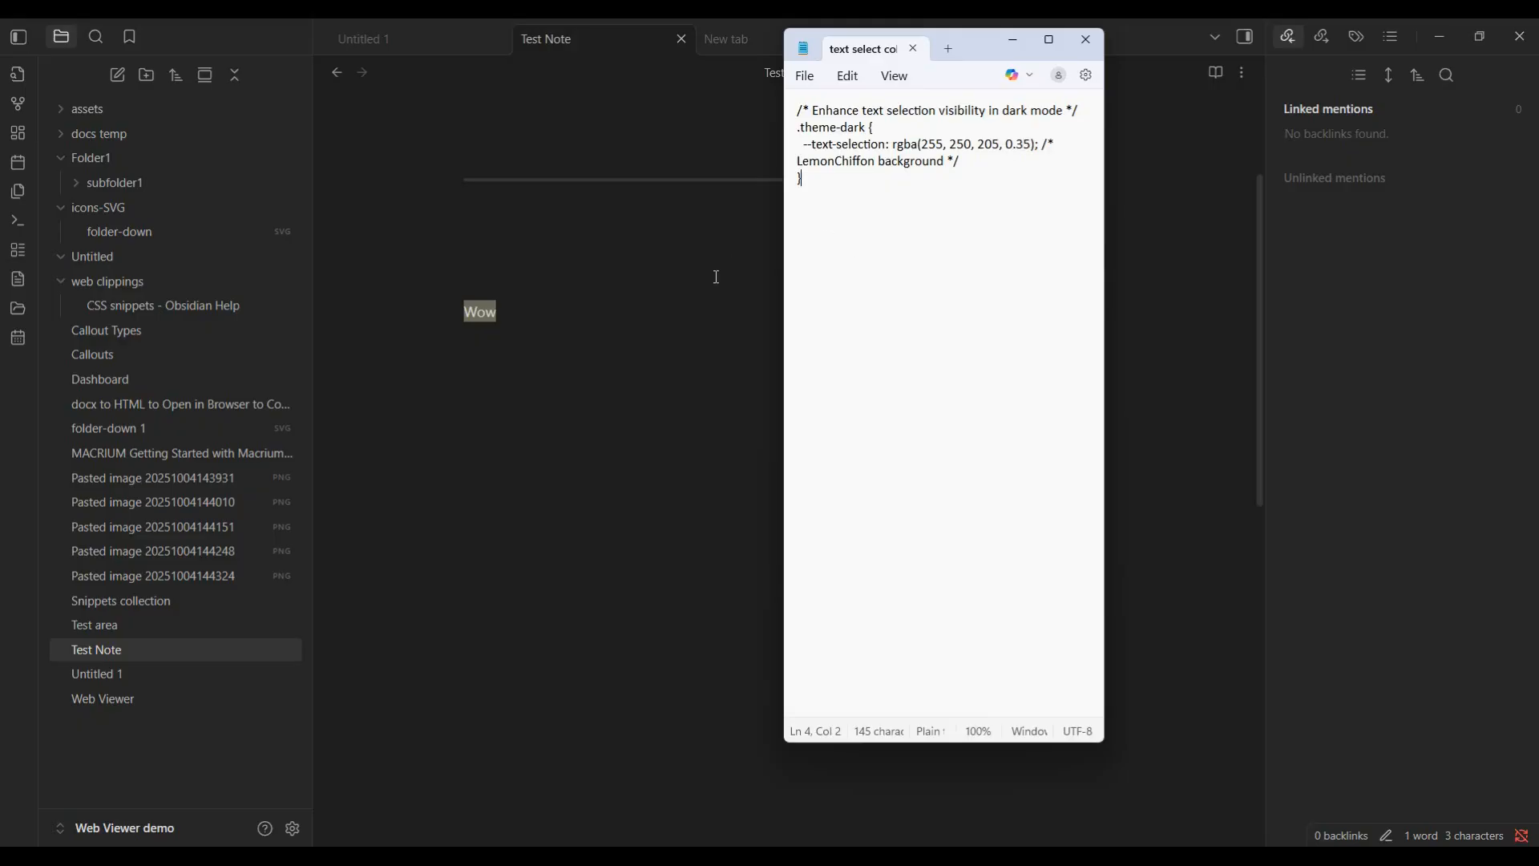
click(1014, 42)
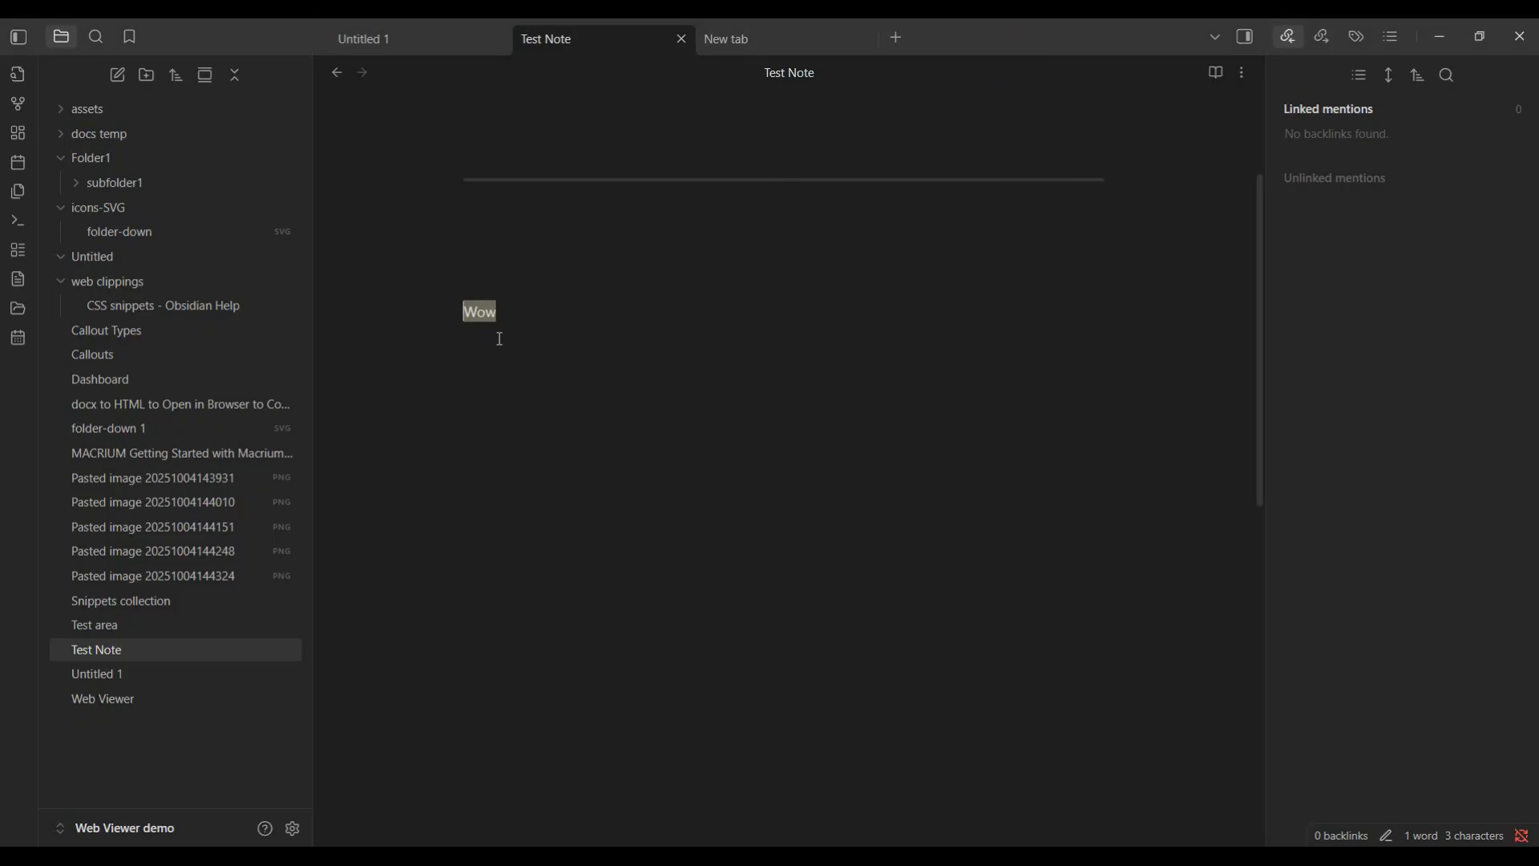
click(510, 395)
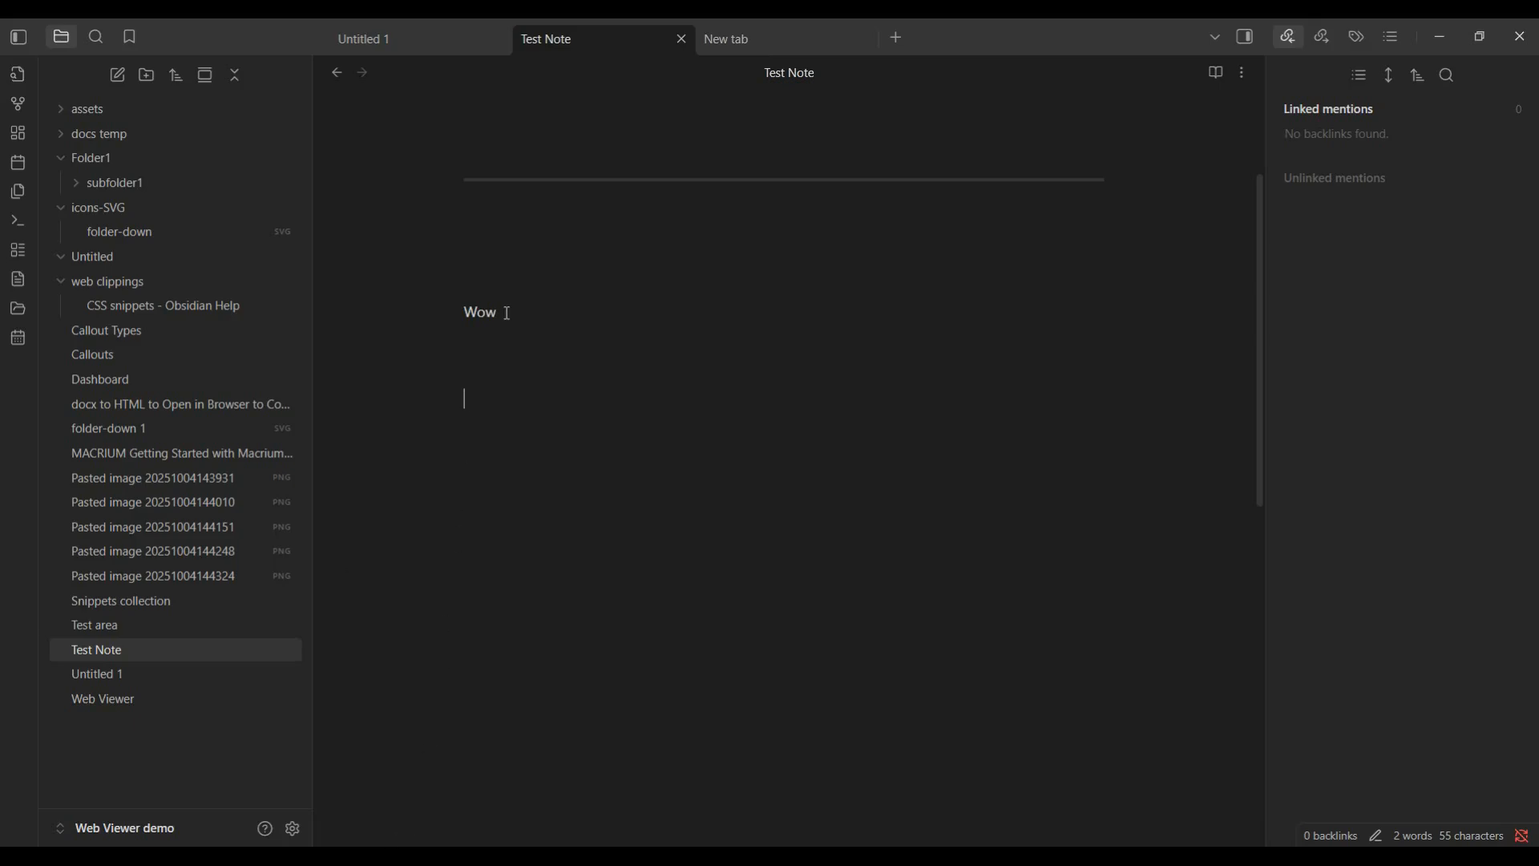
drag(507, 313, 466, 313)
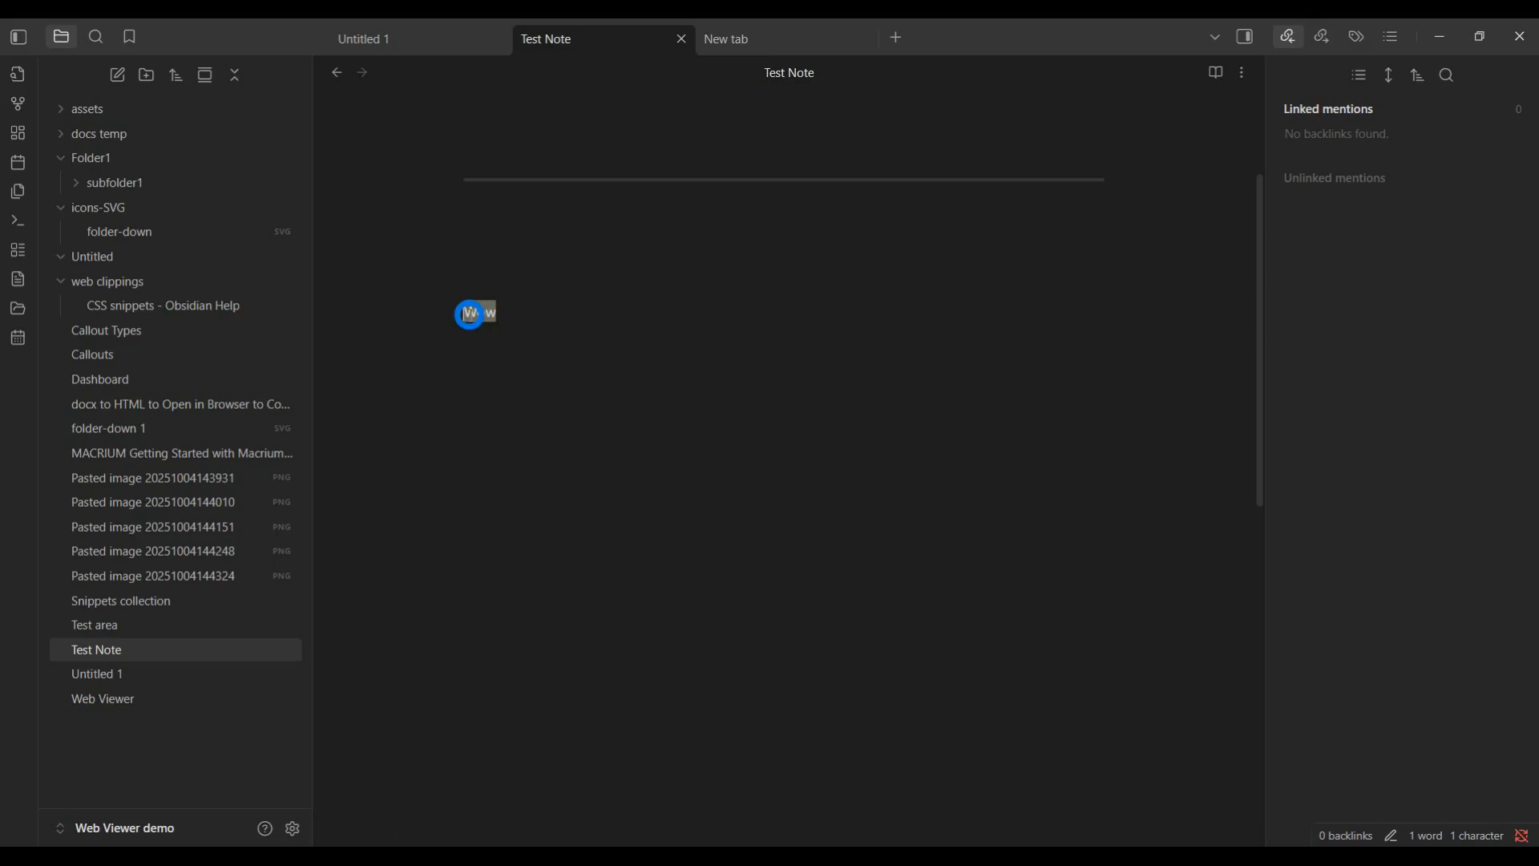
click(497, 415)
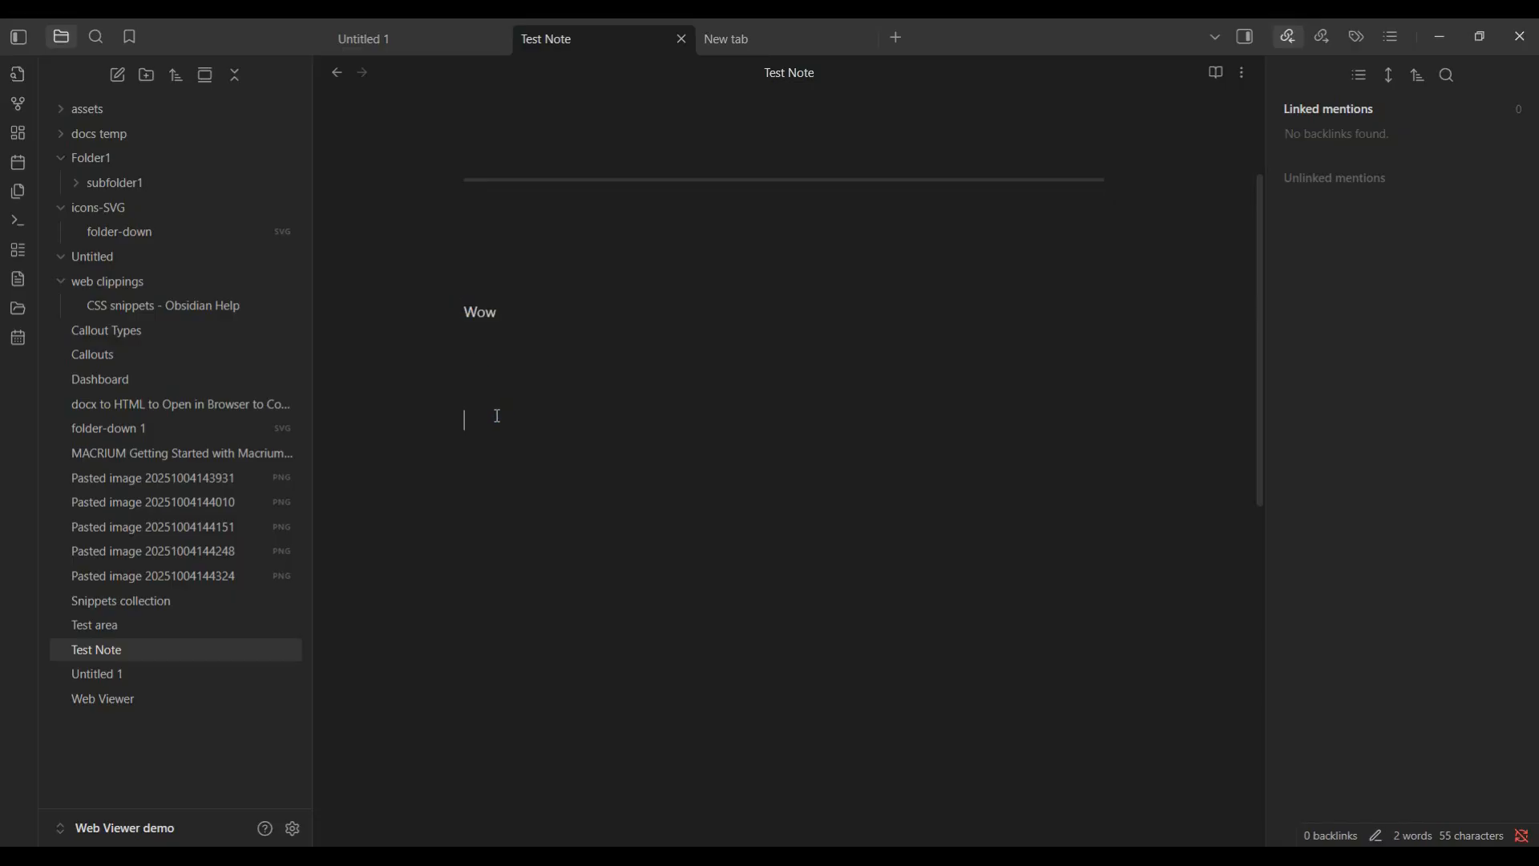
Return to the browser app, check the end of the style effect list and copy the app's web address
key(alt+Tab)
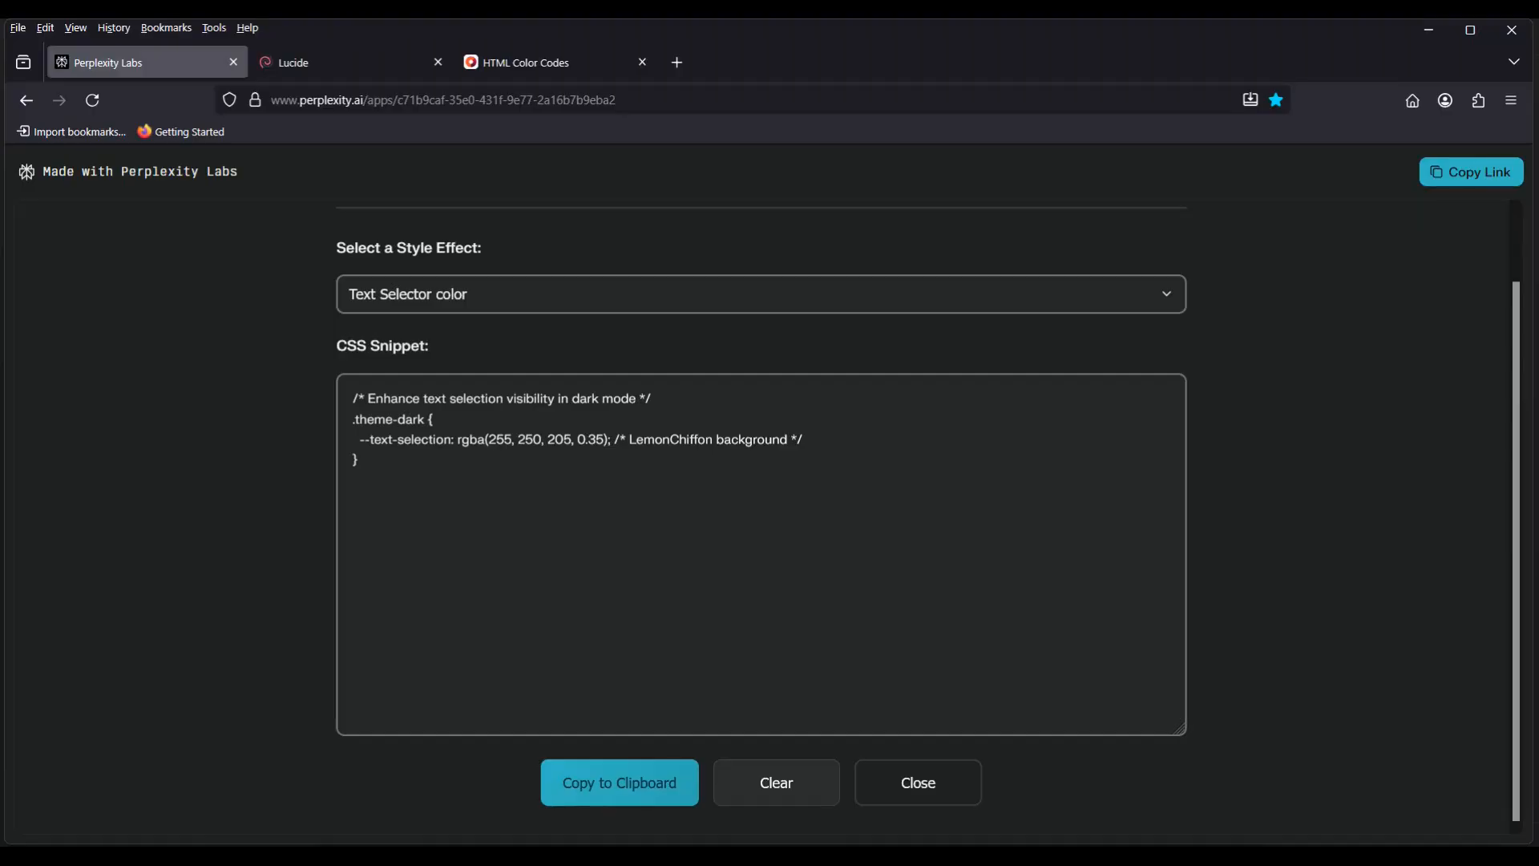
click(1175, 294)
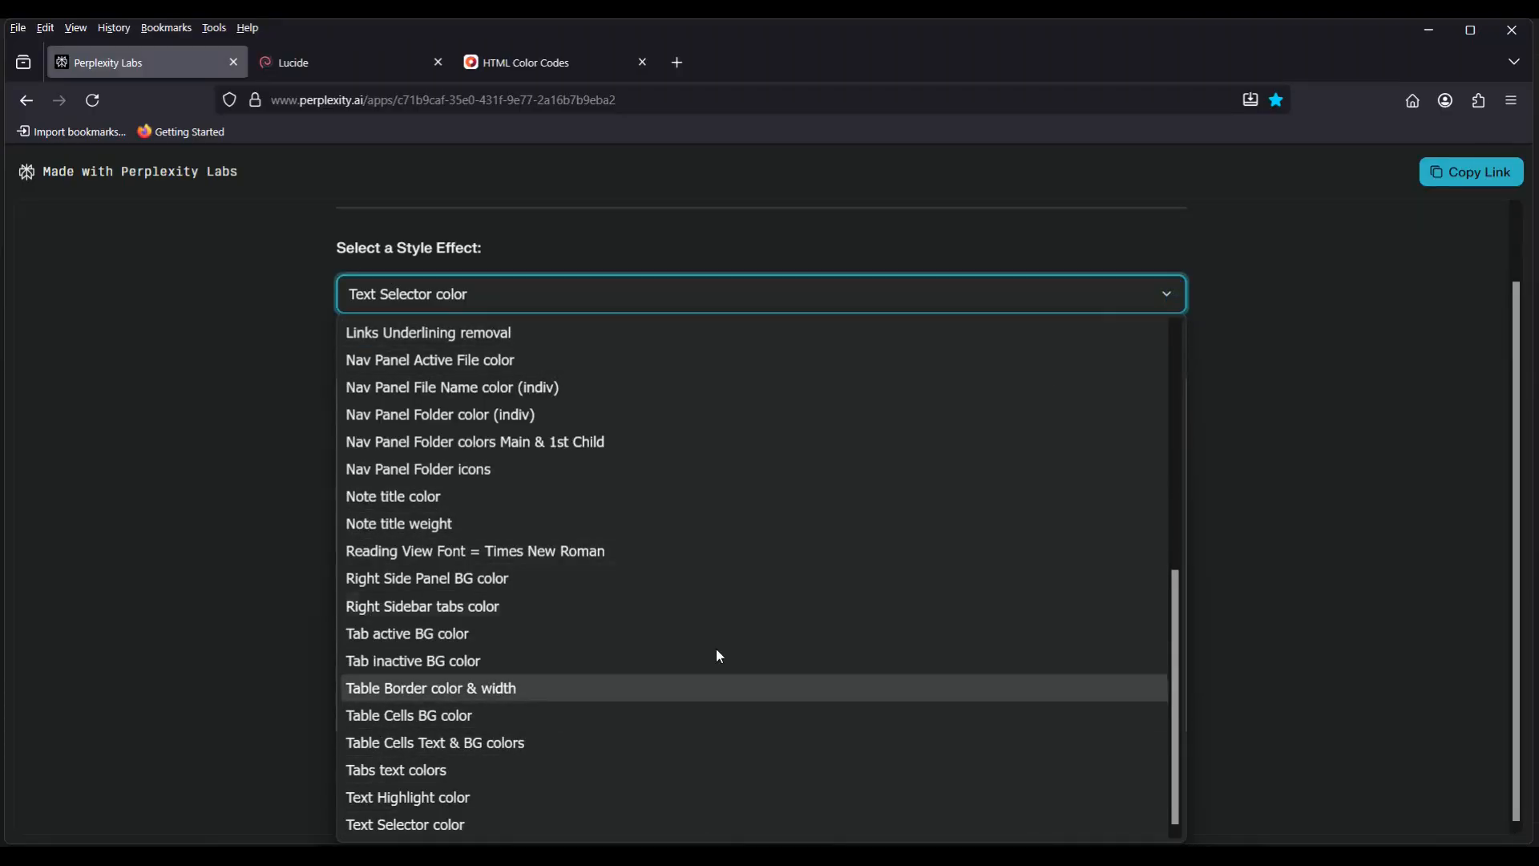
click(1120, 274)
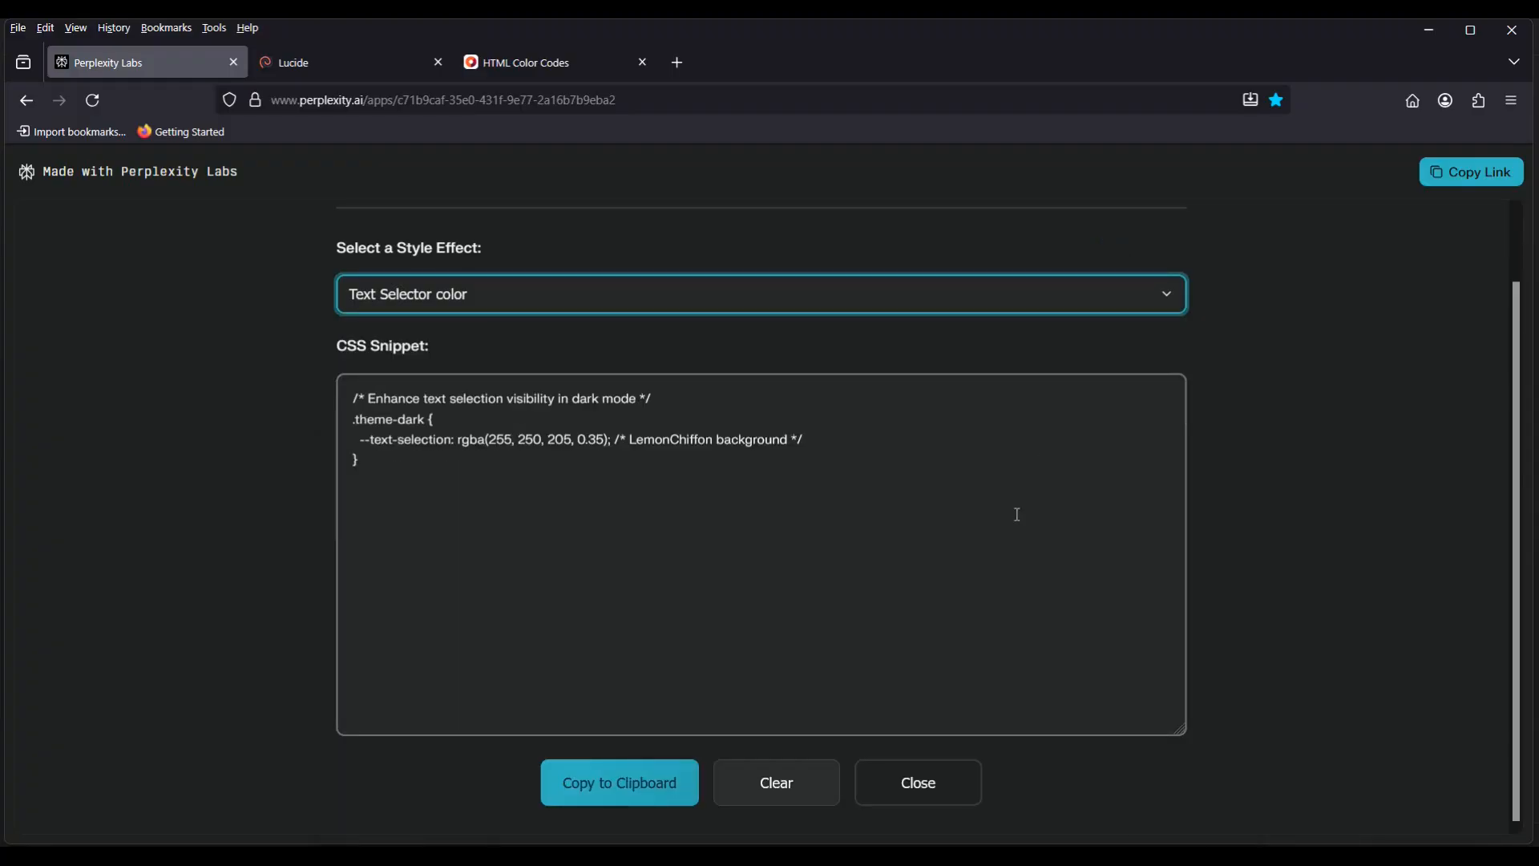
click(535, 100)
right_click(534, 100)
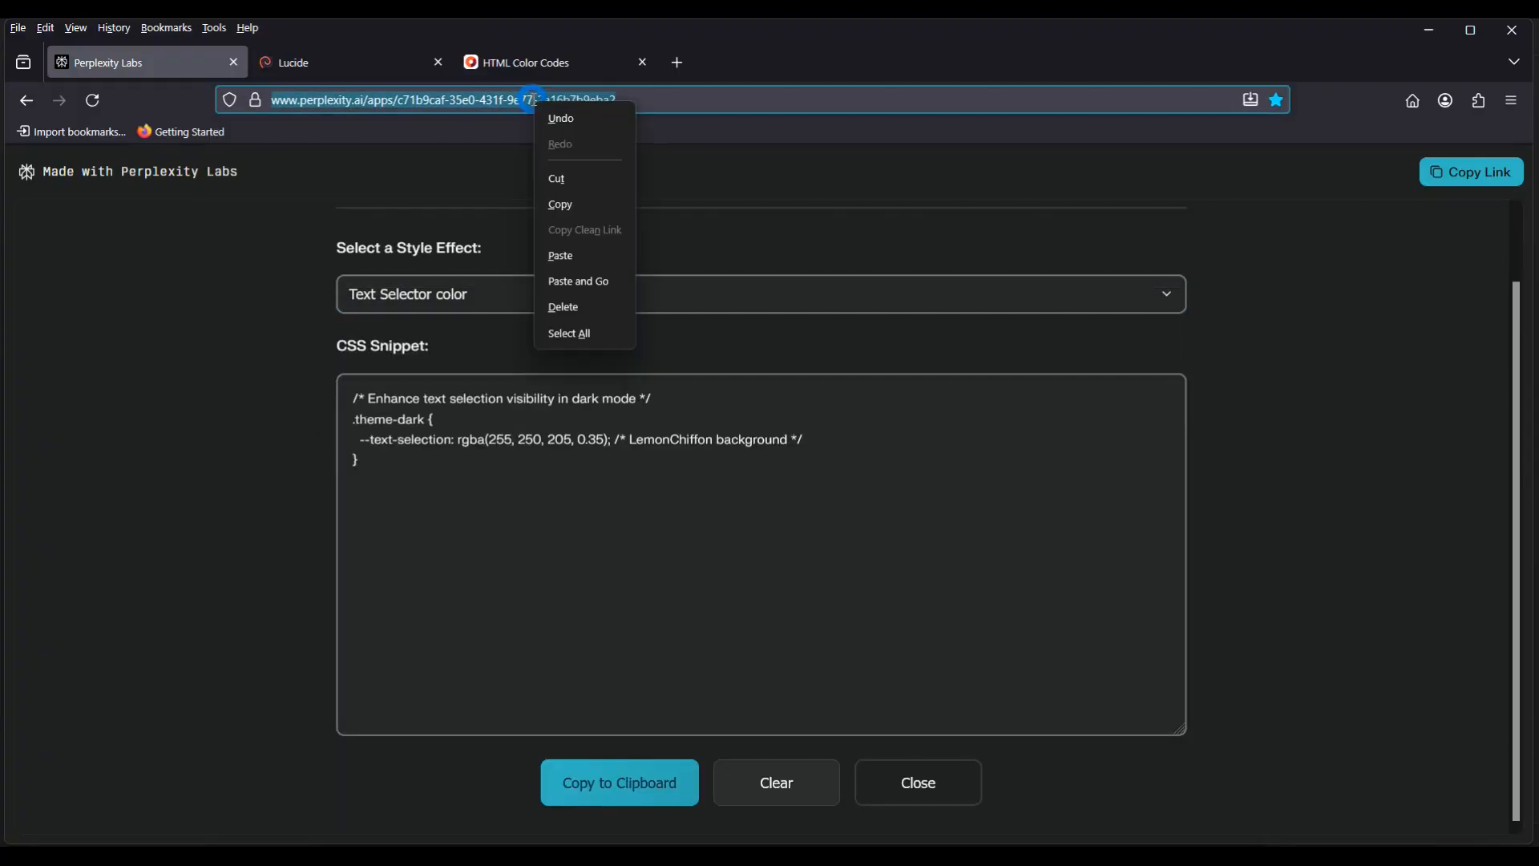
click(567, 206)
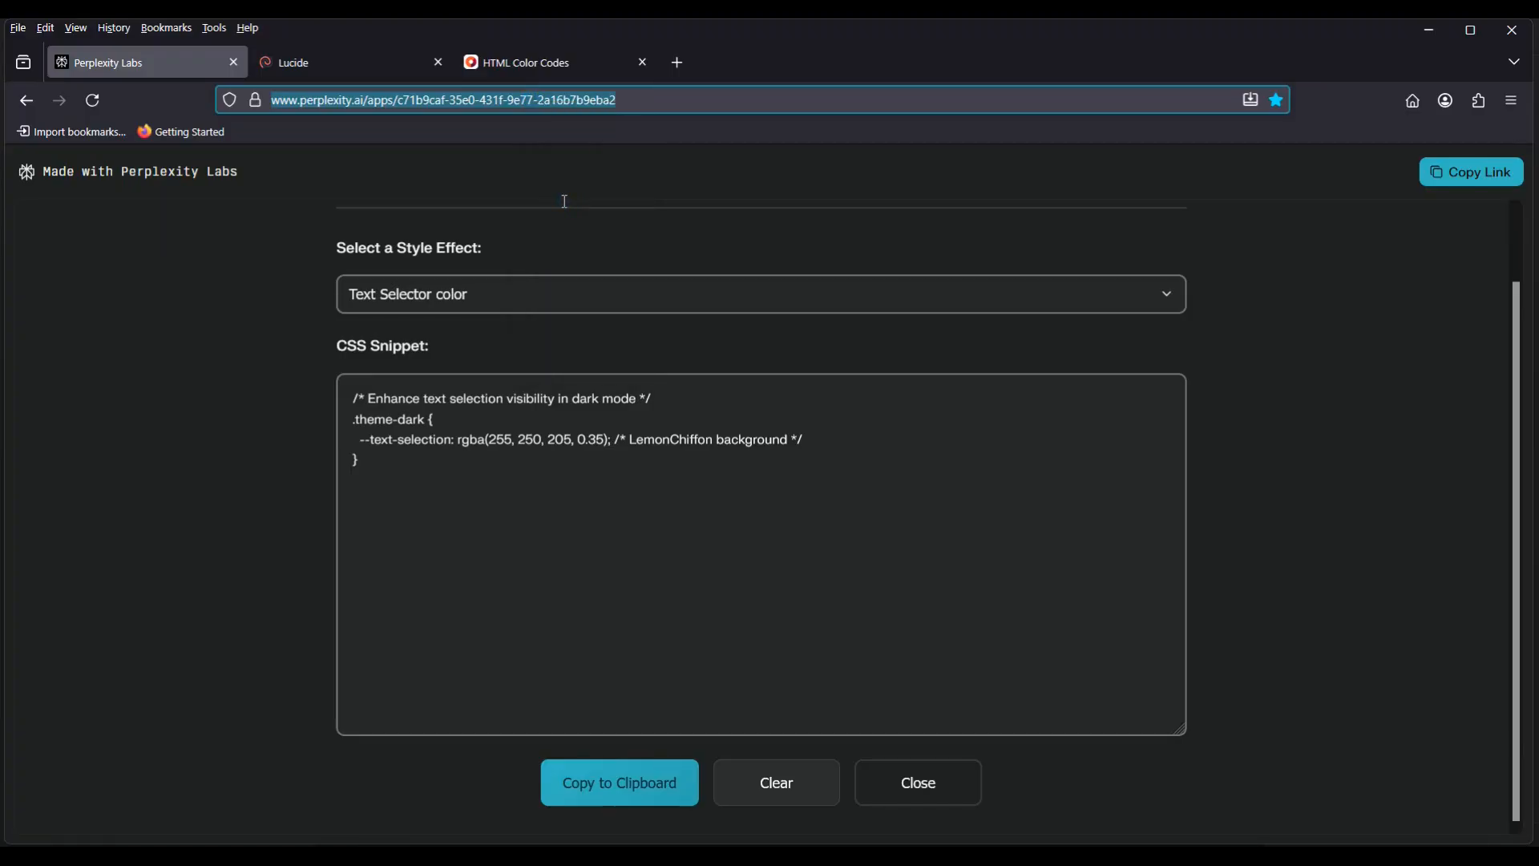
Minimize the browser, return to Obsidian and delete the word Wow from Test Note
click(1429, 30)
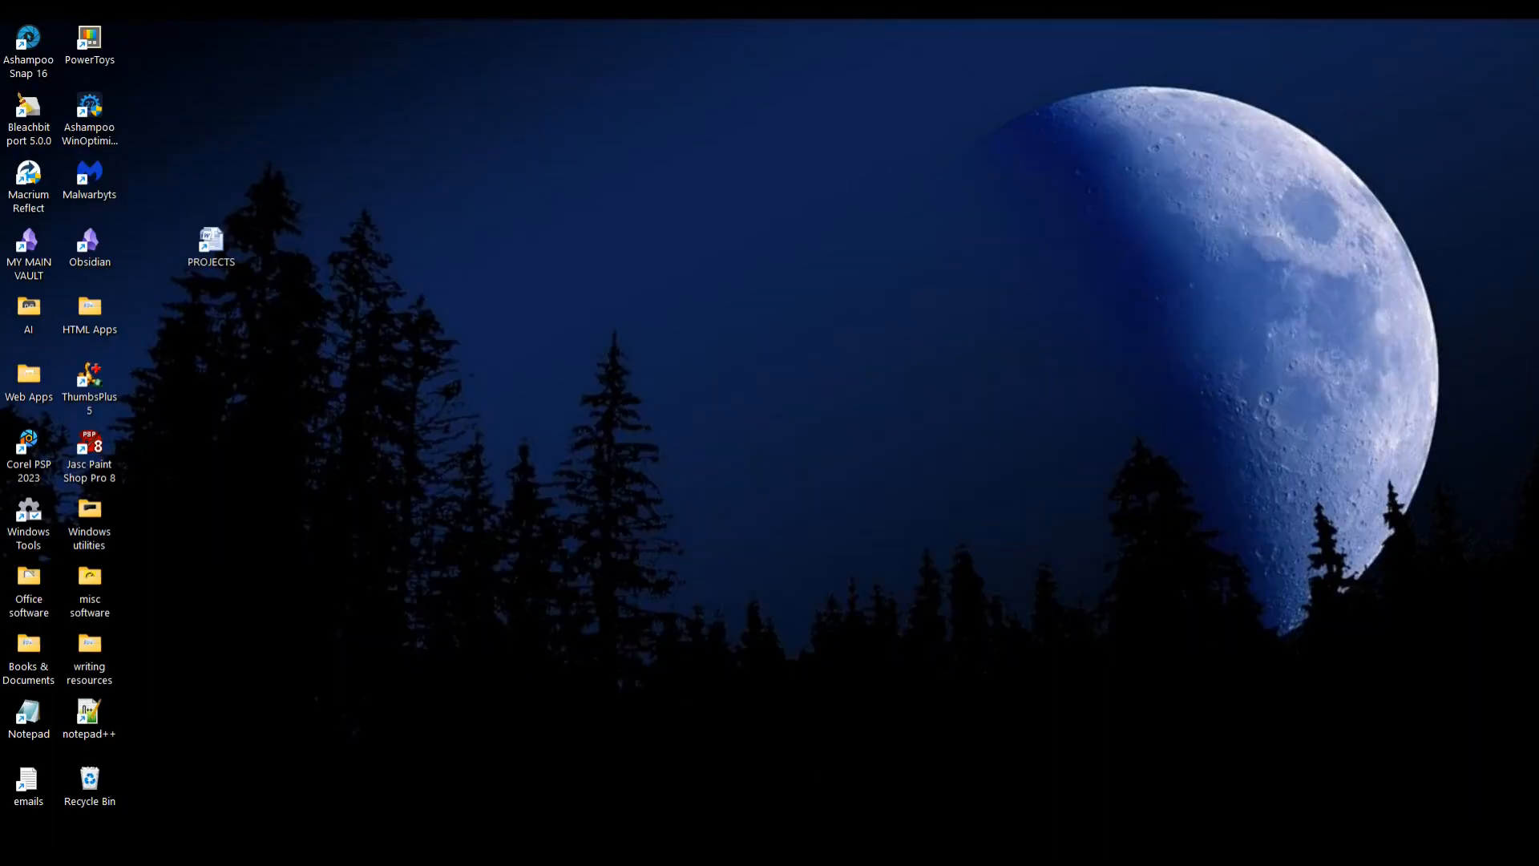
click(910, 856)
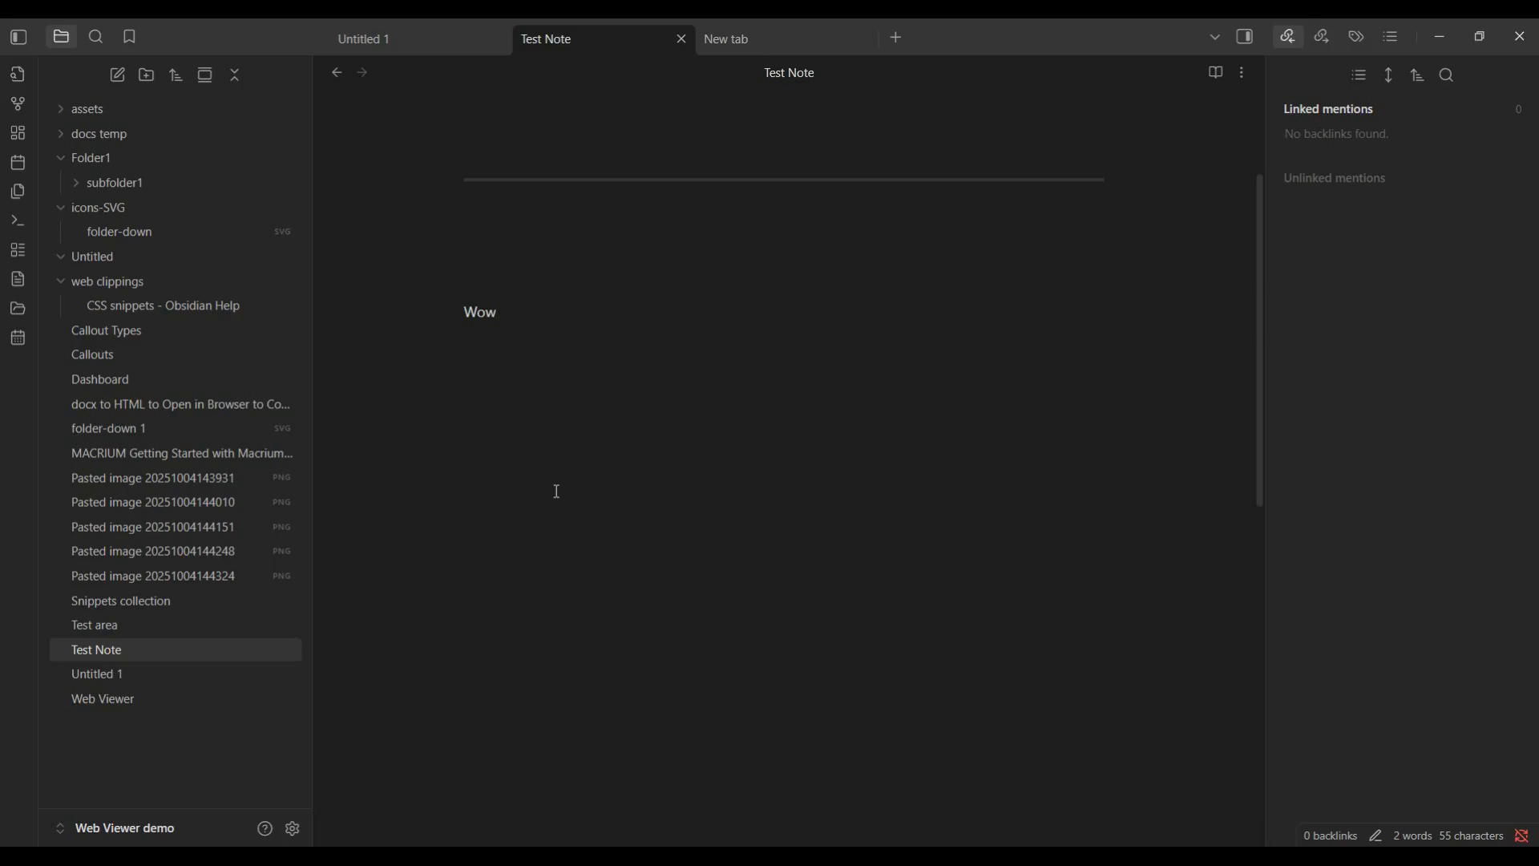
drag(502, 315, 464, 335)
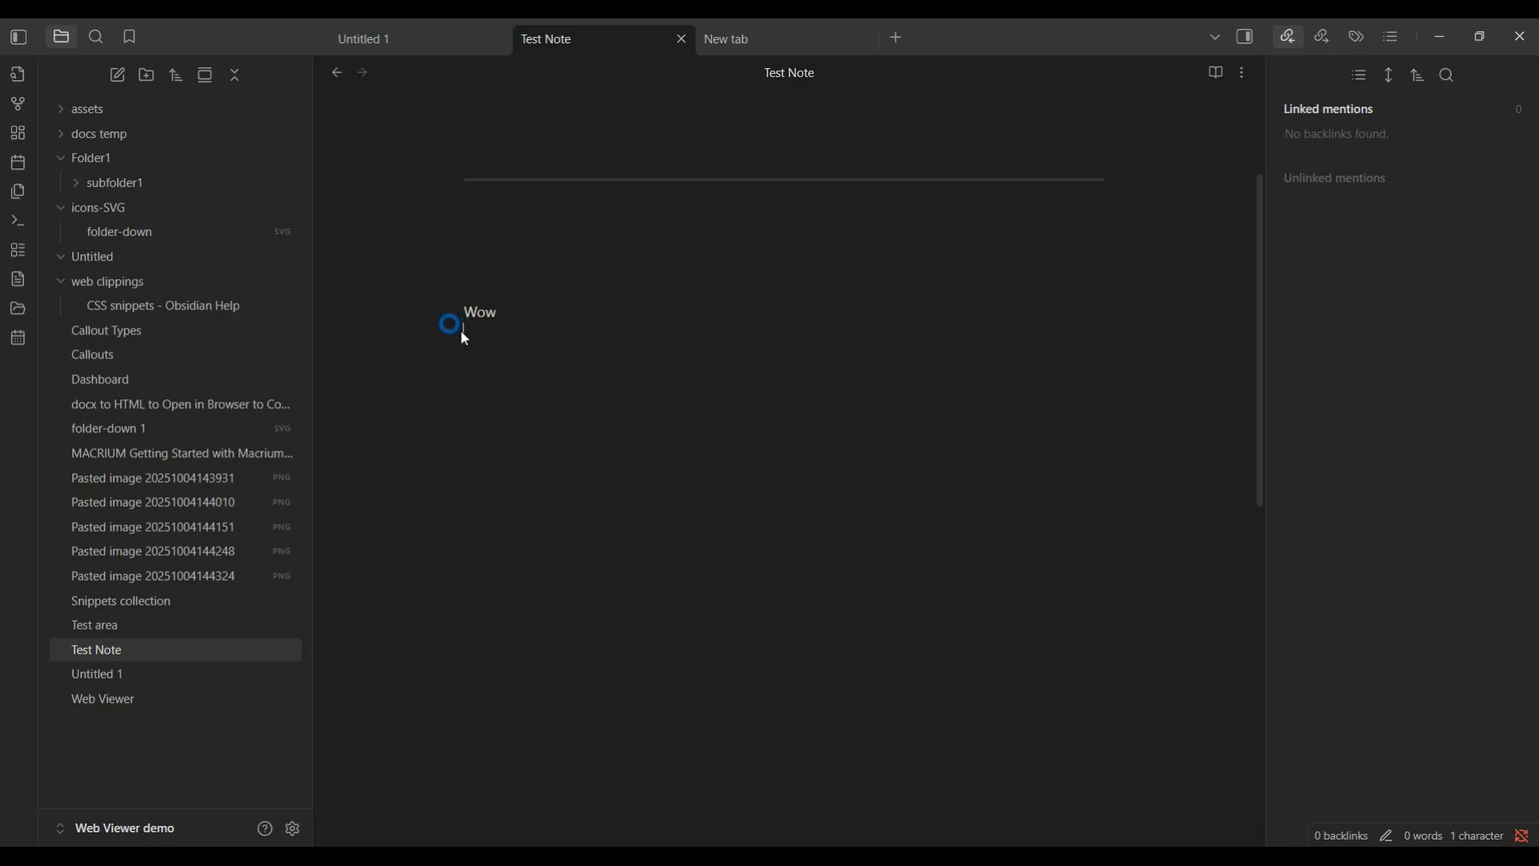
double_click(478, 313)
key(BackSpace)
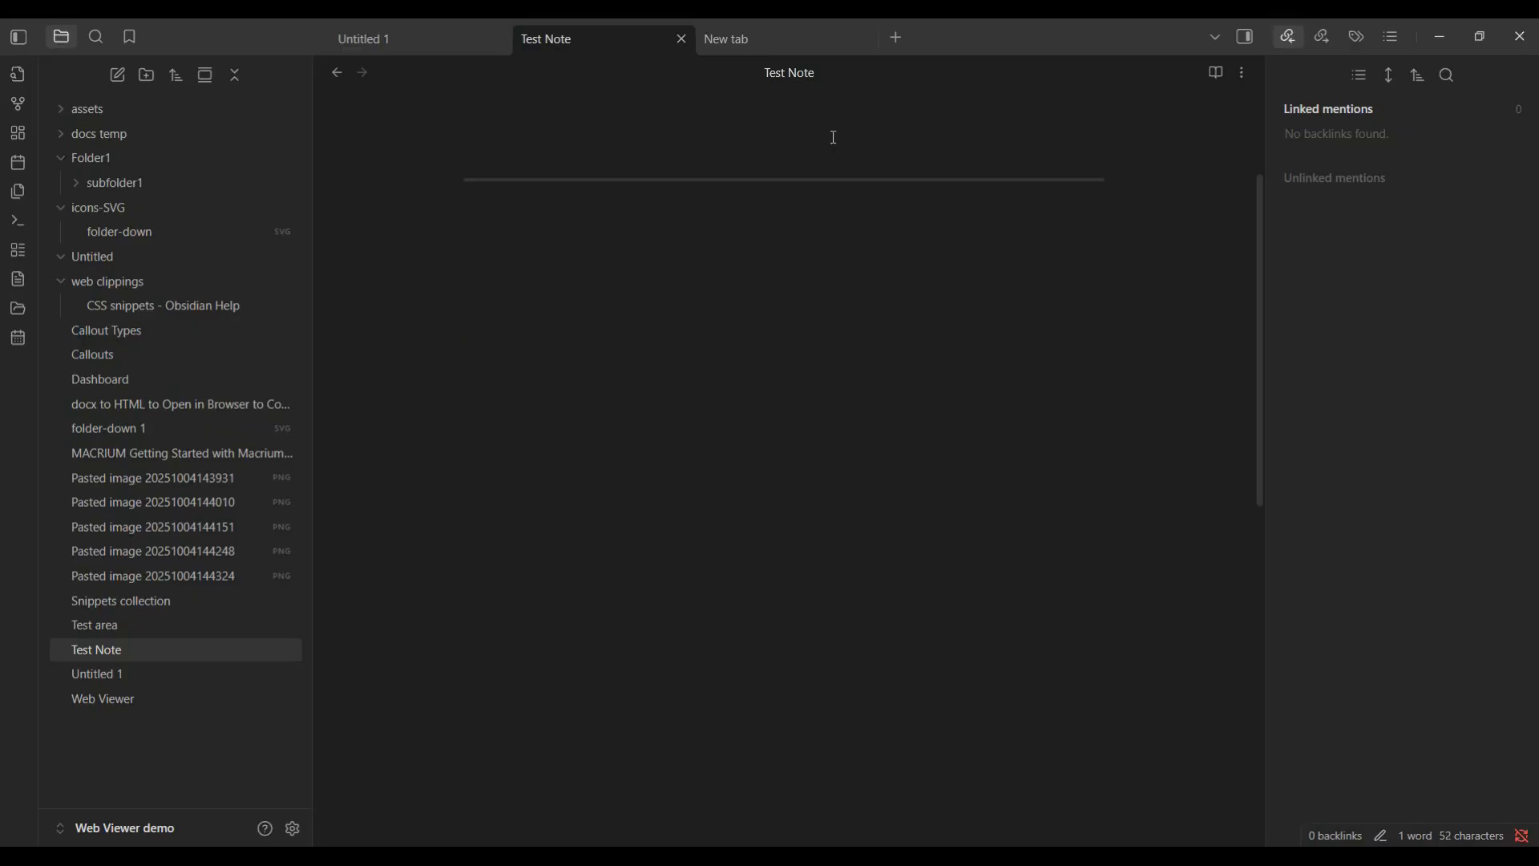
Open a web viewer in the new tab and move Test Note into a split pane beside it
click(832, 36)
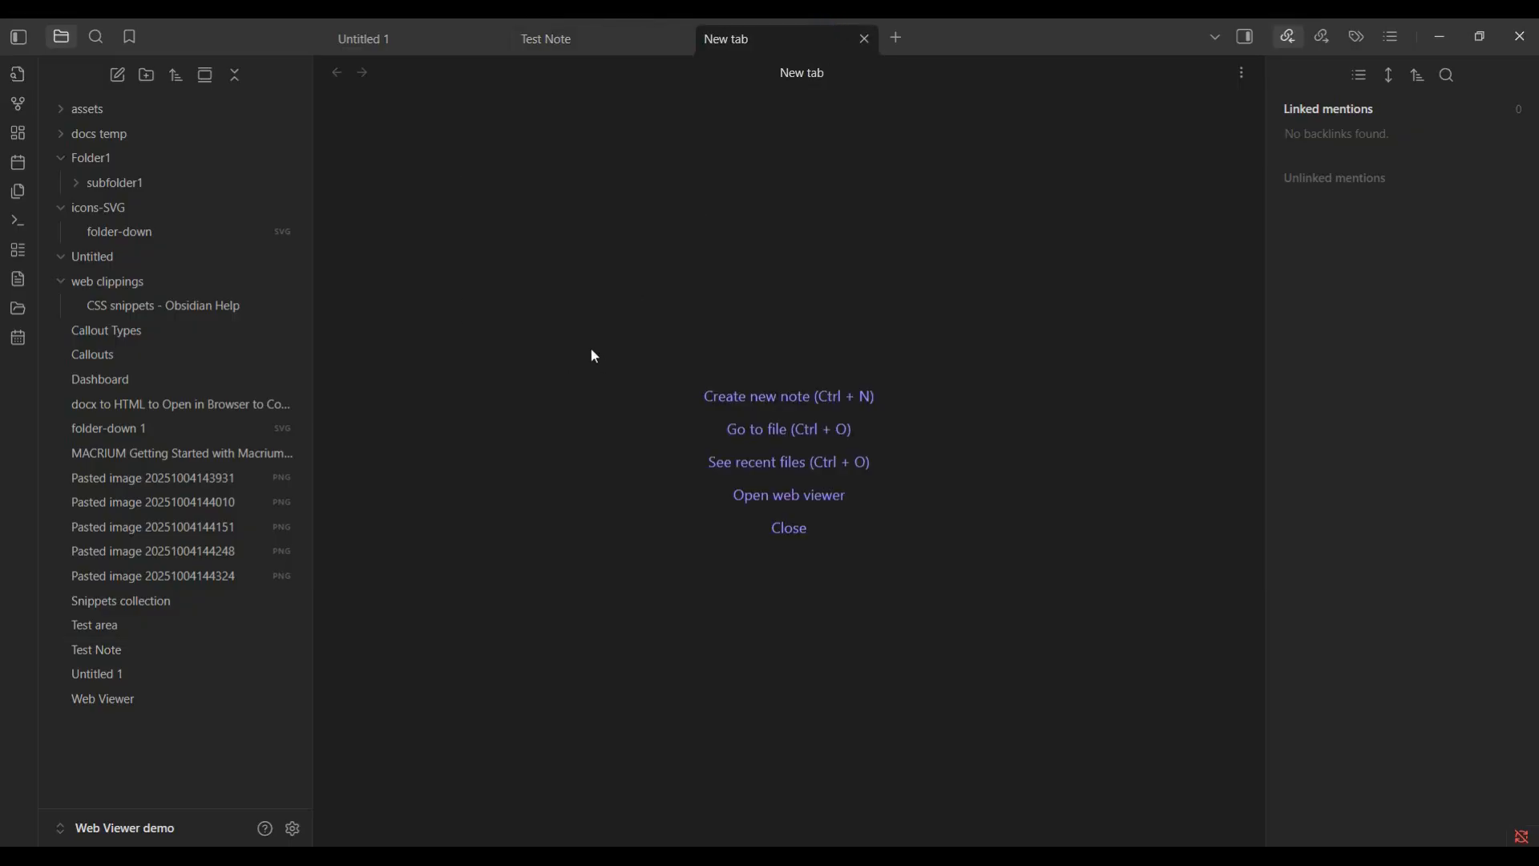
key(ctrl+p)
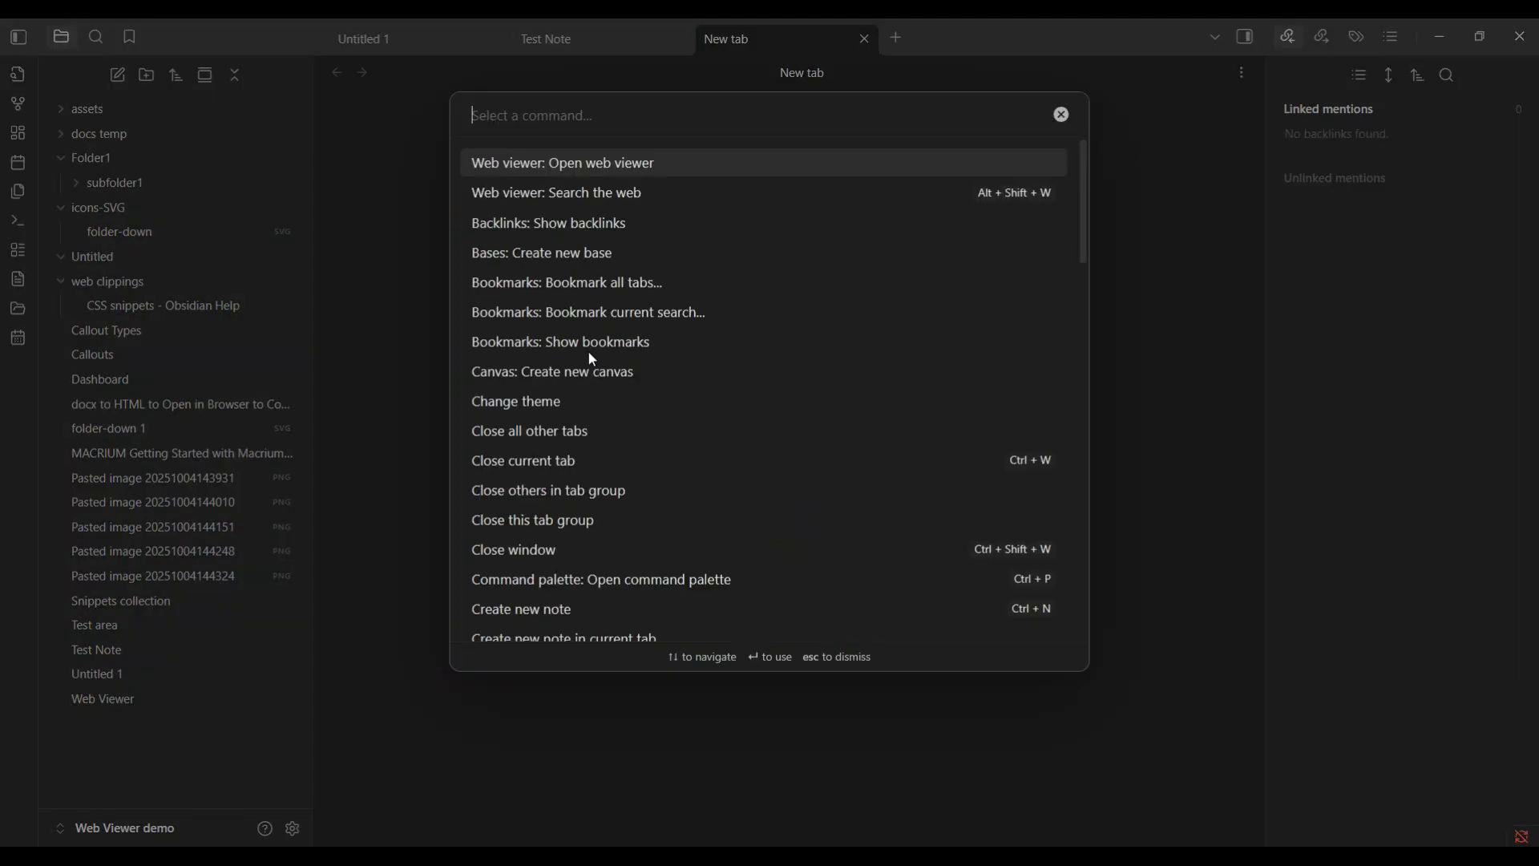
click(606, 162)
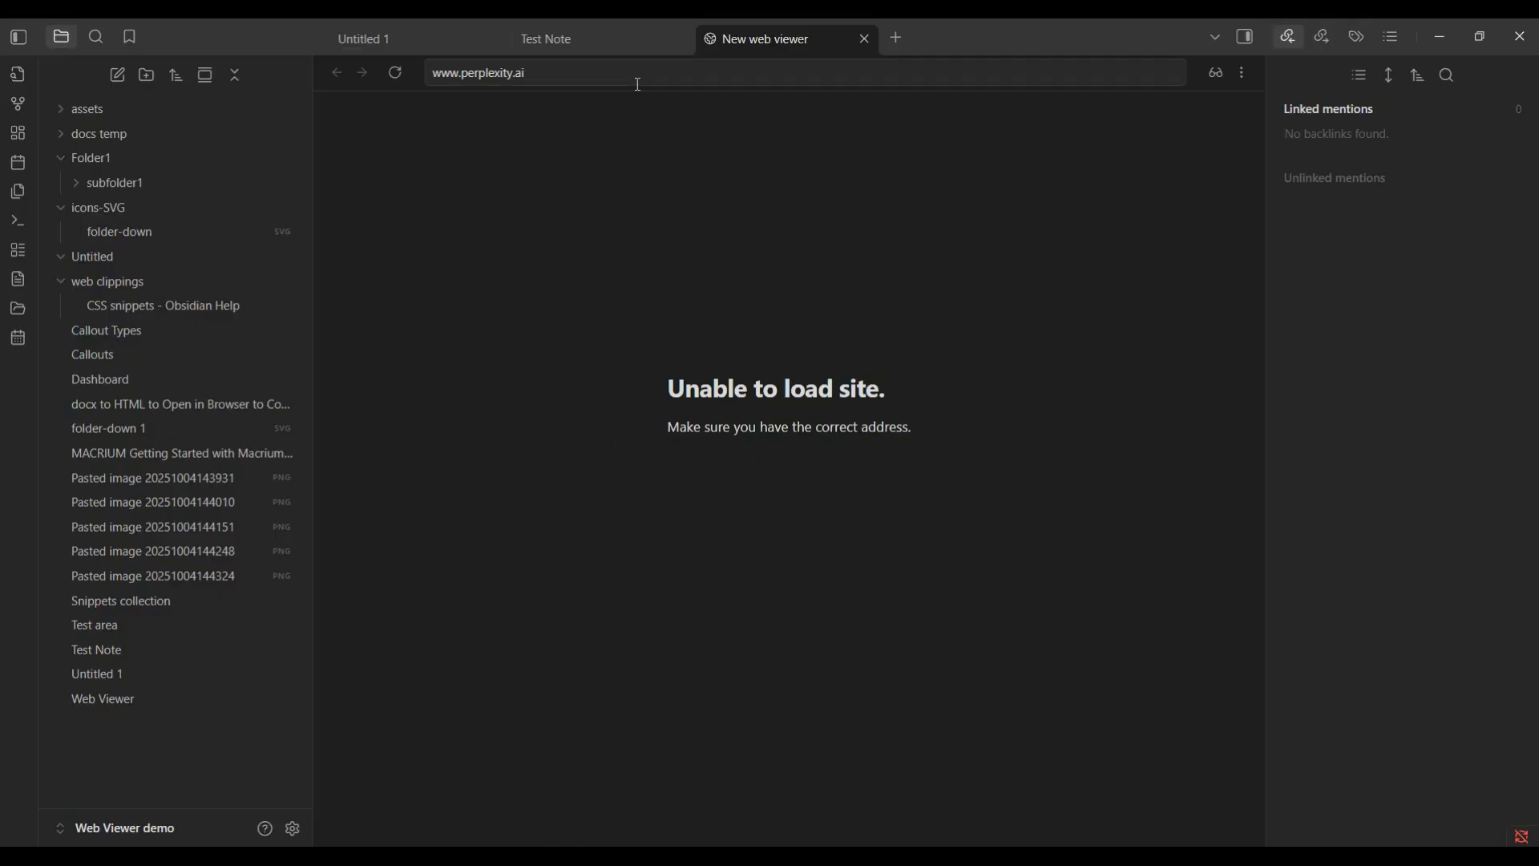
drag(629, 45, 1137, 291)
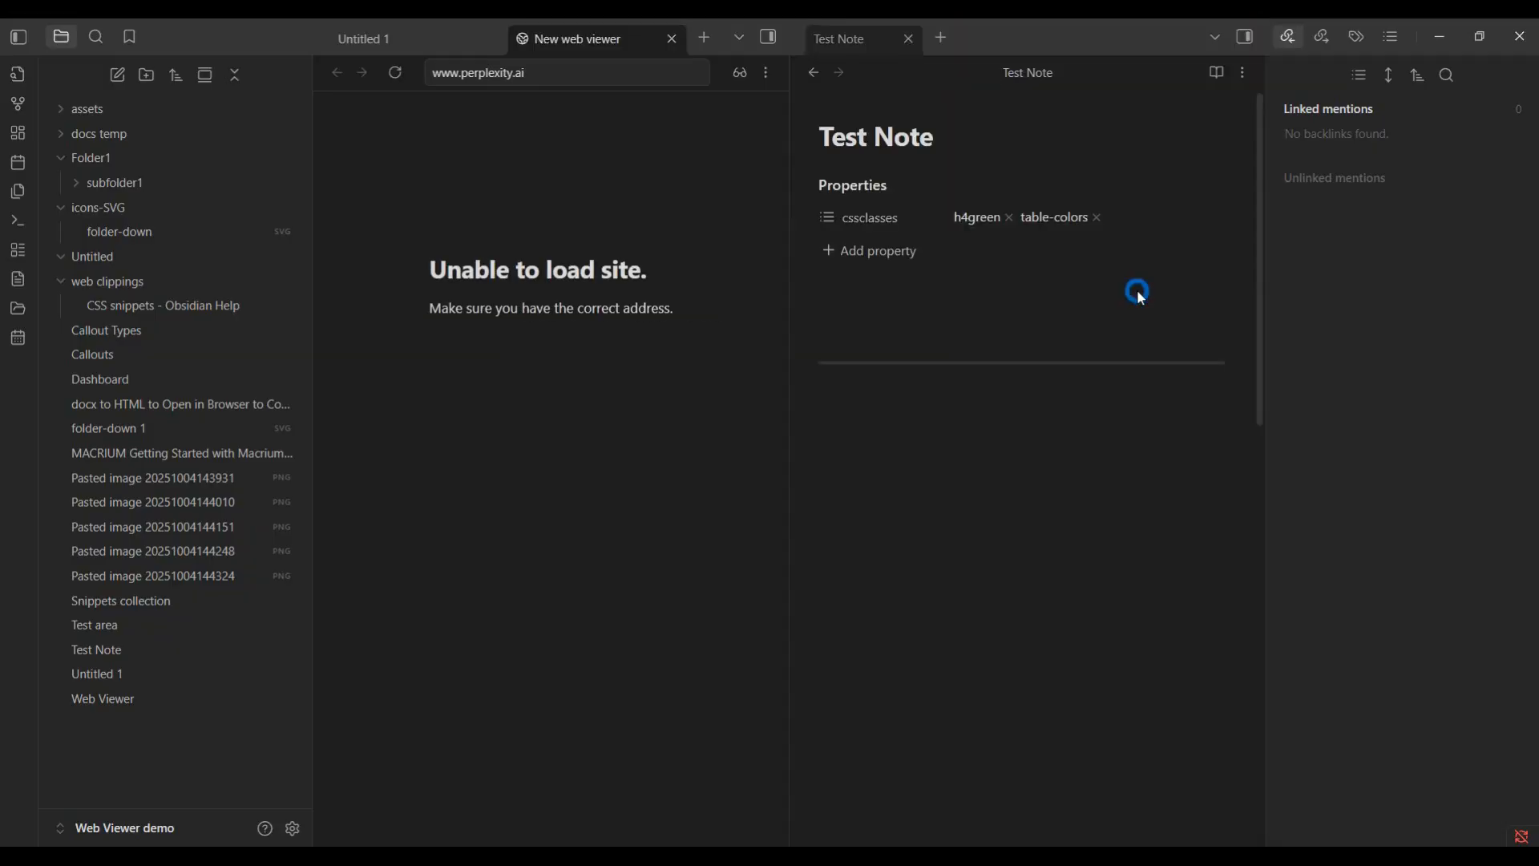
Insert a table below the horizontal line in Test Note and extend it to two columns and six rows
click(909, 454)
right_click(910, 456)
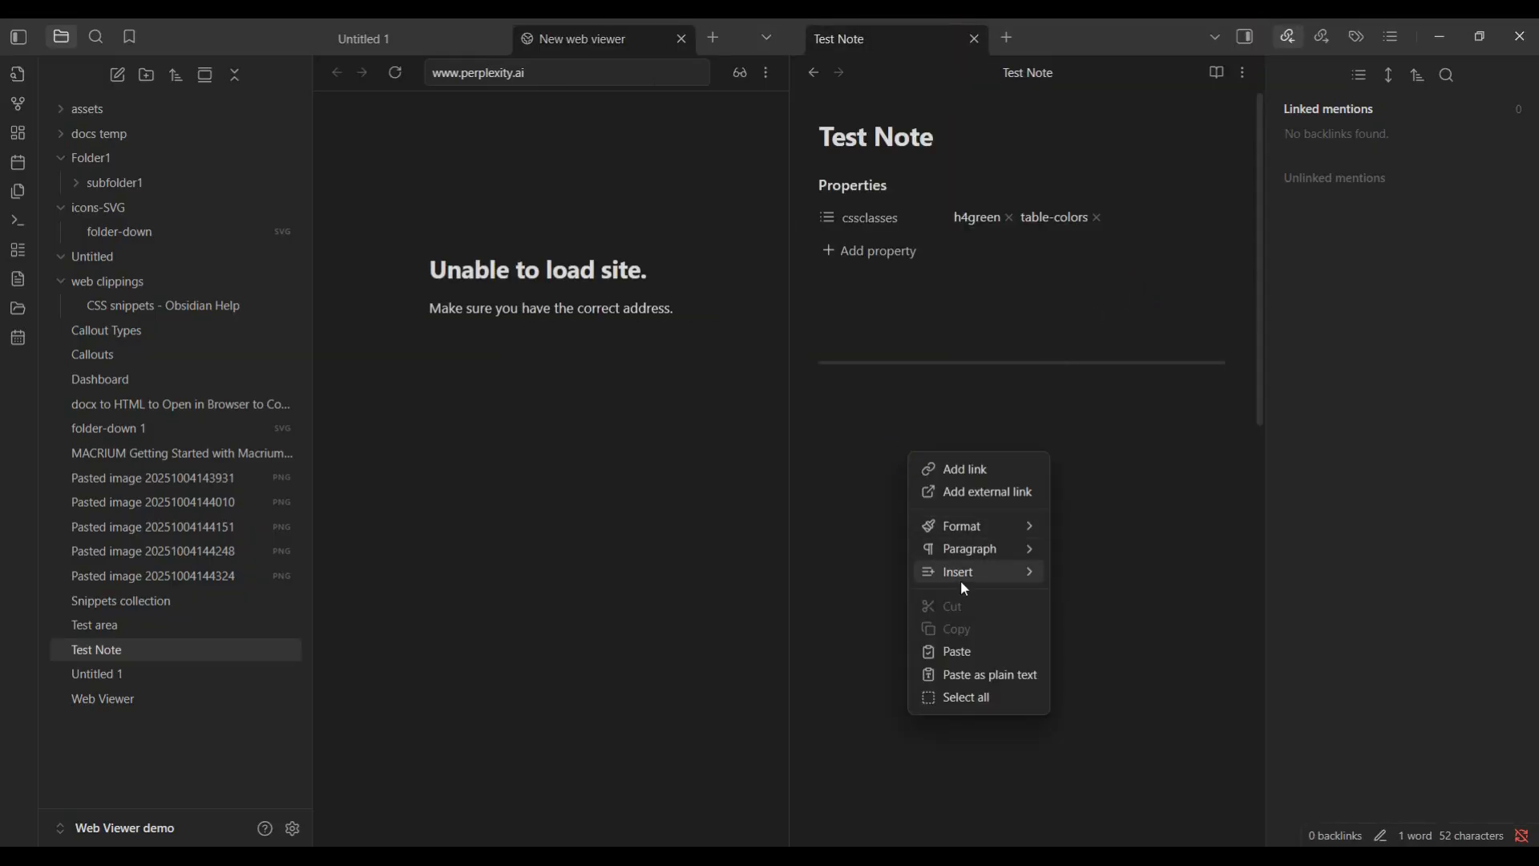
mouse_move(961, 581)
click(1078, 601)
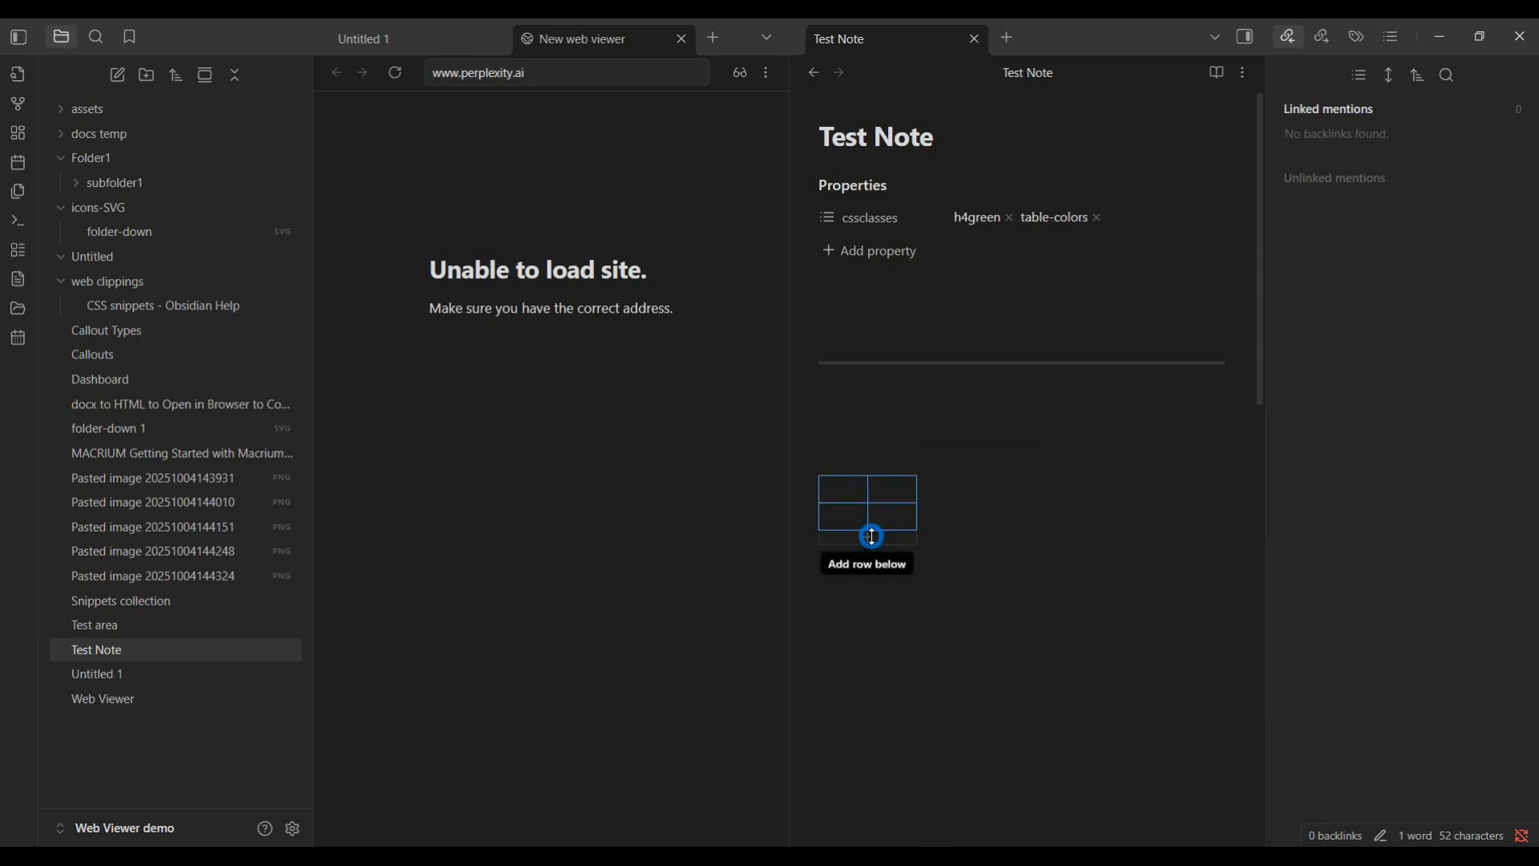
click(872, 537)
click(870, 563)
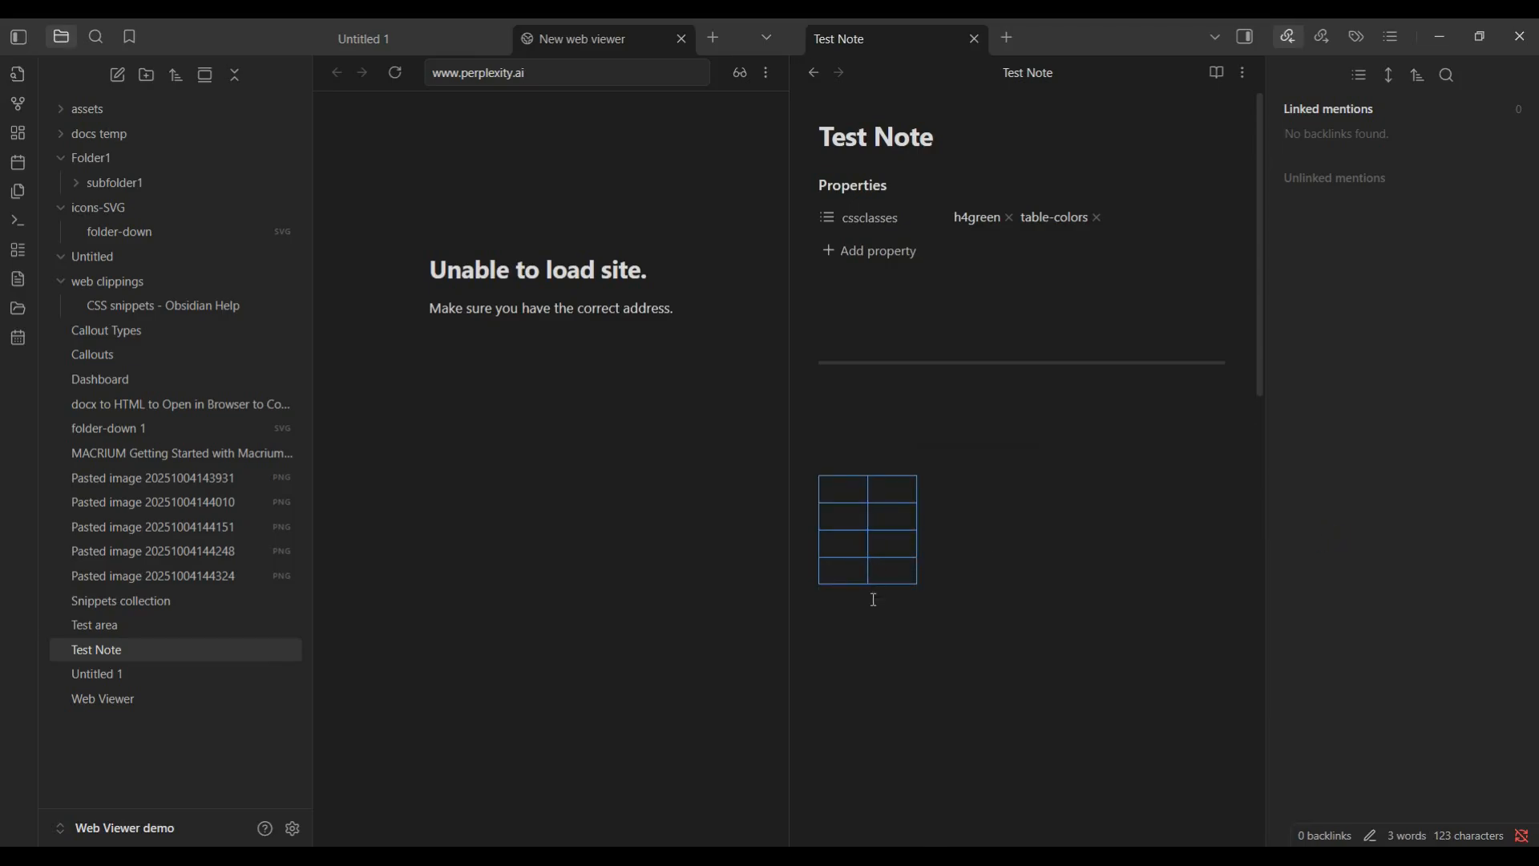
click(873, 598)
click(873, 624)
Replace the web viewer's address with the copied Perplexity app address and load the Obsidian CSS Snippet Constructor
click(457, 73)
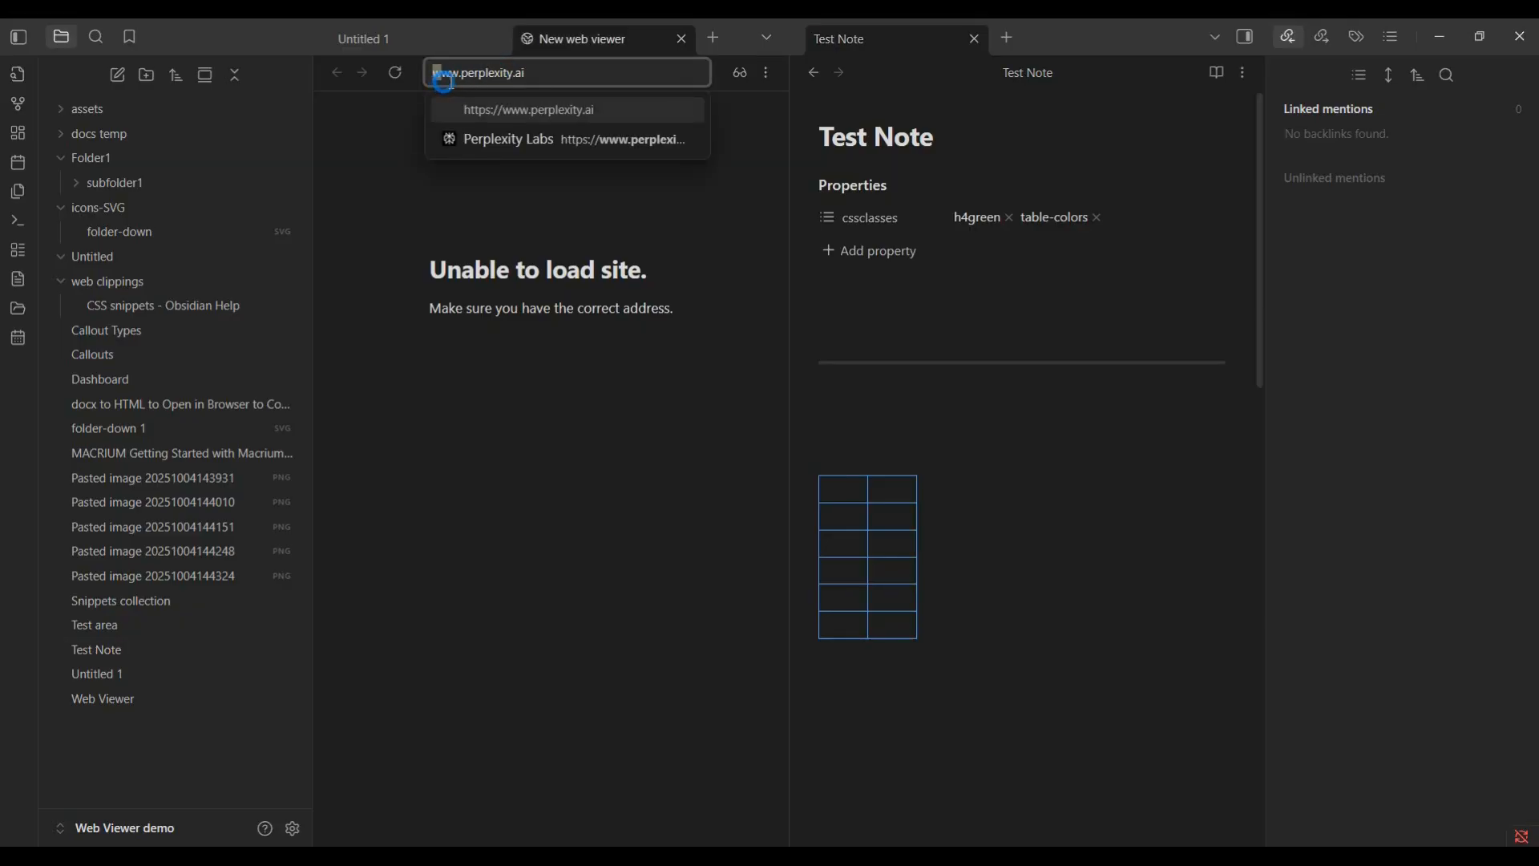
drag(549, 73, 430, 73)
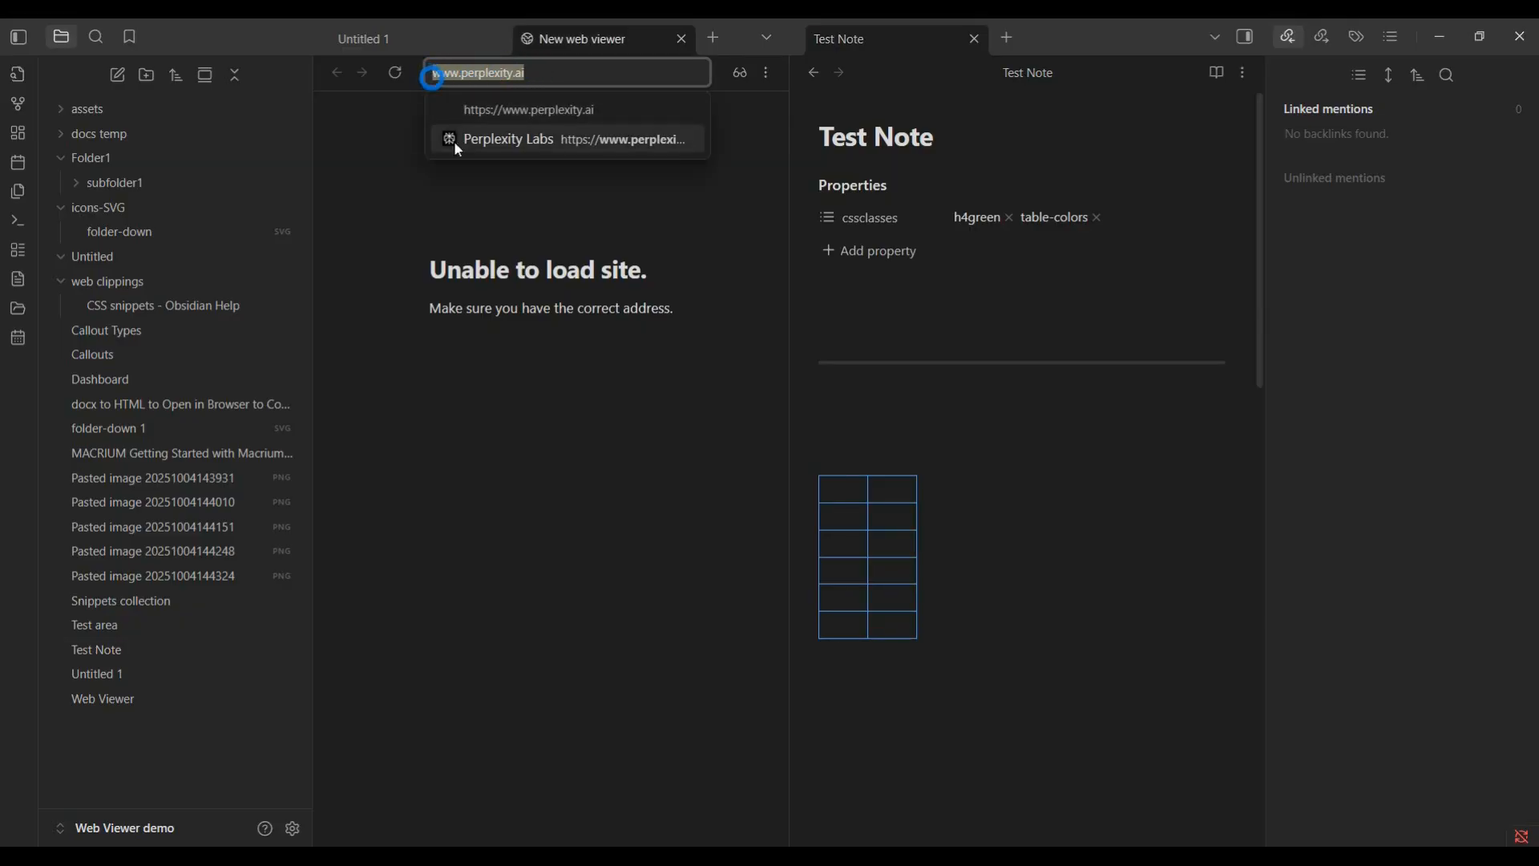
key(ctrl+v)
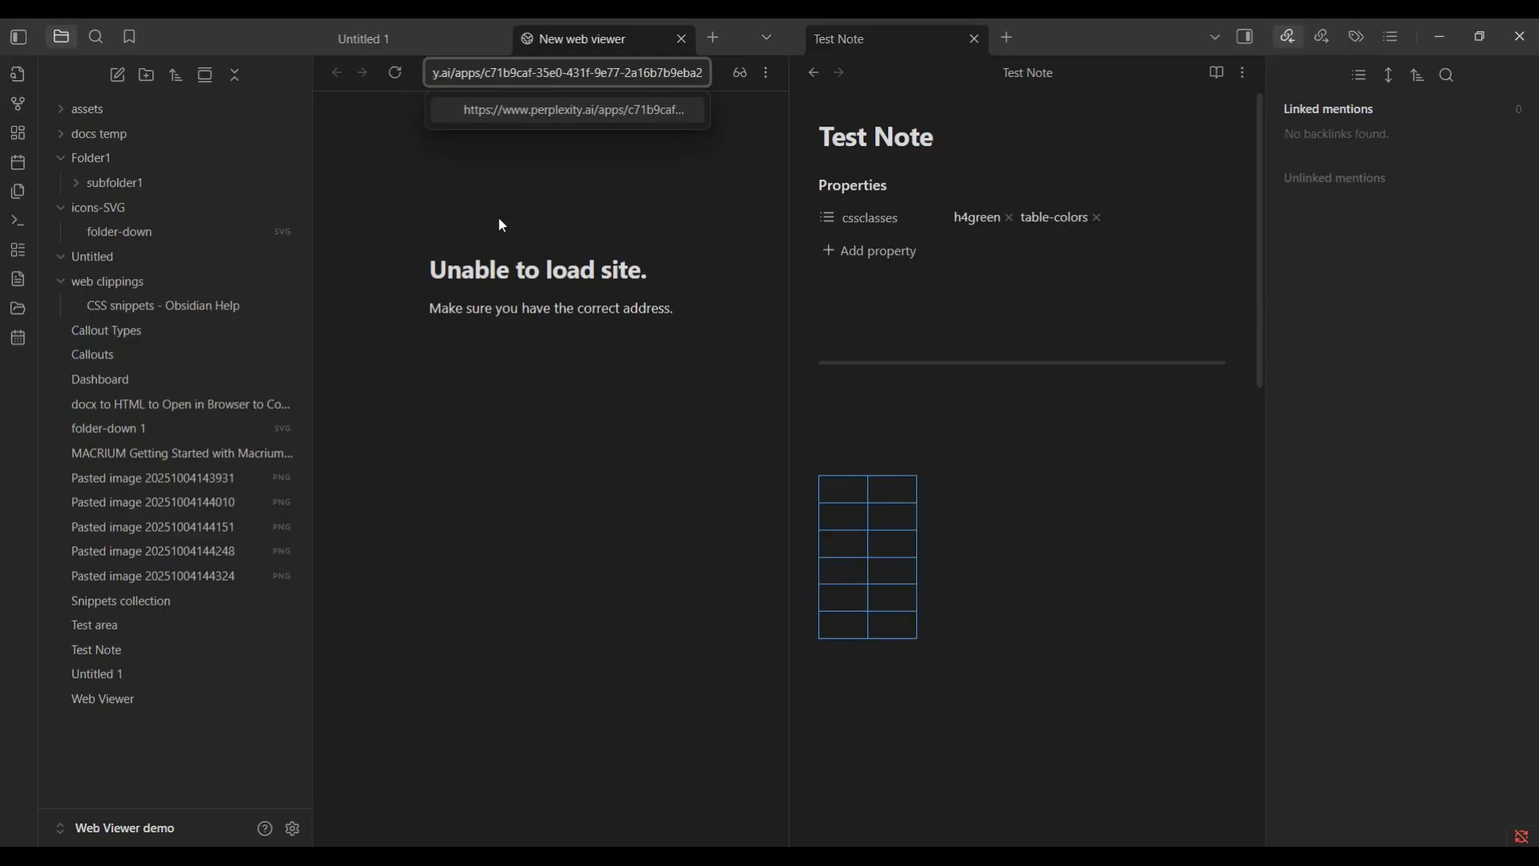
key(Return)
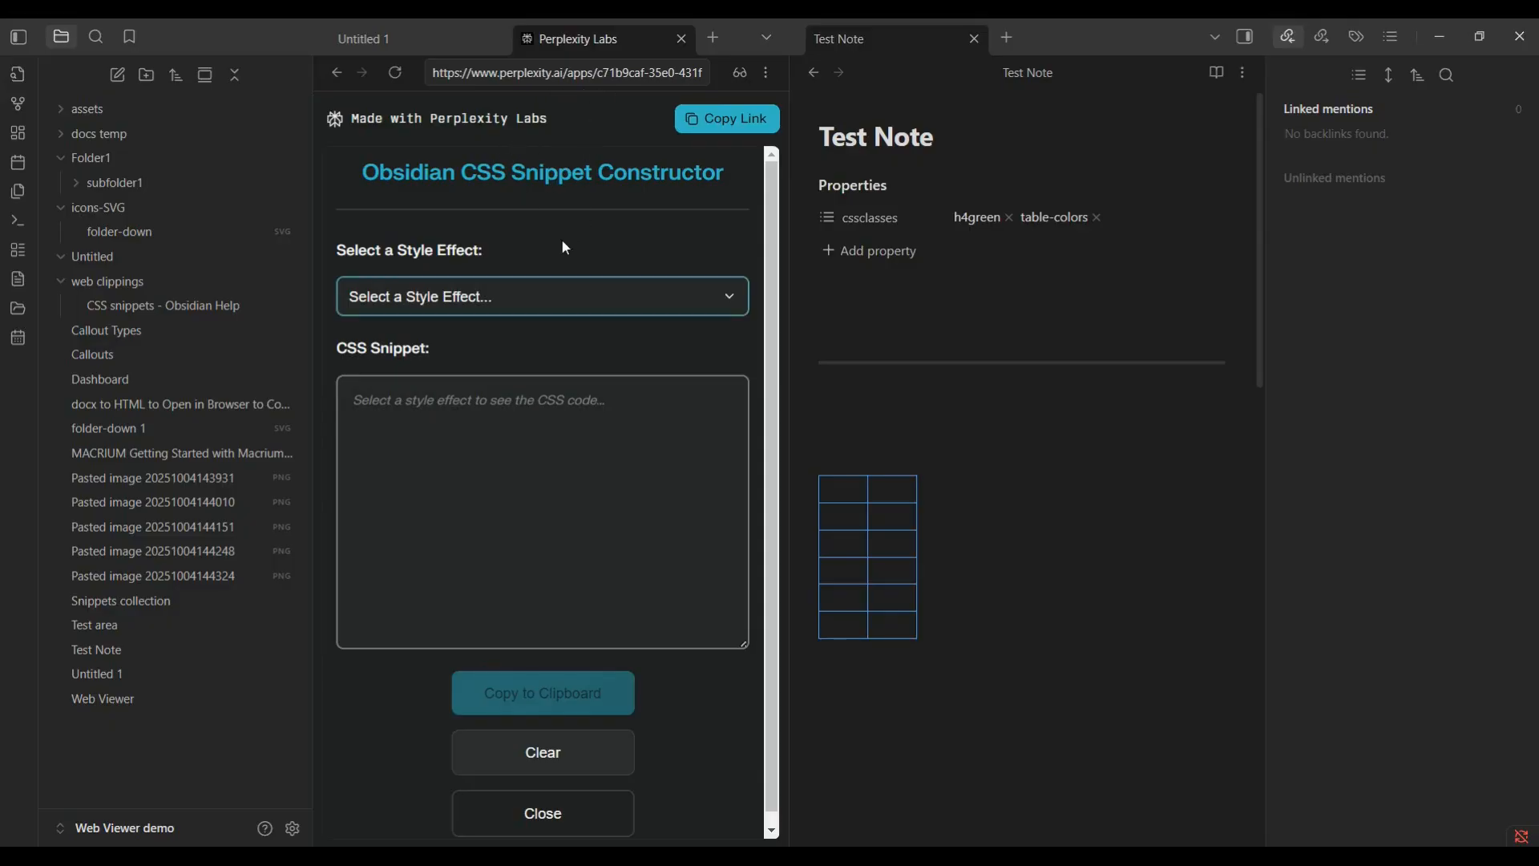
Copy the Bold Text color snippet from the constructor into the second column of the table's first row
click(740, 293)
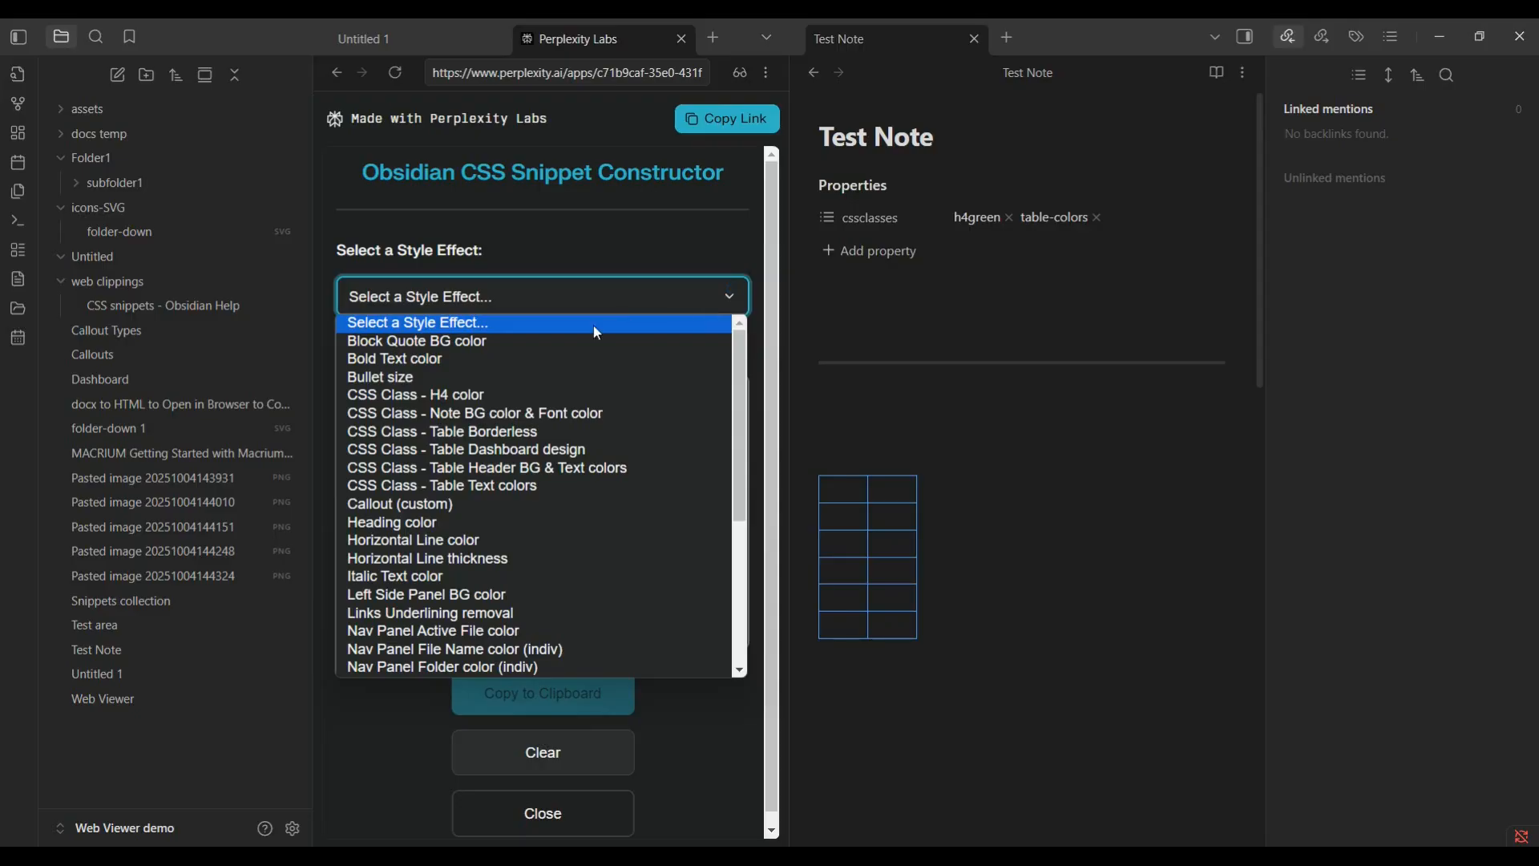
click(415, 360)
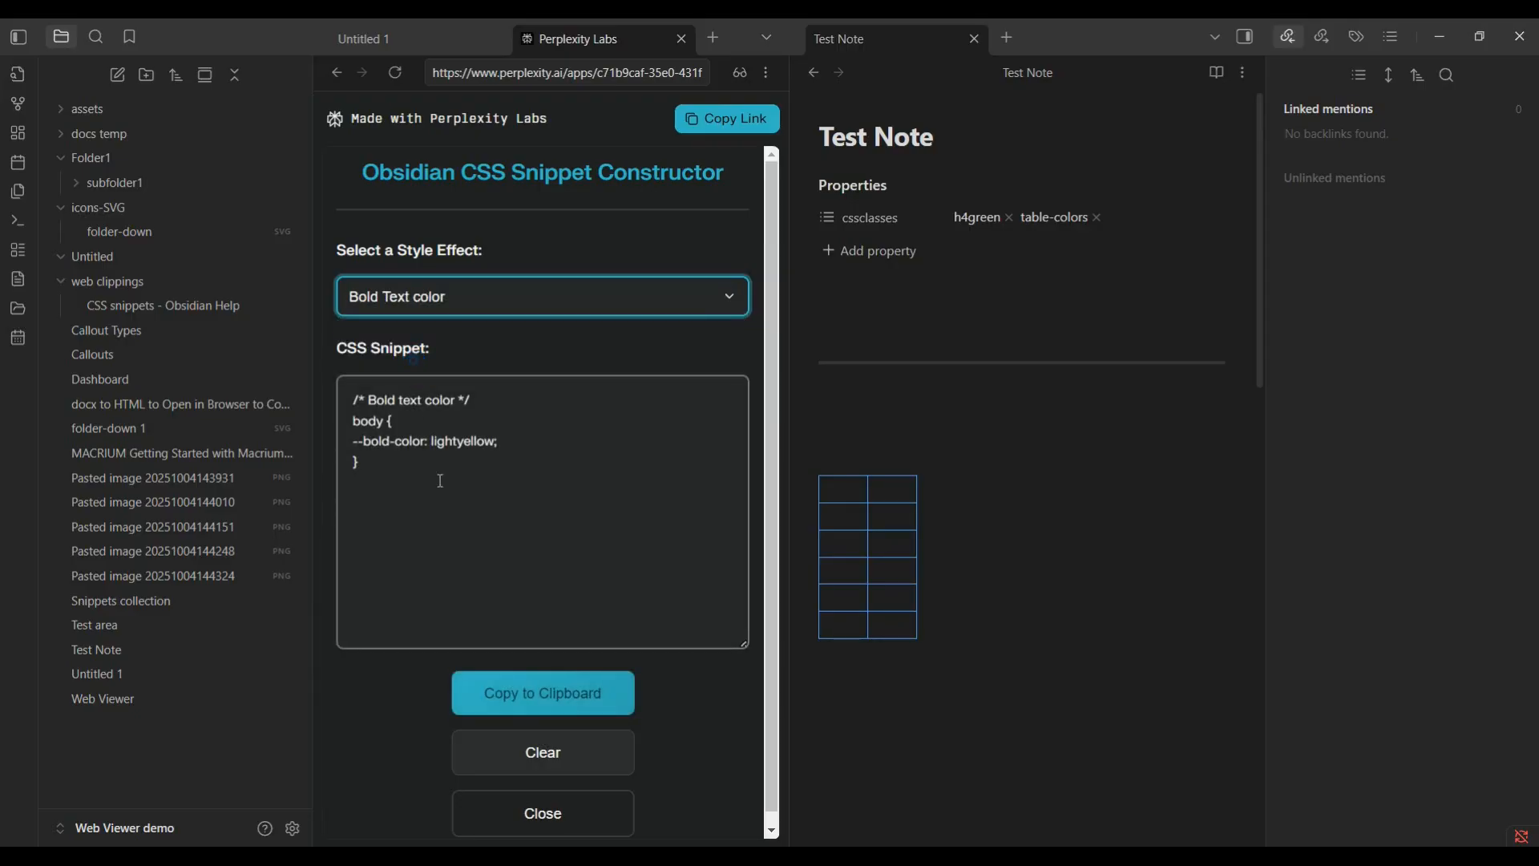
click(502, 681)
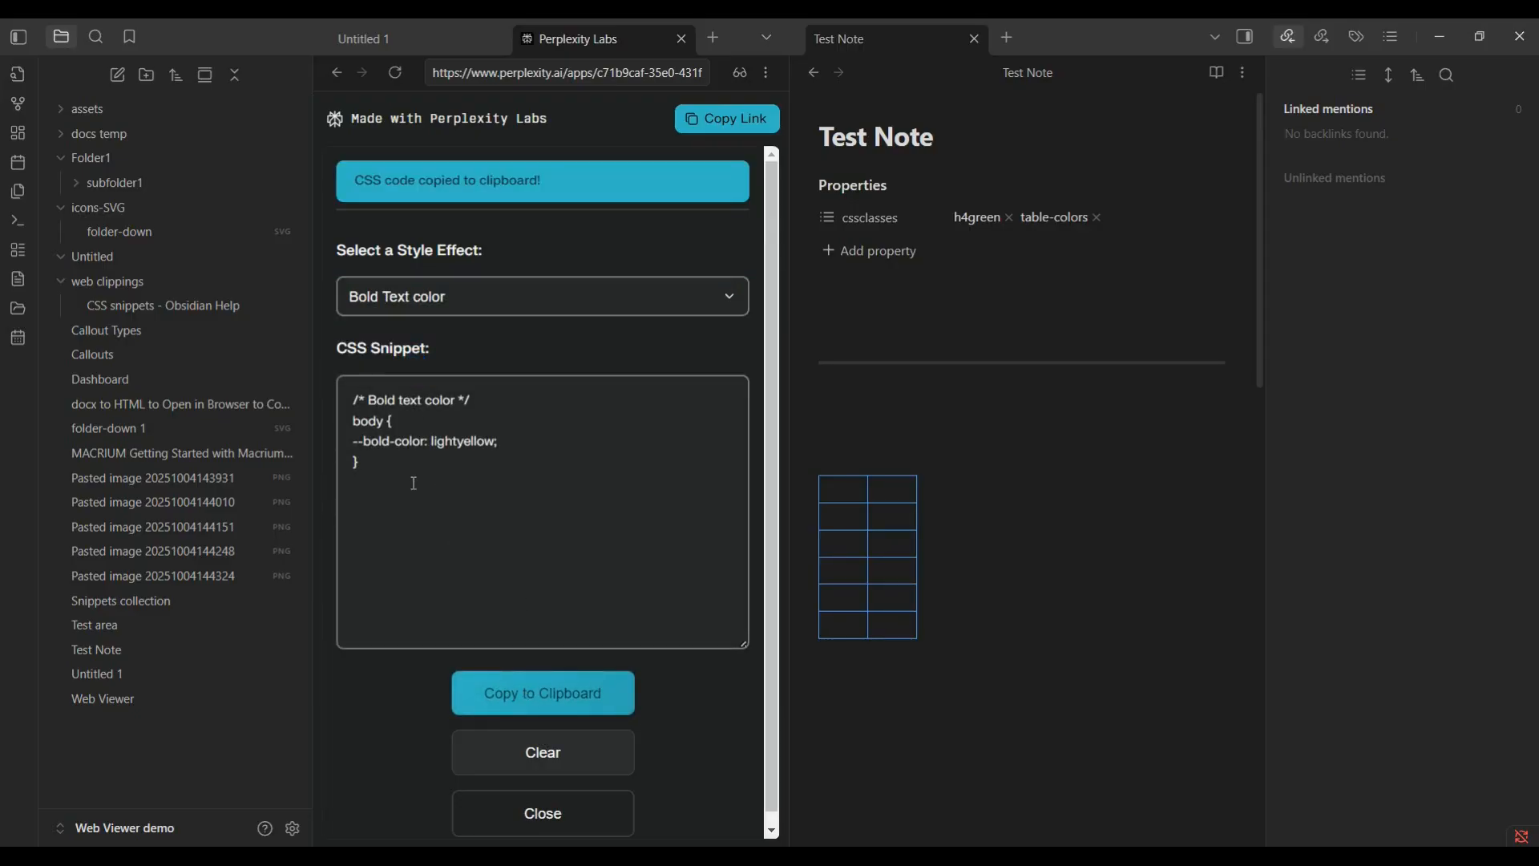
click(886, 495)
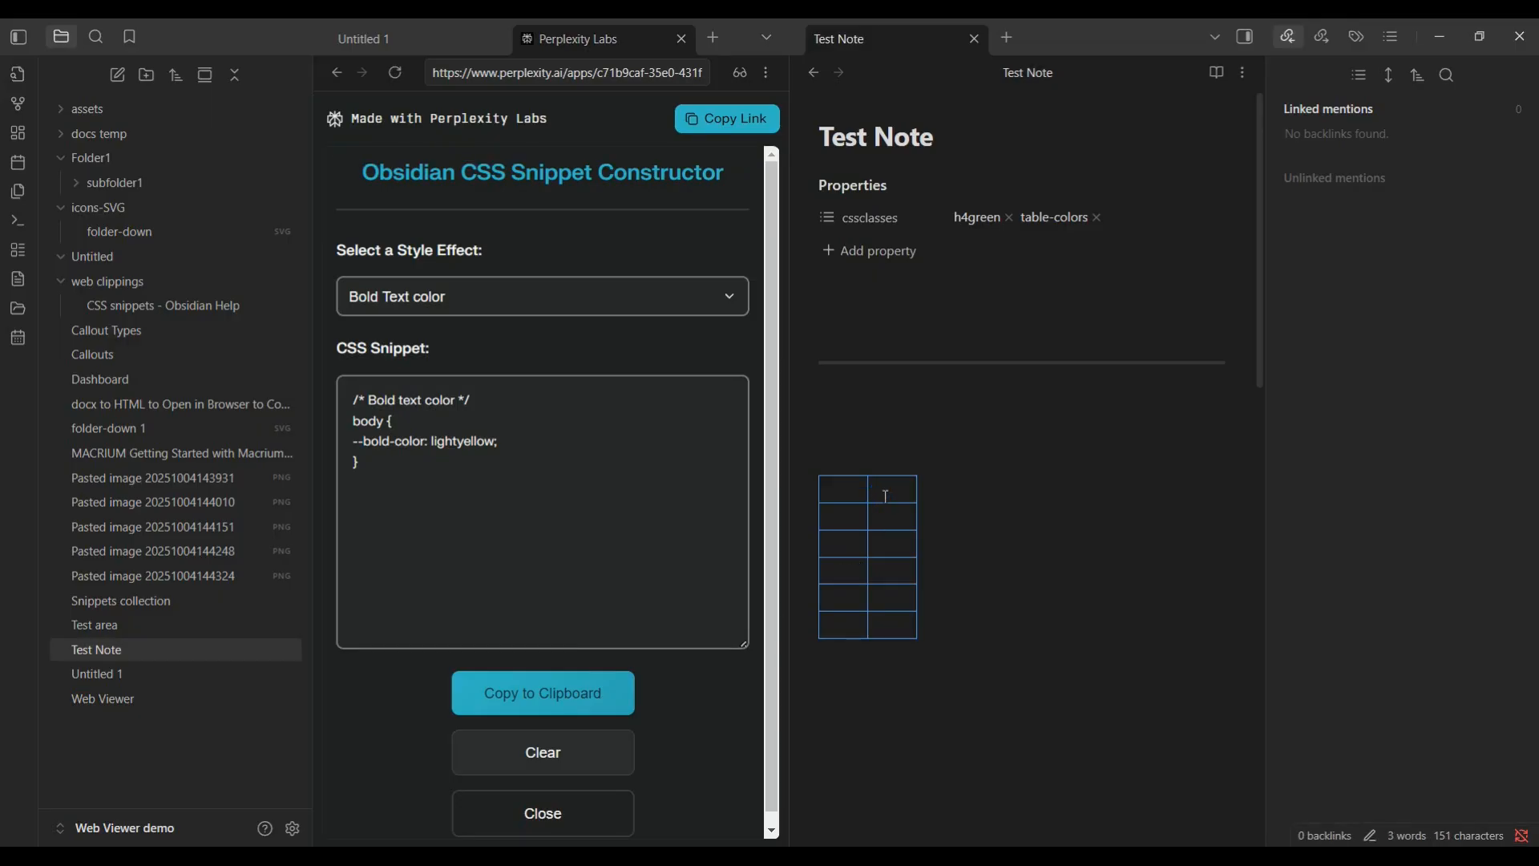
key(ctrl+v)
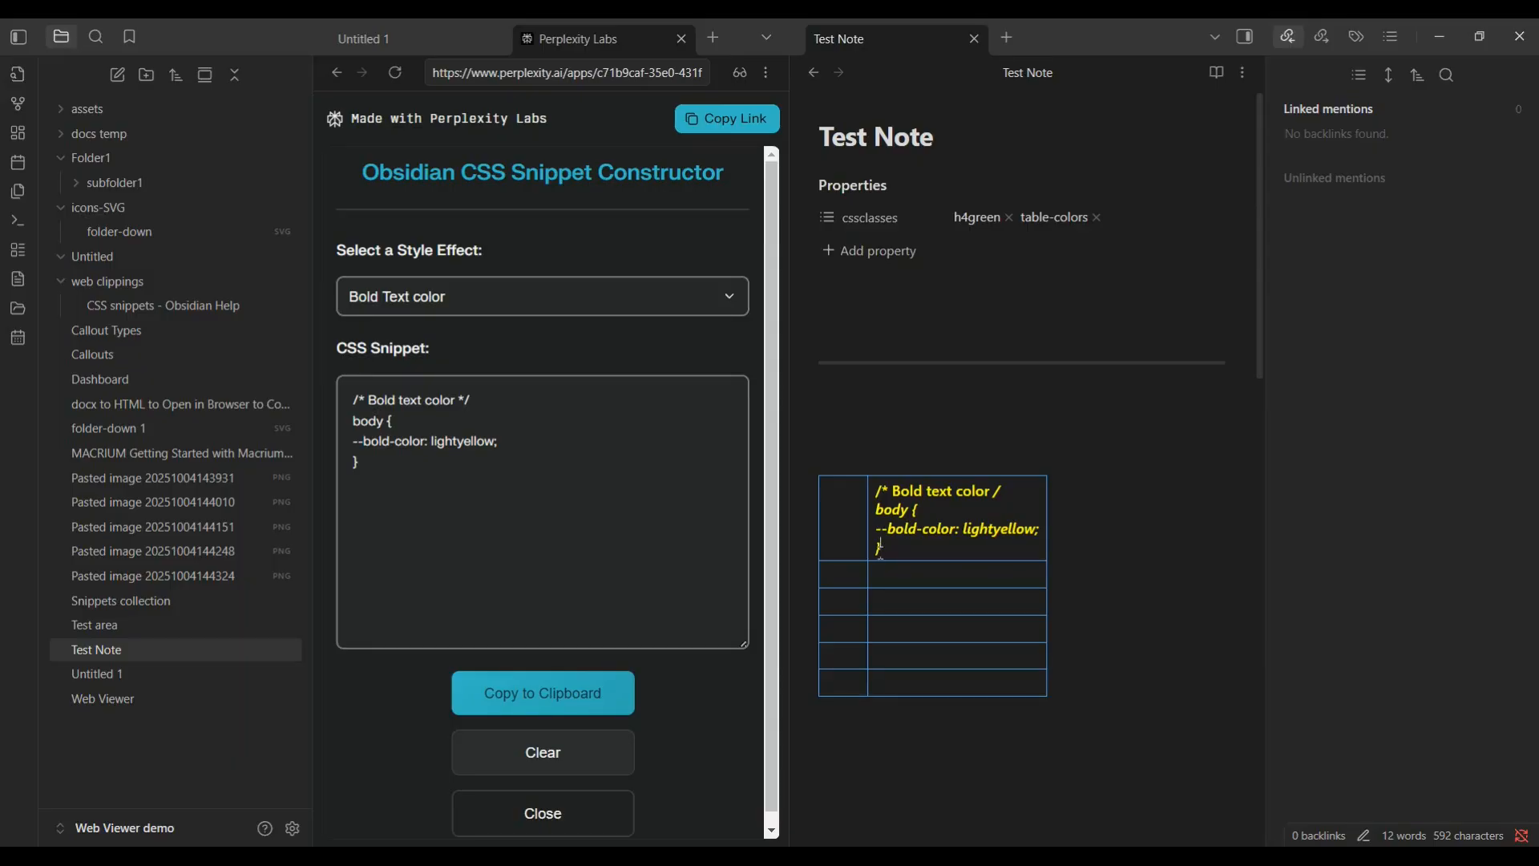
Format the whole bold text color snippet in the table as code
click(883, 551)
drag(882, 552, 871, 486)
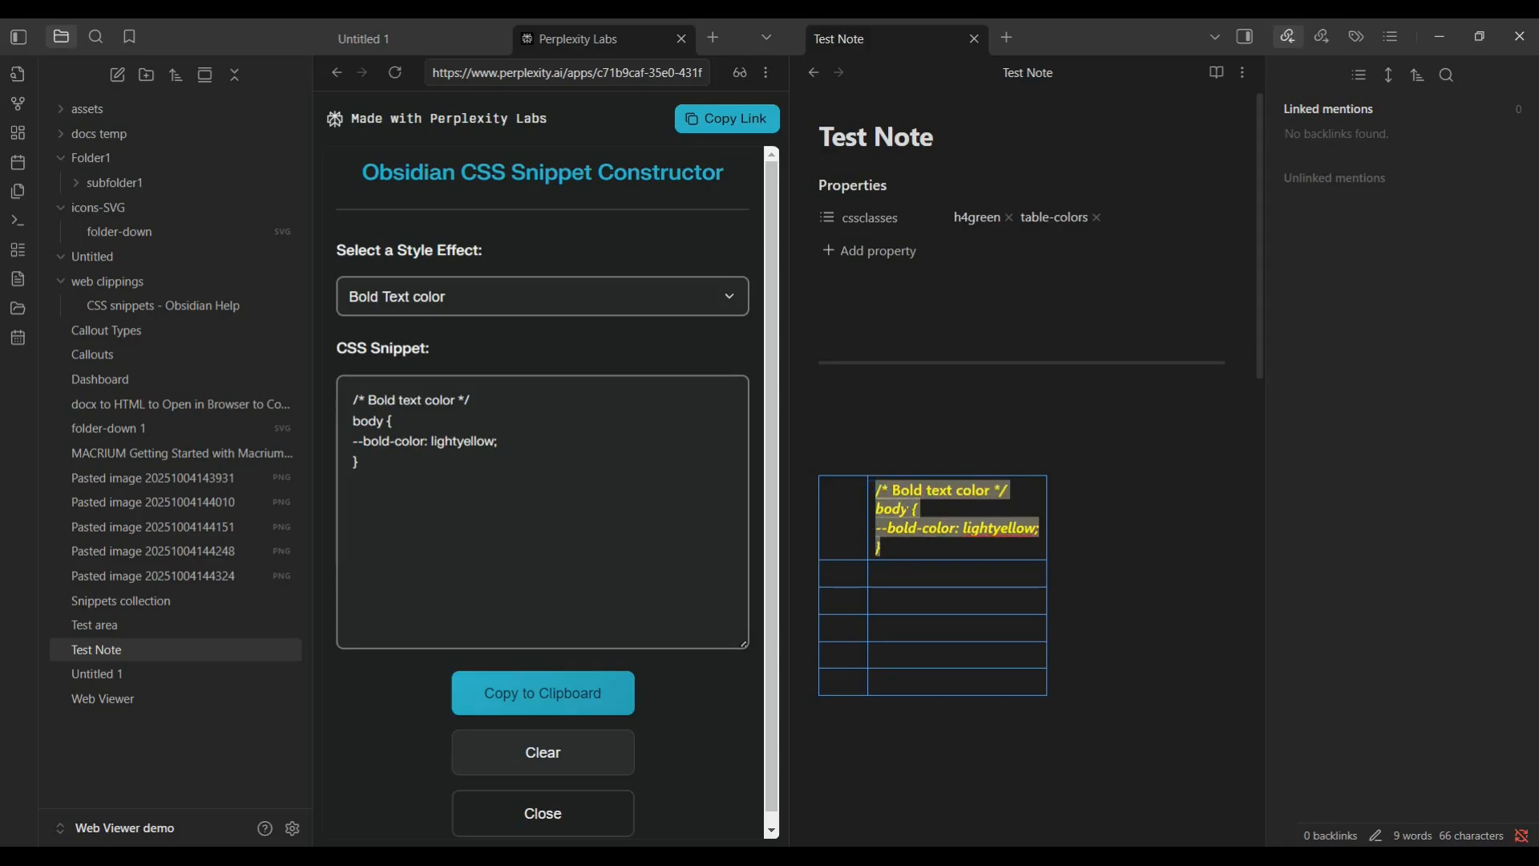
right_click(907, 508)
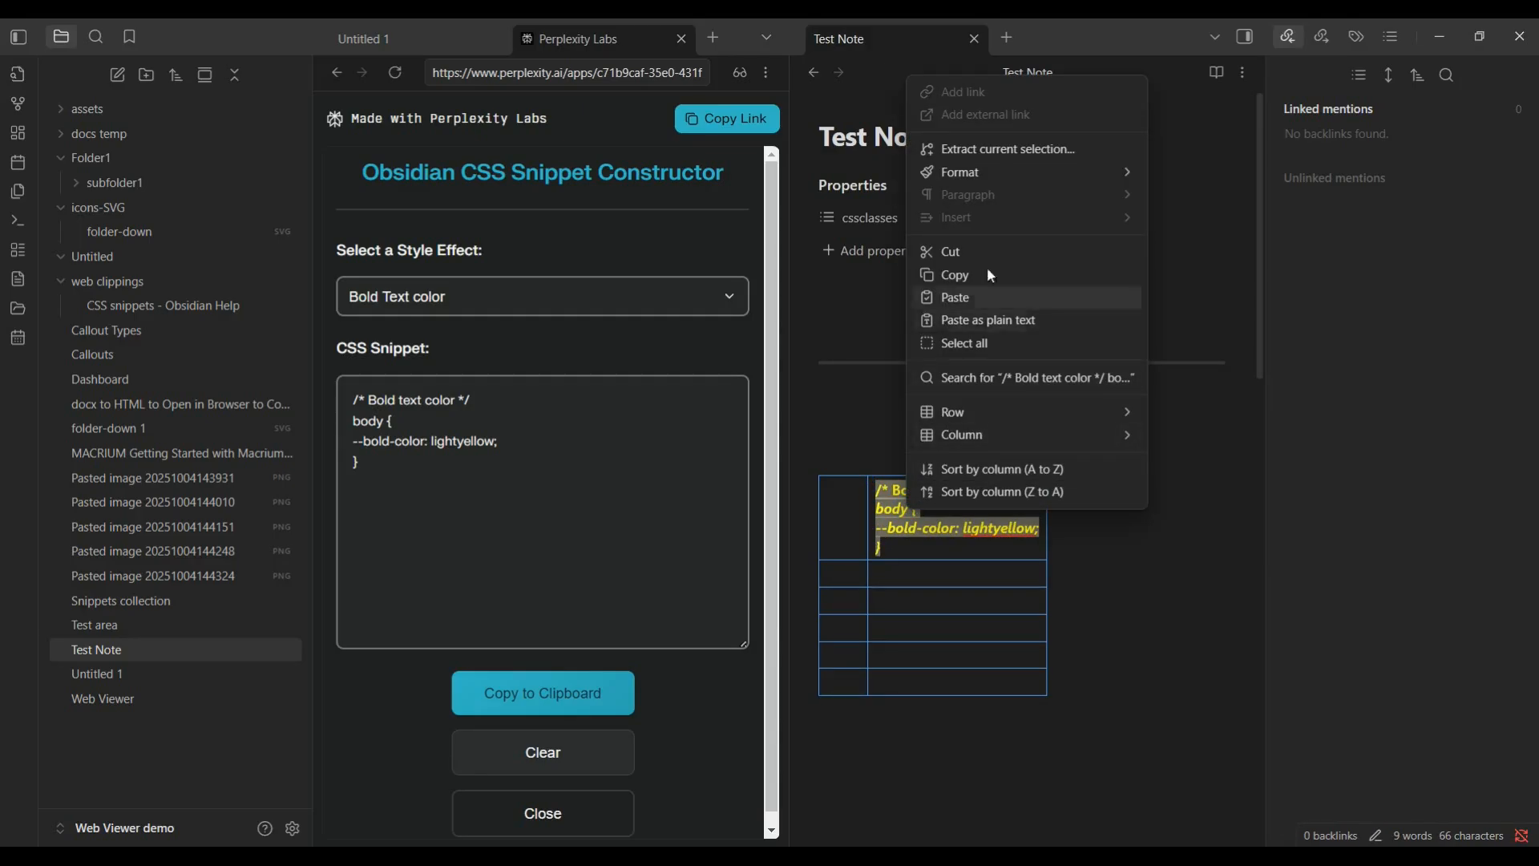
mouse_move(1047, 171)
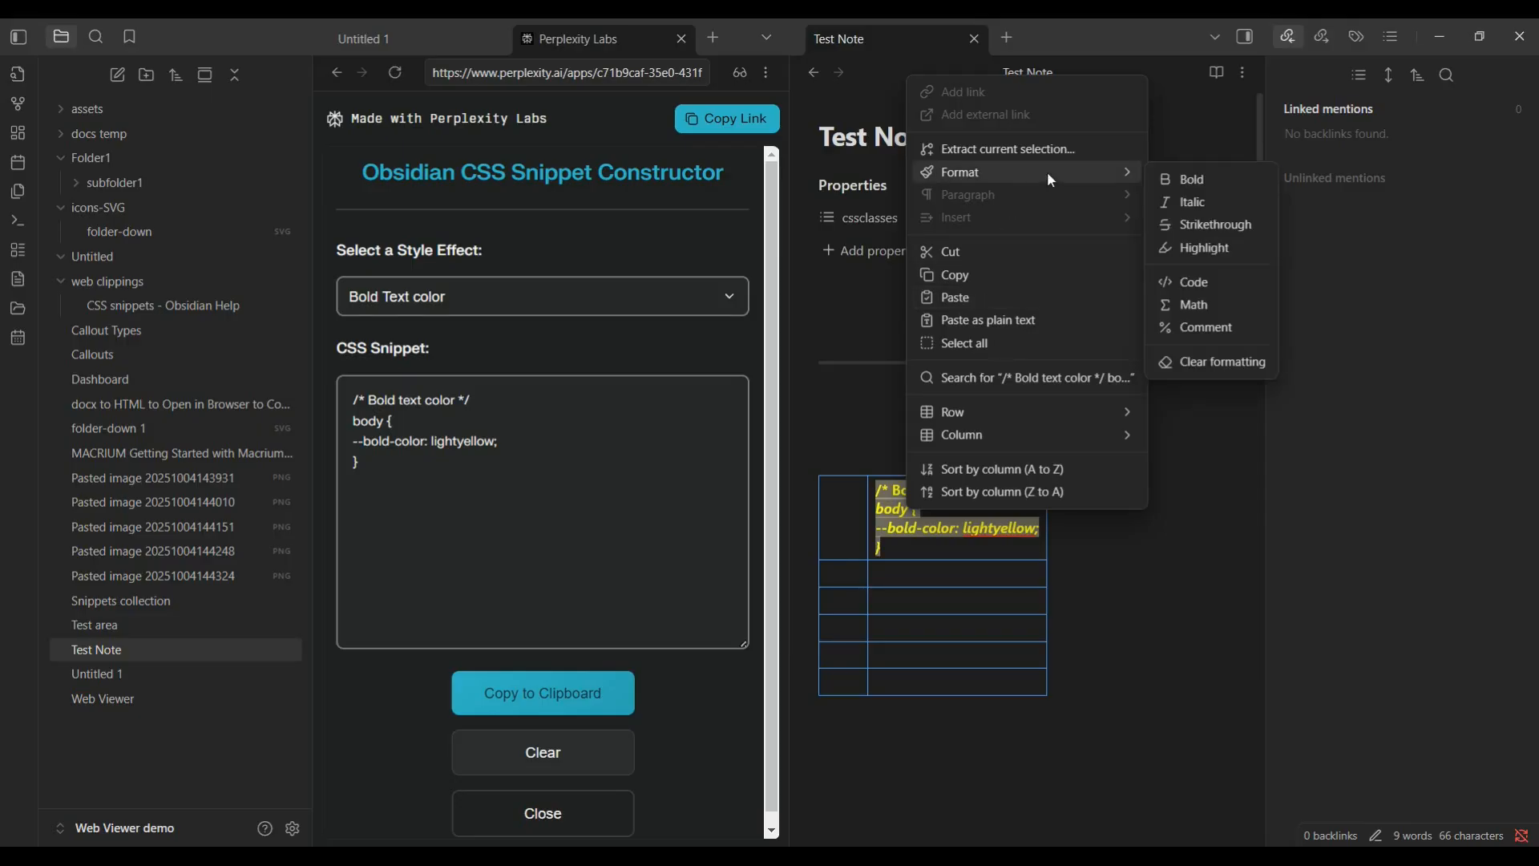
click(1195, 284)
click(1016, 728)
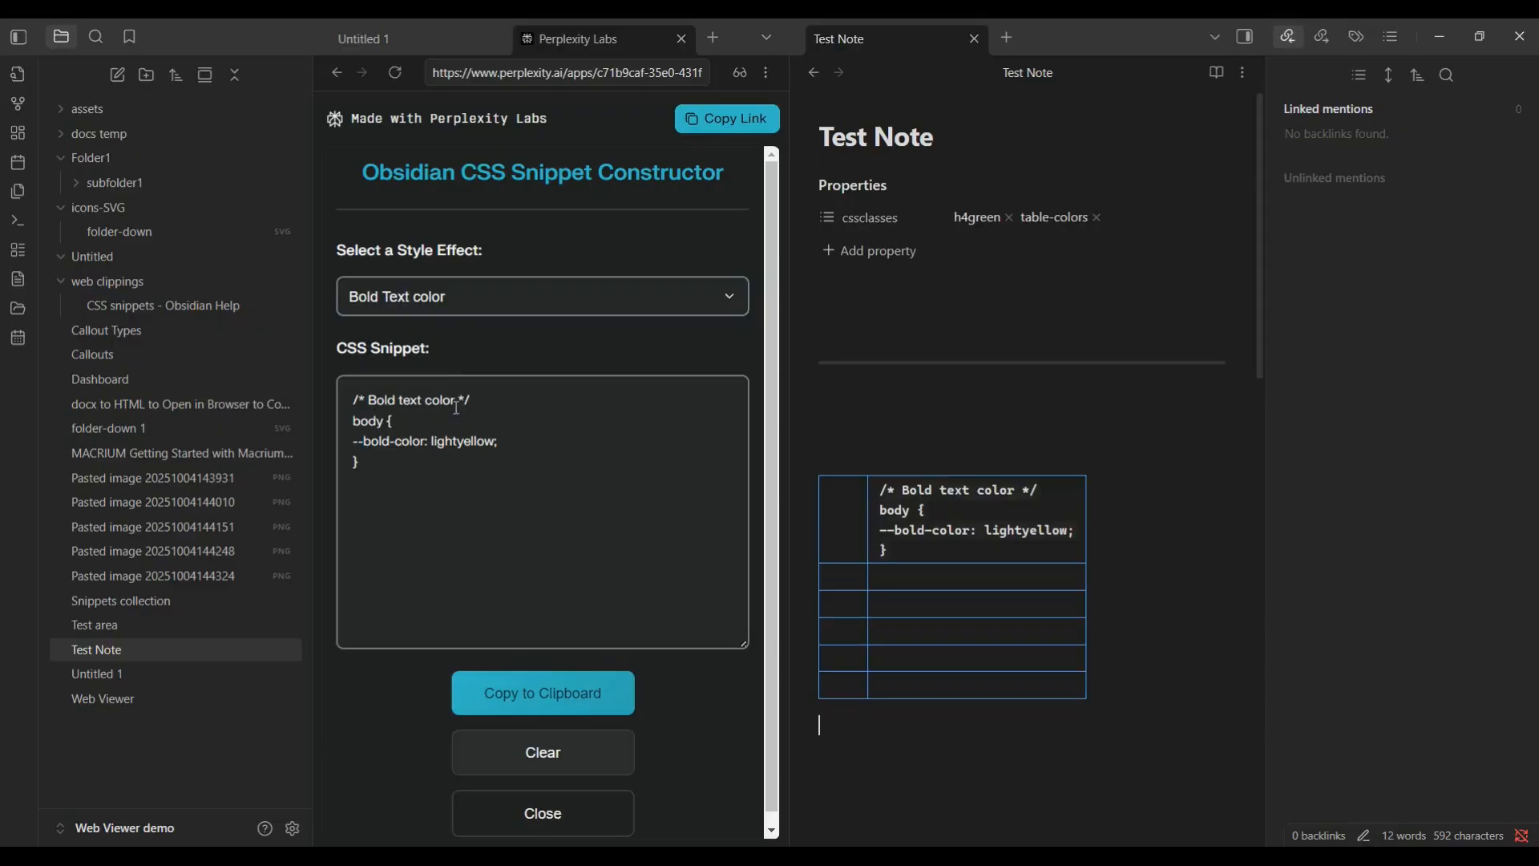
Copy the words Bold text color from the snippet's comment into the first cell of the table's first row
double_click(425, 405)
drag(425, 405, 368, 403)
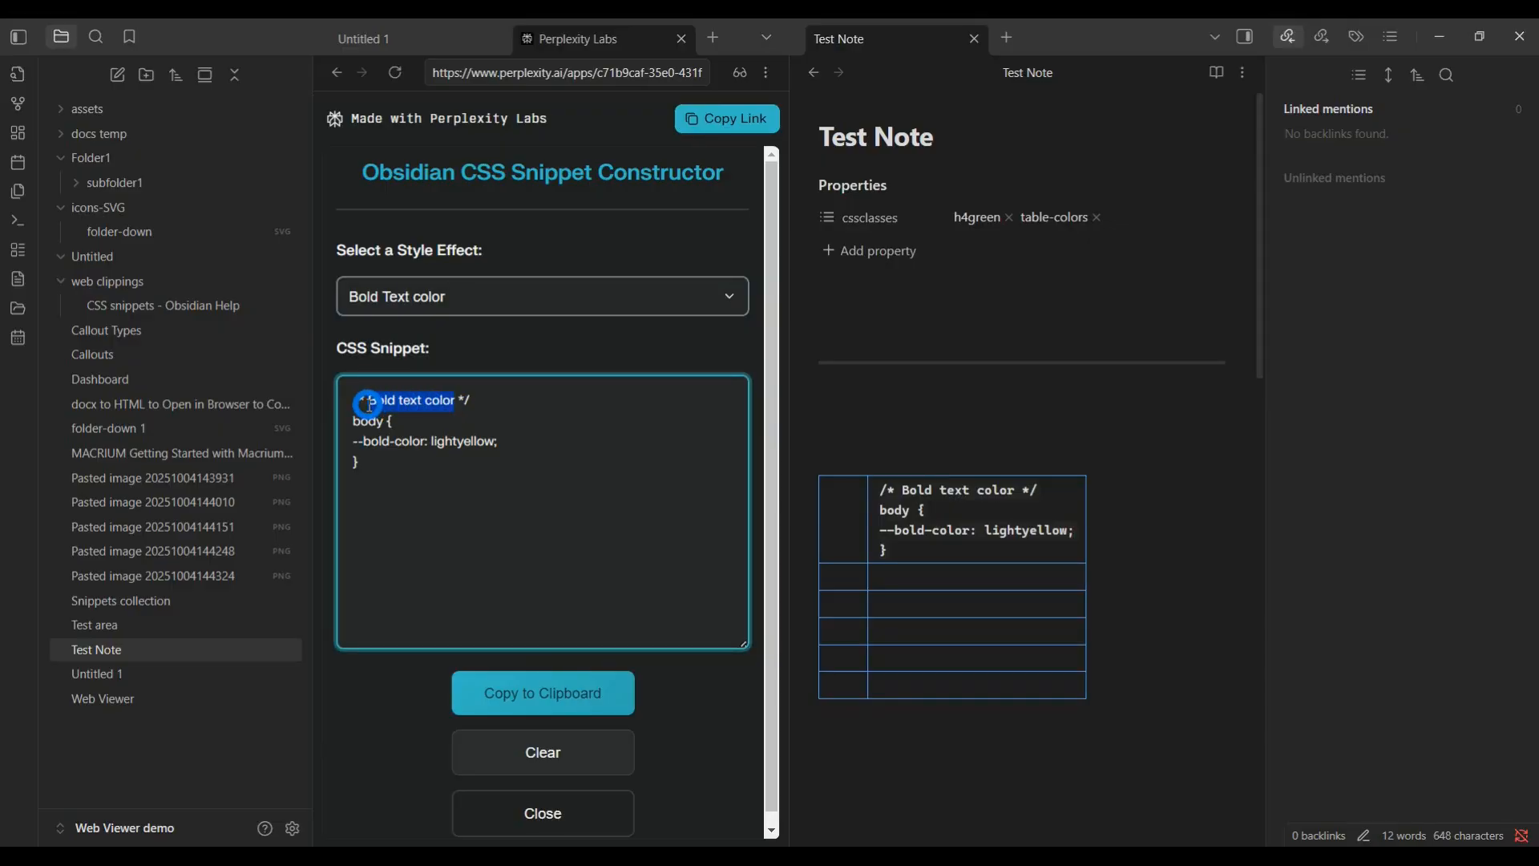
right_click(412, 407)
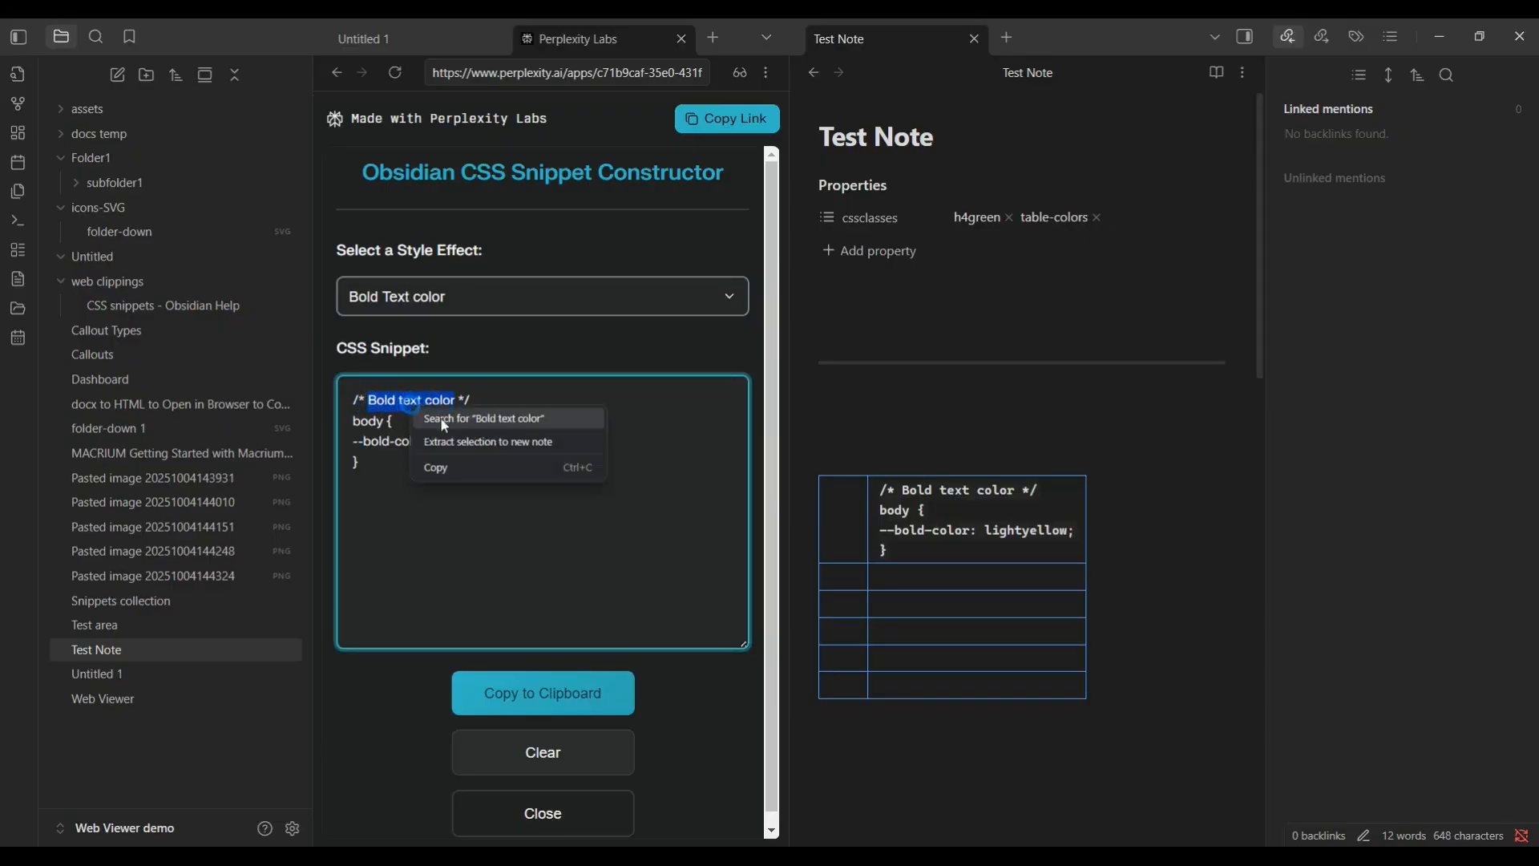
click(440, 469)
click(842, 517)
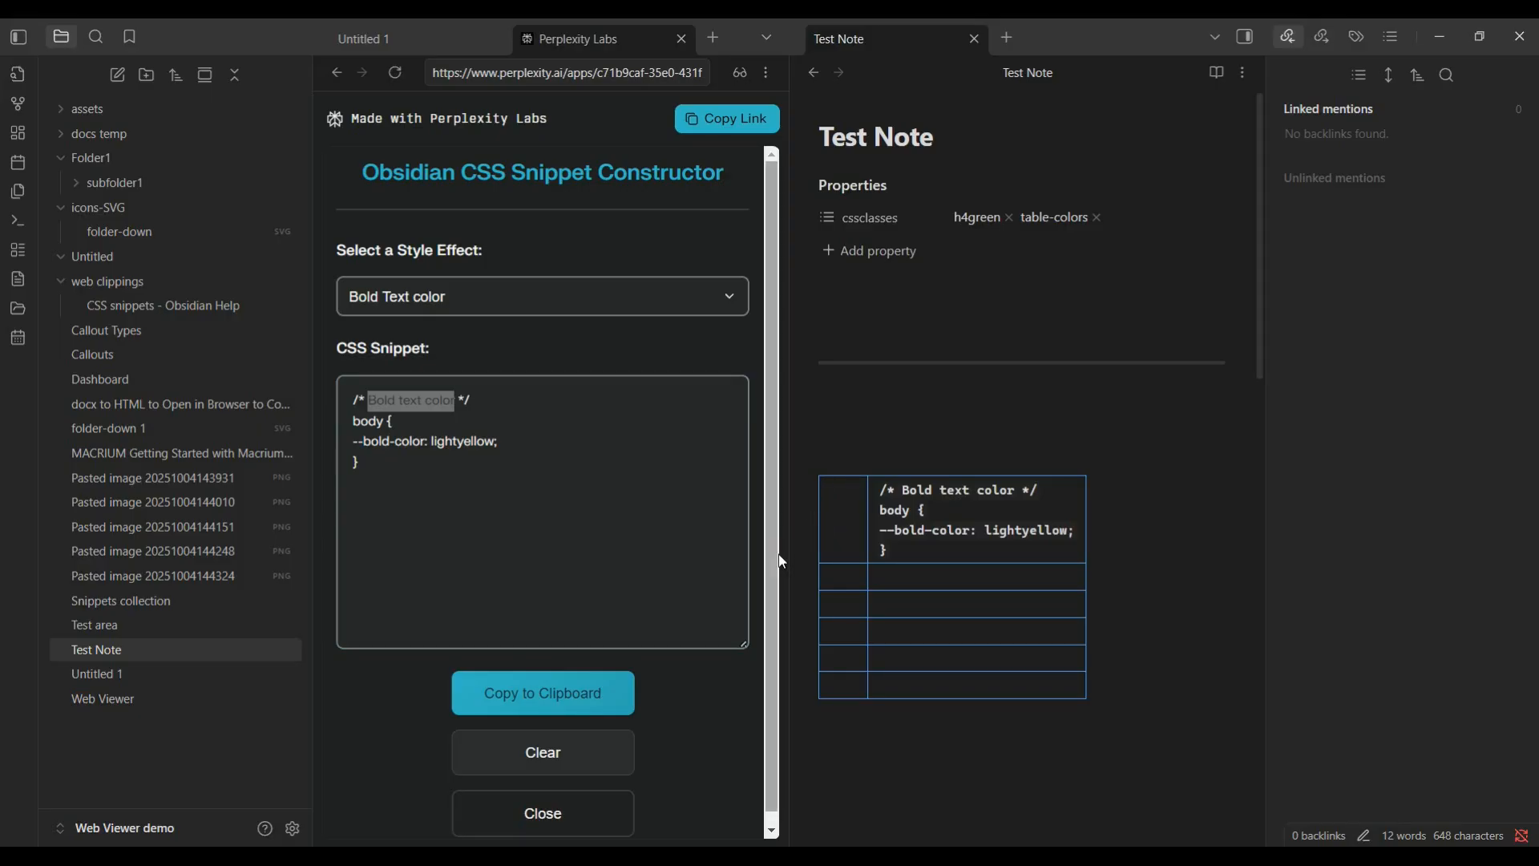
key(ctrl+v)
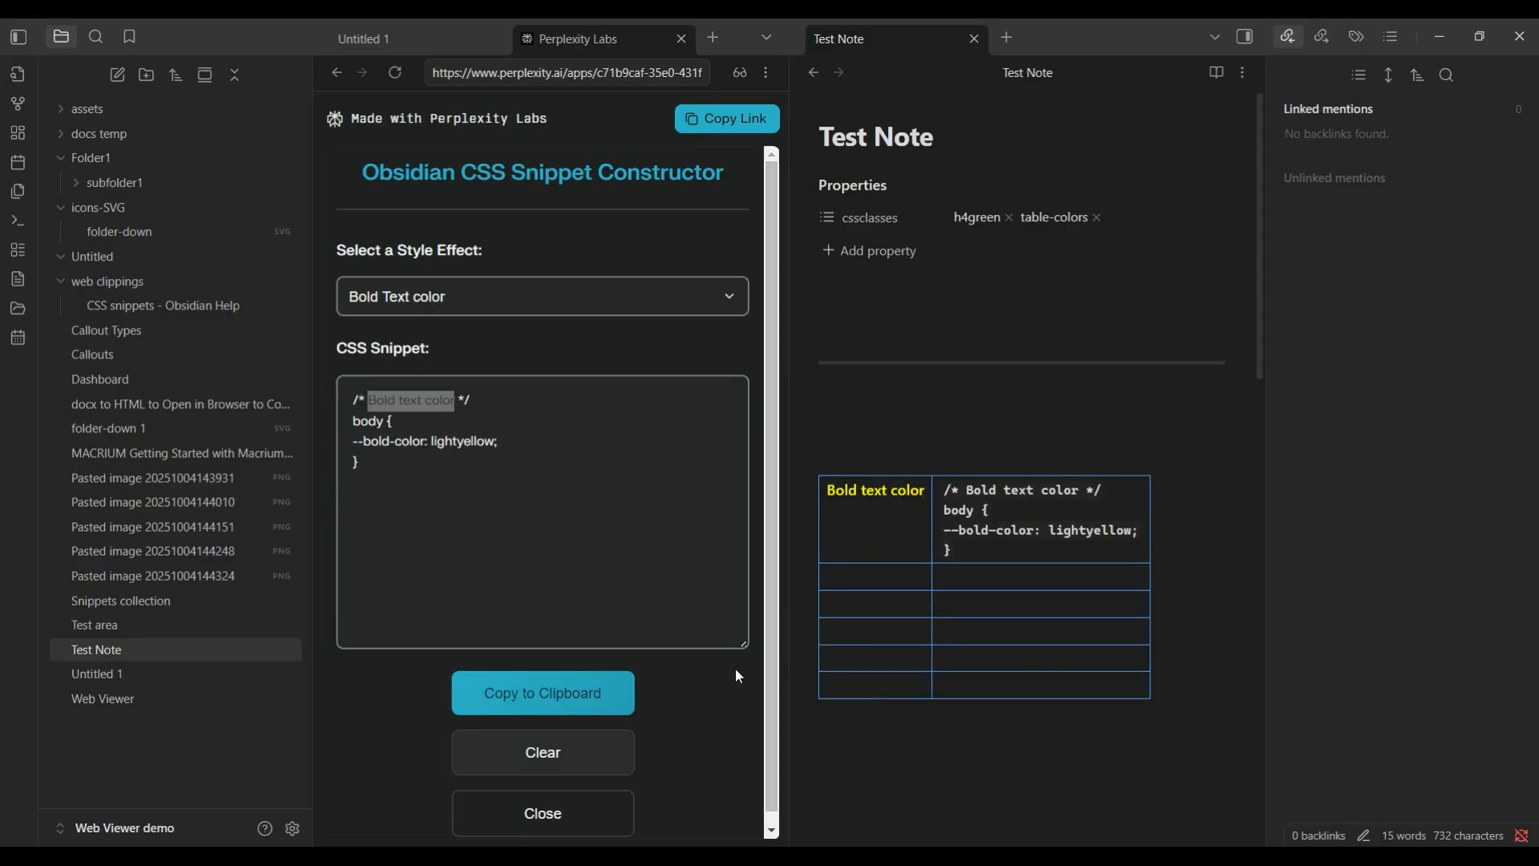
click(867, 584)
Copy the Horizontal Line color snippet from the constructor into the second column of the table's second row
click(728, 298)
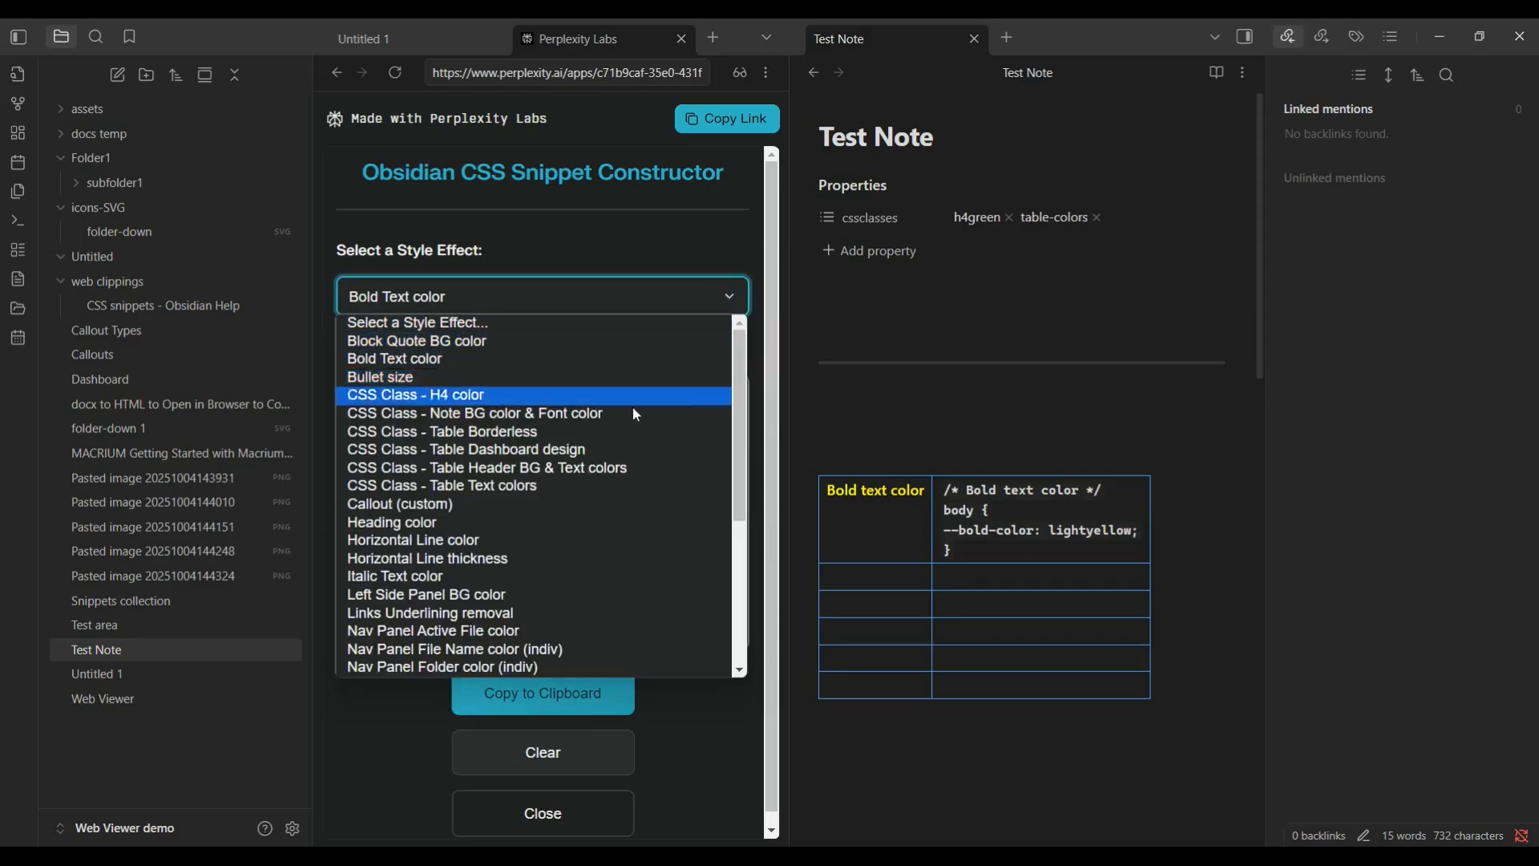
click(463, 541)
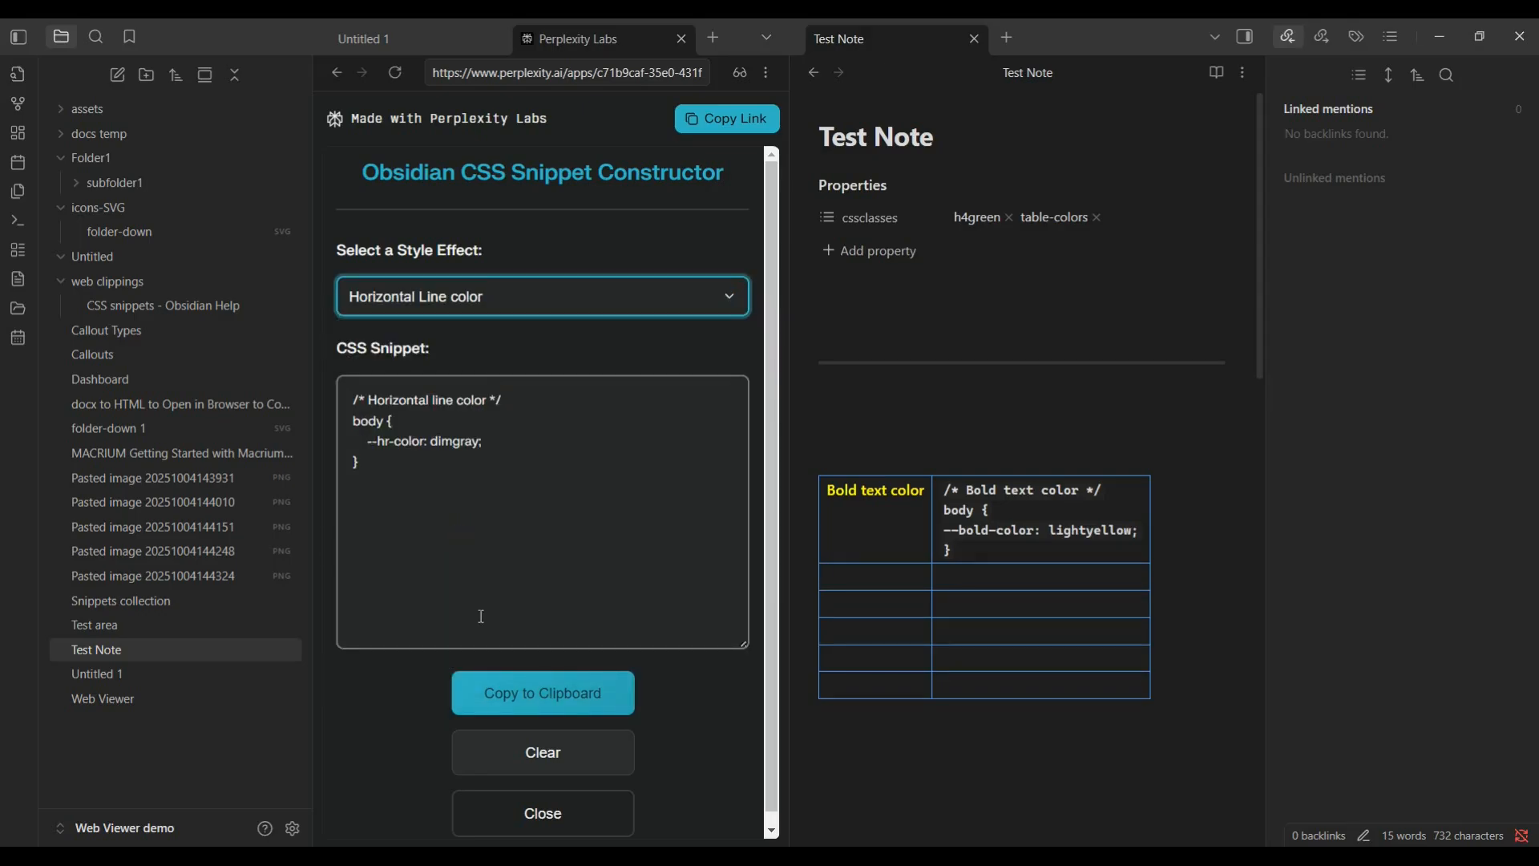
click(511, 705)
click(992, 570)
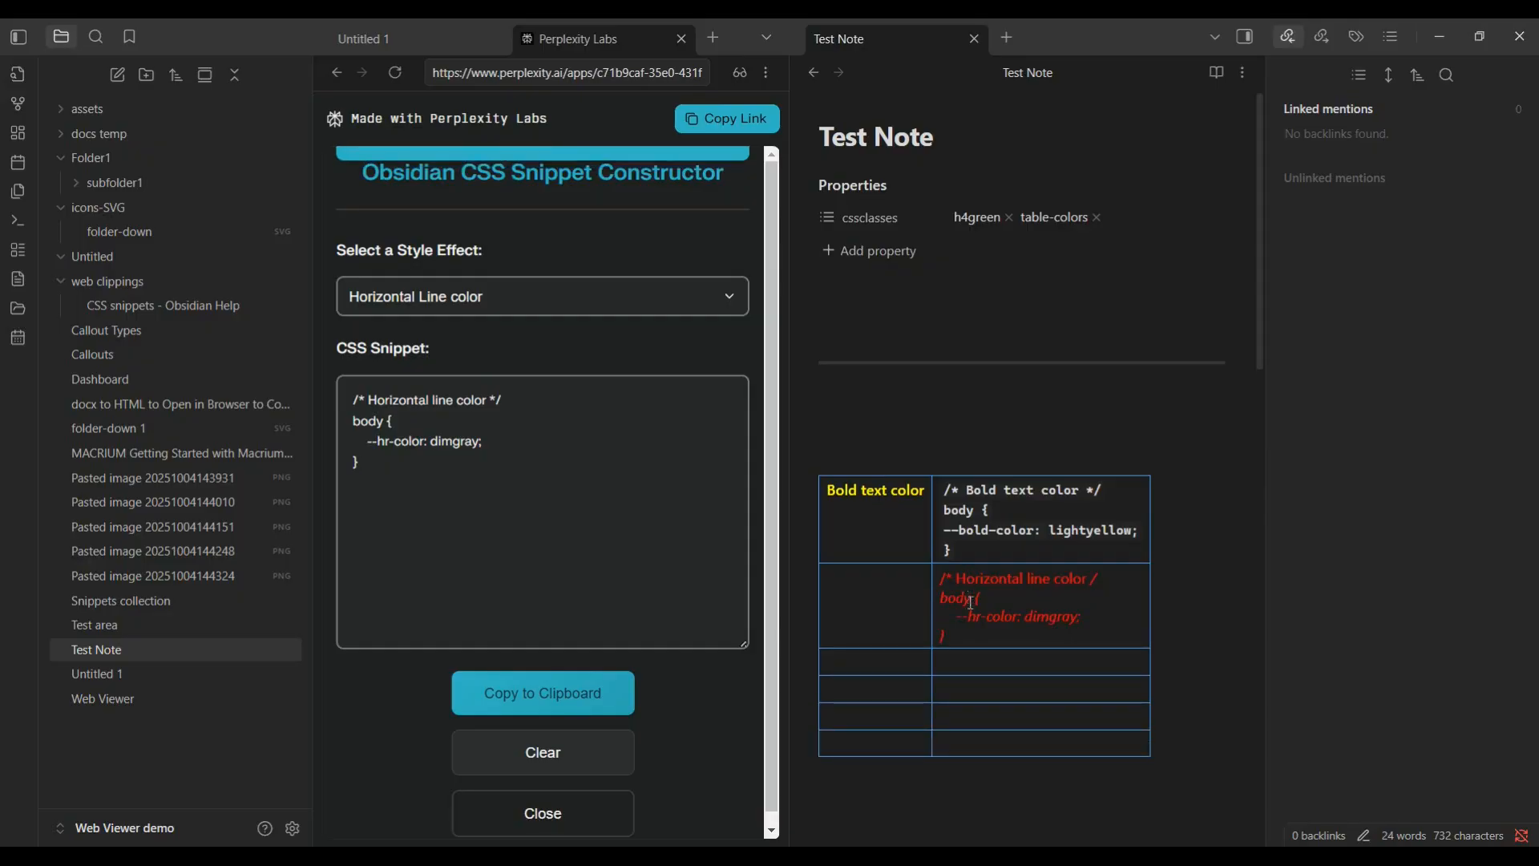
Format the whole horizontal line color snippet in the table as code
drag(940, 577, 961, 630)
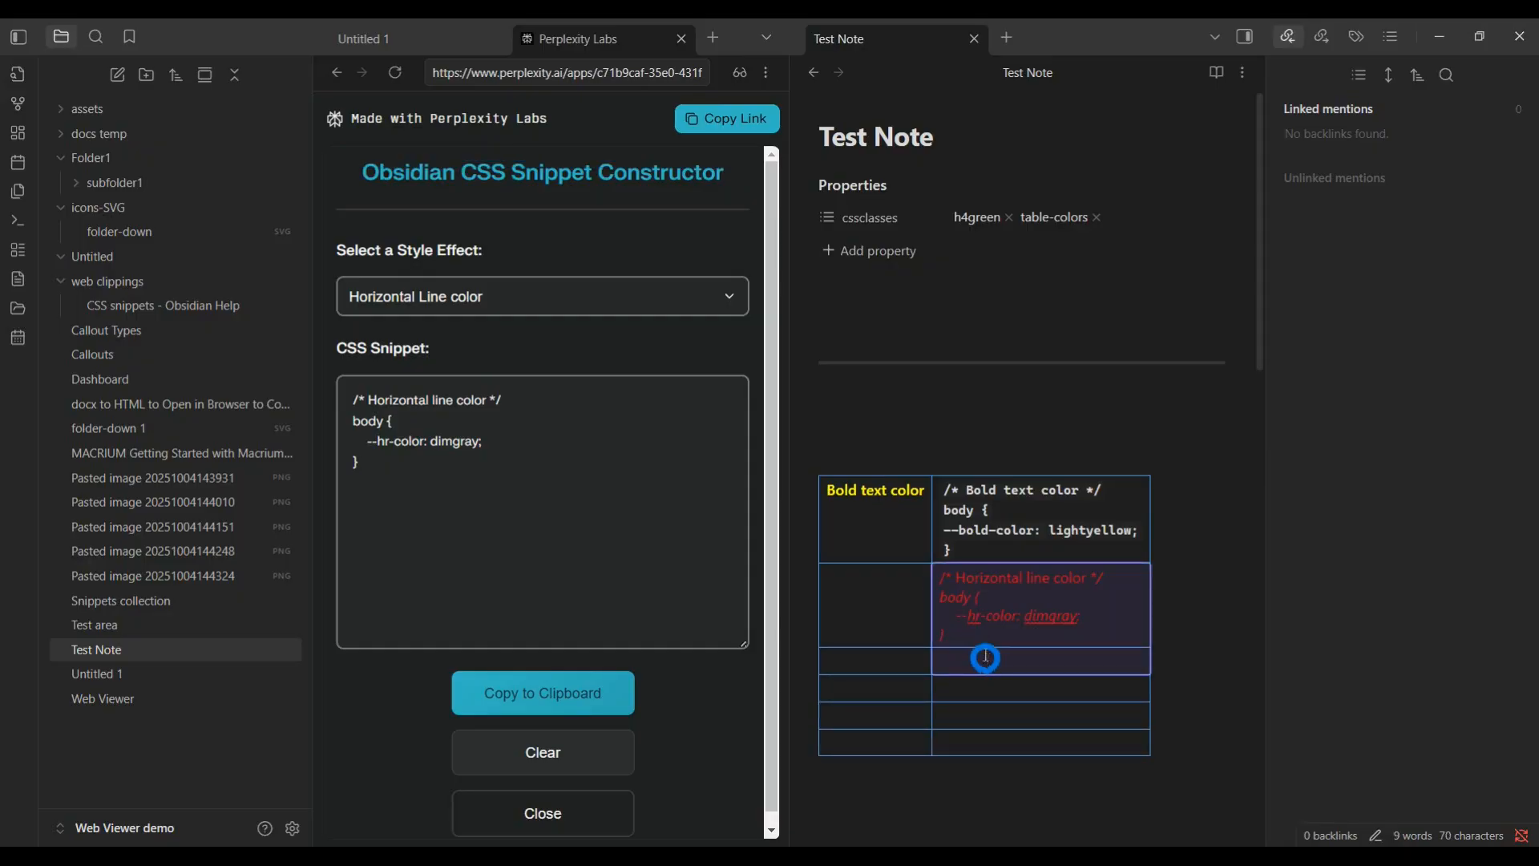
right_click(963, 586)
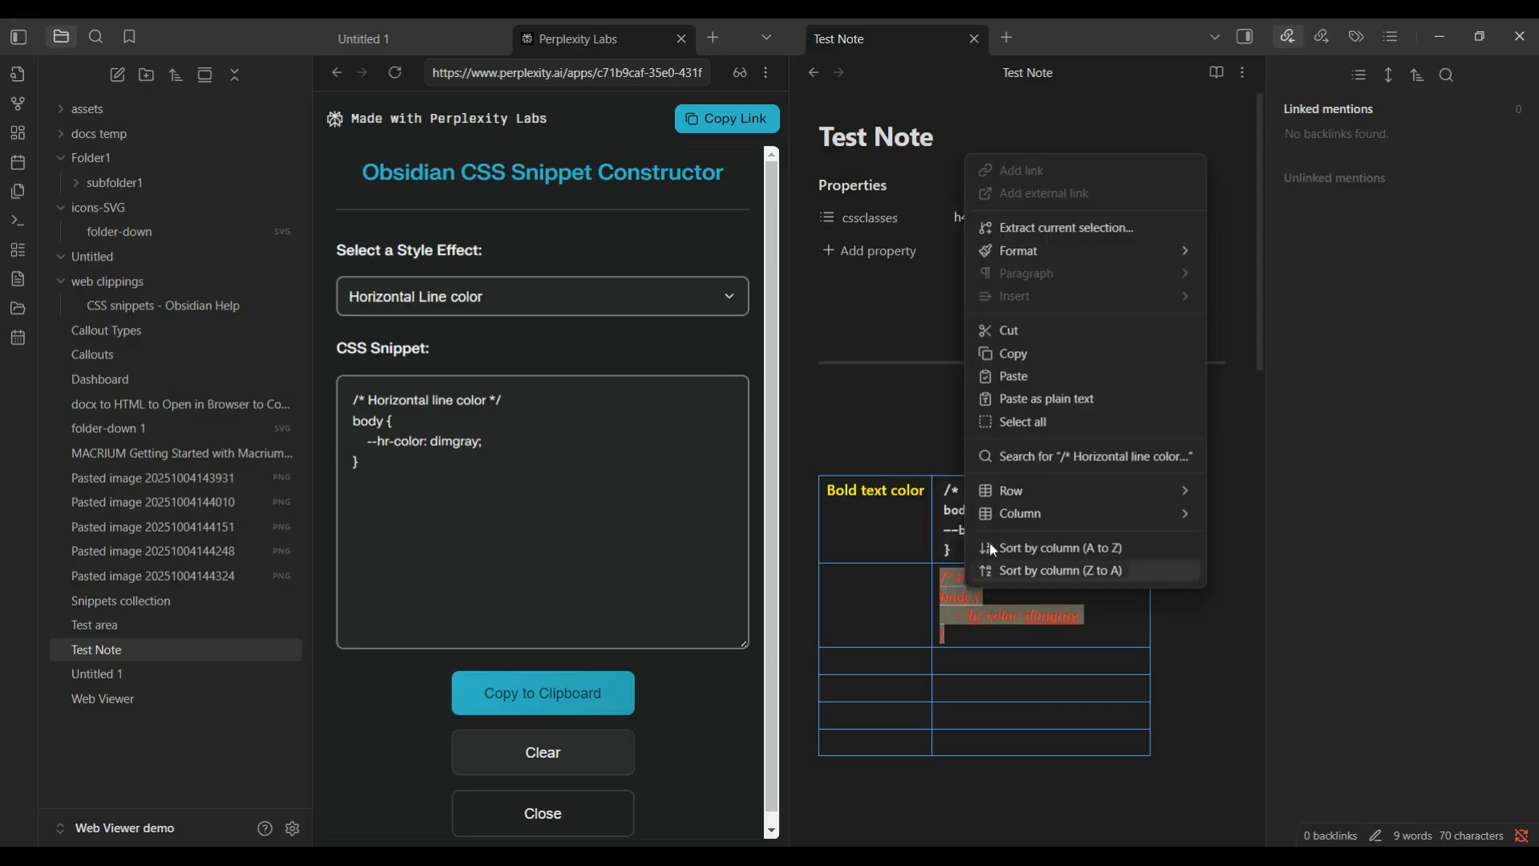
mouse_move(1104, 248)
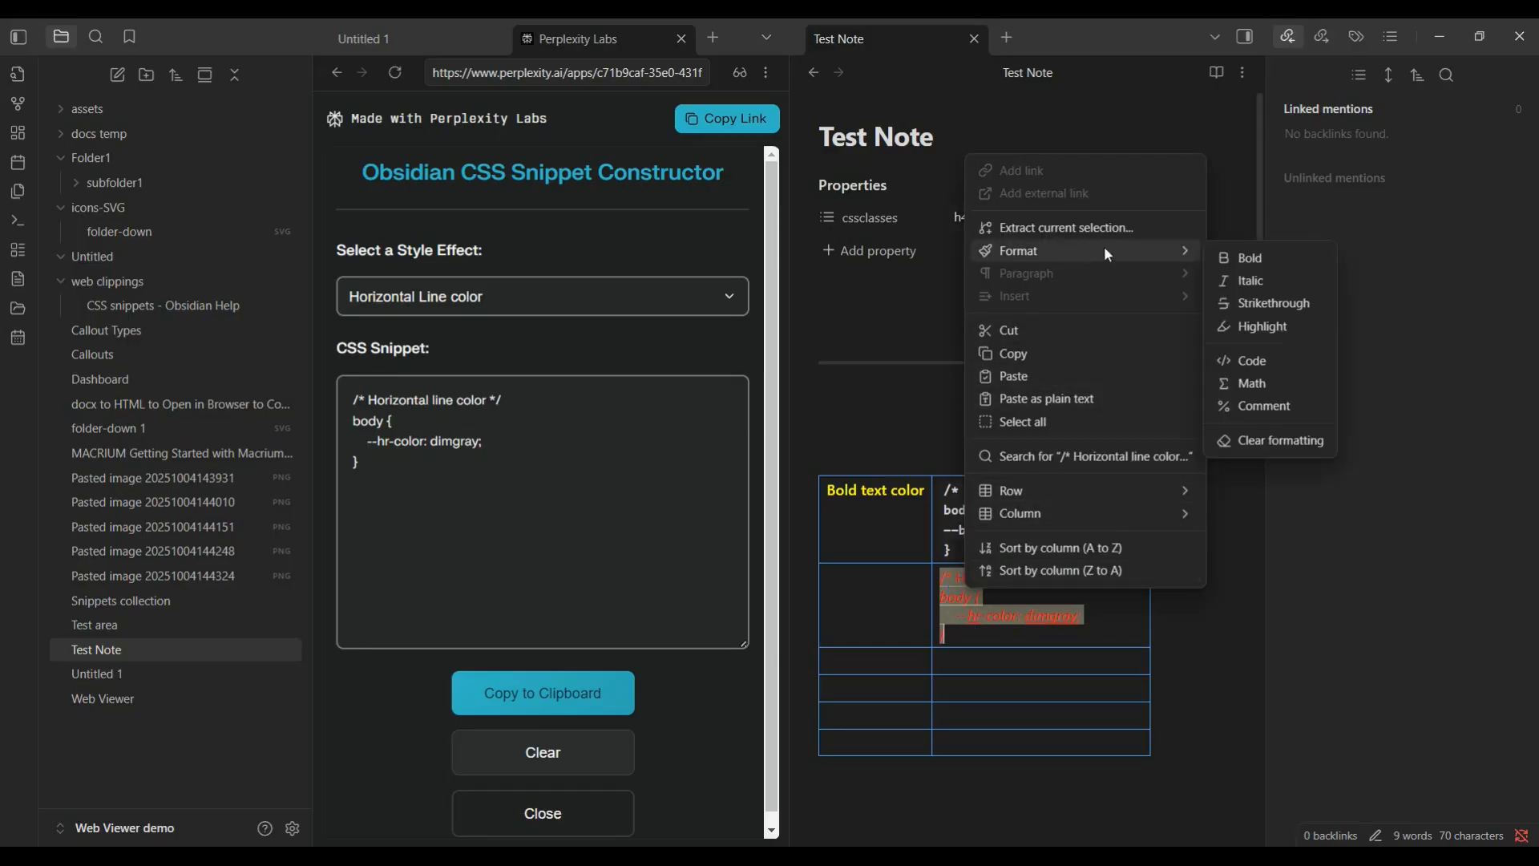
click(1248, 358)
Label the horizontal line snippet's row HL color in the table's first column
click(865, 586)
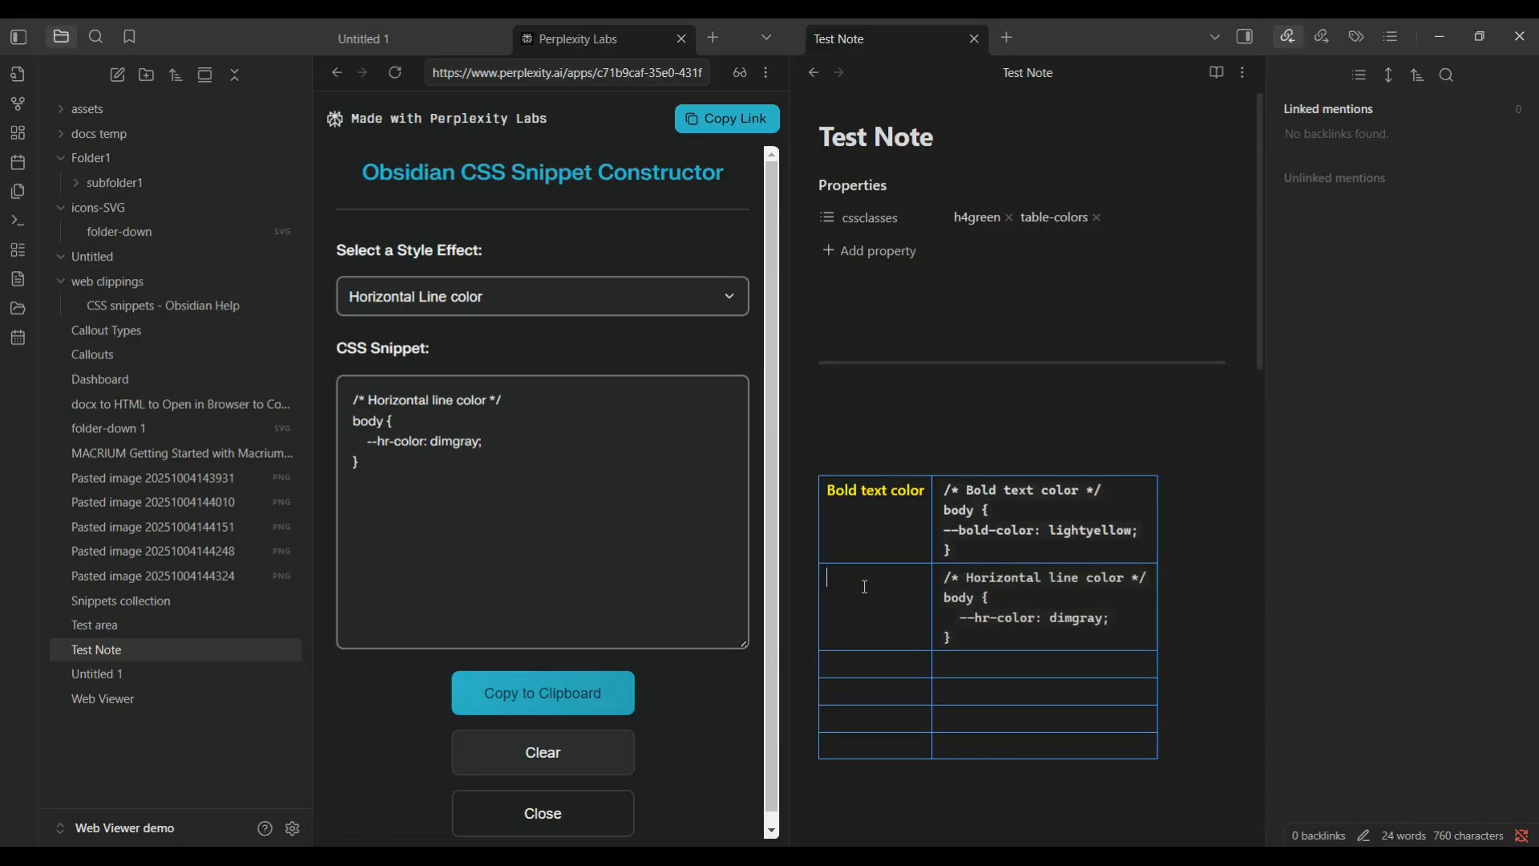
text(HL color)
click(894, 667)
scroll(994, 617, down, 2)
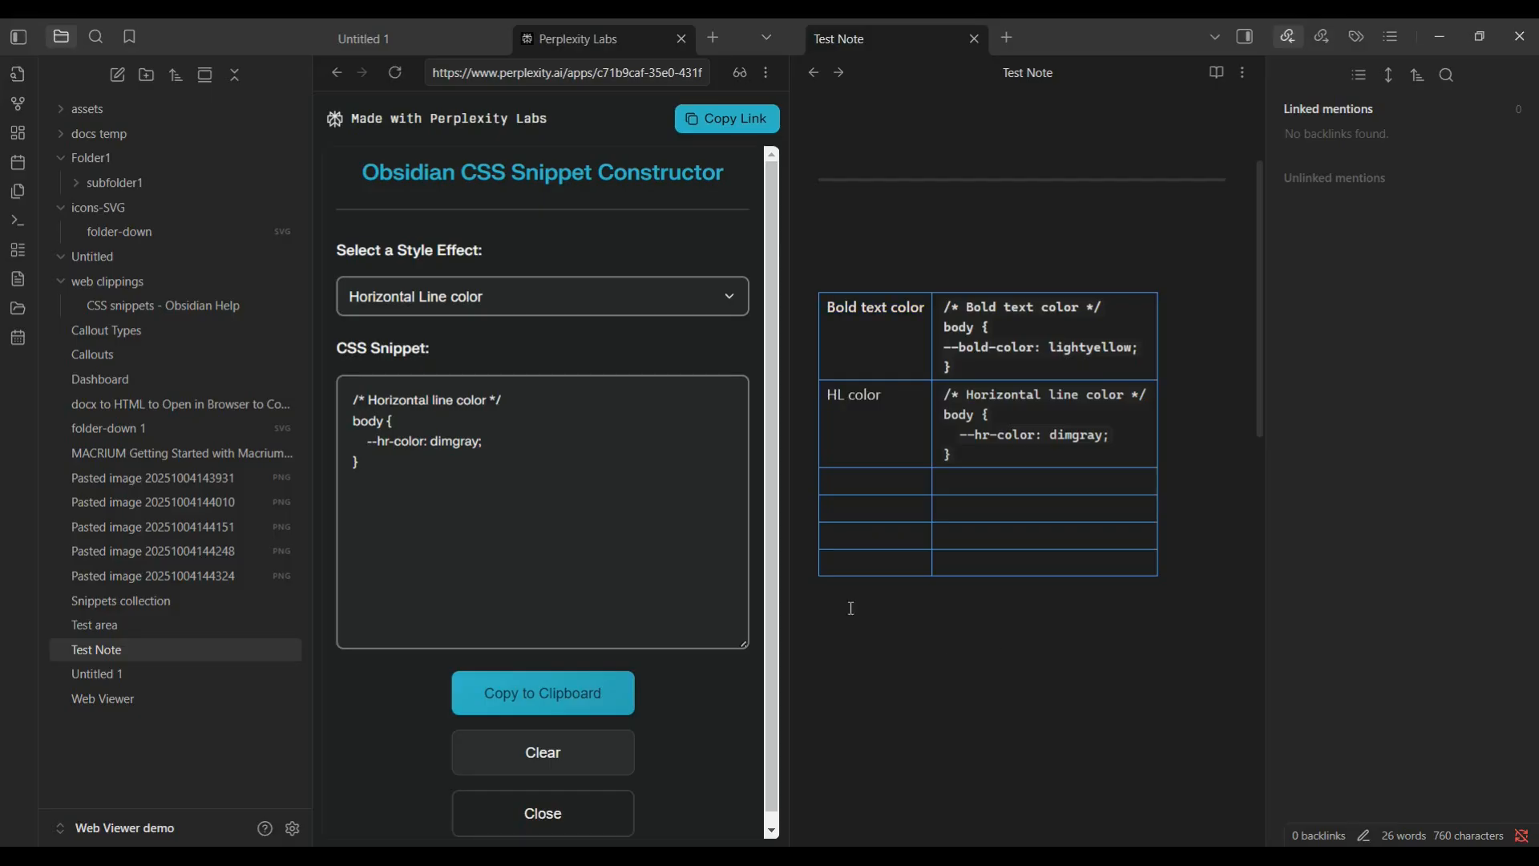
Choose the Left Side Panel BG color style effect in the snippet constructor
click(719, 289)
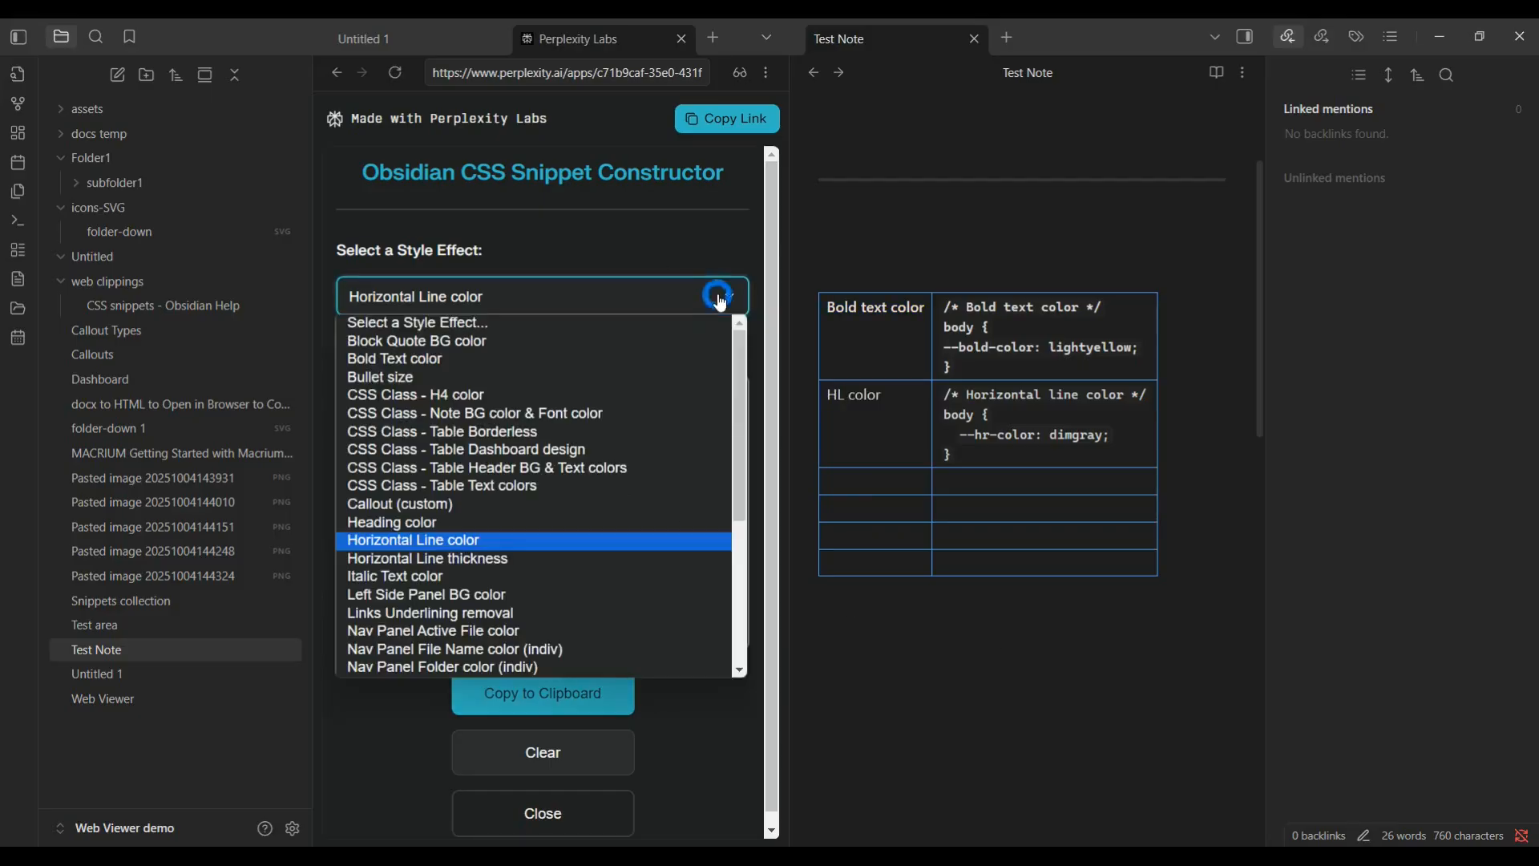
click(474, 595)
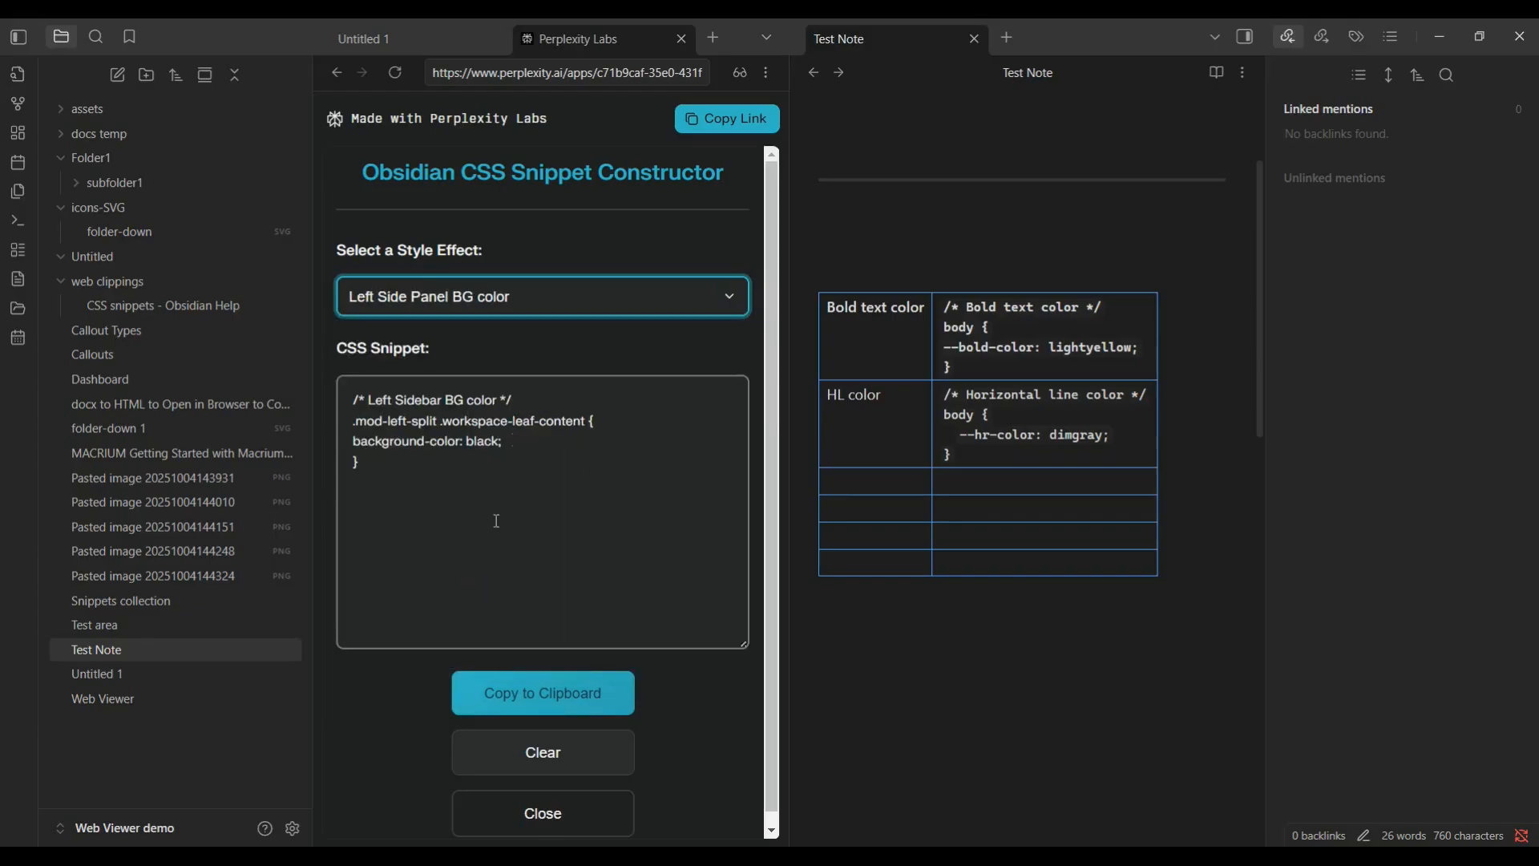